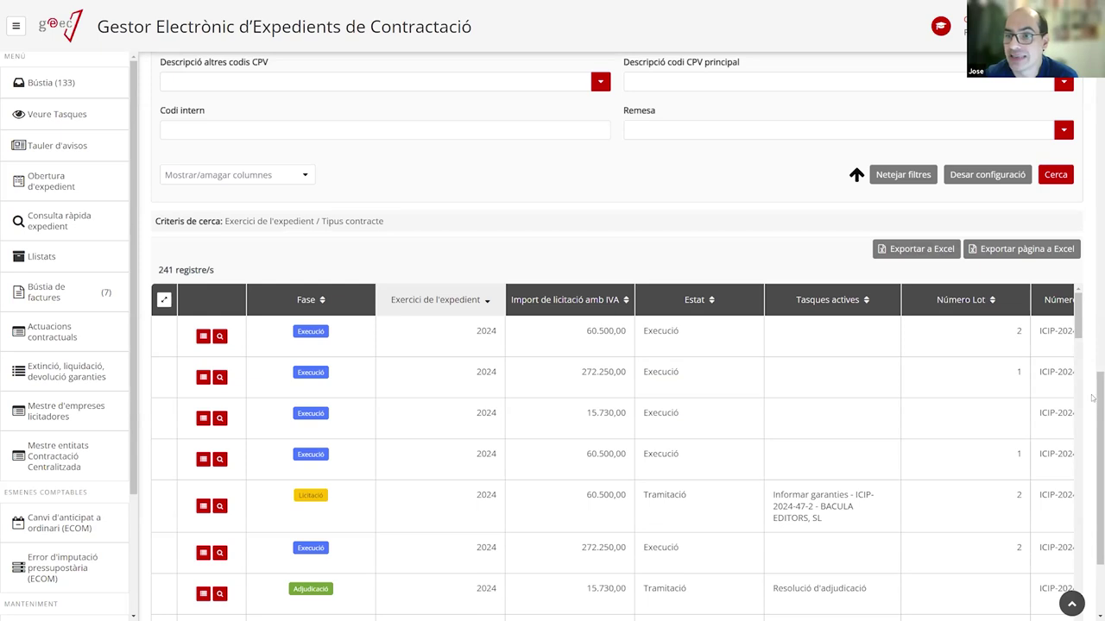
# Export all 241 contract-file results to Excel as ConsultaReport.xlsx.
pyautogui.scroll(-2, 1092, 371)
pyautogui.scroll(-1, 1091, 455)
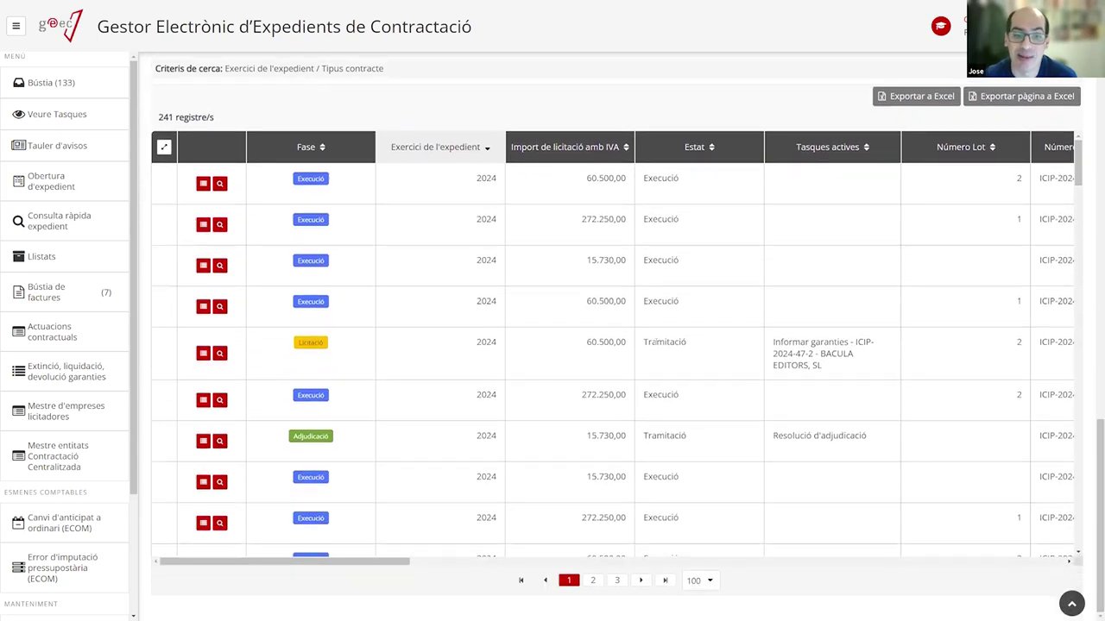
pyautogui.scroll(1, 837, 270)
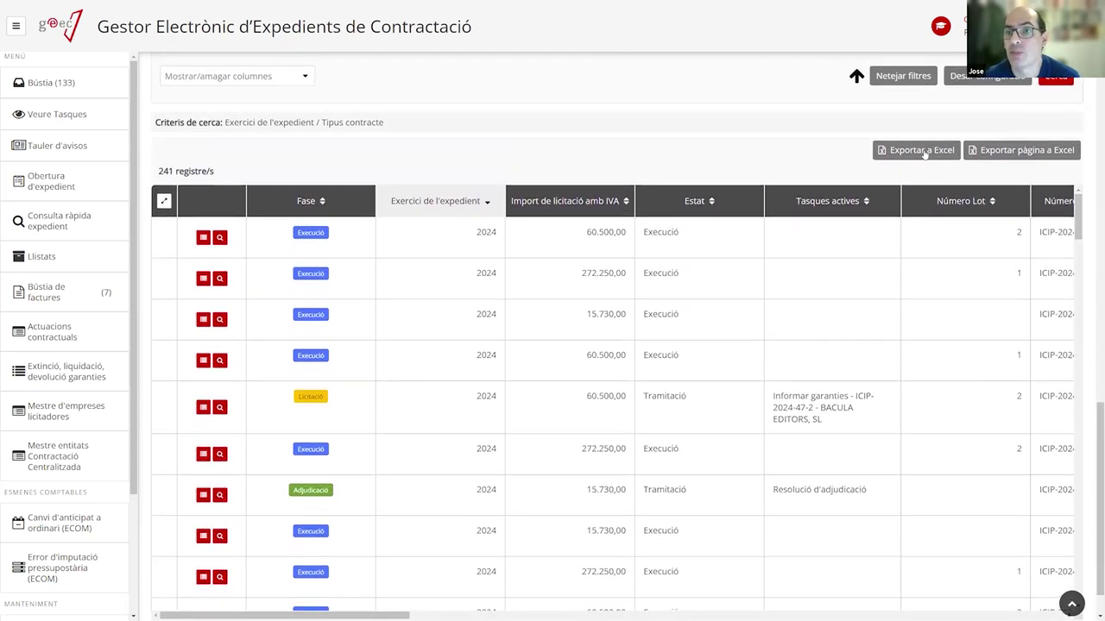
pyautogui.click(921, 152)
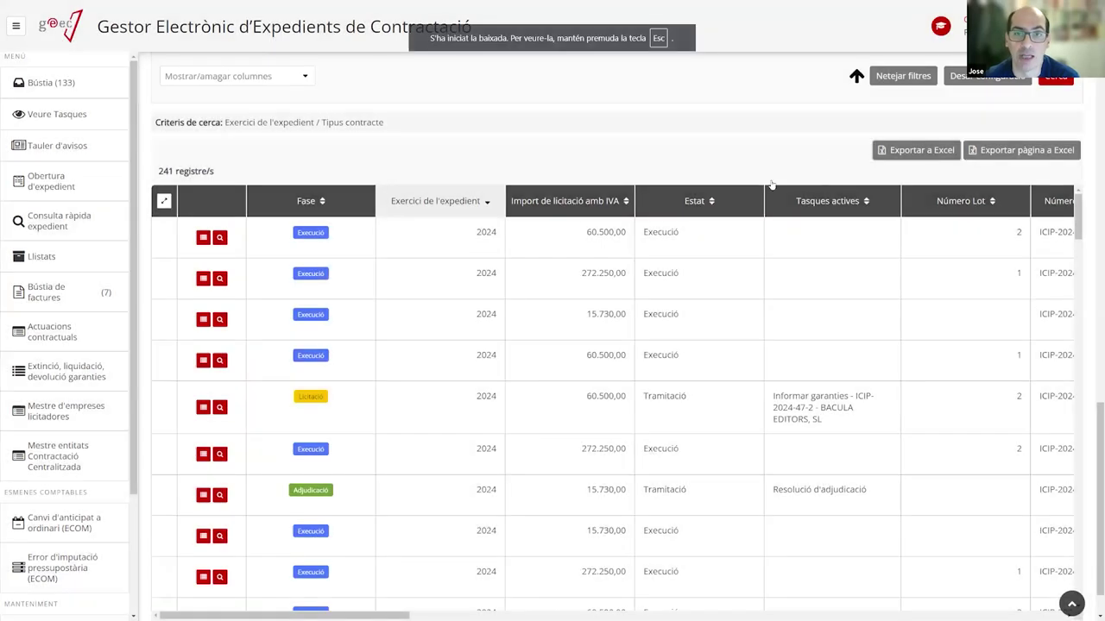
pyautogui.scroll(-3, 641, 301)
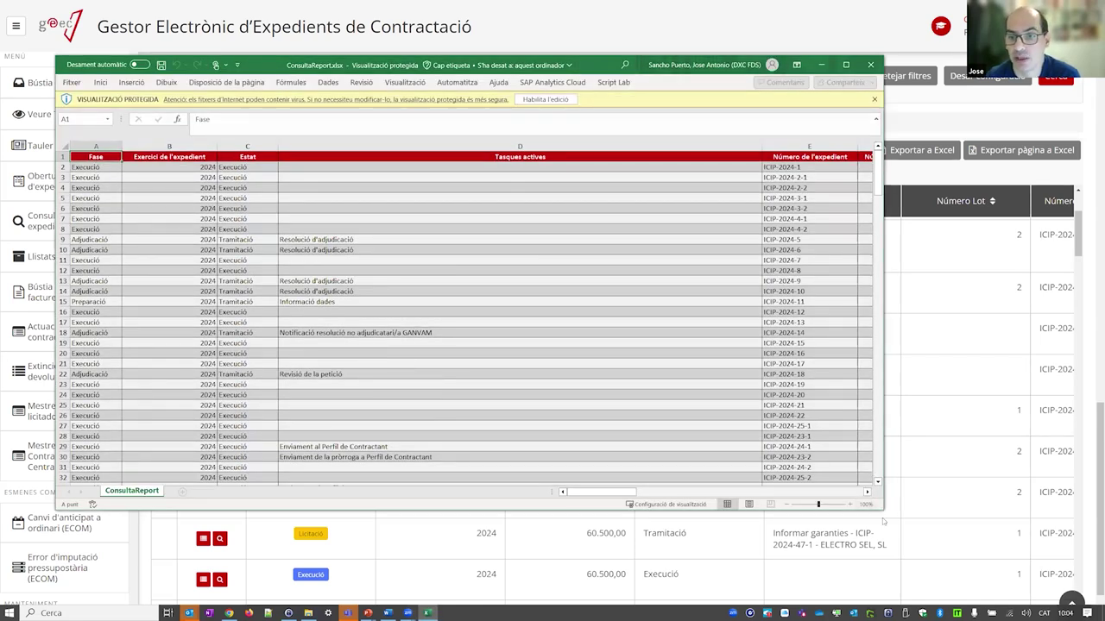
# Enlarge and scroll through the ConsultaReport sheet in Excel, then close the workbook.
pyautogui.moveTo(884, 511); pyautogui.dragTo(1013, 568)
pyautogui.scroll(-3, 439, 312)
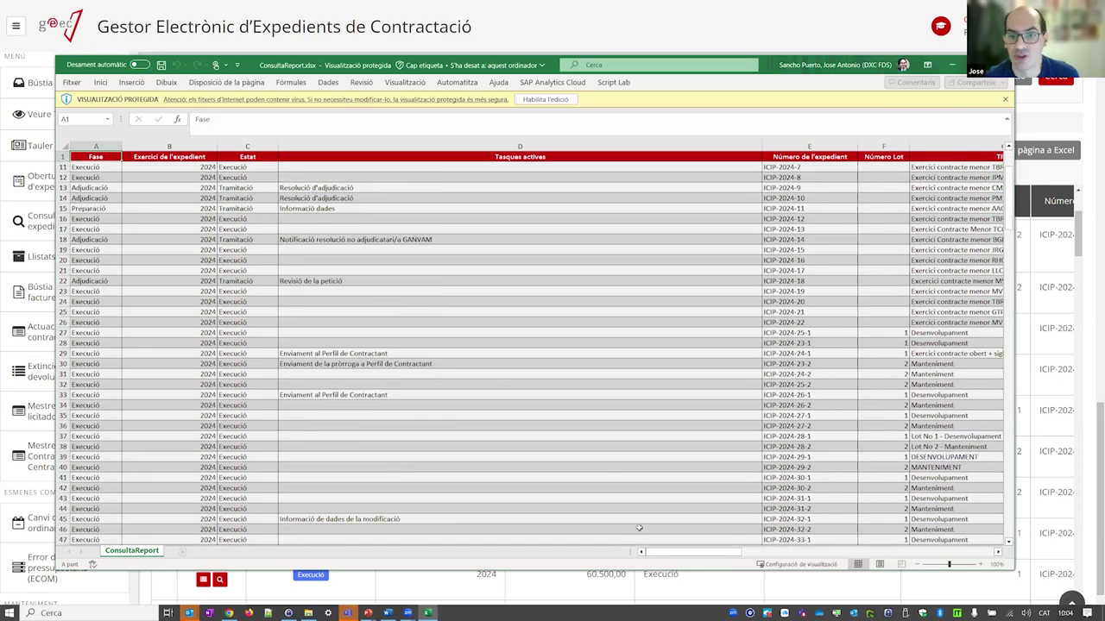
pyautogui.moveTo(691, 551); pyautogui.dragTo(939, 59)
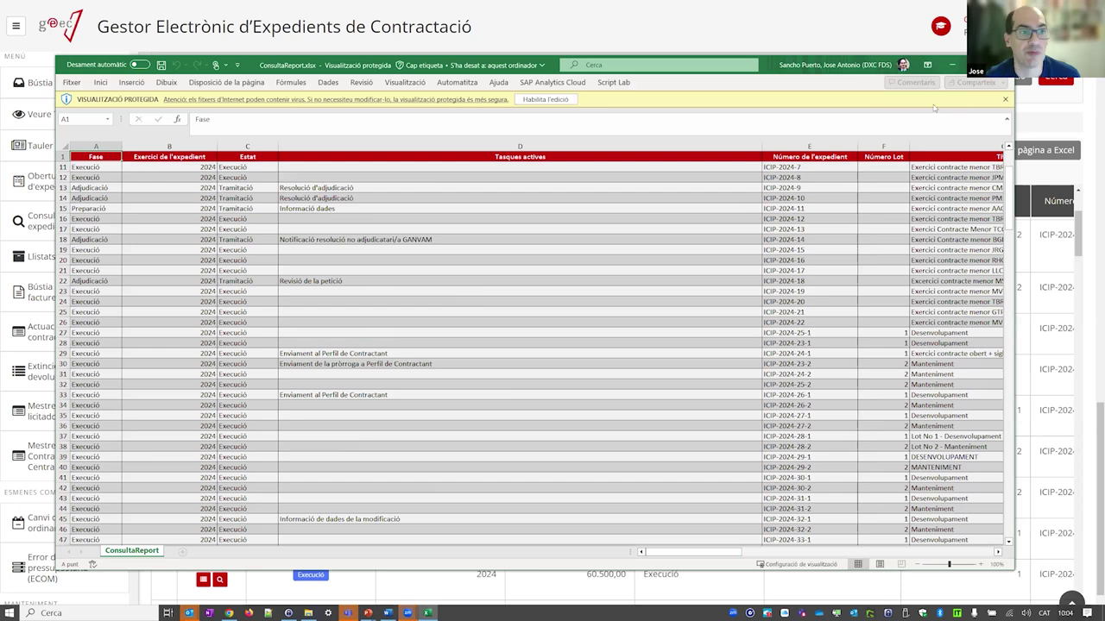
pyautogui.click(1001, 65)
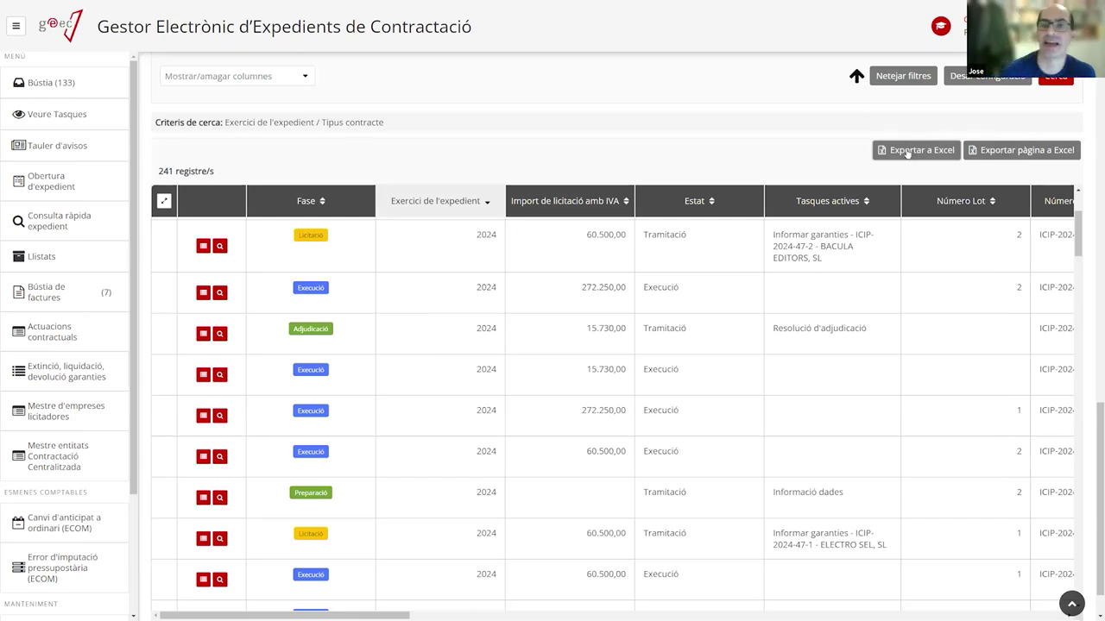
# Scroll from the results table back up to the Configuració del llistat filter form.
pyautogui.scroll(-10, 623, 326)
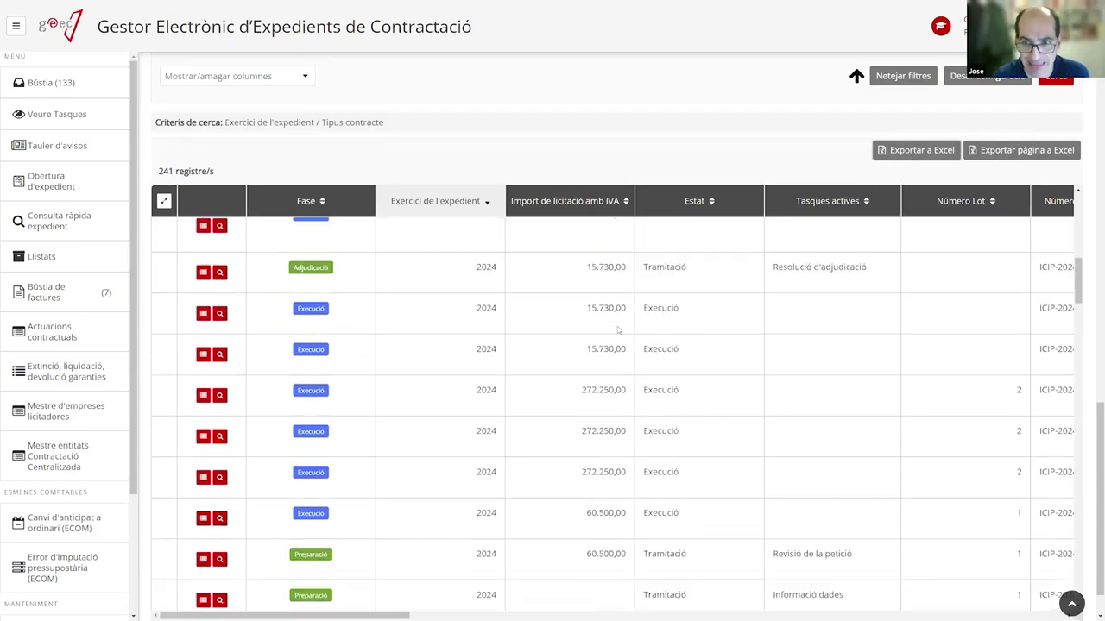
pyautogui.scroll(-2, 617, 331)
pyautogui.scroll(10, 617, 331)
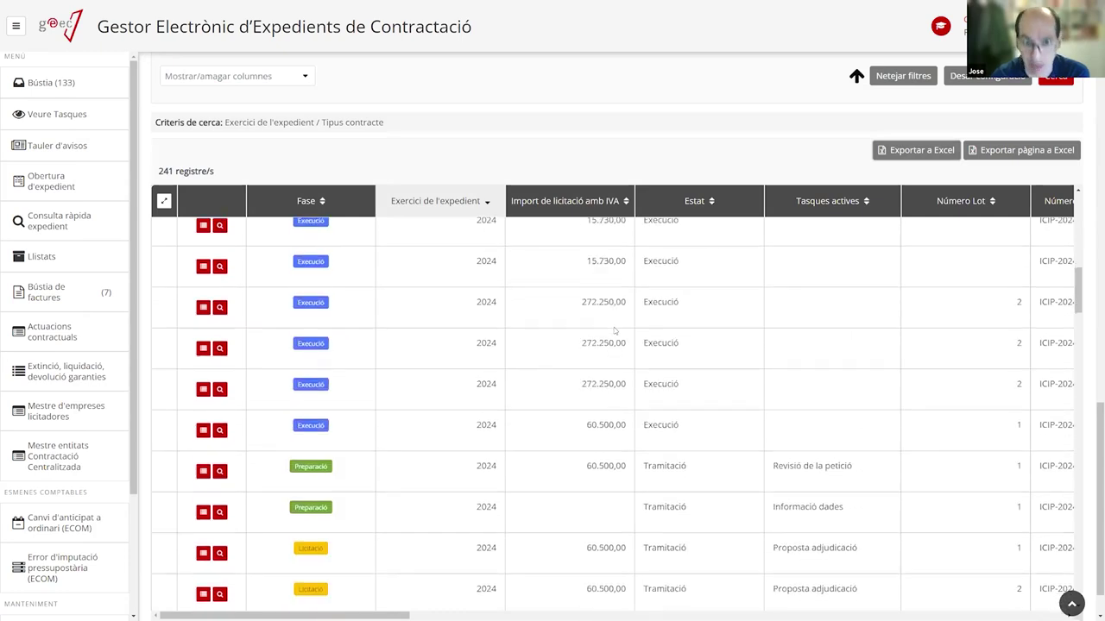
pyautogui.moveTo(1094, 416); pyautogui.dragTo(1092, 13)
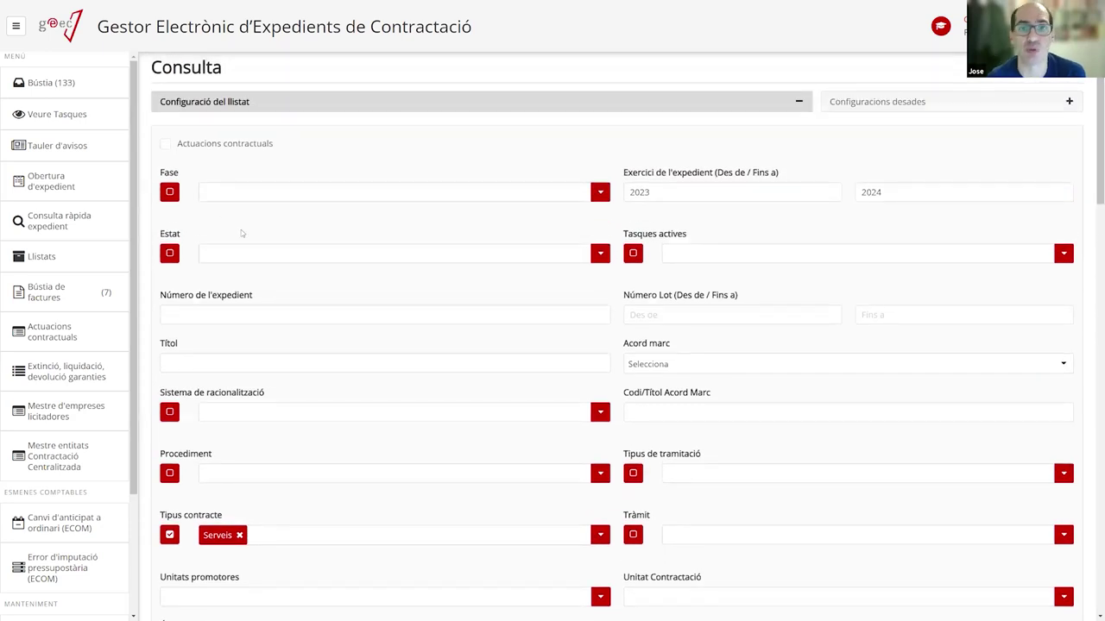
pyautogui.scroll(-5, 323, 302)
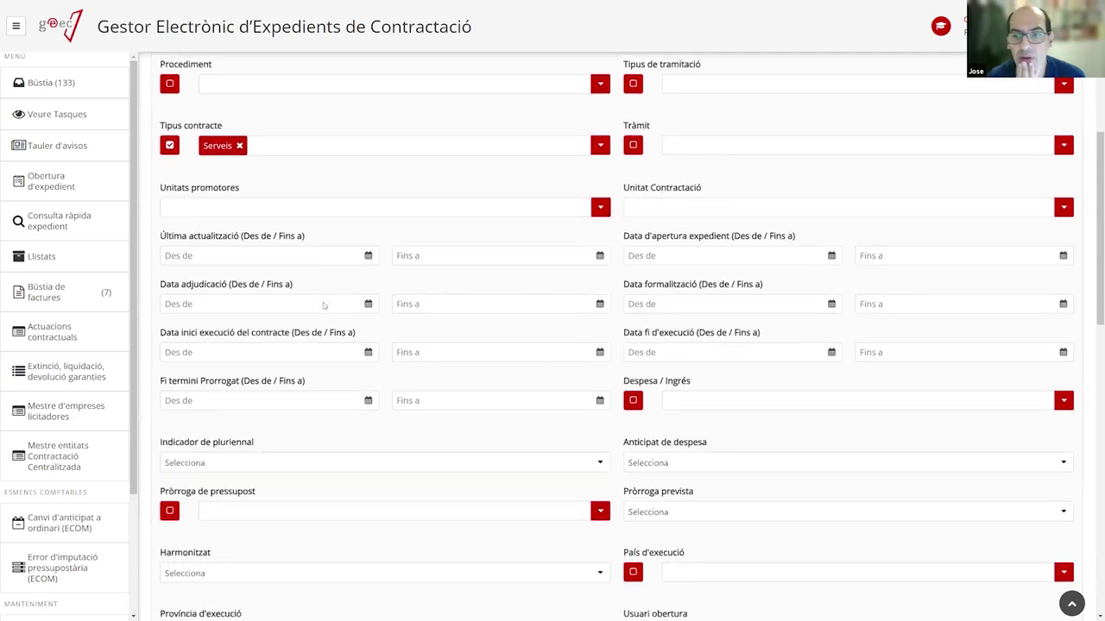
pyautogui.scroll(-2, 323, 306)
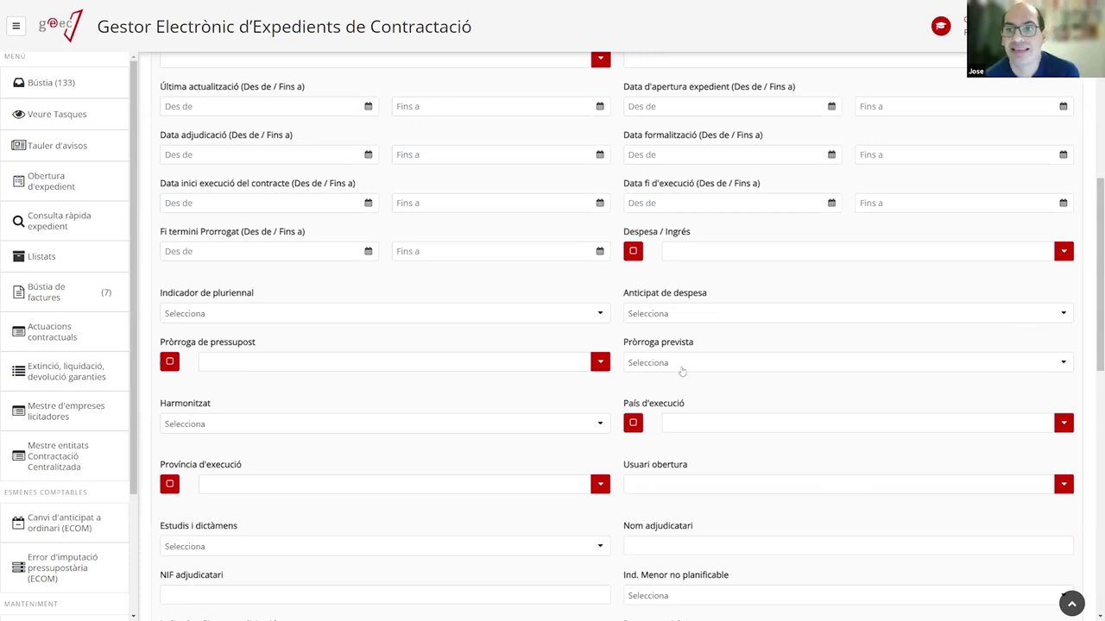
pyautogui.scroll(10, 643, 350)
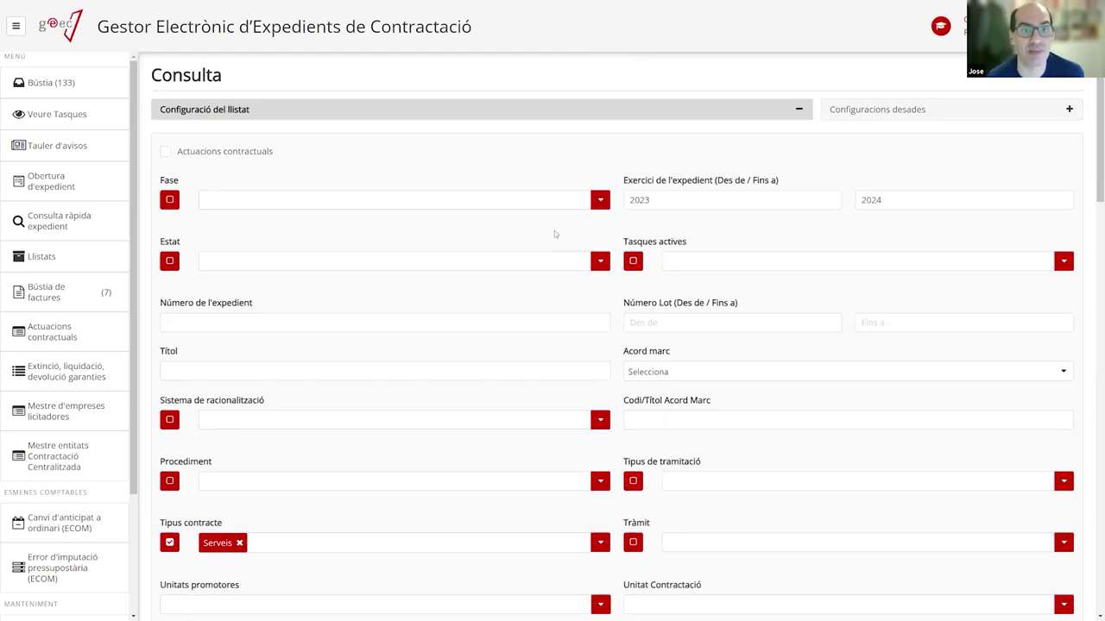
pyautogui.click(362, 202)
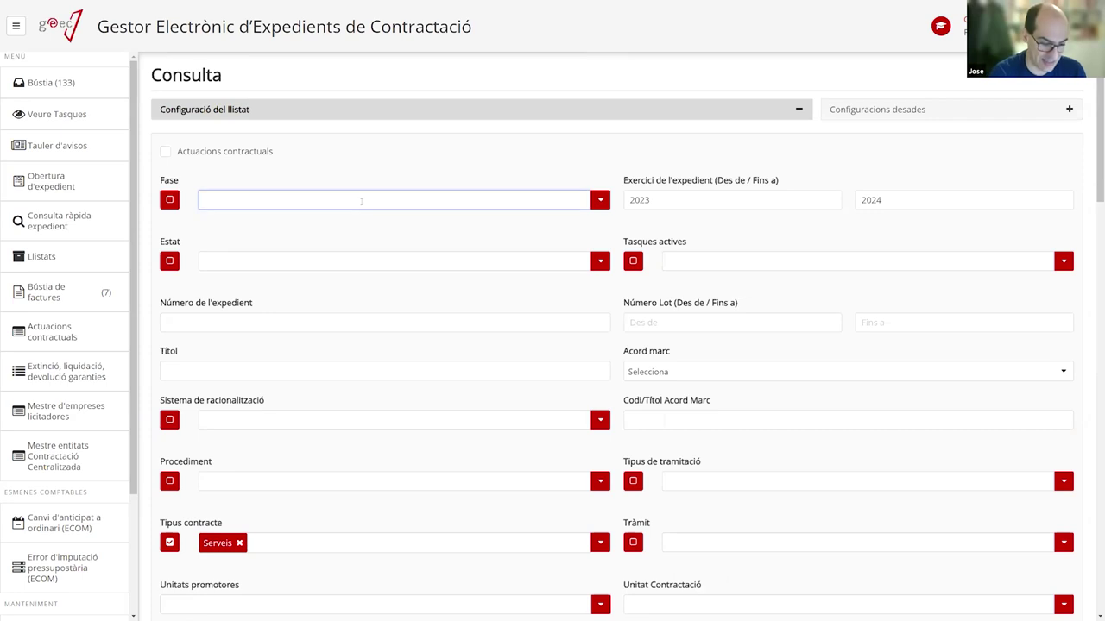
pyautogui.write('BA')
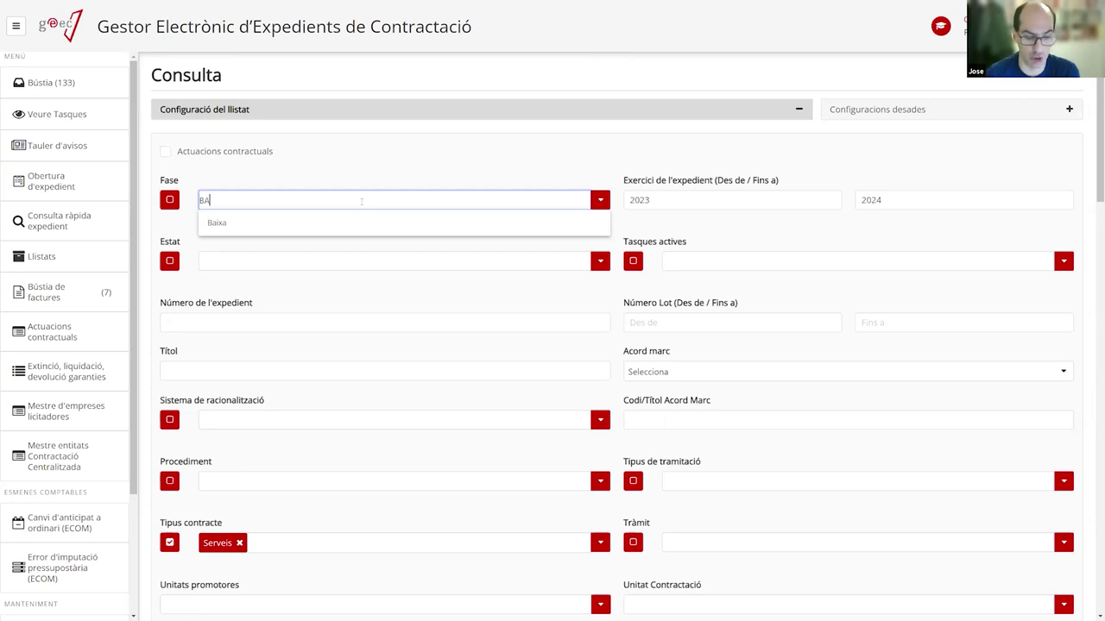
pyautogui.press('BackSpace')
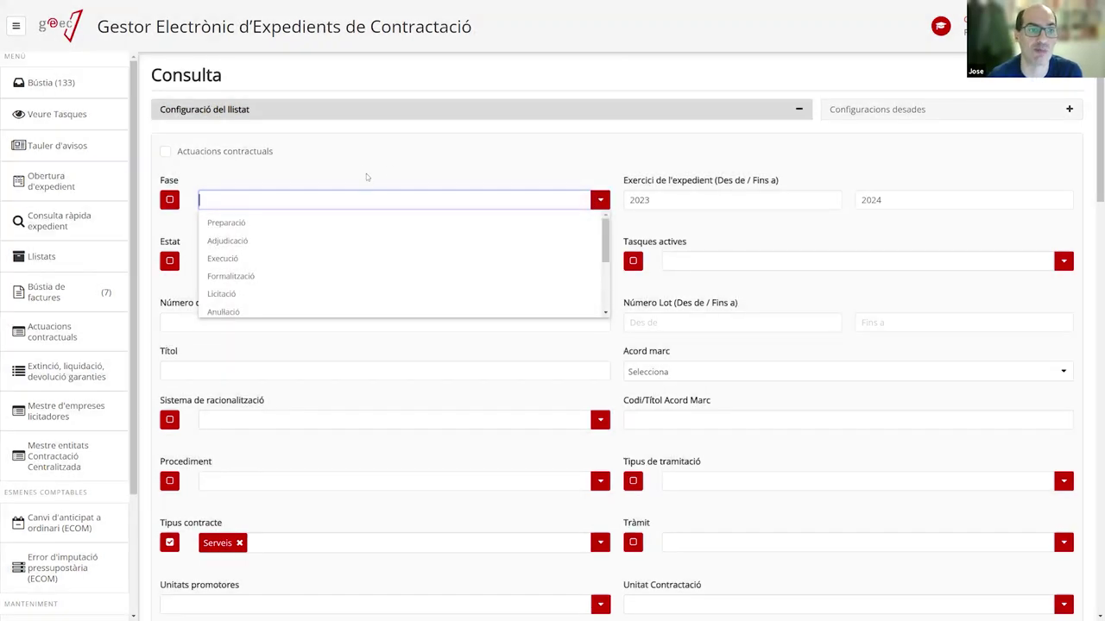
pyautogui.click(353, 173)
pyautogui.click(264, 202)
pyautogui.write('BA')
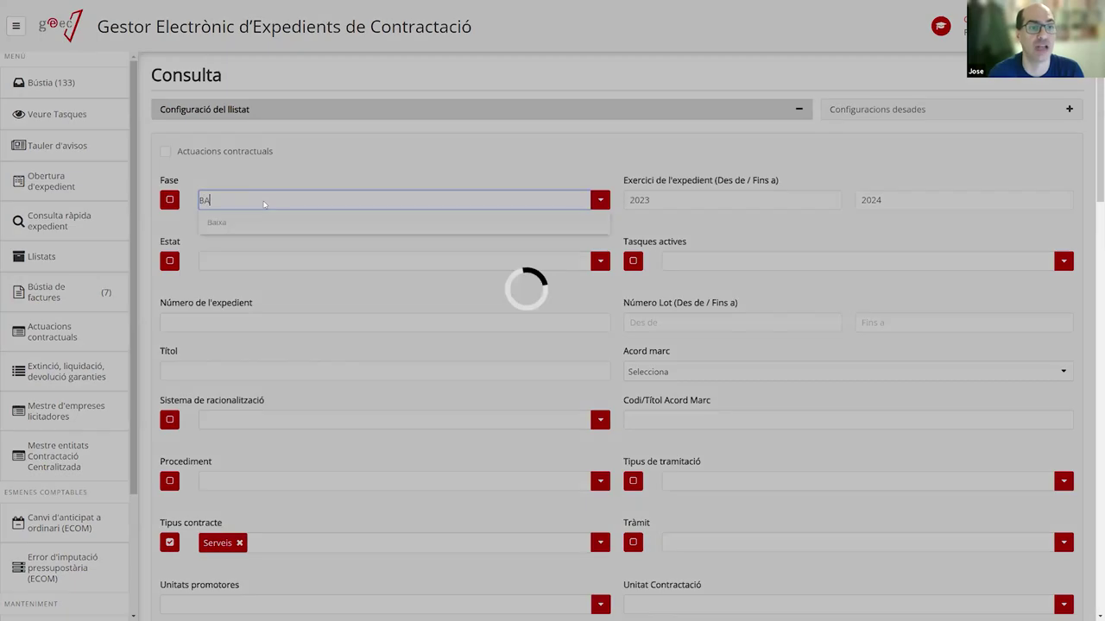
pyautogui.write('IXA')
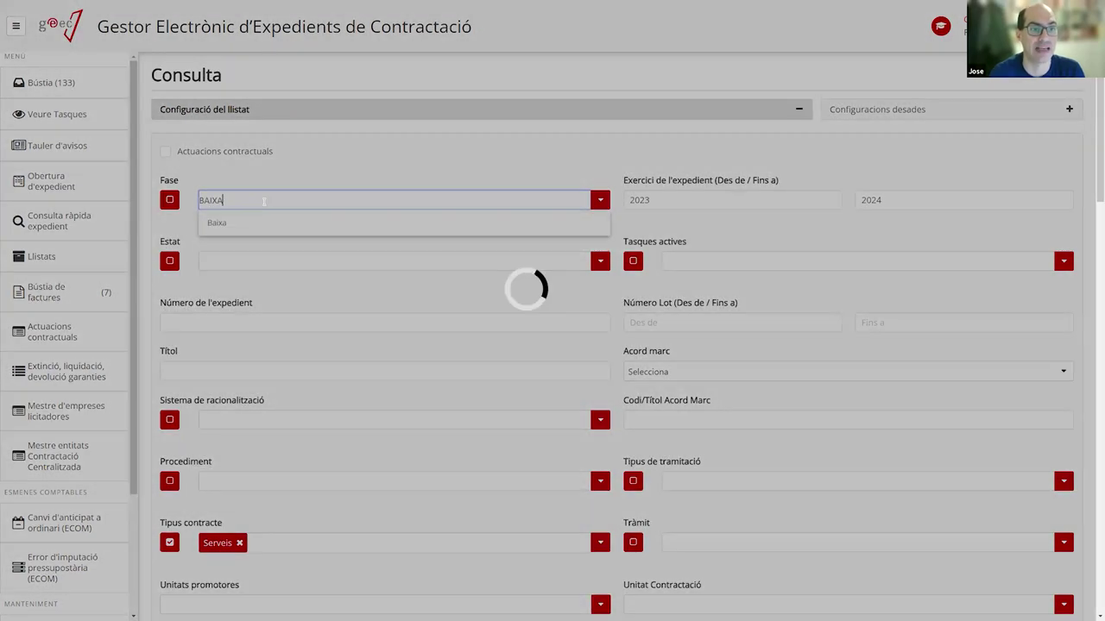
pyautogui.press('BackSpace')
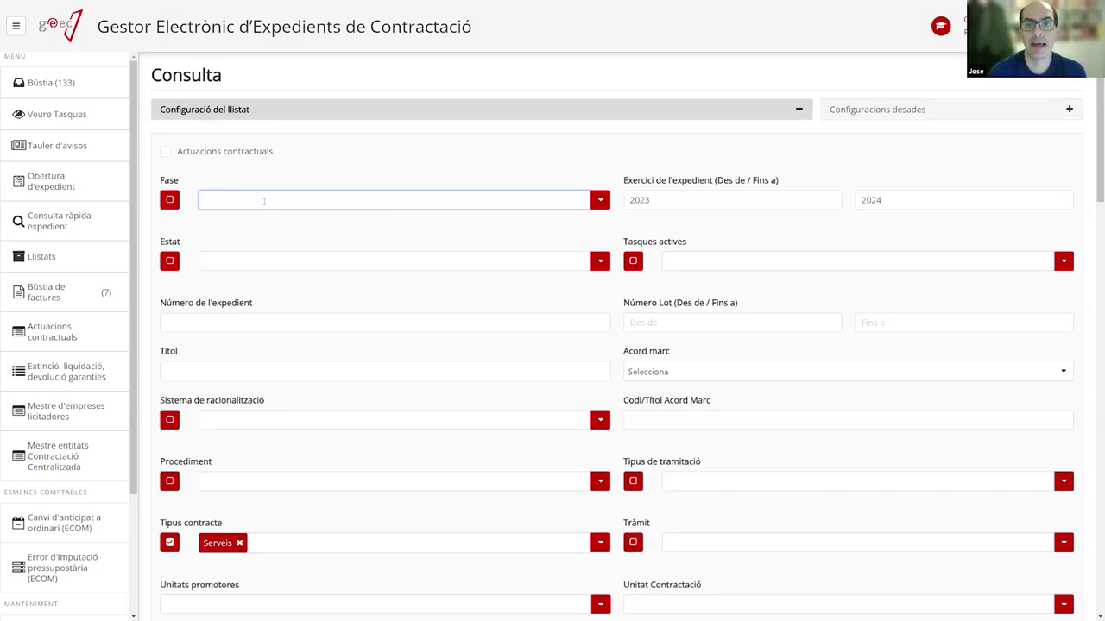
pyautogui.scroll(-6, 580, 293)
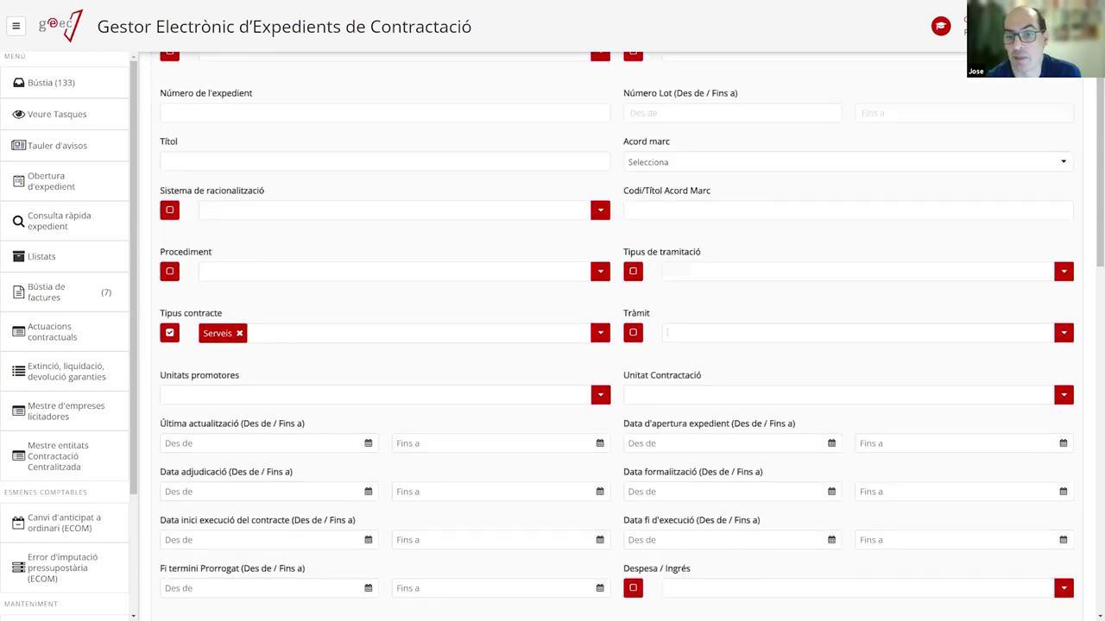
pyautogui.scroll(-1, 858, 386)
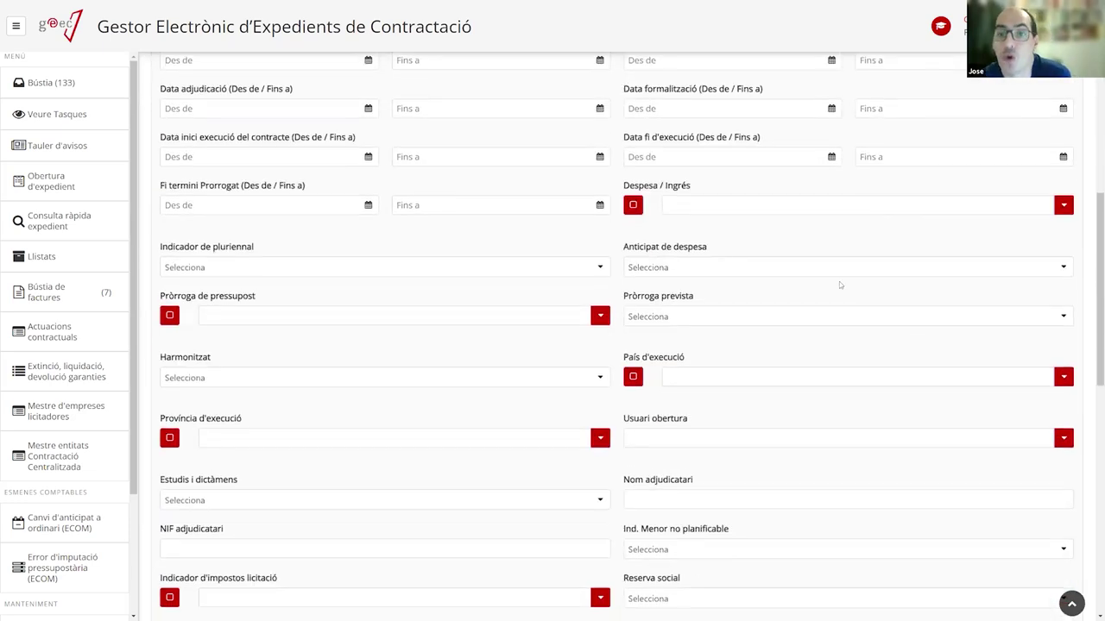
pyautogui.click(742, 269)
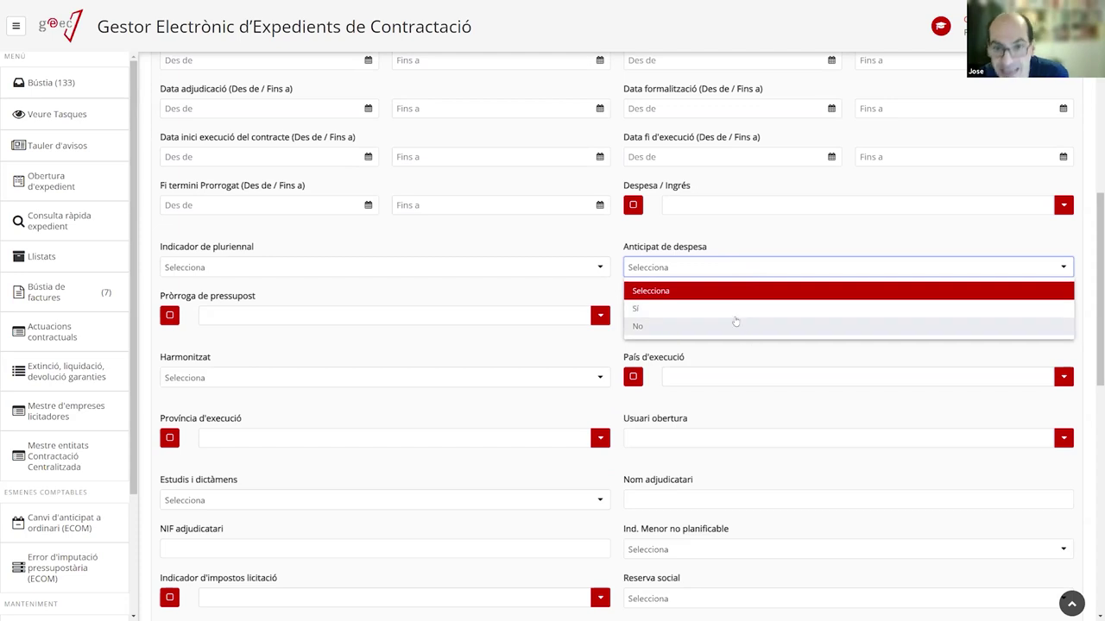
pyautogui.click(746, 356)
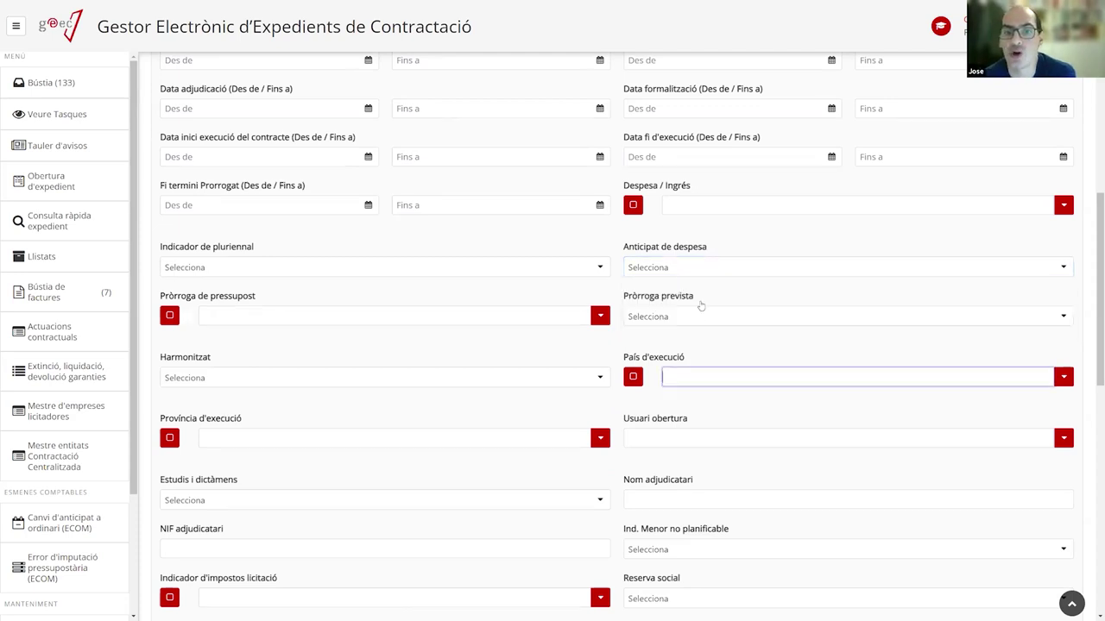
pyautogui.click(651, 271)
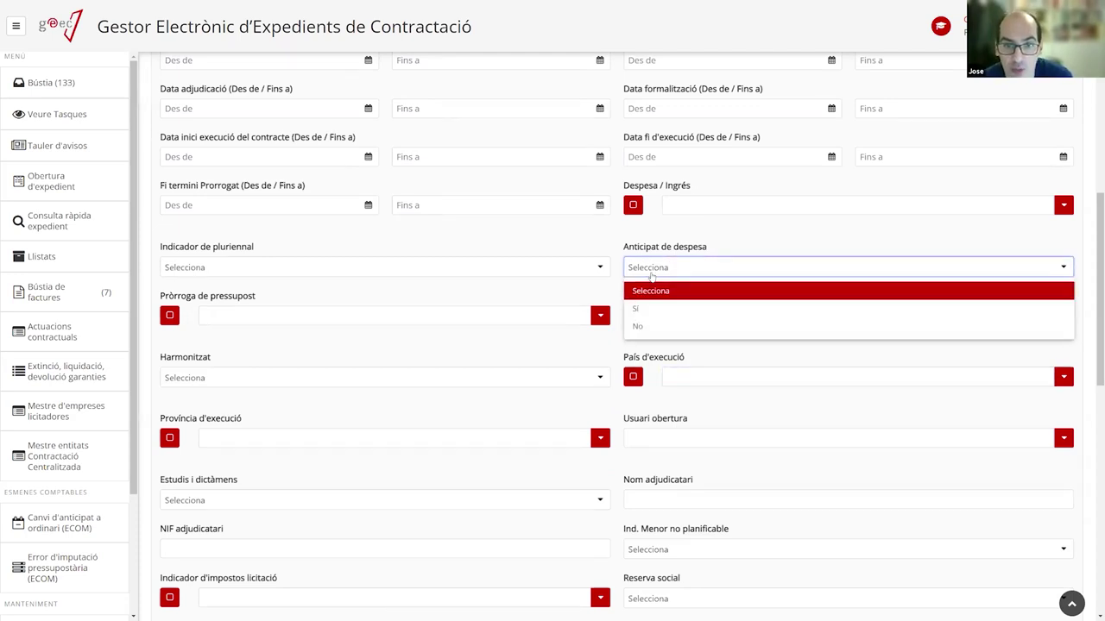
pyautogui.click(701, 276)
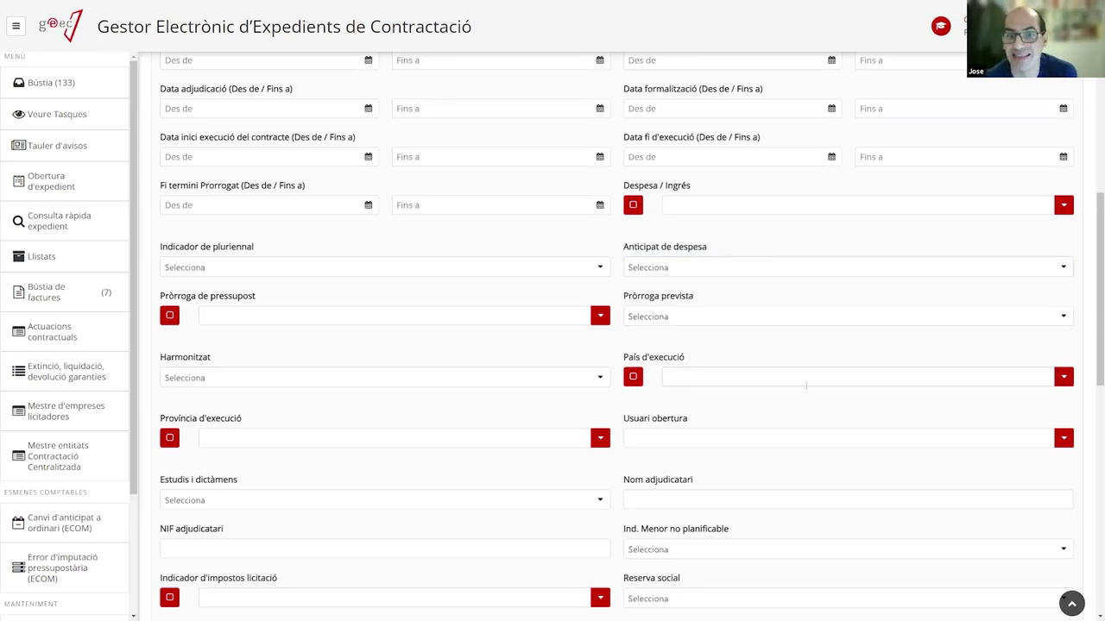
pyautogui.click(775, 375)
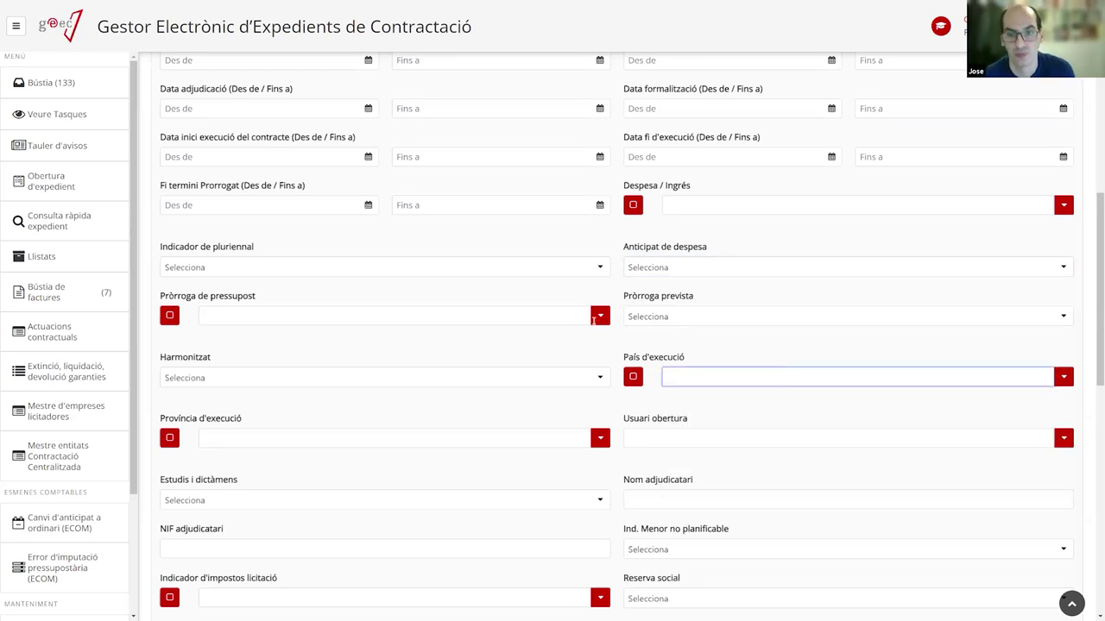
pyautogui.scroll(10, 226, 274)
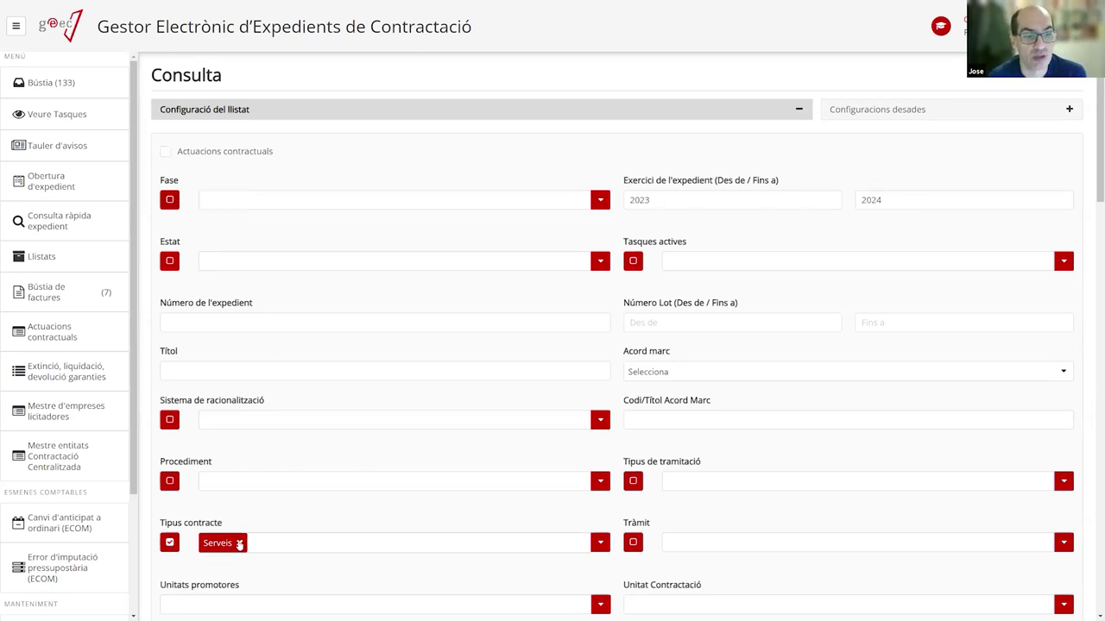
pyautogui.click(239, 544)
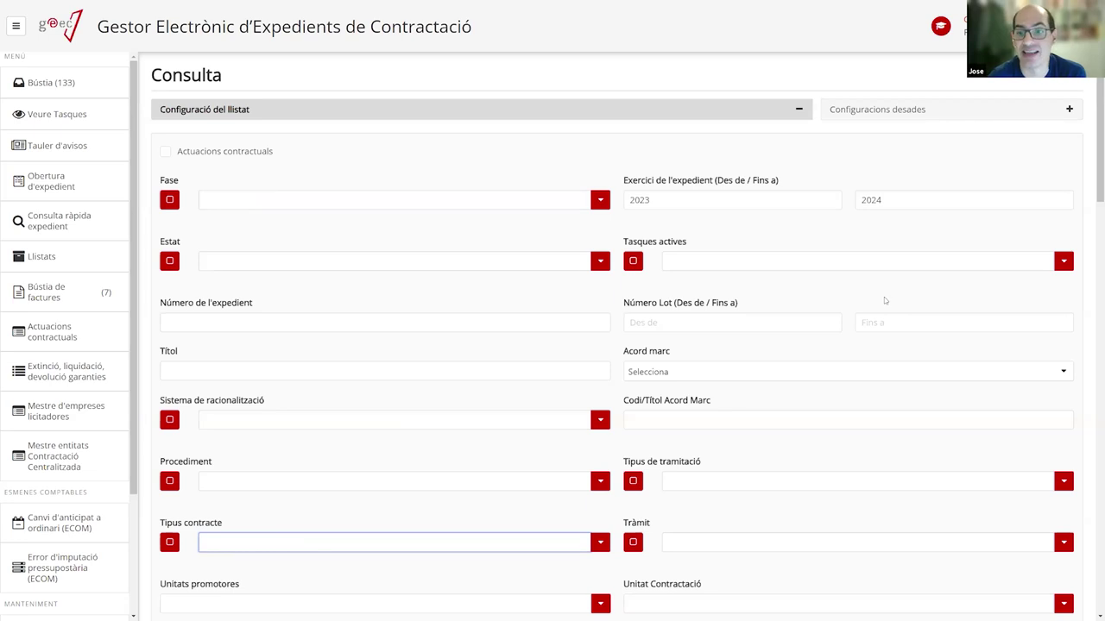
pyautogui.scroll(-5, 884, 297)
pyautogui.scroll(5, 883, 297)
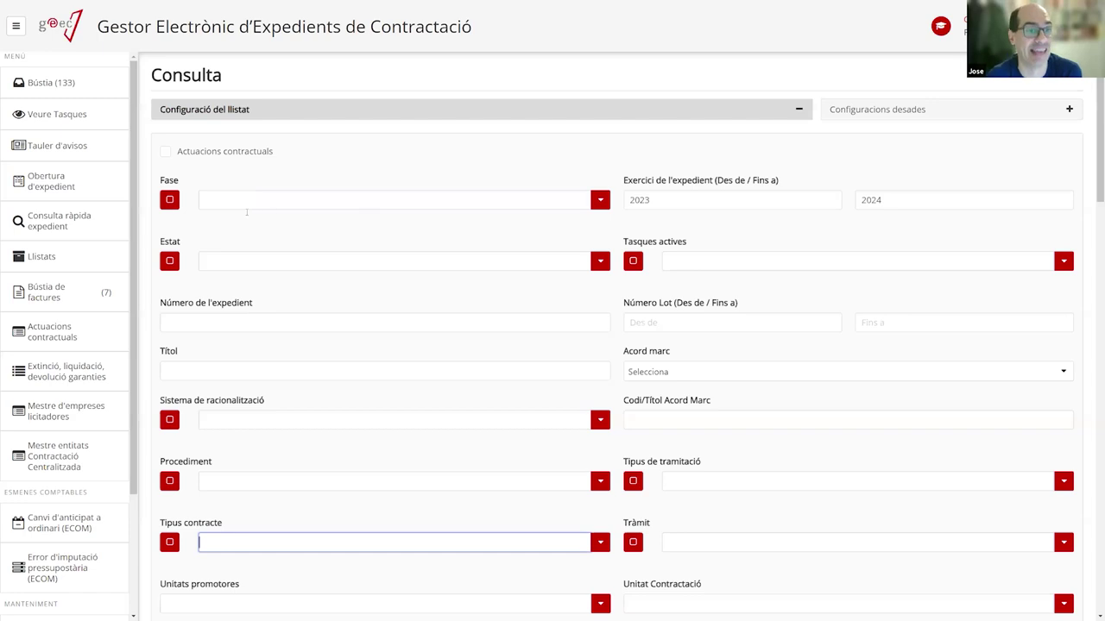
pyautogui.click(170, 199)
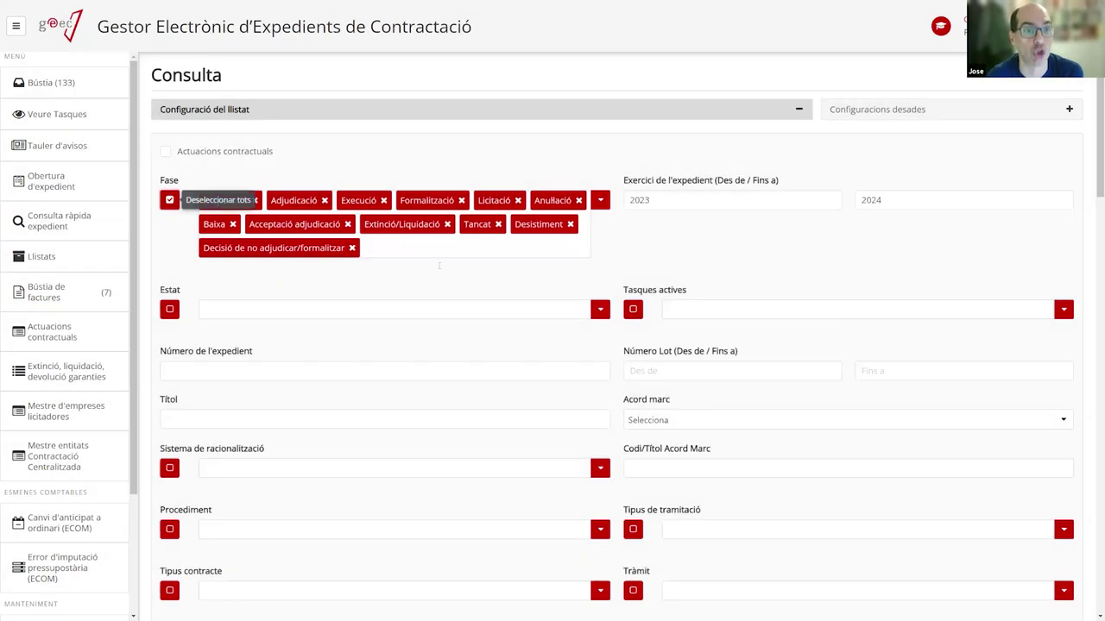
pyautogui.scroll(-10, 837, 303)
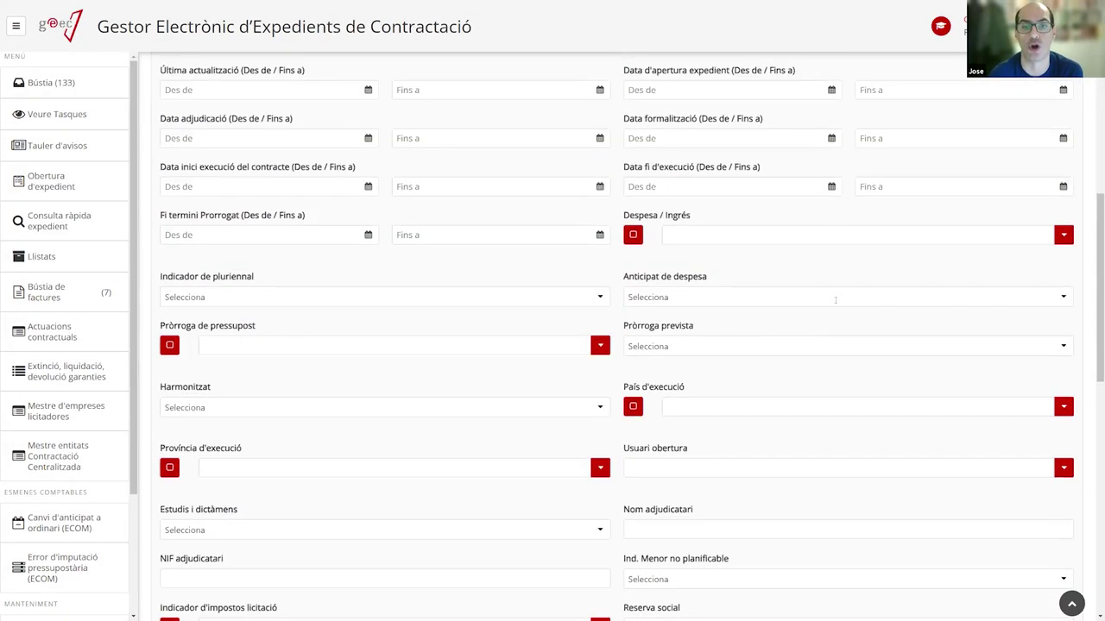
pyautogui.scroll(5, 850, 313)
pyautogui.scroll(-6, 850, 314)
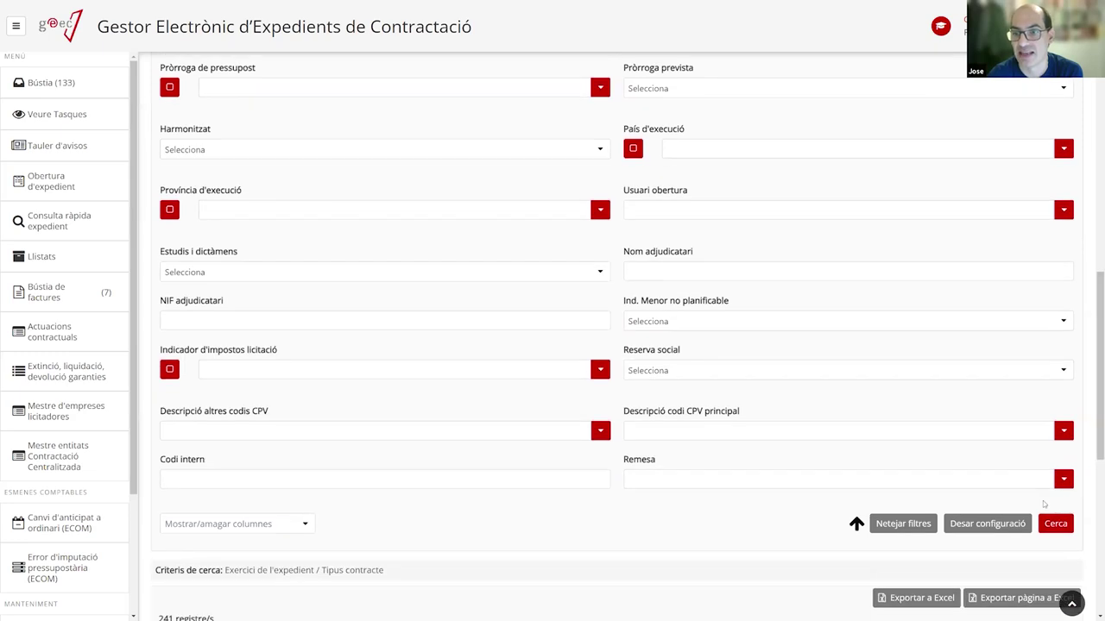
pyautogui.scroll(11, 531, 271)
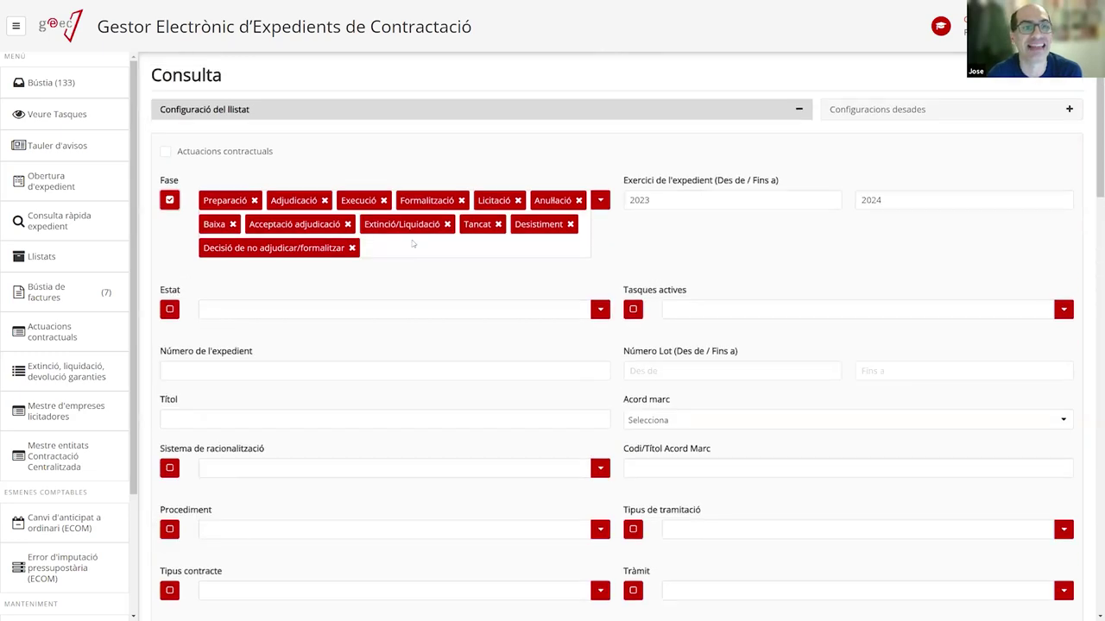
pyautogui.click(170, 200)
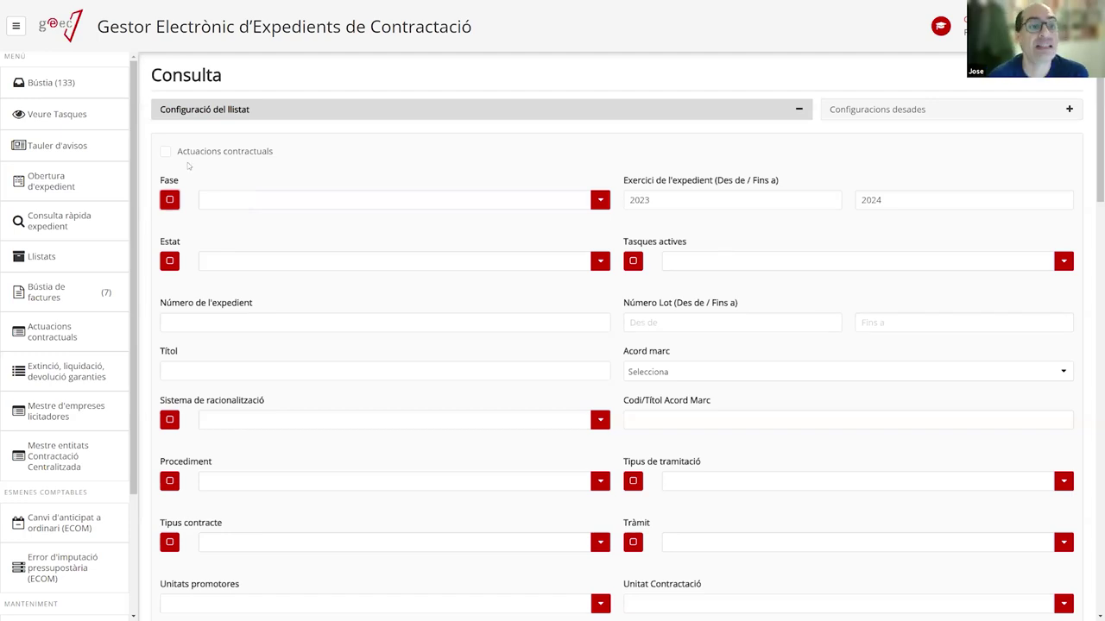
pyautogui.click(170, 200)
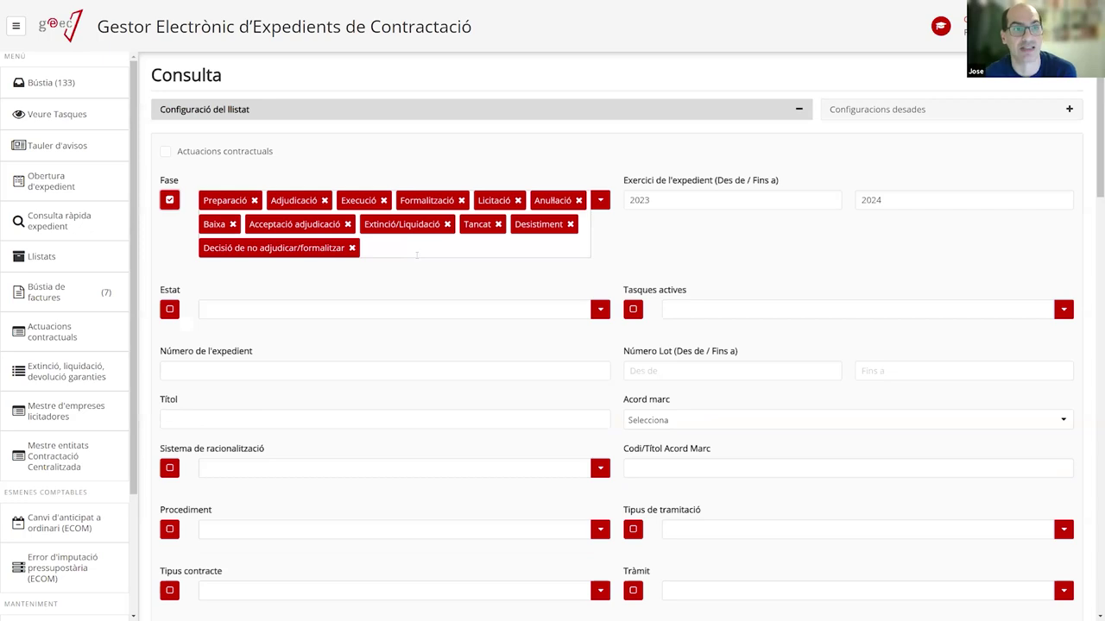
pyautogui.click(173, 203)
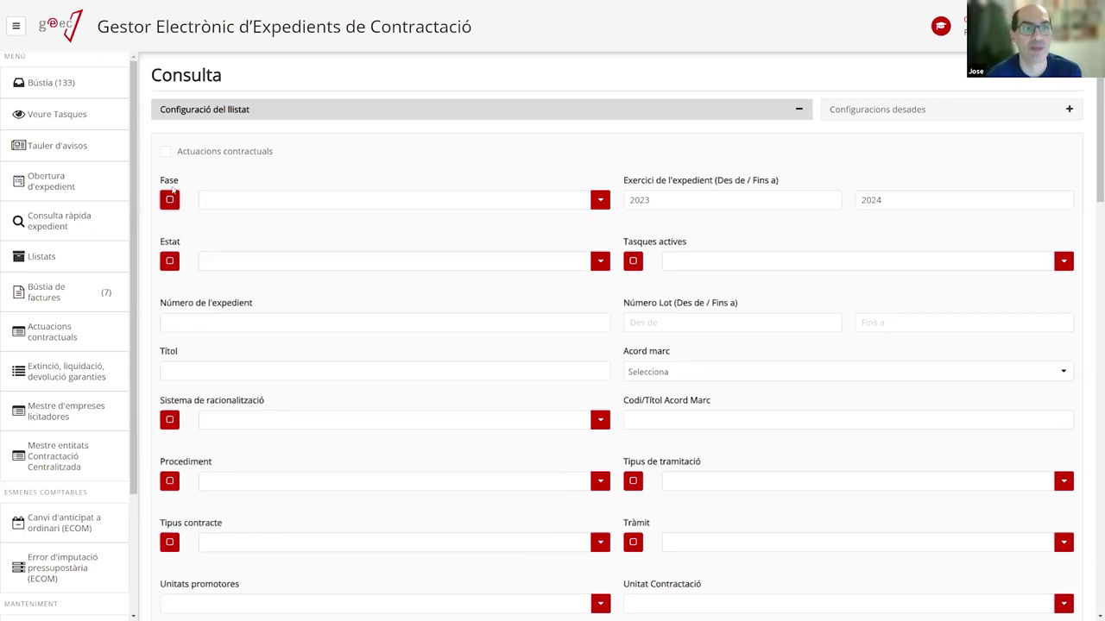
pyautogui.click(171, 199)
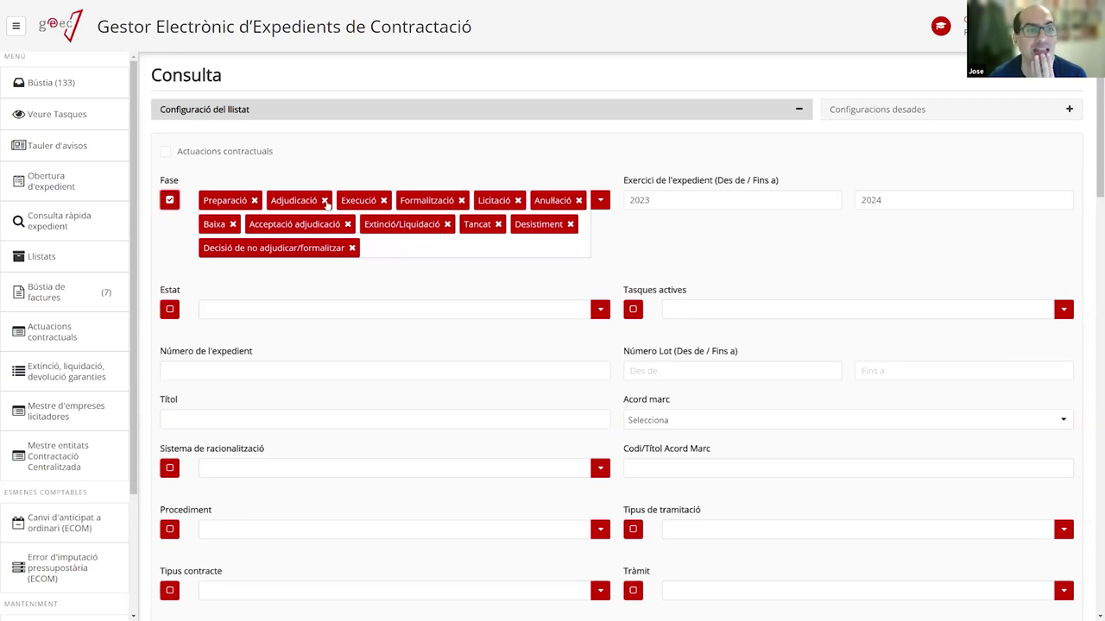
# Remove Tancat from Fase, then replace the phases with Preparació and Licitació.
pyautogui.click(498, 223)
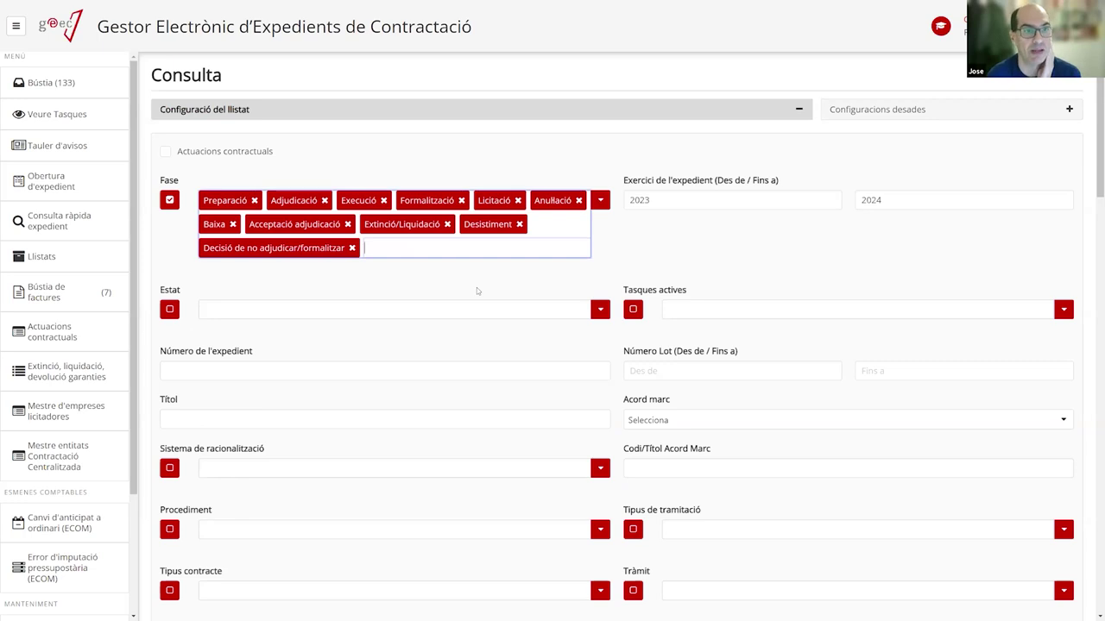
pyautogui.scroll(-15, 1046, 297)
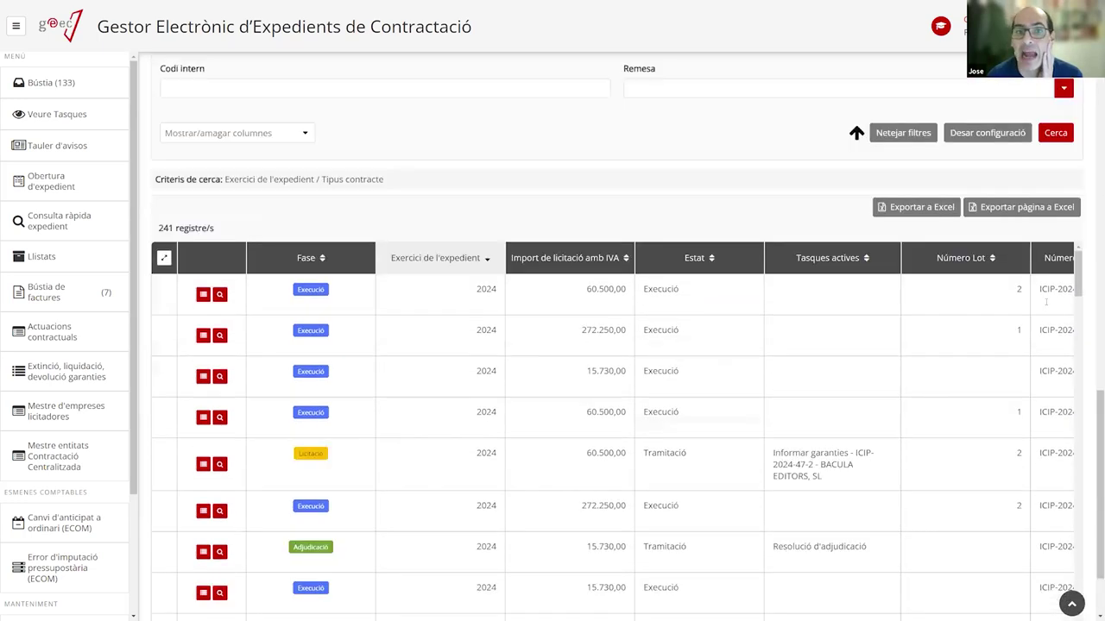
pyautogui.scroll(15, 1035, 293)
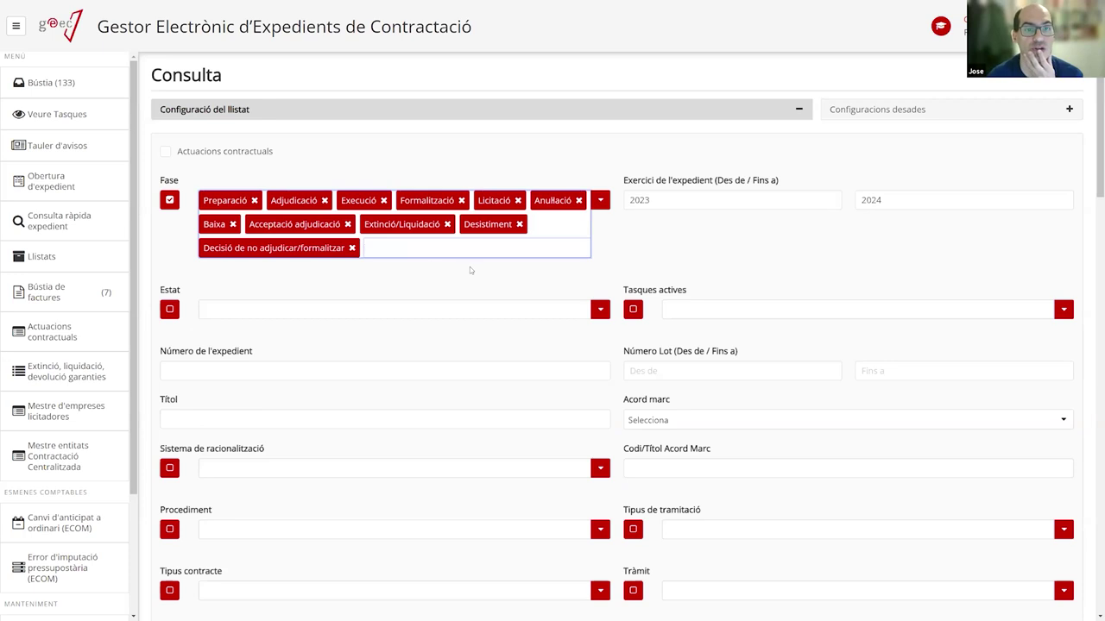
pyautogui.click(172, 200)
pyautogui.write('PREPAR')
pyautogui.press('Return')
pyautogui.write('LICITA')
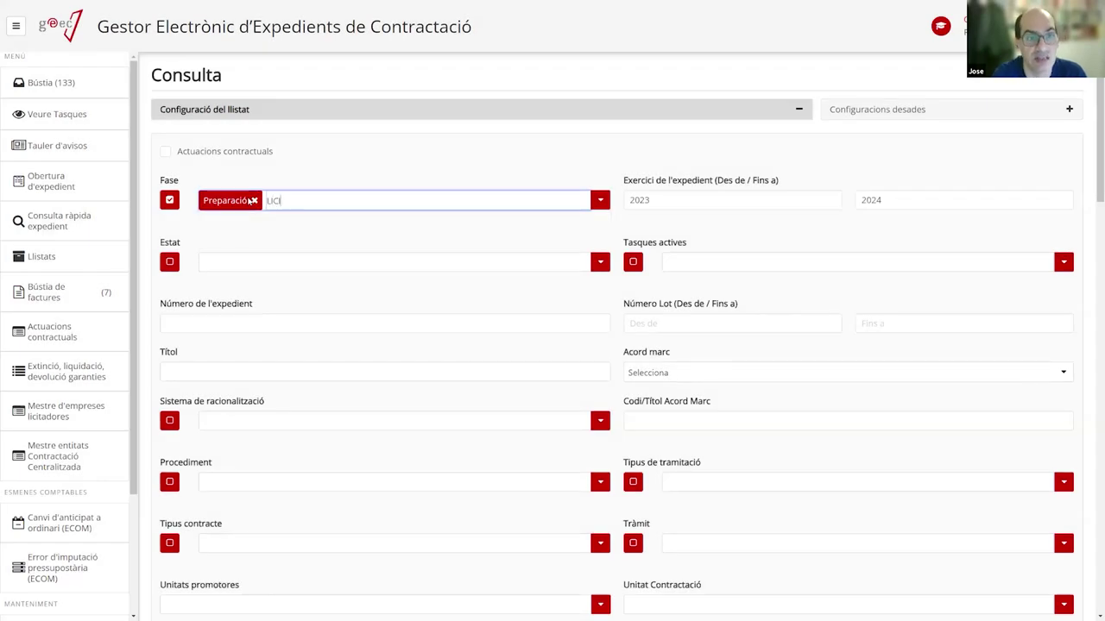
pyautogui.press('Return')
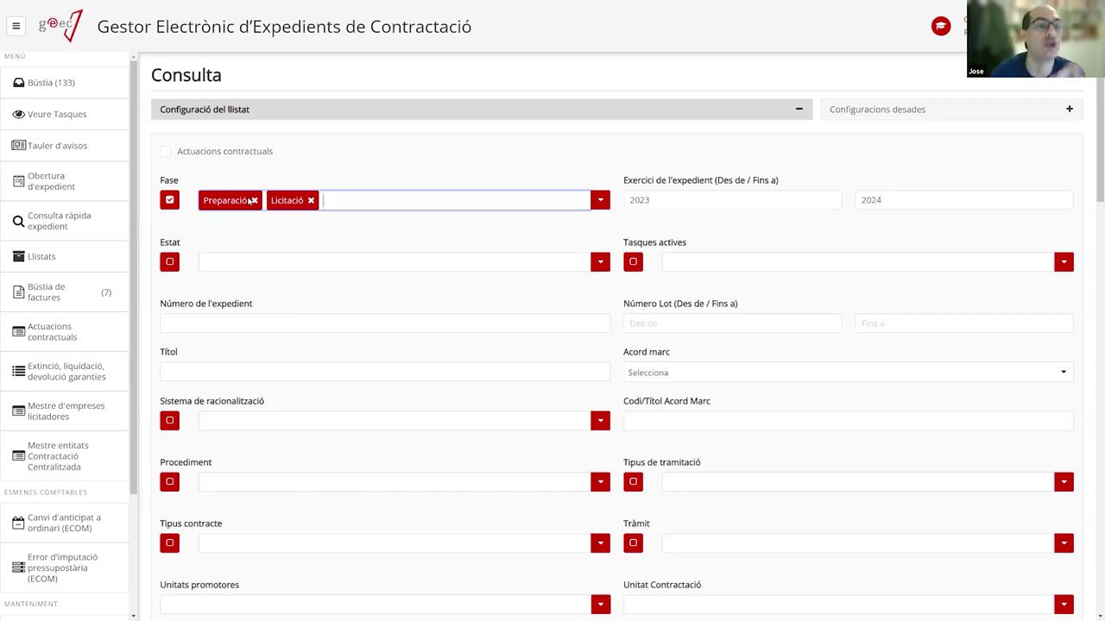
# Select every phase in the Fase filter, then remove Tancat again.
pyautogui.click(169, 199)
pyautogui.click(169, 199)
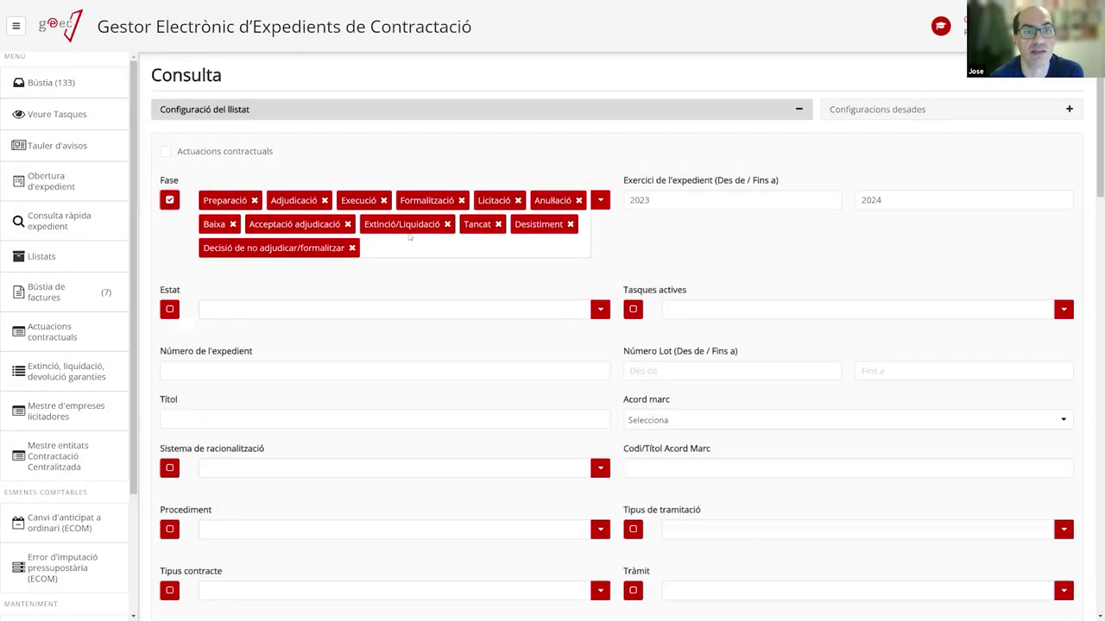
pyautogui.click(499, 229)
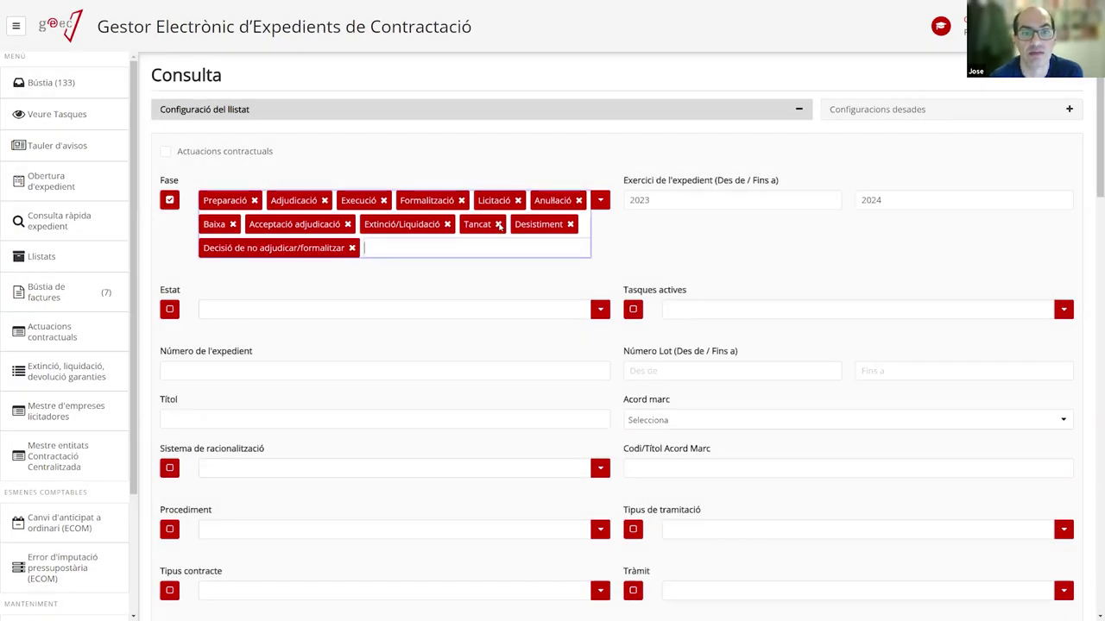
pyautogui.click(498, 224)
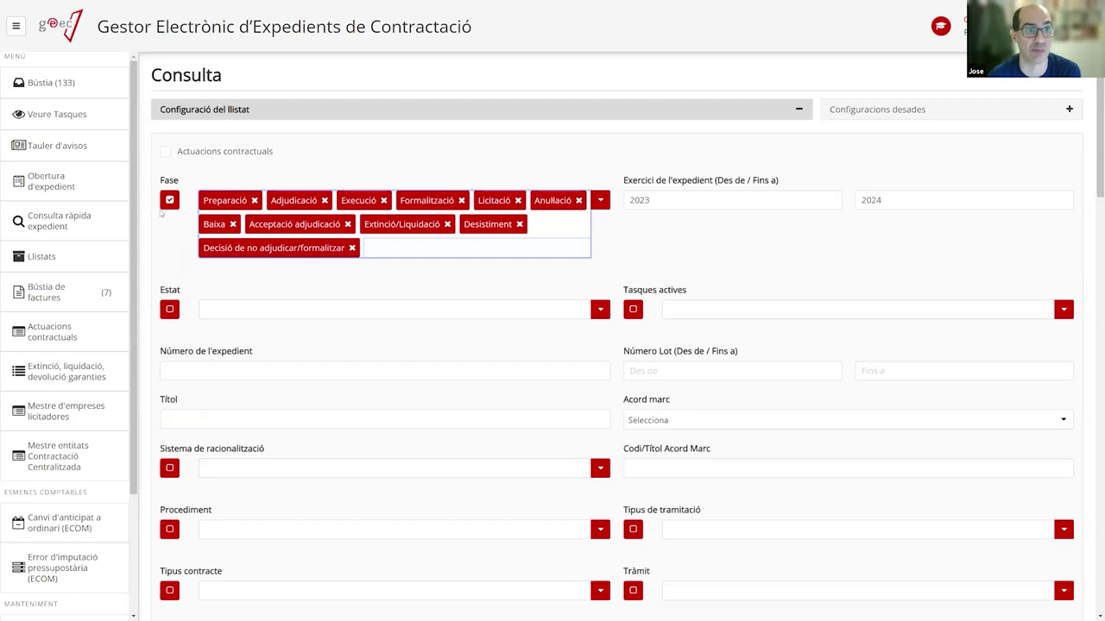
pyautogui.click(640, 254)
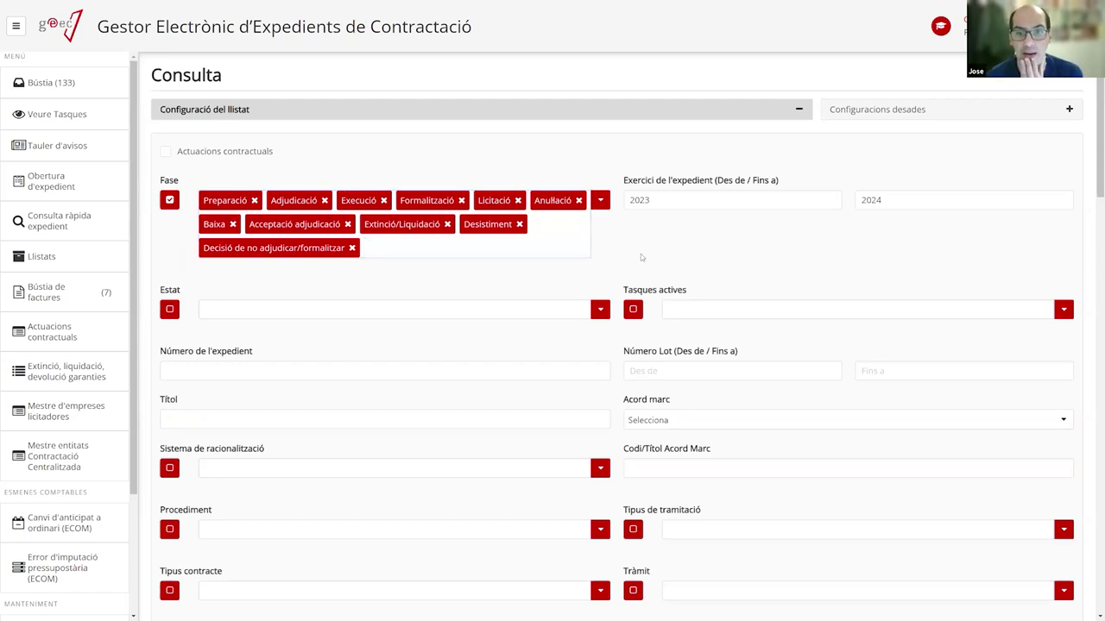
# Uncheck the Fase select-all box so no phases remain in the filter.
pyautogui.scroll(-1, 632, 308)
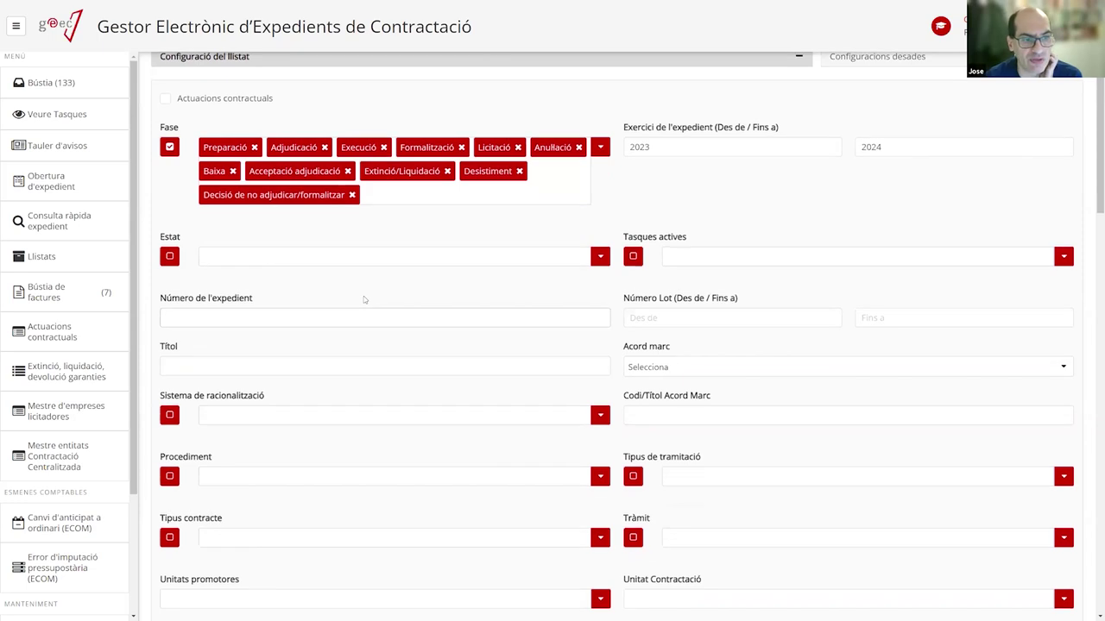
pyautogui.scroll(-1, 363, 296)
pyautogui.scroll(2, 364, 296)
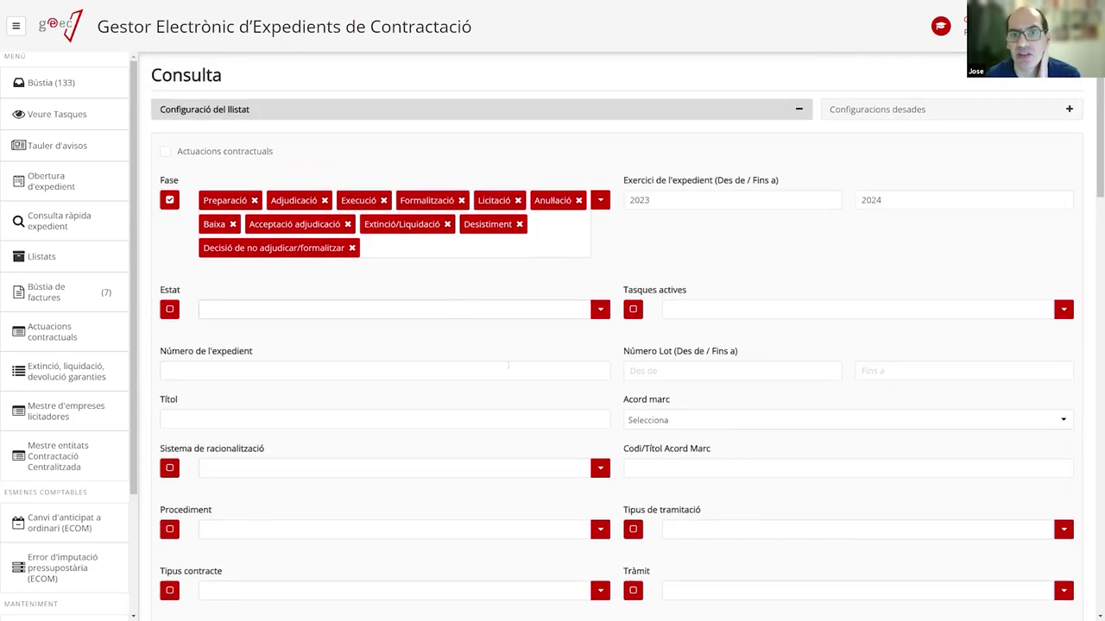
pyautogui.scroll(-3, 301, 360)
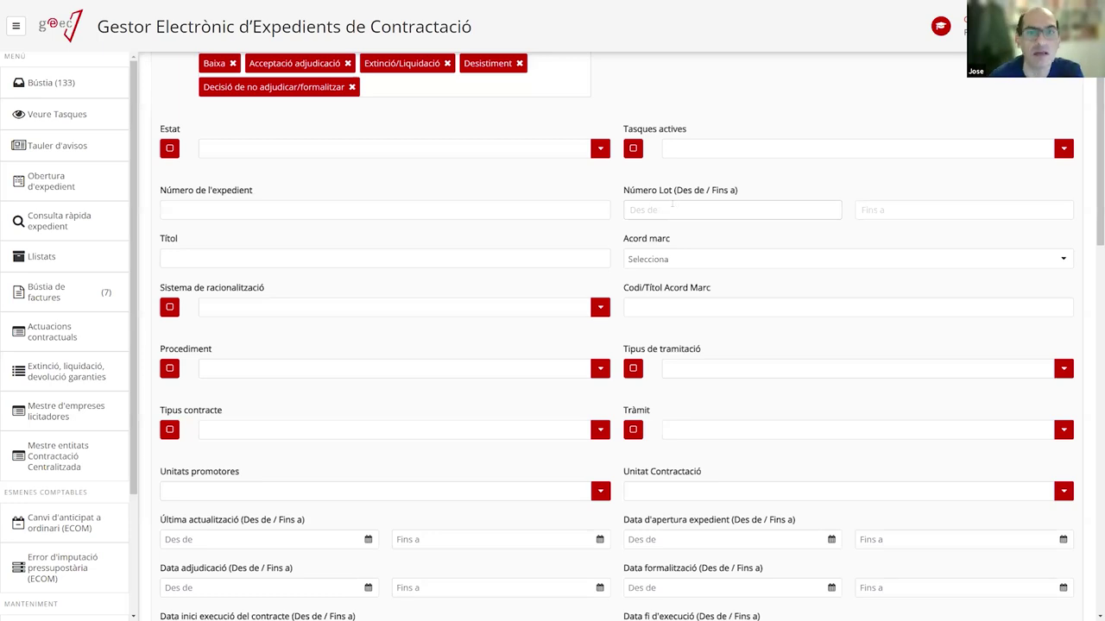
pyautogui.click(703, 210)
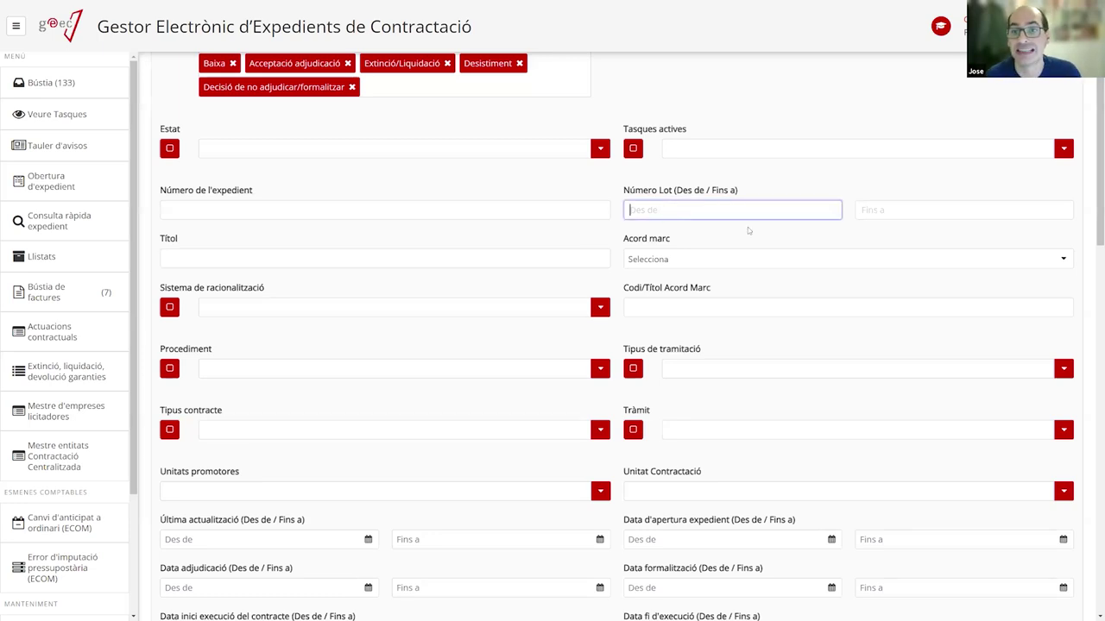
pyautogui.scroll(2, 703, 262)
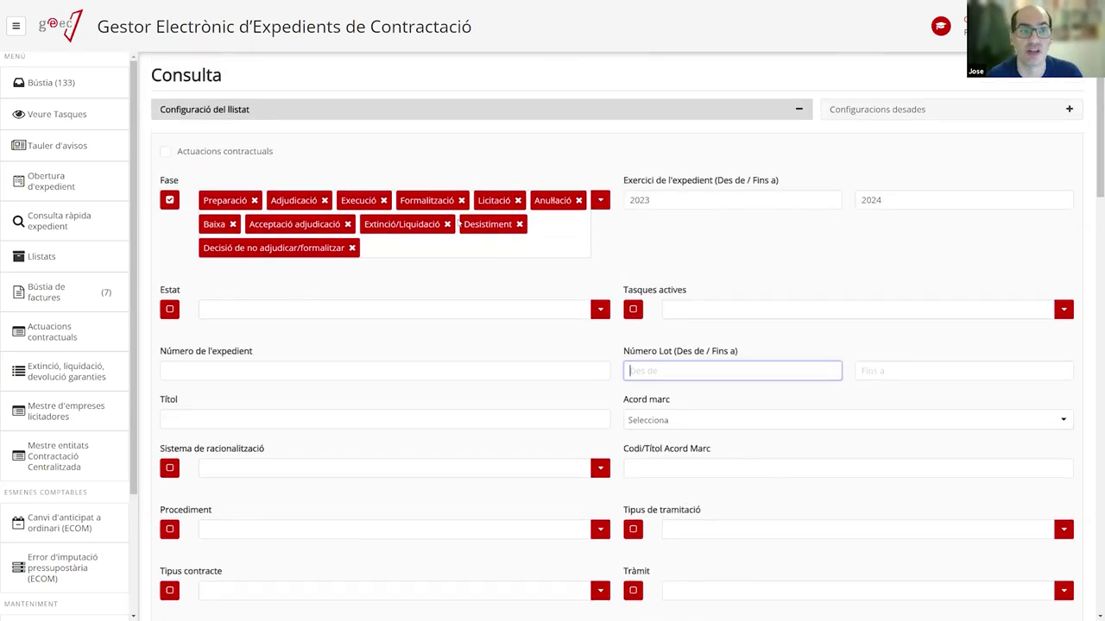
pyautogui.click(169, 200)
pyautogui.click(802, 202)
pyautogui.press('Tab')
pyautogui.press('BackSpace')
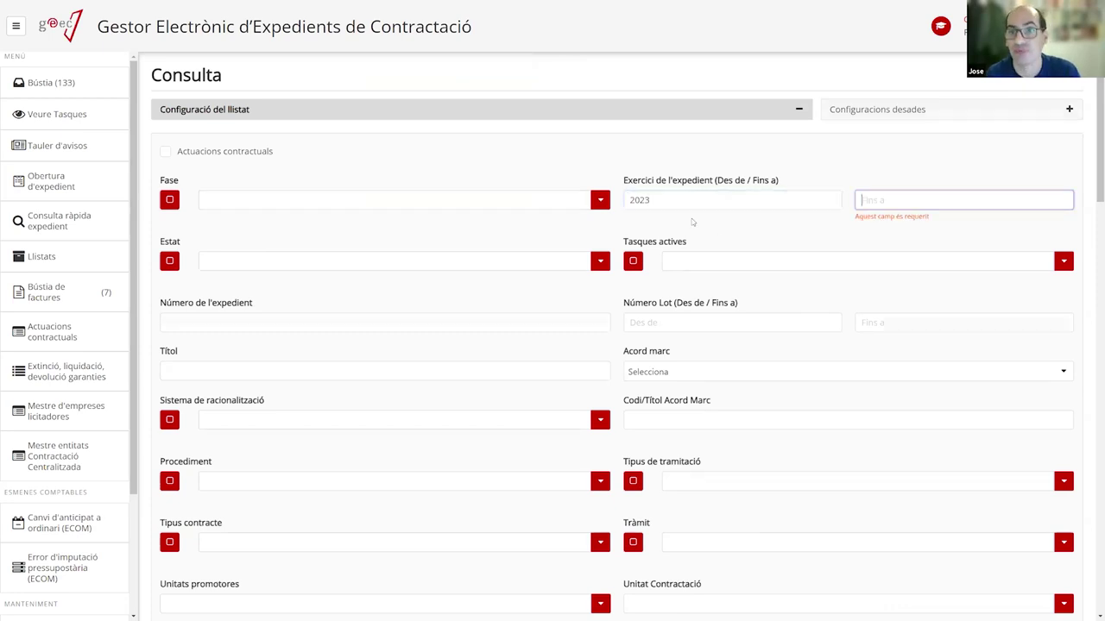
pyautogui.write('2')
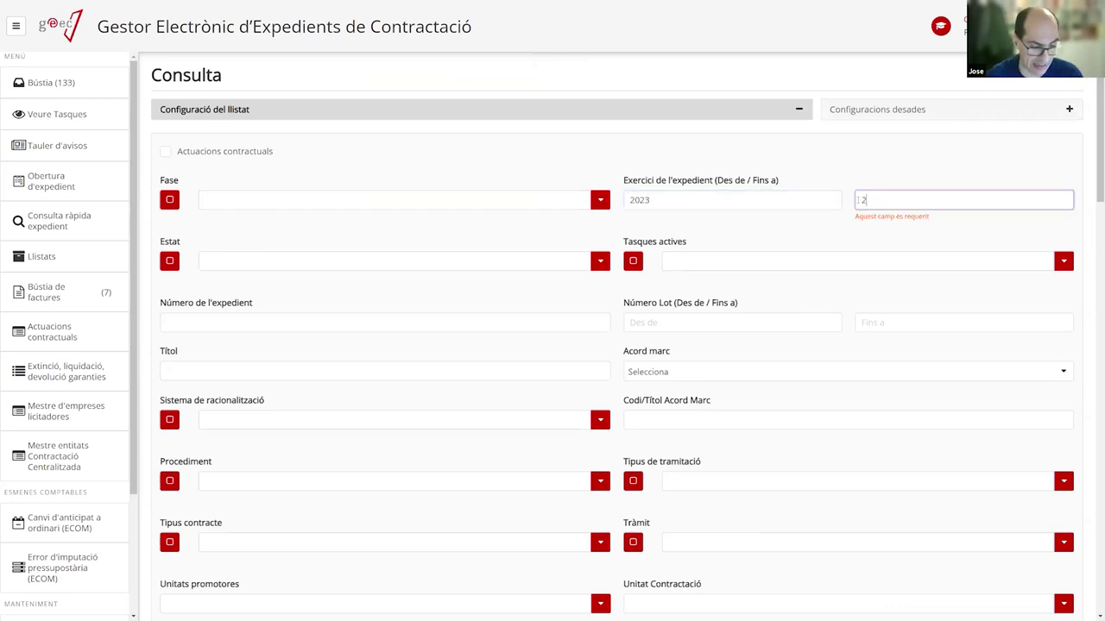
pyautogui.write('0214')
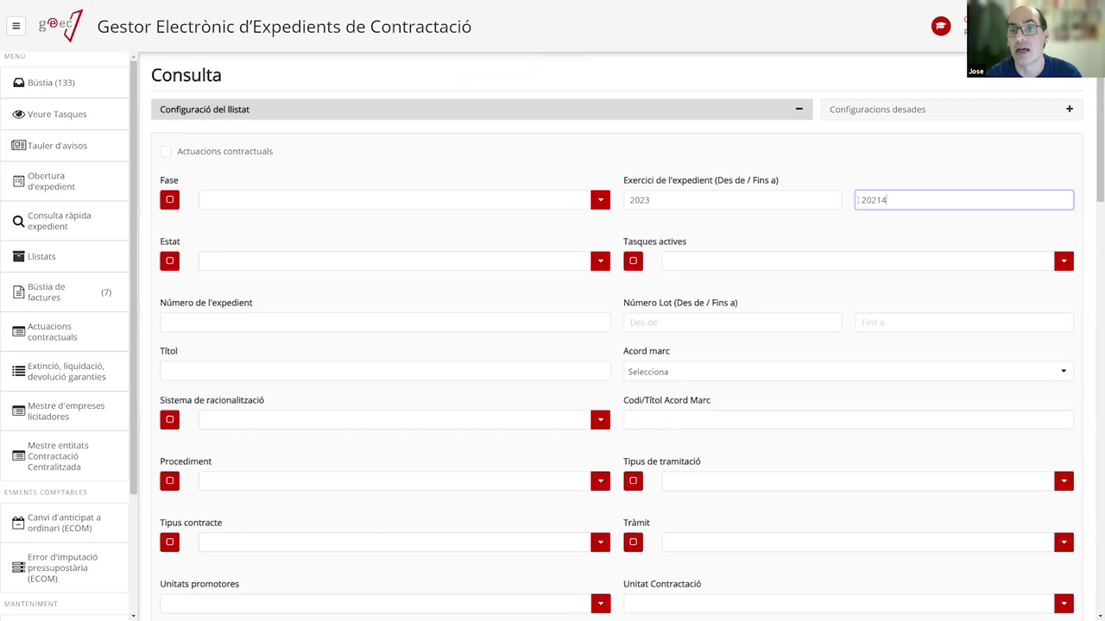
pyautogui.press('BackSpace')
pyautogui.press('BackSpace')
pyautogui.press('BackSpace')
pyautogui.write('24')
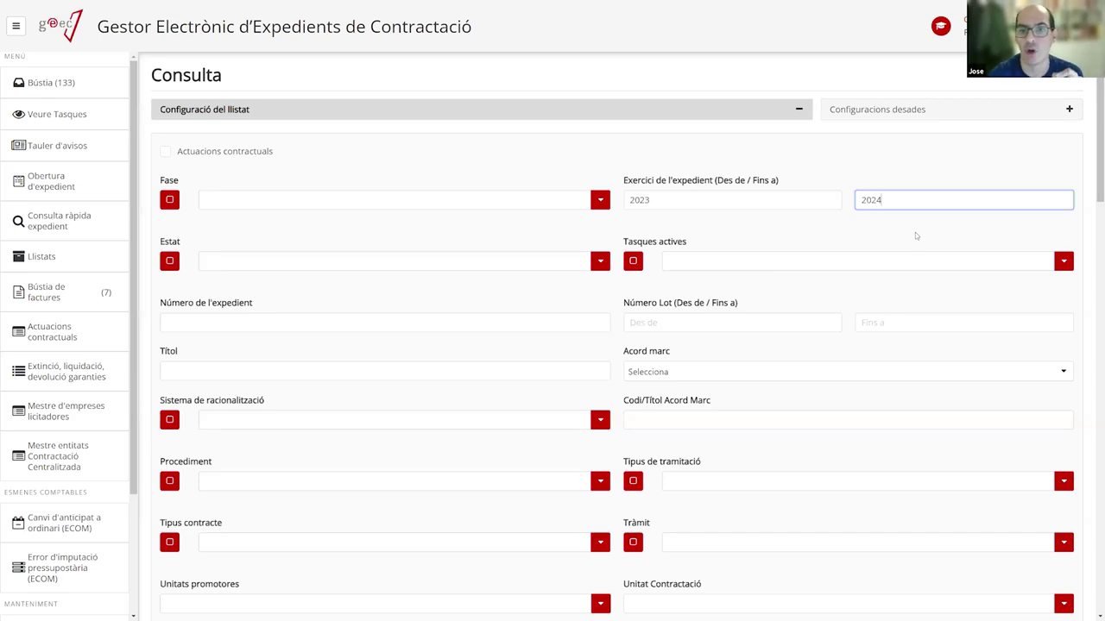
# Enter a Número Lot range of 3 to 7, then clear the starting lot 3.
pyautogui.click(694, 323)
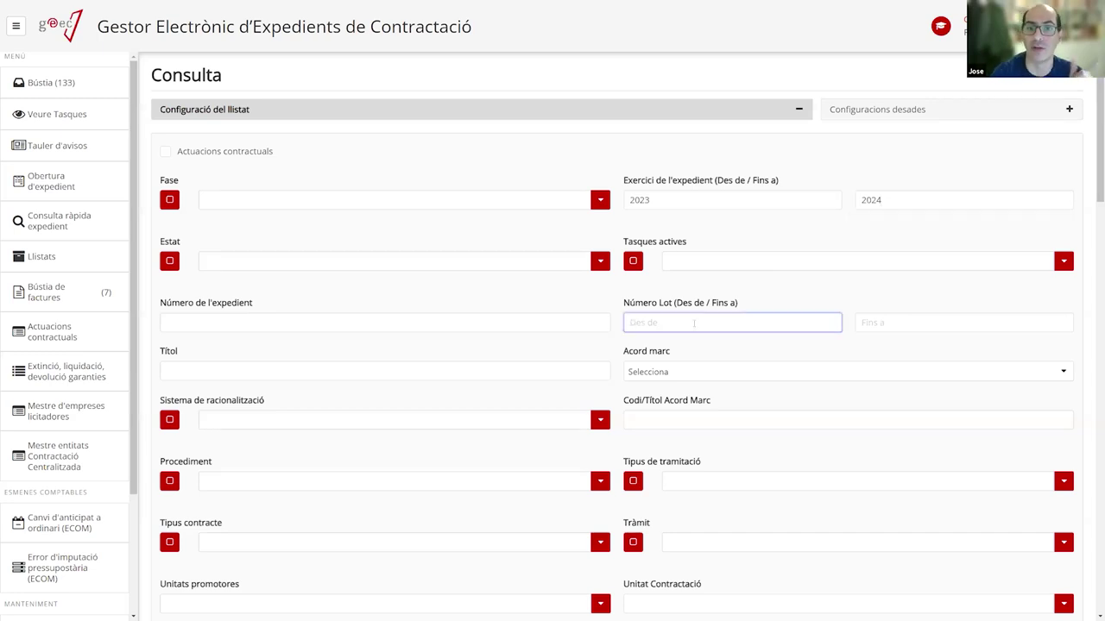
pyautogui.write('3')
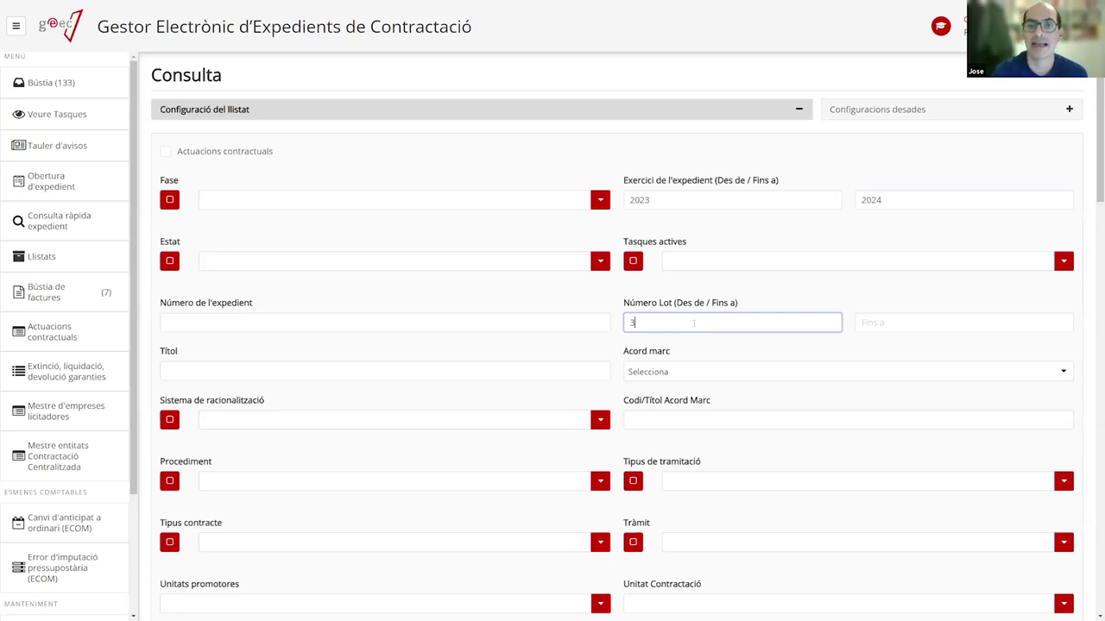
pyautogui.click(919, 322)
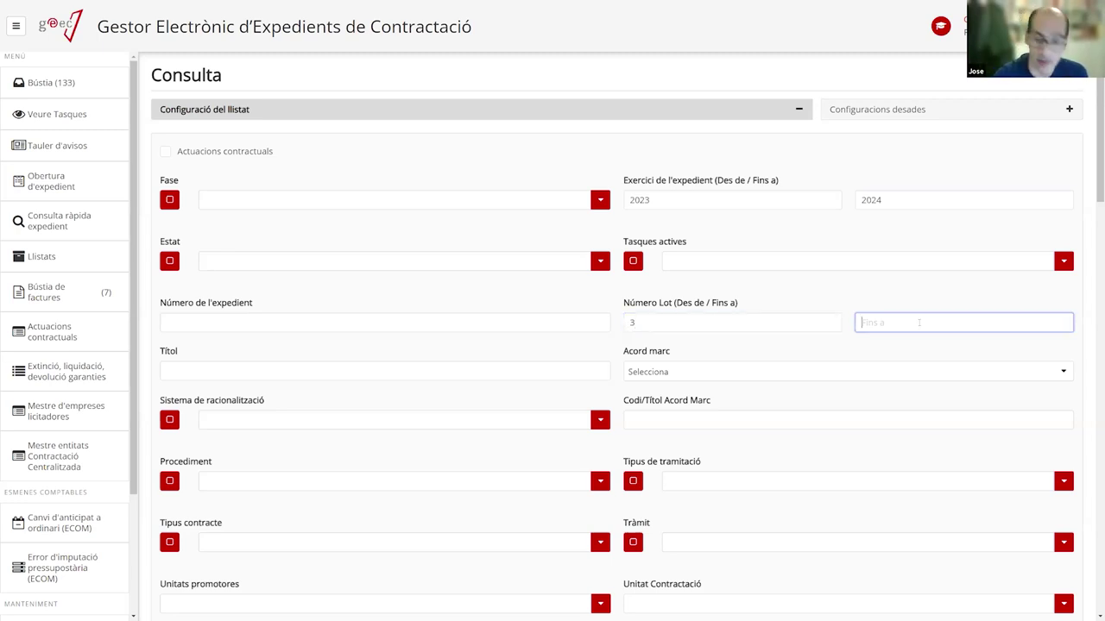
pyautogui.write('4')
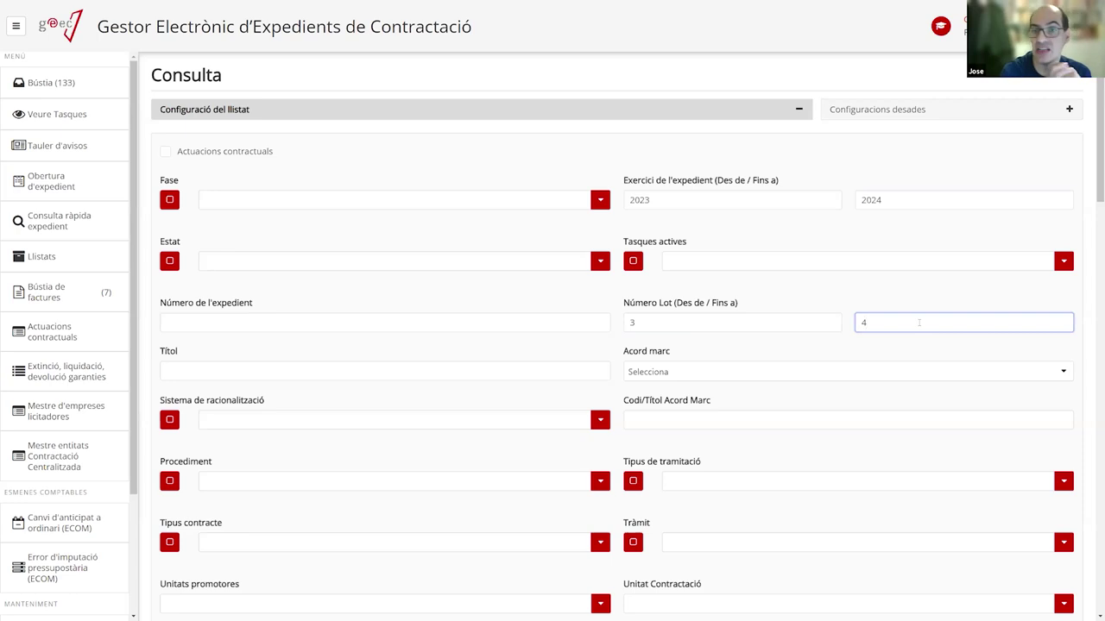
pyautogui.press('BackSpace')
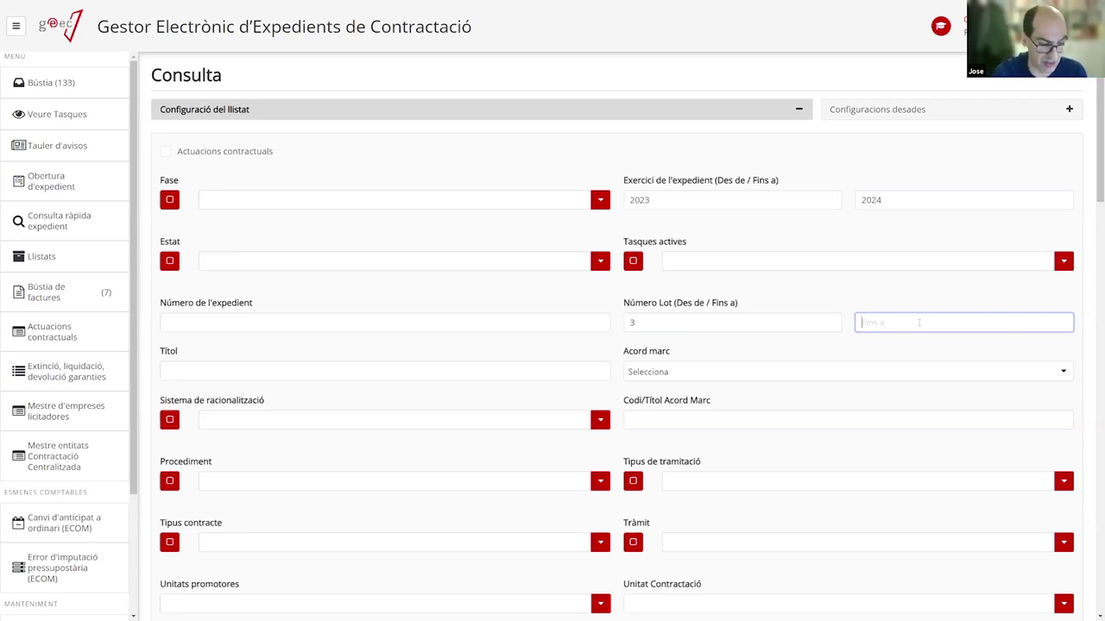
pyautogui.write('7')
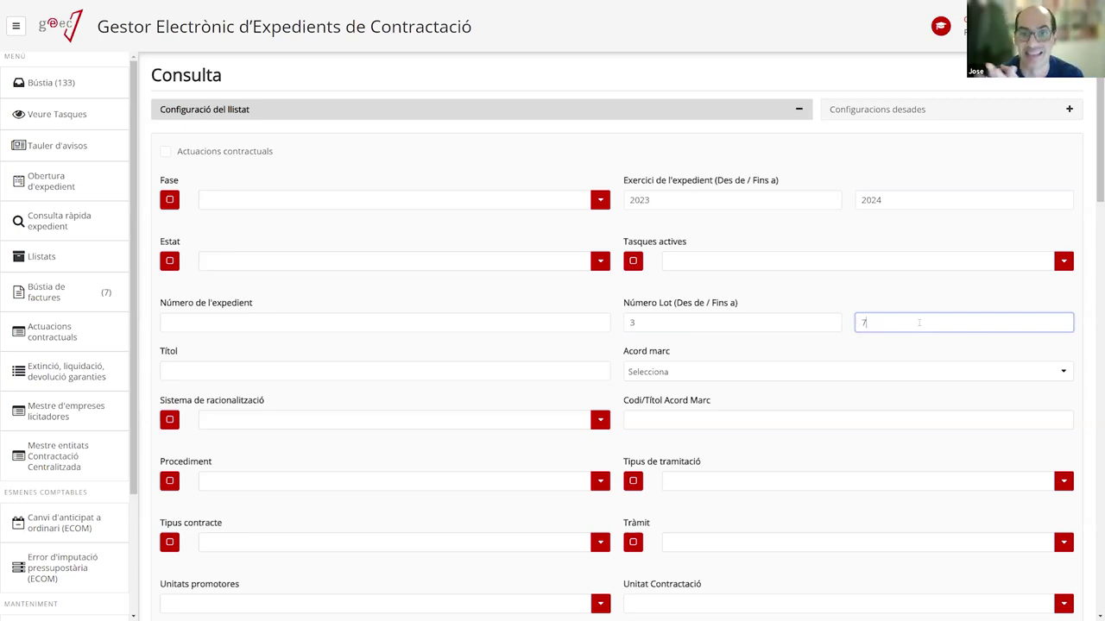
pyautogui.hotkey('shift', 'Tab')
pyautogui.press('BackSpace')
pyautogui.click(923, 320)
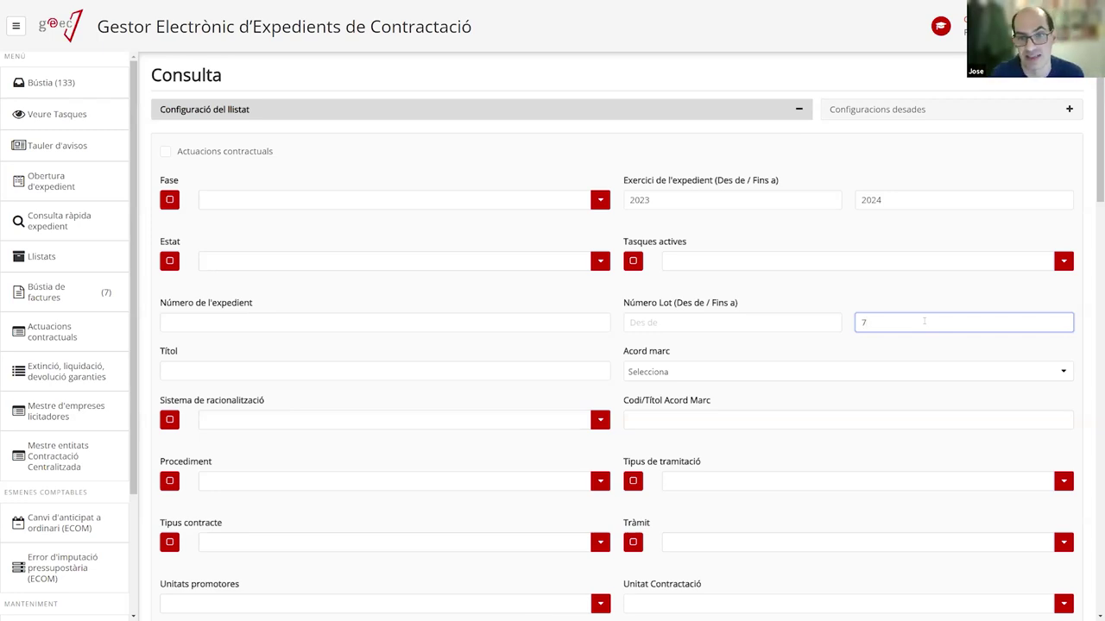
# Try then remove a lower lot bound of 1, leaving only the upper limit 7.
pyautogui.click(734, 323)
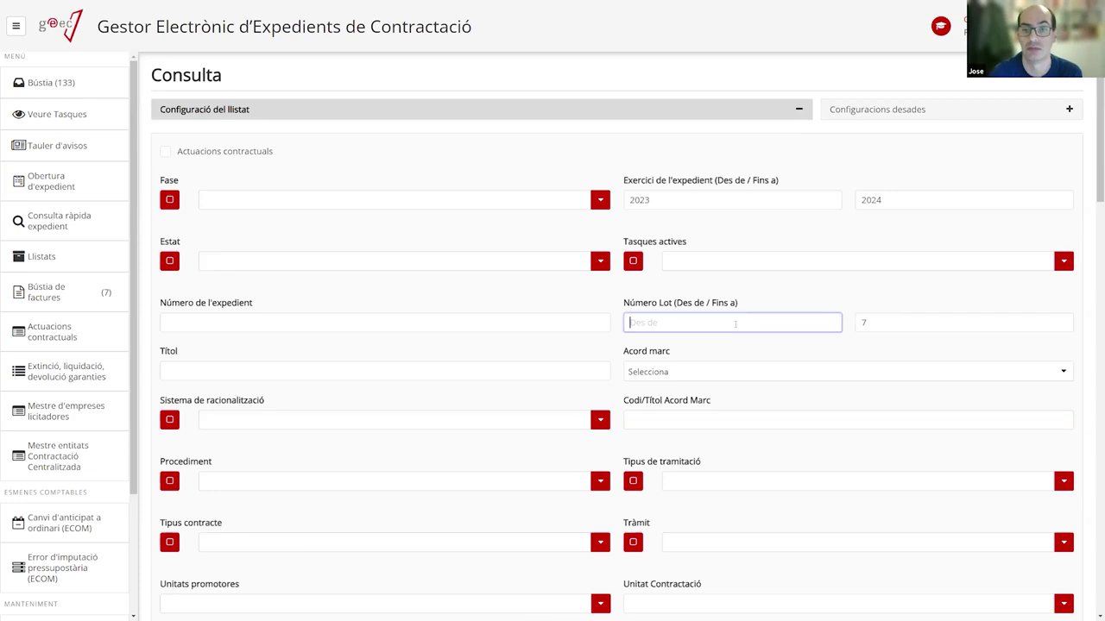
pyautogui.write('1')
pyautogui.press('BackSpace')
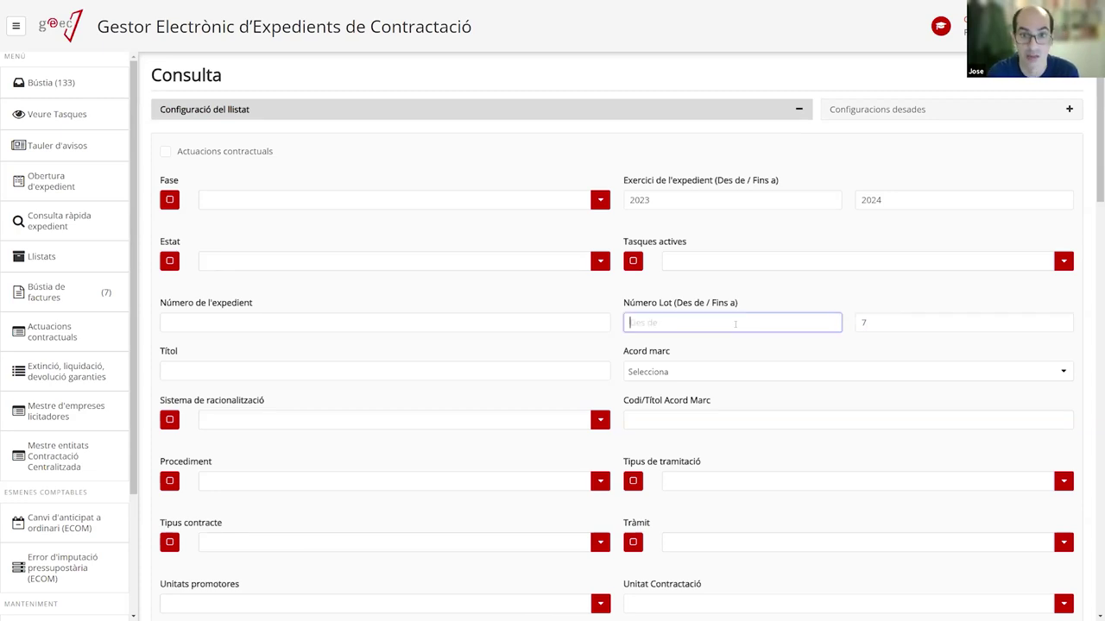
pyautogui.scroll(-2, 808, 259)
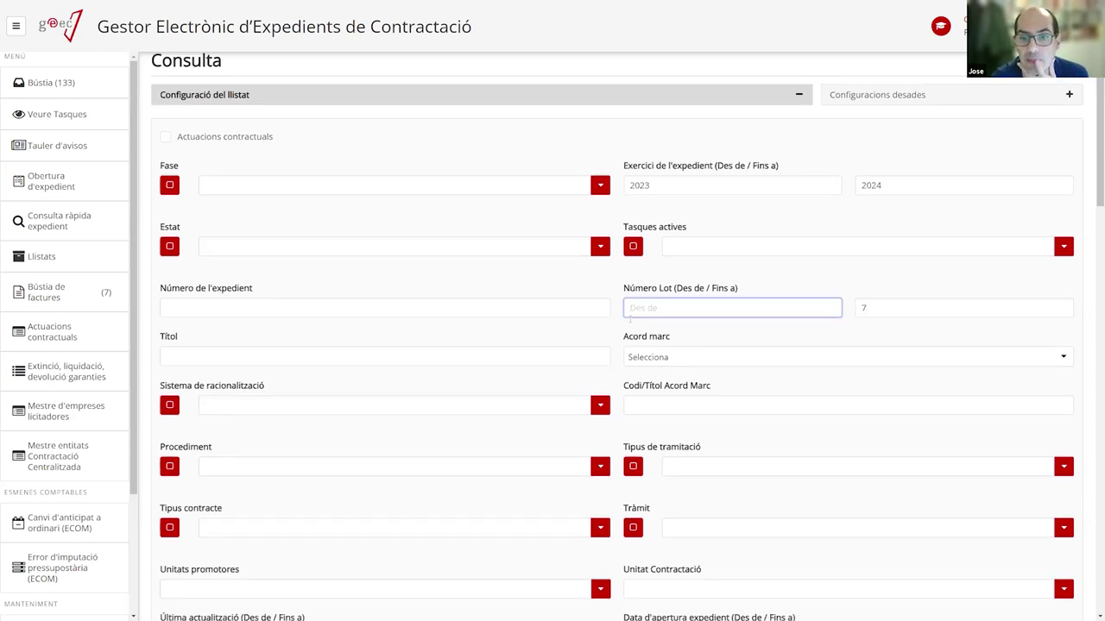
pyautogui.click(899, 220)
pyautogui.press('BackSpace')
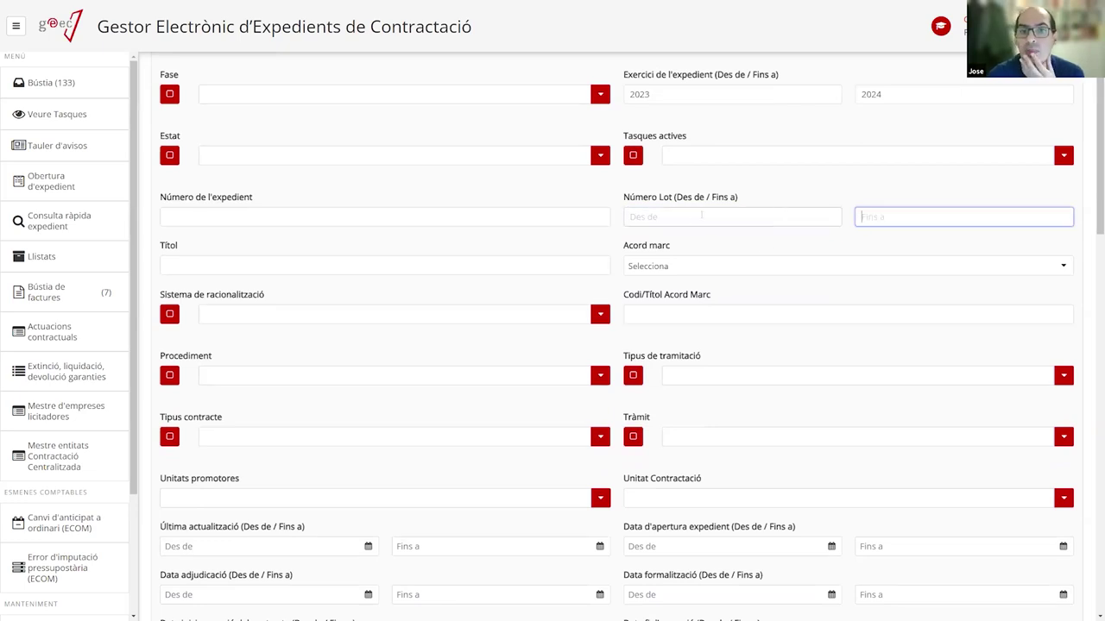
pyautogui.scroll(2, 843, 223)
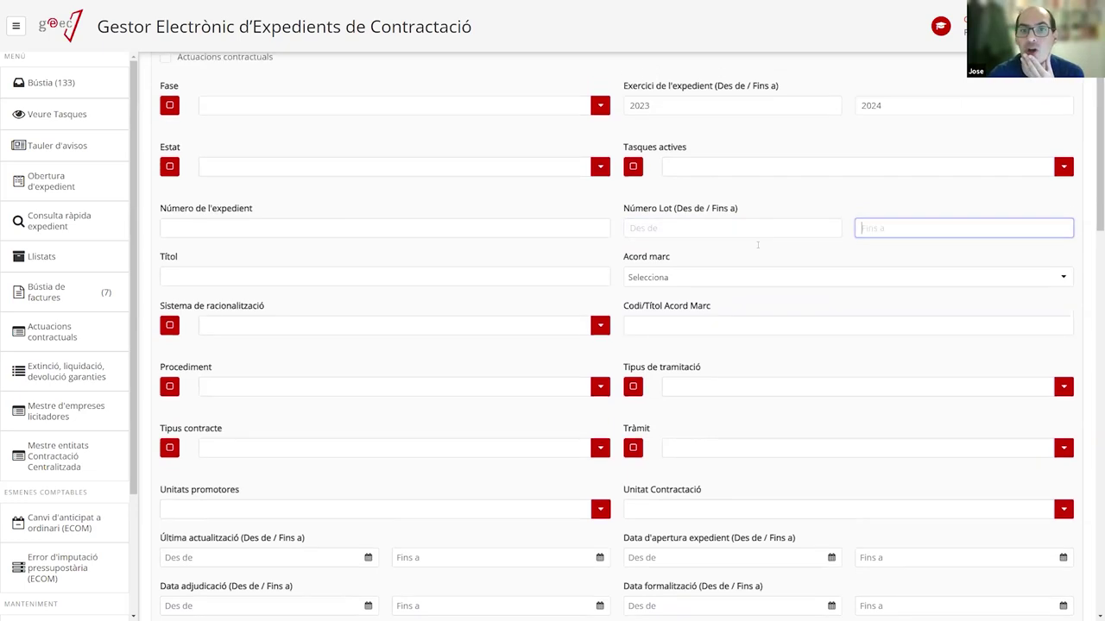
pyautogui.moveTo(840, 286); pyautogui.dragTo(860, 305)
pyautogui.click(742, 319)
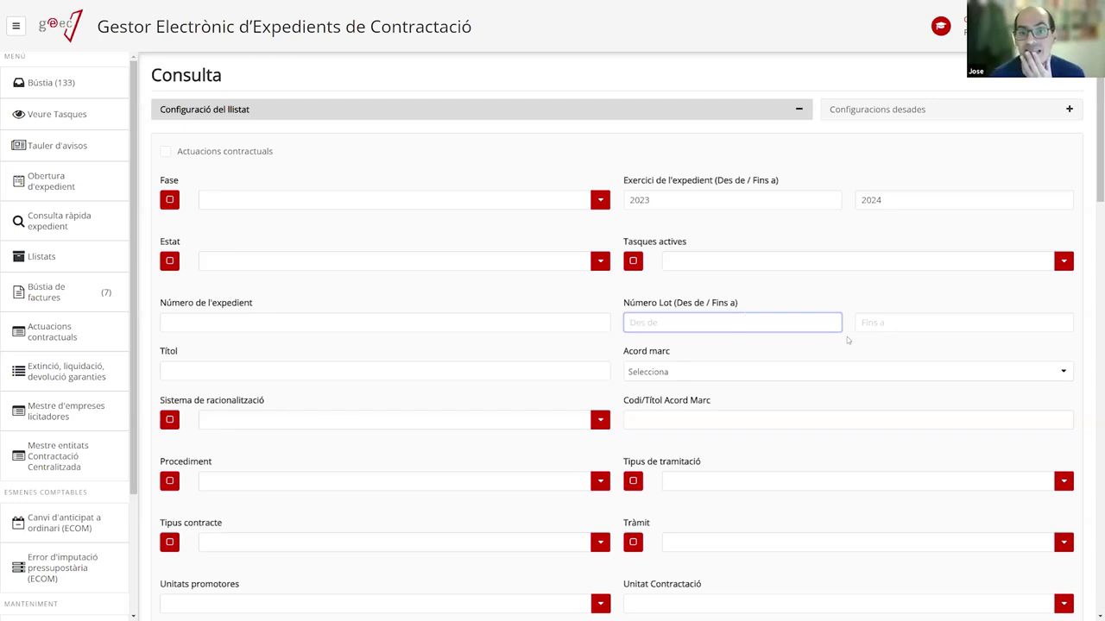
pyautogui.click(910, 324)
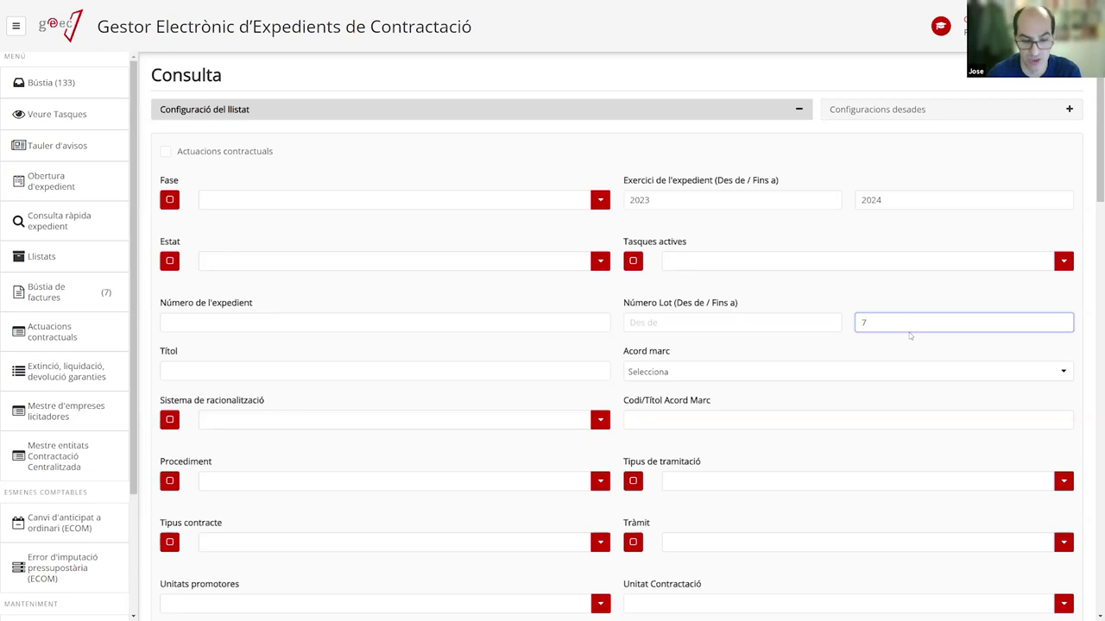
# Pick 23 October 2024 as the Data d'apertura end date, leaving the start date empty.
pyautogui.scroll(-1, 749, 401)
pyautogui.scroll(-3, 749, 401)
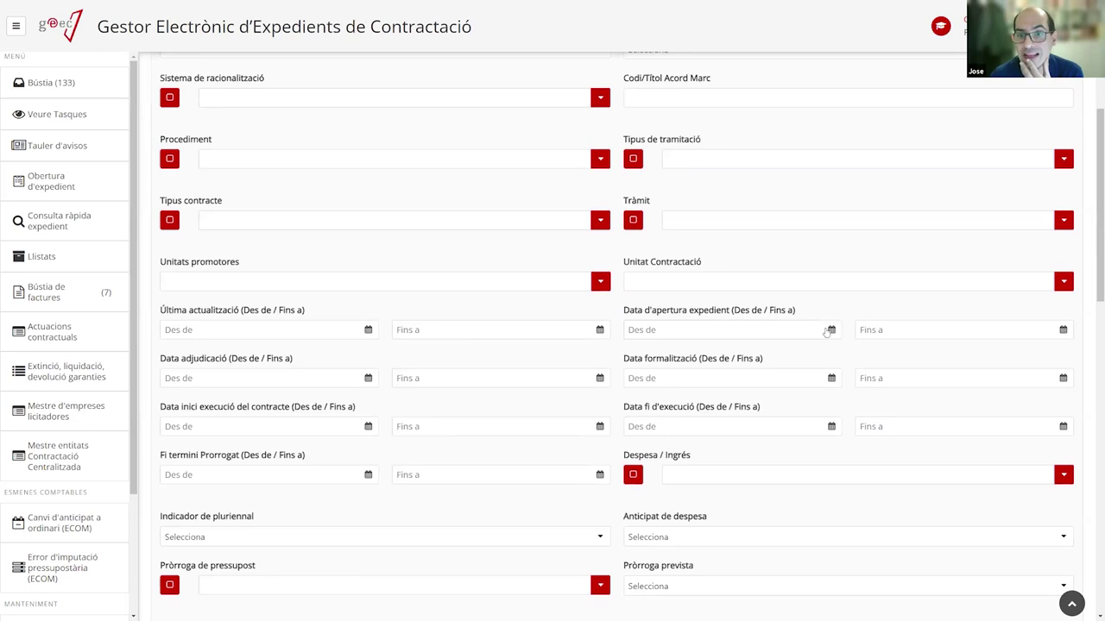
pyautogui.click(831, 330)
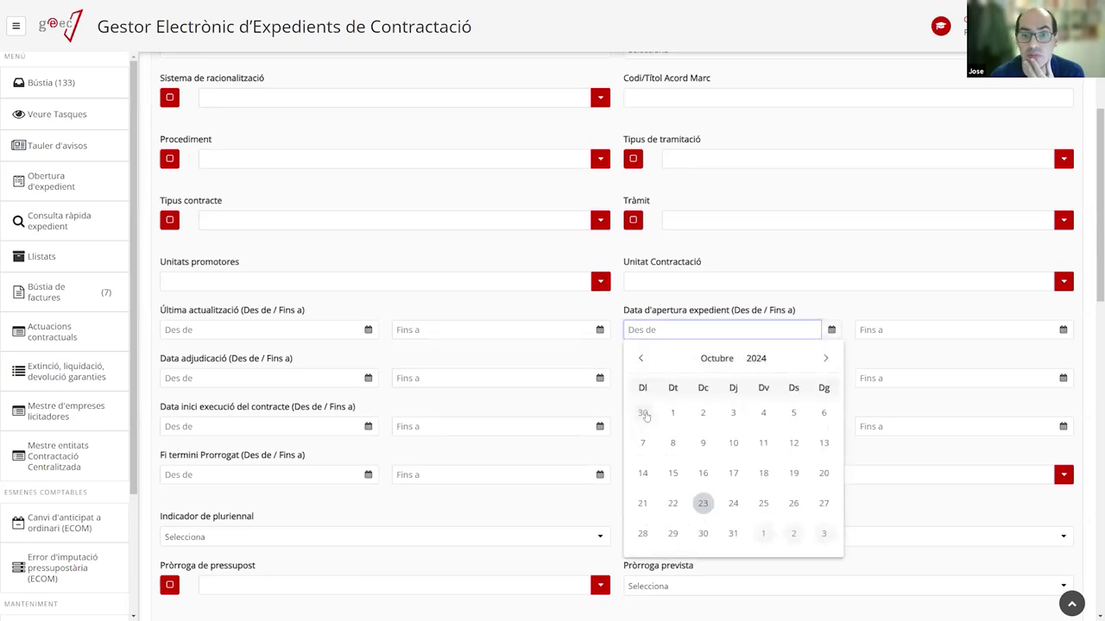
pyautogui.click(674, 413)
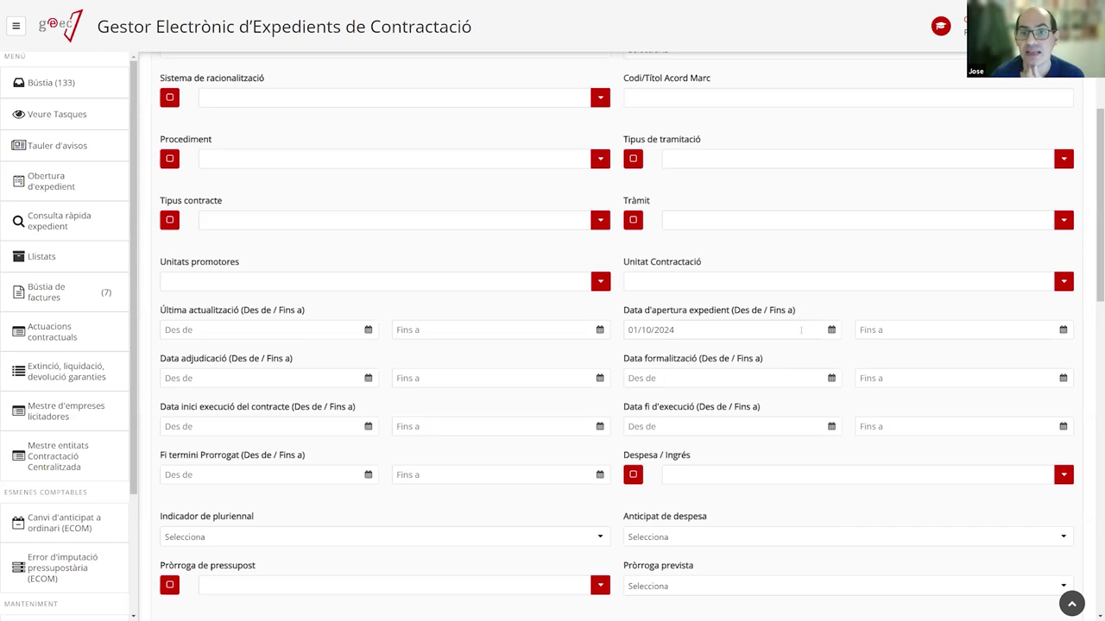
pyautogui.click(690, 332)
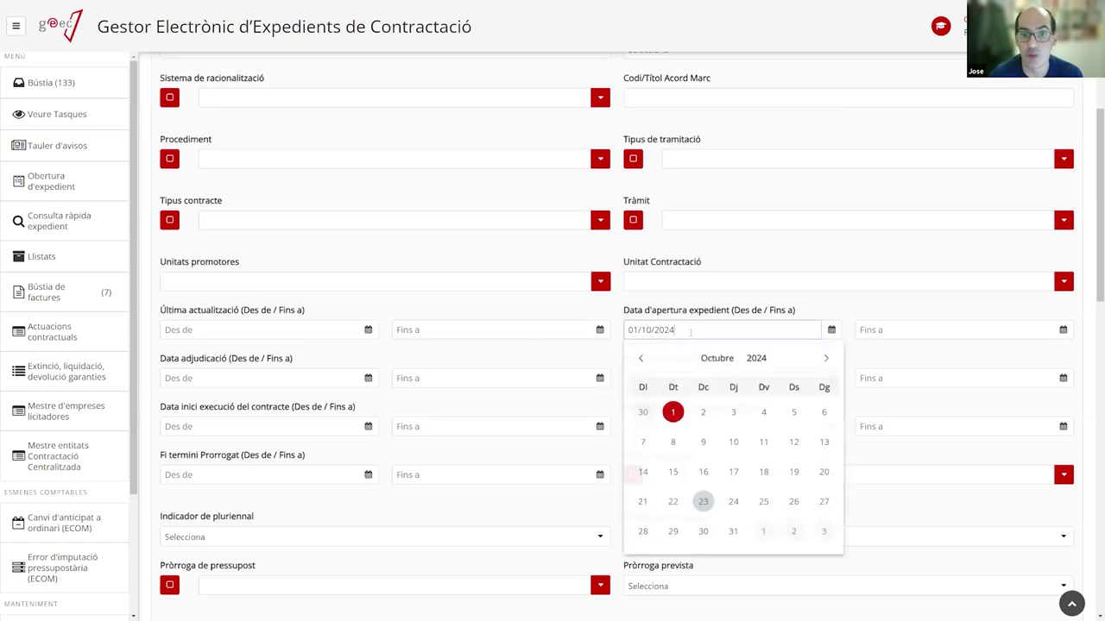
pyautogui.click(897, 330)
pyautogui.click(934, 504)
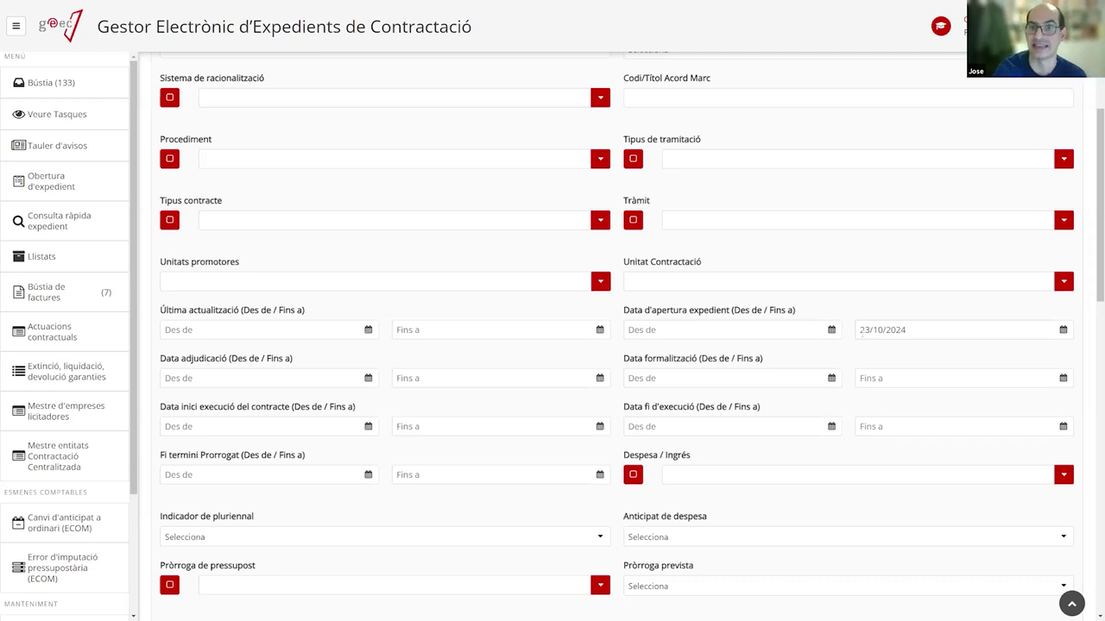
pyautogui.click(723, 328)
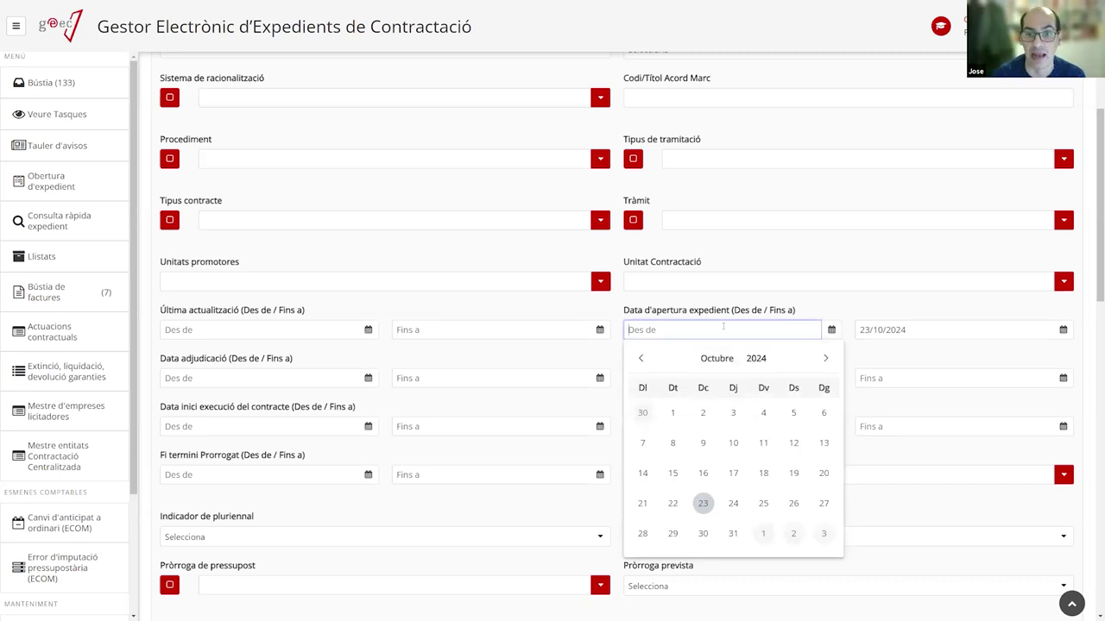
# Run the search with the year, lot and opening-date filters, returning 243 records.
pyautogui.click(352, 314)
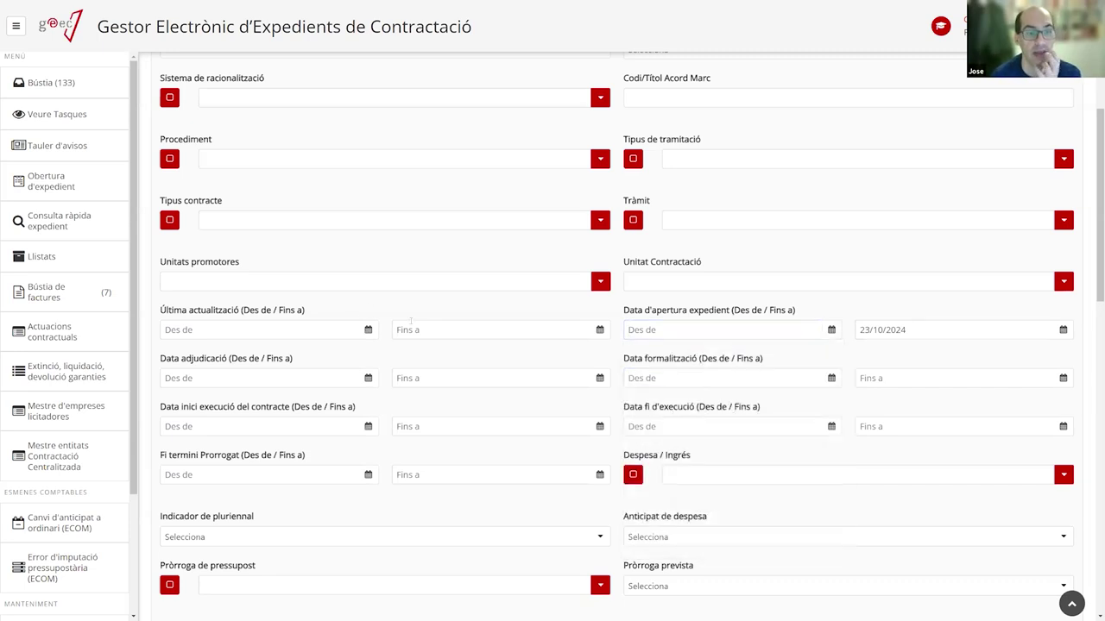
pyautogui.scroll(-3, 408, 318)
pyautogui.scroll(-10, 409, 318)
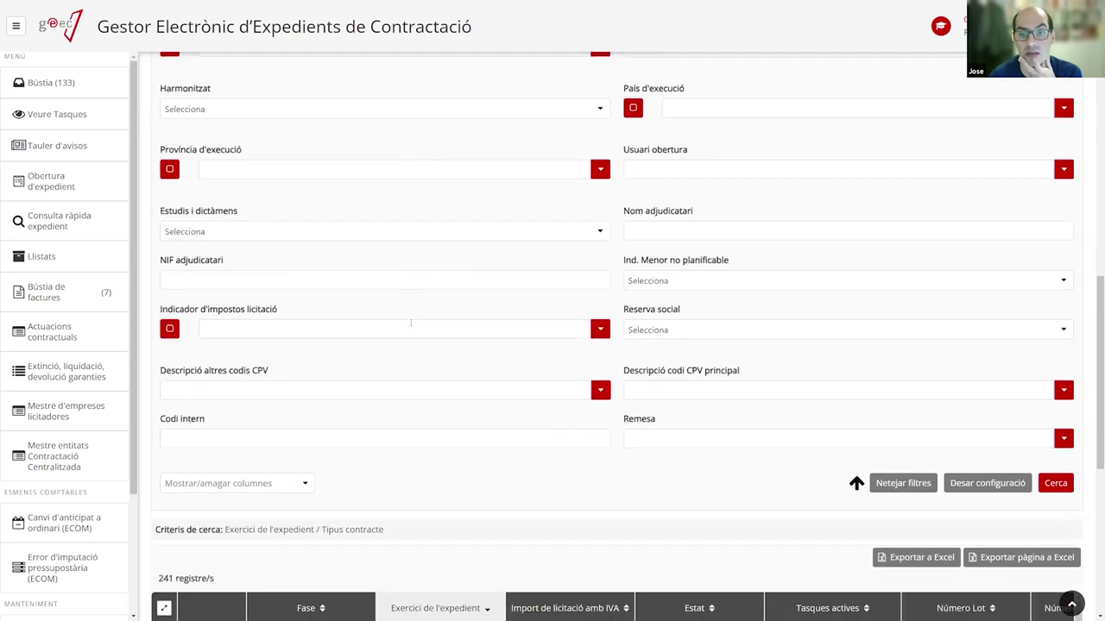
pyautogui.scroll(3, 416, 324)
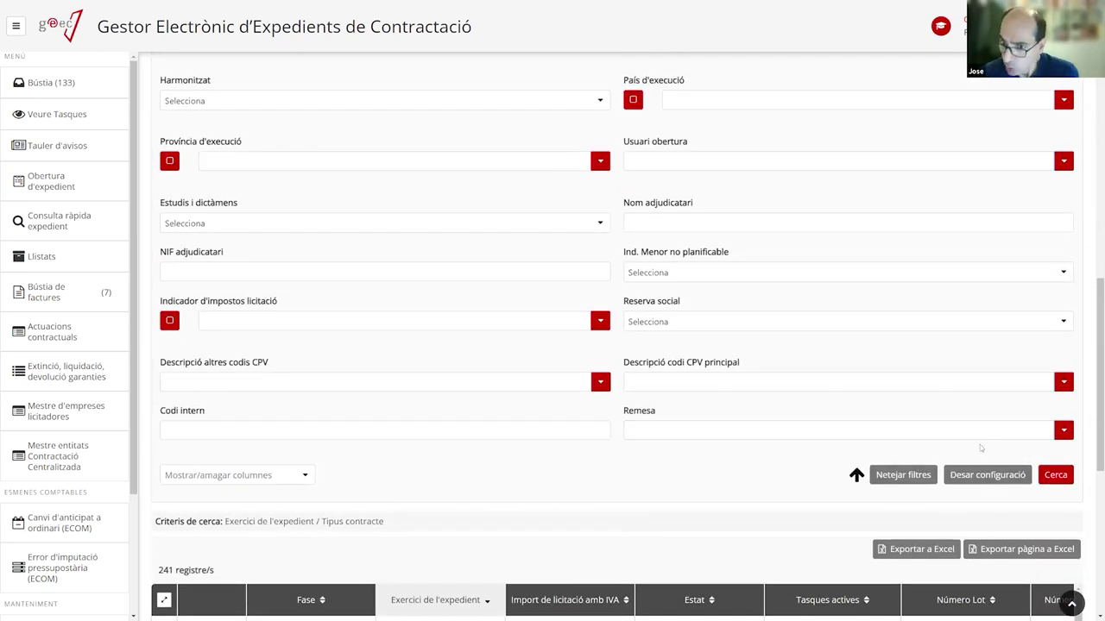
pyautogui.scroll(10, 737, 367)
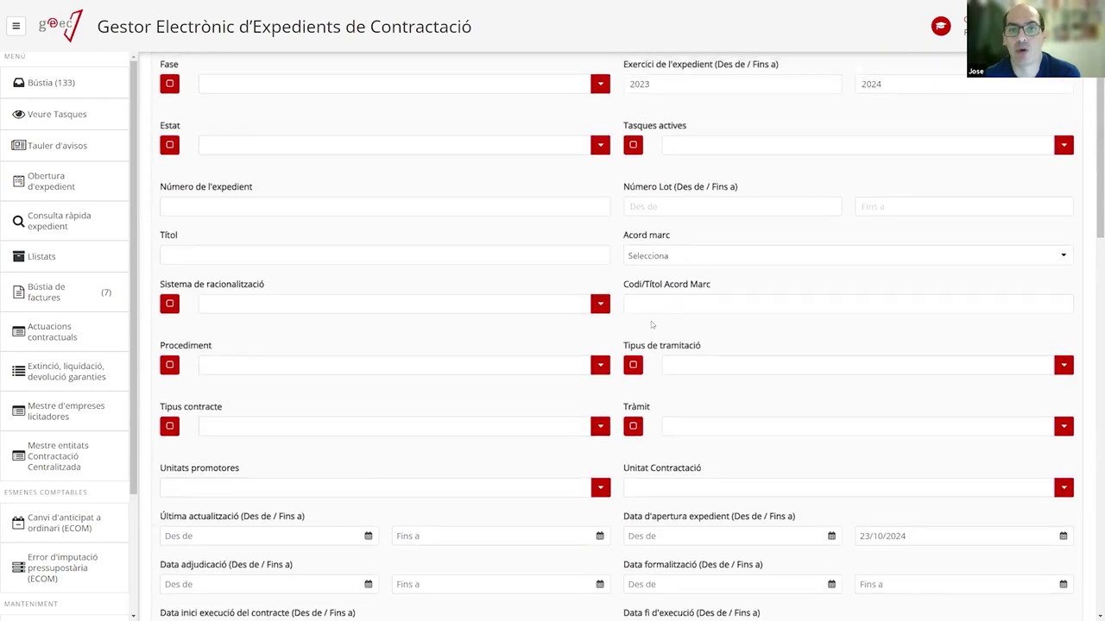
pyautogui.scroll(-10, 690, 329)
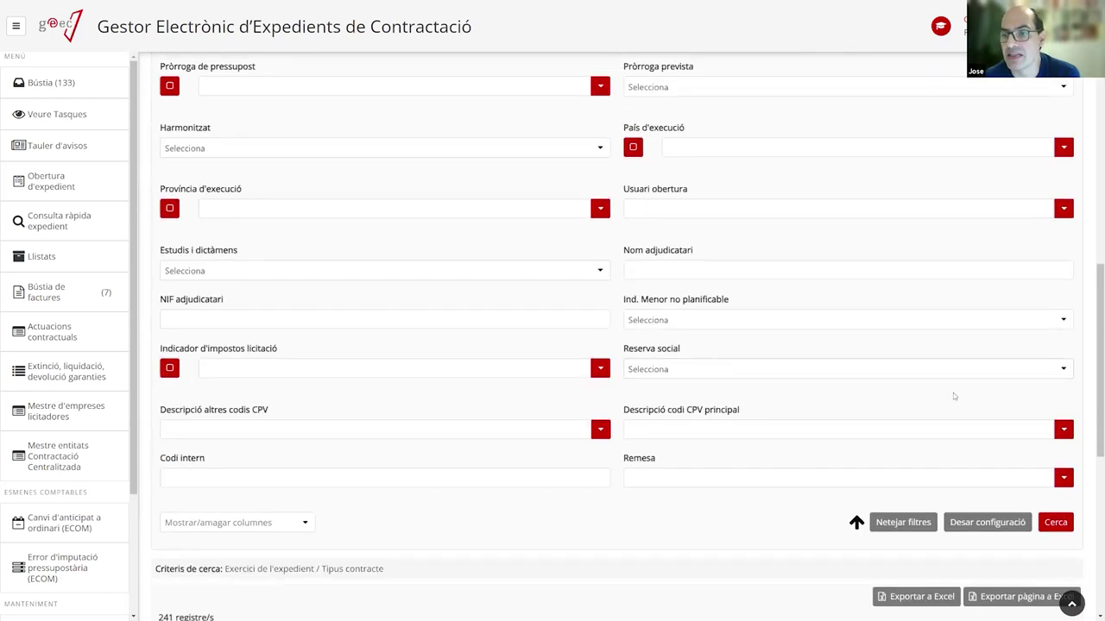
pyautogui.click(1056, 475)
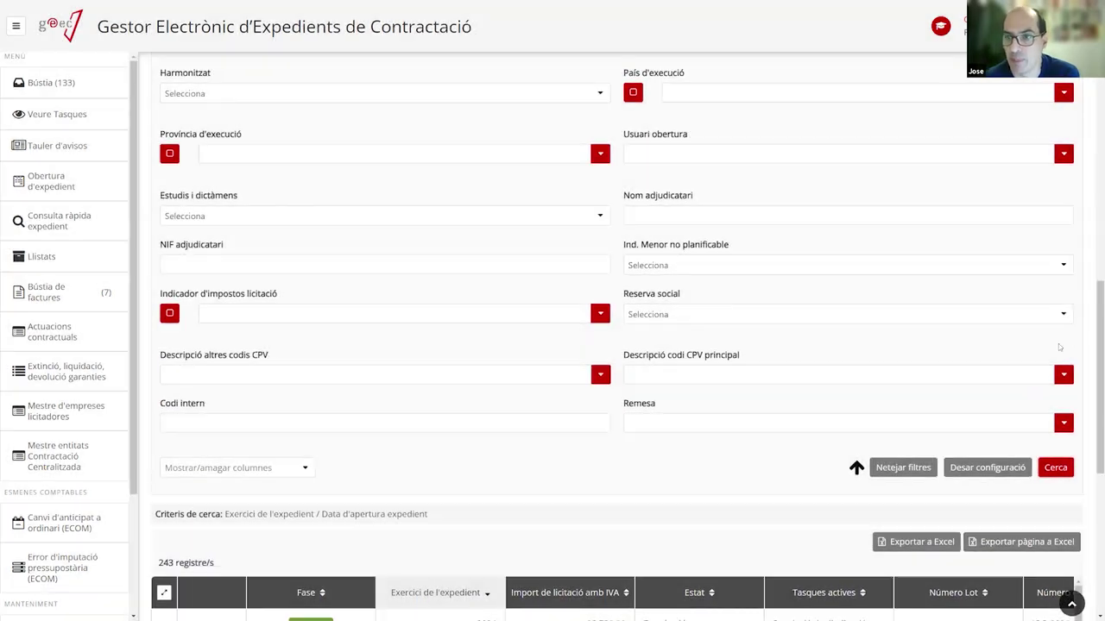
# Clear every criterion with Netejar filtres.
pyautogui.moveTo(1098, 328); pyautogui.dragTo(1099, 367)
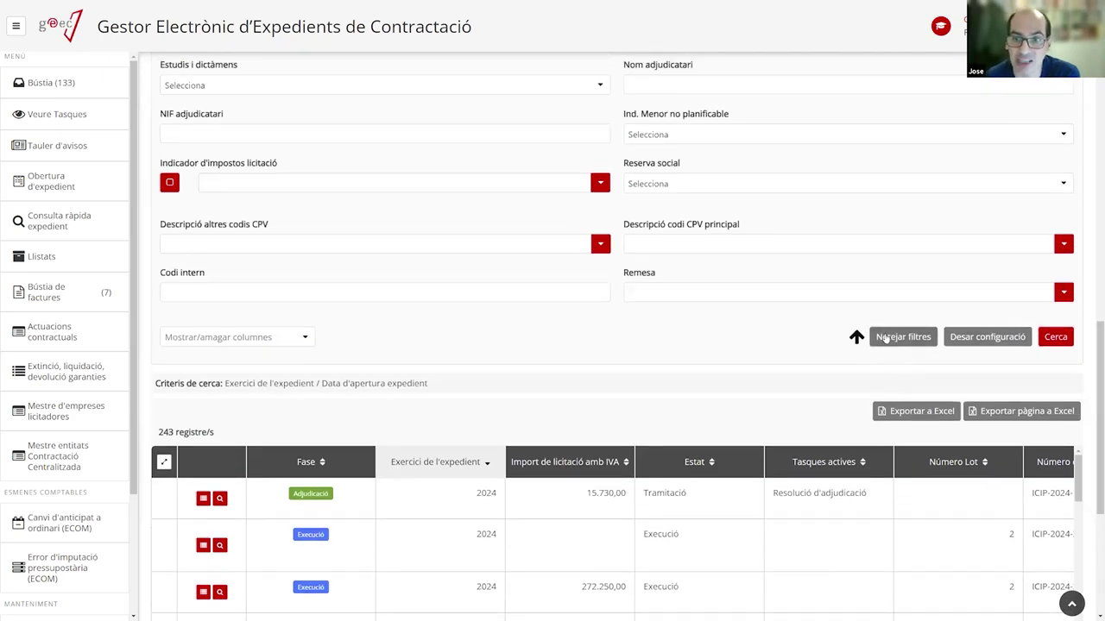
pyautogui.click(885, 338)
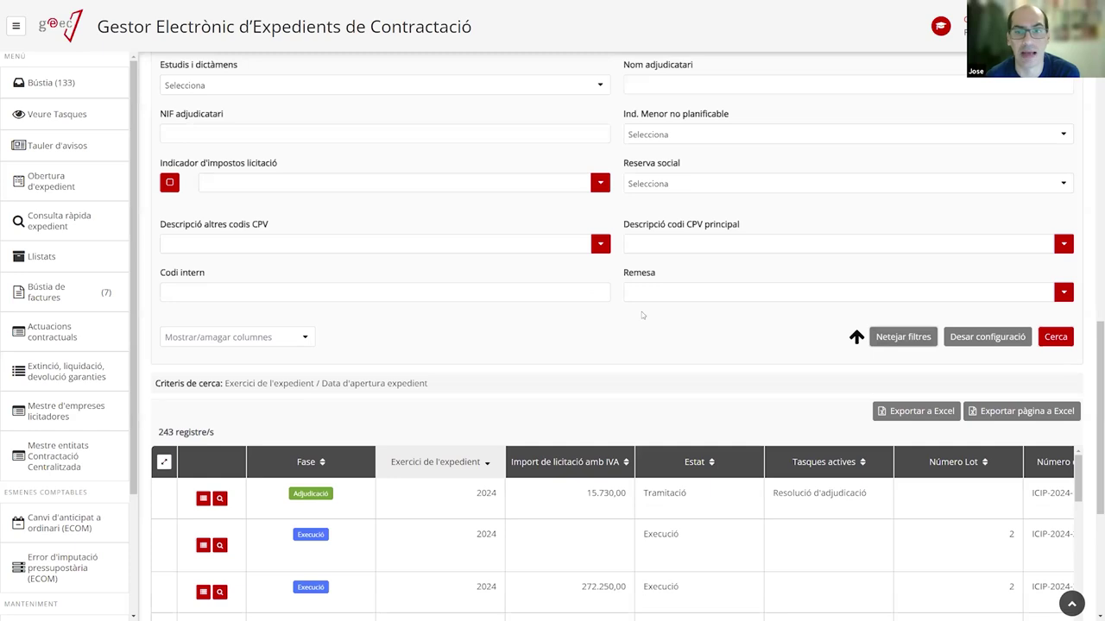
pyautogui.scroll(10, 642, 312)
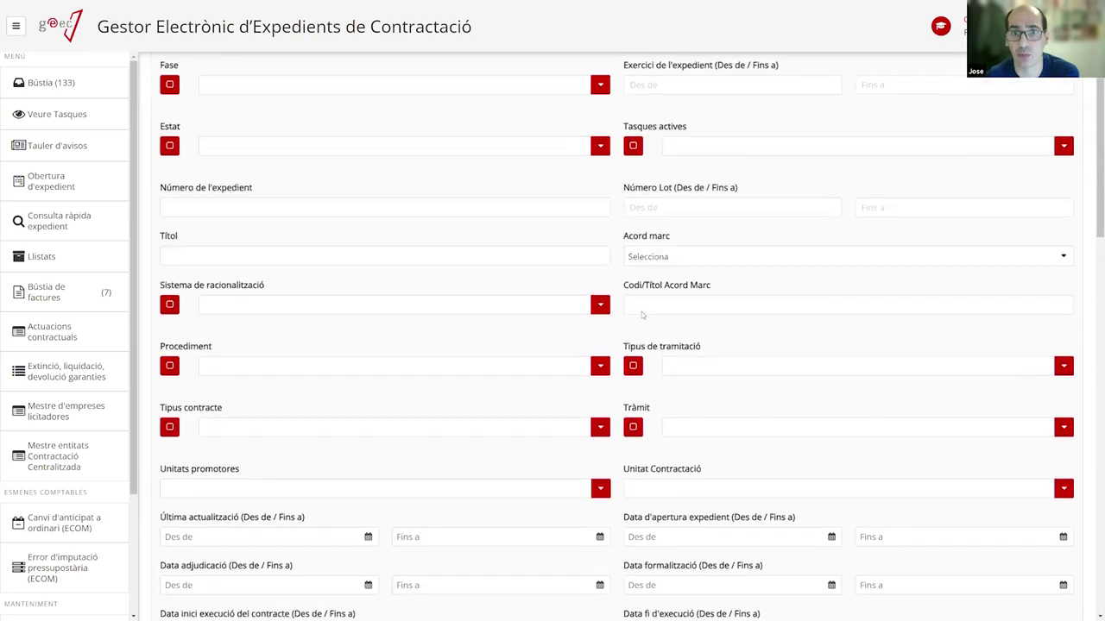
# Run Cerca with empty filters and see both year fields marked 'Aquest camp és requerit'.
pyautogui.scroll(2, 642, 311)
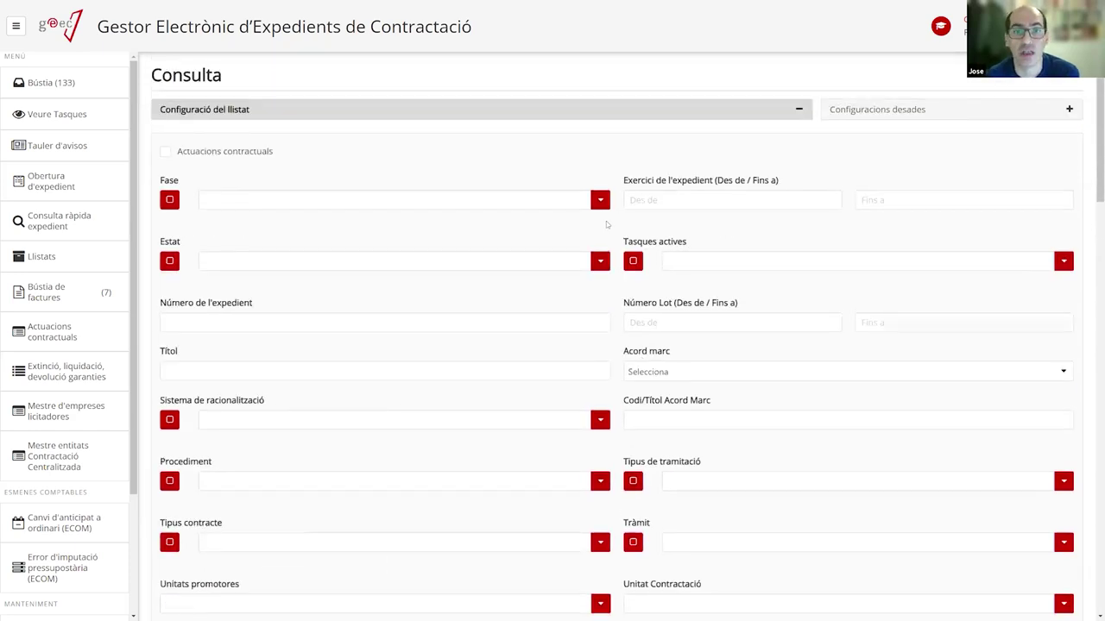
pyautogui.scroll(-6, 850, 282)
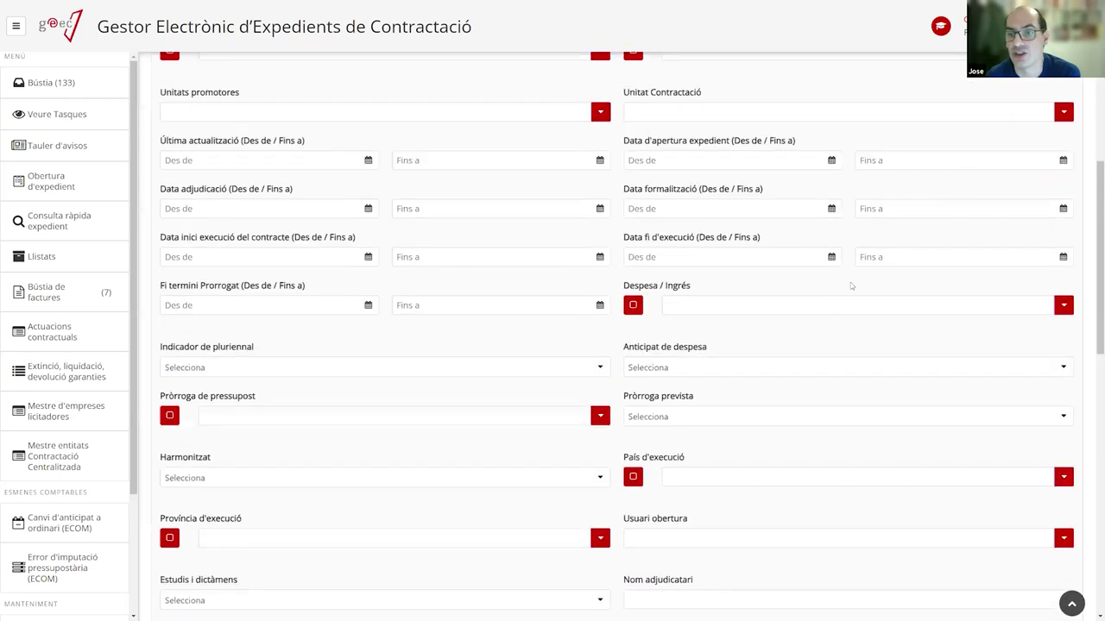
pyautogui.scroll(-5, 872, 293)
pyautogui.click(903, 427)
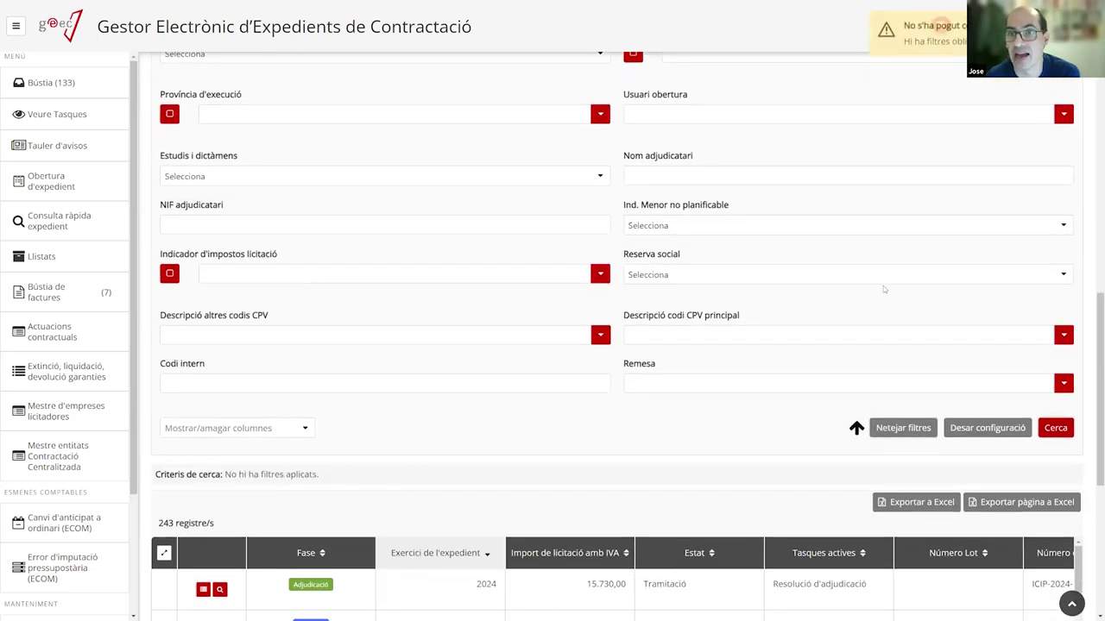
pyautogui.scroll(4, 882, 286)
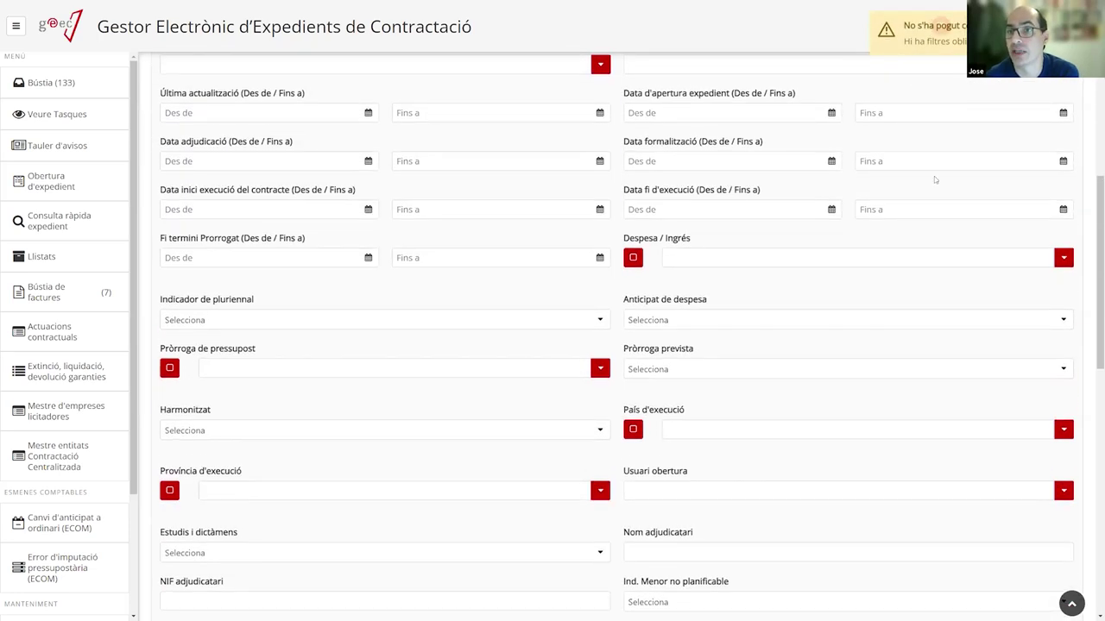
pyautogui.scroll(8, 934, 179)
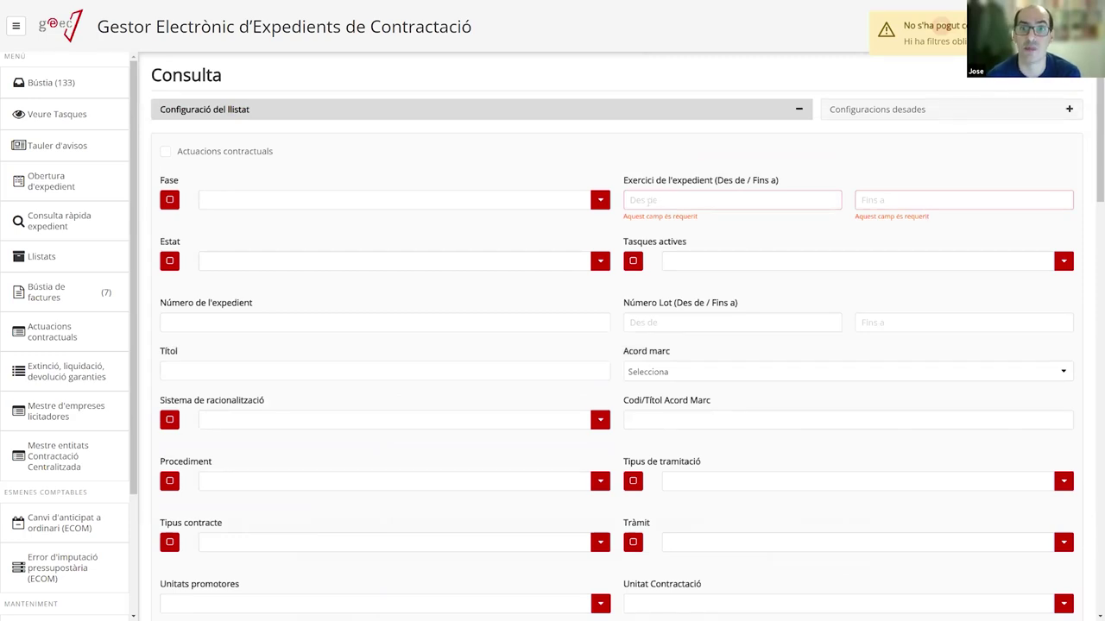
pyautogui.click(691, 200)
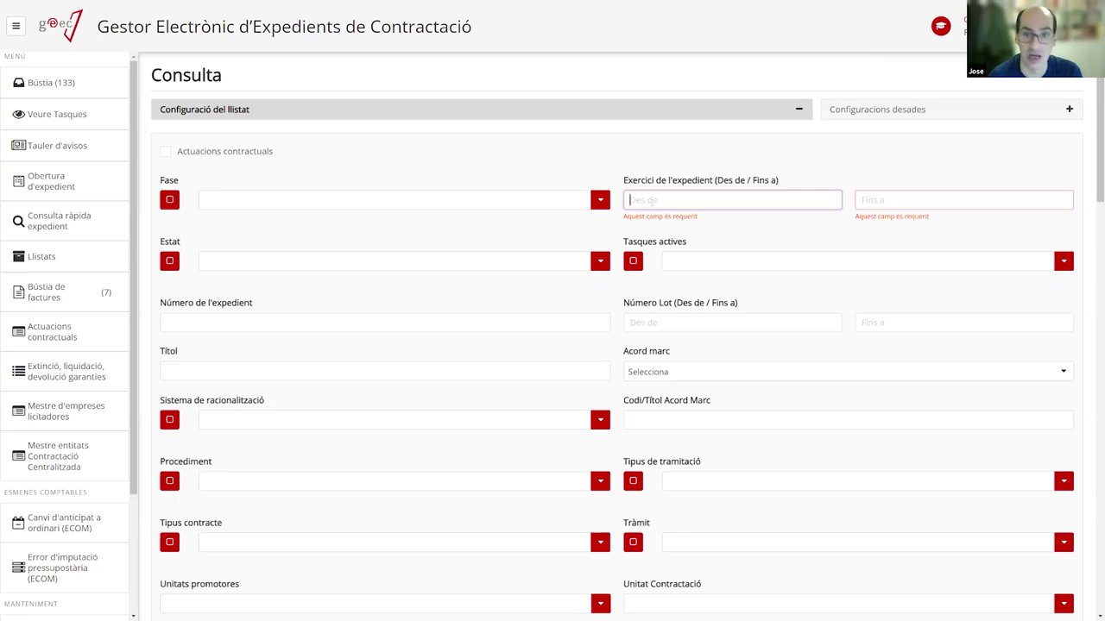
pyautogui.write('2024')
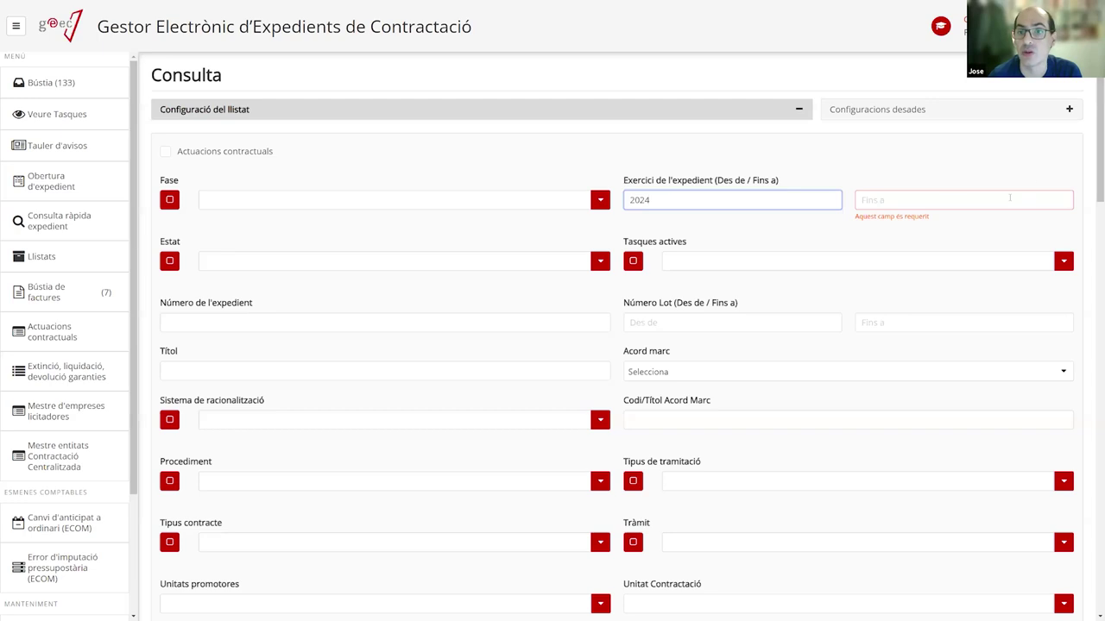
pyautogui.click(1009, 198)
pyautogui.write('2024')
pyautogui.scroll(-5, 810, 380)
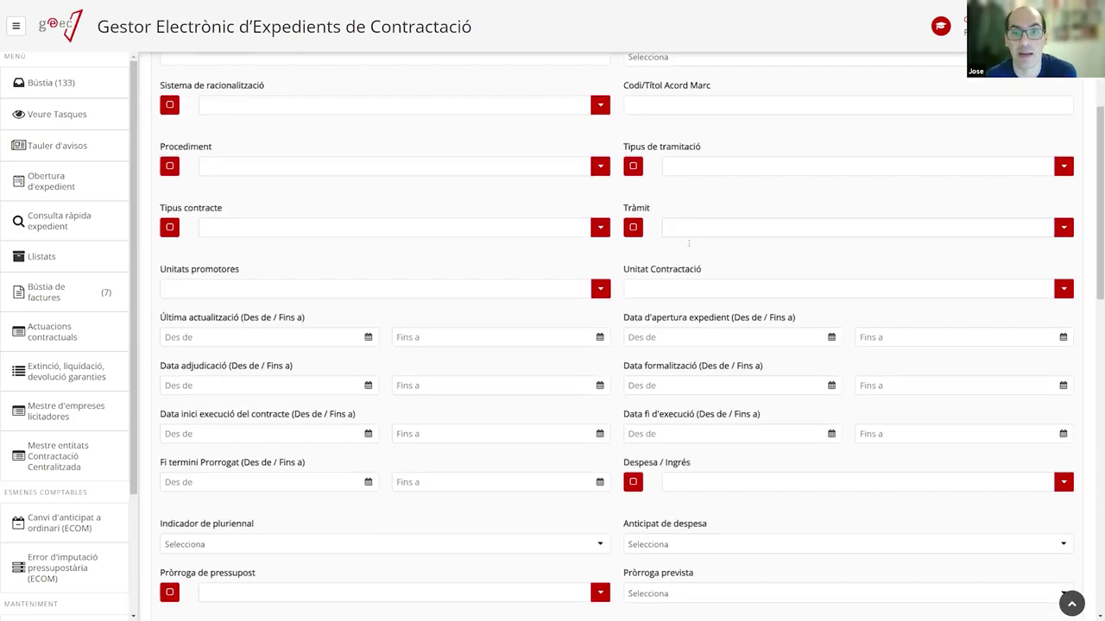
pyautogui.scroll(-5, 810, 380)
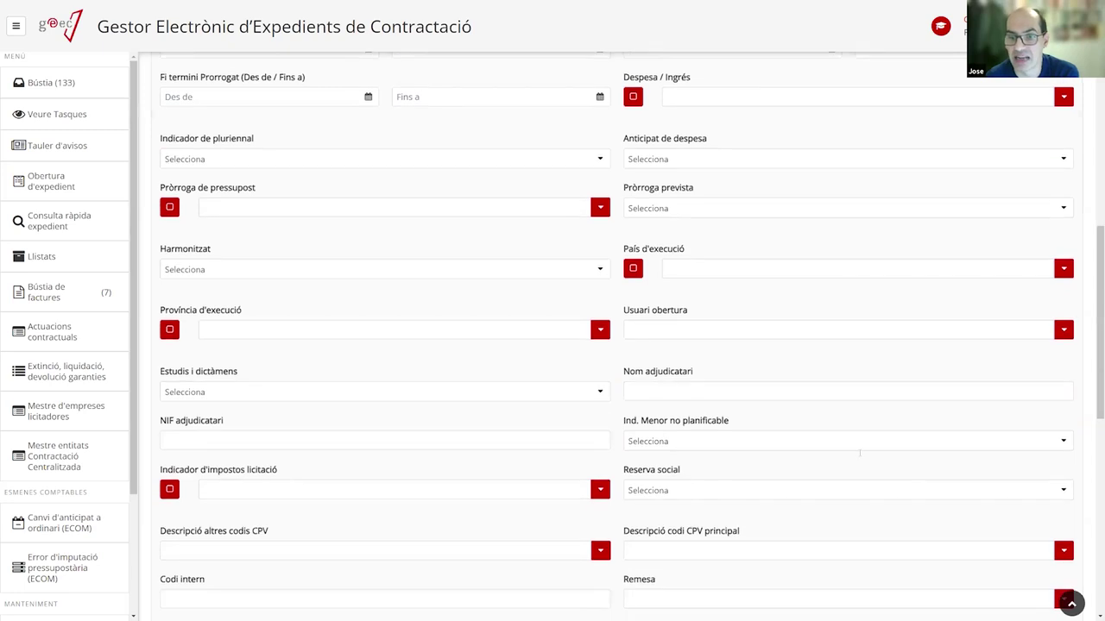
pyautogui.scroll(10, 837, 266)
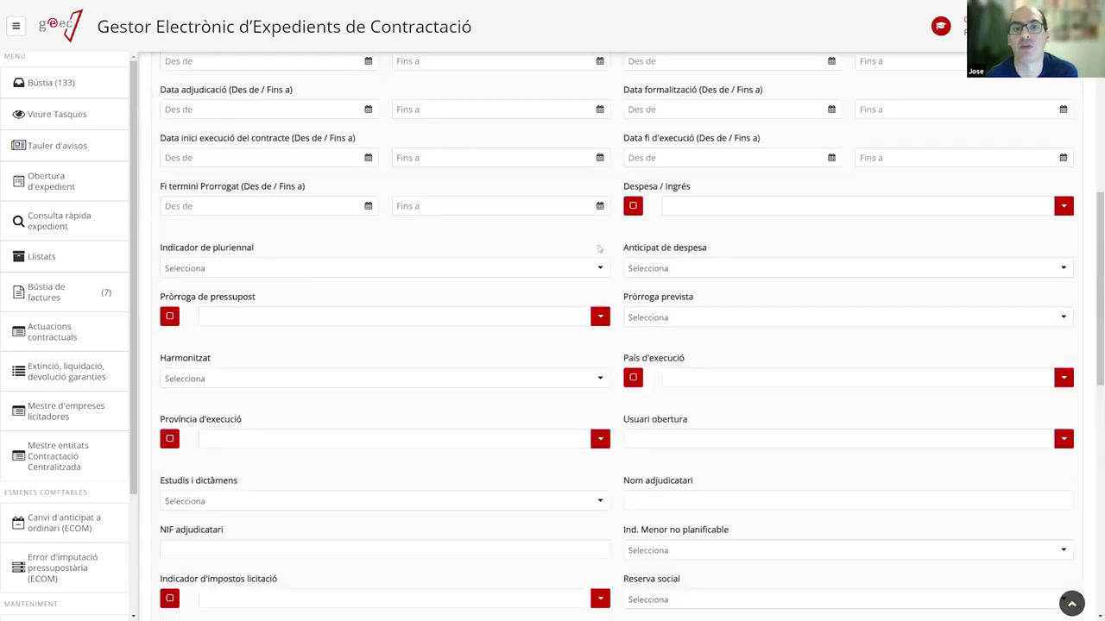
pyautogui.scroll(-5, 747, 315)
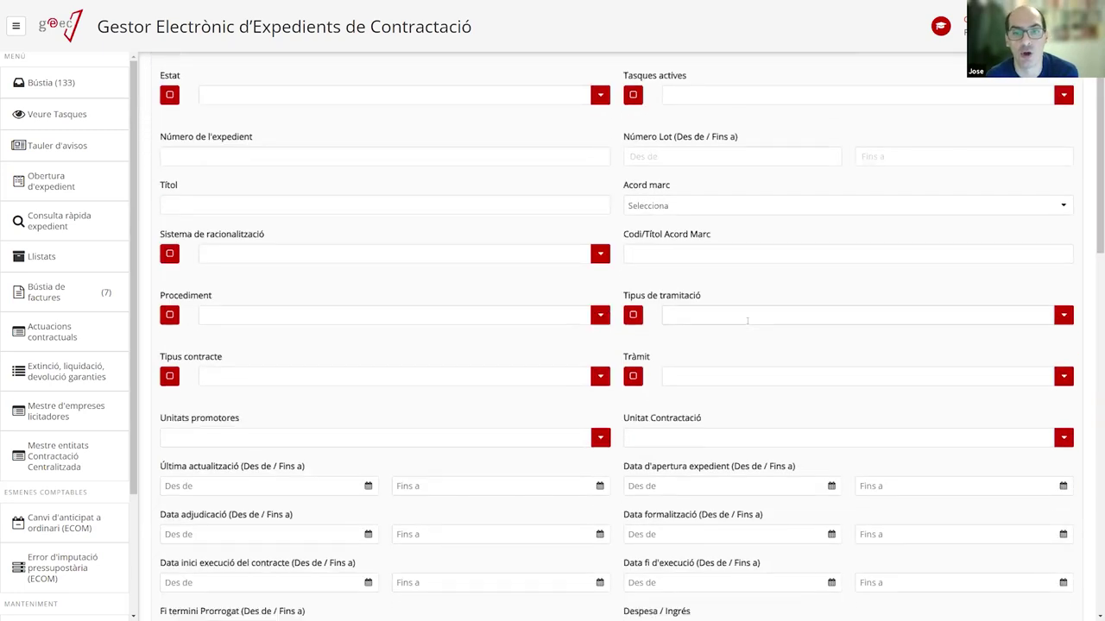
pyautogui.scroll(-5, 750, 324)
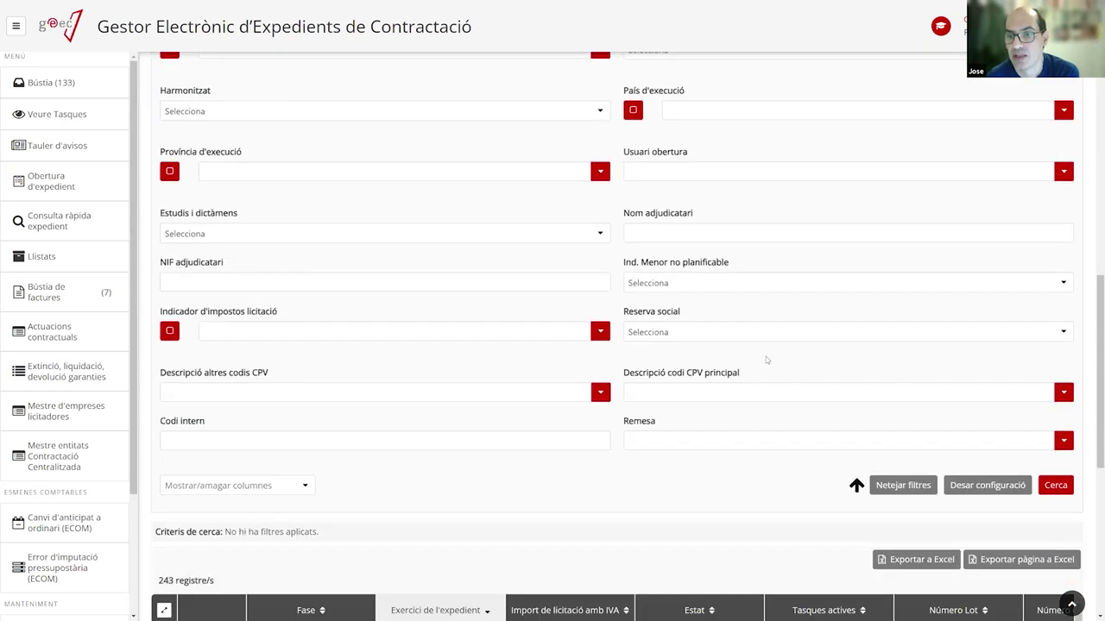
pyautogui.scroll(10, 765, 337)
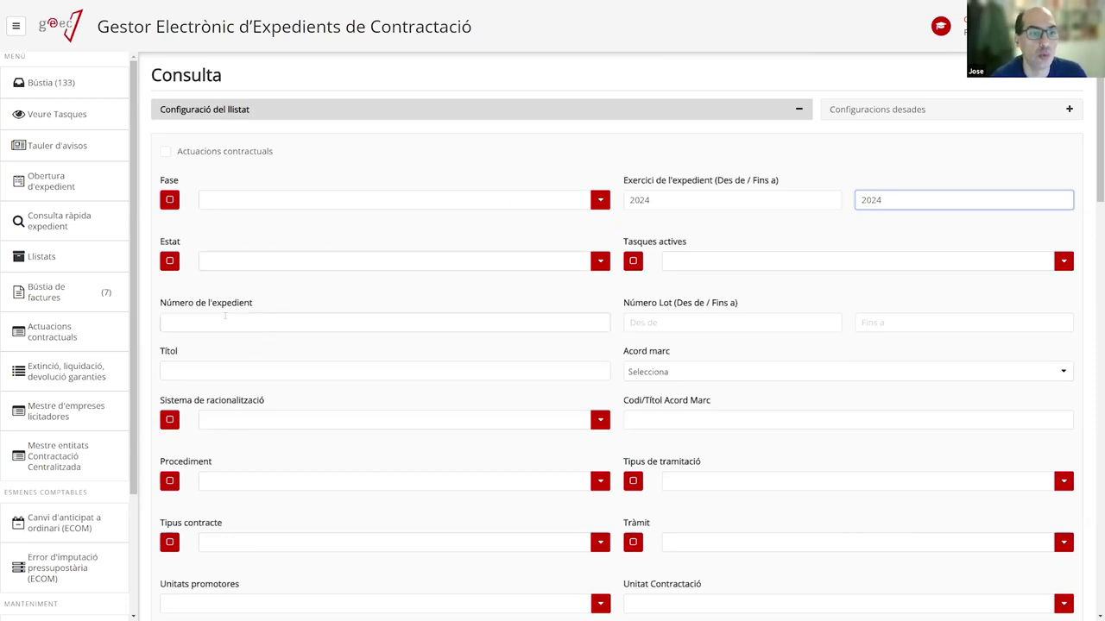
# Set the Procediment filter to Contracte menor.
pyautogui.click(238, 479)
pyautogui.write('MENOR')
pyautogui.press('BackSpace')
pyautogui.press('BackSpace')
pyautogui.press('BackSpace')
pyautogui.press('BackSpace')
pyautogui.press('BackSpace')
pyautogui.write('ME')
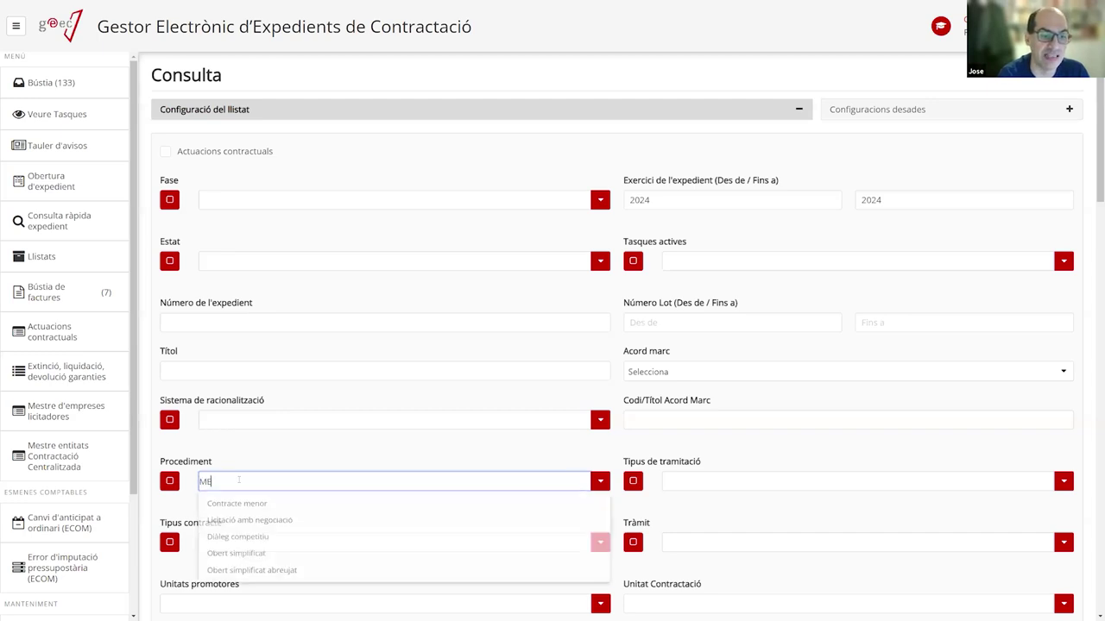
pyautogui.write('NOR')
pyautogui.press('Return')
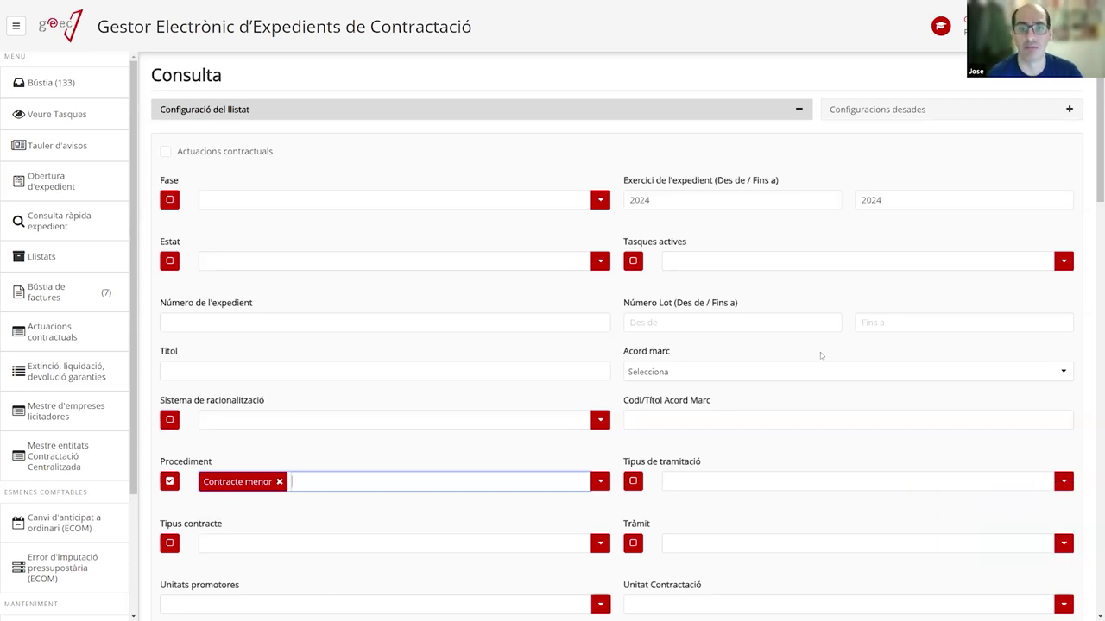
# Run the search and review the 20 Contracte menor records for 2024.
pyautogui.scroll(-5, 603, 245)
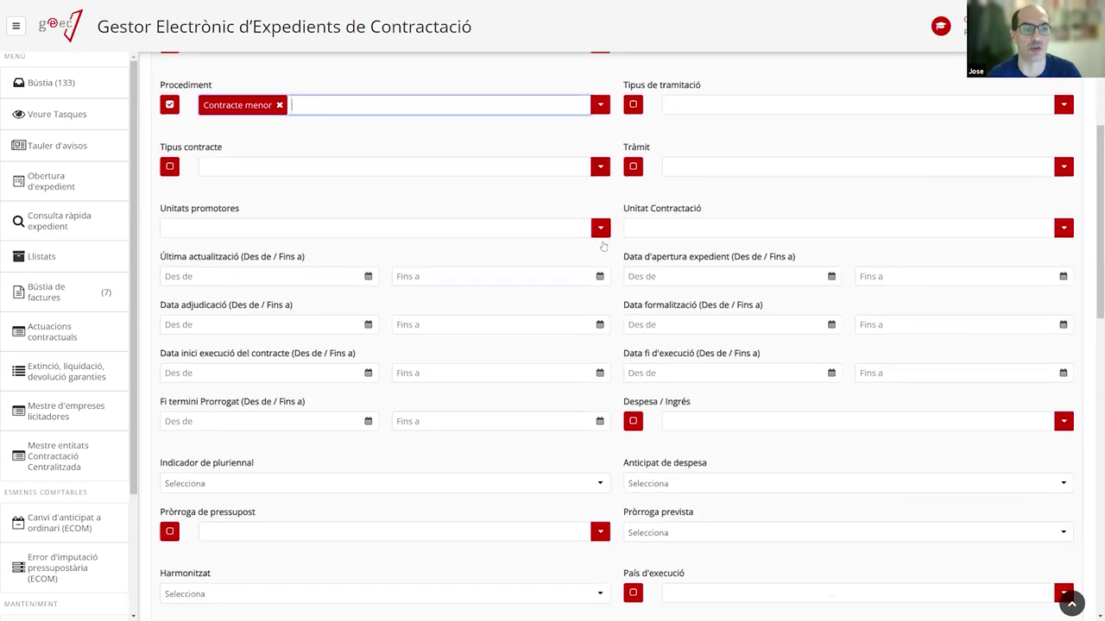
pyautogui.scroll(5, 603, 245)
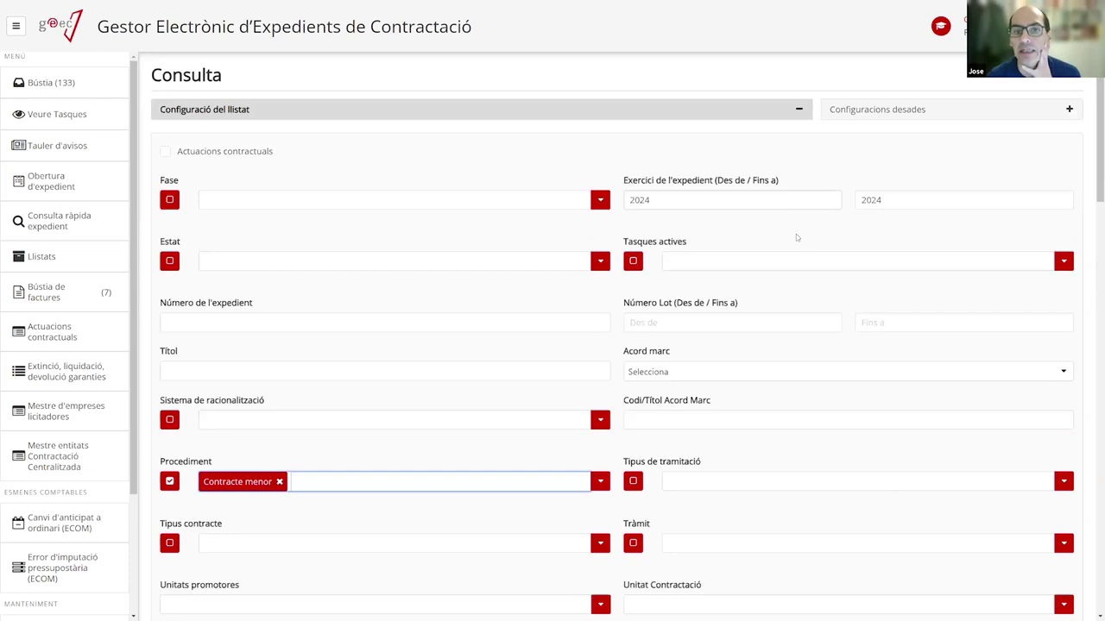
pyautogui.scroll(-10, 796, 234)
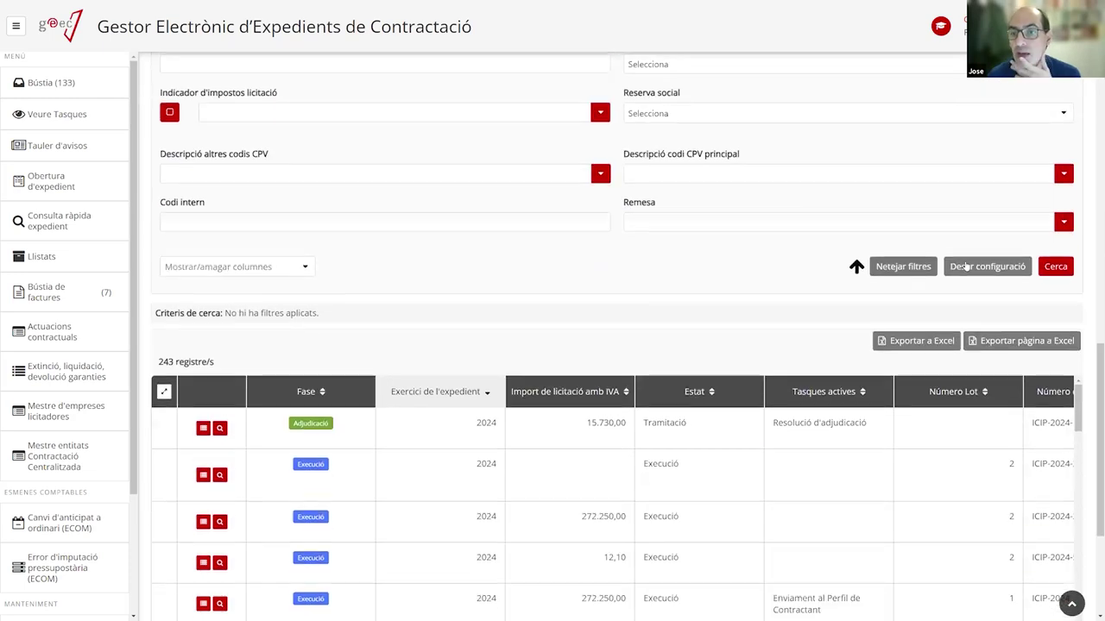
pyautogui.click(1051, 266)
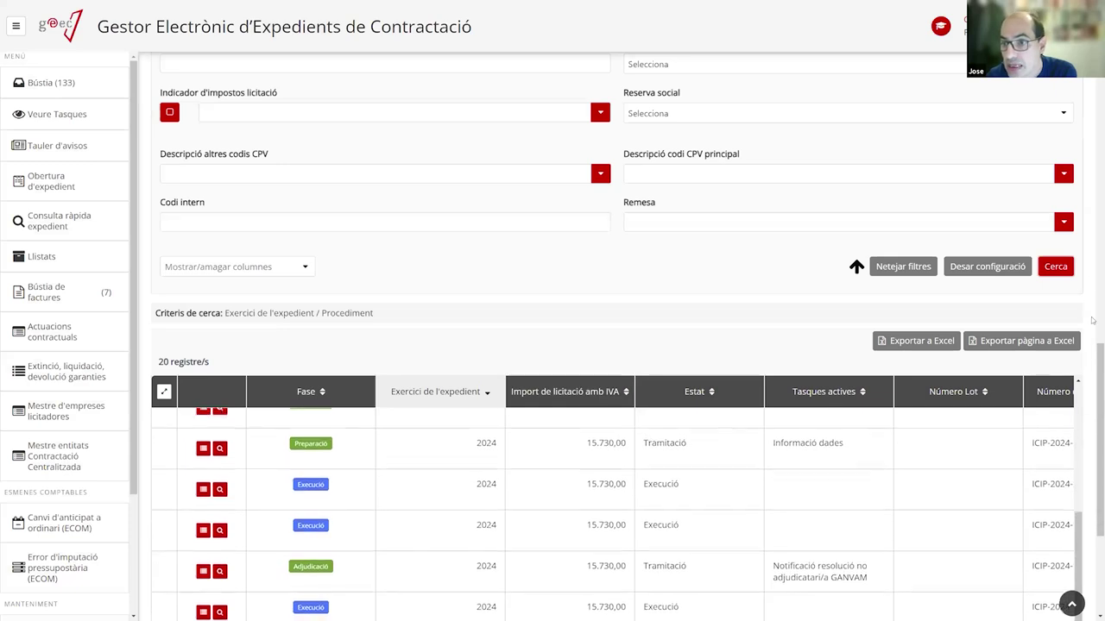
pyautogui.scroll(-3, 1091, 320)
pyautogui.scroll(-2, 1085, 427)
pyautogui.scroll(4, 1047, 290)
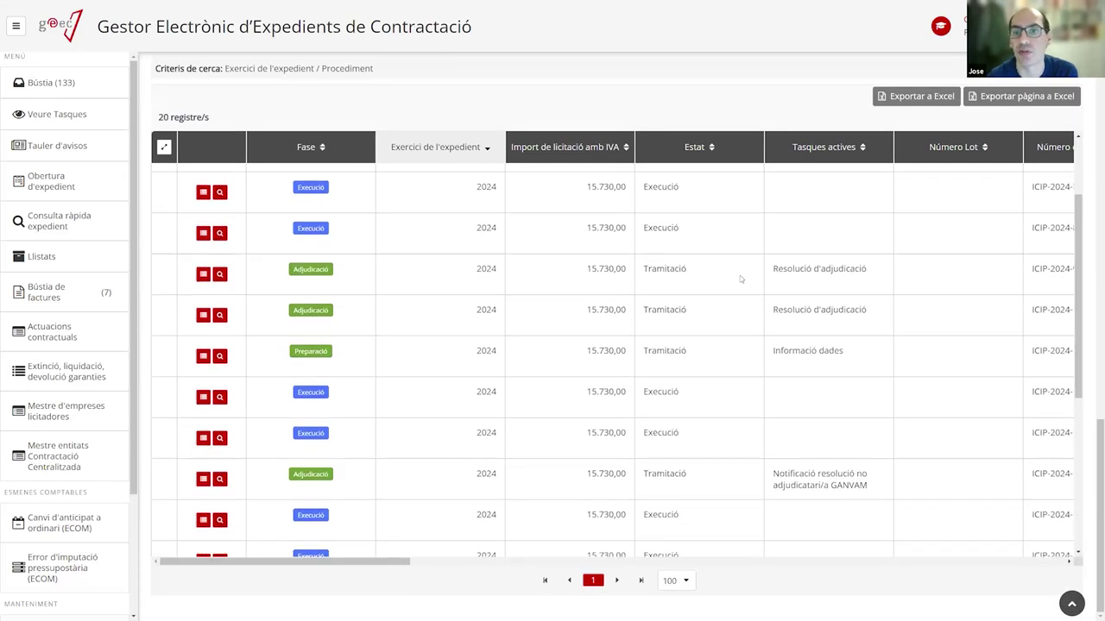
pyautogui.scroll(5, 1092, 436)
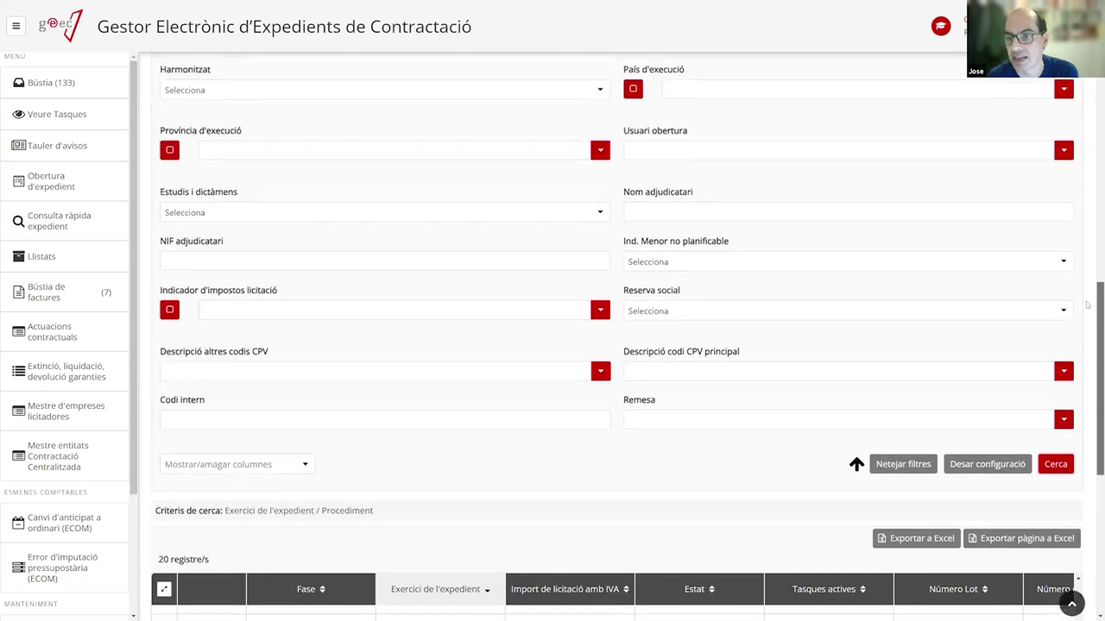
# Save the year-2024 Contracte menor filters as a new configuration named 'Menors del 2024'.
pyautogui.click(980, 469)
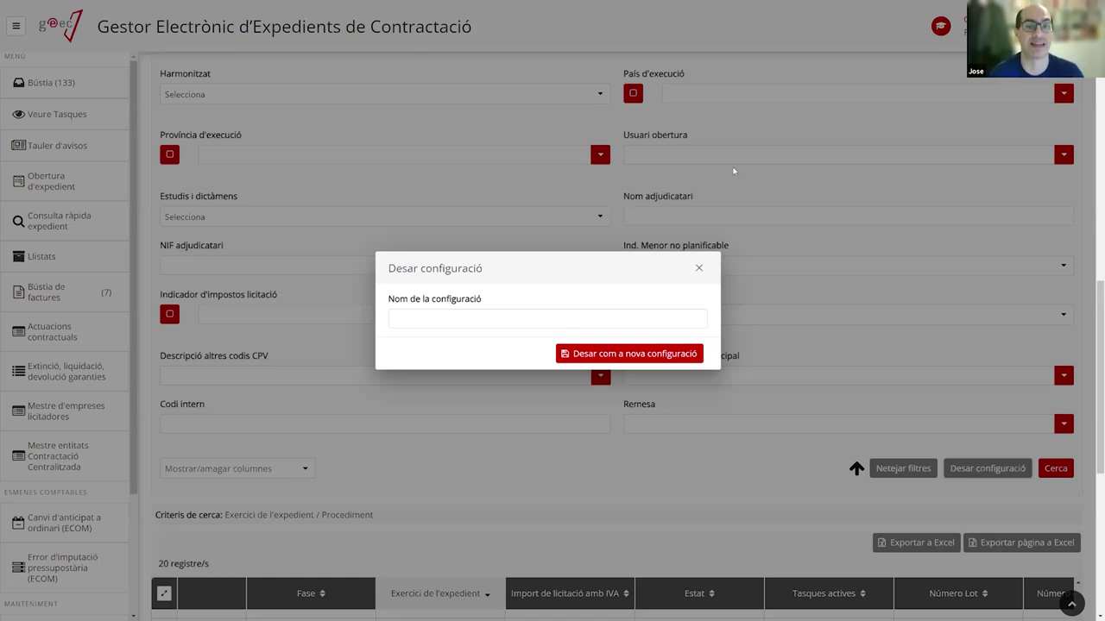
pyautogui.click(460, 316)
pyautogui.write('mi')
pyautogui.press('BackSpace')
pyautogui.press('BackSpace')
pyautogui.write('m')
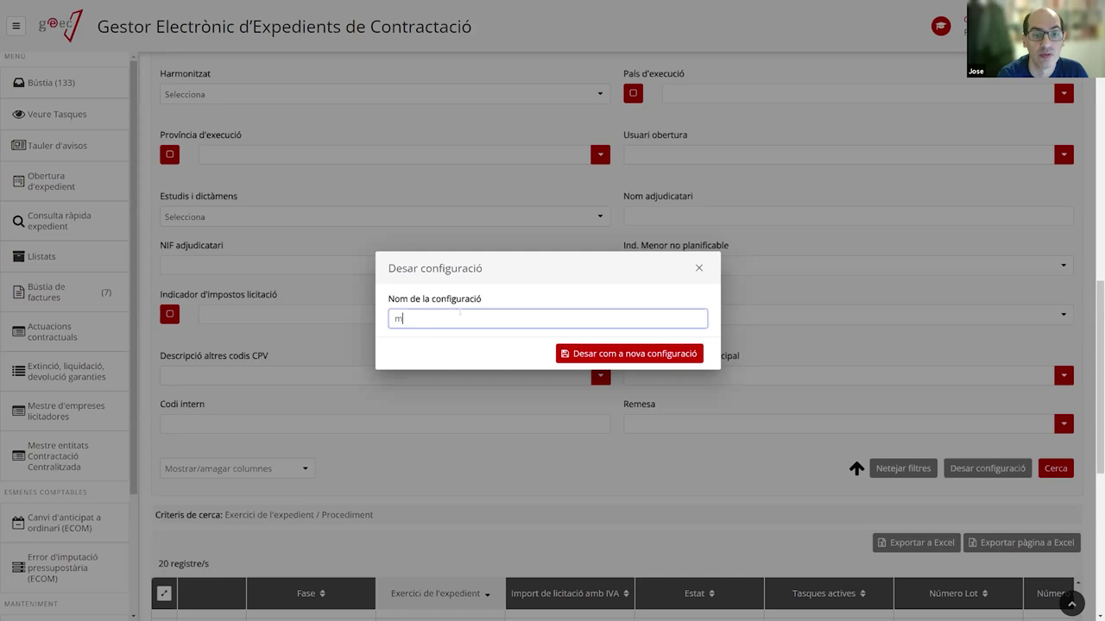
pyautogui.press('BackSpace')
pyautogui.write('M')
pyautogui.press('capslock')
pyautogui.write('eoors ')
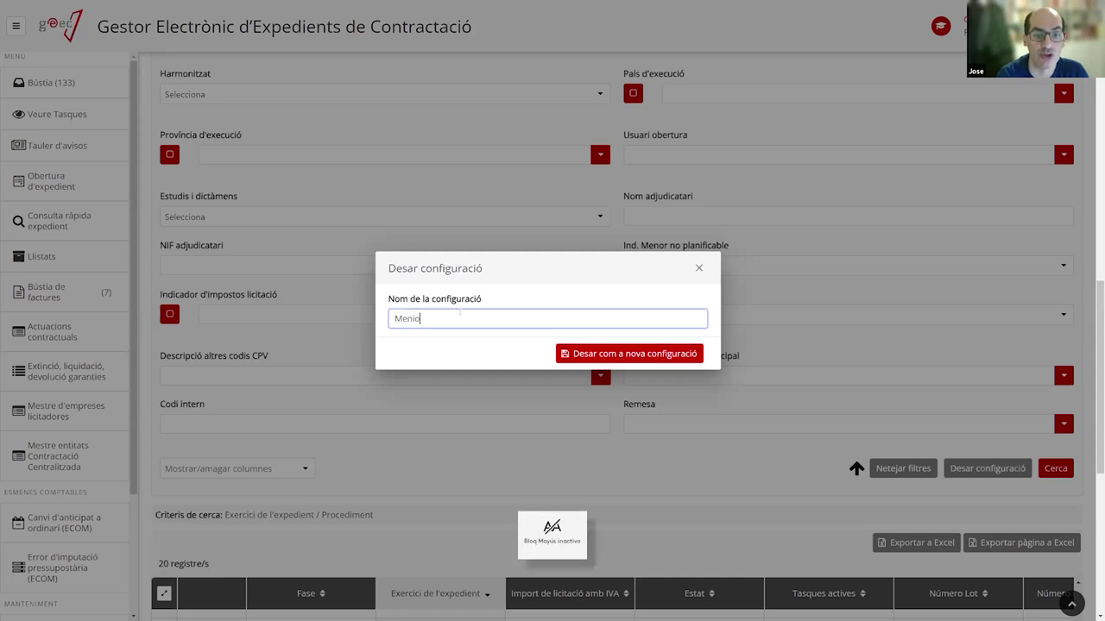
pyautogui.write('del 2024')
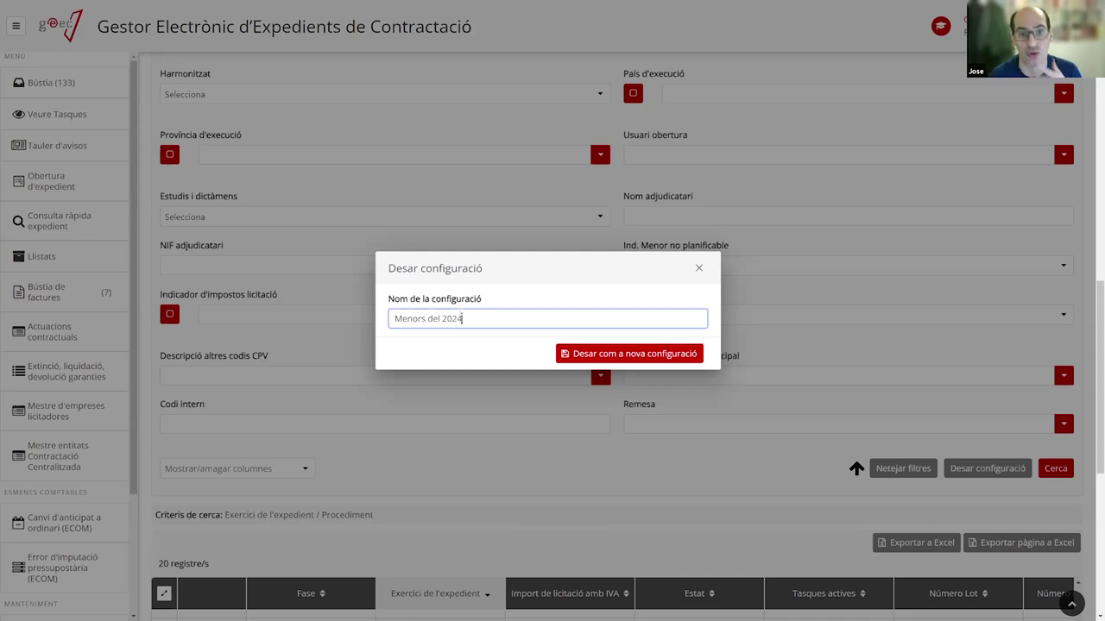
pyautogui.click(651, 354)
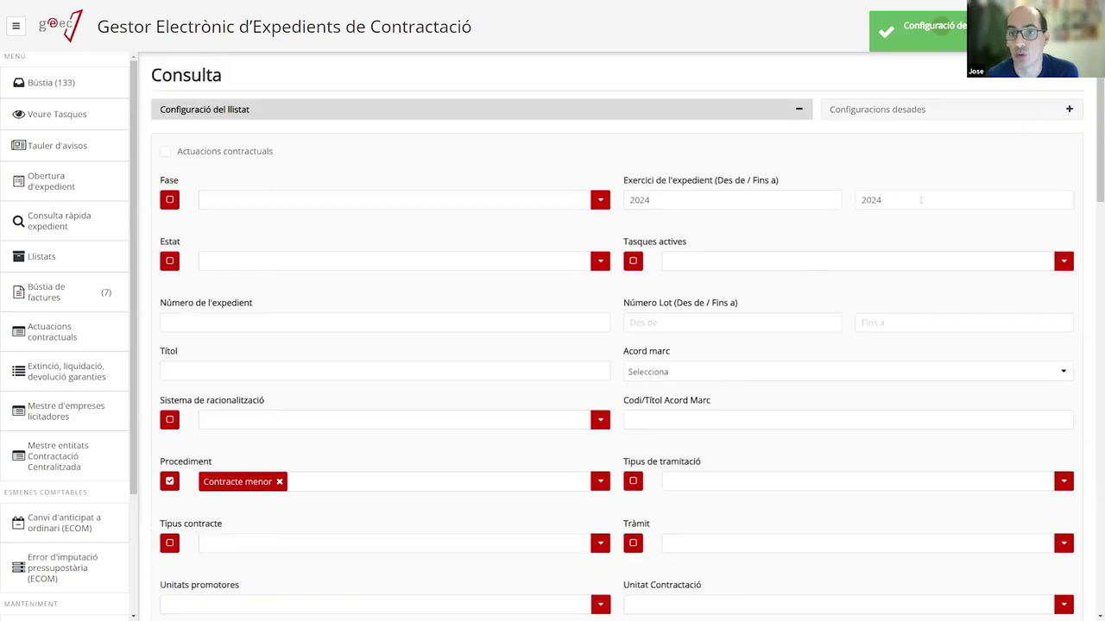
# Hide the filter form and load the saved 'Menors de Serveis de 2021 en fase de Preparació' configuration.
pyautogui.click(717, 111)
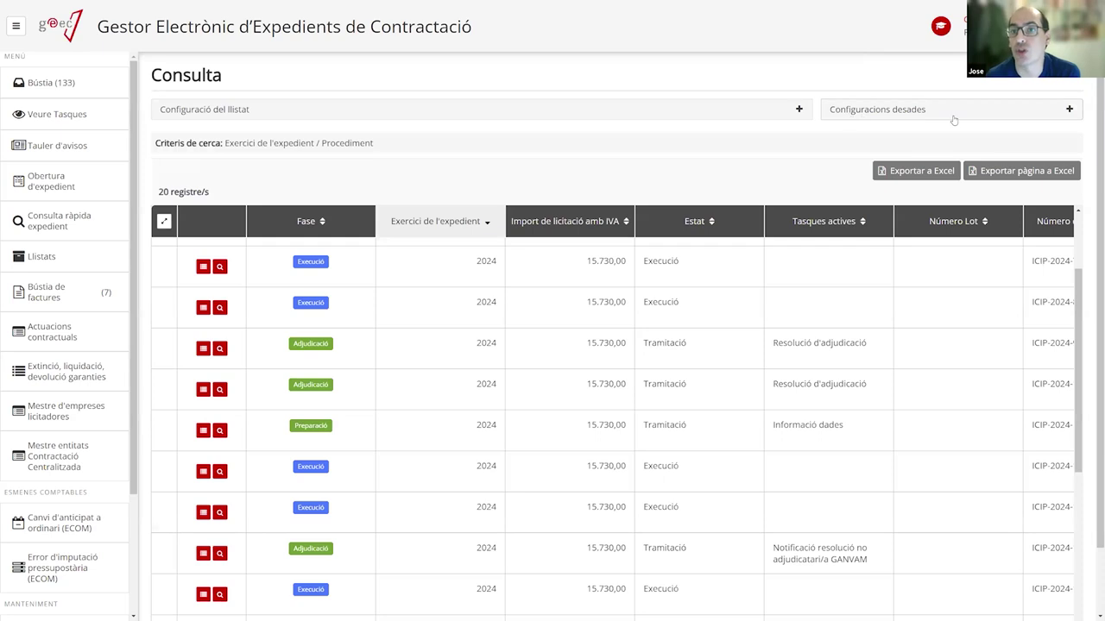
pyautogui.click(981, 116)
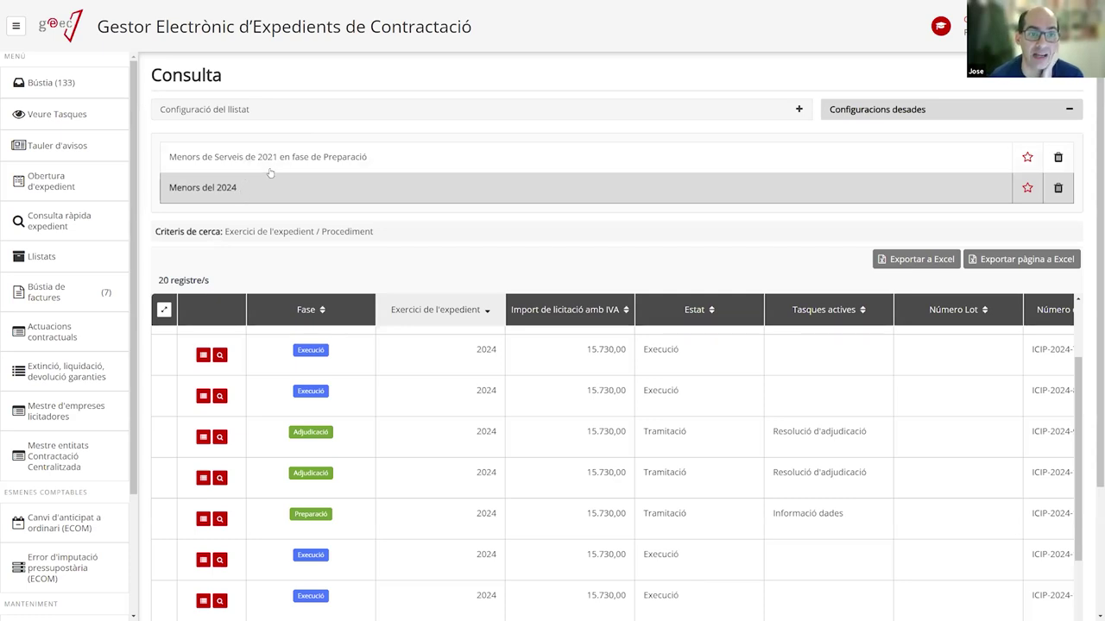
pyautogui.moveTo(269, 159); pyautogui.dragTo(273, 159)
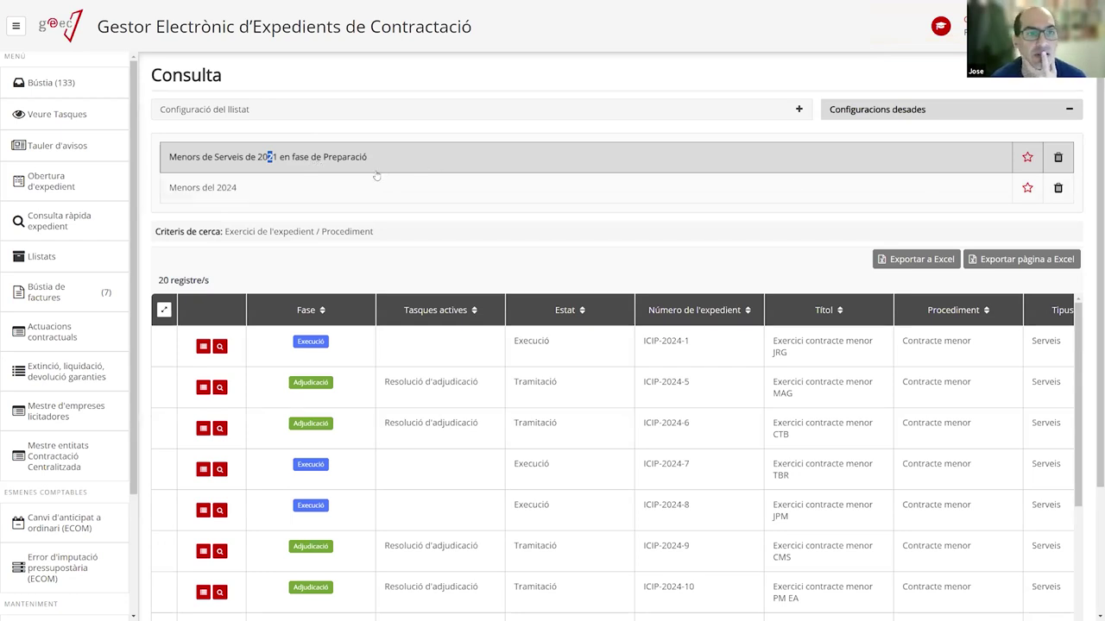
# Load the saved 'Menors del 2024' configuration and browse its 20 Contracte menor records.
pyautogui.click(226, 195)
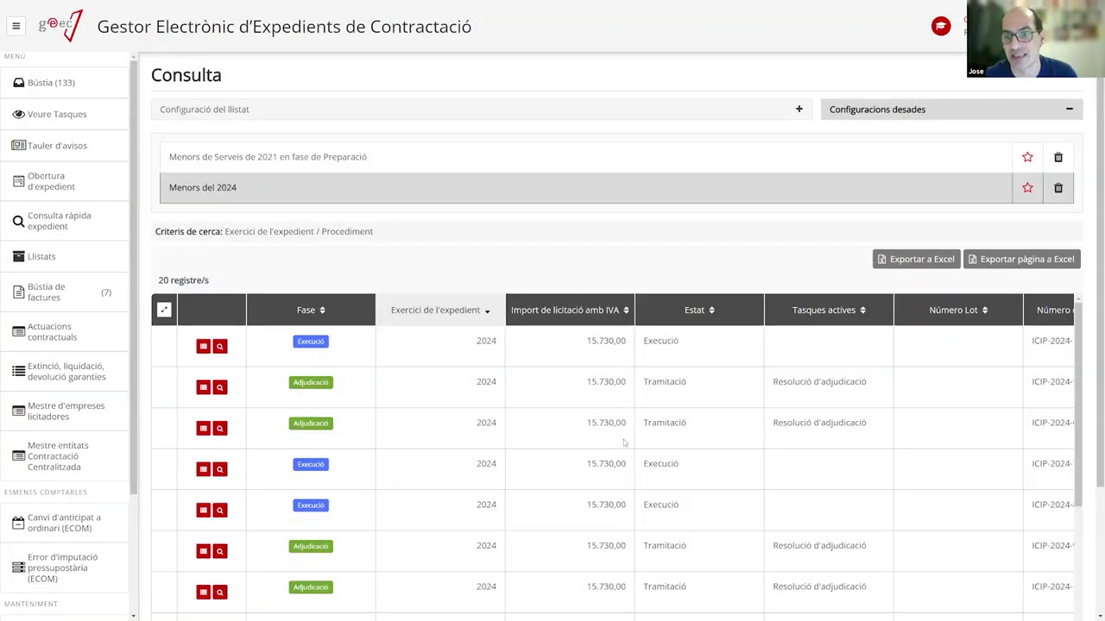
pyautogui.hscroll(7, 612, 447)
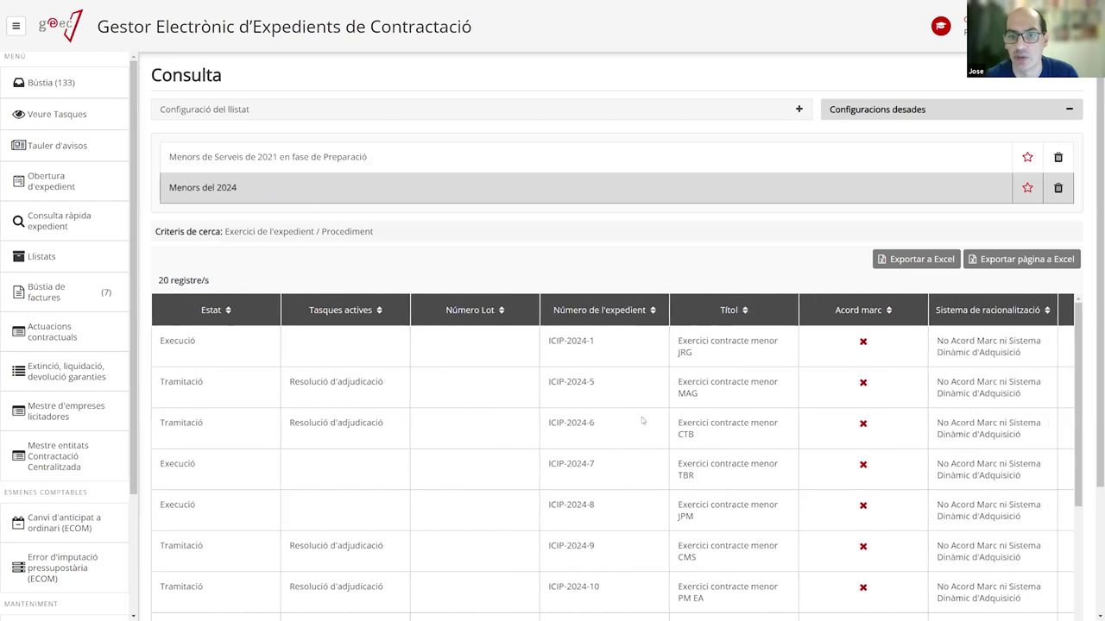
pyautogui.hscroll(5, 691, 394)
pyautogui.scroll(-4, 814, 353)
pyautogui.scroll(-6, 815, 353)
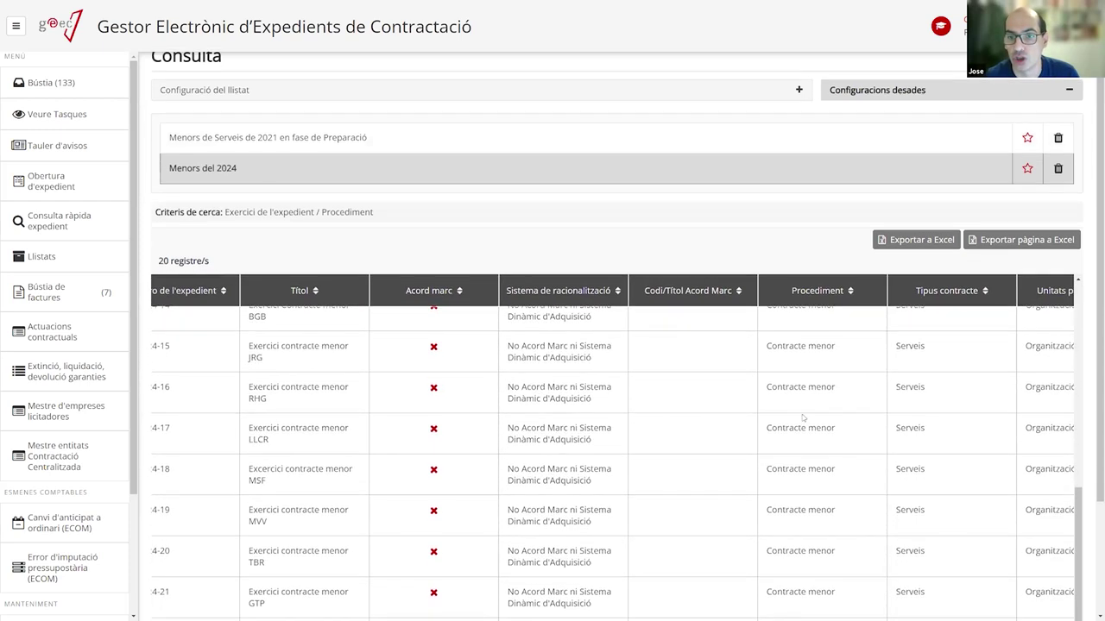
pyautogui.scroll(8, 803, 414)
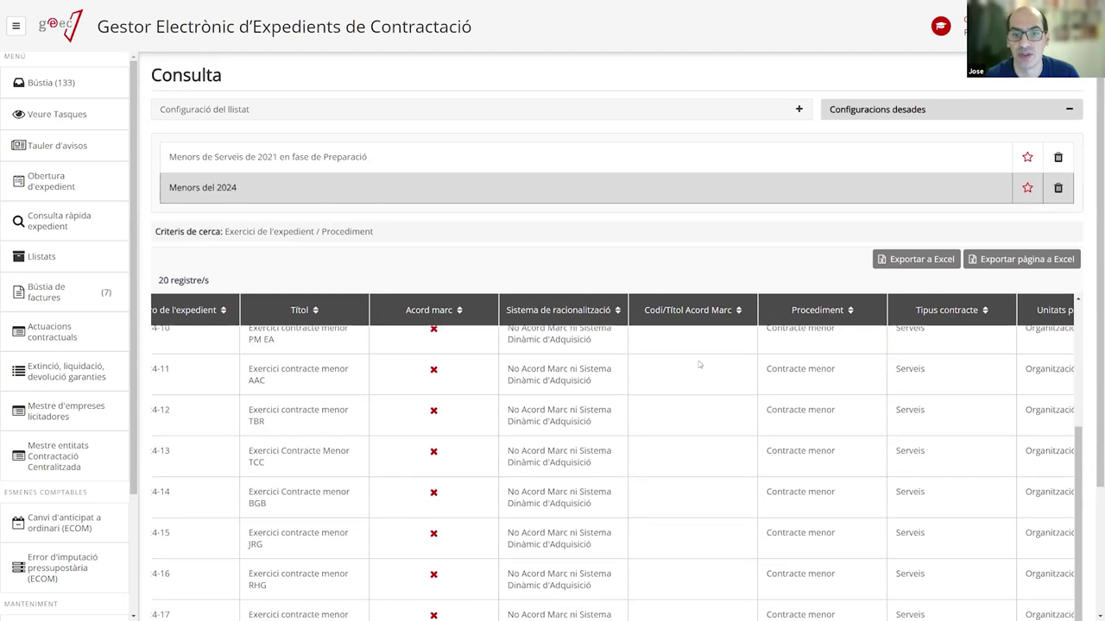
pyautogui.hscroll(-10, 713, 319)
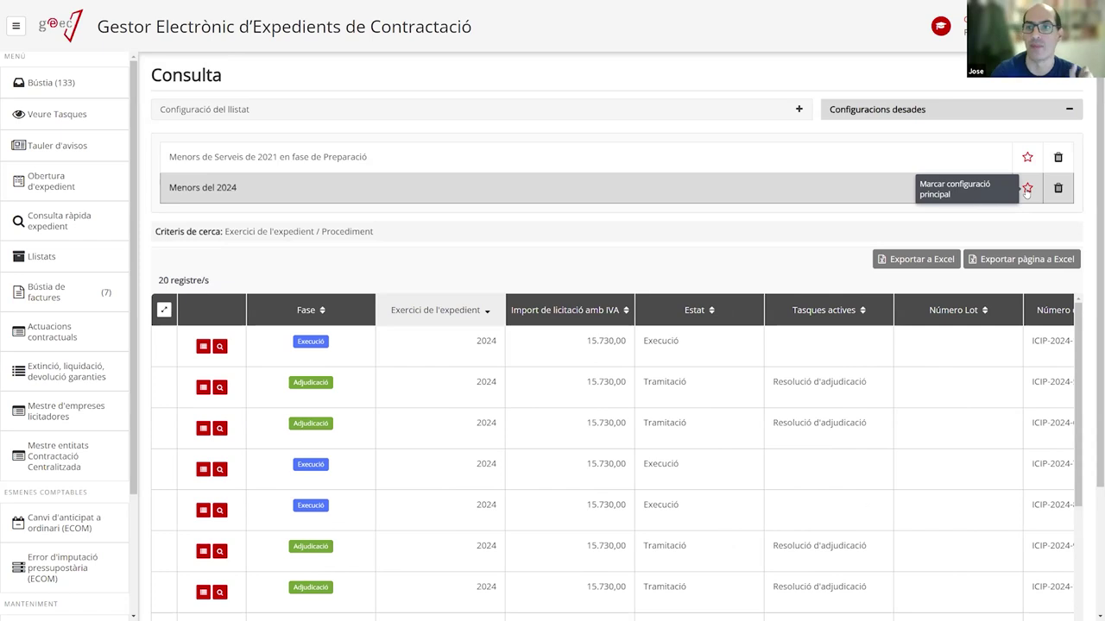
# Star 'Menors del 2024' as the main configuration and delete the 2021 configuration.
pyautogui.click(1026, 188)
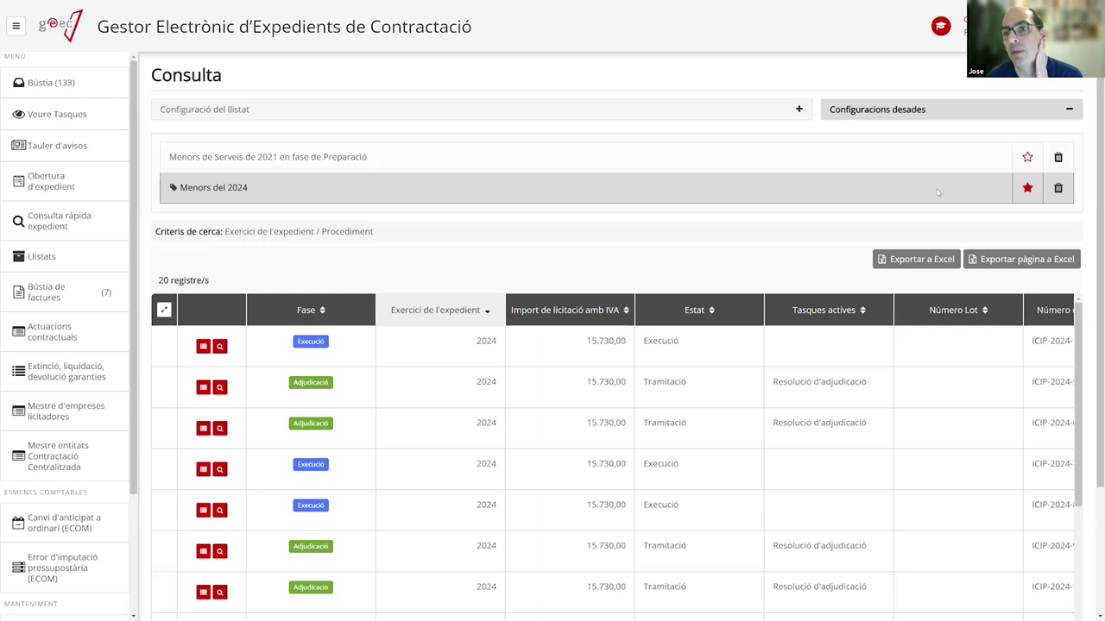
pyautogui.click(1059, 158)
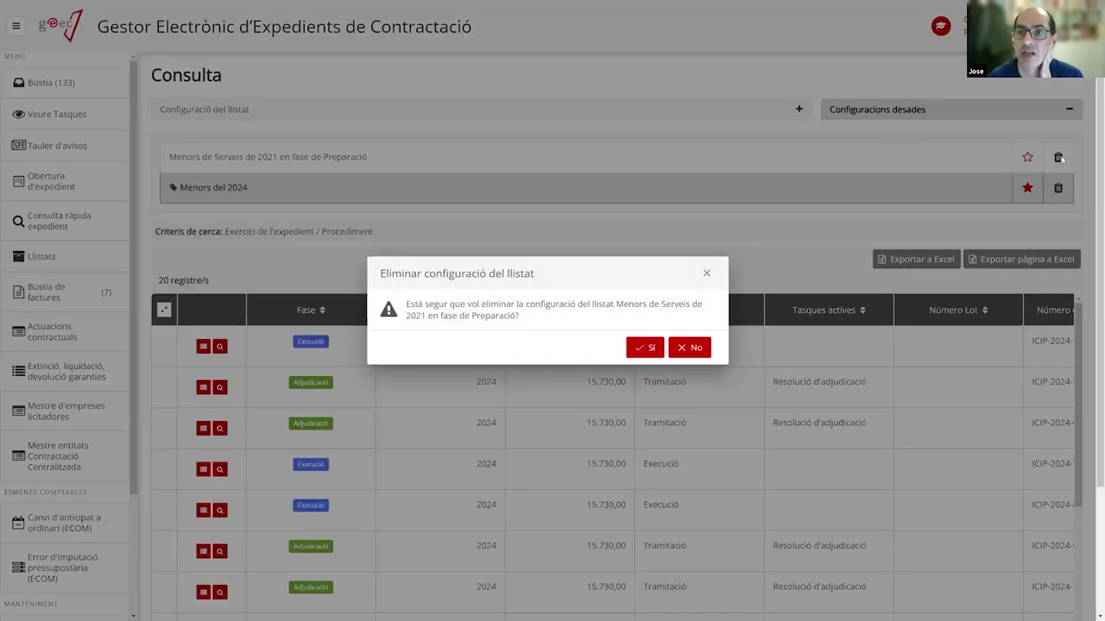
pyautogui.click(641, 348)
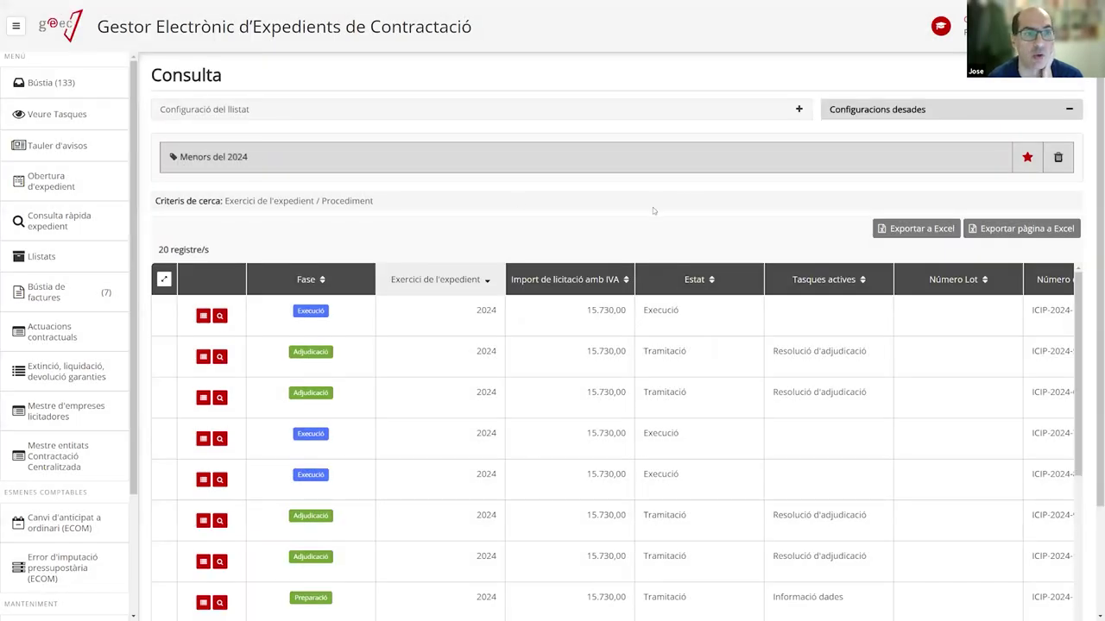
# Unmark 'Menors del 2024' so it is no longer the default configuration.
pyautogui.click(1027, 157)
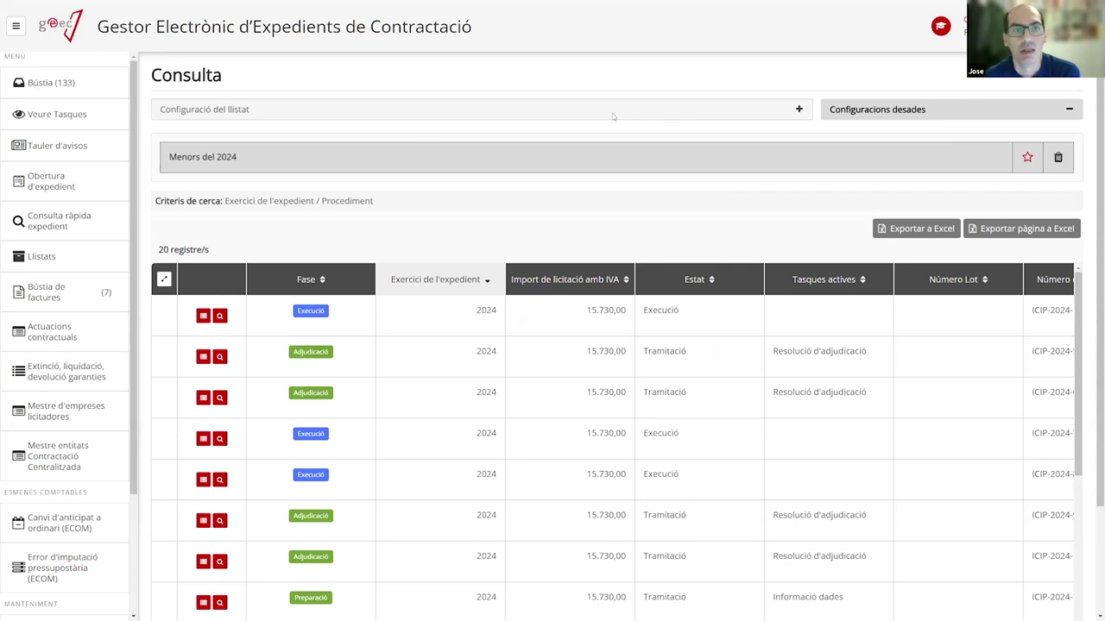
pyautogui.scroll(-2, 515, 258)
pyautogui.scroll(2, 515, 258)
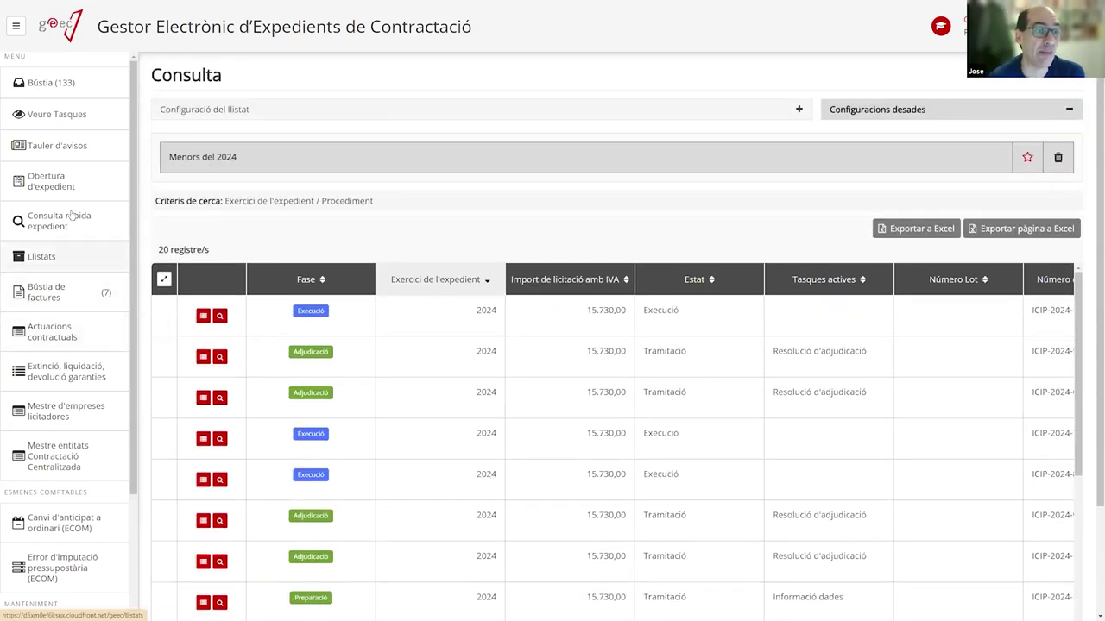
# Open the Expedient per adjudicatari listing and try a search with no filters.
pyautogui.click(71, 263)
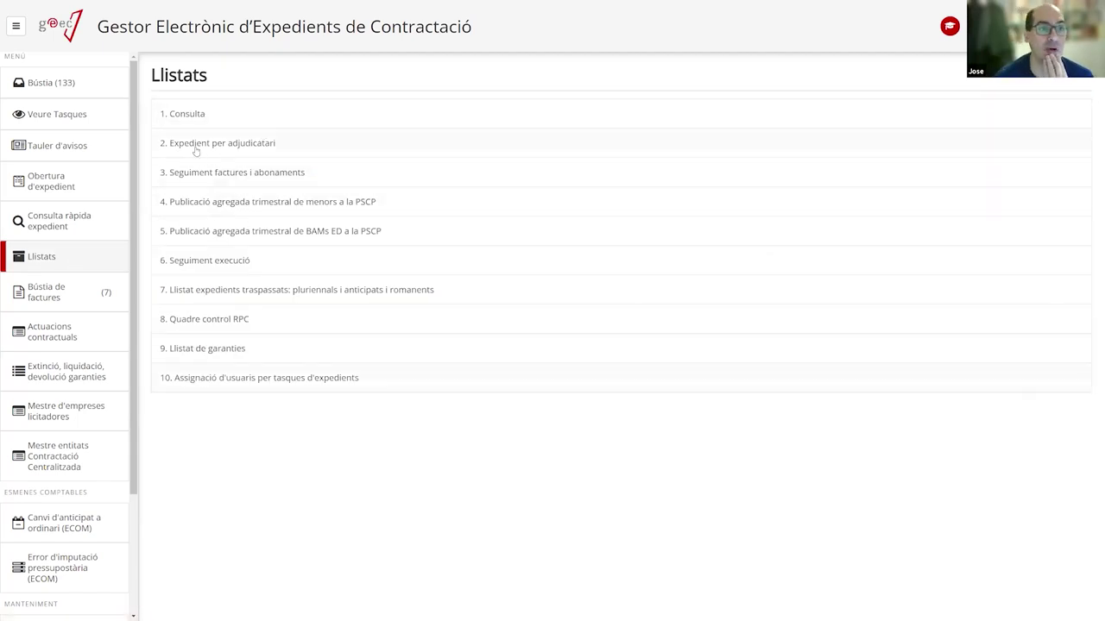
pyautogui.click(276, 149)
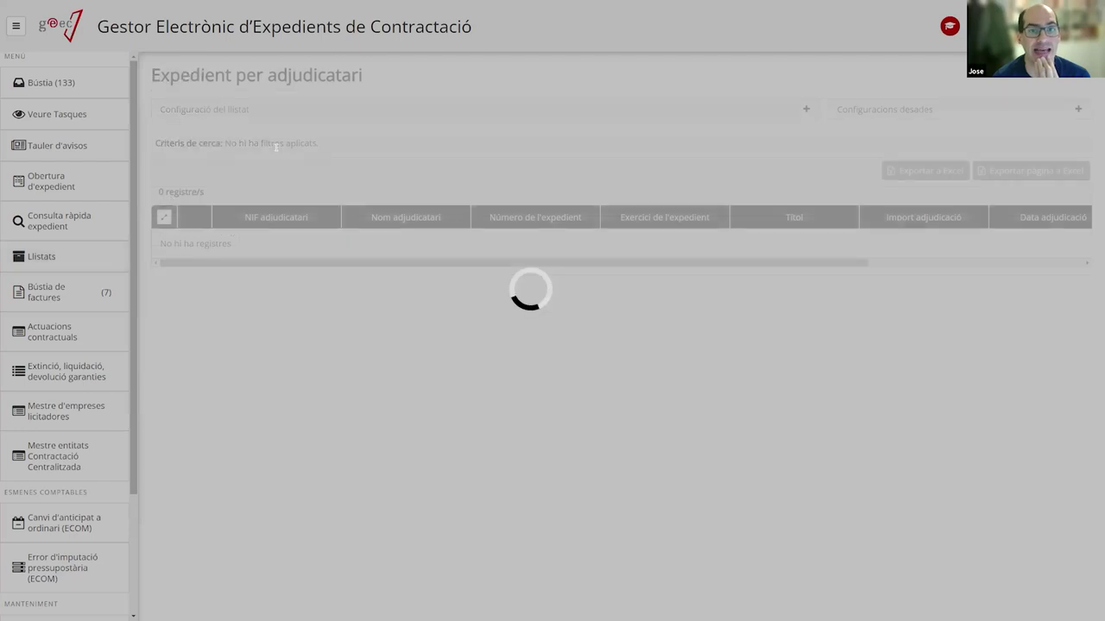
pyautogui.click(286, 111)
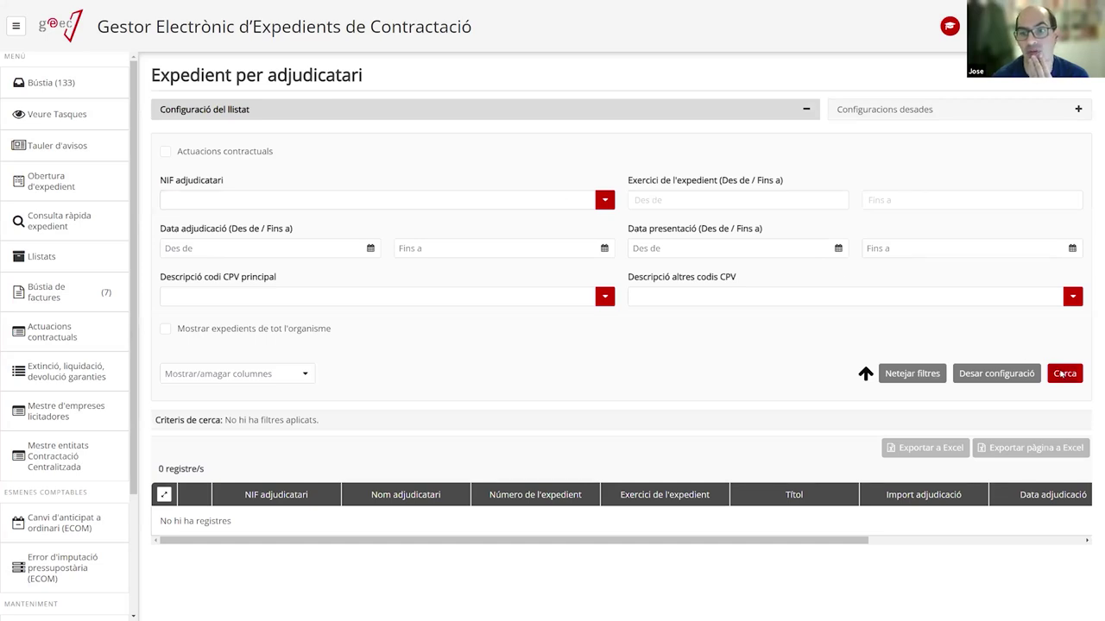
pyautogui.click(1063, 373)
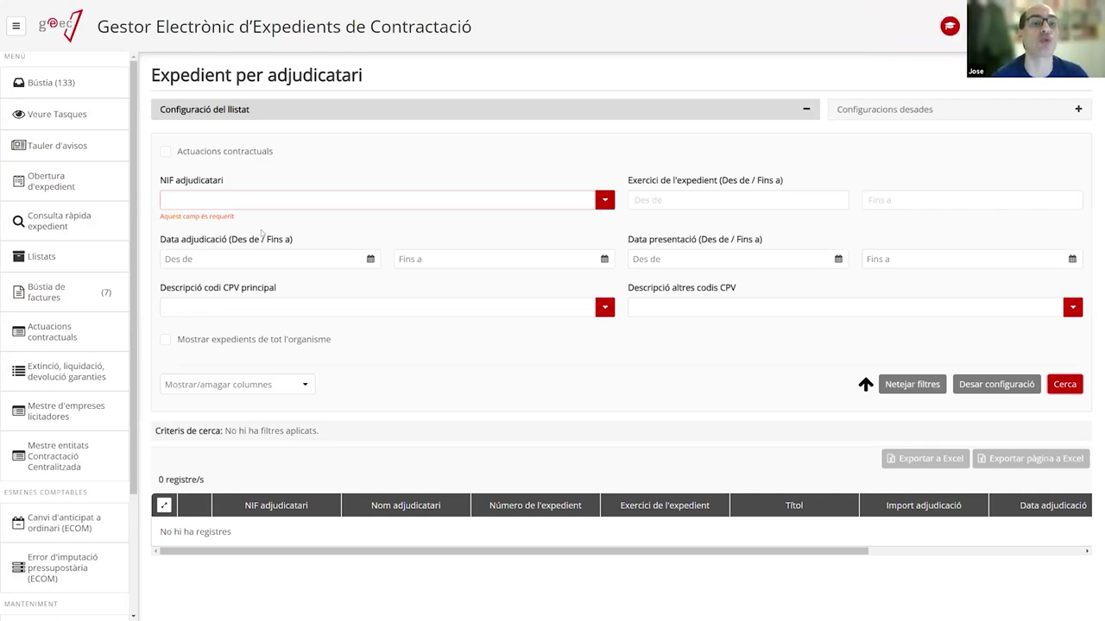
# Set the NIF adjudicatari filter to BACULA EDITORS, SL.
pyautogui.moveTo(174, 181); pyautogui.dragTo(225, 181)
pyautogui.click(207, 196)
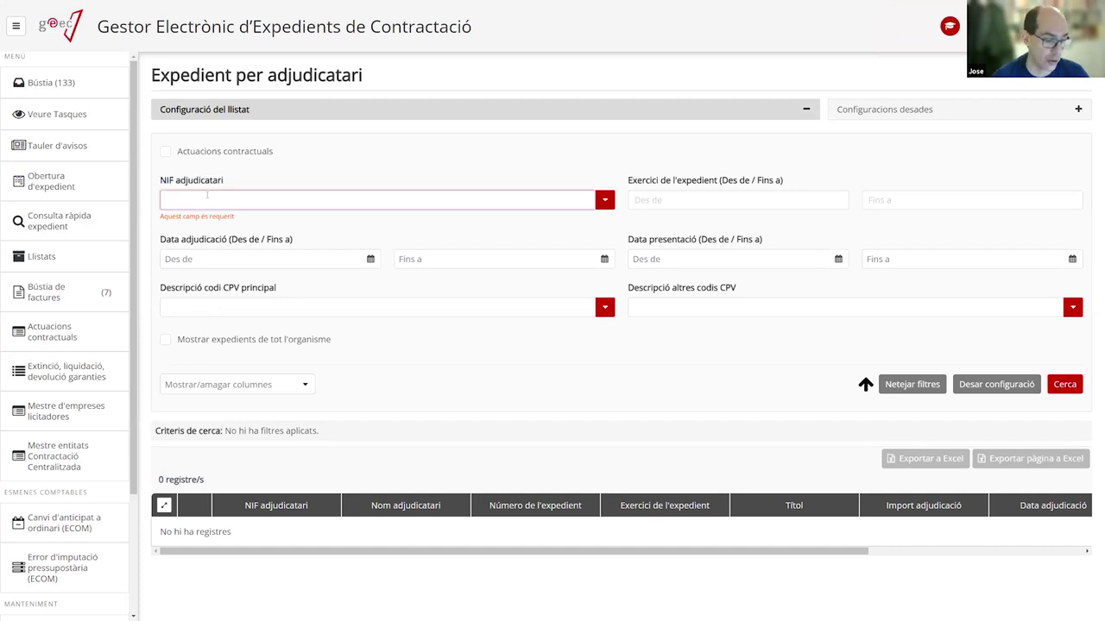
pyautogui.write('bacula')
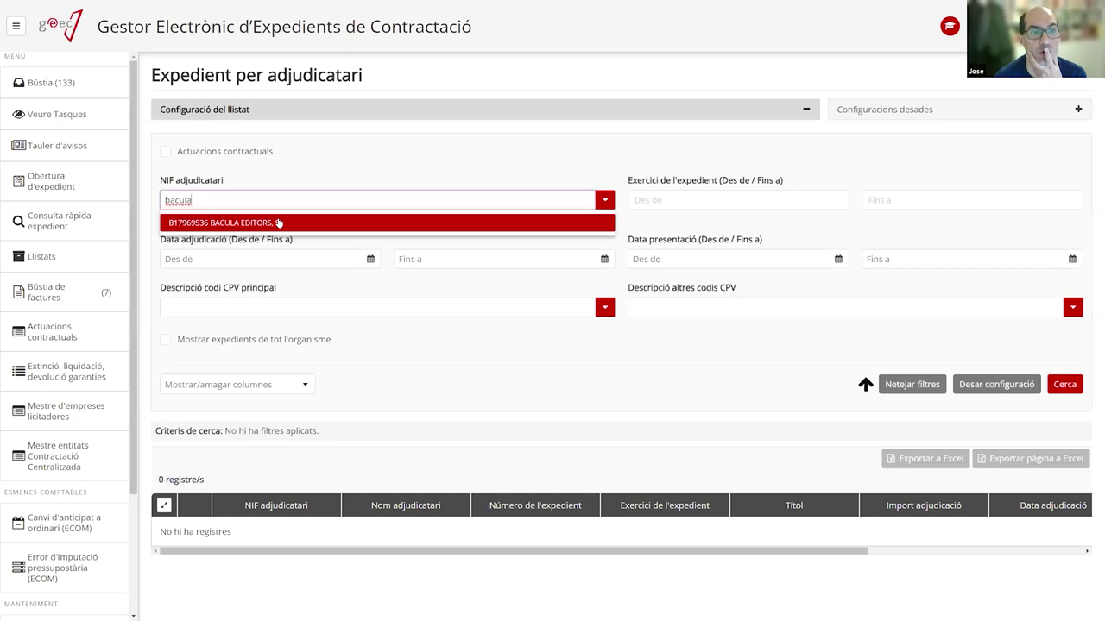
pyautogui.press('BackSpace')
pyautogui.press('BackSpace')
pyautogui.press('BackSpace')
pyautogui.press('BackSpace')
pyautogui.press('BackSpace')
pyautogui.press('BackSpace')
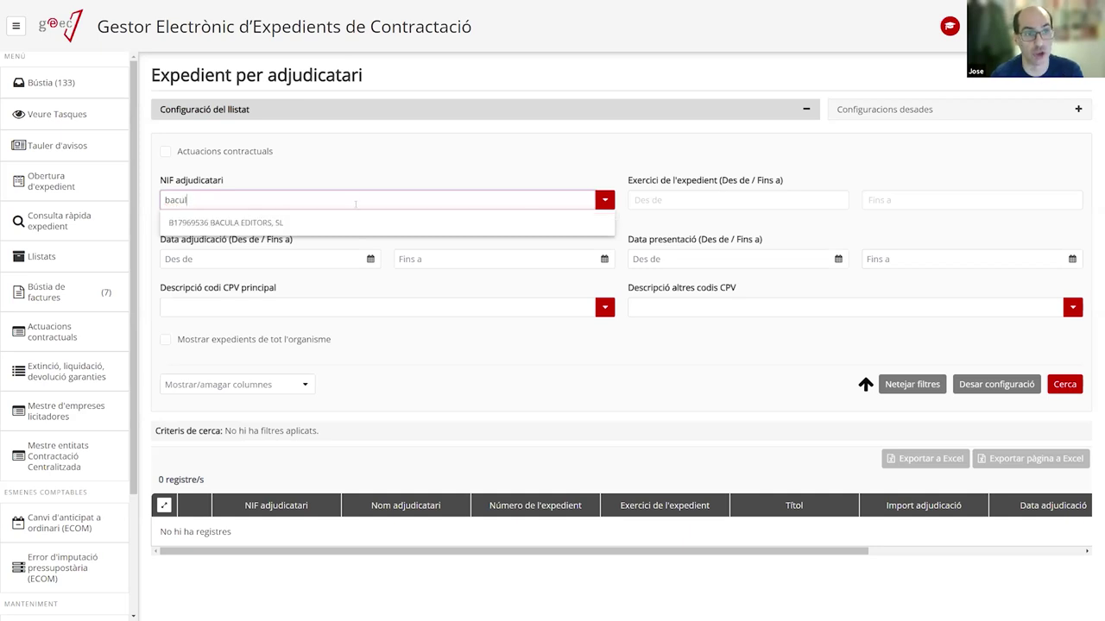
pyautogui.click(604, 200)
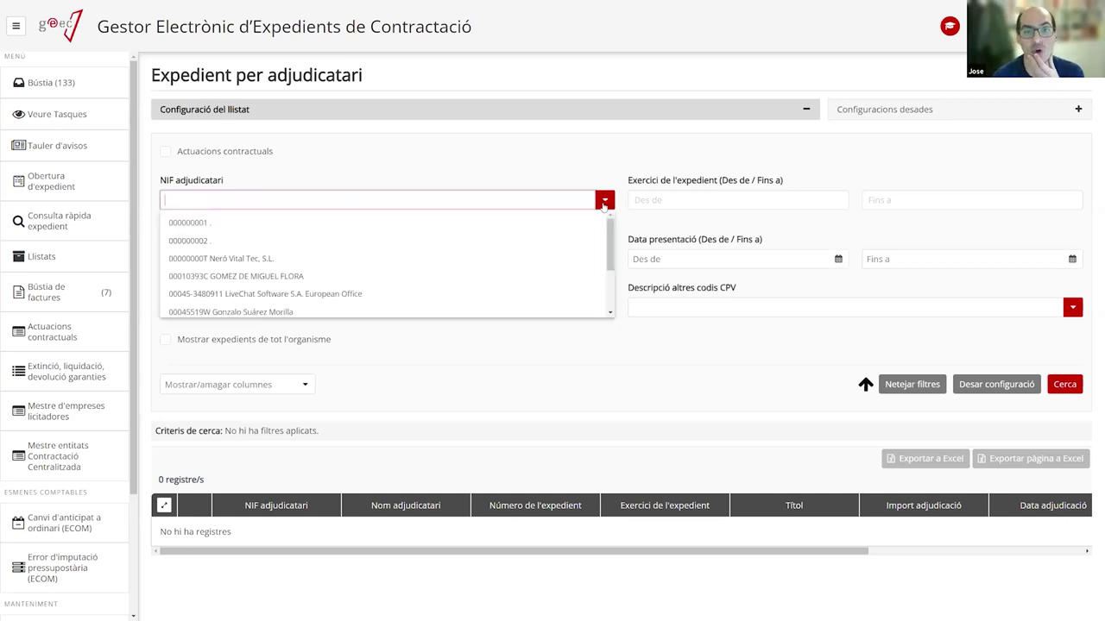
pyautogui.scroll(-1, 612, 252)
pyautogui.scroll(1, 612, 251)
pyautogui.scroll(-1, 613, 252)
pyautogui.scroll(1, 613, 252)
pyautogui.scroll(-2, 609, 250)
pyautogui.scroll(2, 609, 250)
pyautogui.scroll(-2, 609, 251)
pyautogui.scroll(2, 610, 251)
pyautogui.scroll(-2, 345, 259)
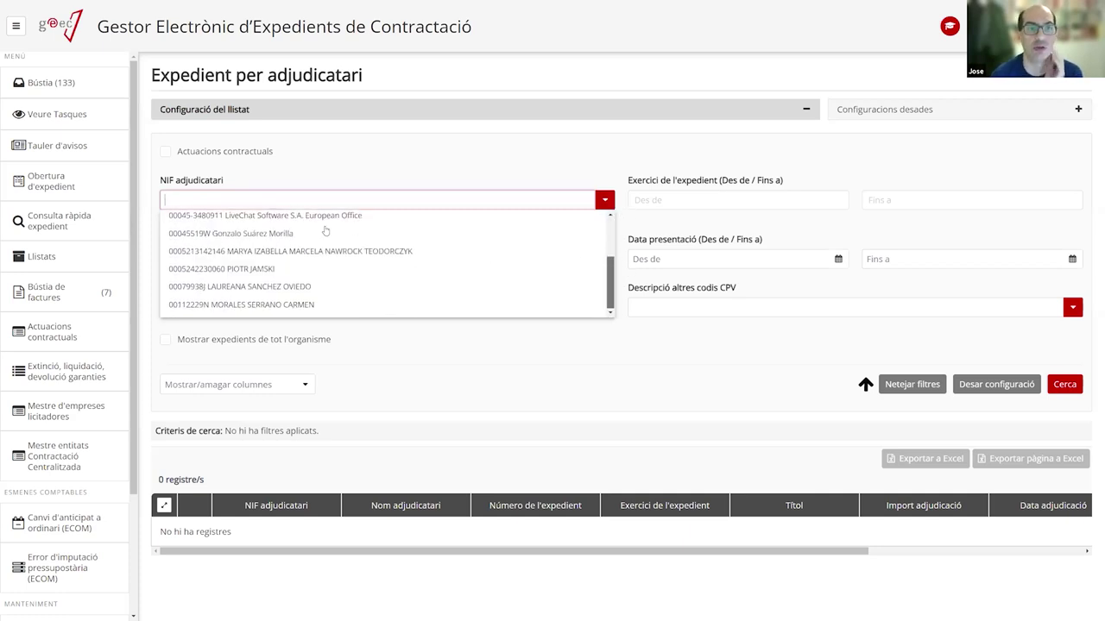
pyautogui.scroll(2, 344, 262)
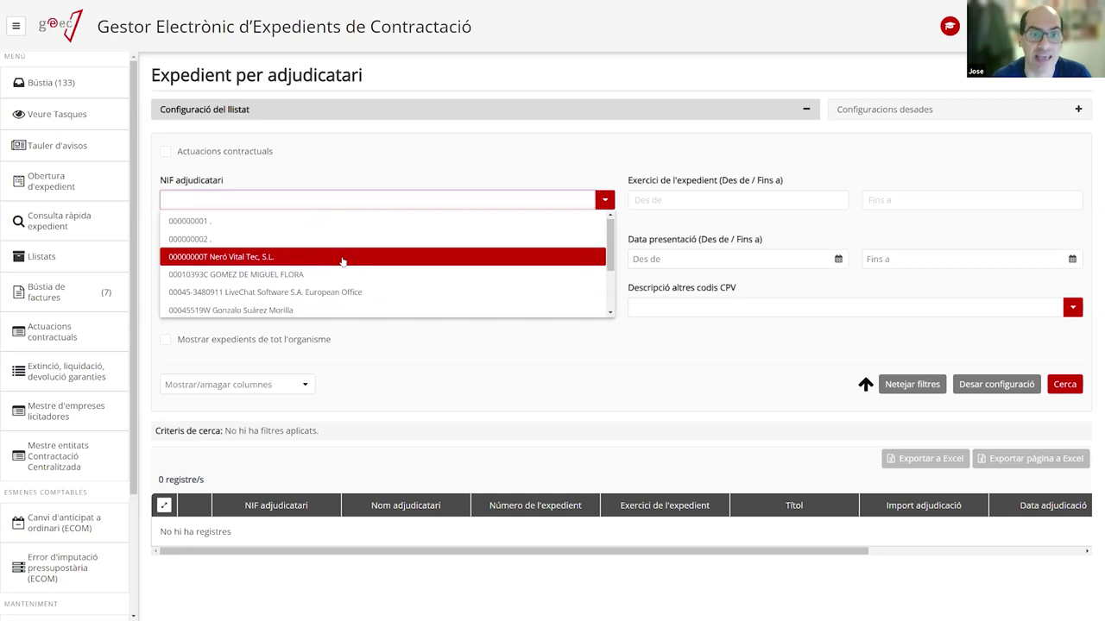
pyautogui.scroll(-2, 343, 257)
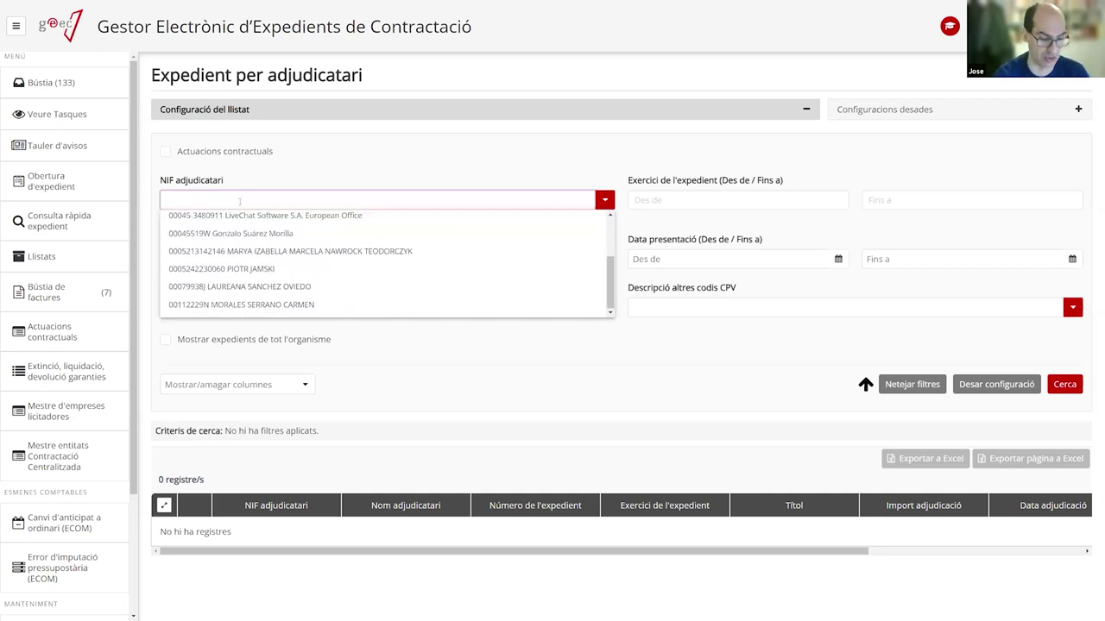
pyautogui.write('bacula')
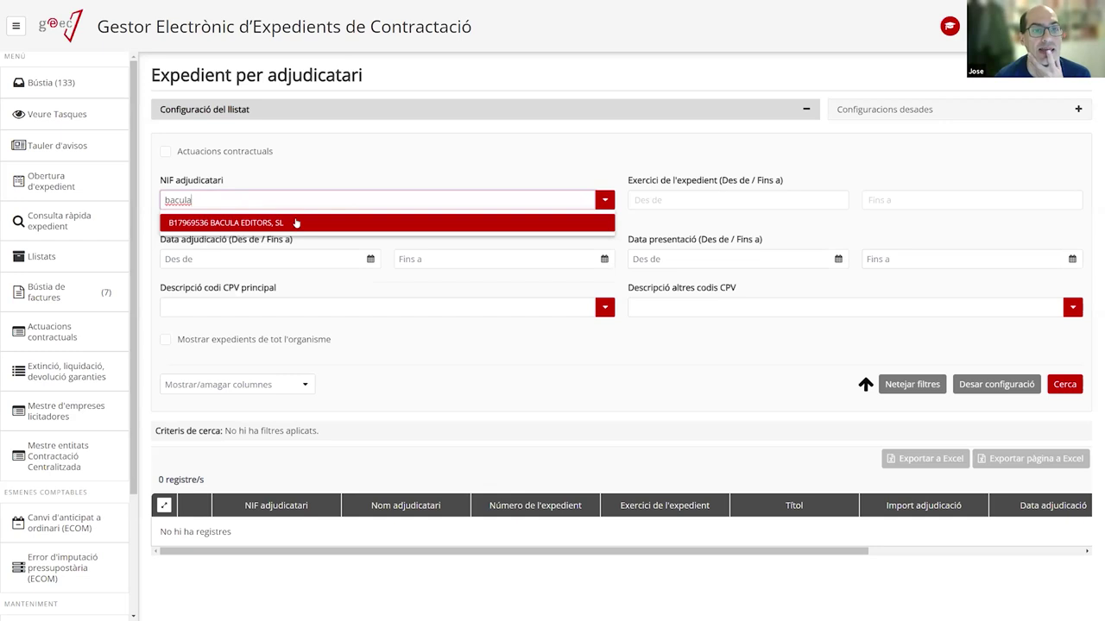
pyautogui.click(295, 223)
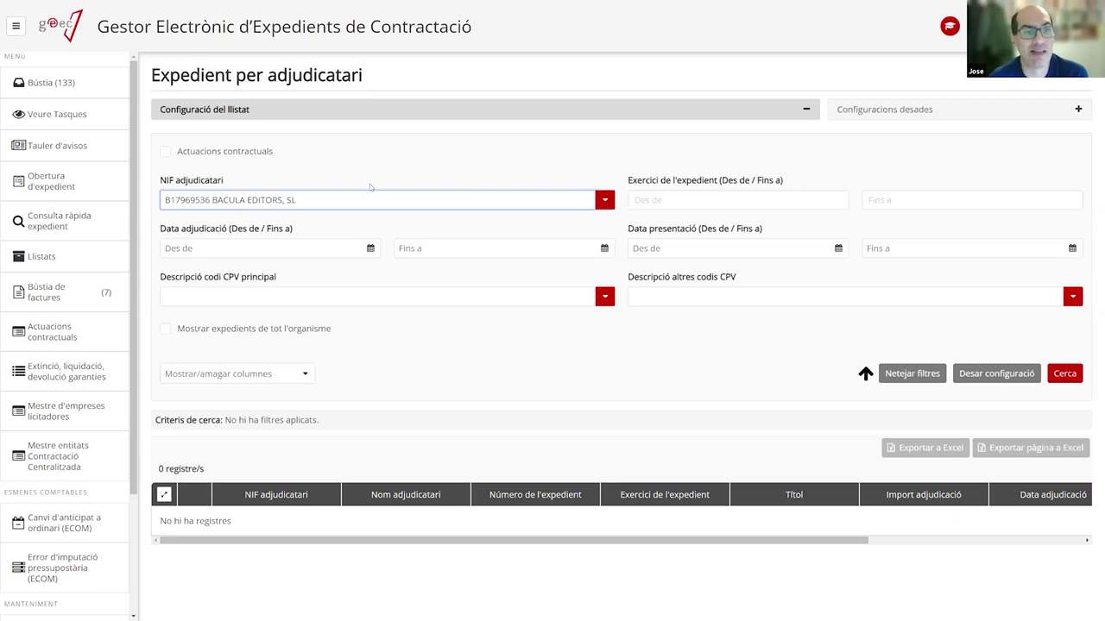
# Search for BACULA EDITORS, SL and browse the 100 resulting expedient records.
pyautogui.click(1070, 376)
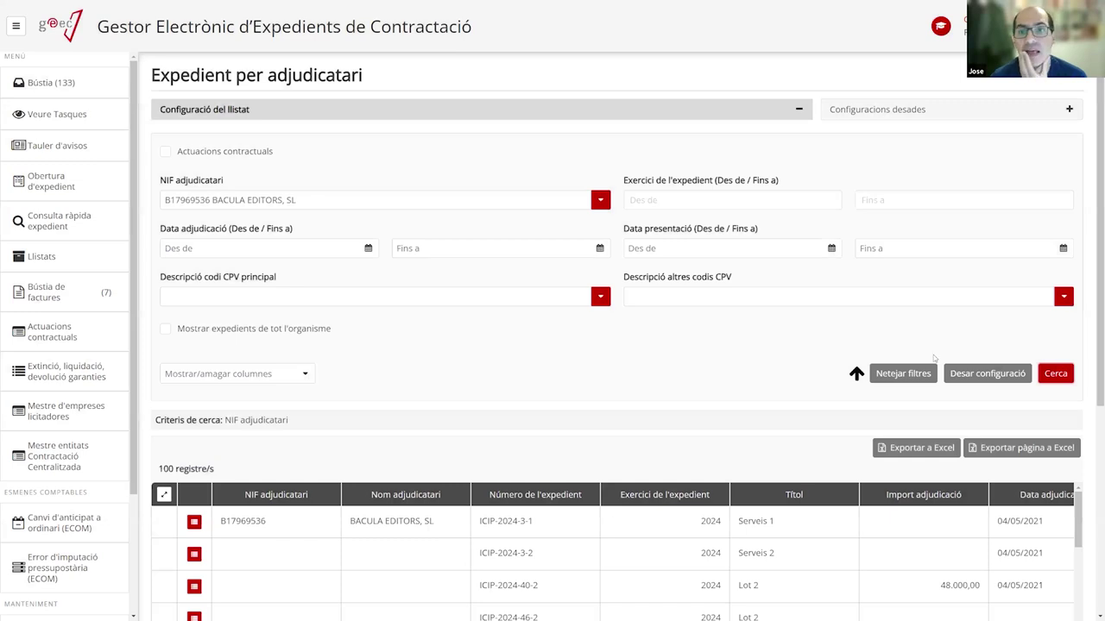
pyautogui.scroll(-1, 1092, 172)
pyautogui.scroll(-2, 1092, 174)
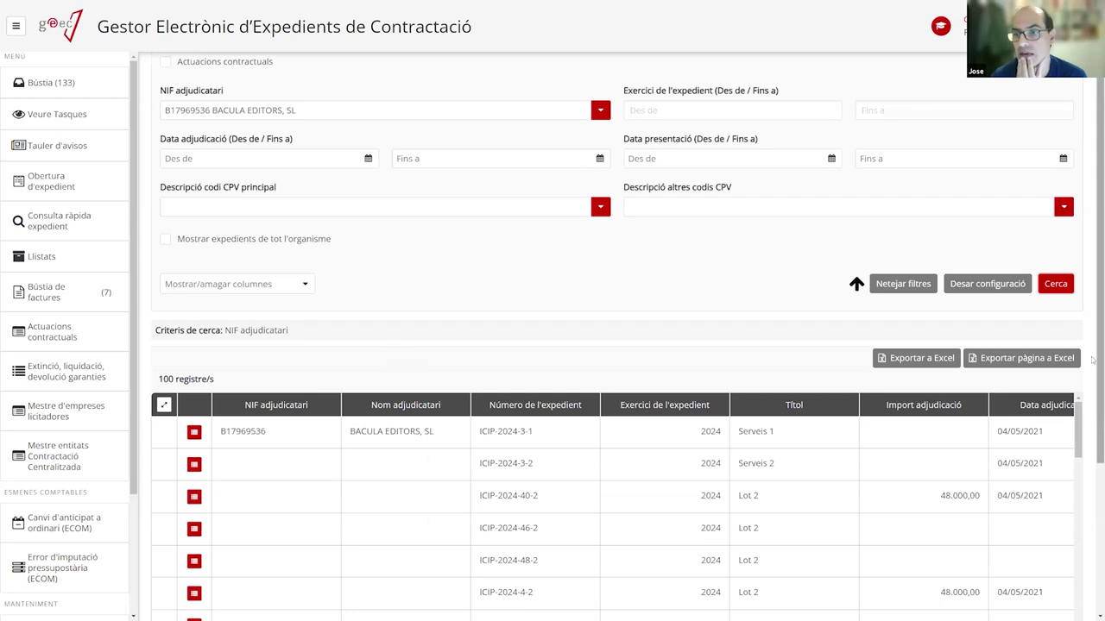
pyautogui.scroll(-5, 622, 285)
pyautogui.scroll(-10, 571, 273)
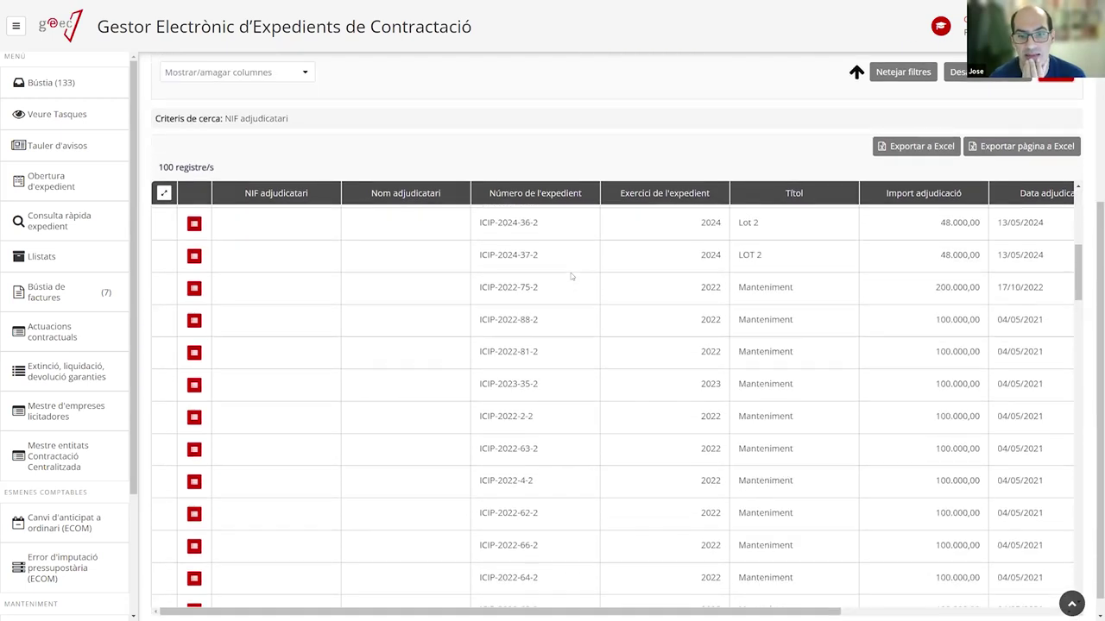
pyautogui.scroll(10, 571, 274)
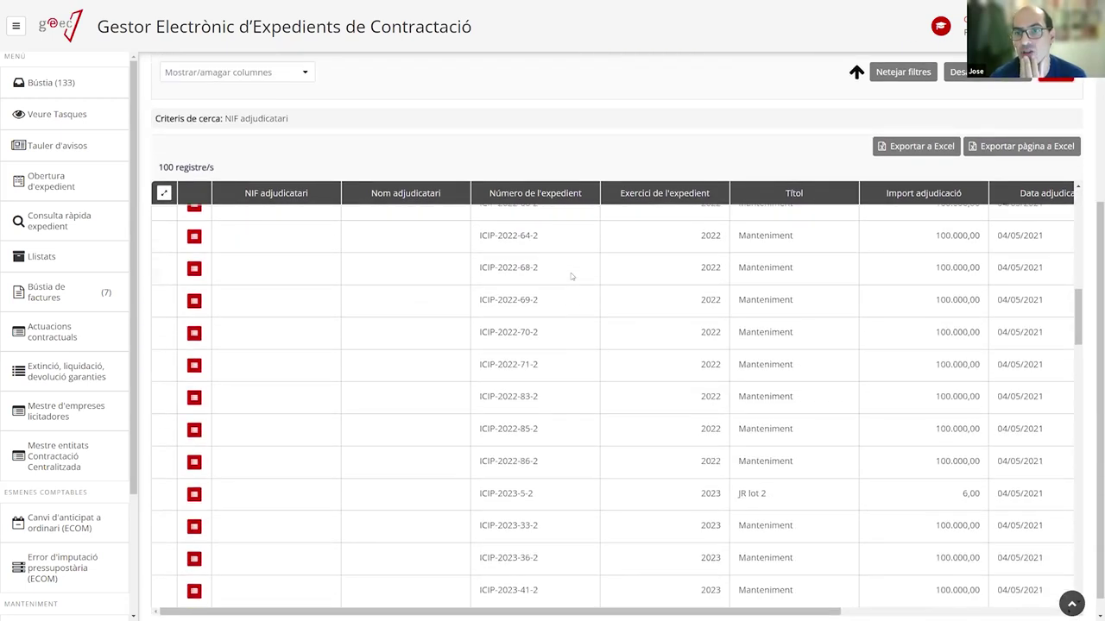
pyautogui.scroll(3, 794, 234)
pyautogui.scroll(4, 902, 247)
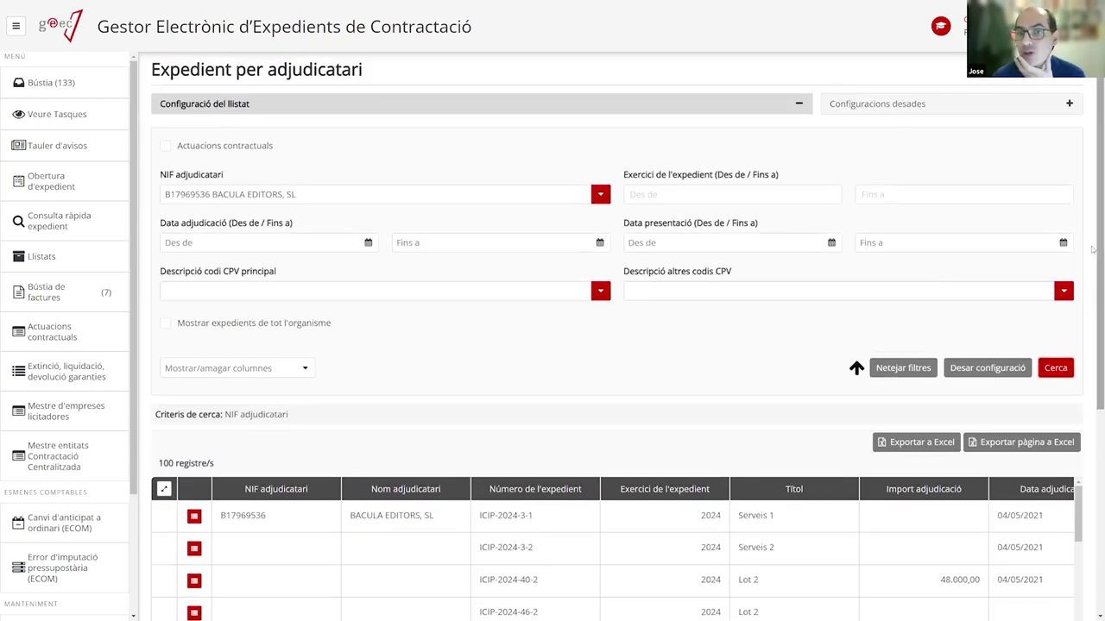
pyautogui.scroll(1, 1091, 249)
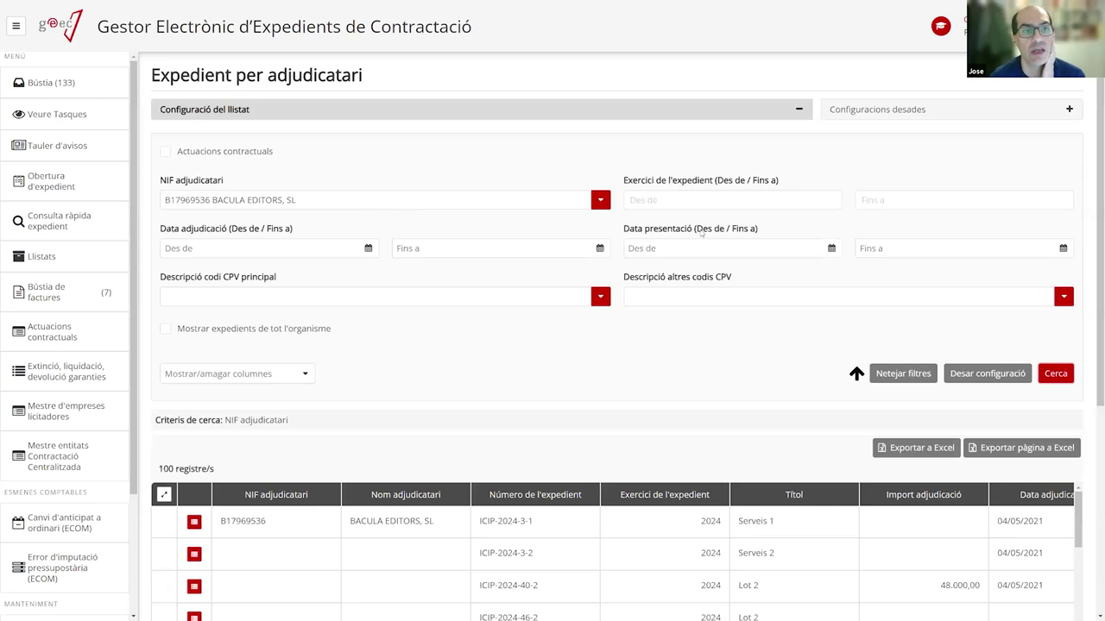
pyautogui.click(694, 203)
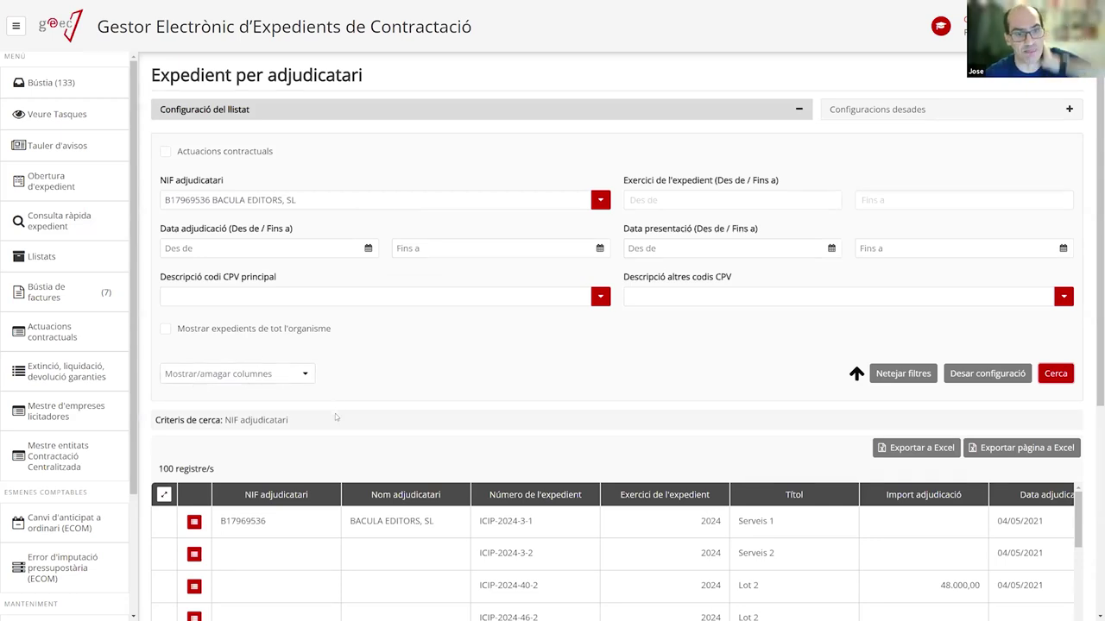
pyautogui.hscroll(3, 488, 510)
pyautogui.hscroll(3, 487, 511)
pyautogui.hscroll(-6, 490, 507)
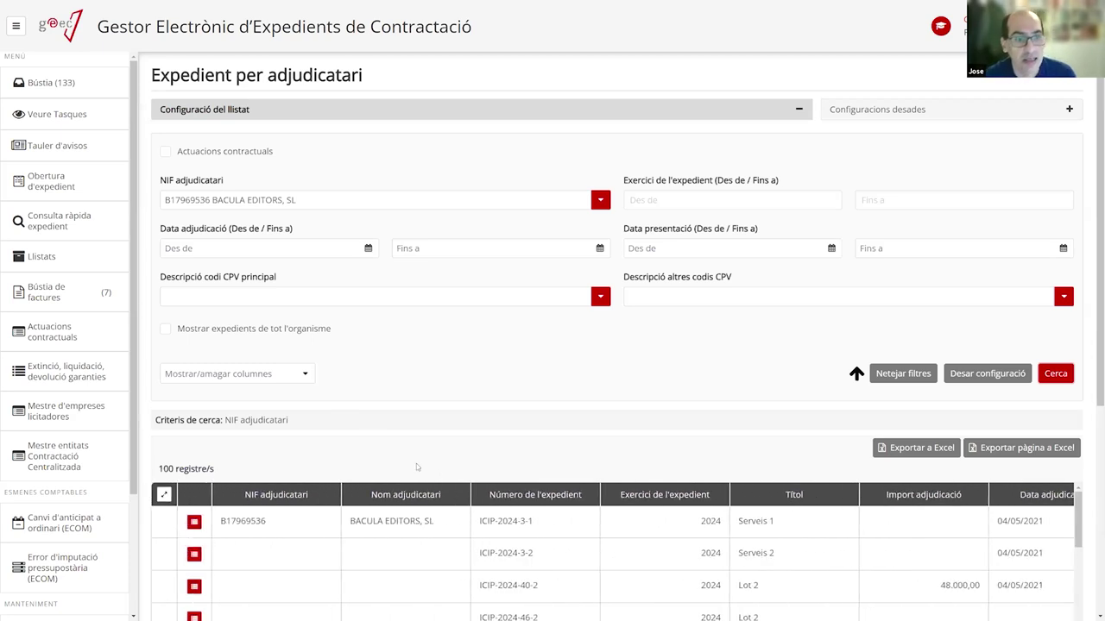
pyautogui.click(306, 373)
pyautogui.scroll(-5, 312, 432)
pyautogui.scroll(6, 310, 424)
pyautogui.scroll(-5, 310, 423)
pyautogui.scroll(6, 311, 423)
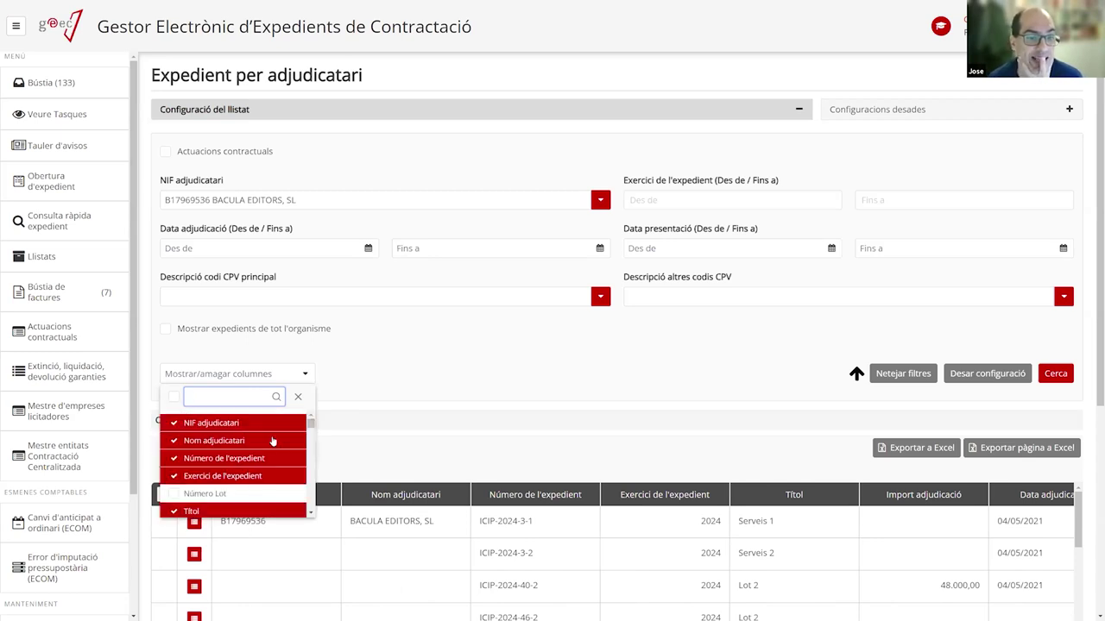
pyautogui.scroll(-3, 273, 442)
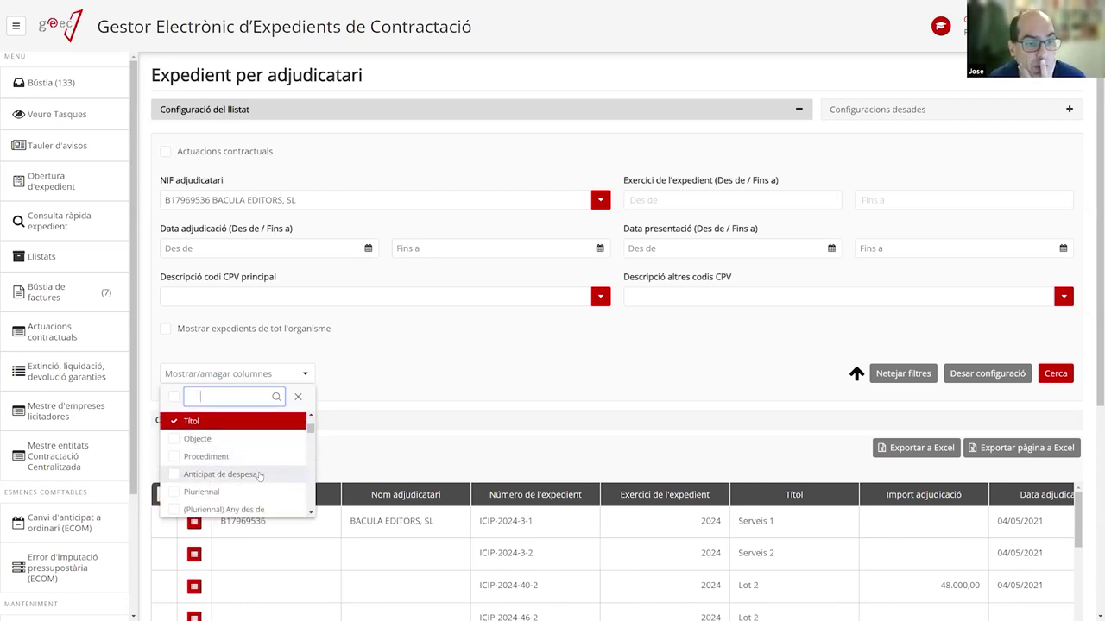
pyautogui.scroll(-8, 259, 476)
pyautogui.scroll(-8, 256, 476)
pyautogui.scroll(4, 242, 472)
pyautogui.scroll(-5, 251, 470)
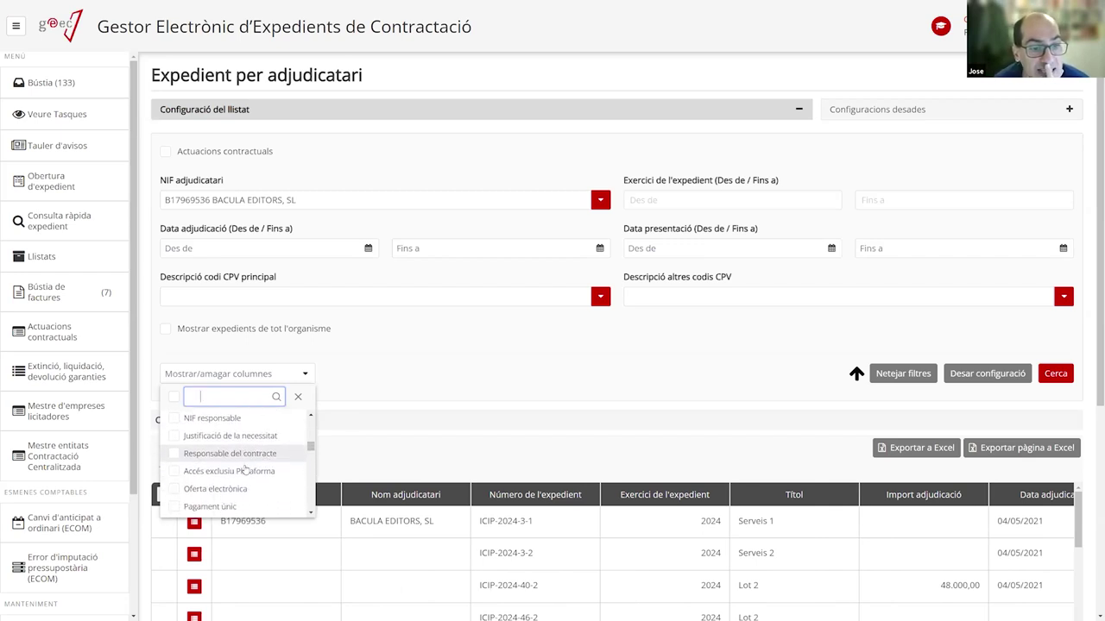
pyautogui.scroll(-3, 251, 466)
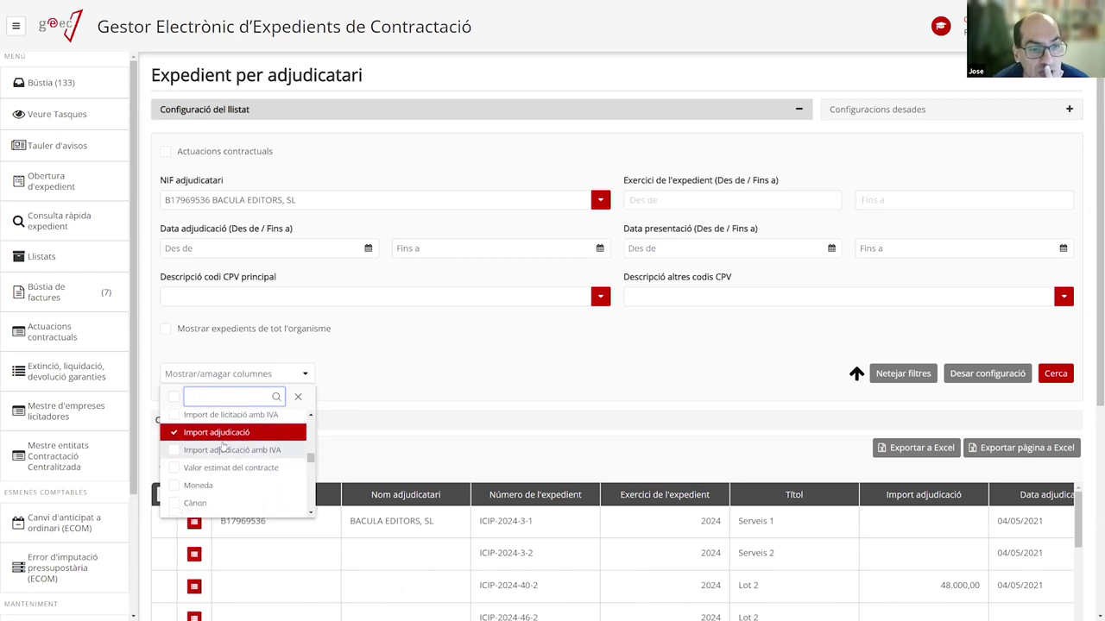
pyautogui.click(200, 450)
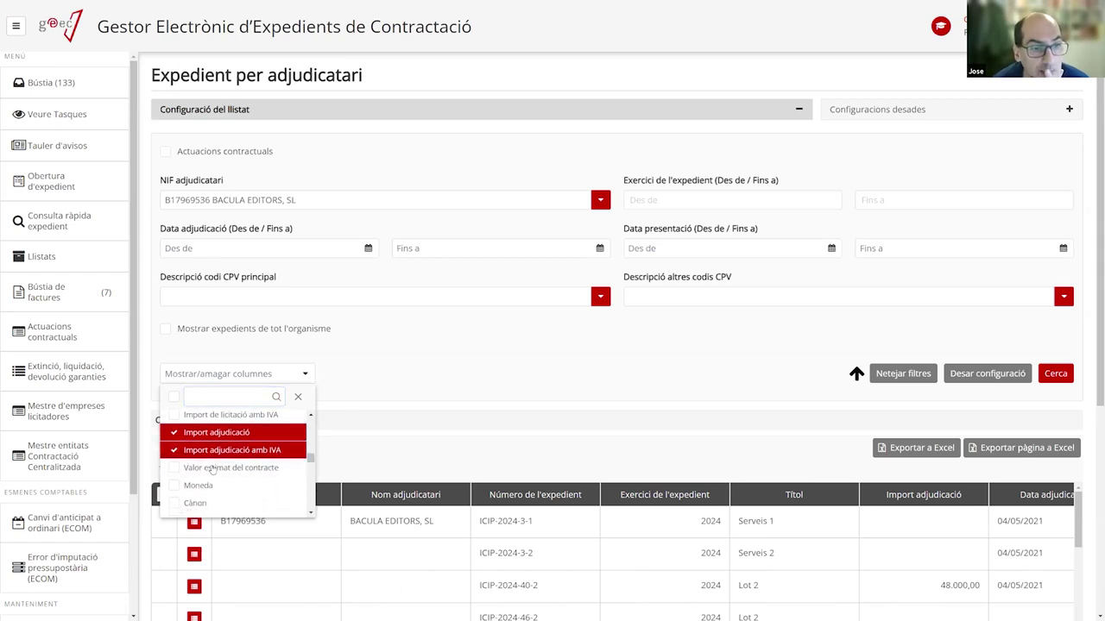
pyautogui.scroll(3, 302, 456)
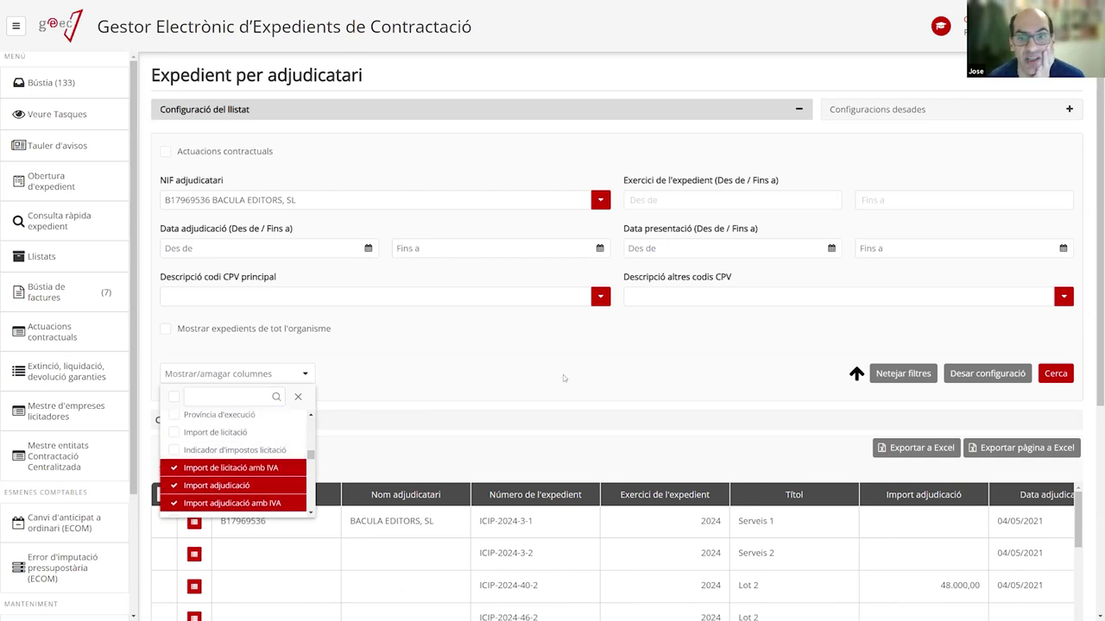
pyautogui.click(1054, 373)
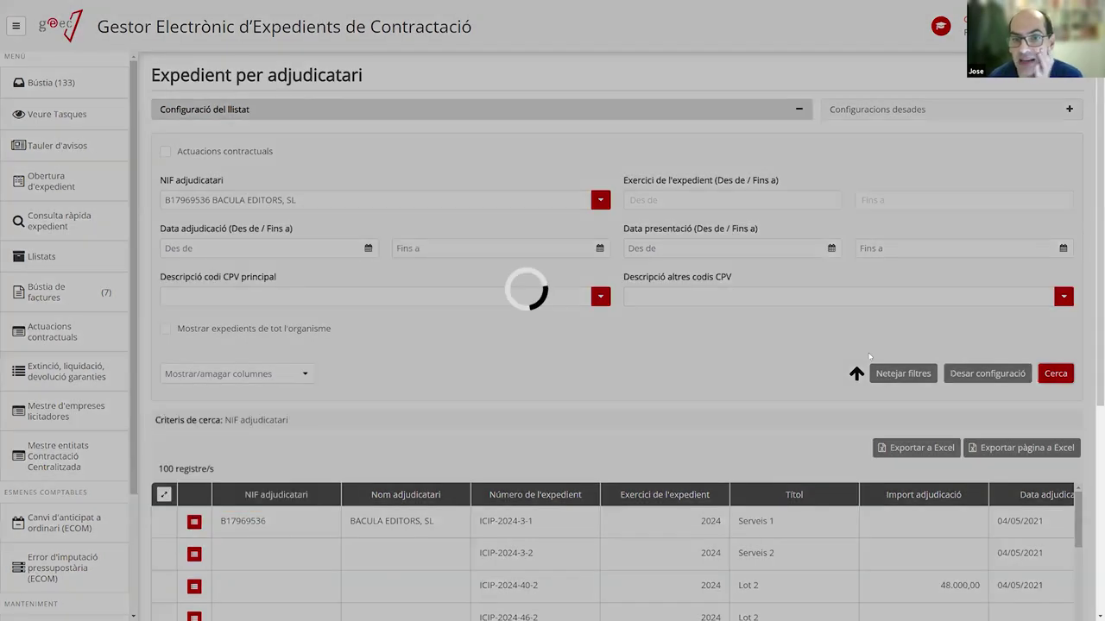
pyautogui.scroll(-1, 518, 432)
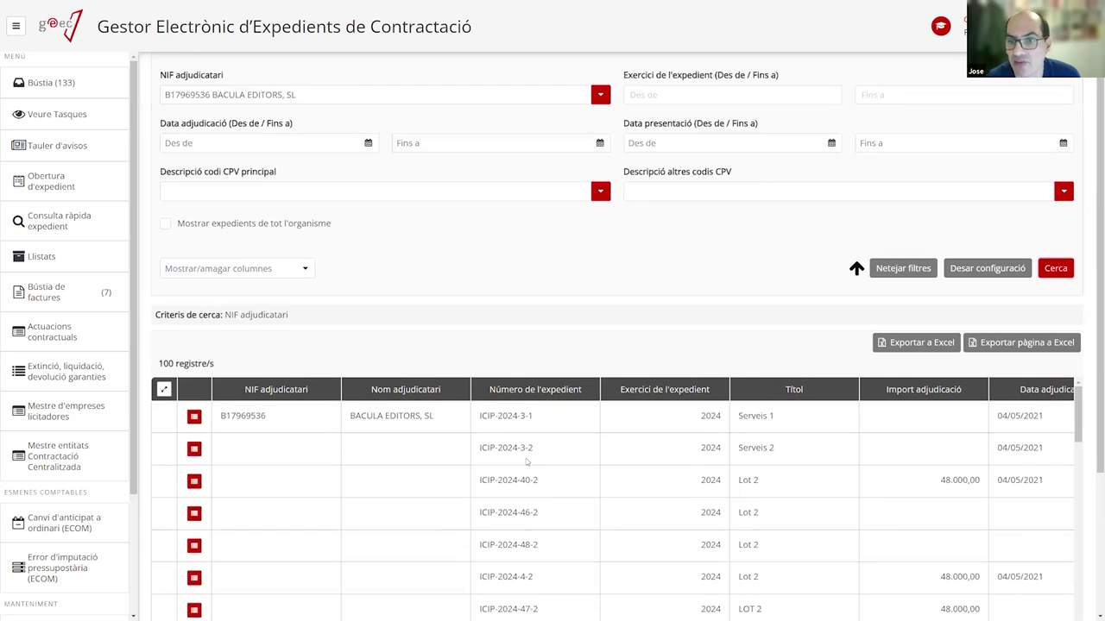
pyautogui.scroll(-1, 615, 466)
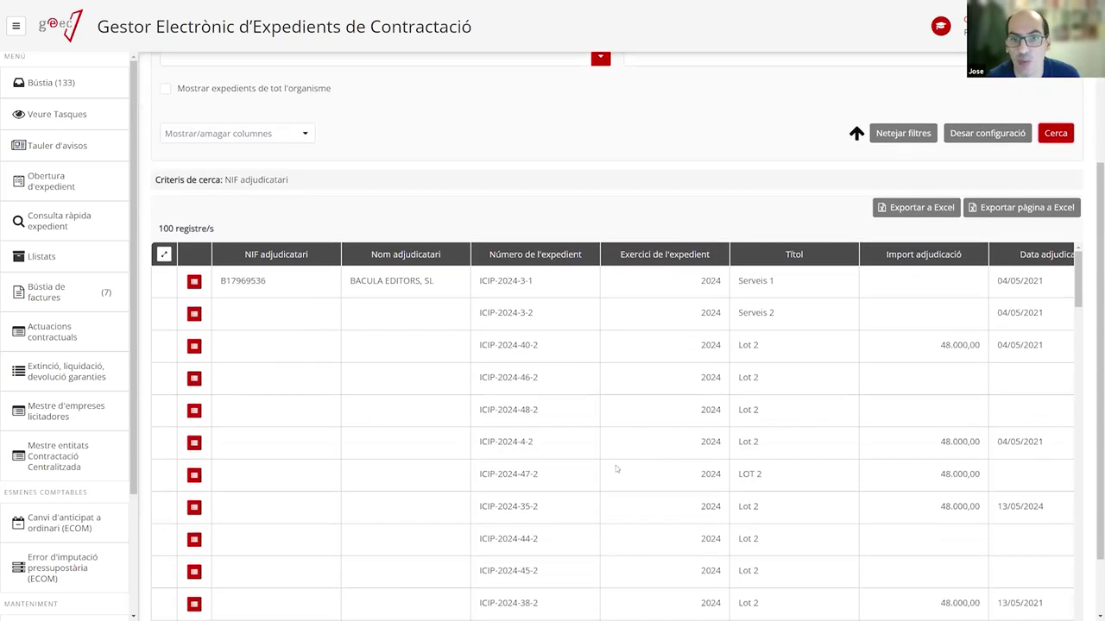
pyautogui.scroll(-1, 718, 527)
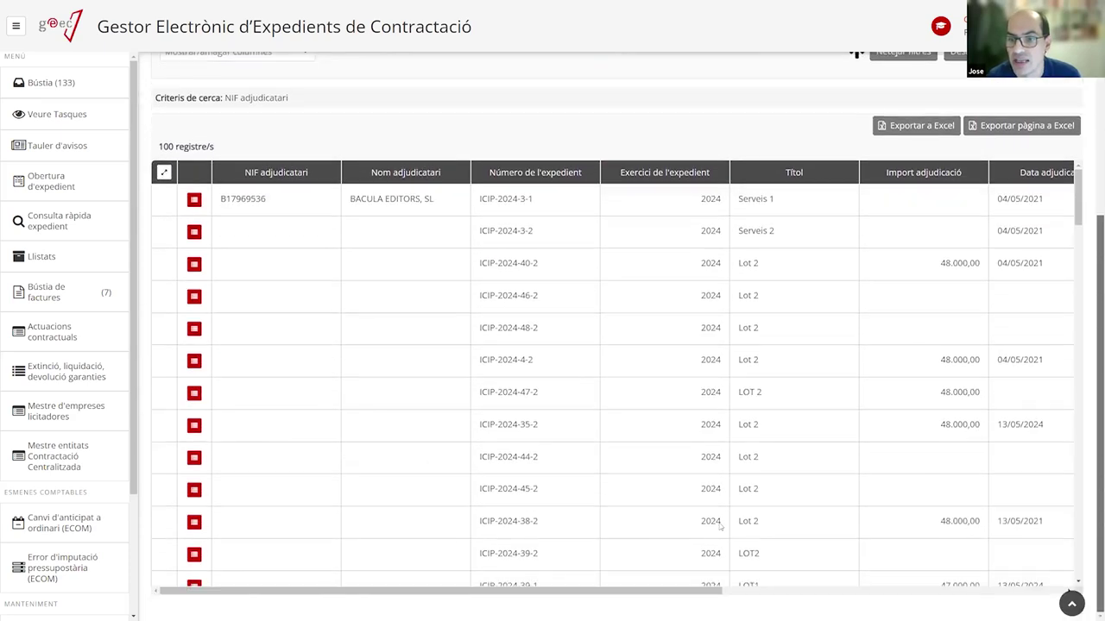
pyautogui.moveTo(526, 594); pyautogui.dragTo(882, 567)
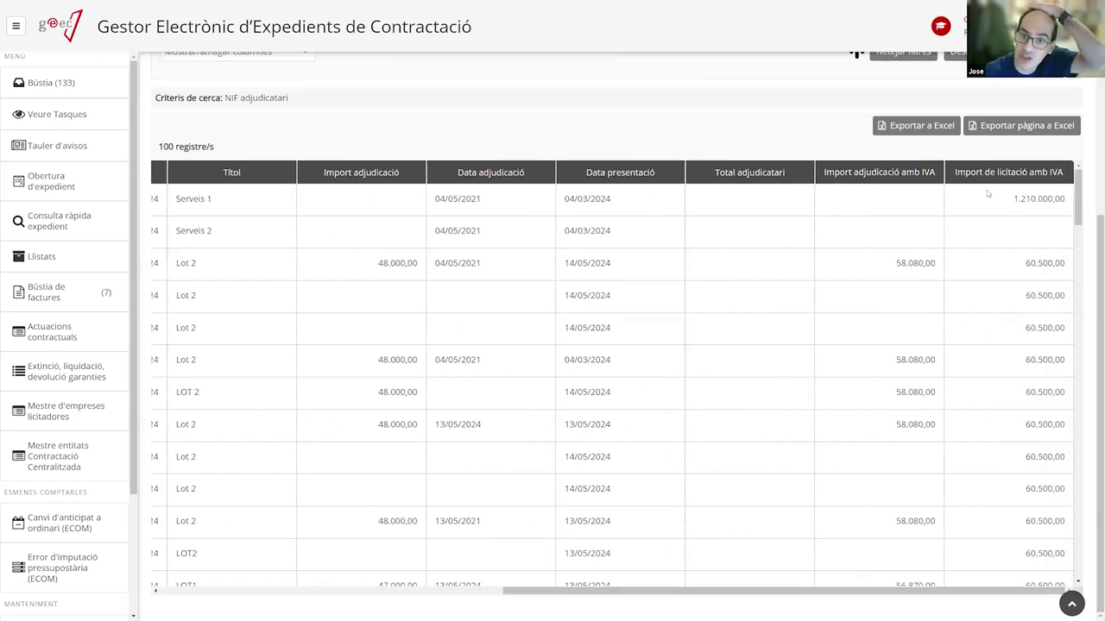
pyautogui.scroll(-2, 973, 320)
pyautogui.moveTo(581, 592); pyautogui.dragTo(238, 595)
pyautogui.scroll(3, 767, 322)
pyautogui.scroll(5, 767, 321)
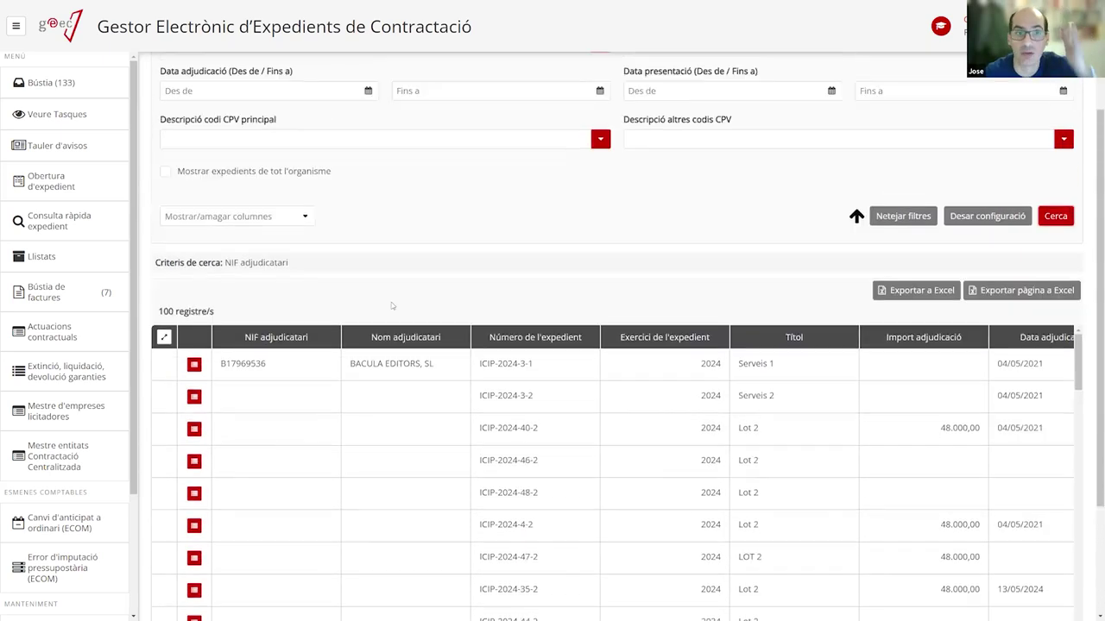
# Hide the Títol column in the Expedient per adjudicatari listing.
pyautogui.click(255, 334)
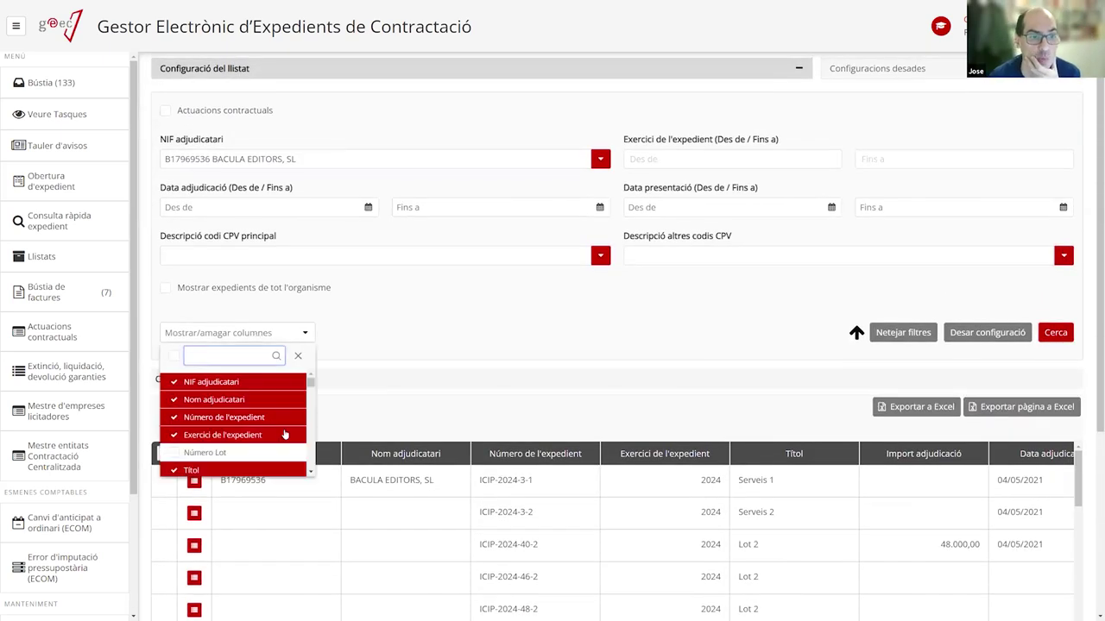
pyautogui.scroll(-1, 284, 439)
pyautogui.scroll(2, 216, 421)
pyautogui.scroll(1, 216, 421)
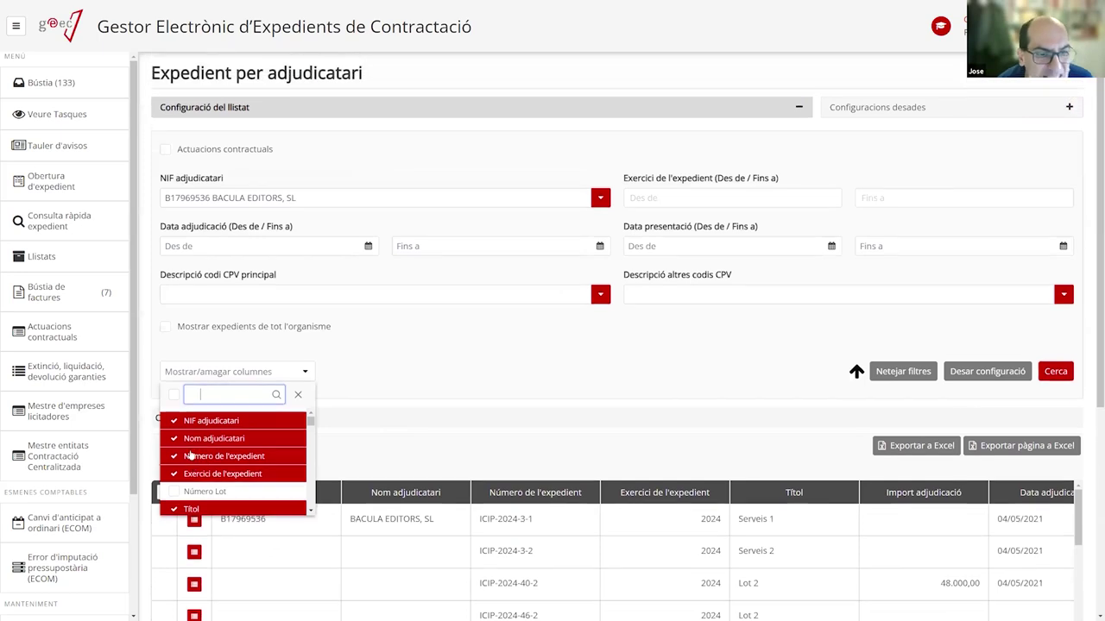
pyautogui.scroll(-1, 221, 466)
pyautogui.scroll(-8, 221, 466)
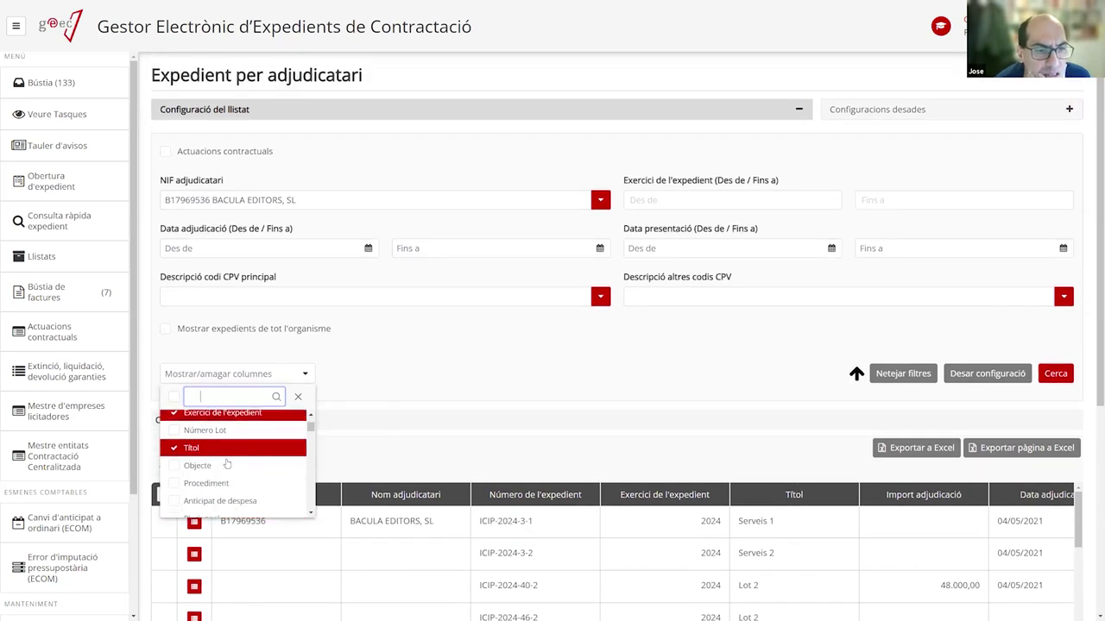
pyautogui.scroll(8, 248, 463)
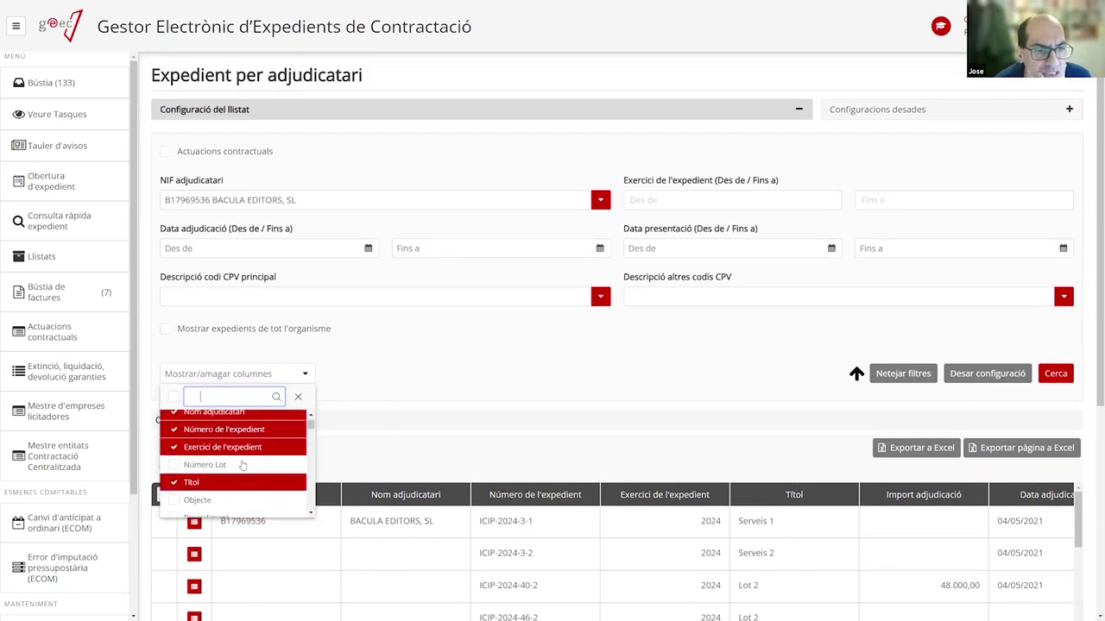
pyautogui.scroll(-3, 174, 466)
pyautogui.click(174, 463)
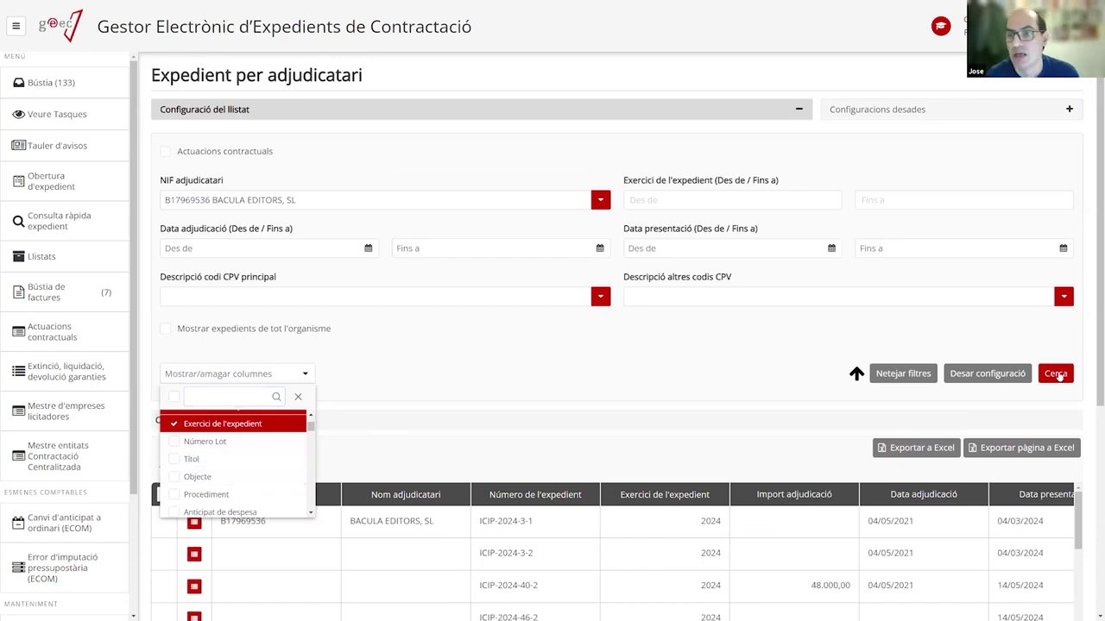
pyautogui.click(175, 442)
pyautogui.click(175, 459)
# Save the listing configuration and return to the Llistats page.
pyautogui.click(1021, 373)
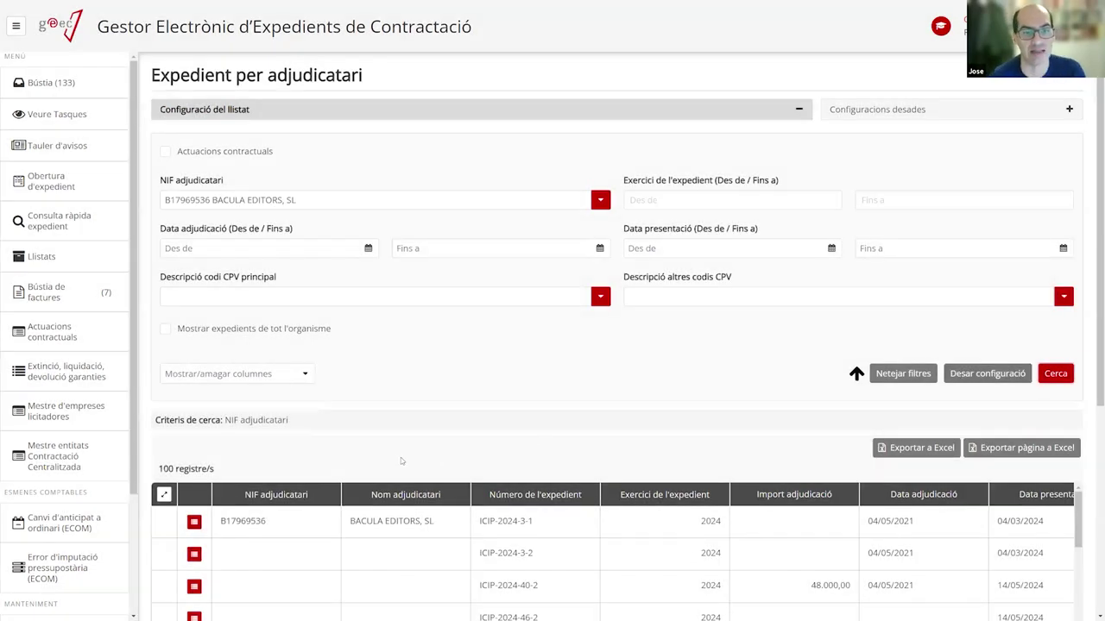
pyautogui.hscroll(8, 528, 515)
pyautogui.hscroll(-5, 530, 514)
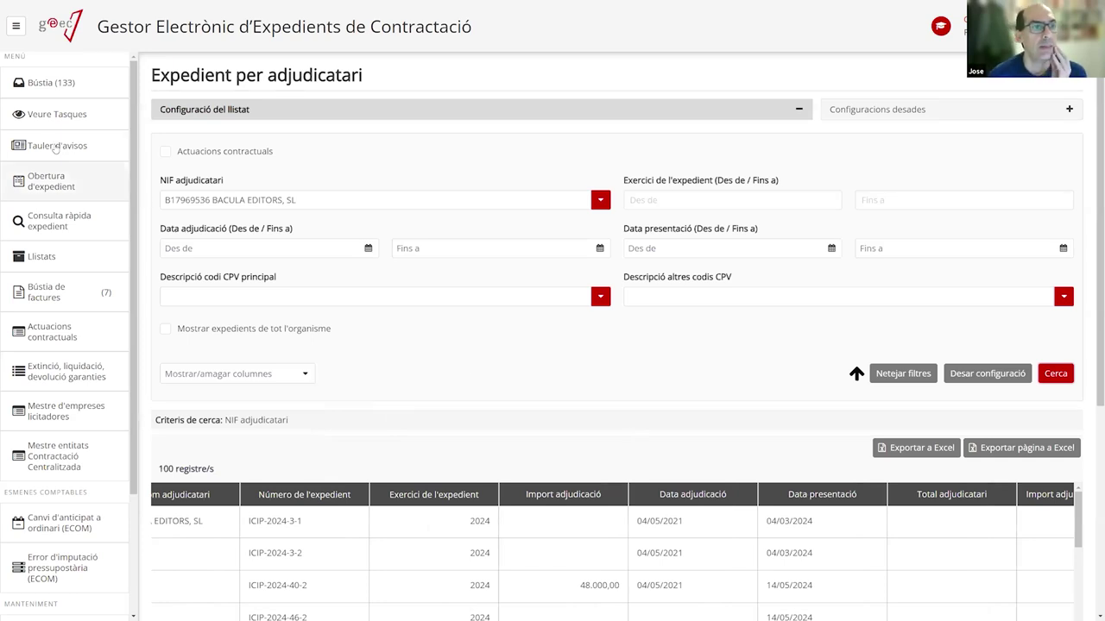
pyautogui.click(41, 256)
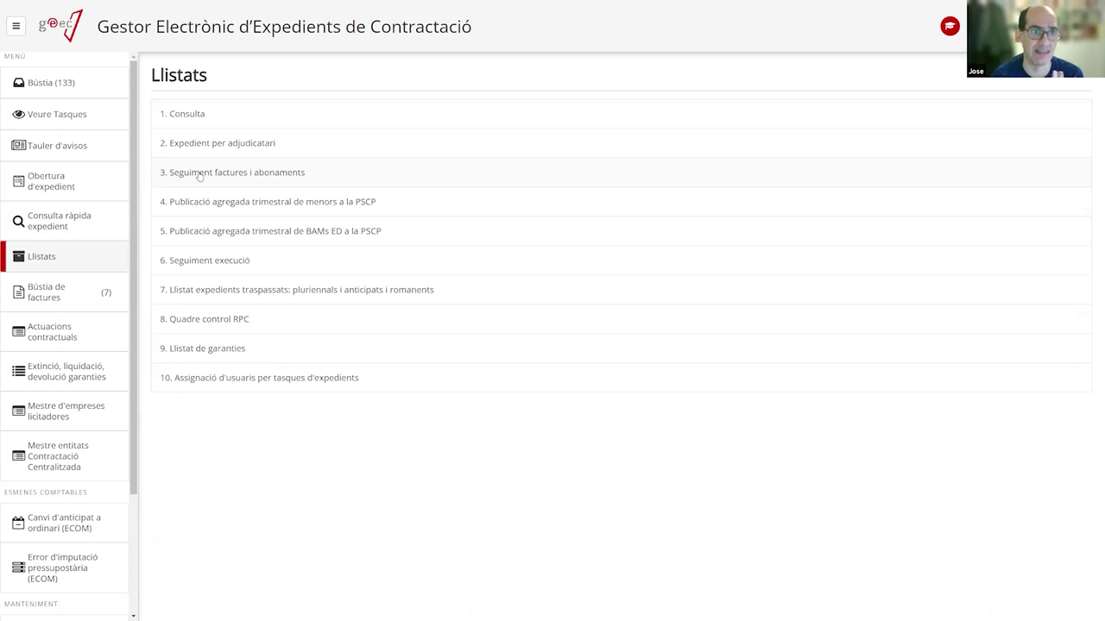
# Open '3. Seguiment factures i abonaments' and glance over its 2024–2024 expedient-year filters.
pyautogui.click(198, 173)
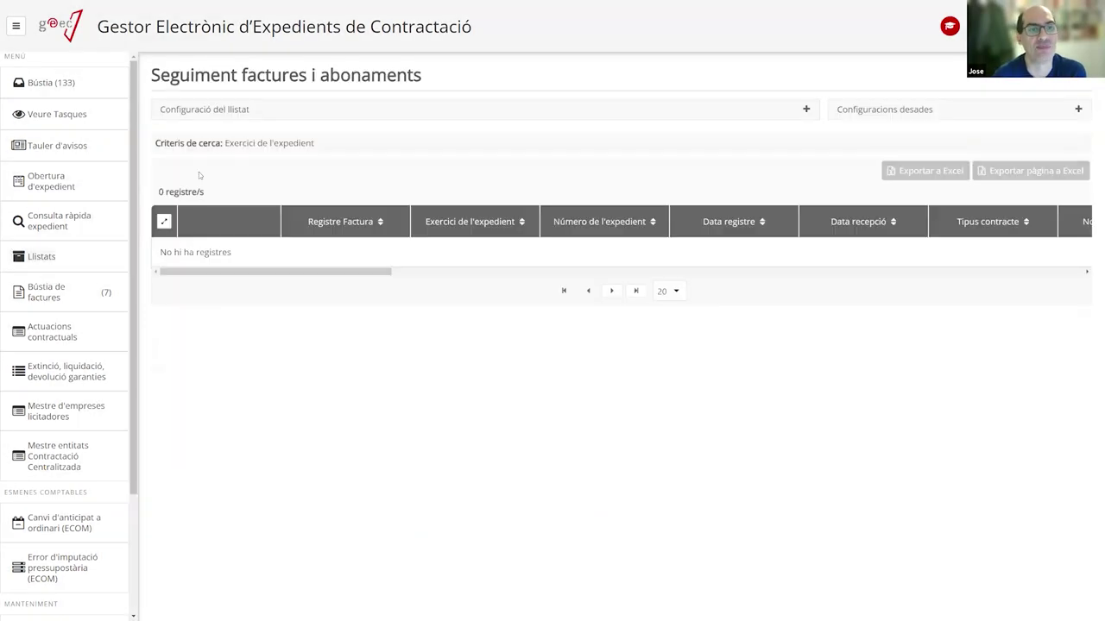
pyautogui.click(231, 113)
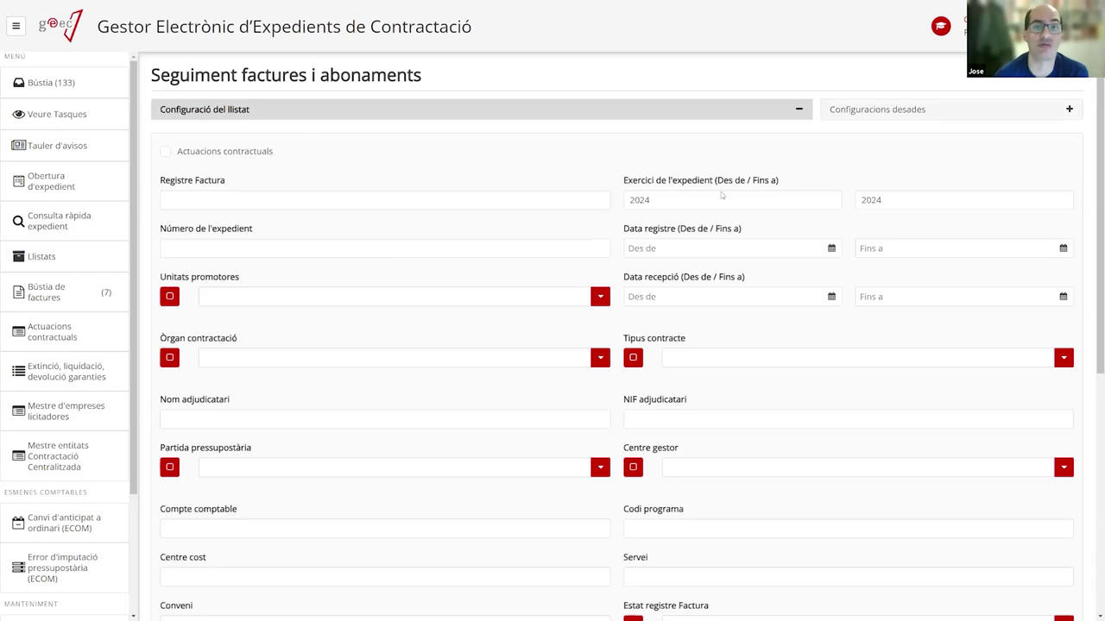
pyautogui.scroll(-5, 416, 355)
pyautogui.scroll(4, 416, 355)
pyautogui.scroll(1, 416, 355)
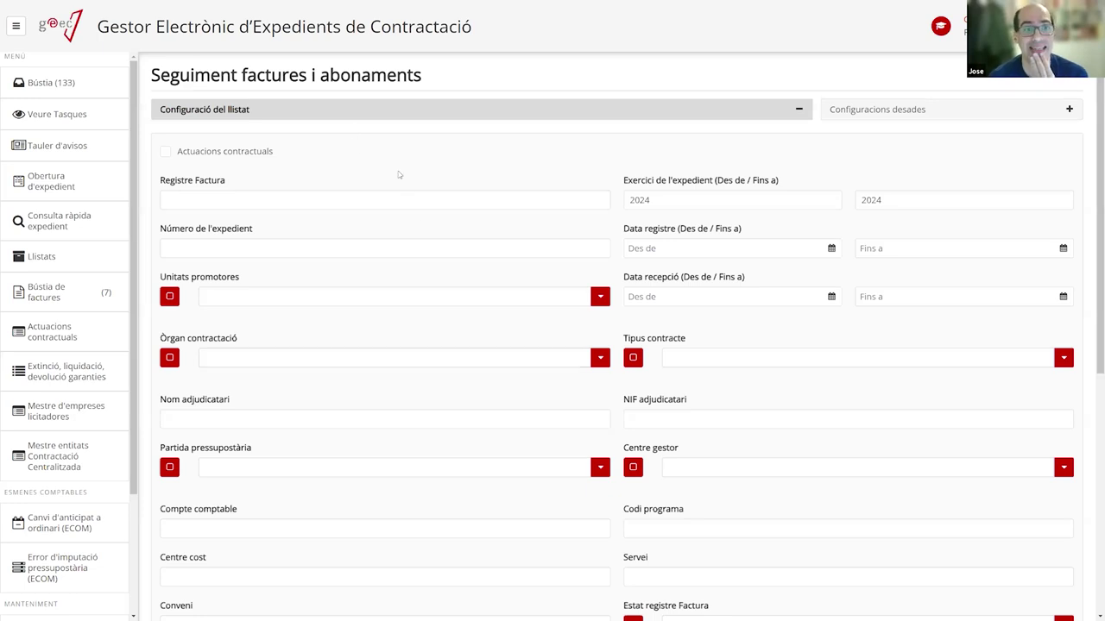
pyautogui.click(345, 114)
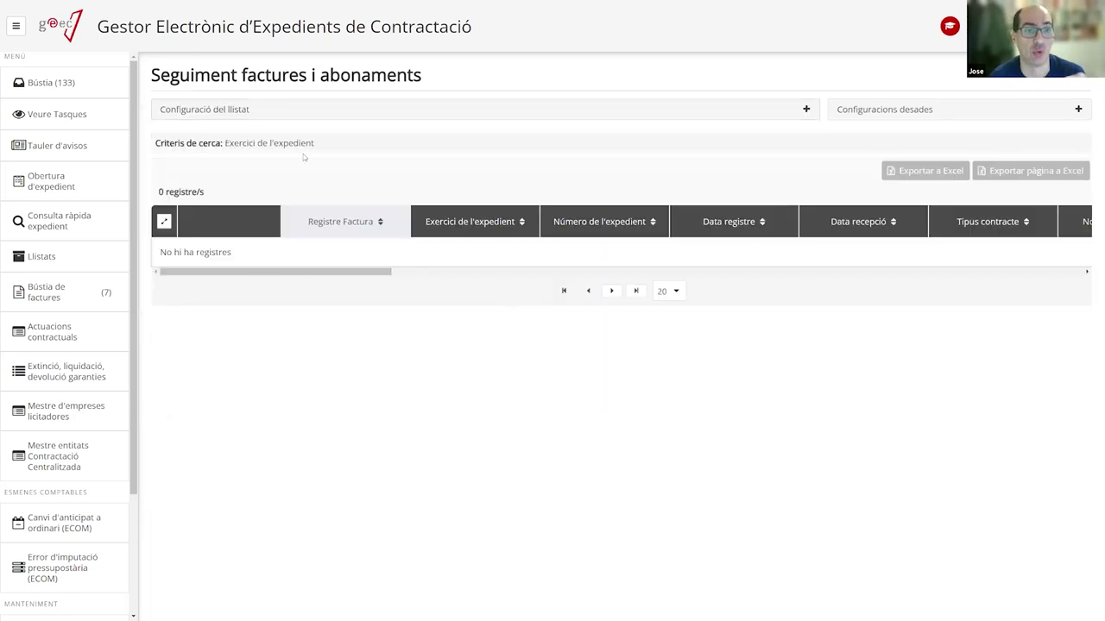
# Re-expand the invoice filters and review Registre Factura and the other search fields.
pyautogui.click(300, 114)
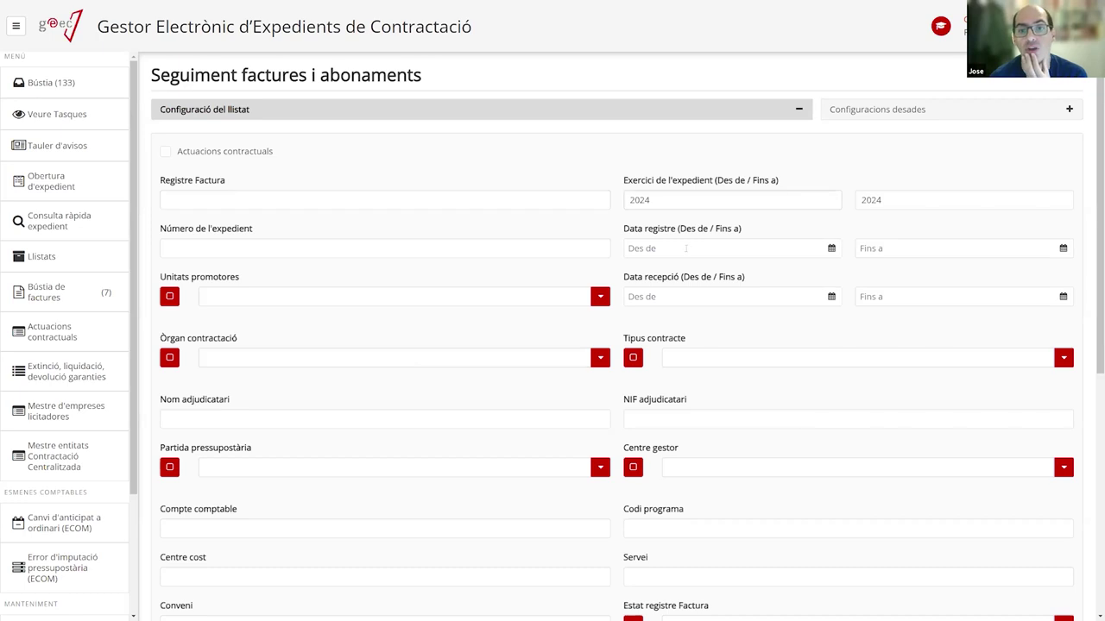
pyautogui.click(270, 200)
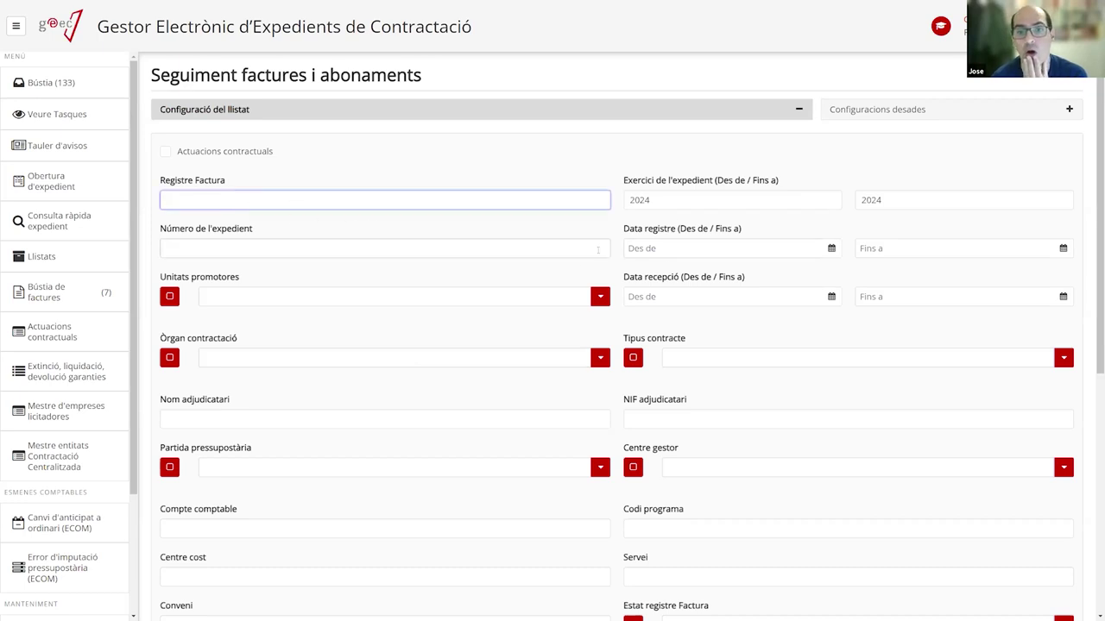
pyautogui.scroll(-2, 360, 180)
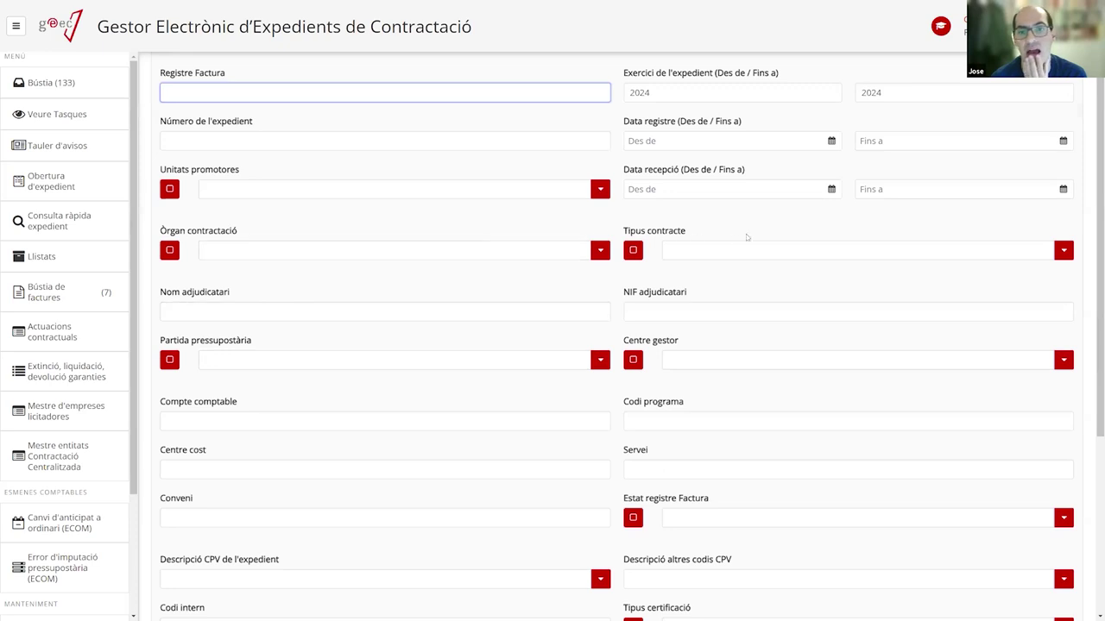
pyautogui.scroll(-5, 387, 264)
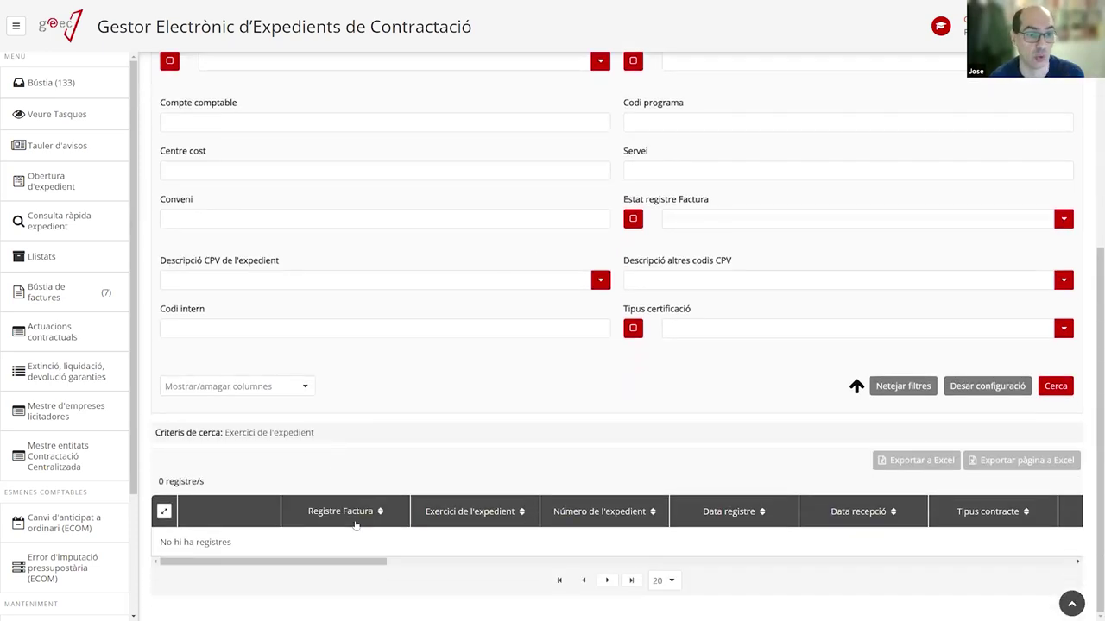
pyautogui.scroll(3, 413, 408)
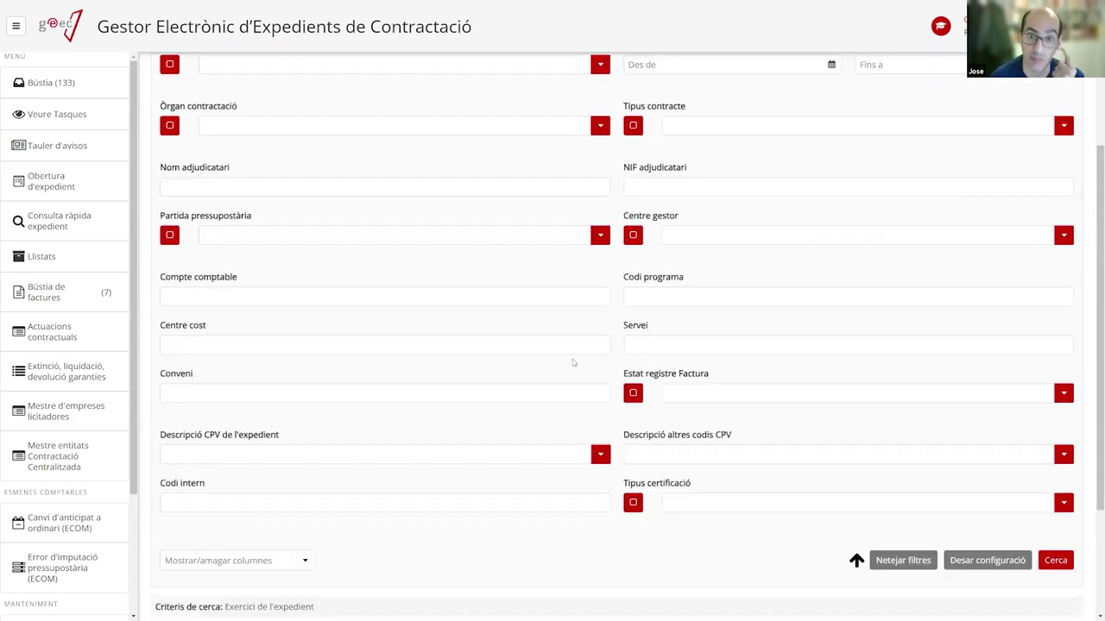
pyautogui.scroll(4, 572, 363)
pyautogui.scroll(-6, 619, 384)
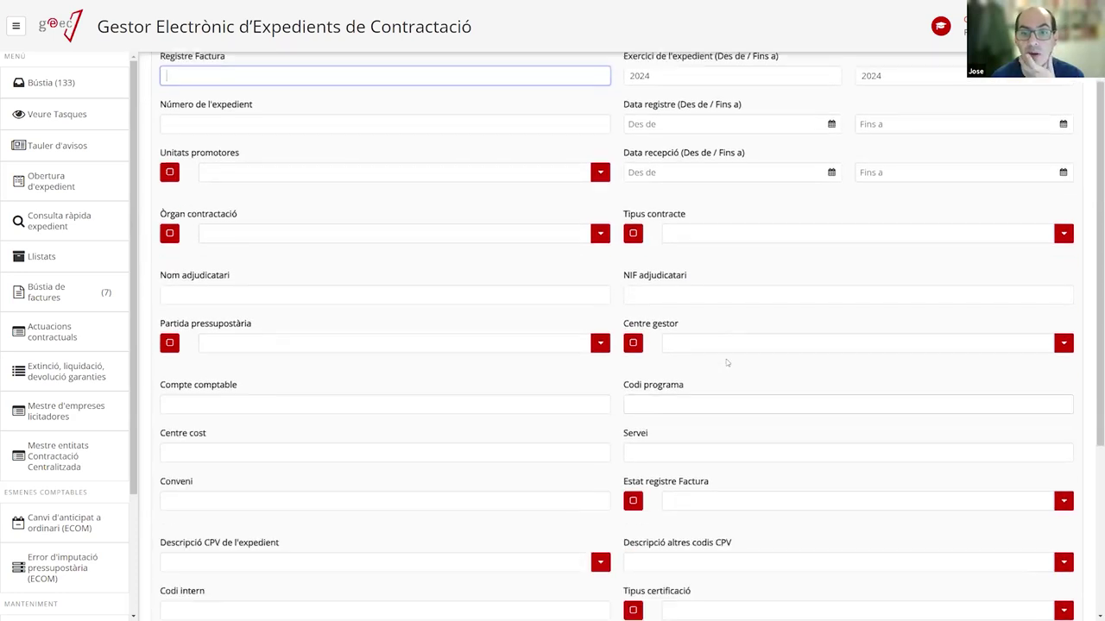
pyautogui.scroll(6, 616, 392)
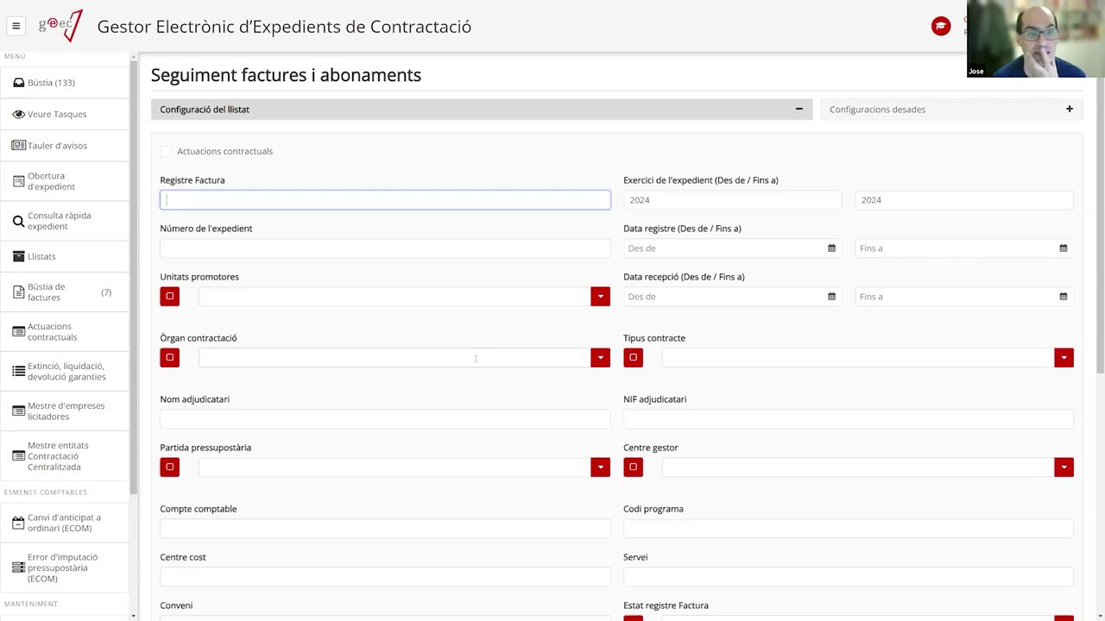
pyautogui.scroll(-6, 474, 358)
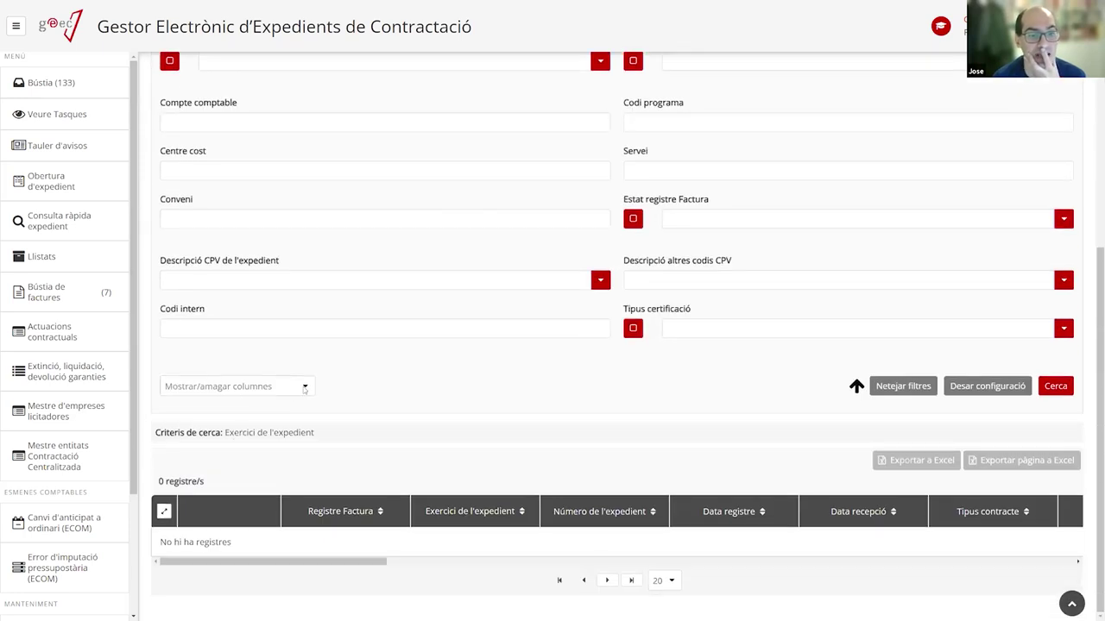
# Show the Data pagament and Data comptabilització columns, then go back to Llistats.
pyautogui.click(303, 390)
pyautogui.scroll(-3, 313, 457)
pyautogui.moveTo(312, 464); pyautogui.dragTo(312, 523)
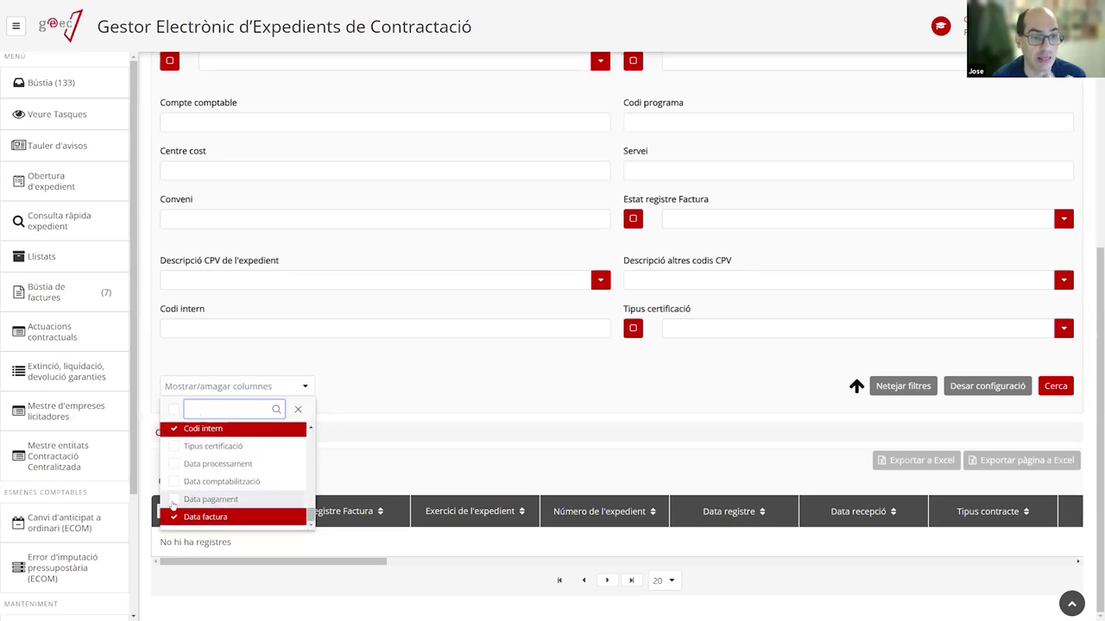
pyautogui.click(173, 501)
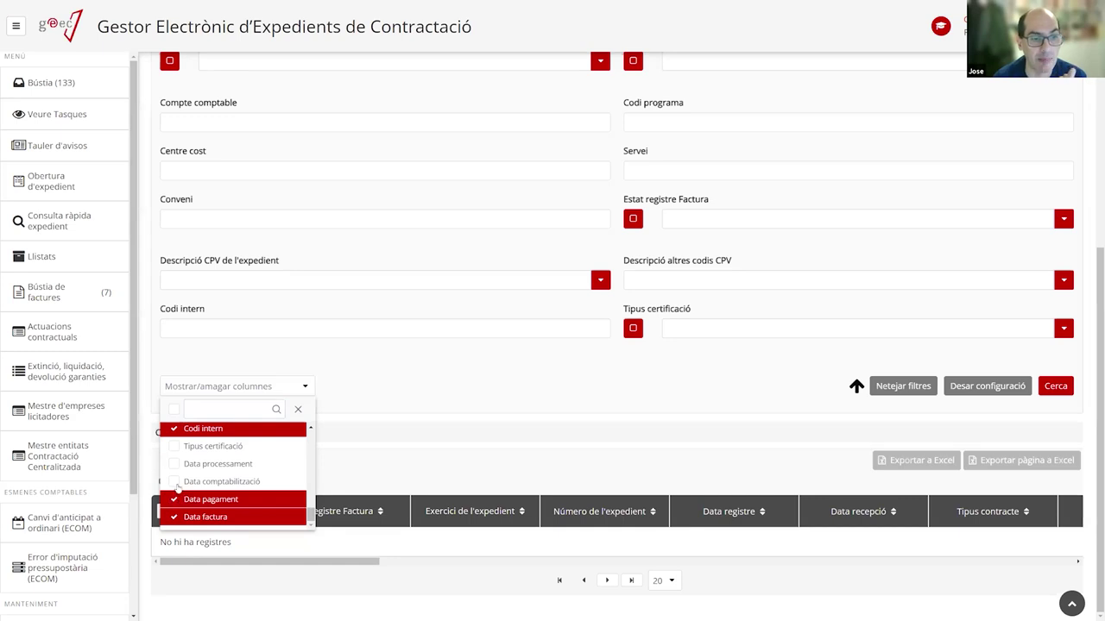
pyautogui.click(178, 487)
pyautogui.moveTo(312, 518); pyautogui.dragTo(312, 511)
pyautogui.scroll(-2, 312, 512)
pyautogui.scroll(8, 311, 512)
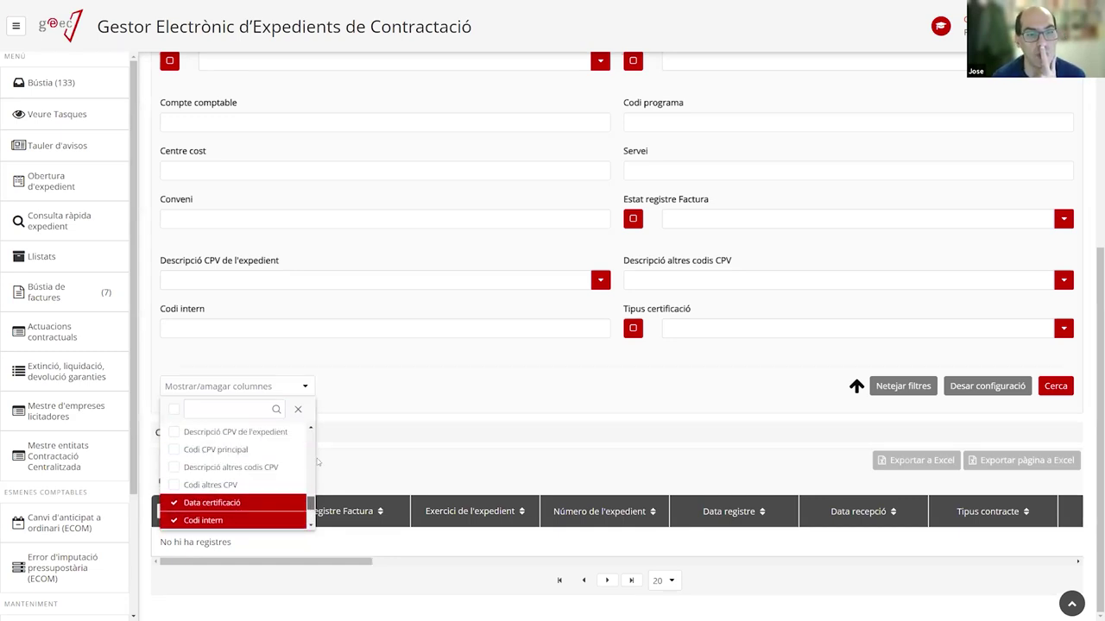
pyautogui.click(382, 374)
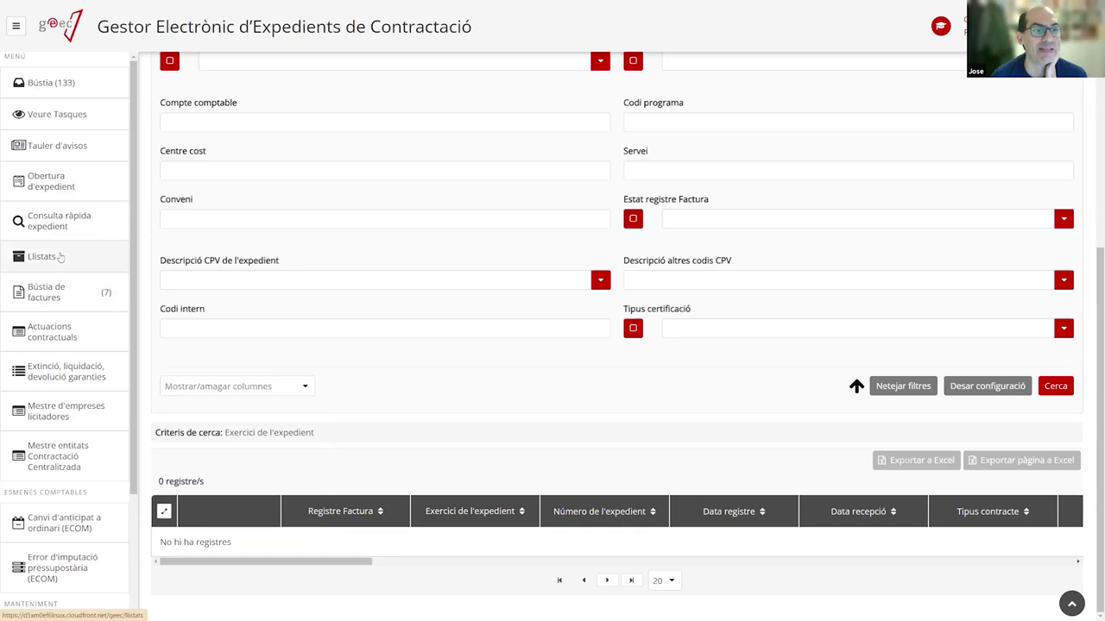
pyautogui.click(53, 256)
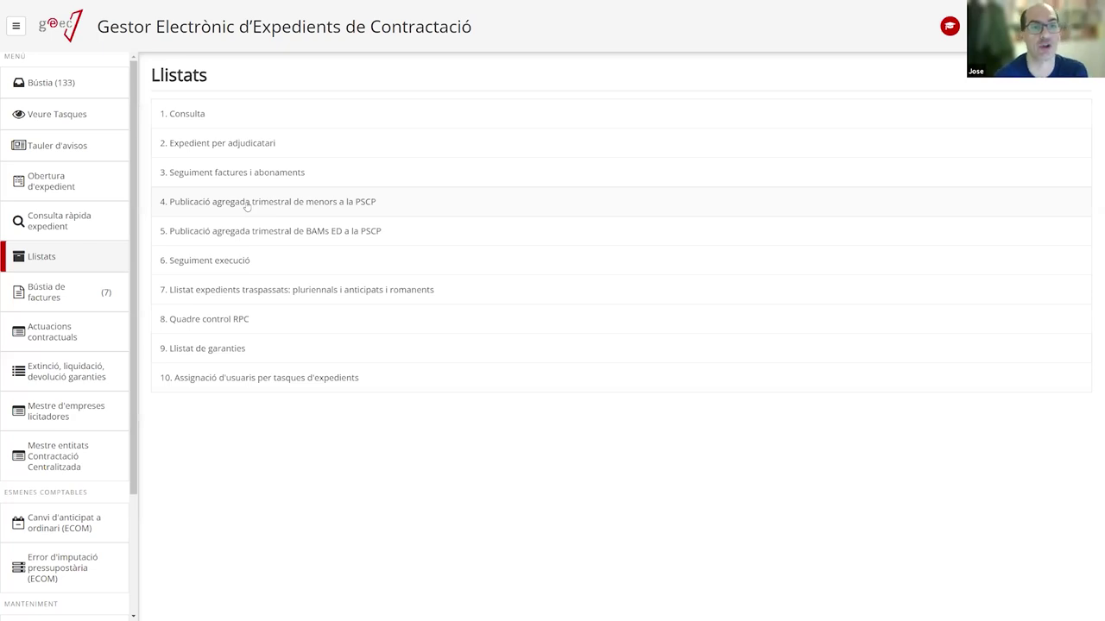
# Open the quarterly PSCP minors report and set the award-date start to 01/01/2024.
pyautogui.click(247, 203)
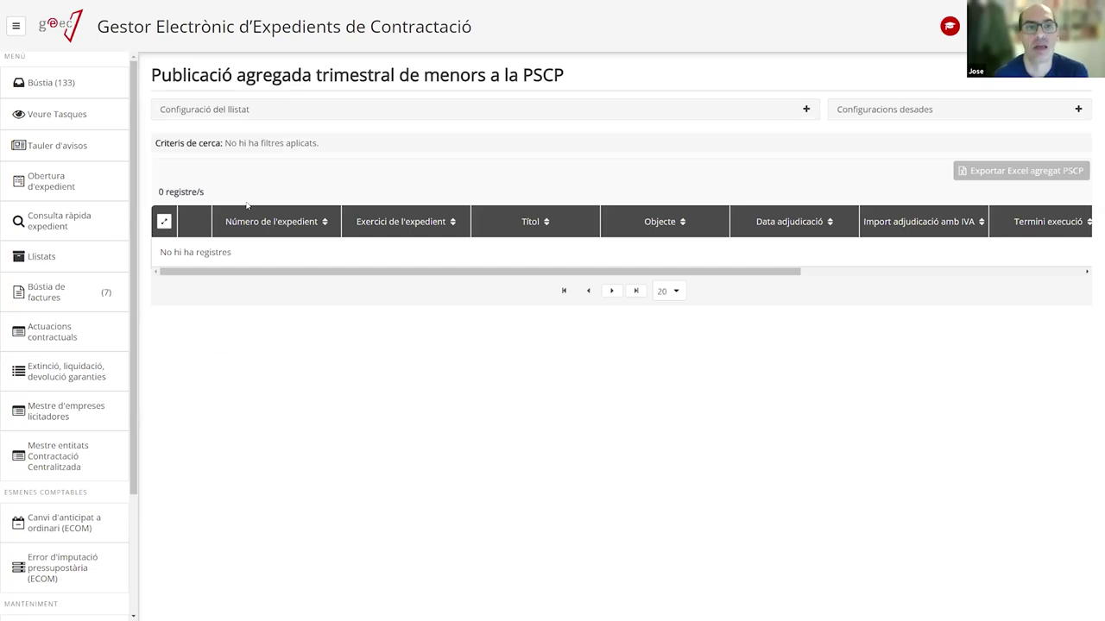
pyautogui.click(239, 110)
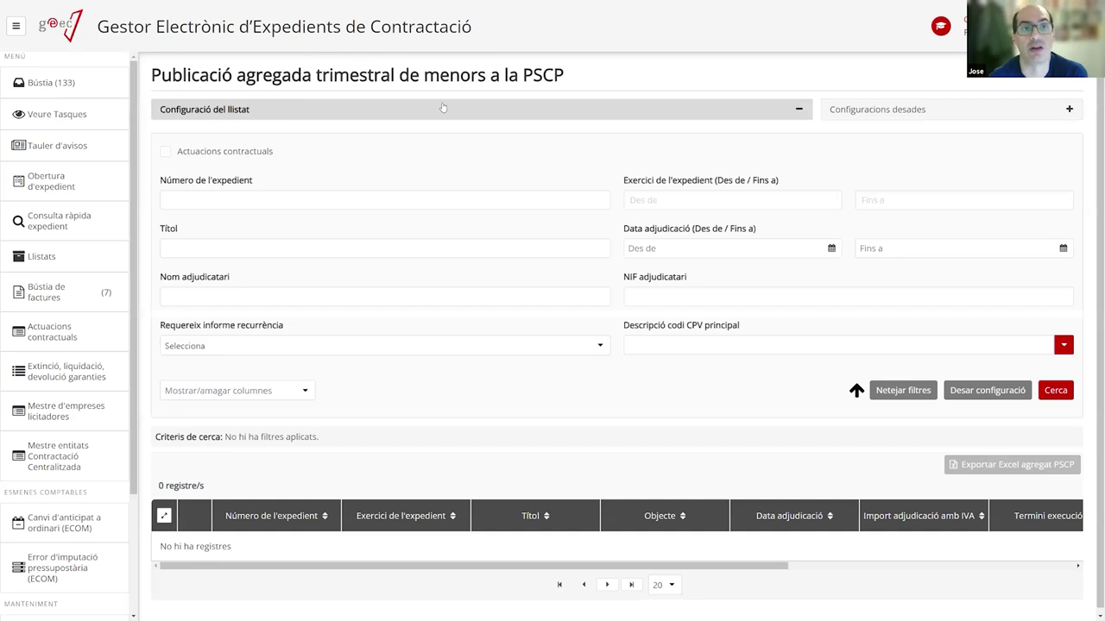
pyautogui.click(658, 246)
pyautogui.click(640, 277)
pyautogui.click(640, 277)
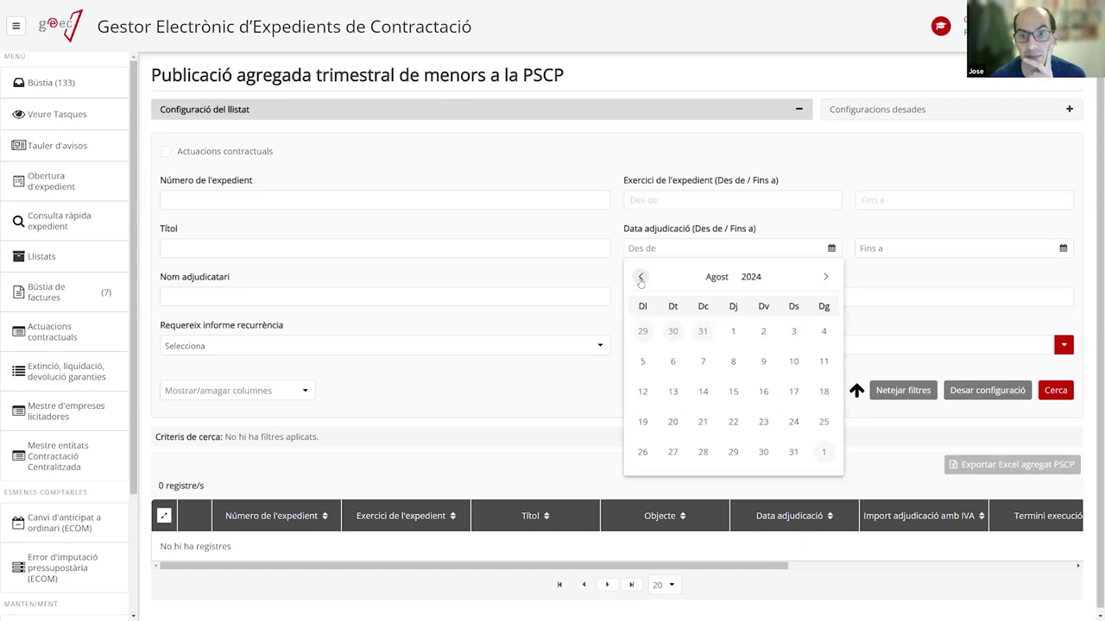
pyautogui.click(641, 277)
pyautogui.click(641, 277)
pyautogui.click(640, 277)
pyautogui.click(641, 277)
pyautogui.click(640, 277)
pyautogui.click(641, 277)
pyautogui.click(640, 277)
pyautogui.click(640, 277)
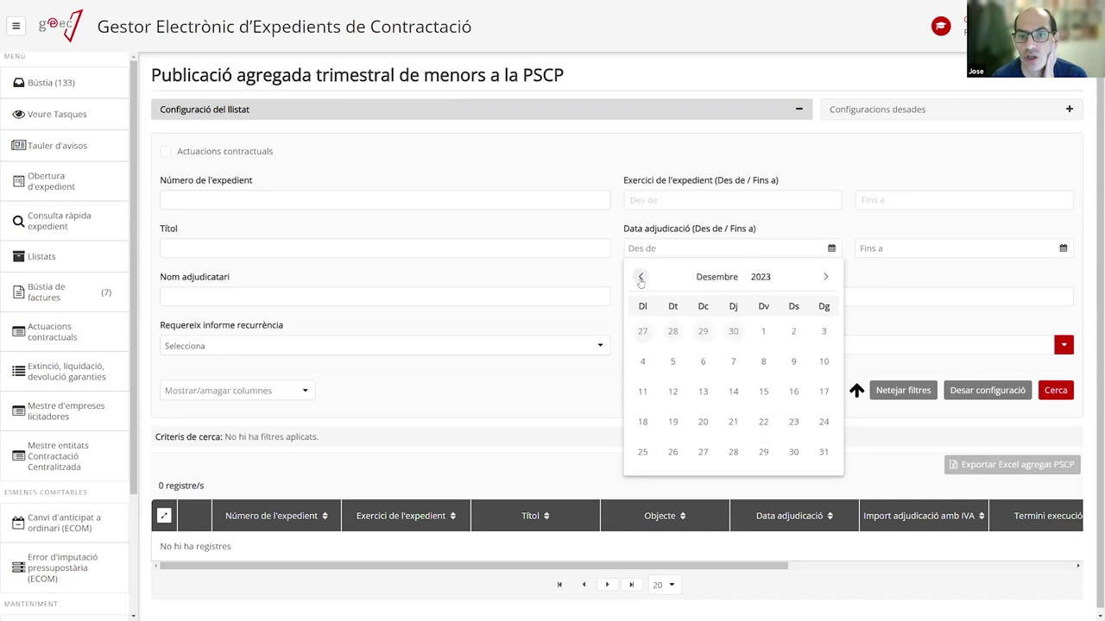
pyautogui.click(825, 277)
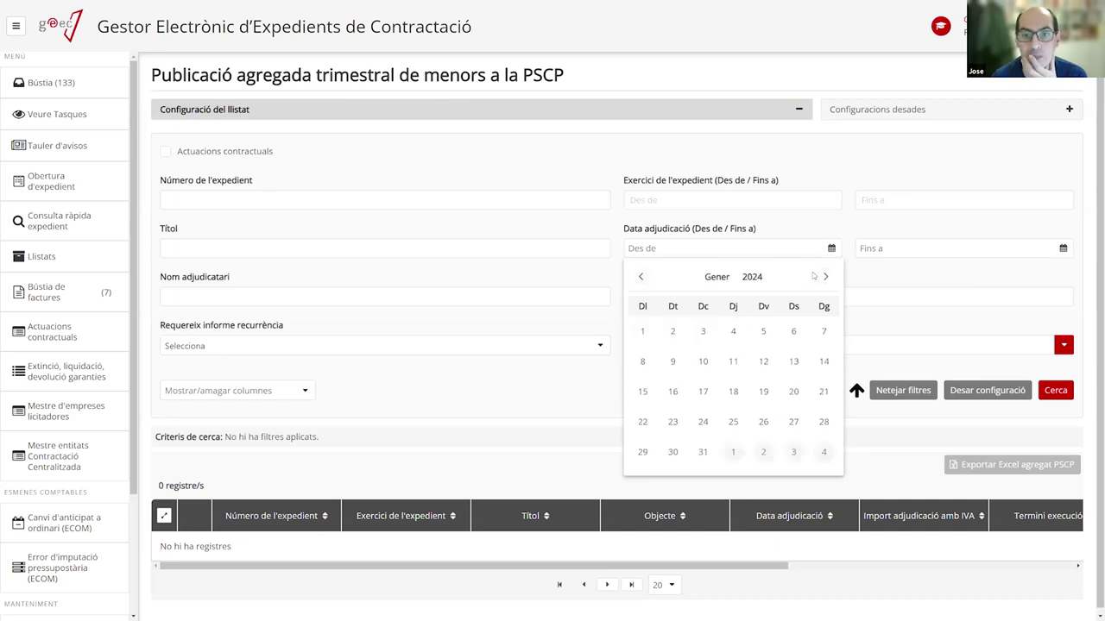
pyautogui.click(642, 335)
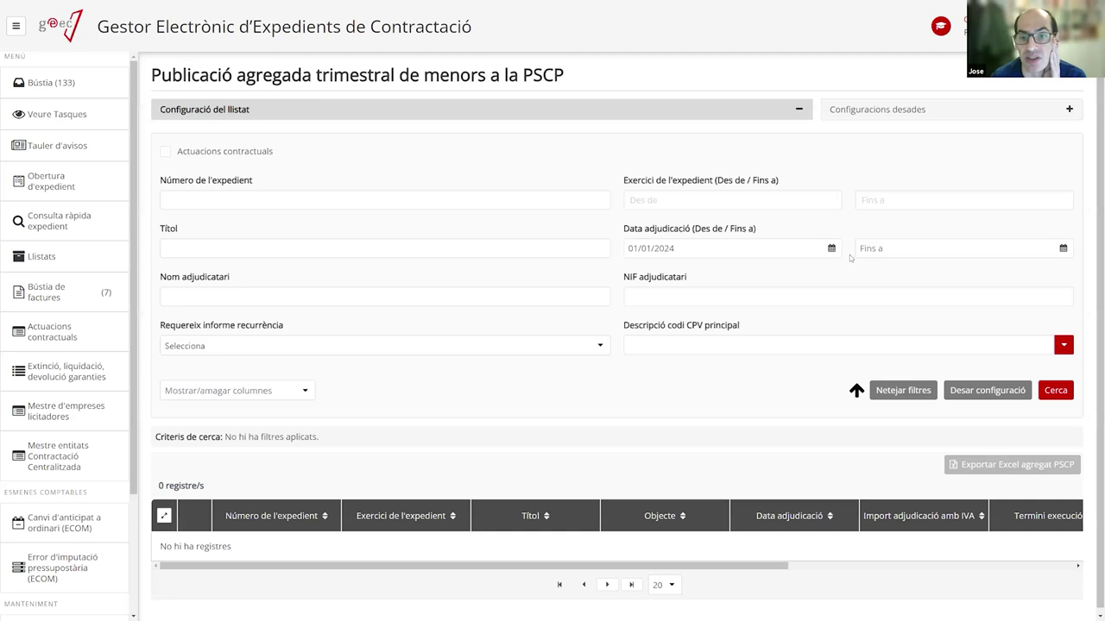
# Set the award-date end to 31/03/2024 and run the search.
pyautogui.click(1063, 248)
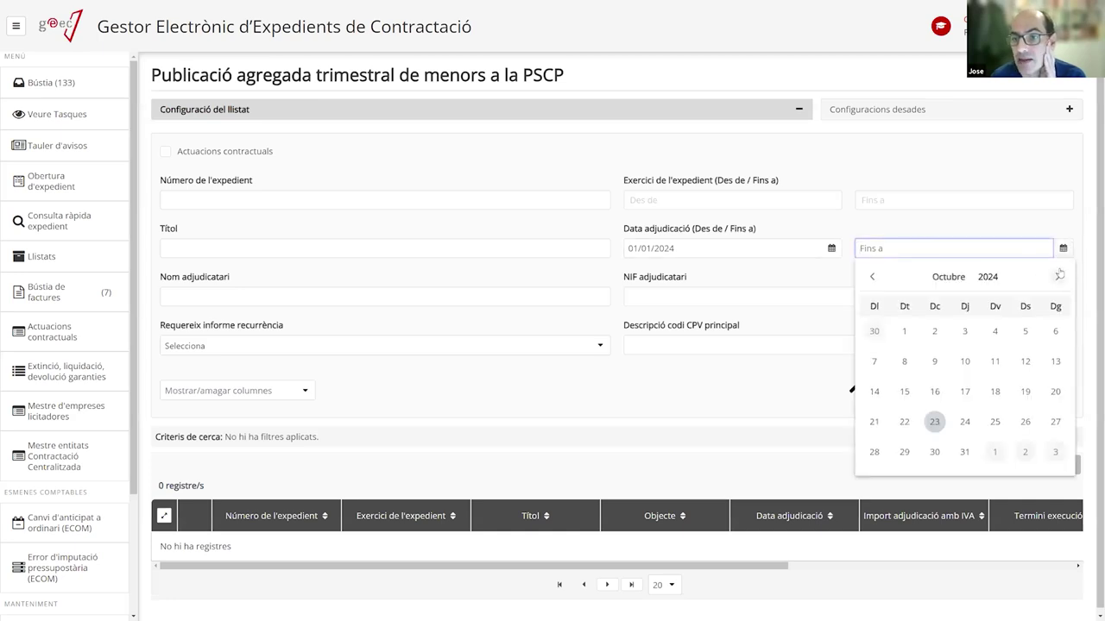
pyautogui.click(1059, 275)
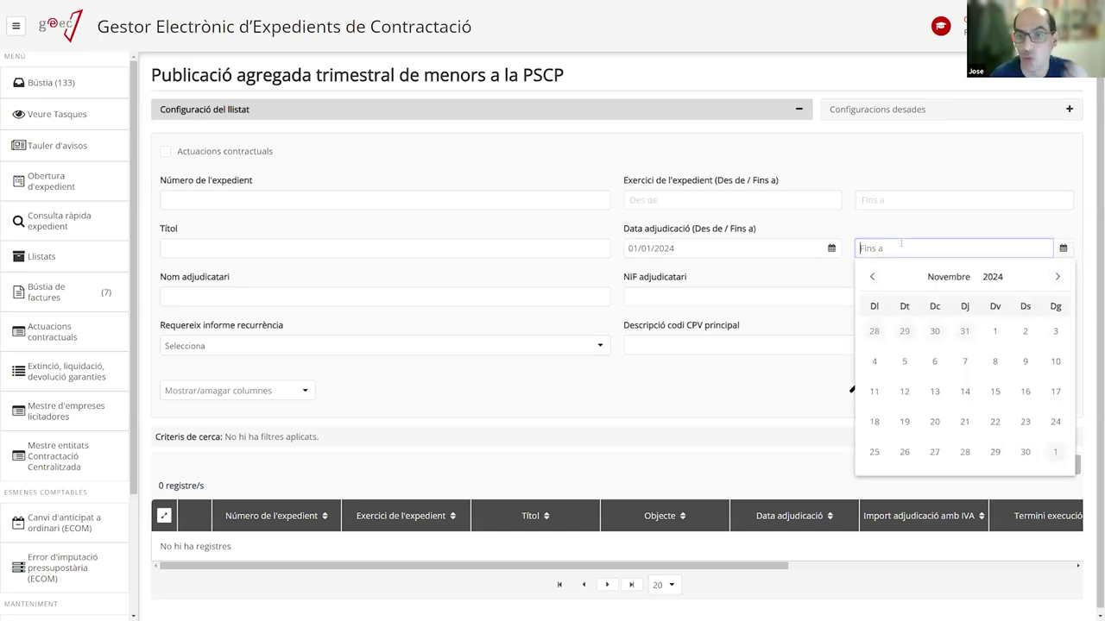
pyautogui.write('312')
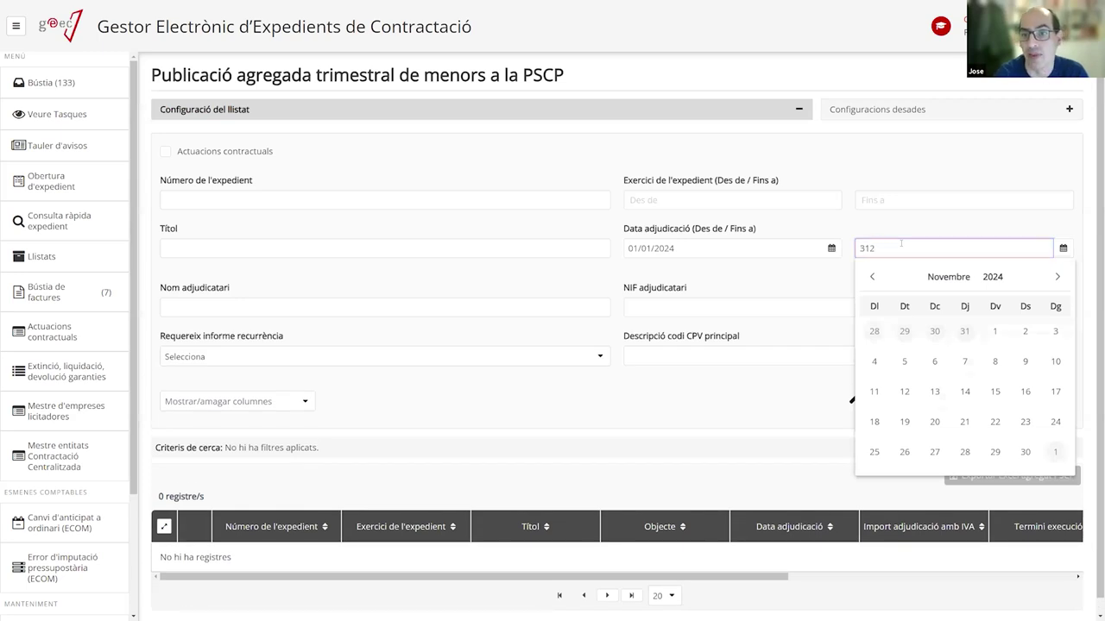
pyautogui.press('BackSpace')
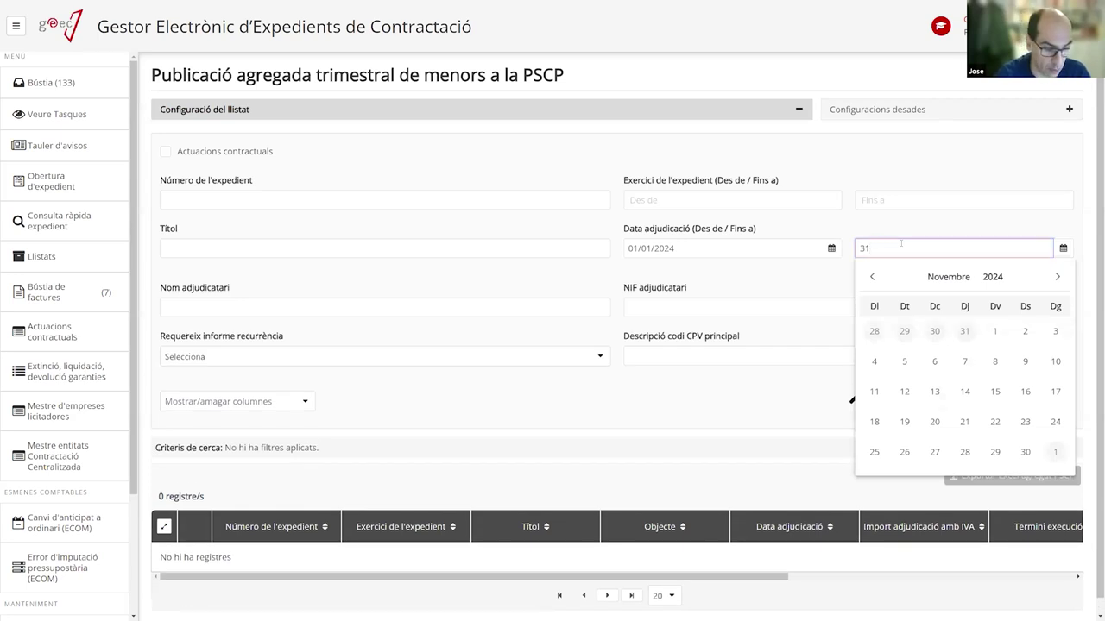
pyautogui.write('/03/2024')
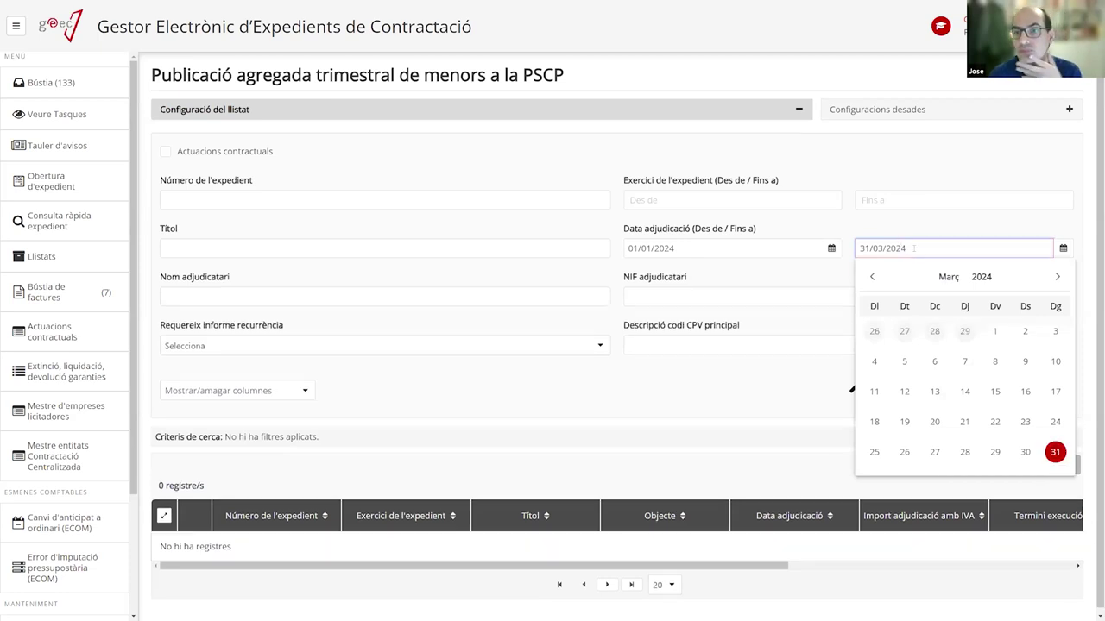
pyautogui.click(931, 230)
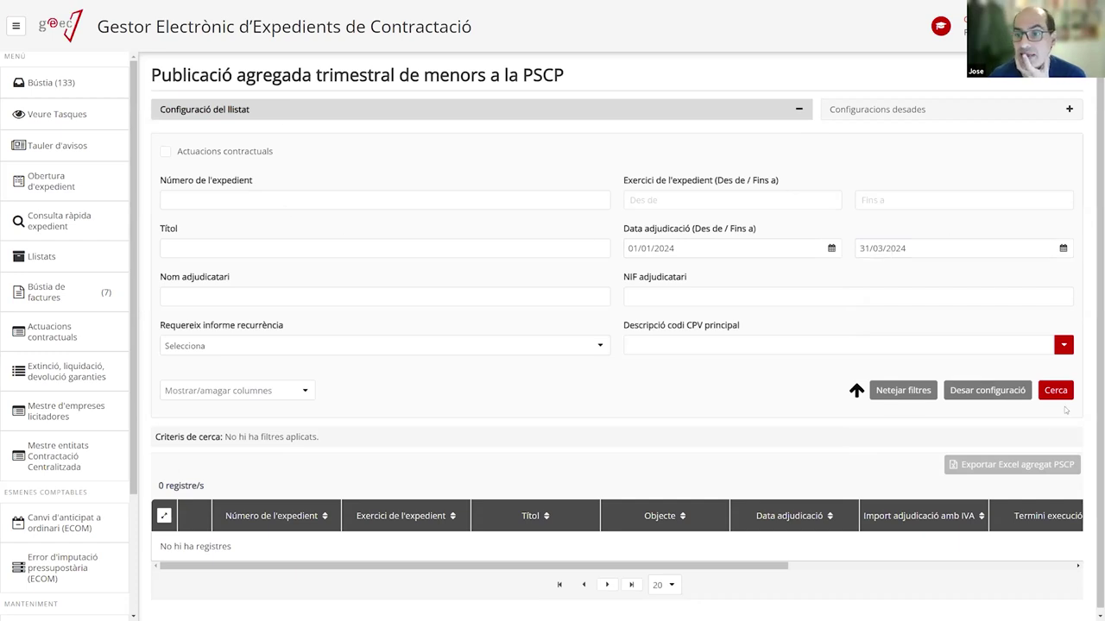
pyautogui.click(1057, 393)
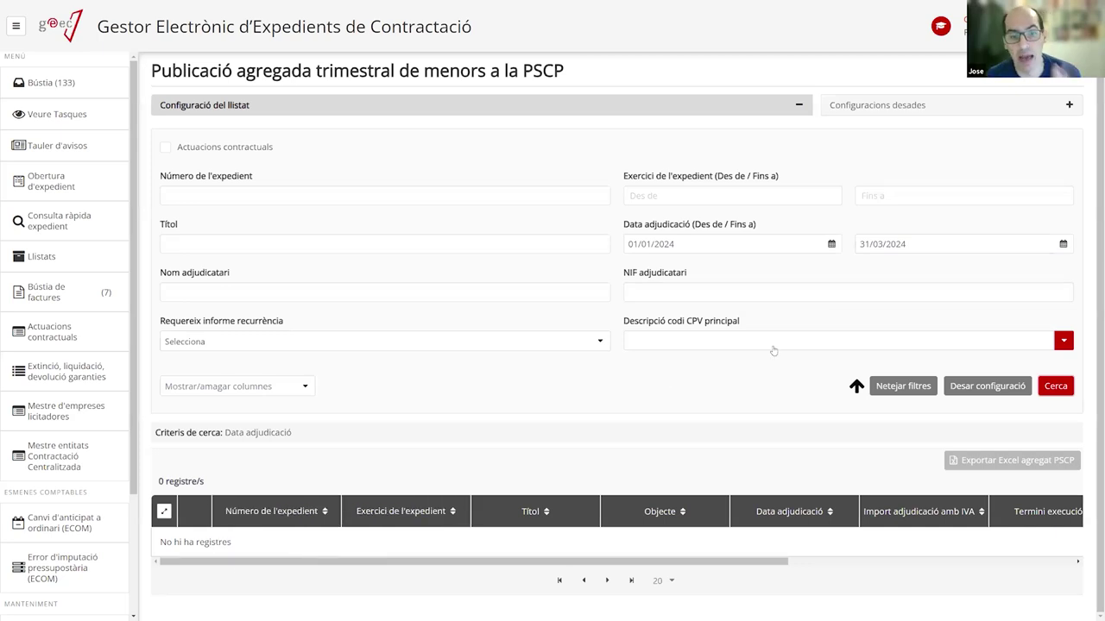
# Change the Data adjudicació range to 01/01/2023–31/03/2023 and search, listing 8 minor contracts.
pyautogui.click(699, 247)
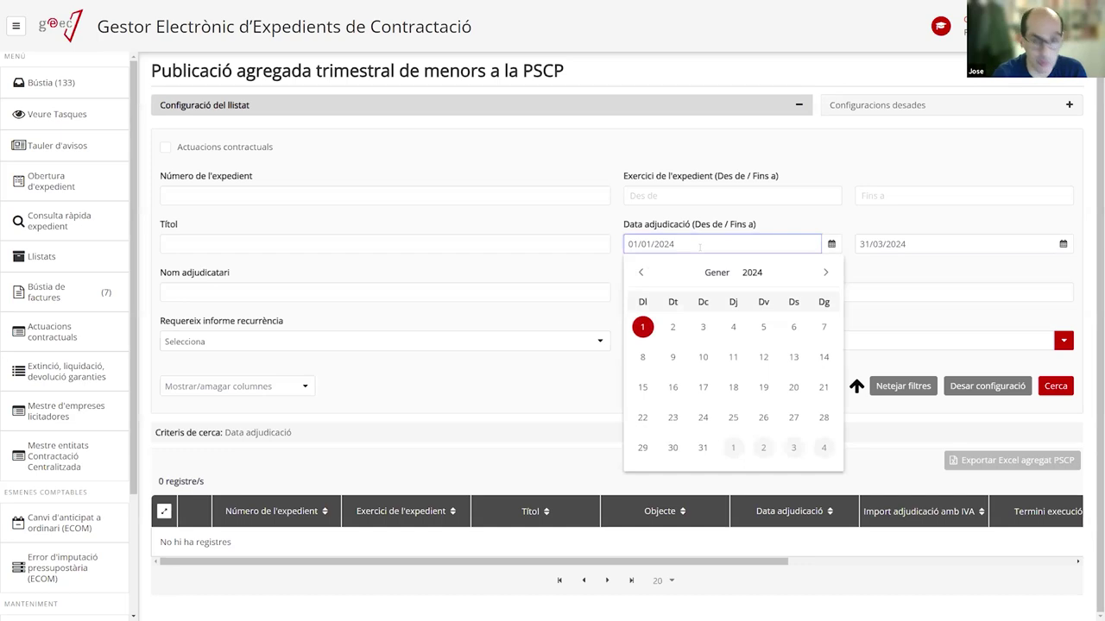
pyautogui.press('BackSpace')
pyautogui.write('3')
pyautogui.click(930, 244)
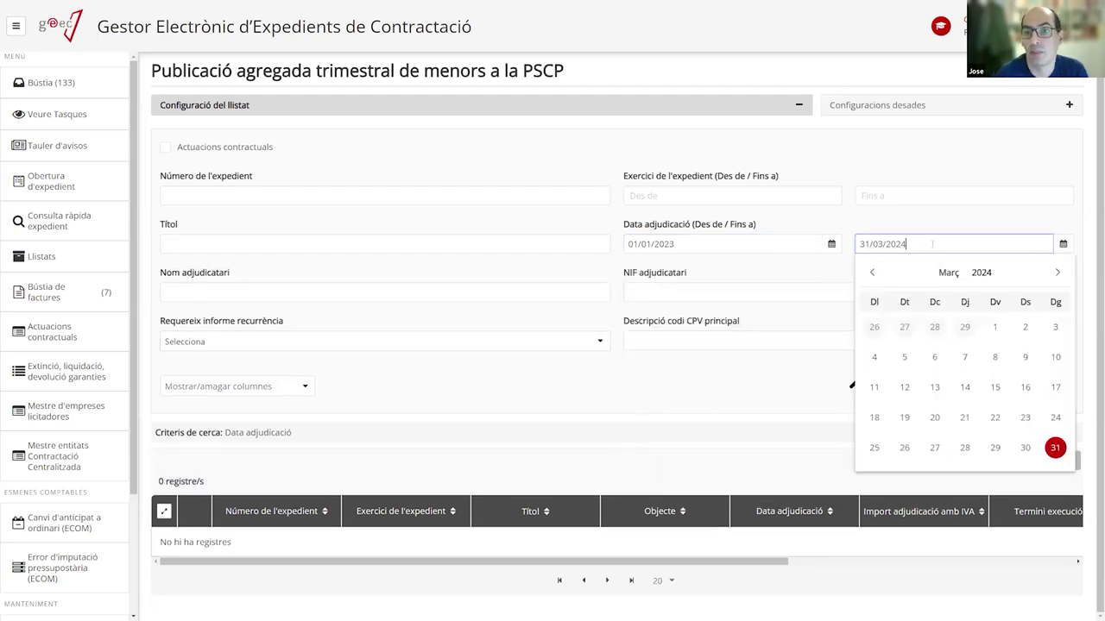
pyautogui.press('BackSpace')
pyautogui.write('3')
pyautogui.press('Return')
pyautogui.scroll(-3, 827, 361)
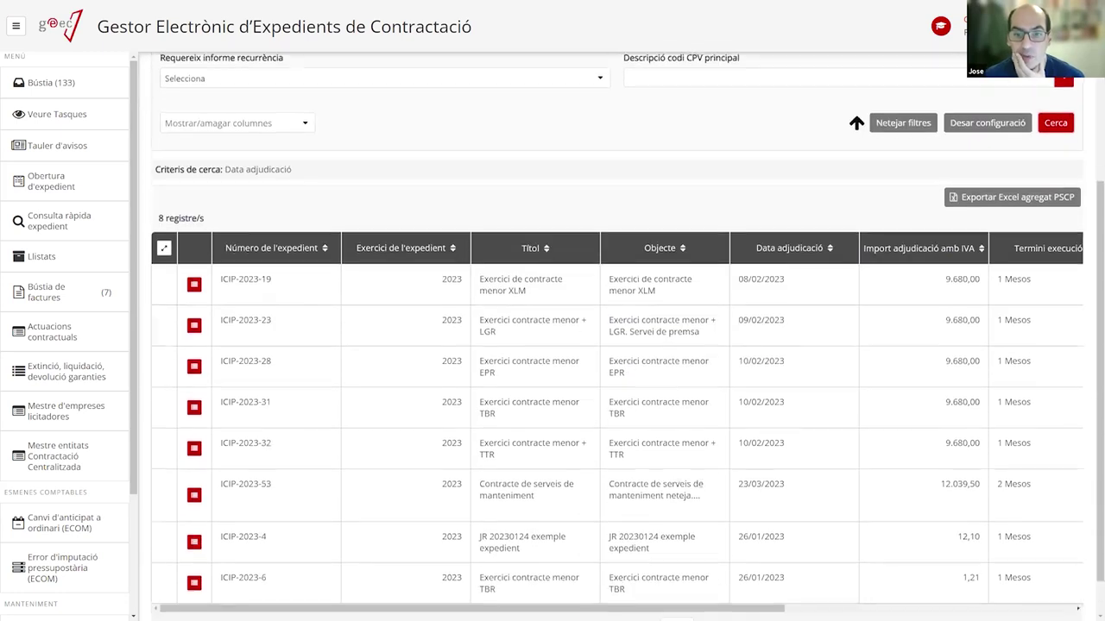
pyautogui.scroll(1, 673, 458)
pyautogui.scroll(1, 673, 458)
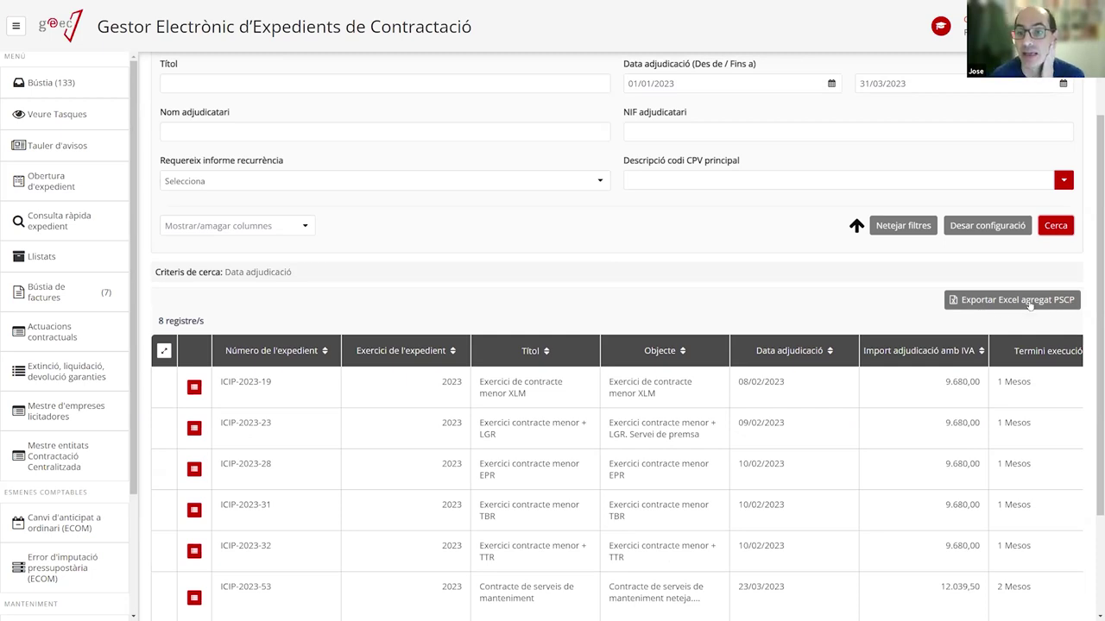
# Export the 8 Q1 2023 contracts with Exportar Excel agregat PSCP, review the workbook, then close Excel.
pyautogui.click(1005, 303)
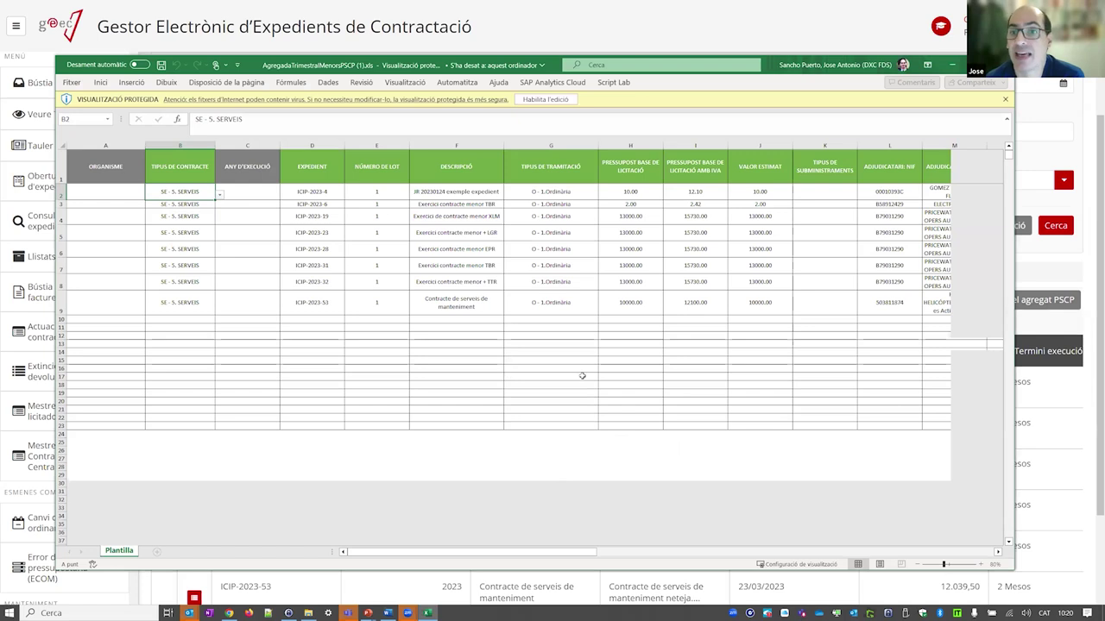
pyautogui.moveTo(522, 558)
pyautogui.mouseDown()
pyautogui.moveTo(989, 554)
pyautogui.moveTo(527, 545)
pyautogui.mouseUp()
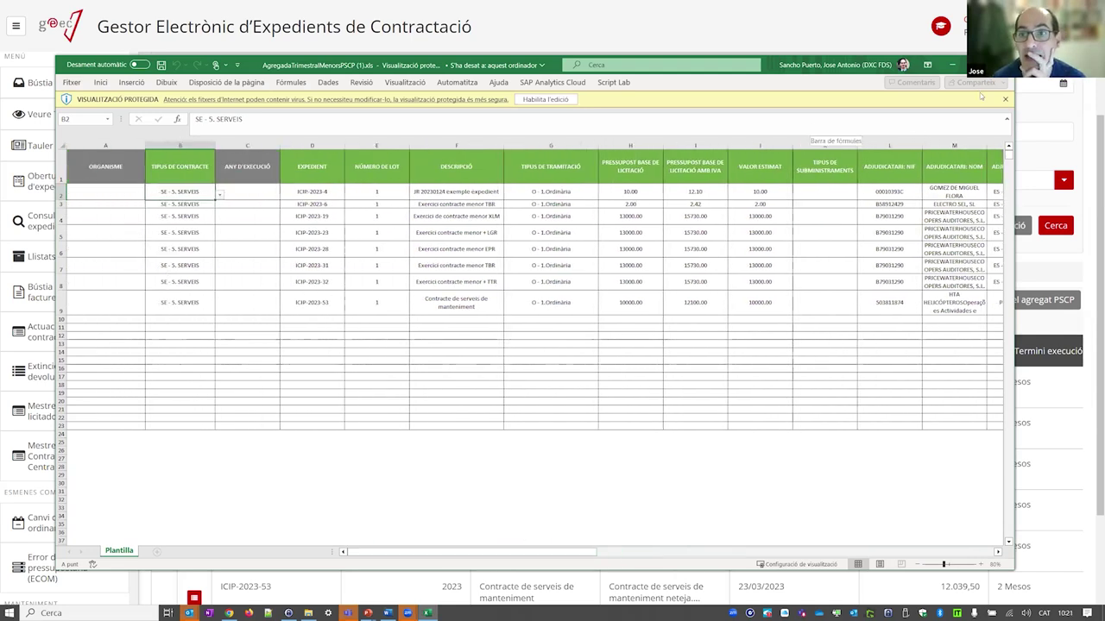
pyautogui.hotkey('alt', 'F4')
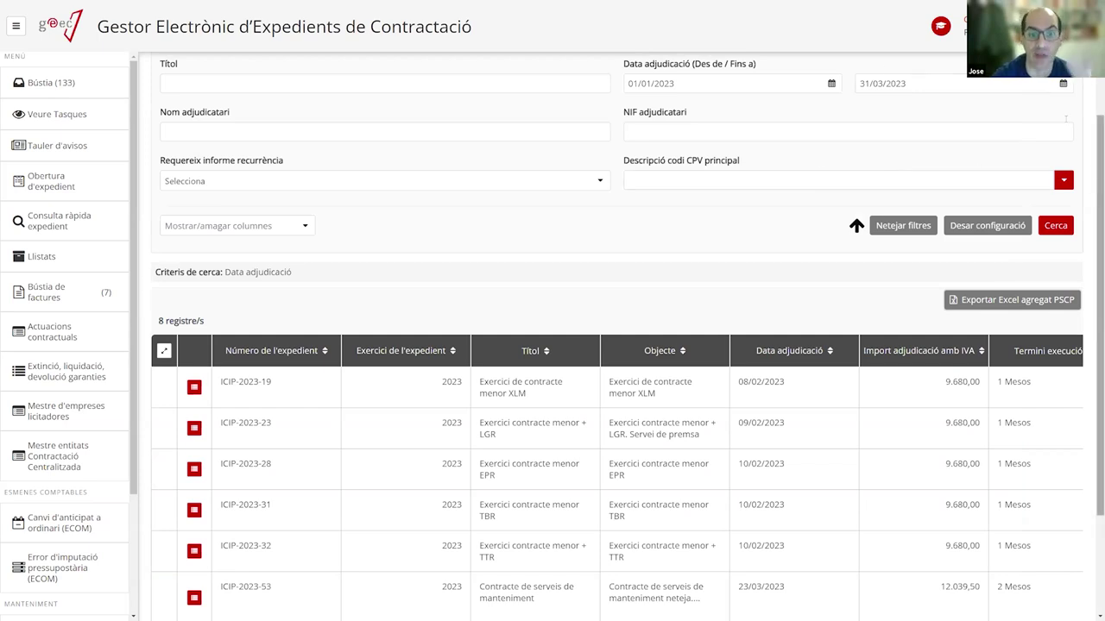
# Inspect the BAMs ED PSCP report's execution and award date filters, then open 6. Seguiment execució.
pyautogui.scroll(3, 543, 290)
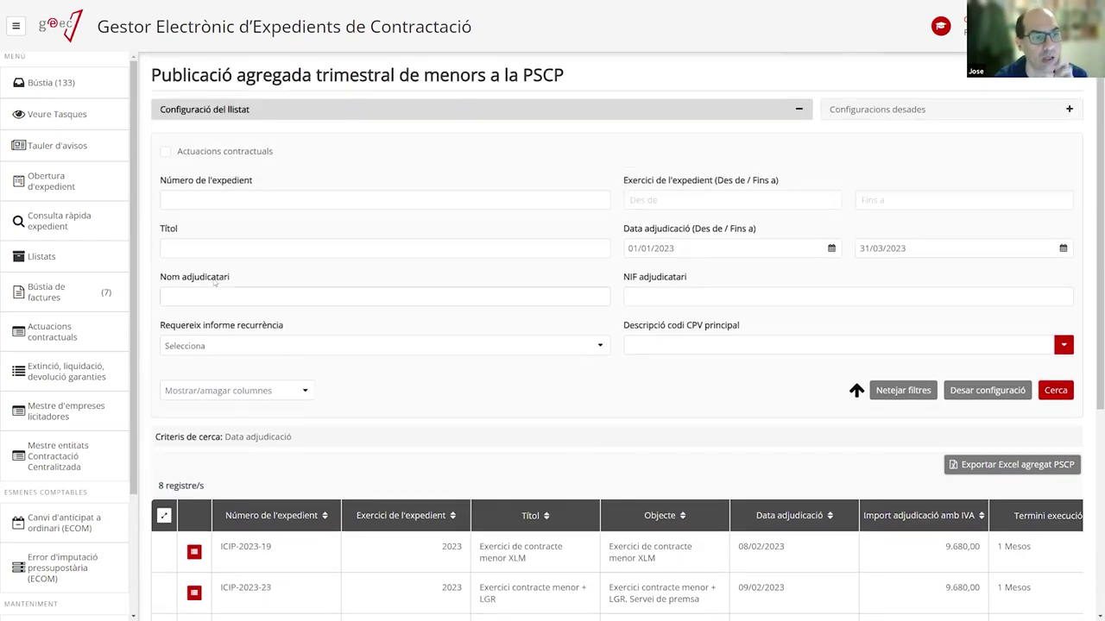
pyautogui.click(50, 263)
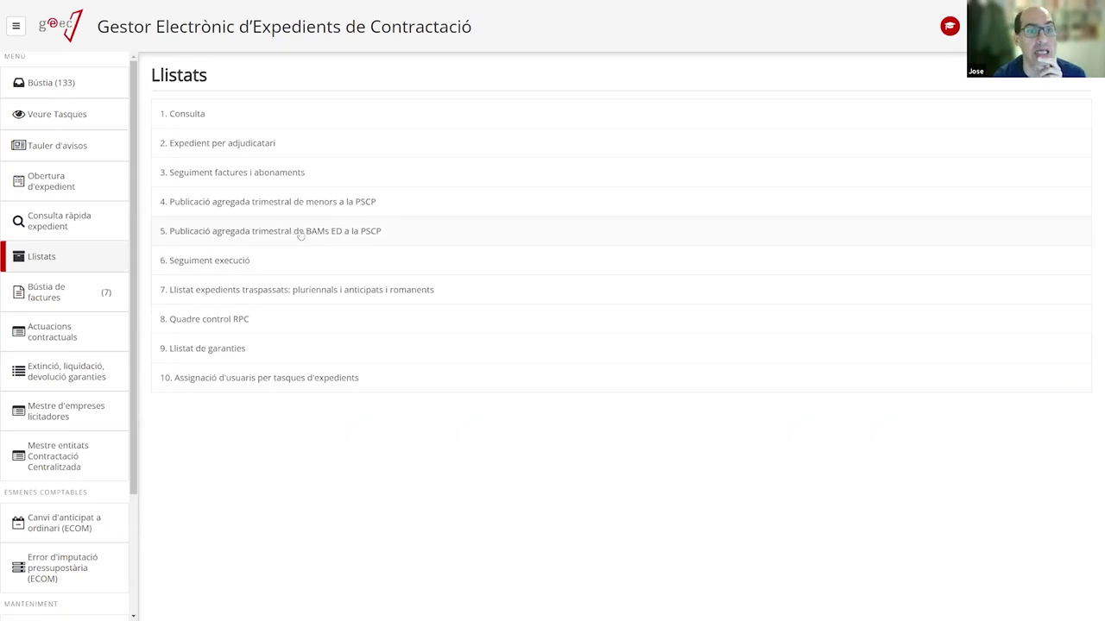
pyautogui.click(300, 233)
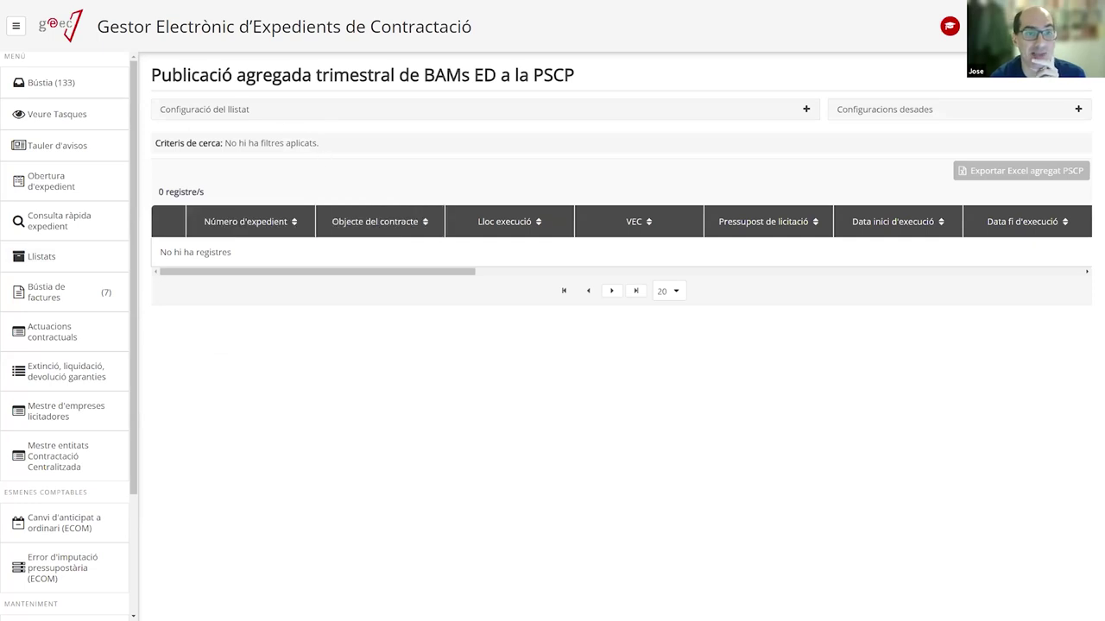
pyautogui.click(284, 115)
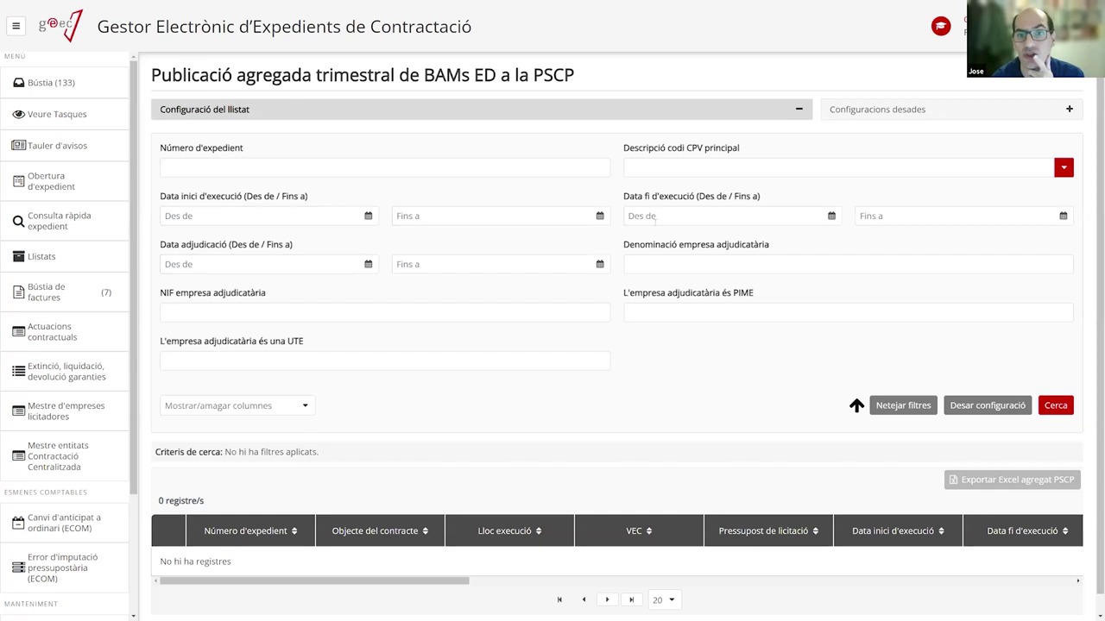
pyautogui.click(212, 218)
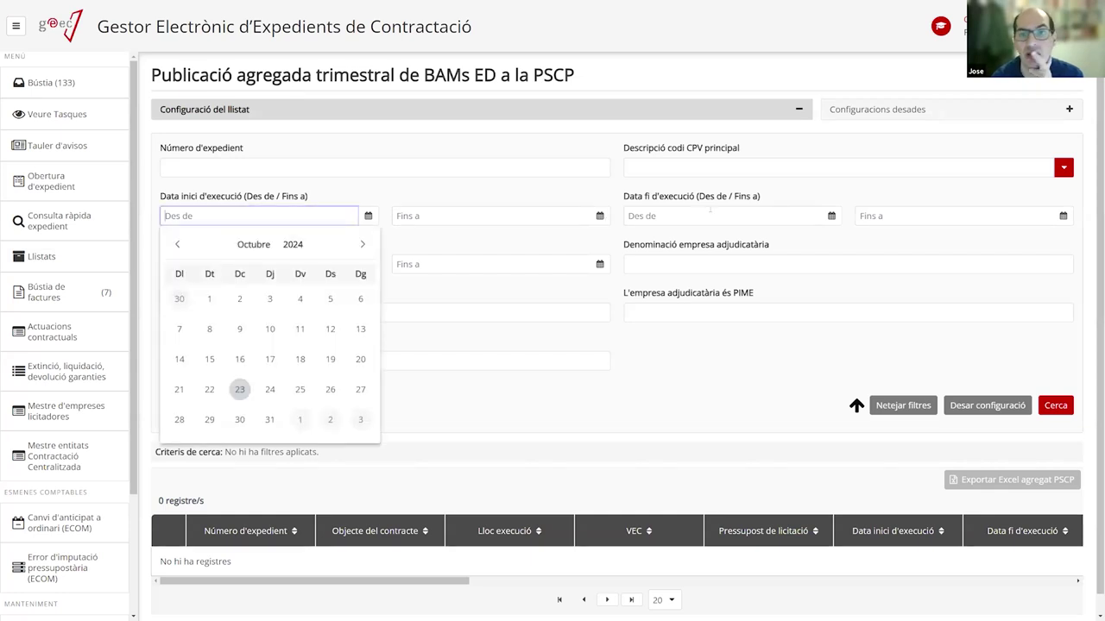
pyautogui.click(666, 215)
pyautogui.click(299, 264)
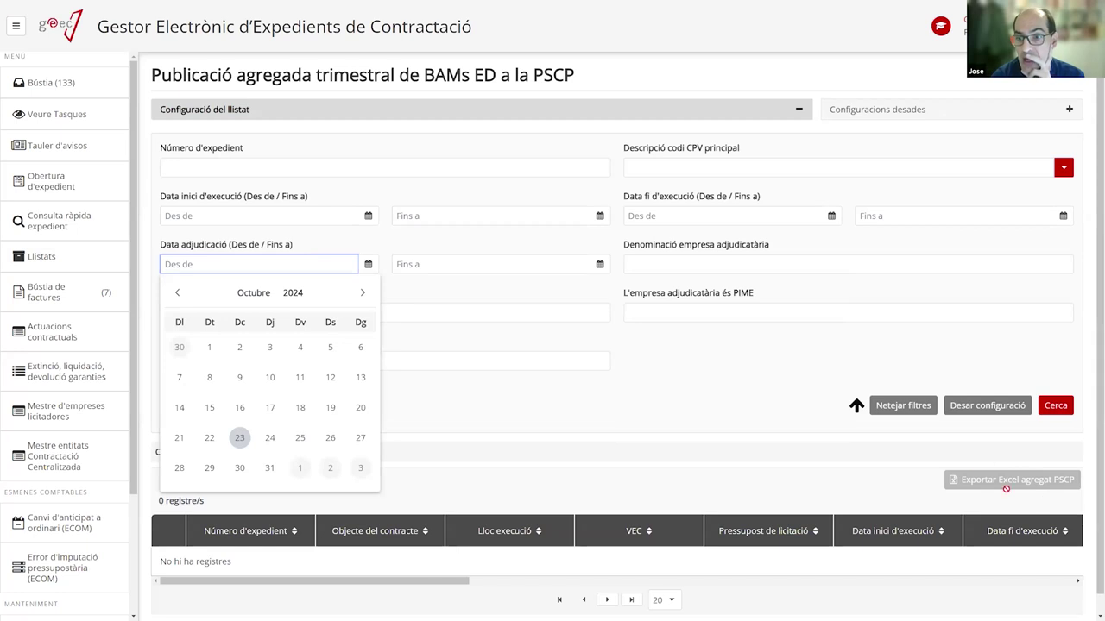
pyautogui.click(548, 383)
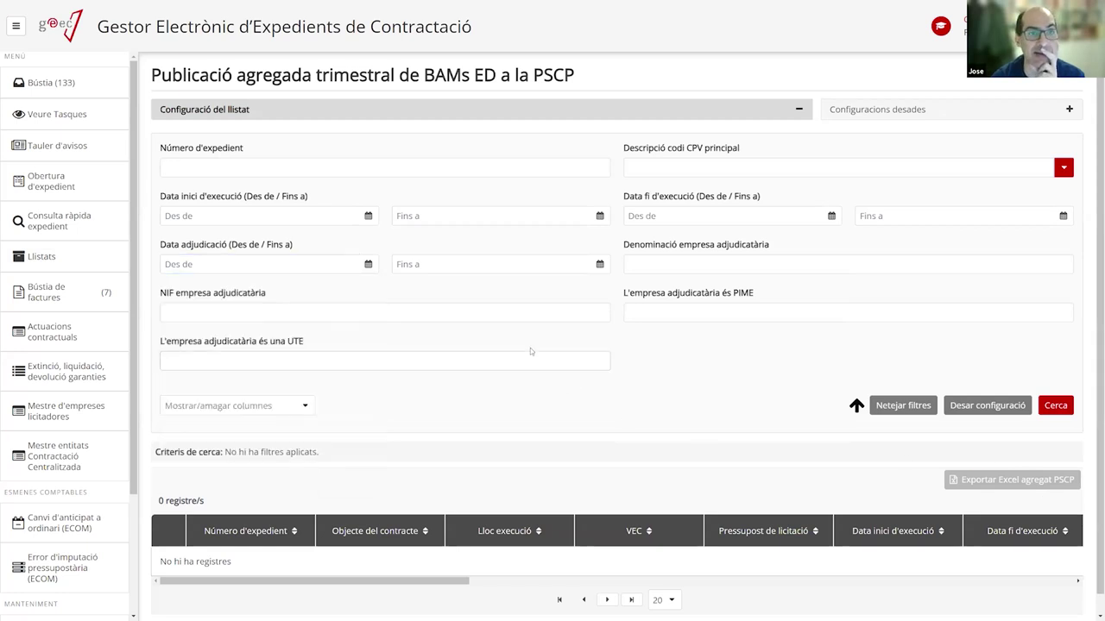
pyautogui.click(47, 262)
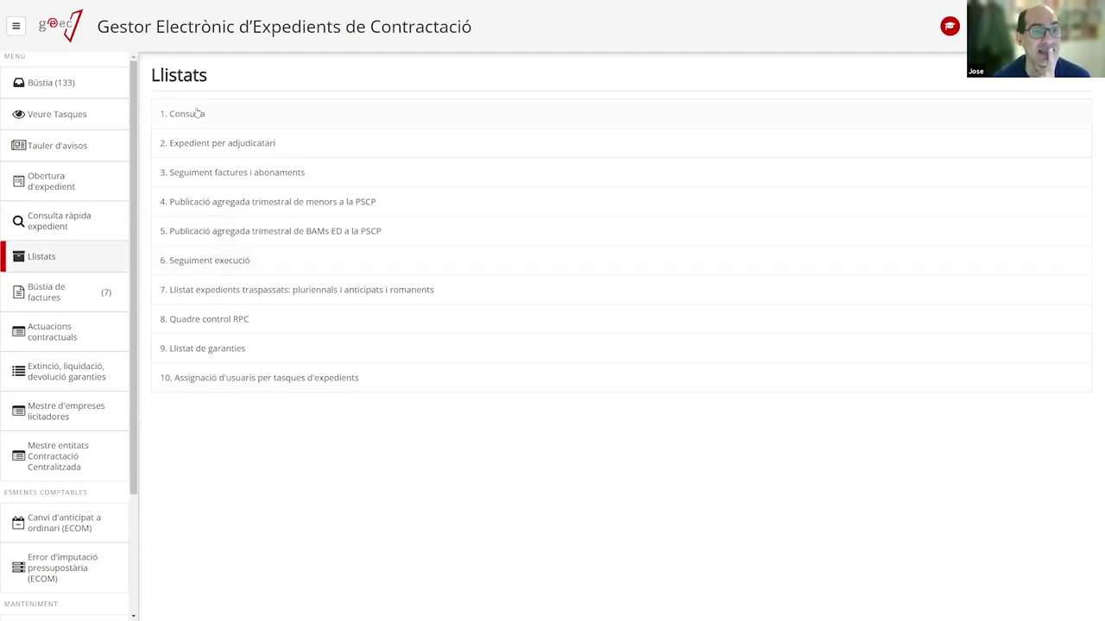
pyautogui.click(211, 259)
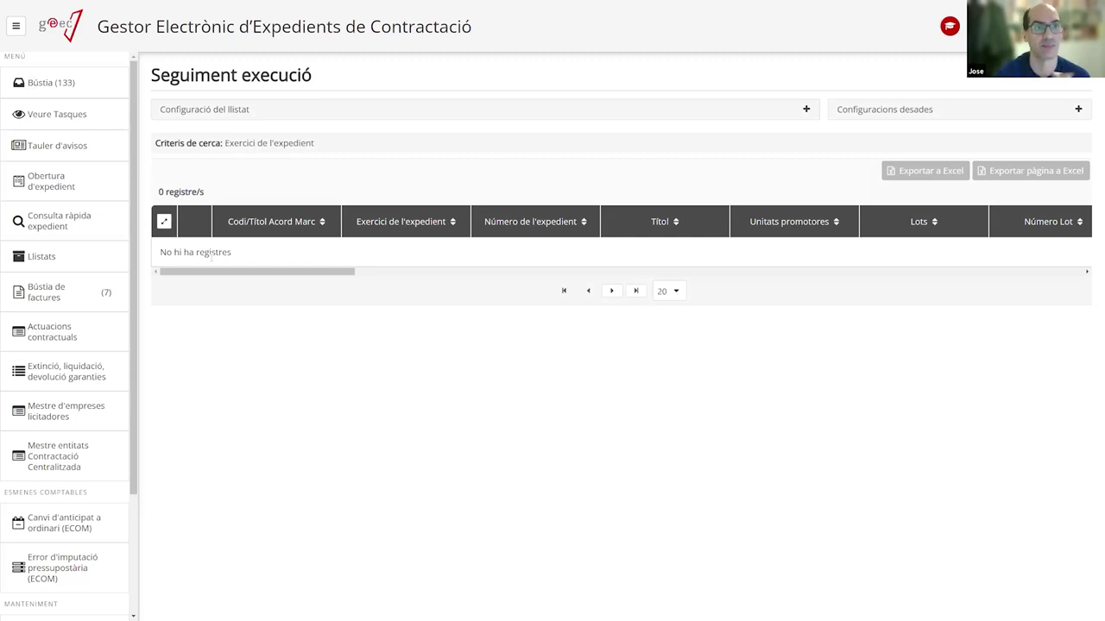
pyautogui.click(249, 113)
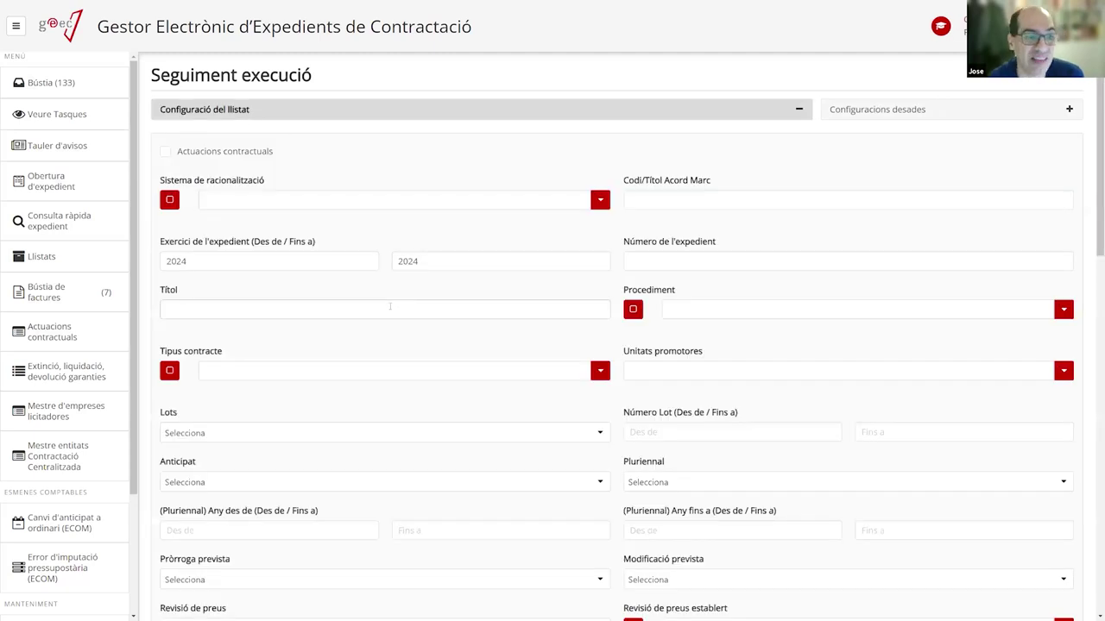
pyautogui.scroll(-5, 385, 312)
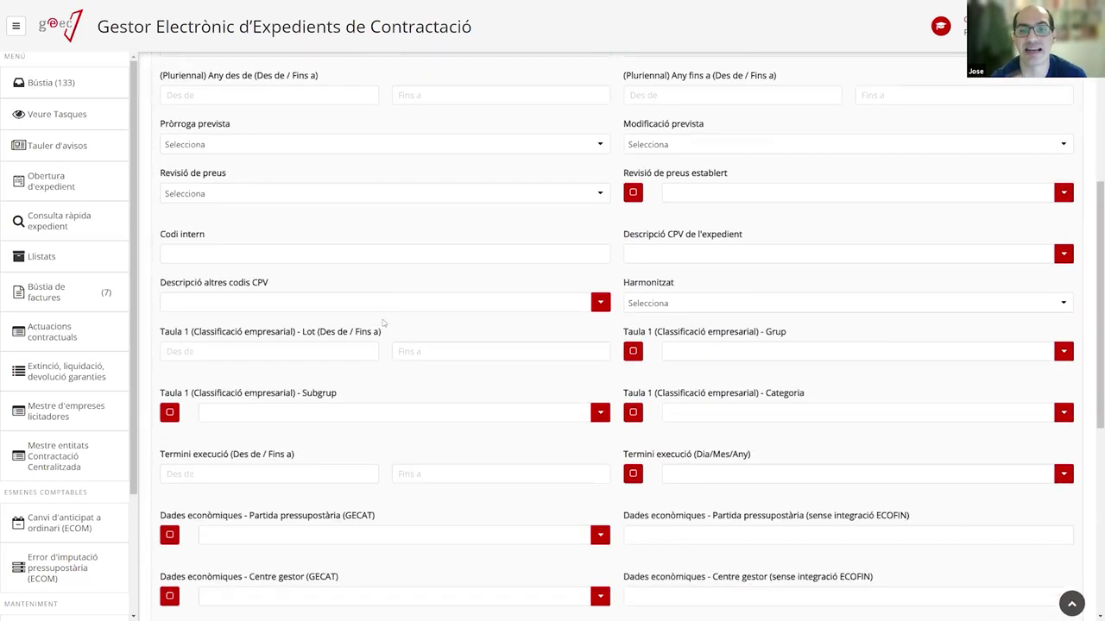
pyautogui.scroll(-3, 383, 320)
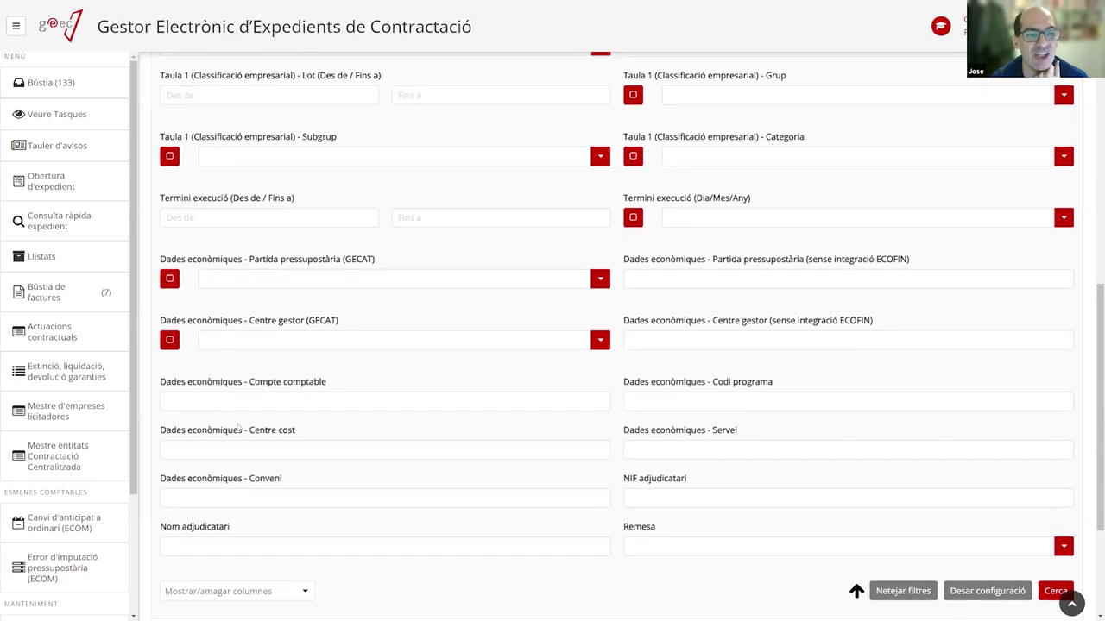
pyautogui.scroll(-2, 275, 373)
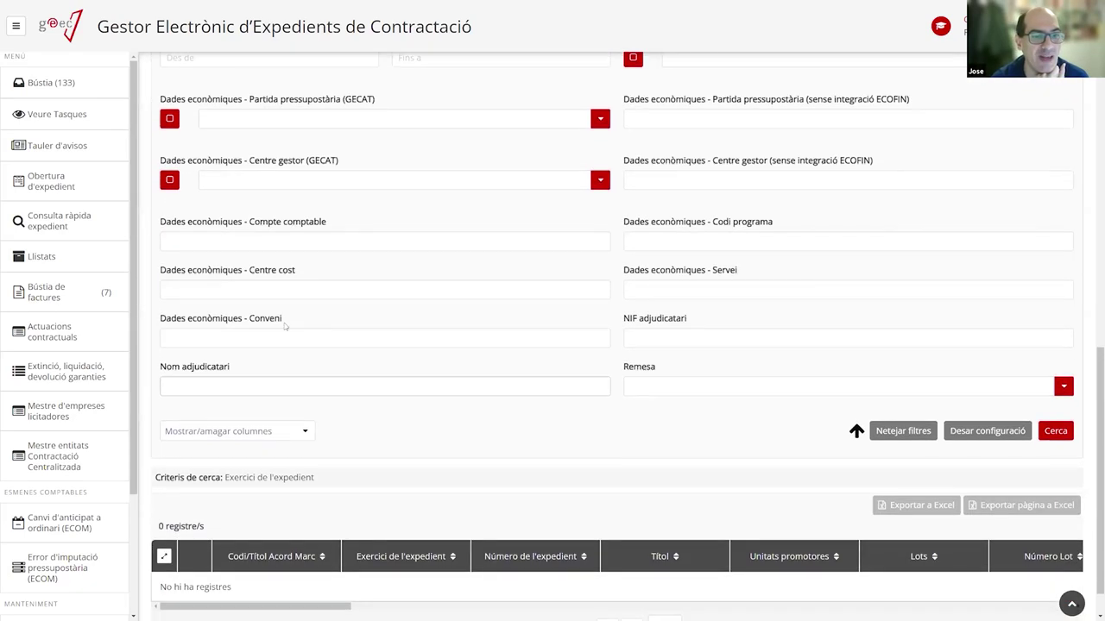
pyautogui.scroll(2, 272, 340)
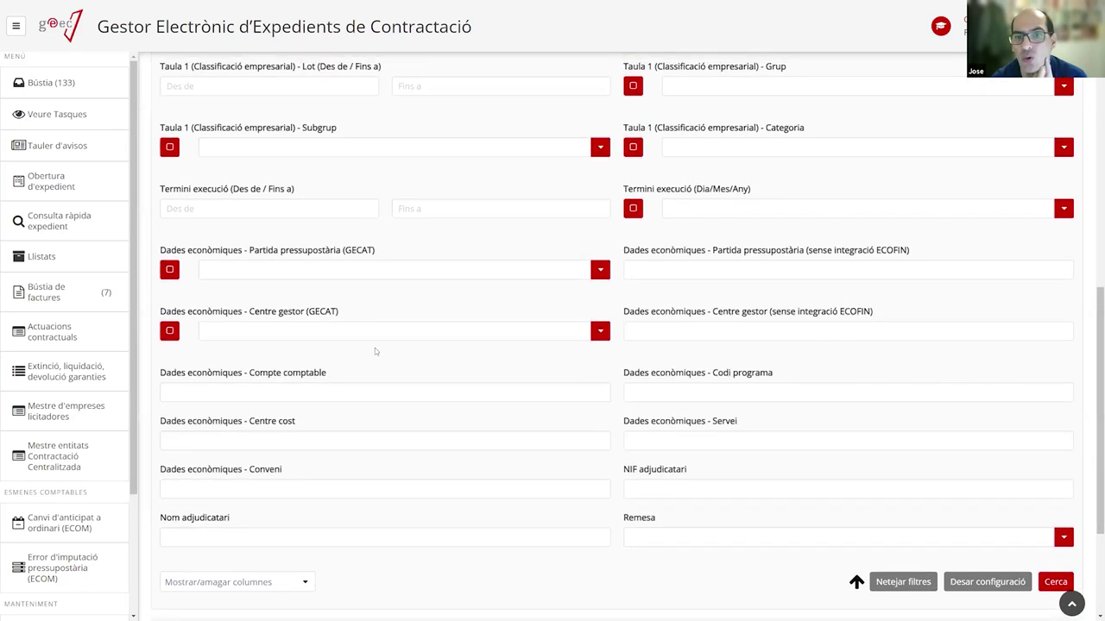
pyautogui.scroll(-1, 374, 348)
pyautogui.scroll(4, 382, 350)
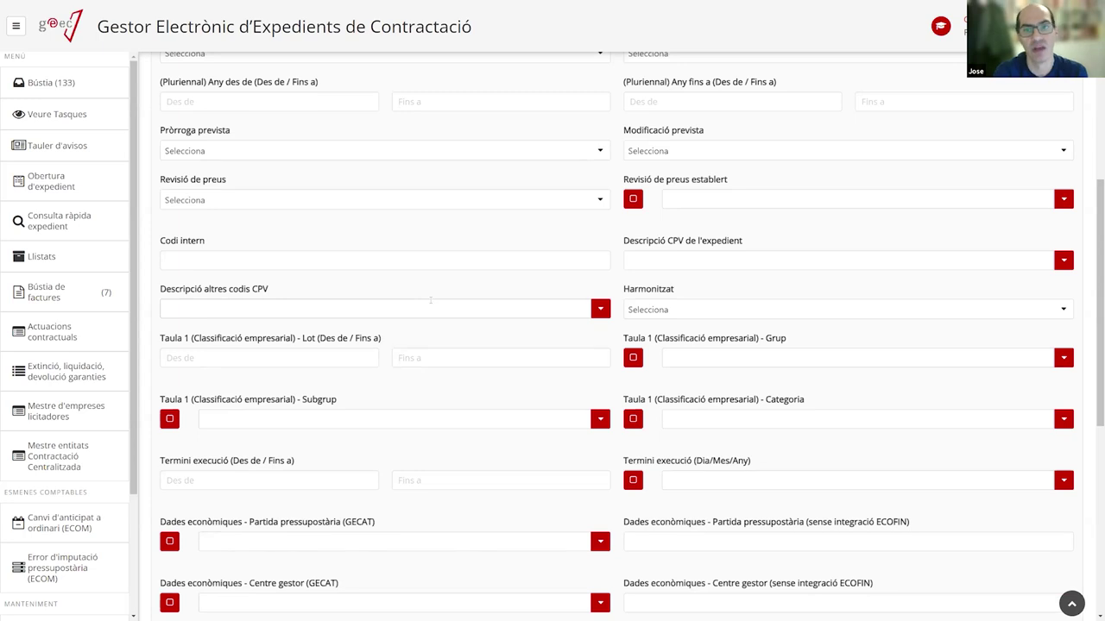
pyautogui.scroll(5, 436, 349)
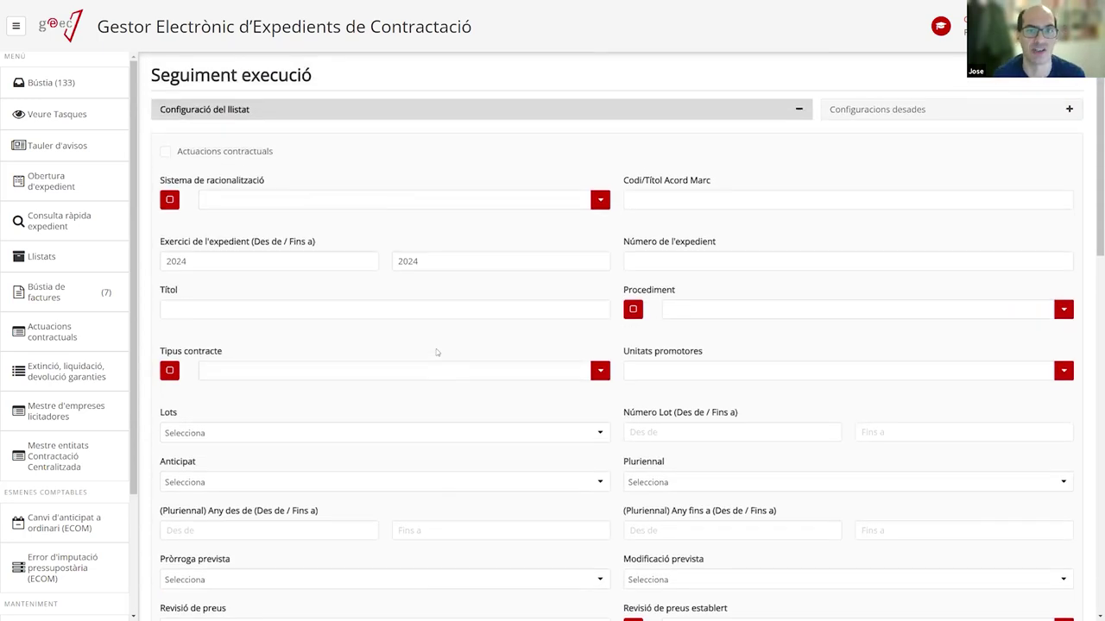
pyautogui.scroll(-10, 461, 329)
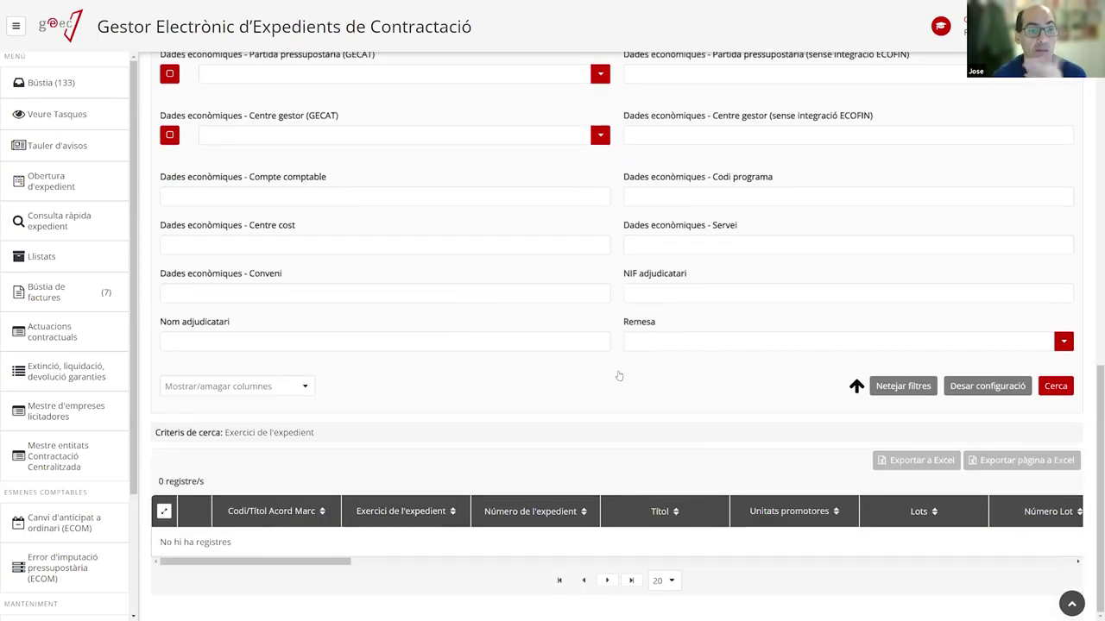
pyautogui.scroll(3, 616, 375)
pyautogui.scroll(7, 616, 375)
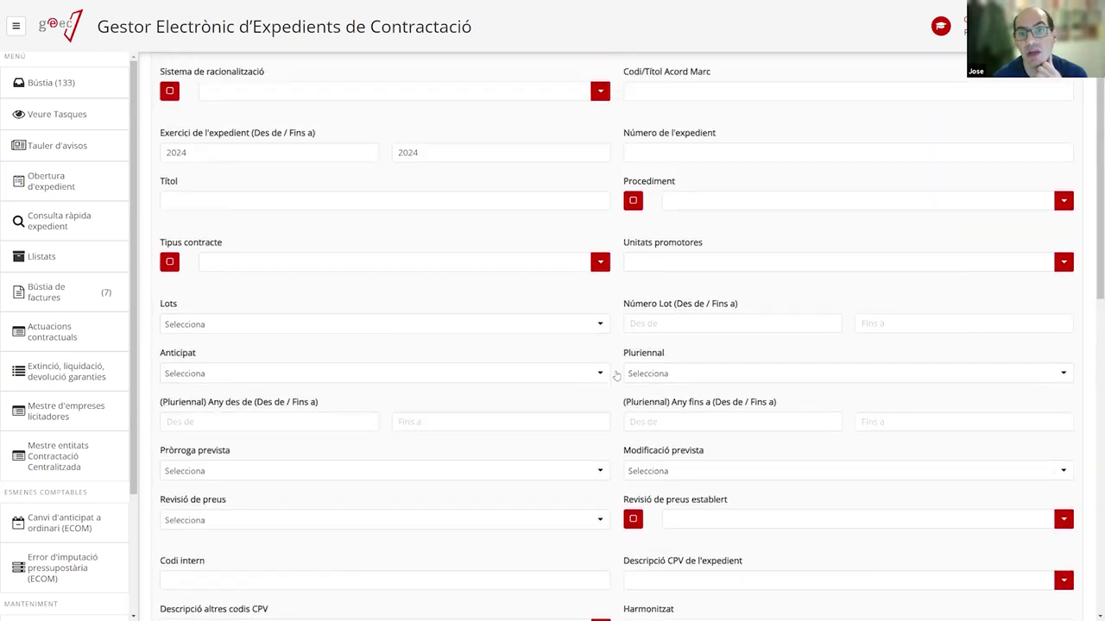
pyautogui.scroll(-4, 657, 365)
pyautogui.scroll(-3, 657, 364)
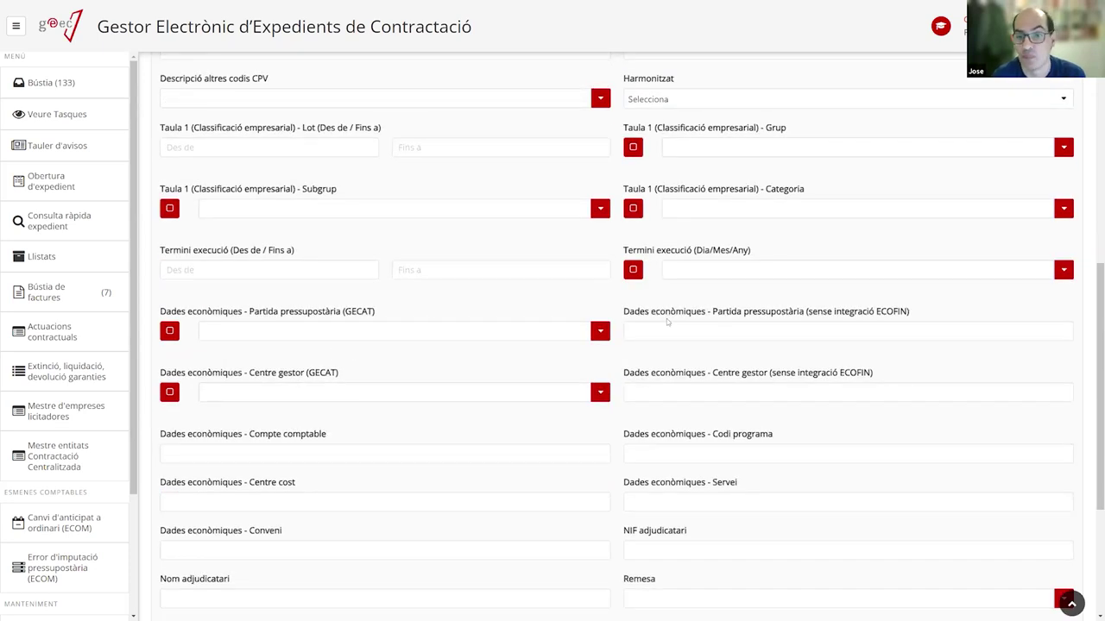
pyautogui.scroll(-2, 667, 321)
pyautogui.scroll(6, 660, 324)
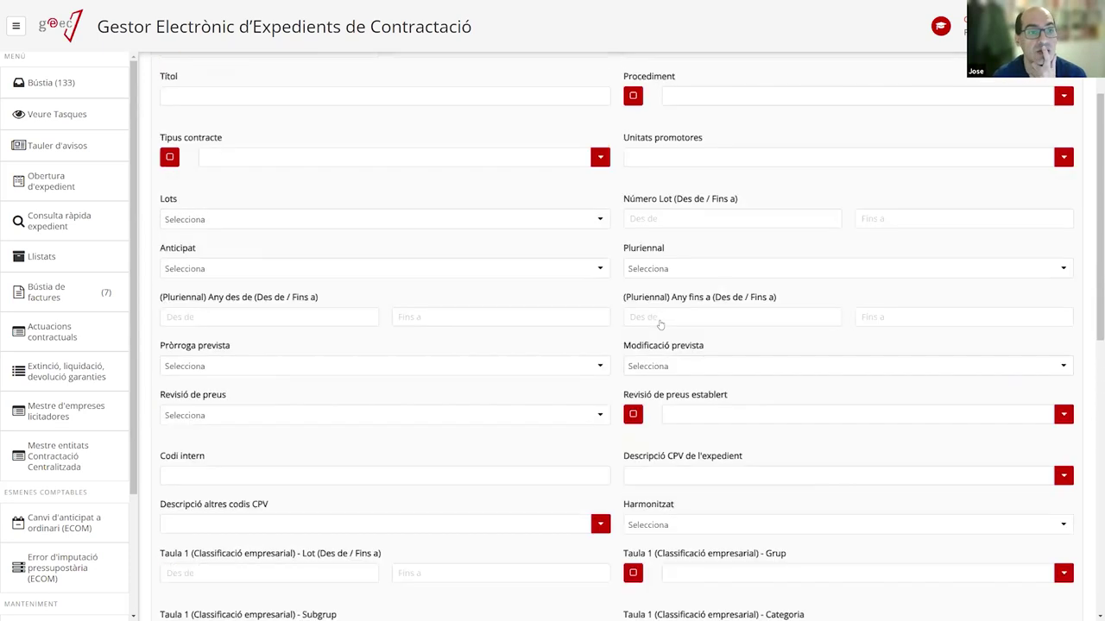
pyautogui.scroll(3, 660, 325)
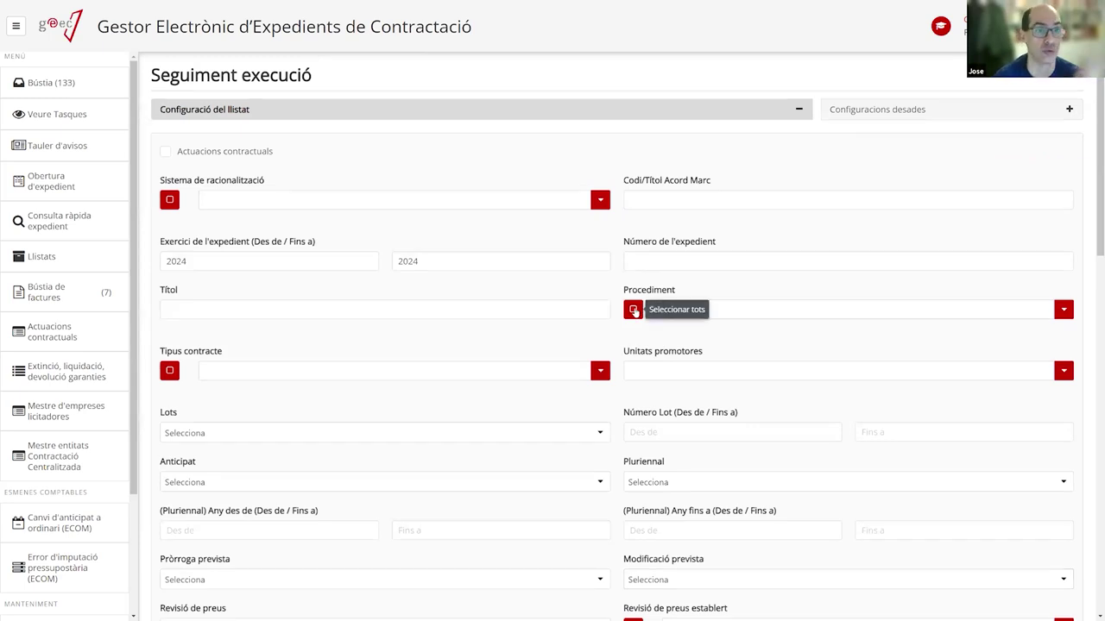
# Go back to the Llistats page from the left sidebar.
pyautogui.click(45, 257)
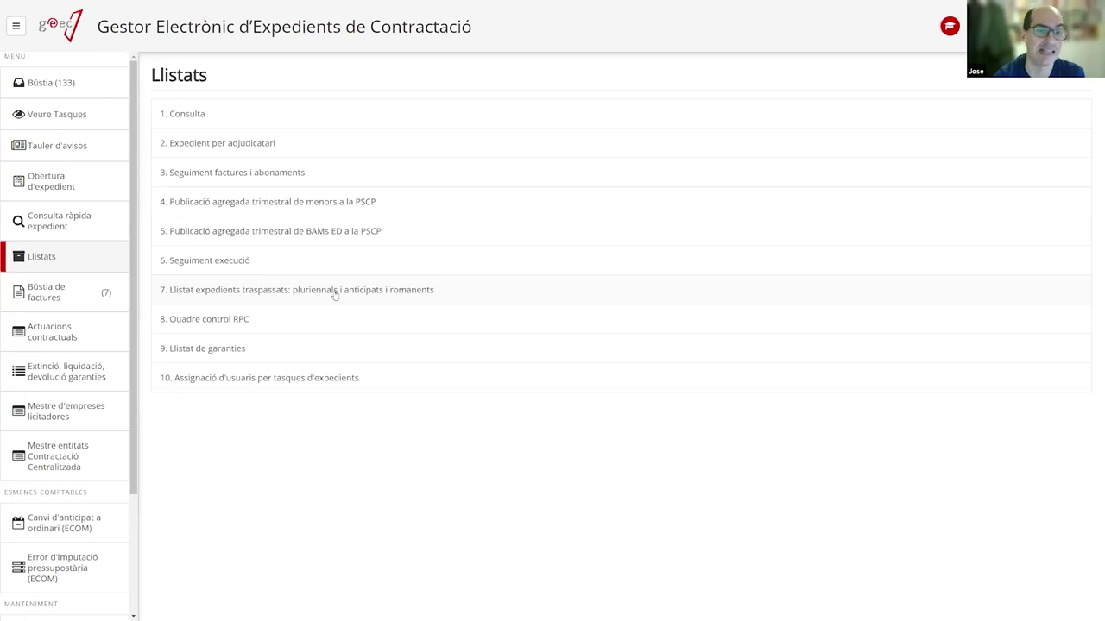
pyautogui.click(246, 295)
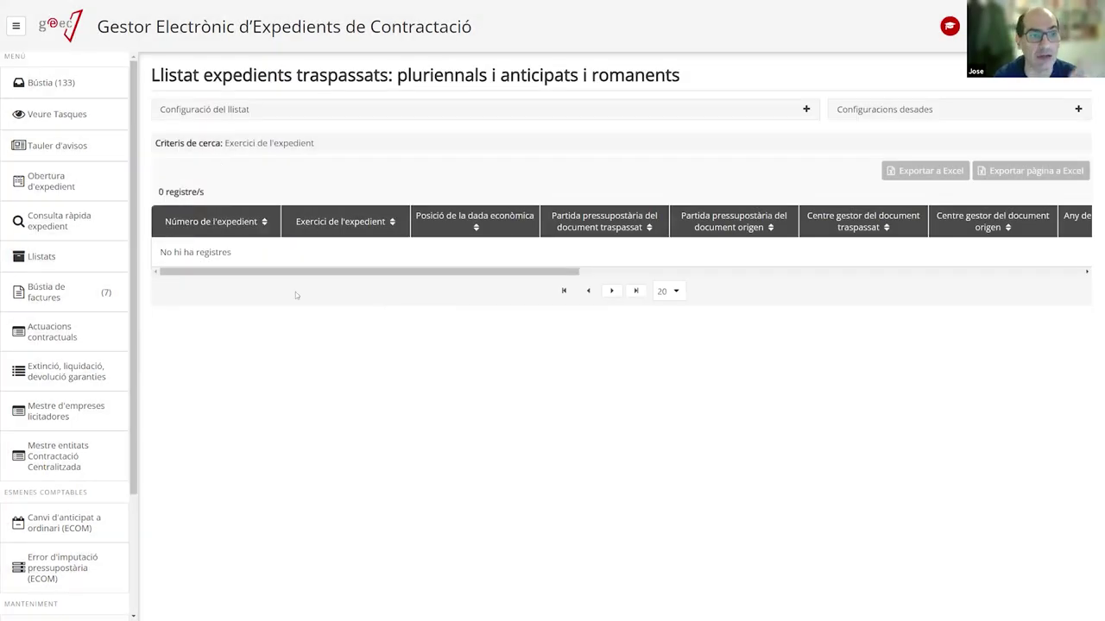
pyautogui.click(342, 111)
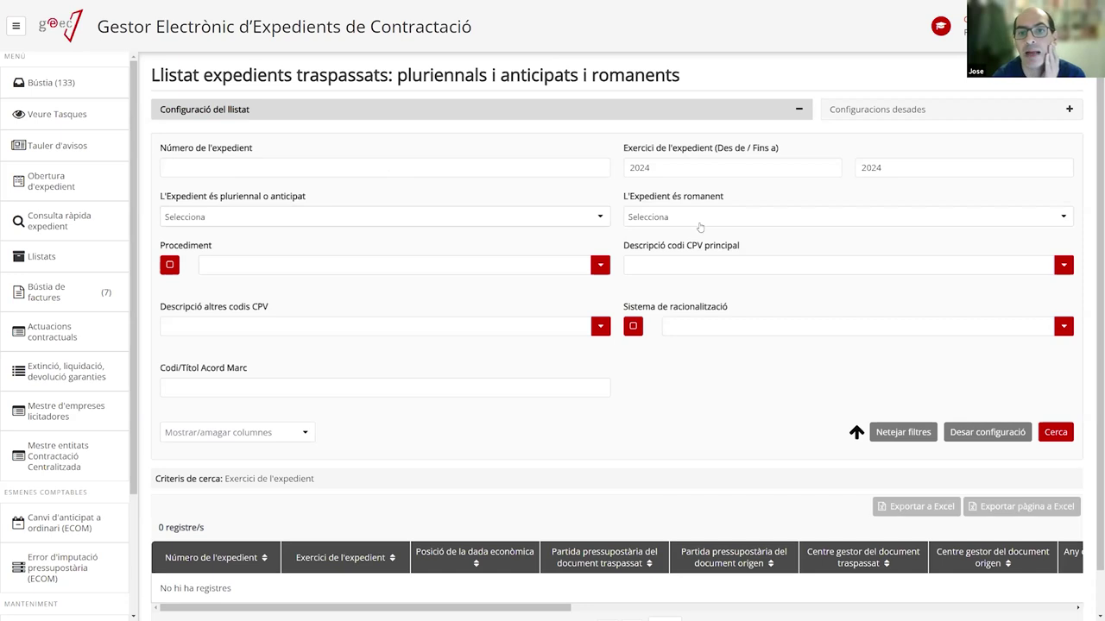
pyautogui.scroll(-1, 461, 488)
pyautogui.scroll(-1, 462, 489)
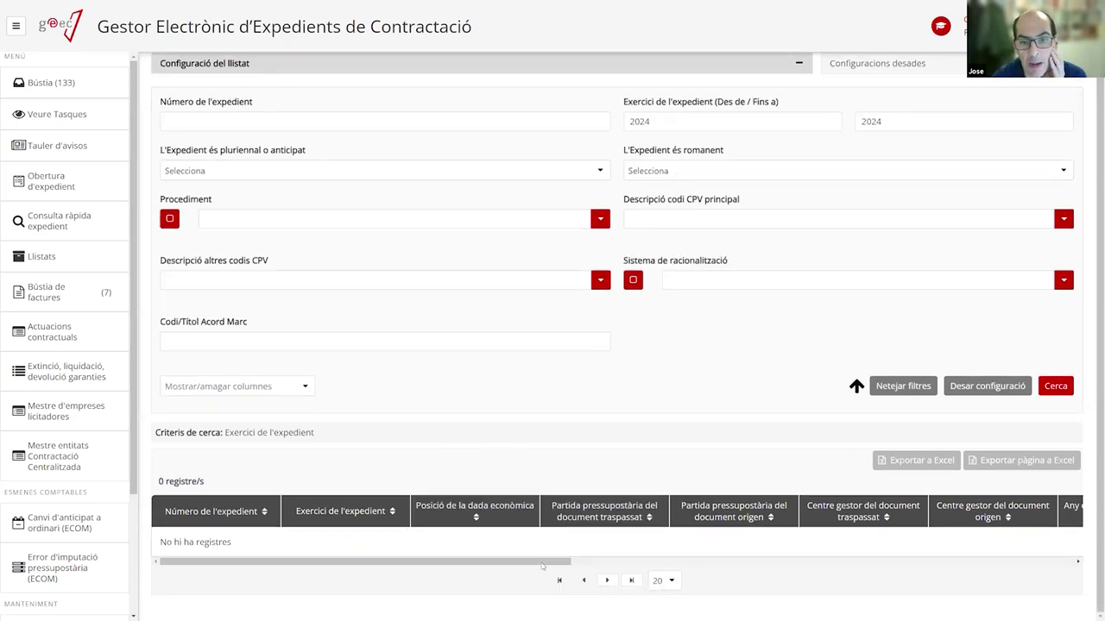
pyautogui.moveTo(542, 562); pyautogui.dragTo(596, 522)
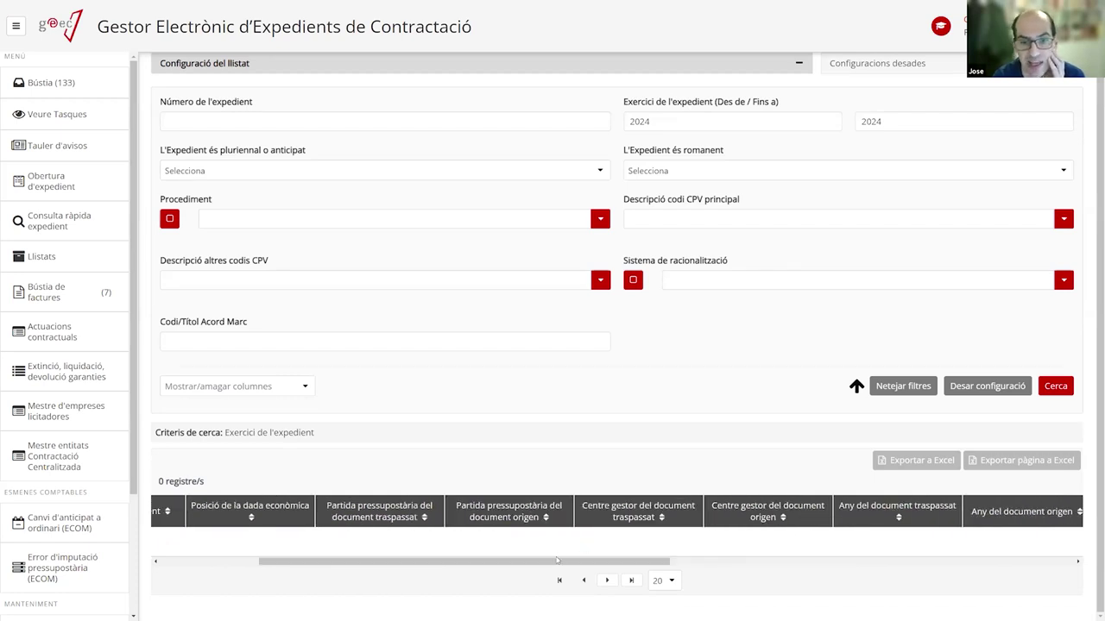
pyautogui.hscroll(-2, 501, 561)
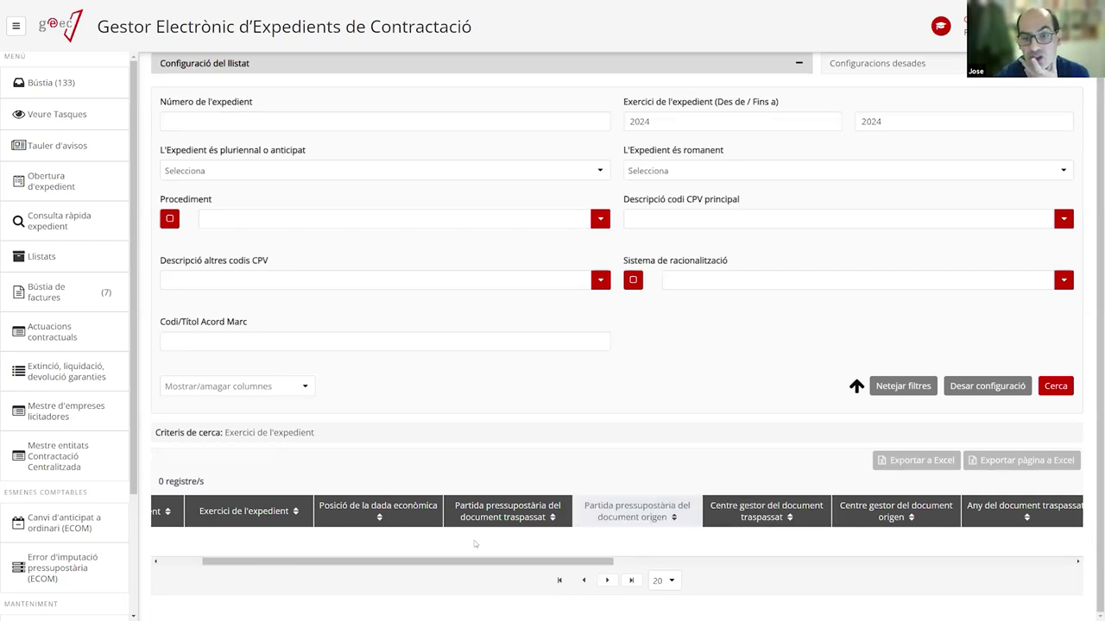
pyautogui.hscroll(-3, 421, 562)
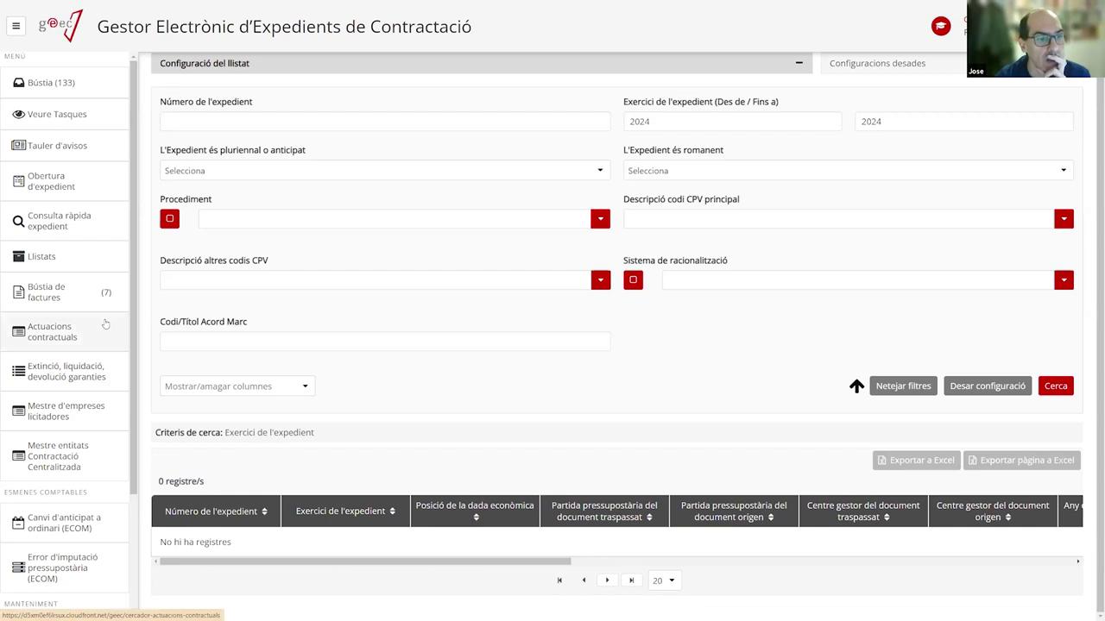
pyautogui.click(52, 256)
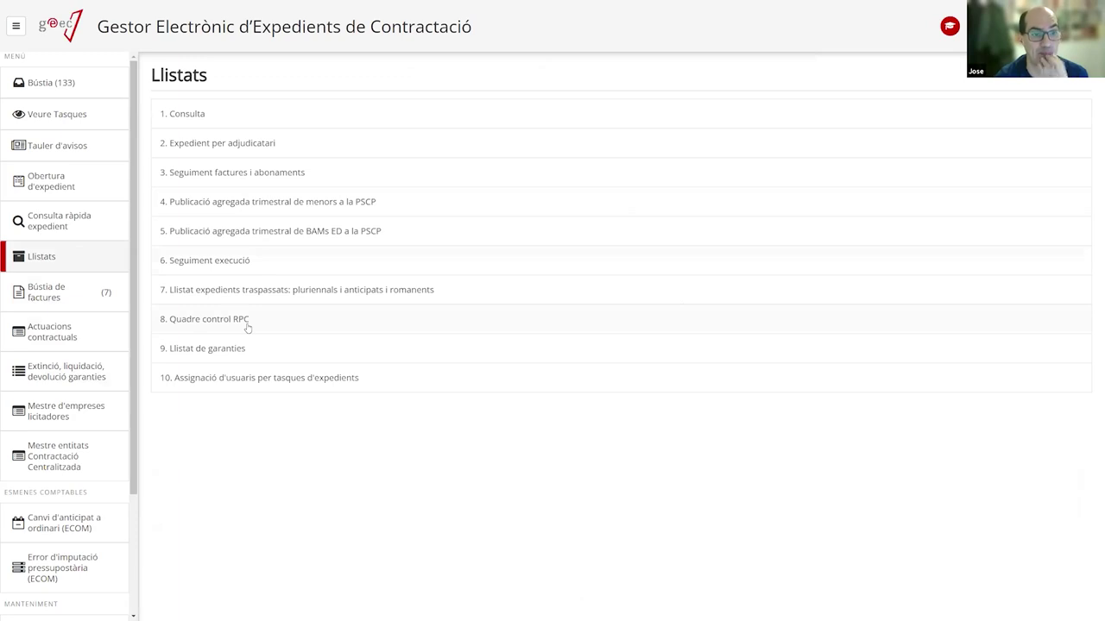
# Open 8. Quadre control RPC, expand its filters and search, listing 80 Pendent d'enviament expedients for 2024.
pyautogui.click(248, 321)
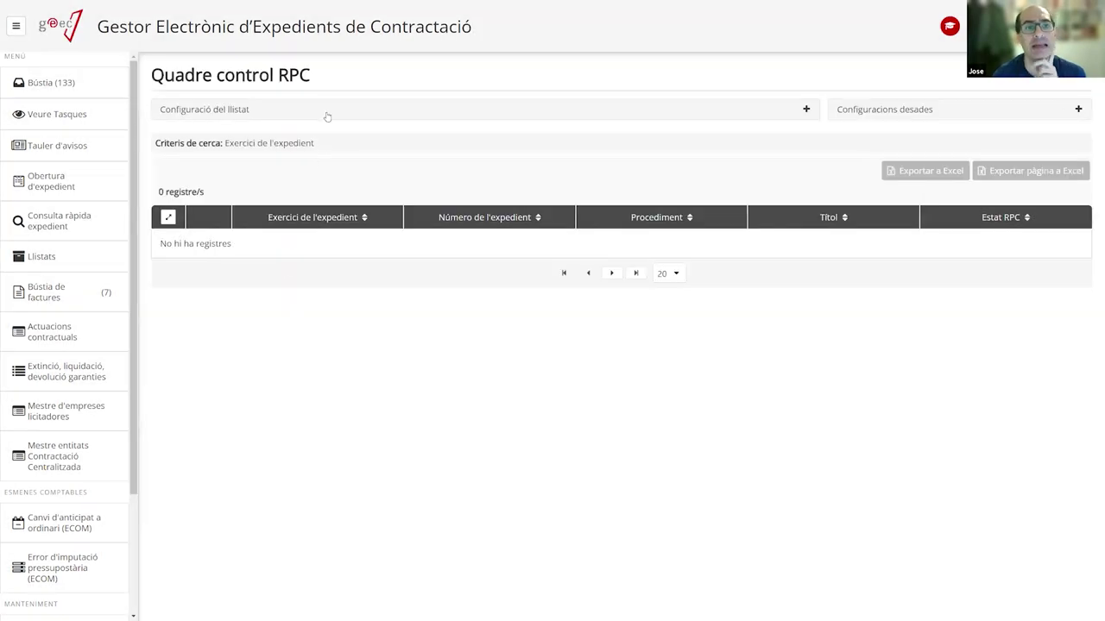
pyautogui.click(328, 110)
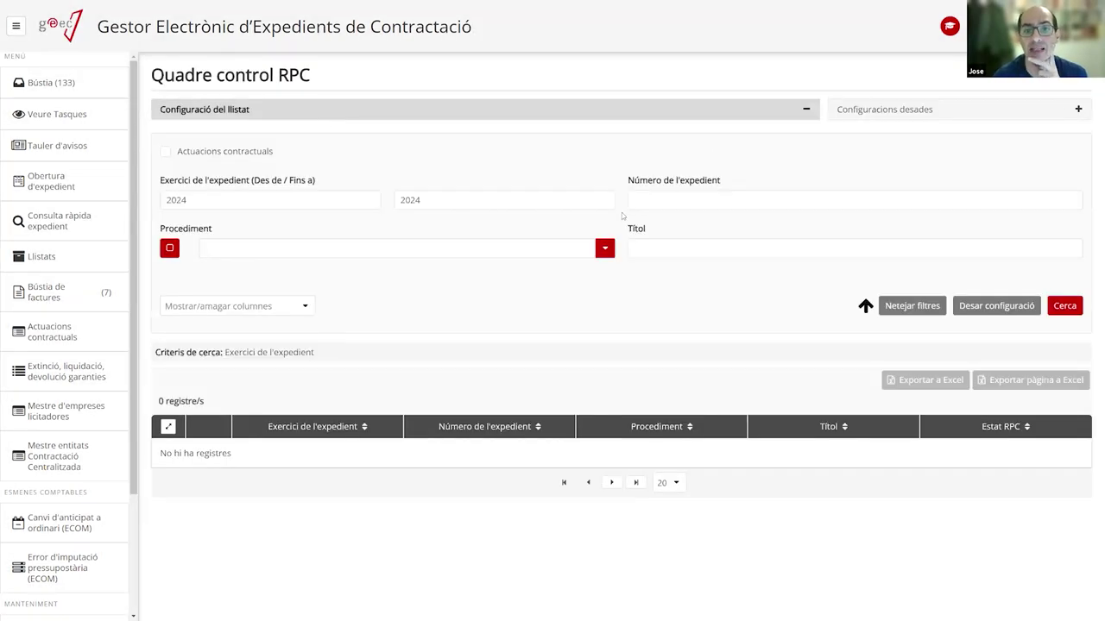
pyautogui.click(1070, 311)
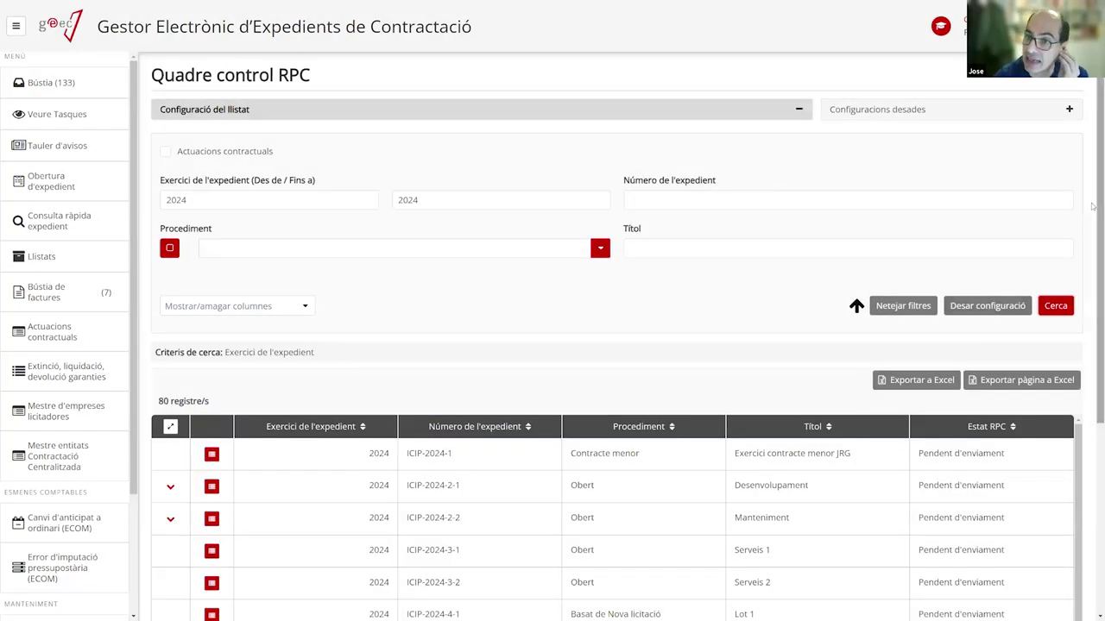
pyautogui.scroll(-2, 1091, 168)
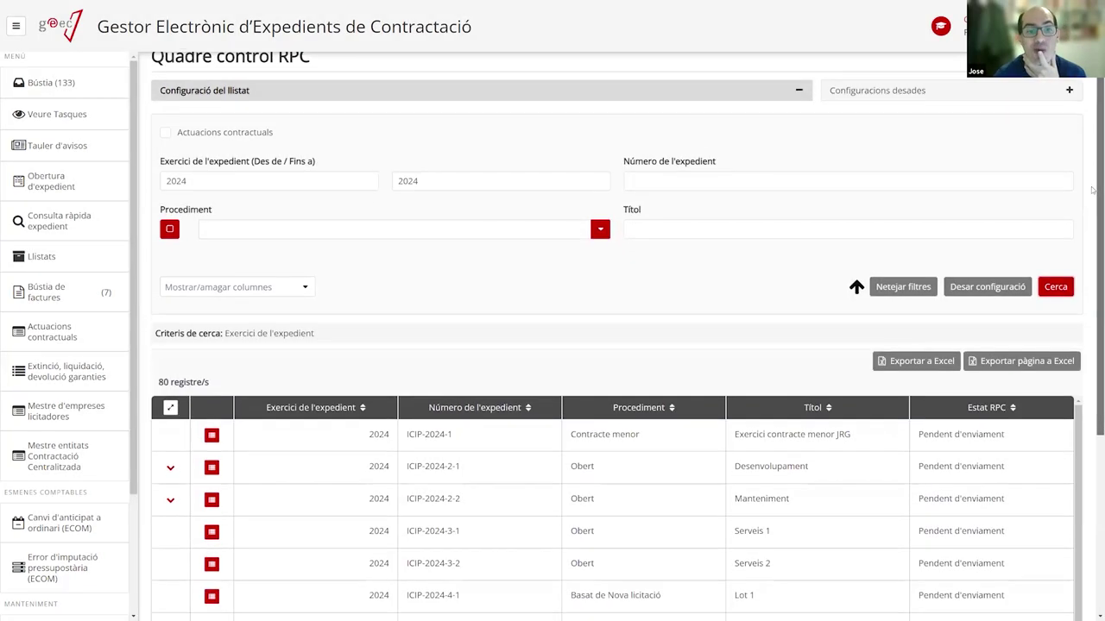
pyautogui.scroll(3, 1091, 289)
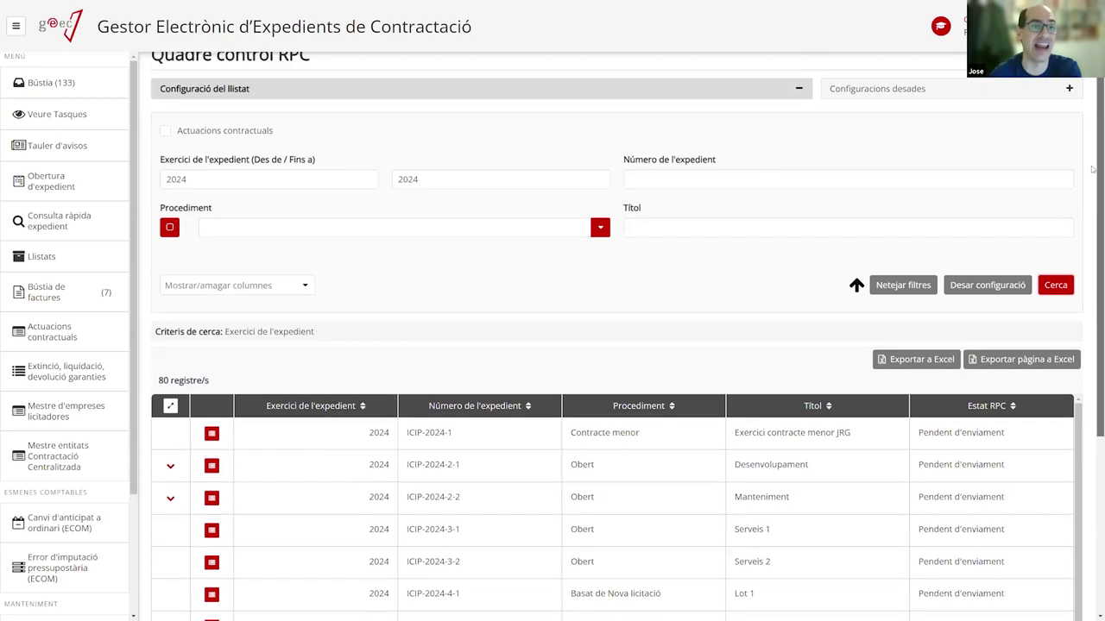
pyautogui.scroll(-1, 1092, 269)
pyautogui.scroll(-1, 1092, 269)
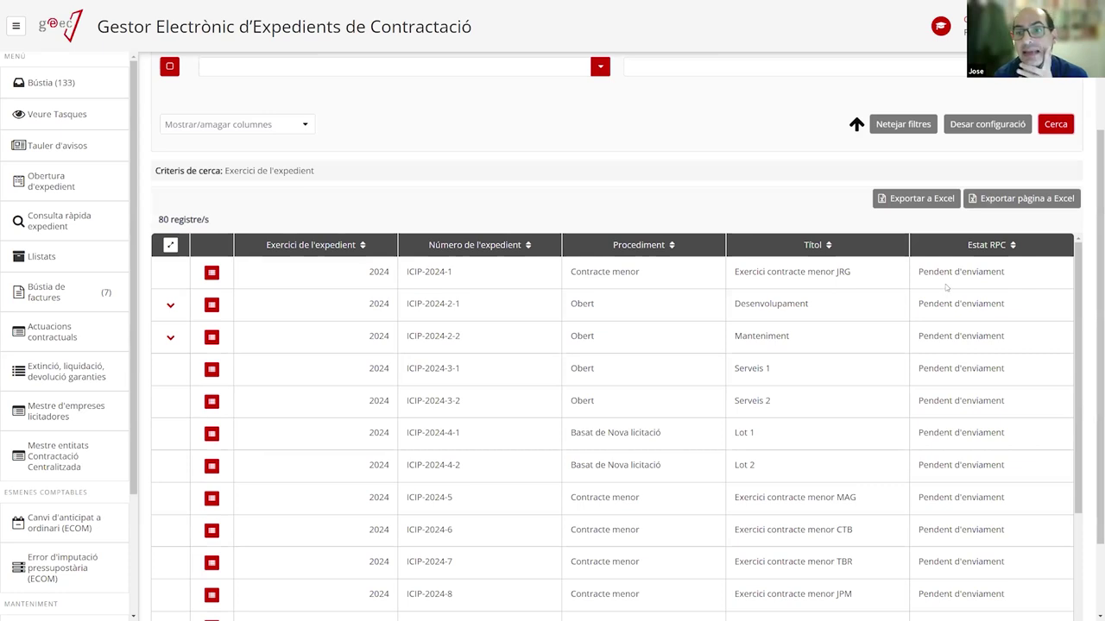
pyautogui.moveTo(918, 271); pyautogui.dragTo(1013, 281)
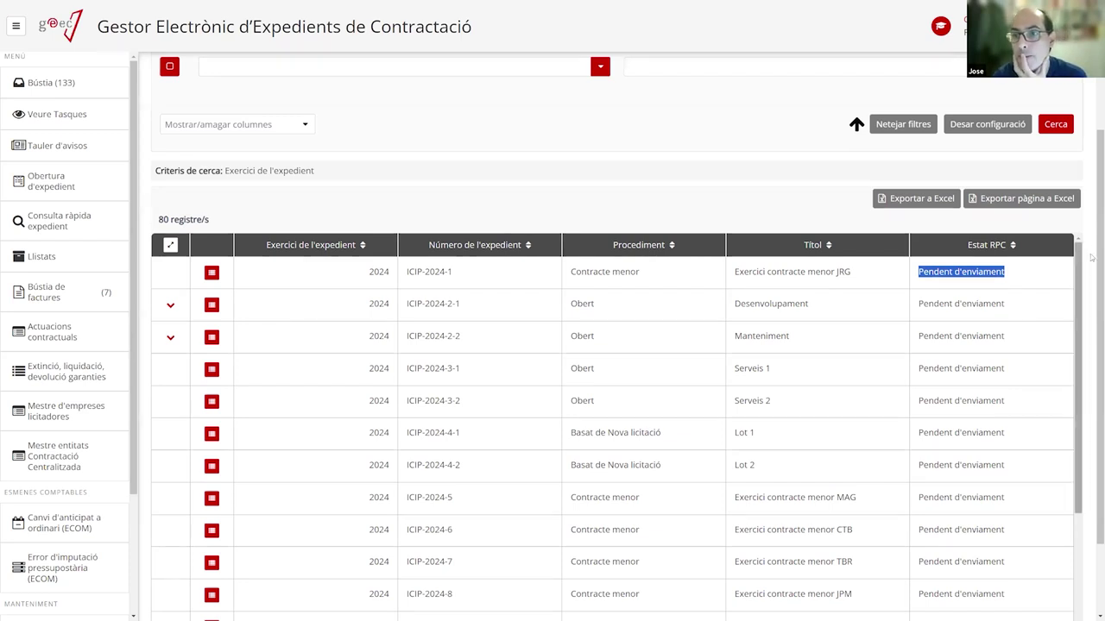
pyautogui.moveTo(1092, 244)
pyautogui.mouseDown()
pyautogui.moveTo(1092, 315)
pyautogui.moveTo(1079, 228)
pyautogui.moveTo(1074, 238)
pyautogui.mouseUp()
pyautogui.scroll(-2, 1066, 259)
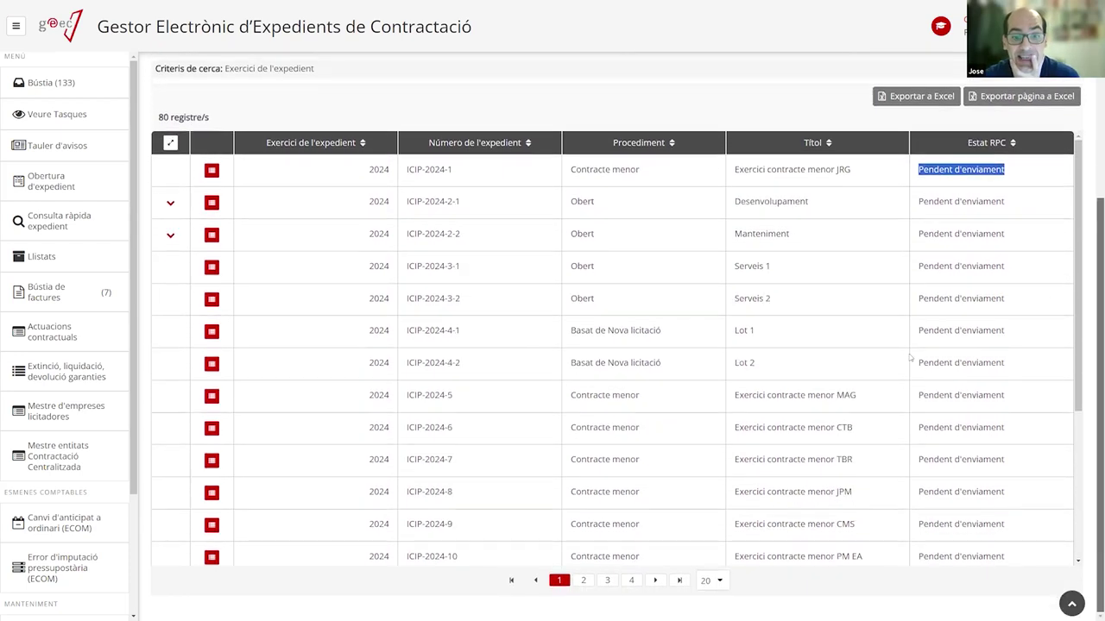
pyautogui.scroll(4, 698, 313)
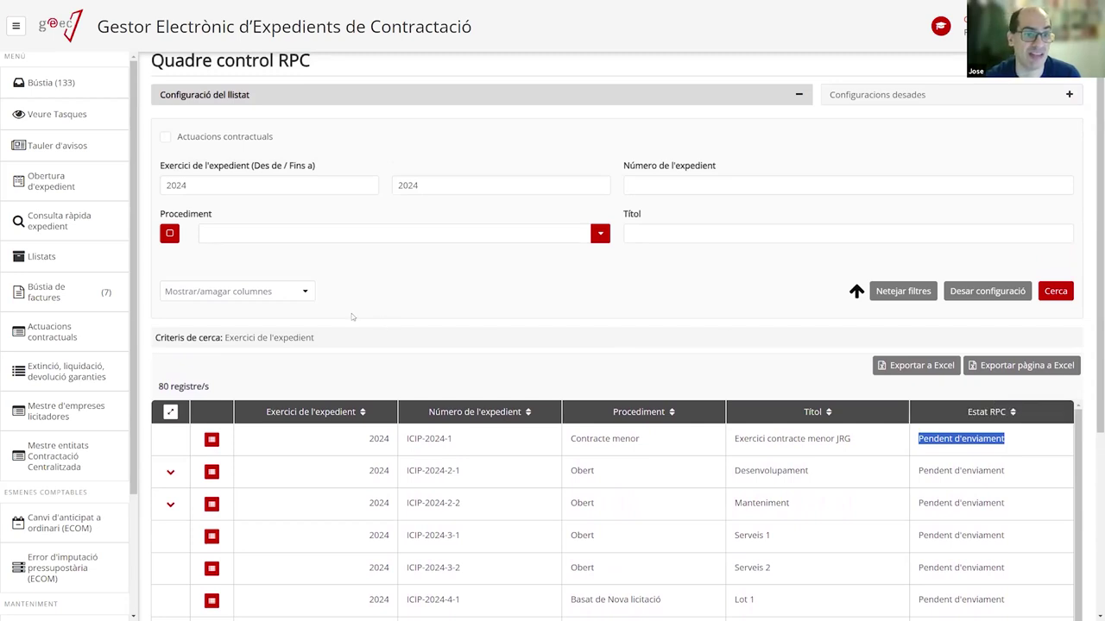
# Tick Estat liquidació RPC and Data enviament liquidació RPC in Mostrar/amagar columnes.
pyautogui.click(304, 293)
pyautogui.moveTo(309, 360); pyautogui.dragTo(308, 400)
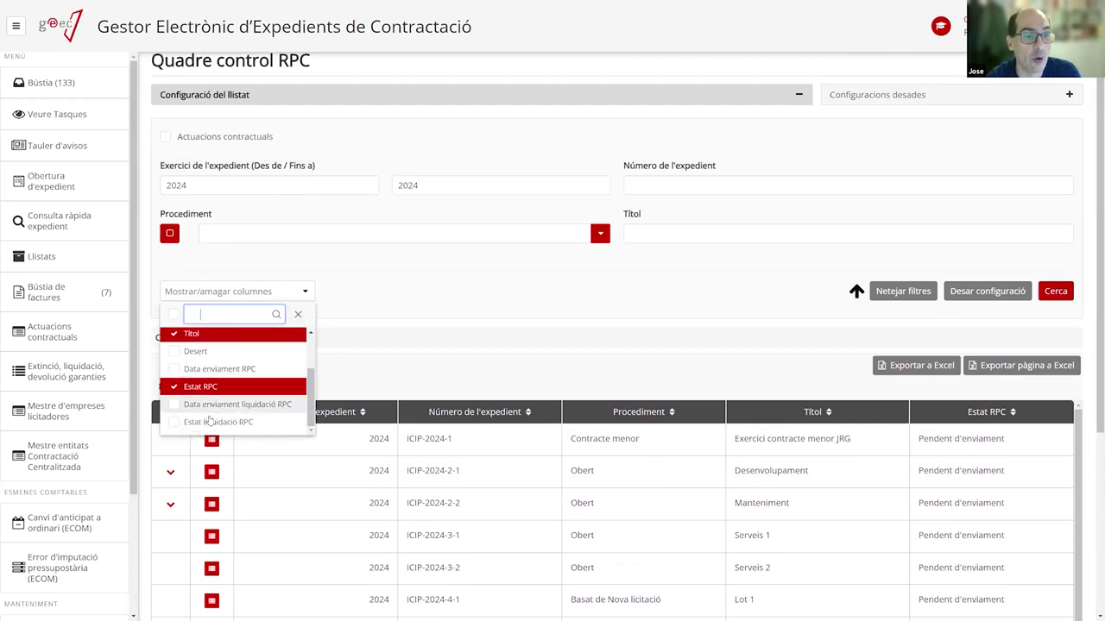
pyautogui.click(177, 425)
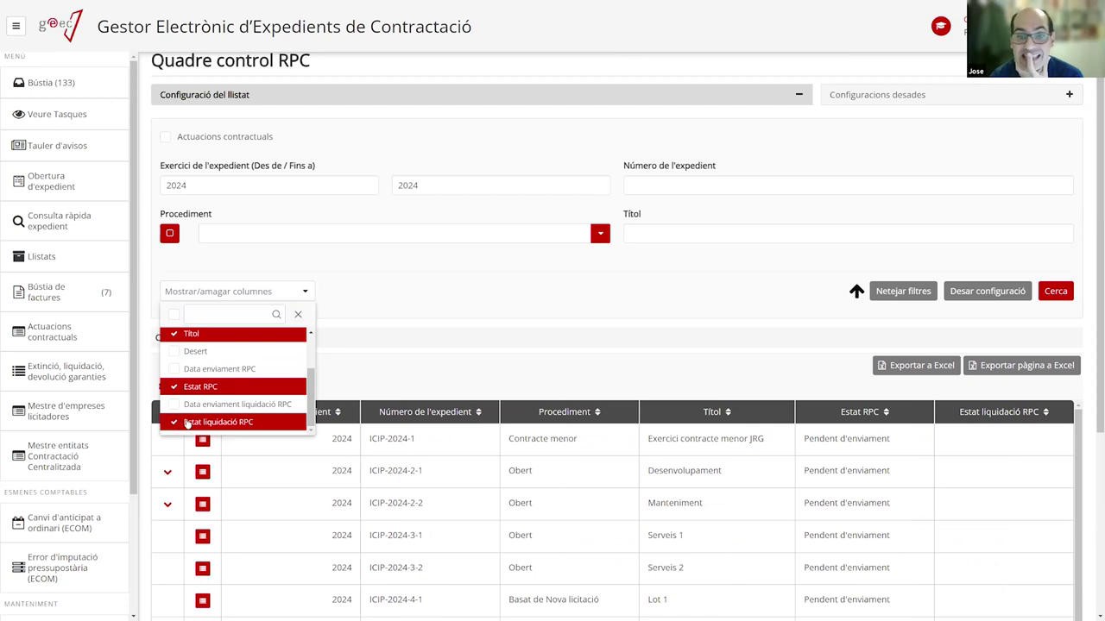
pyautogui.click(178, 405)
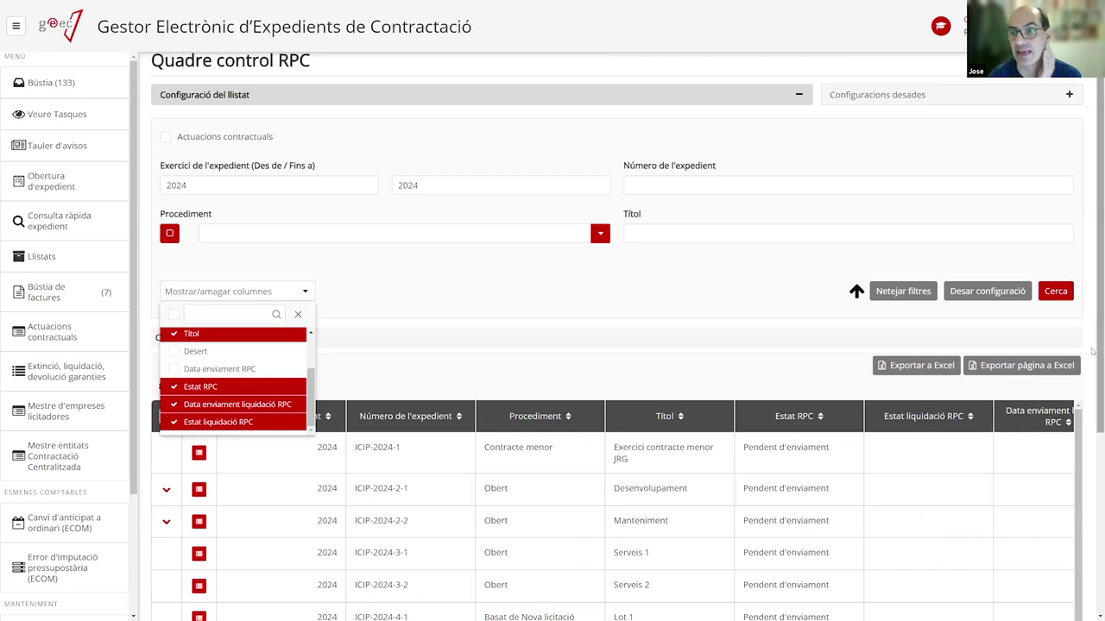
# Check the new empty RPC columns across the 80 records, then close the column list.
pyautogui.scroll(-2, 1091, 479)
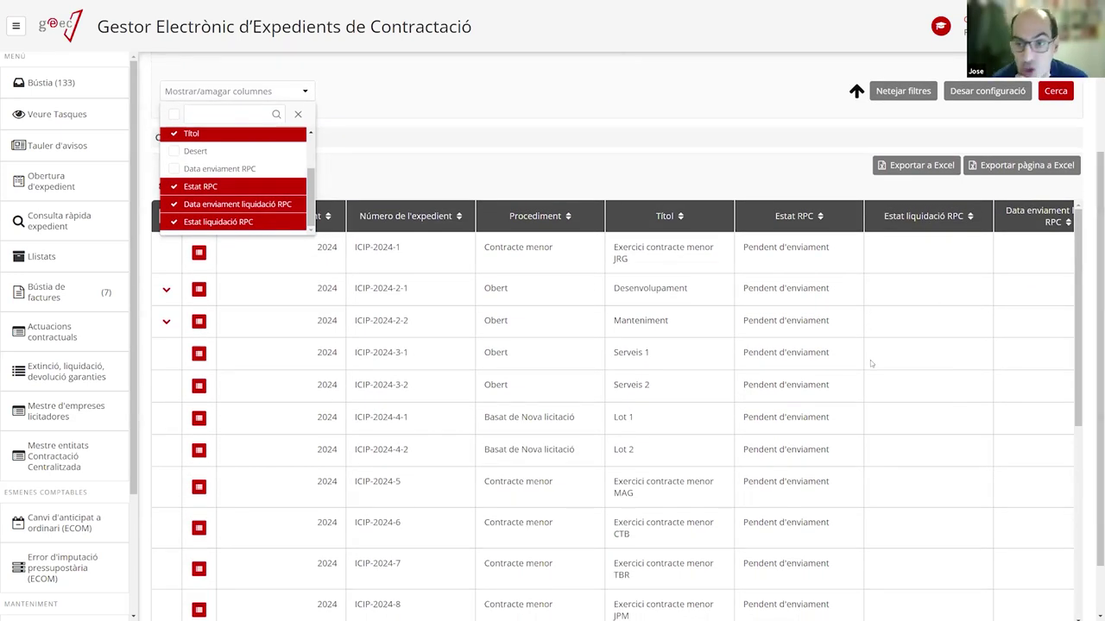
pyautogui.scroll(-1, 952, 309)
pyautogui.scroll(-4, 951, 306)
pyautogui.scroll(5, 897, 280)
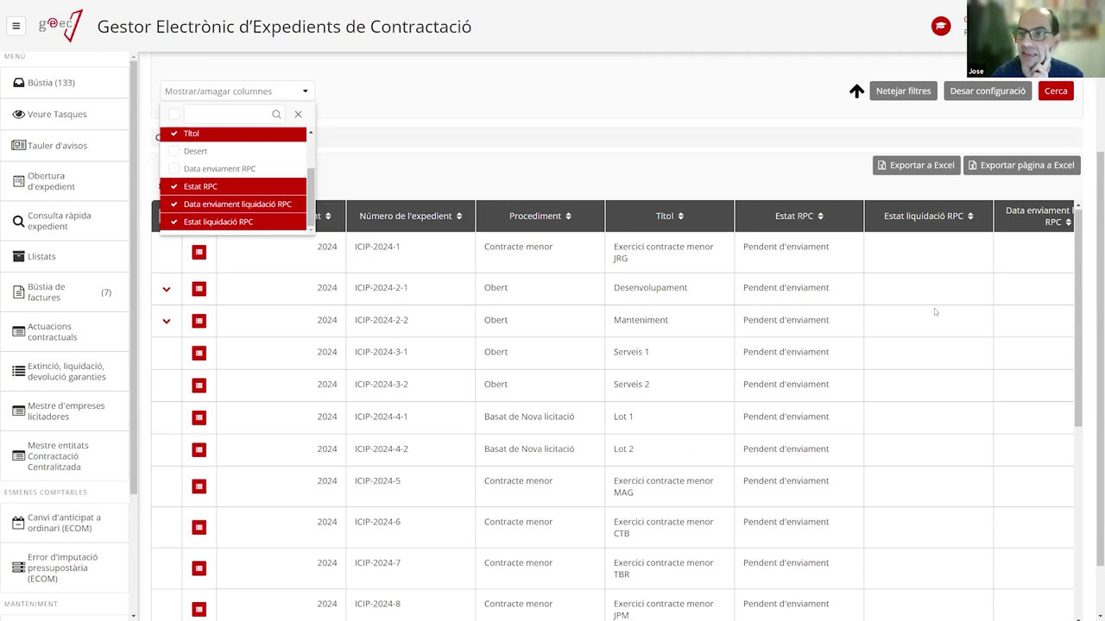
pyautogui.scroll(-1, 1091, 202)
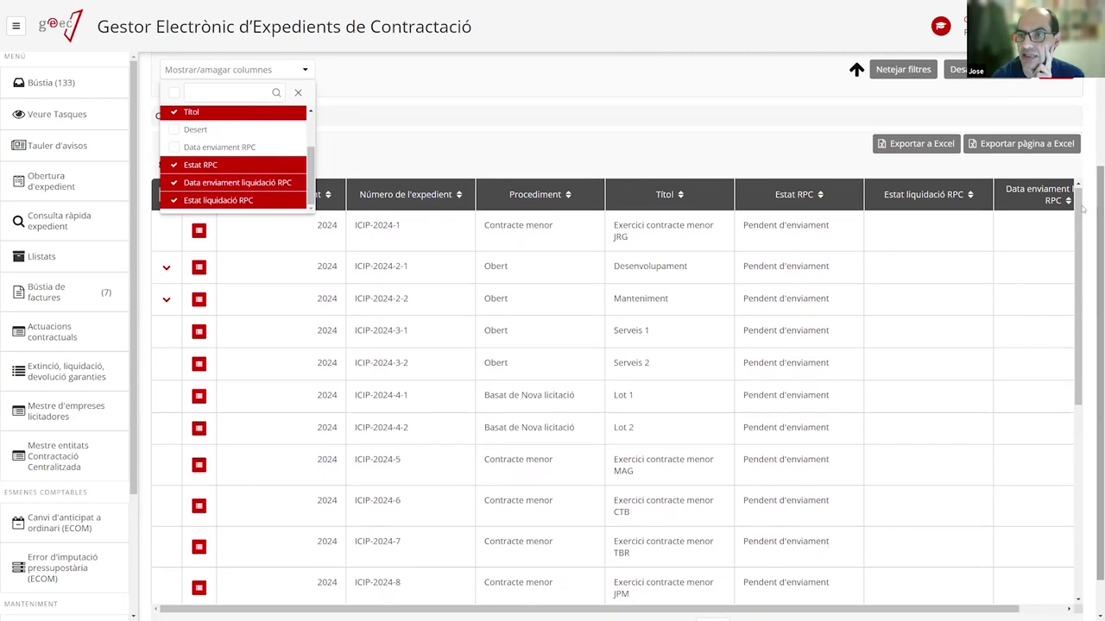
pyautogui.moveTo(1077, 231); pyautogui.dragTo(1074, 389)
pyautogui.rightClick(1074, 388)
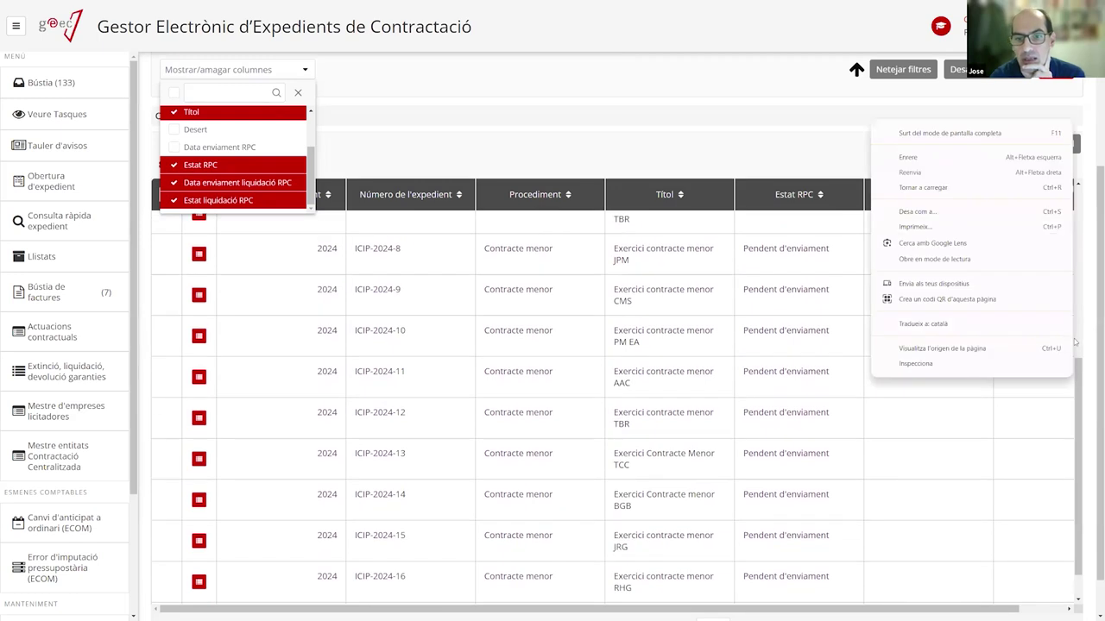
pyautogui.click(410, 289)
pyautogui.click(410, 290)
pyautogui.scroll(8, 410, 289)
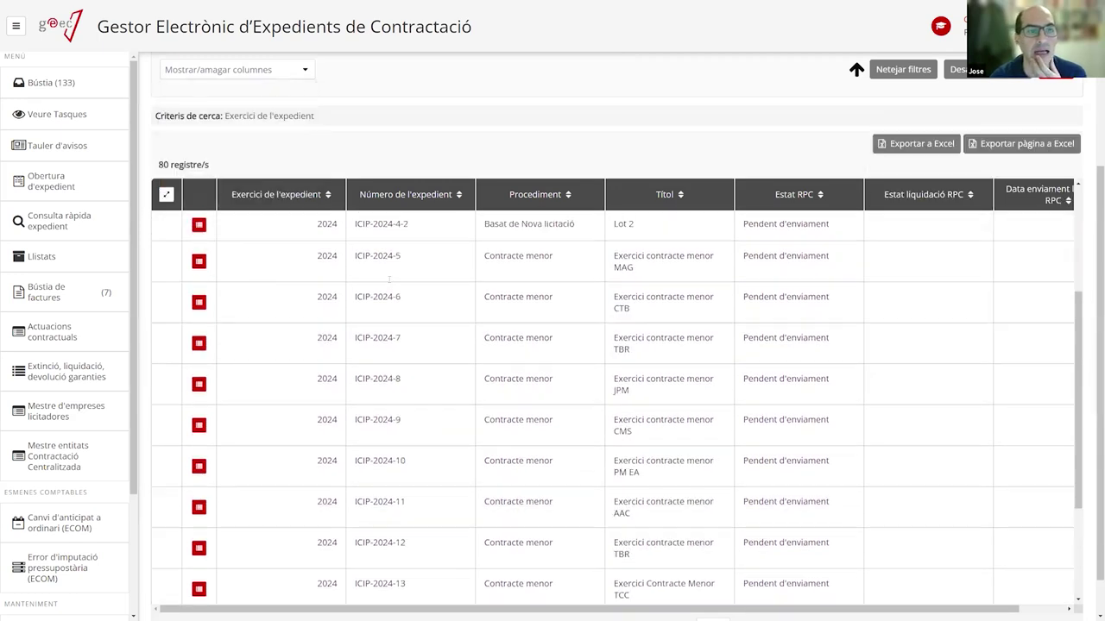
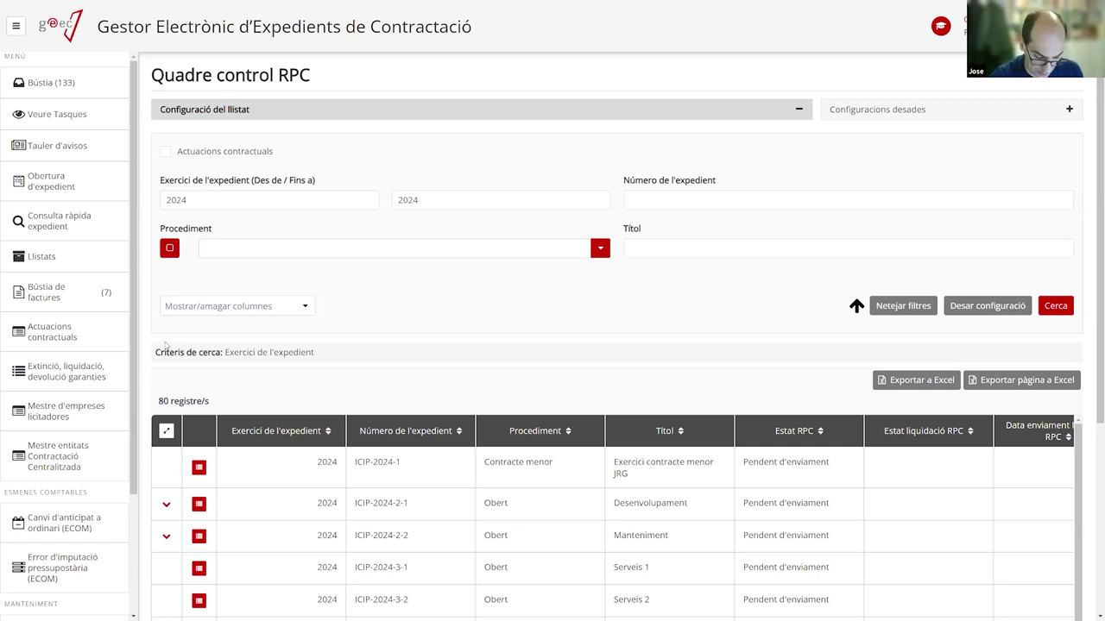
# Open the Llistat de garanties report and run its search for 2024 expedients.
pyautogui.click(23, 257)
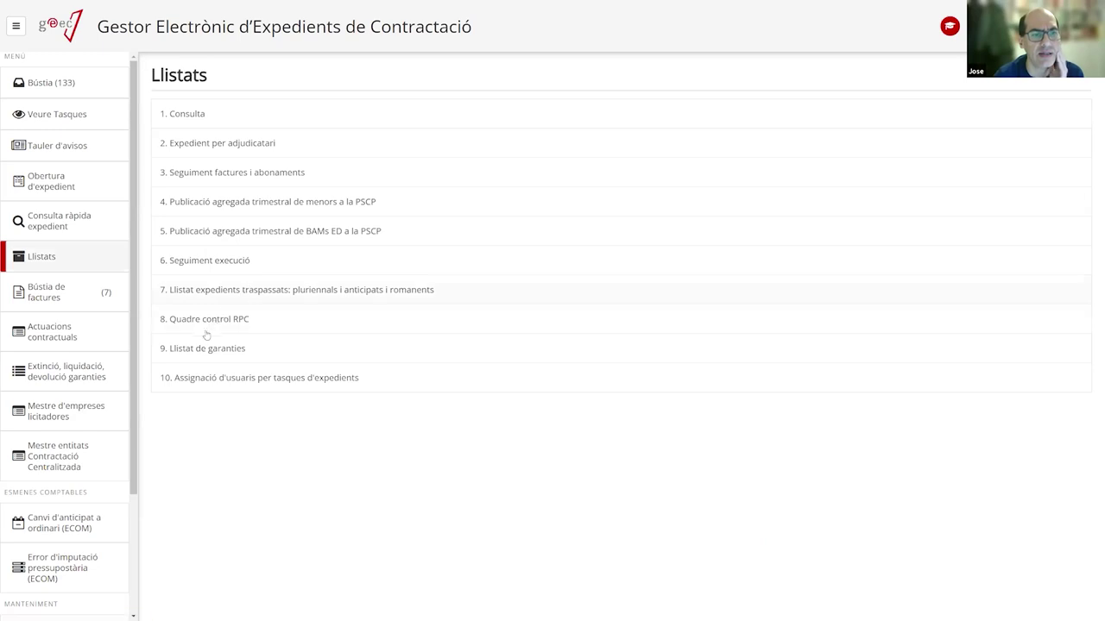
pyautogui.click(197, 348)
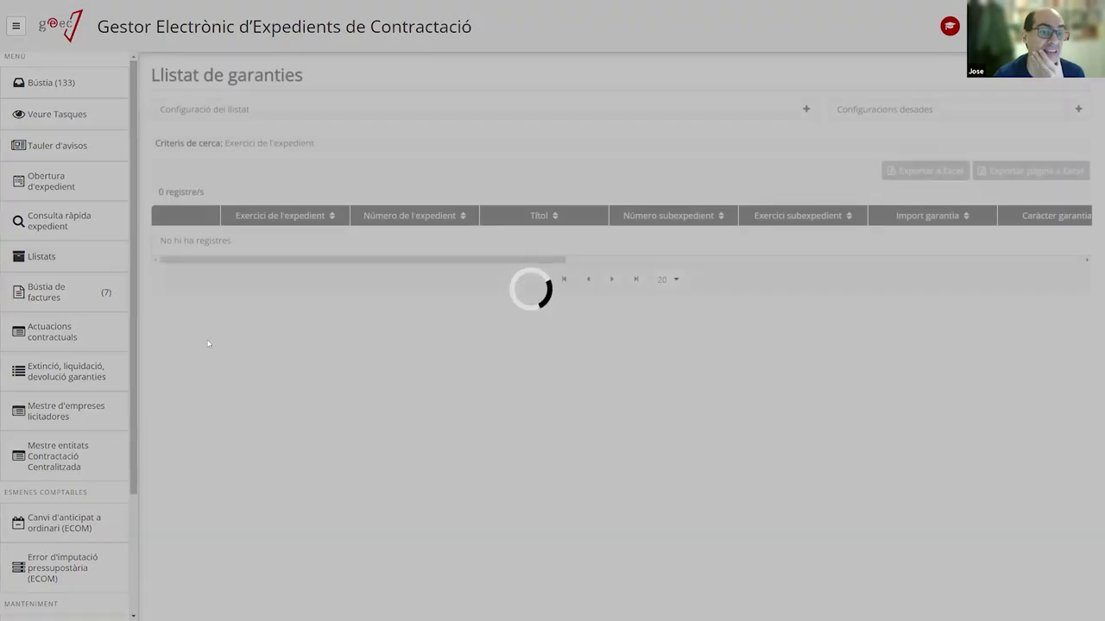
pyautogui.click(723, 109)
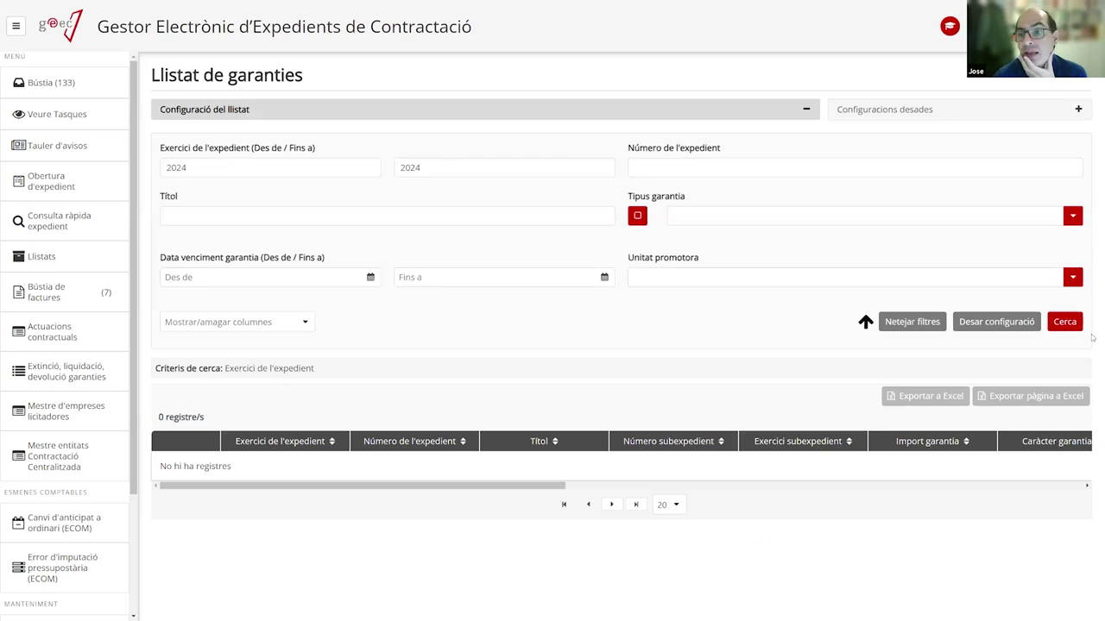
pyautogui.click(1069, 325)
# Browse the 58 guarantee records' amounts, types, and imposition and expiry dates.
pyautogui.scroll(-4, 541, 403)
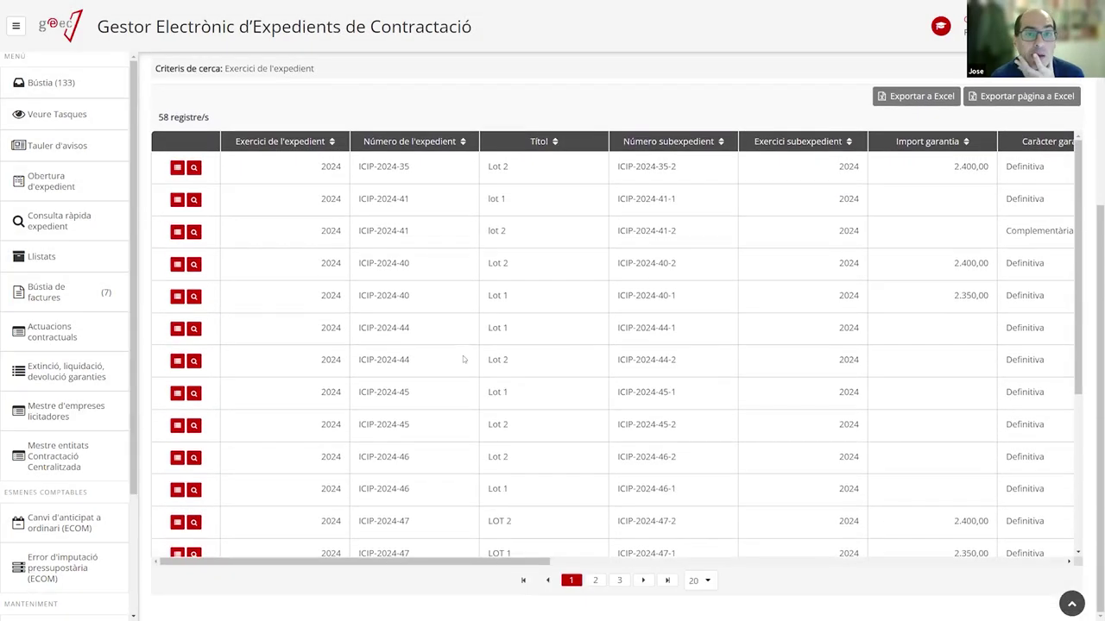
pyautogui.moveTo(397, 567); pyautogui.dragTo(684, 551)
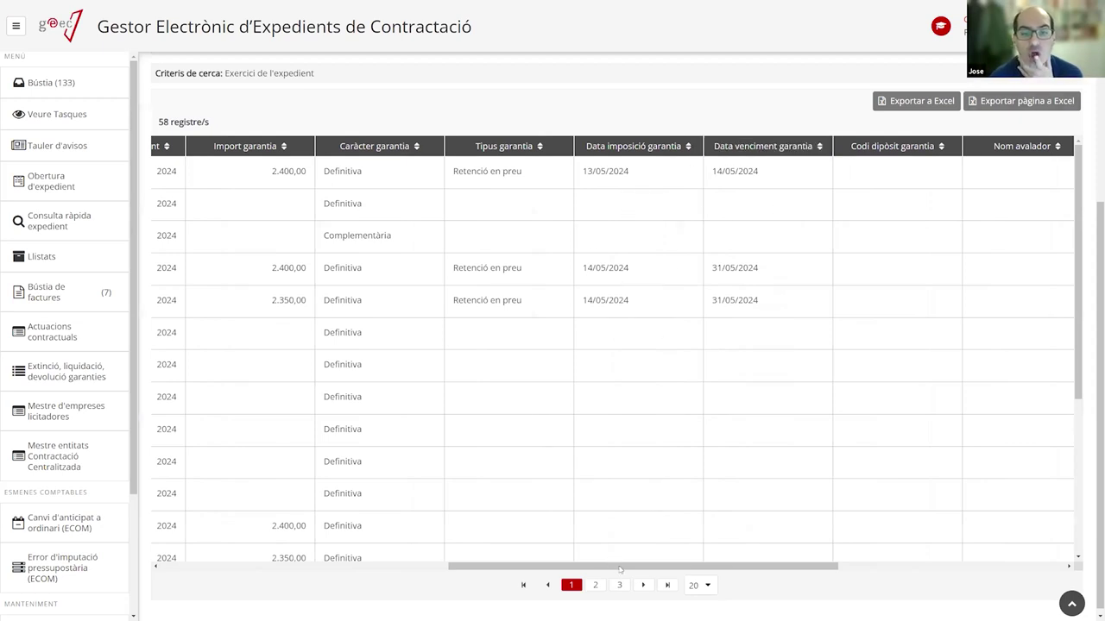
pyautogui.hscroll(2, 617, 567)
pyautogui.hscroll(-5, 629, 571)
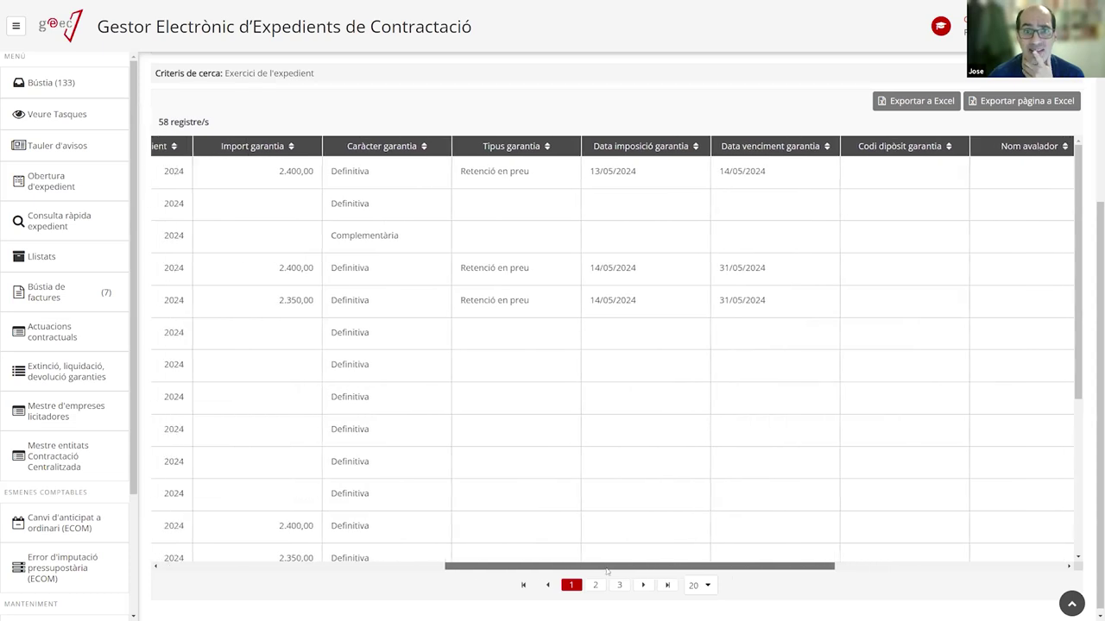
pyautogui.hscroll(-1, 572, 522)
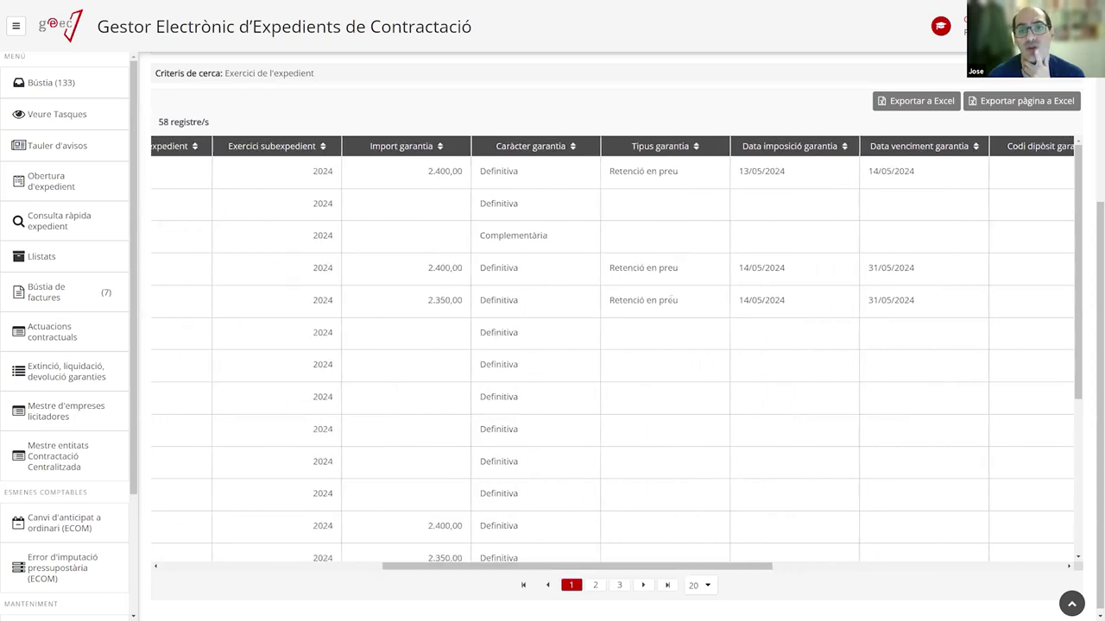
pyautogui.hscroll(-6, 602, 571)
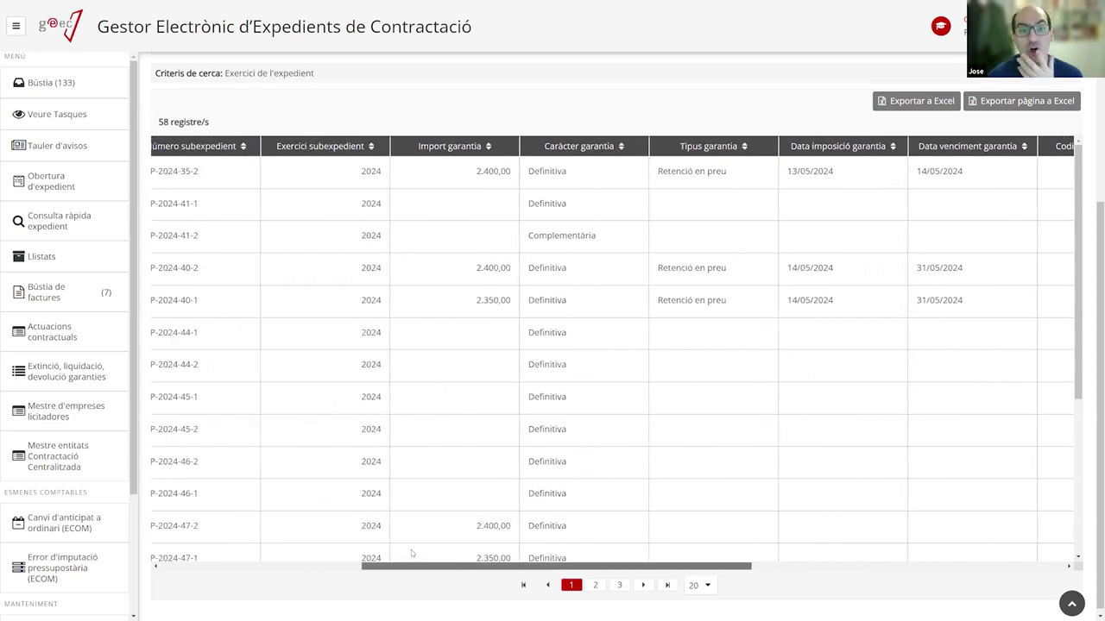
pyautogui.scroll(4, 347, 218)
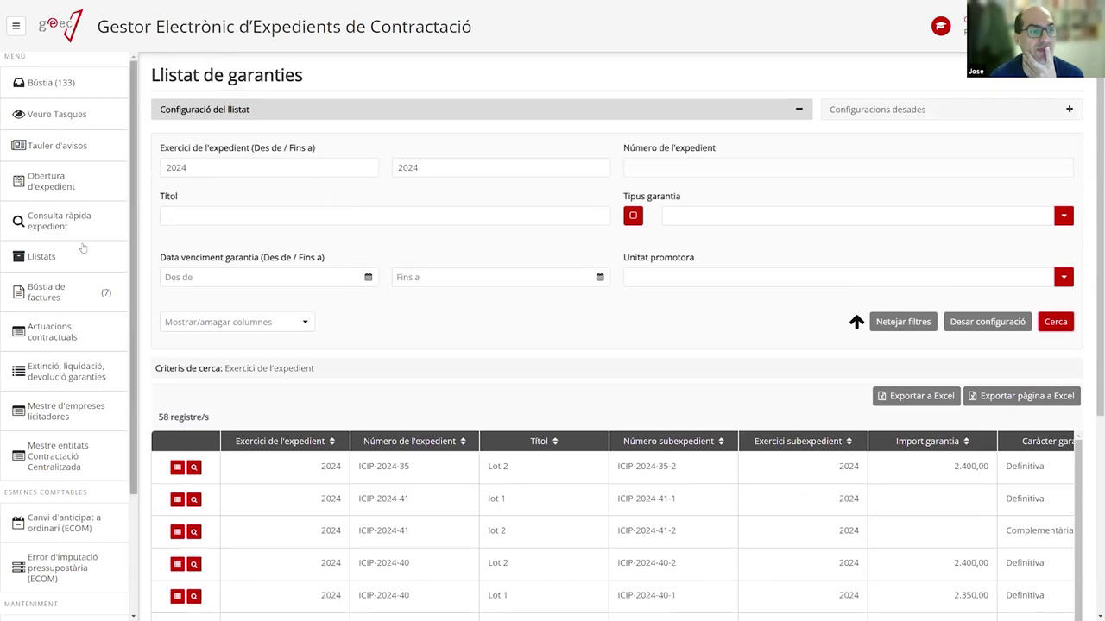
# Open report 10. Assignació d'usuaris per tasques d'expedients from Llistats.
pyautogui.click(79, 259)
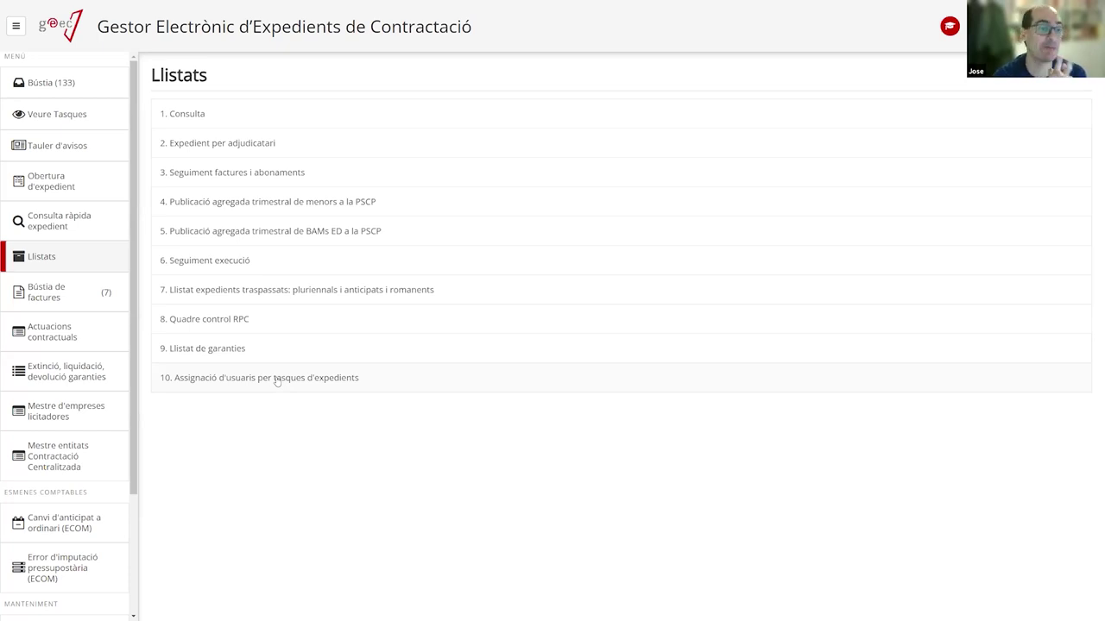
pyautogui.click(276, 379)
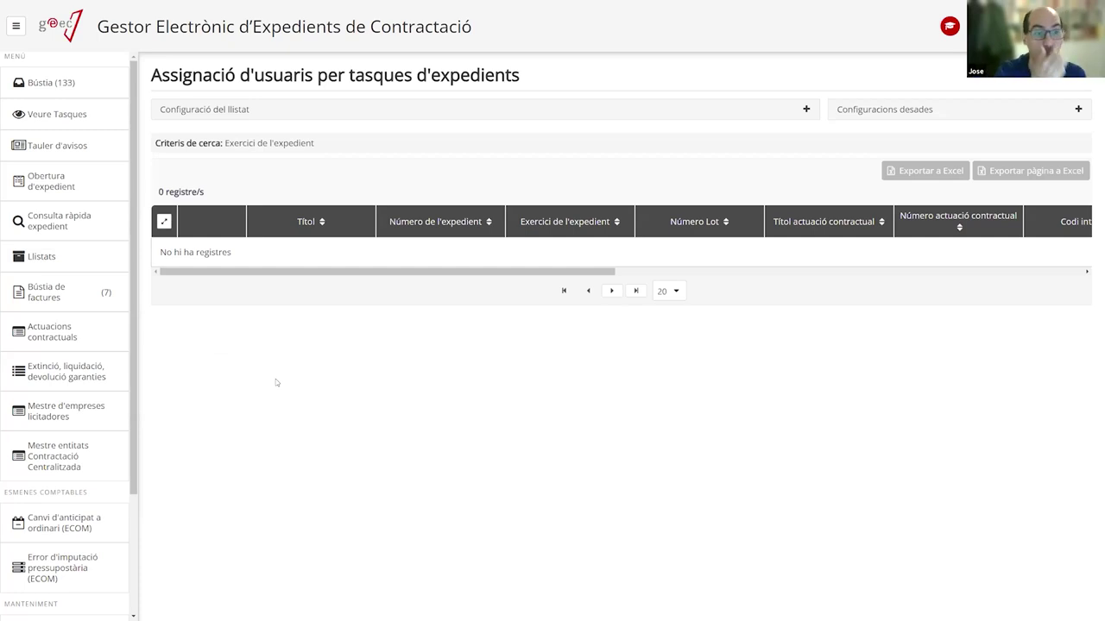
# Show the assignment filters and enter expedient number ICIP-2024-34, dismissing an accidental print dialog.
pyautogui.click(274, 114)
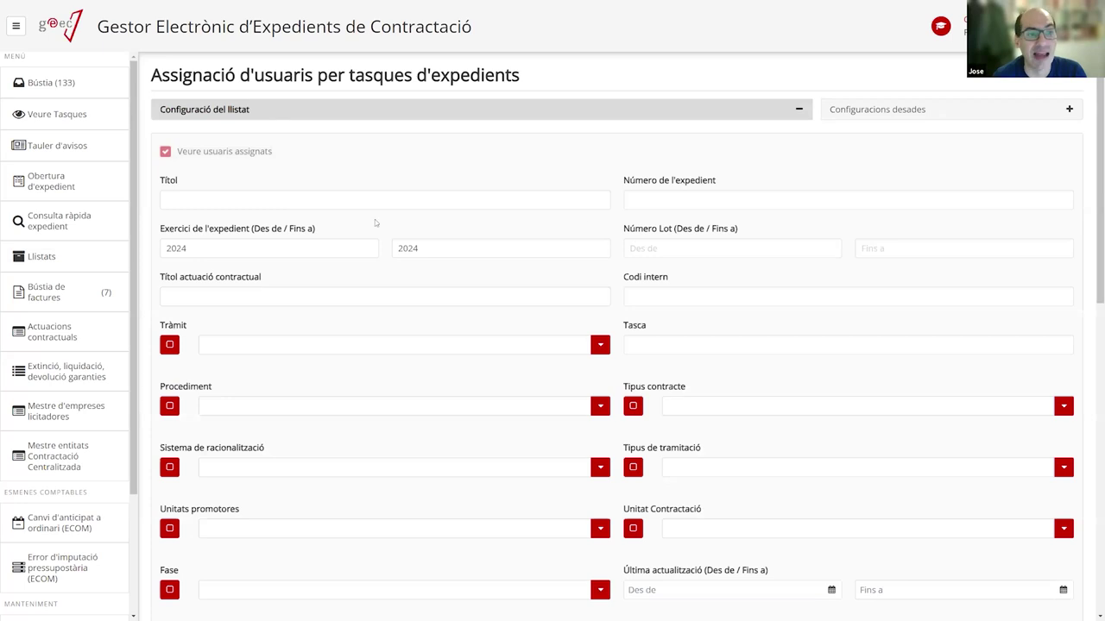
pyautogui.click(680, 199)
pyautogui.write('IC')
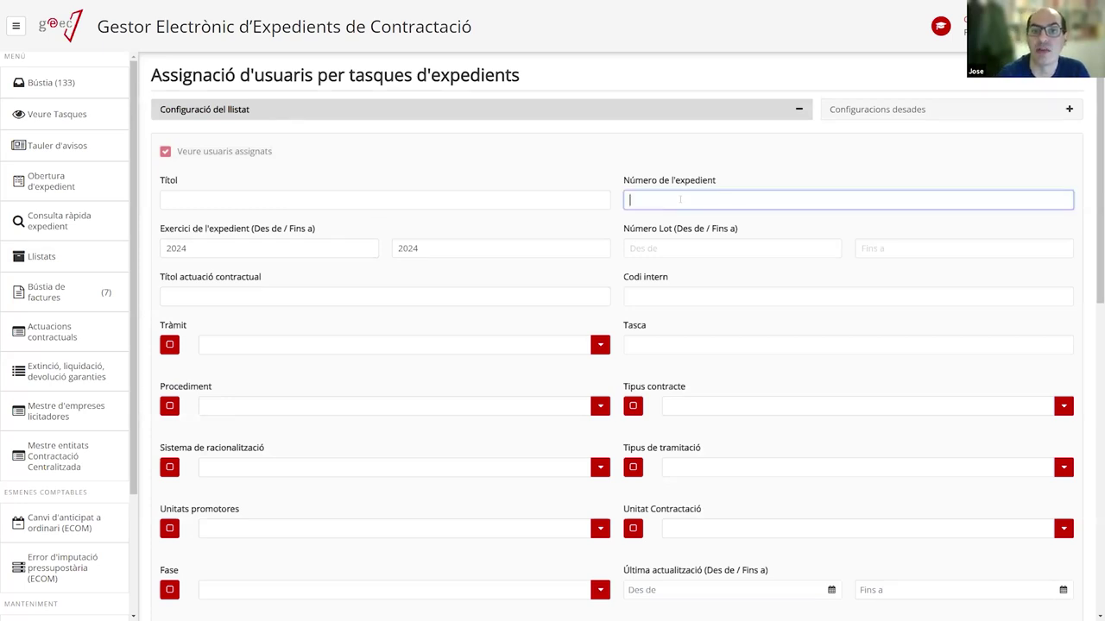
pyautogui.write('I')
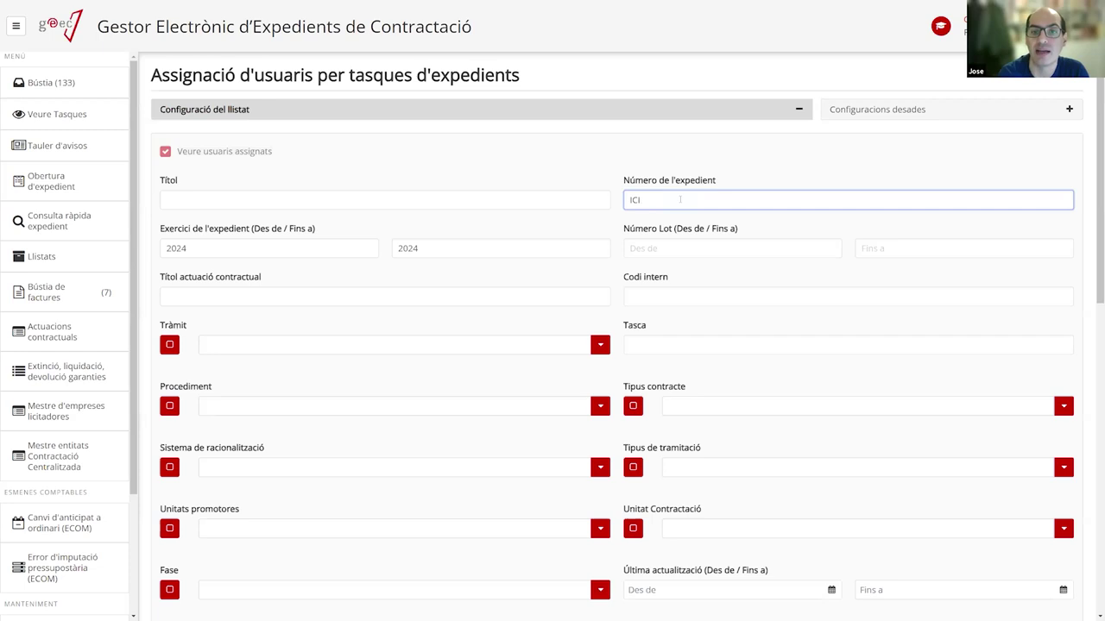
pyautogui.hotkey('ctrl', 'p')
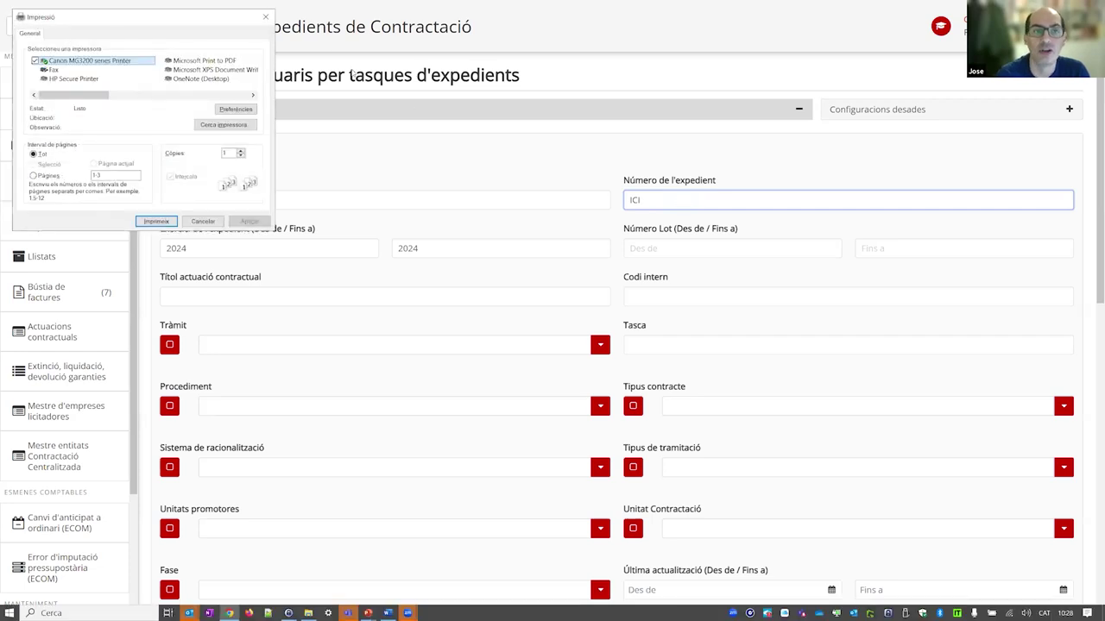
pyautogui.click(265, 16)
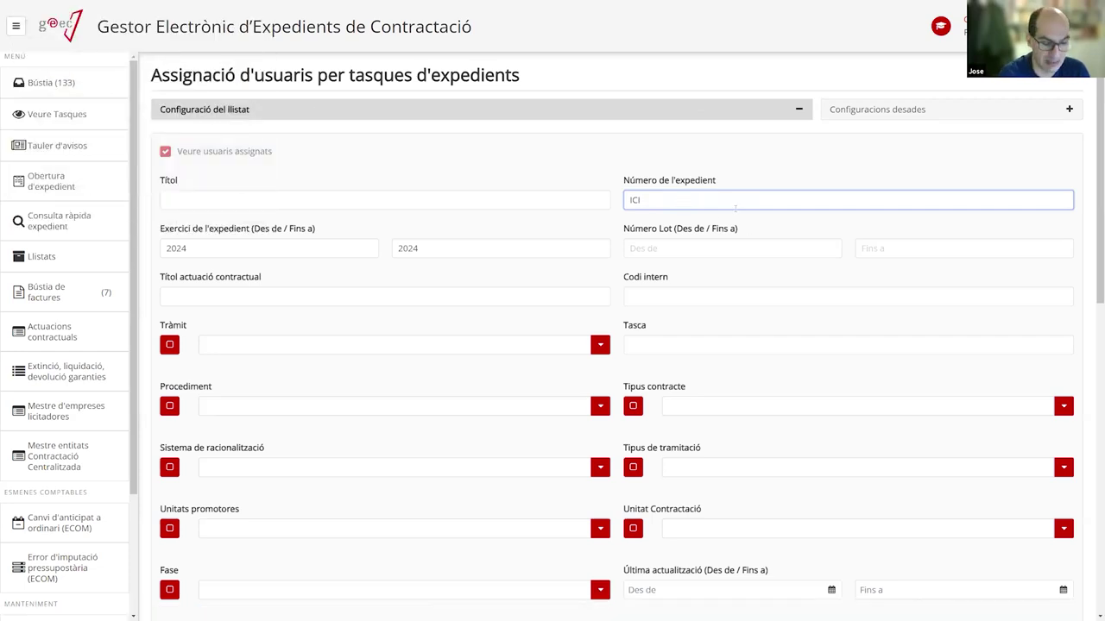
pyautogui.press('super')
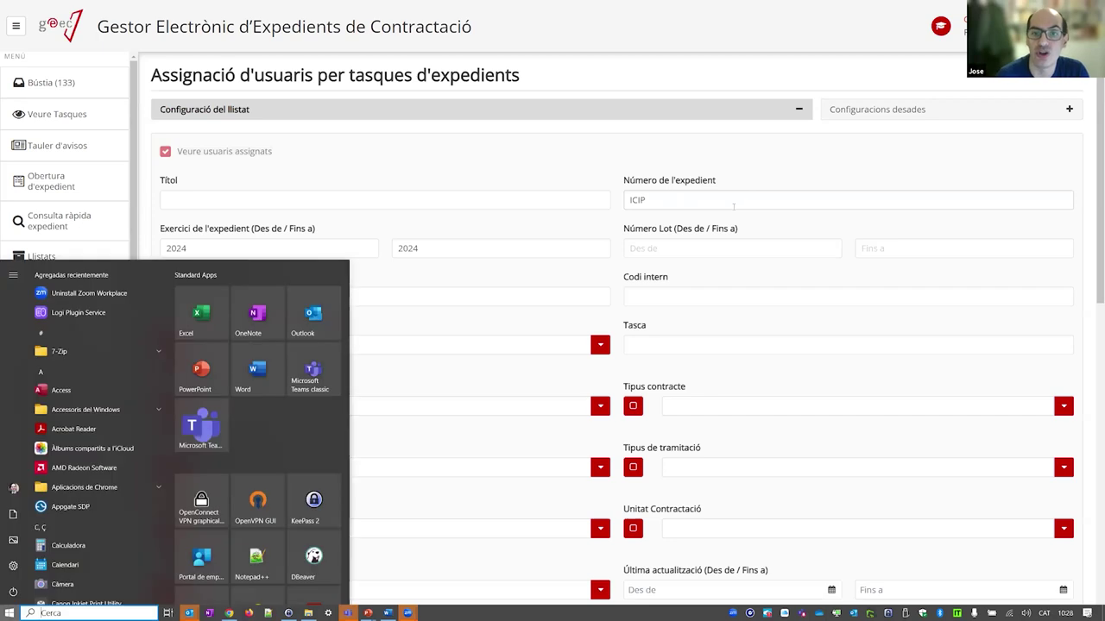
pyautogui.click(732, 205)
pyautogui.write('P-202')
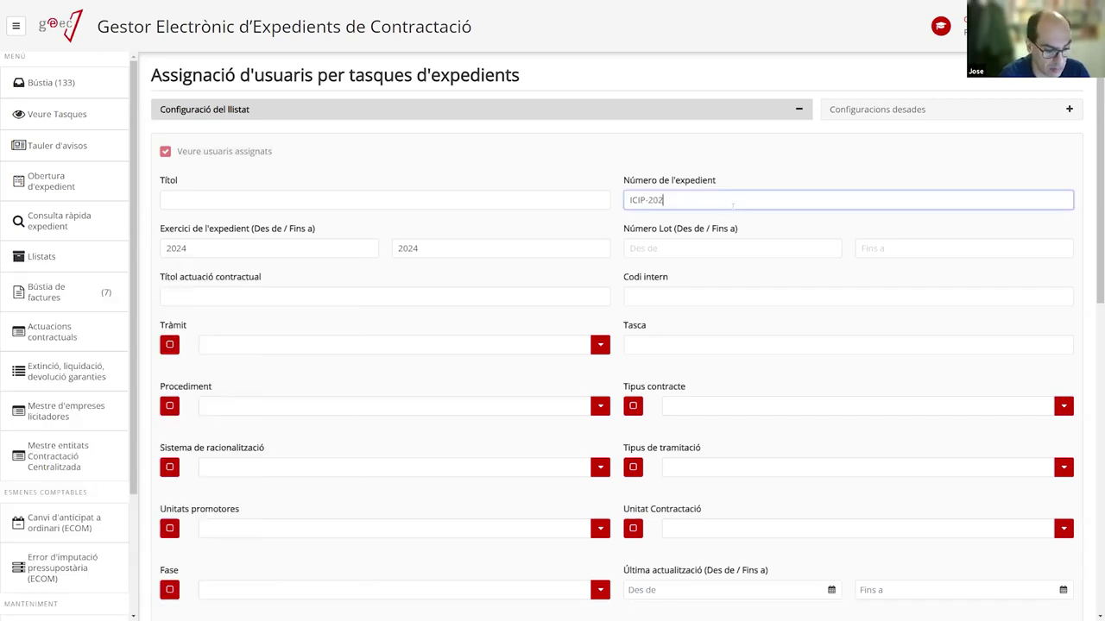
pyautogui.write('4-34')
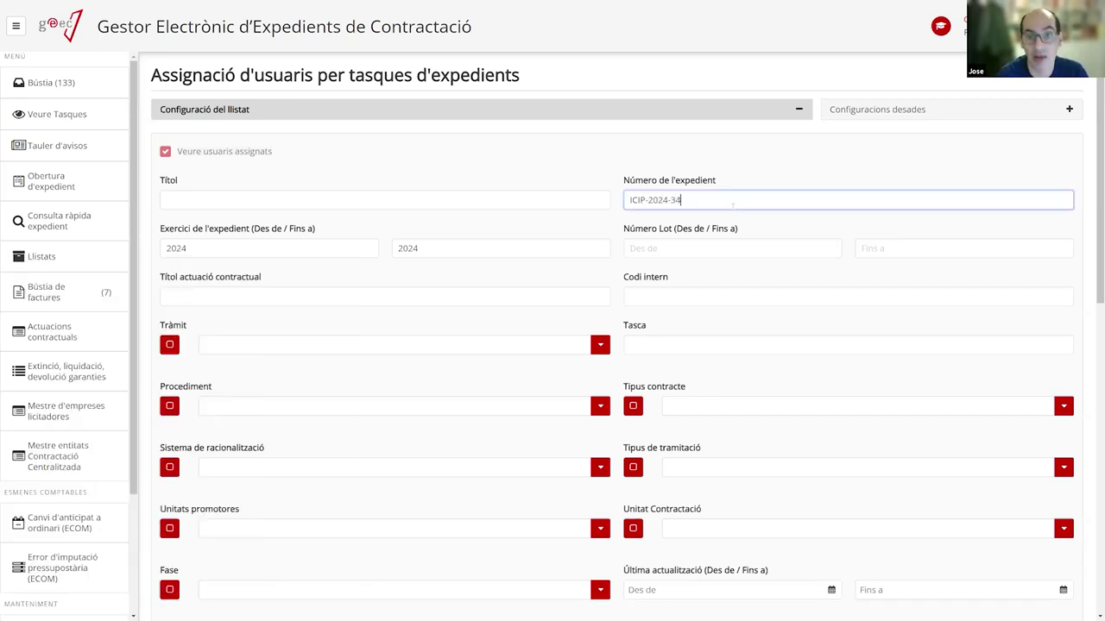
pyautogui.scroll(-7, 891, 265)
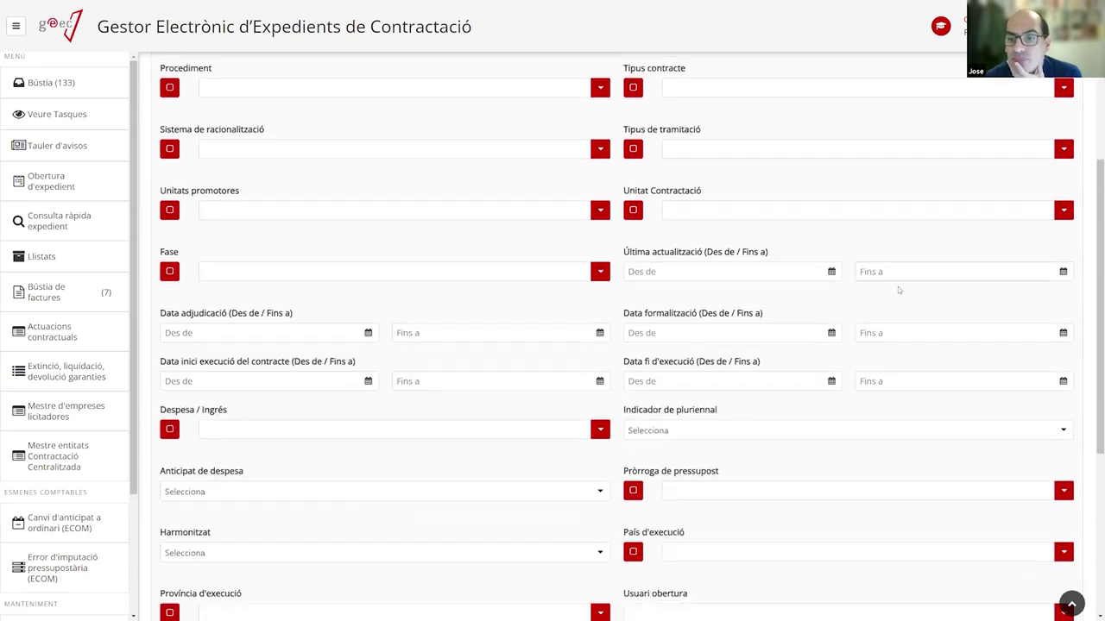
pyautogui.scroll(8, 737, 176)
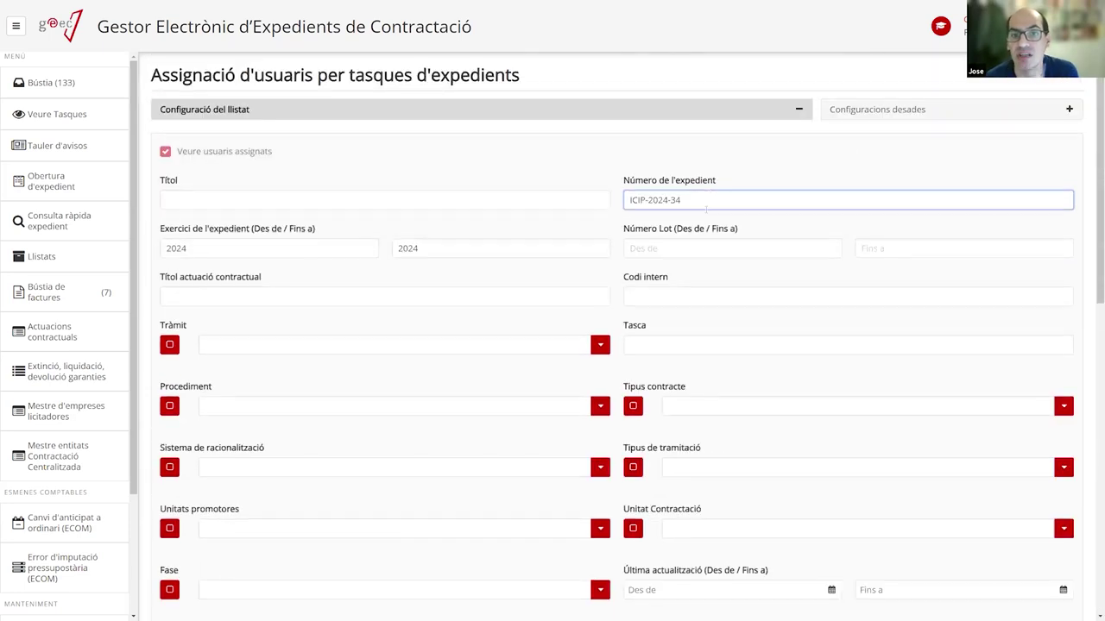
# Correct the expedient number to ICIP-2024-15 and run the search.
pyautogui.press('BackSpace')
pyautogui.press('BackSpace')
pyautogui.write('15')
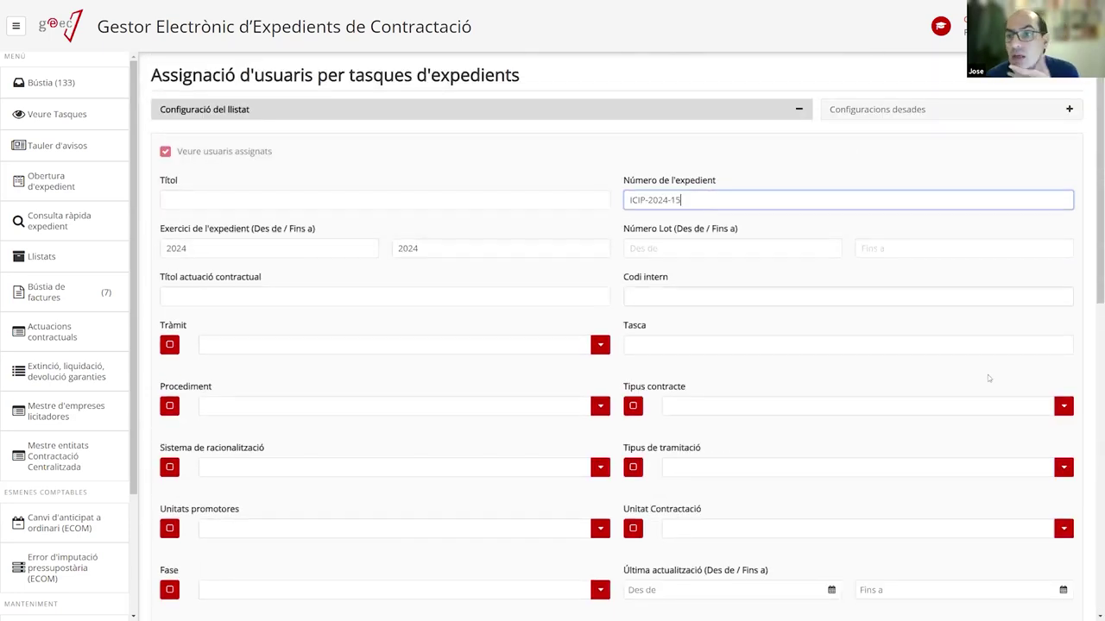
pyautogui.scroll(-8, 987, 375)
pyautogui.click(1055, 386)
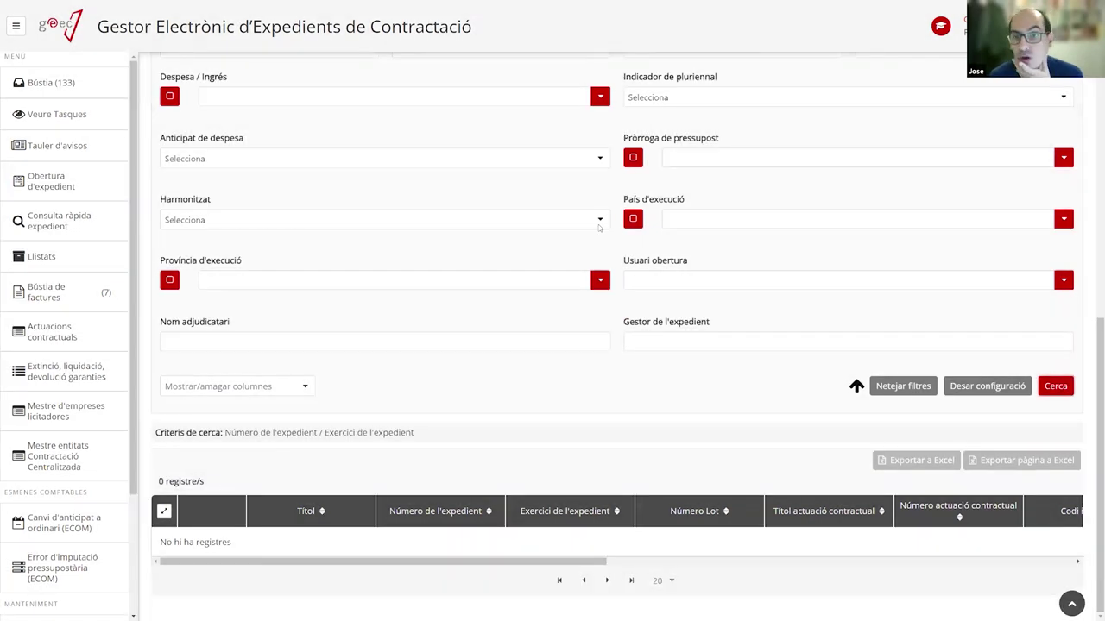
# Return to the expedient number filter and review the filter form up to the top.
pyautogui.scroll(8, 717, 313)
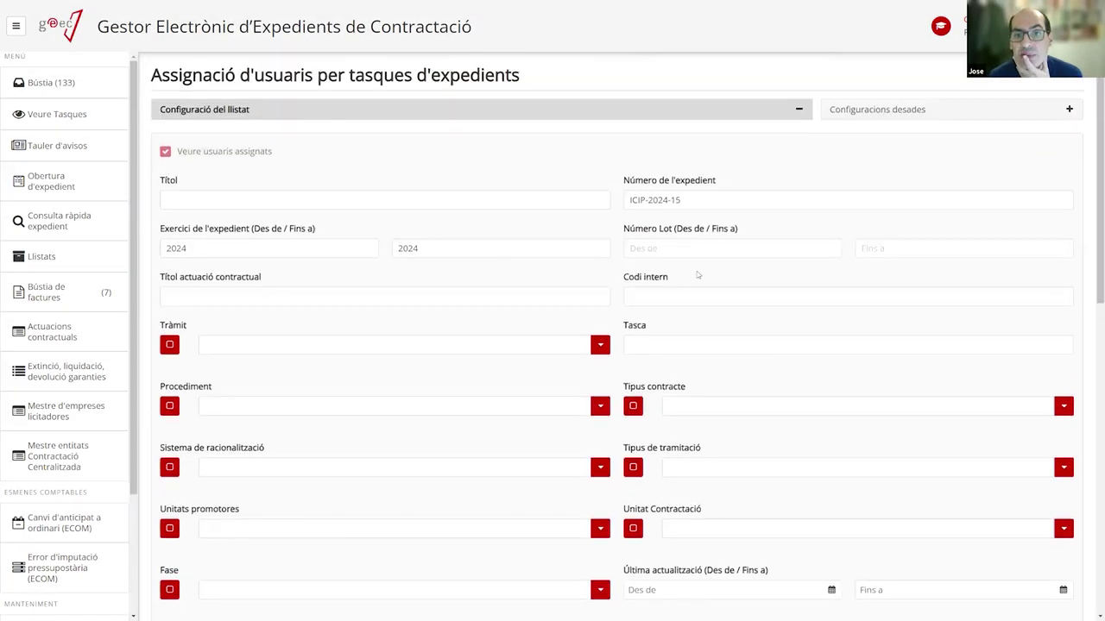
pyautogui.click(662, 199)
pyautogui.scroll(-10, 738, 328)
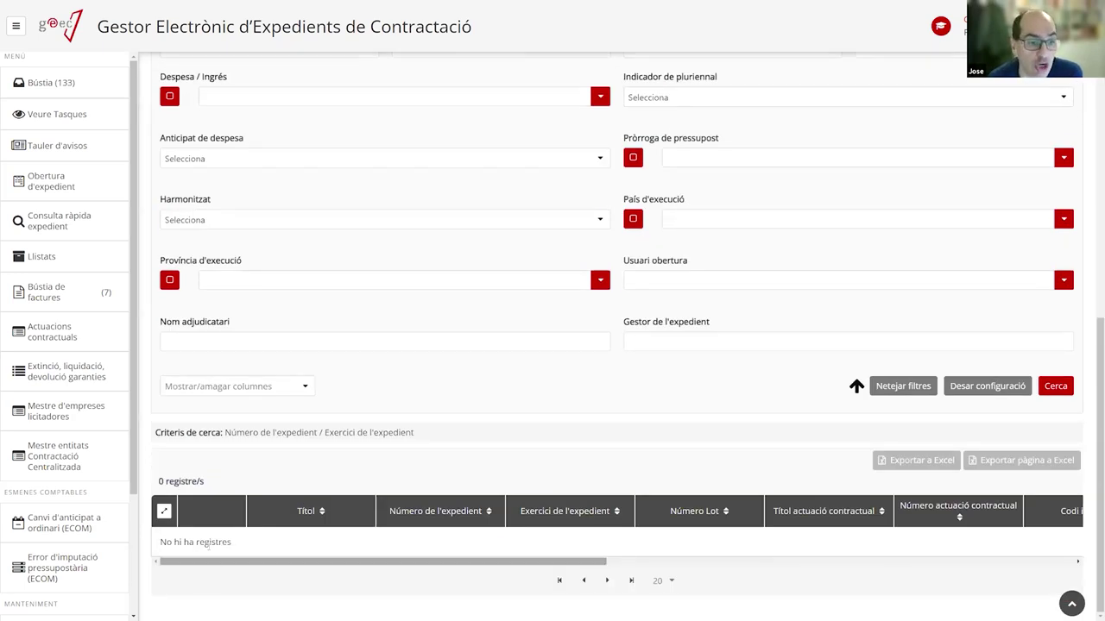
pyautogui.scroll(4, 384, 490)
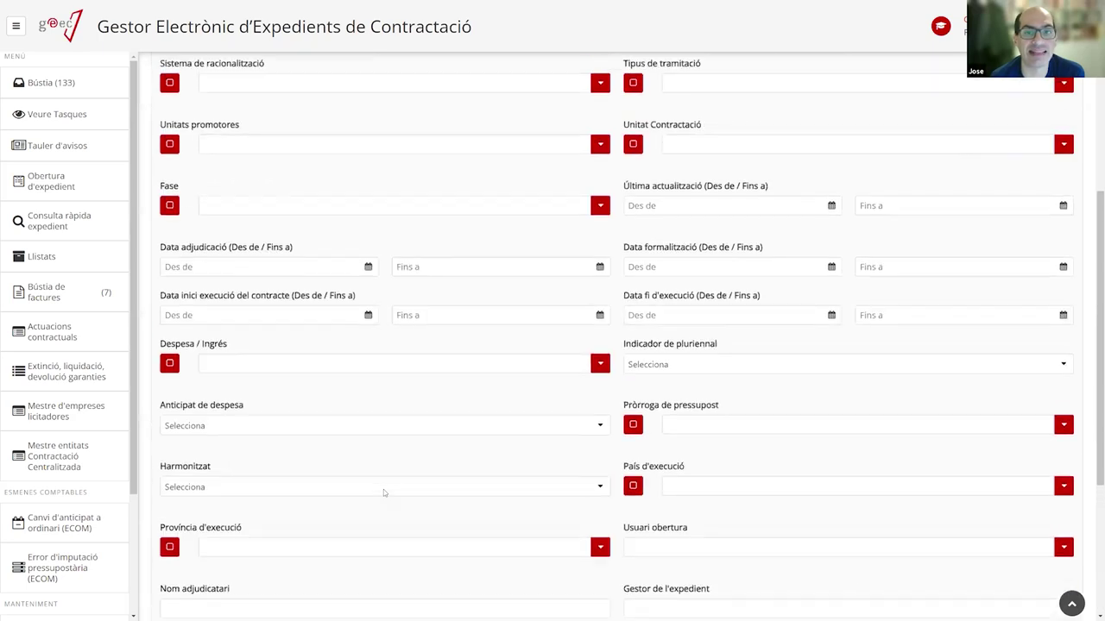
pyautogui.scroll(5, 383, 489)
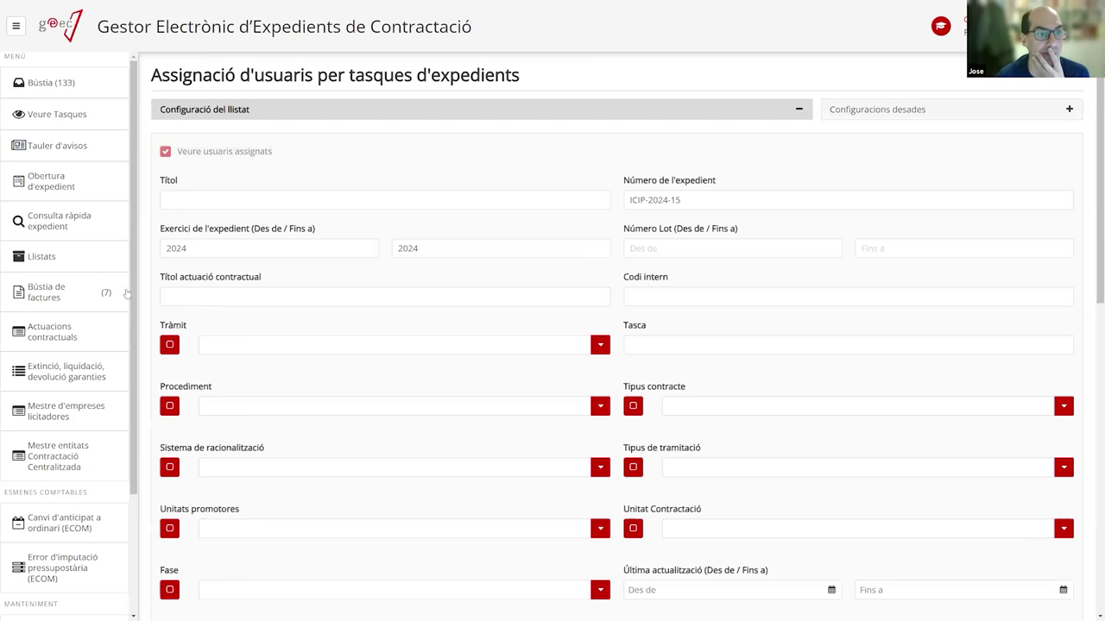
# Open the Bústia de factures inbox listing the 7 received invoices.
pyautogui.click(68, 262)
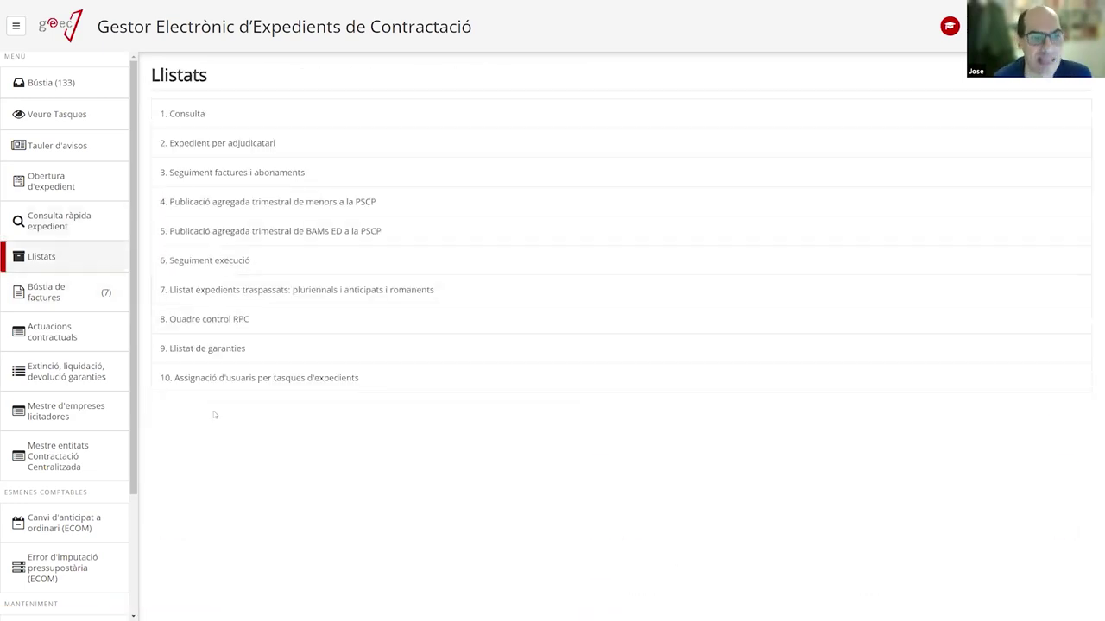
pyautogui.click(53, 306)
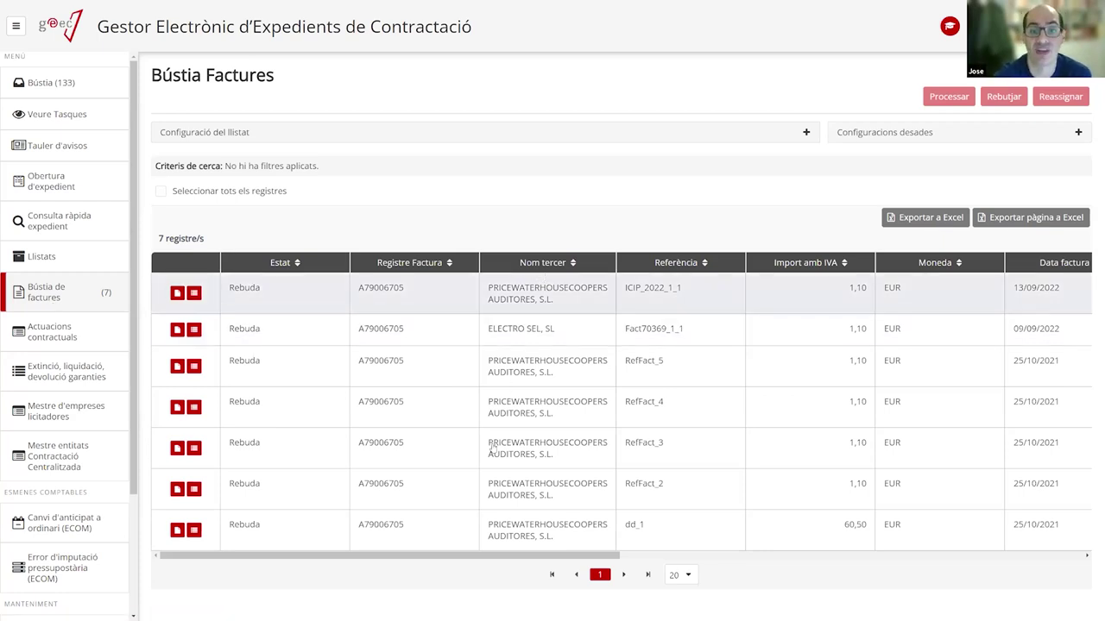
# Try viewing the first invoice, dismiss the digital-invoice warnings, then go to Actuacions contractuals.
pyautogui.click(534, 306)
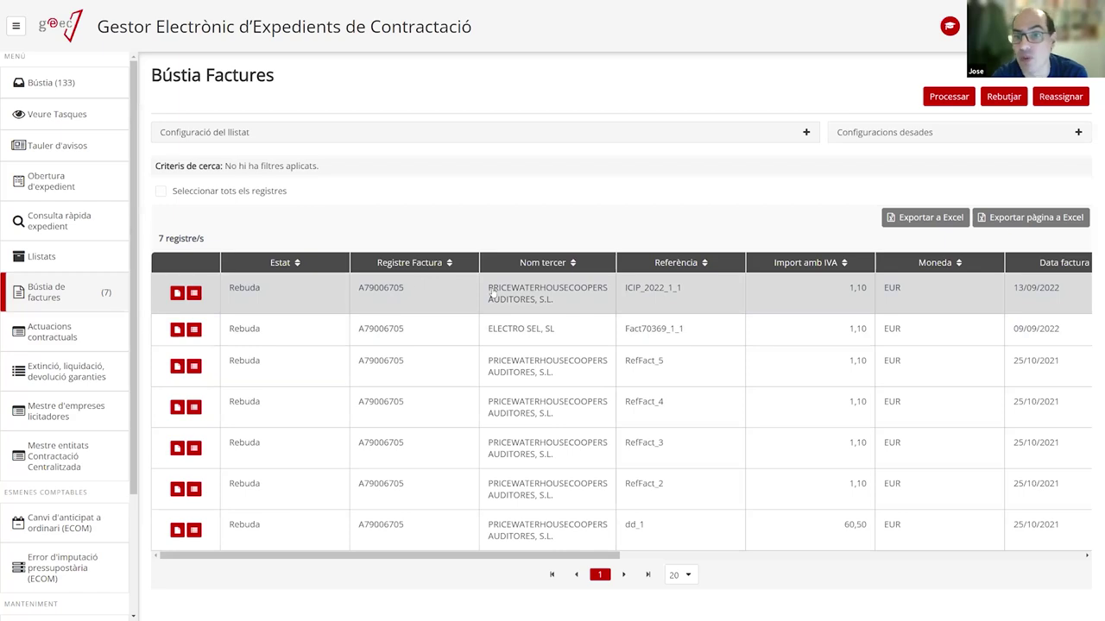
pyautogui.click(176, 294)
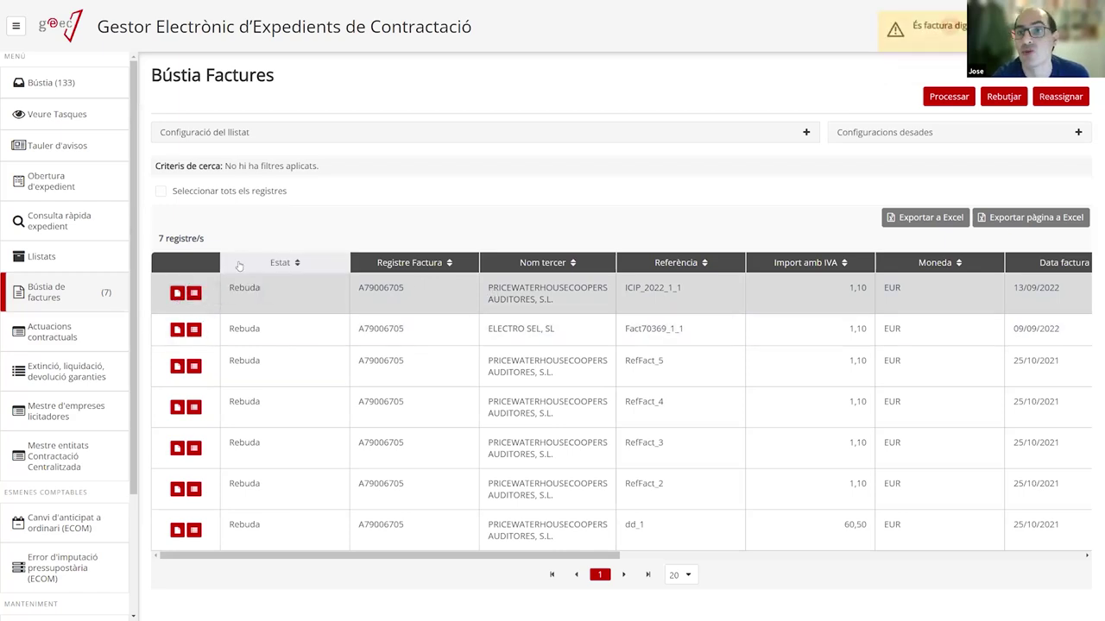
pyautogui.click(176, 295)
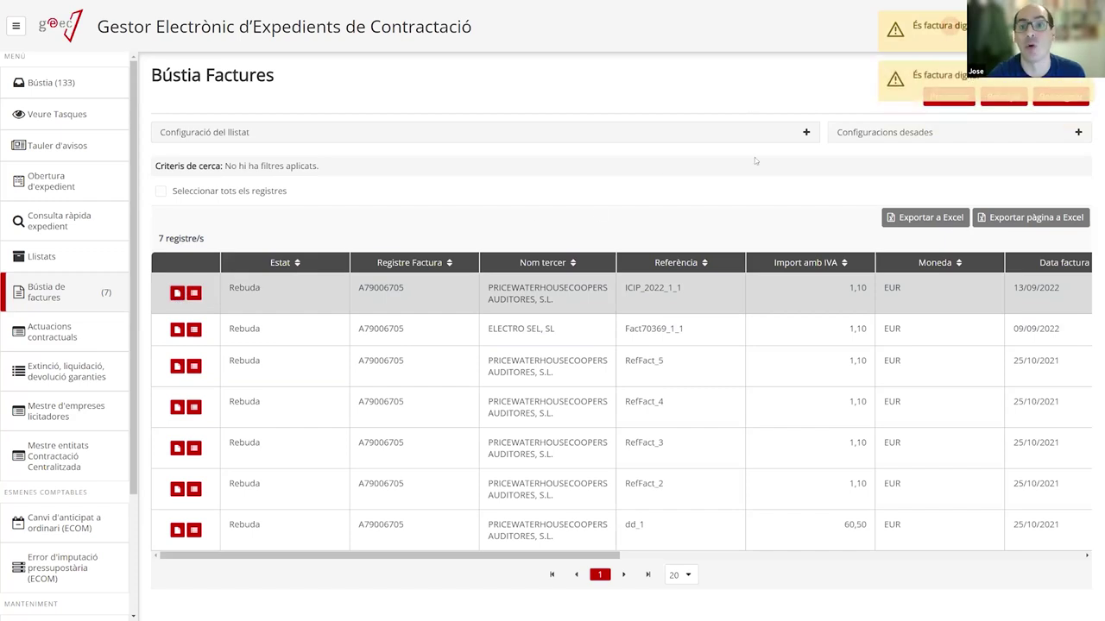
pyautogui.click(1075, 84)
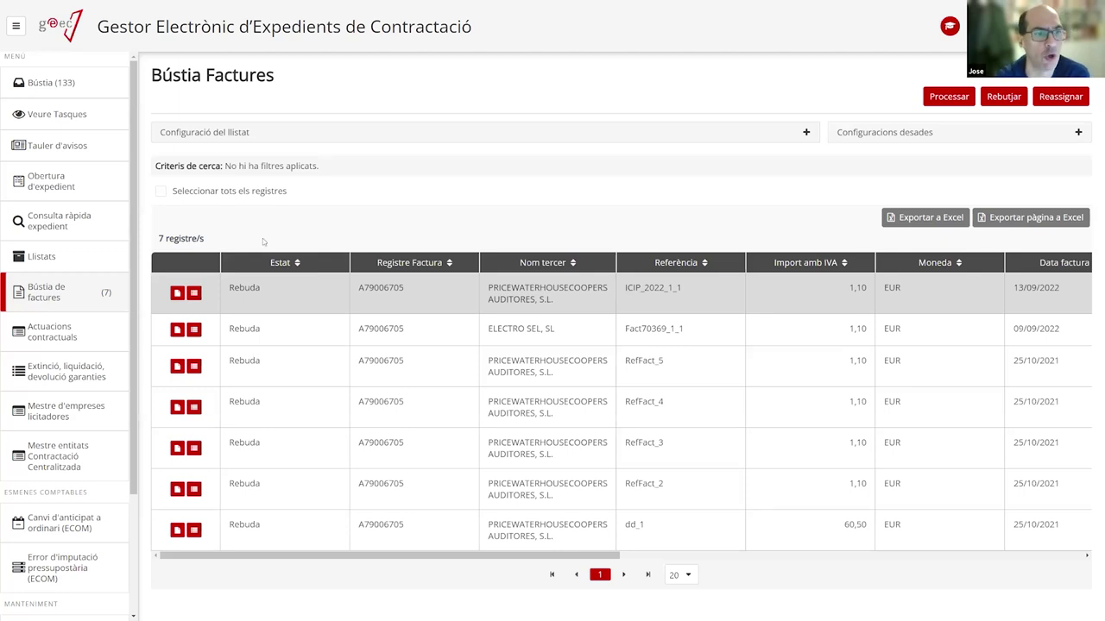
pyautogui.click(62, 332)
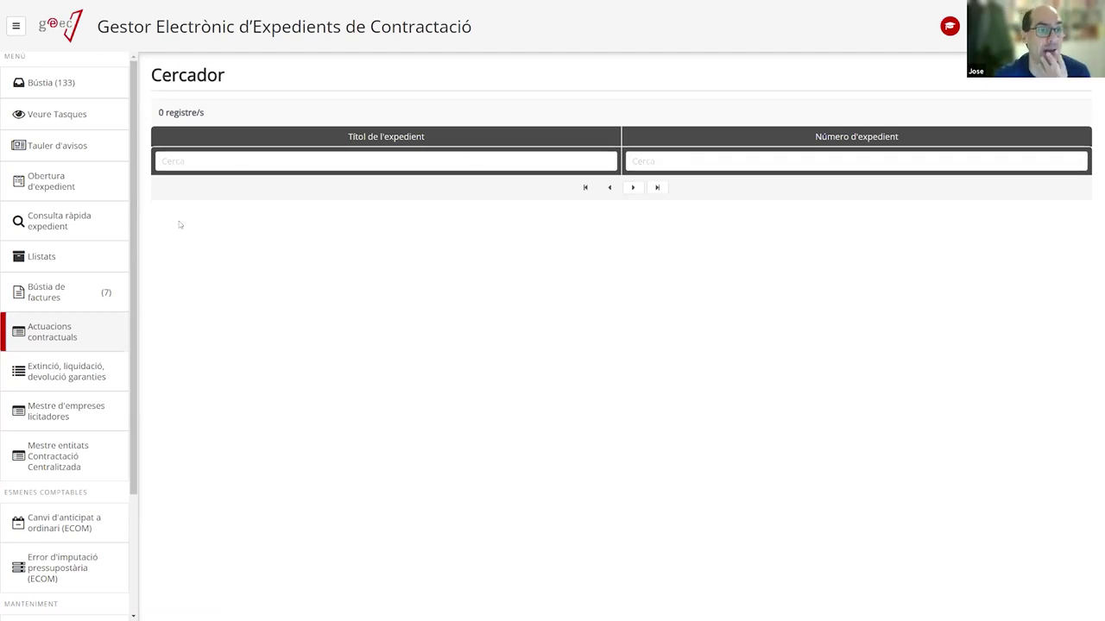
# Filter expedients by number icip-2024-3 (37 records) and open Serveis 1's contractual actions.
pyautogui.click(342, 164)
pyautogui.write('jsp')
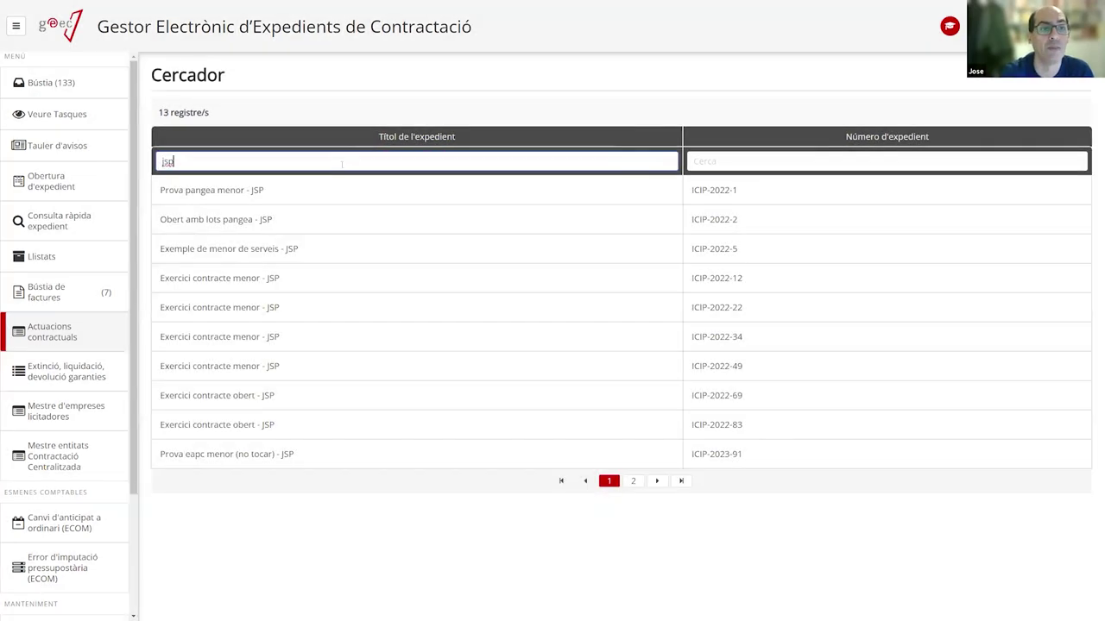
pyautogui.press('BackSpace')
pyautogui.click(768, 152)
pyautogui.write('icip-')
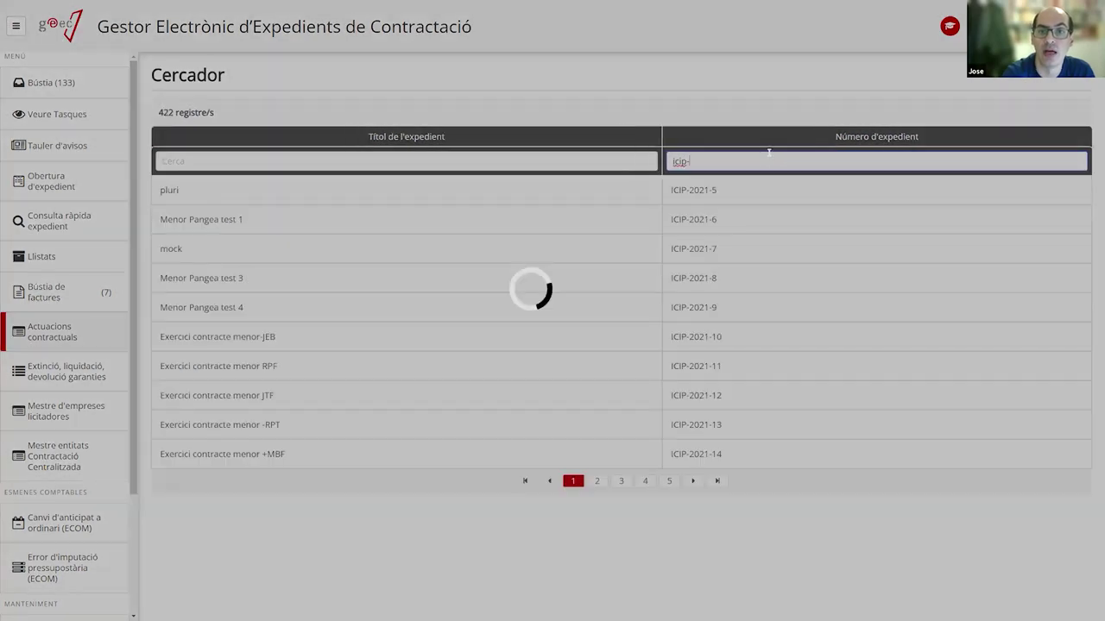
pyautogui.write('2024')
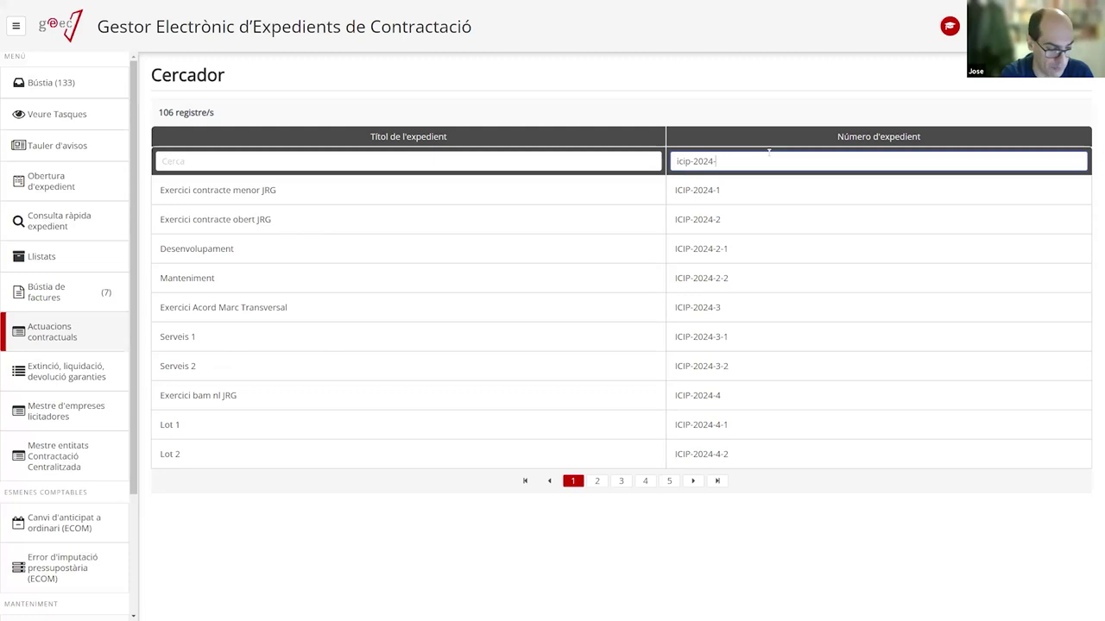
pyautogui.write('-')
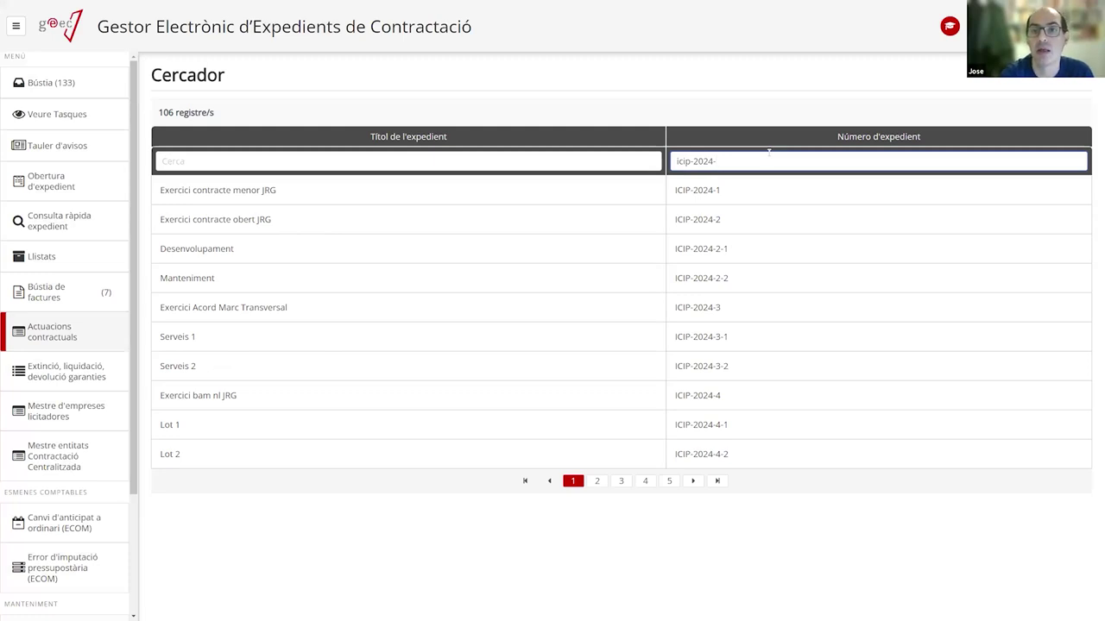
pyautogui.write('3')
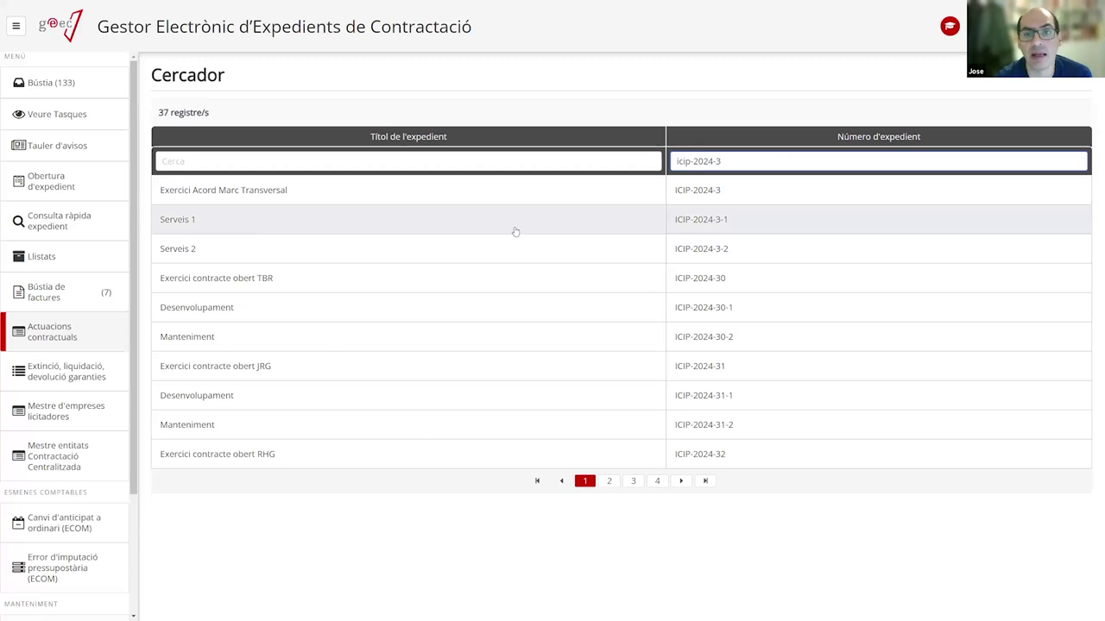
pyautogui.click(515, 230)
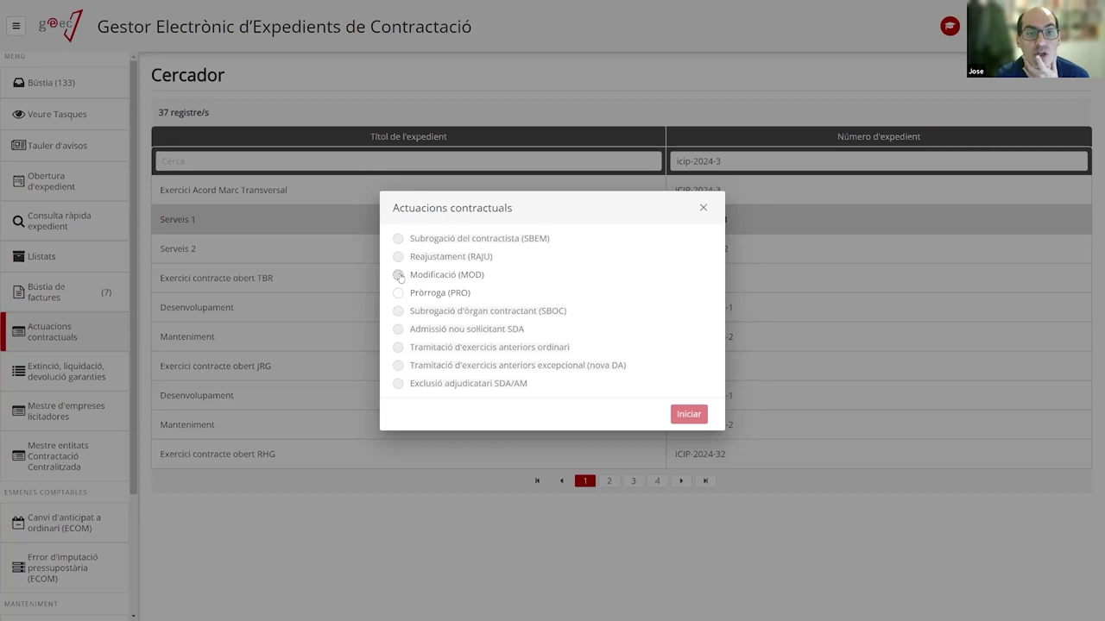
# Select Modificació (MOD), then Pròrroga (PRO), and close the dialog without starting either.
pyautogui.click(398, 276)
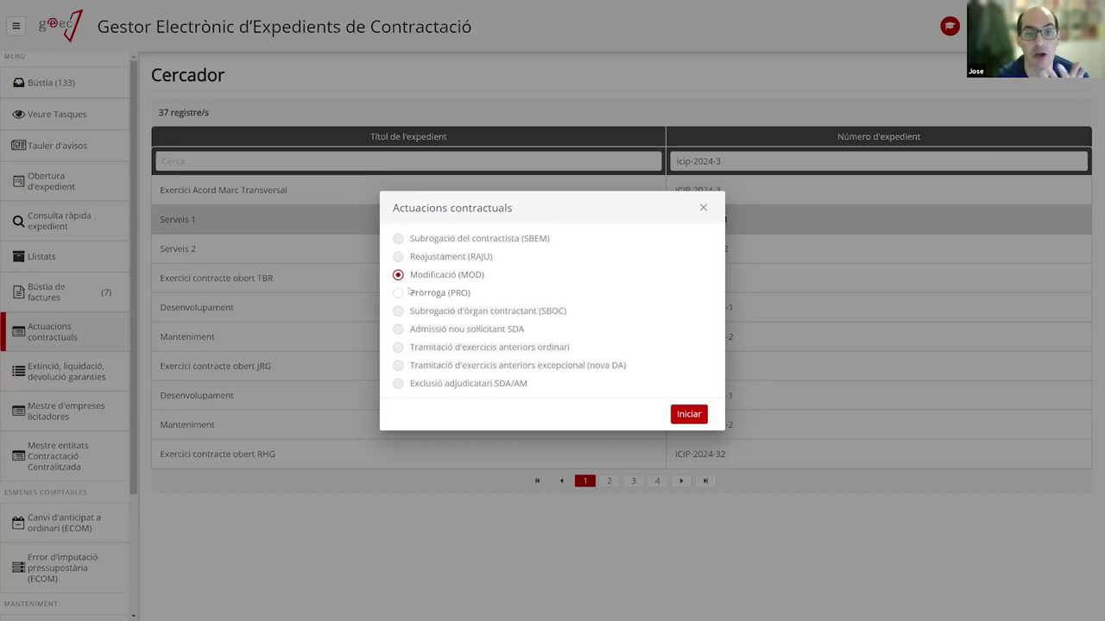
pyautogui.click(399, 294)
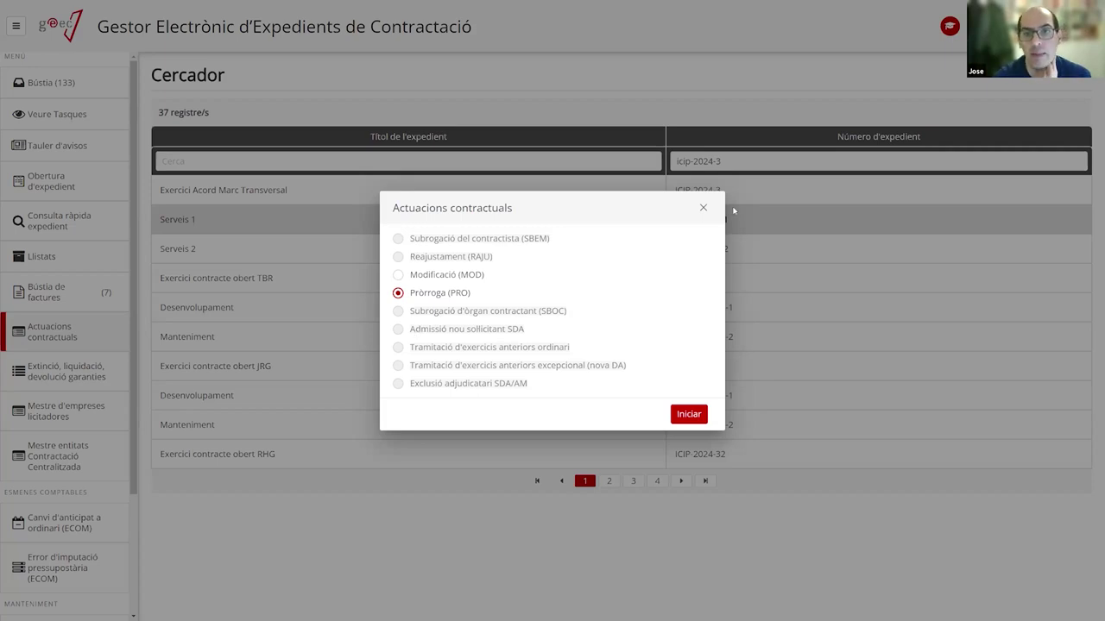
pyautogui.click(703, 208)
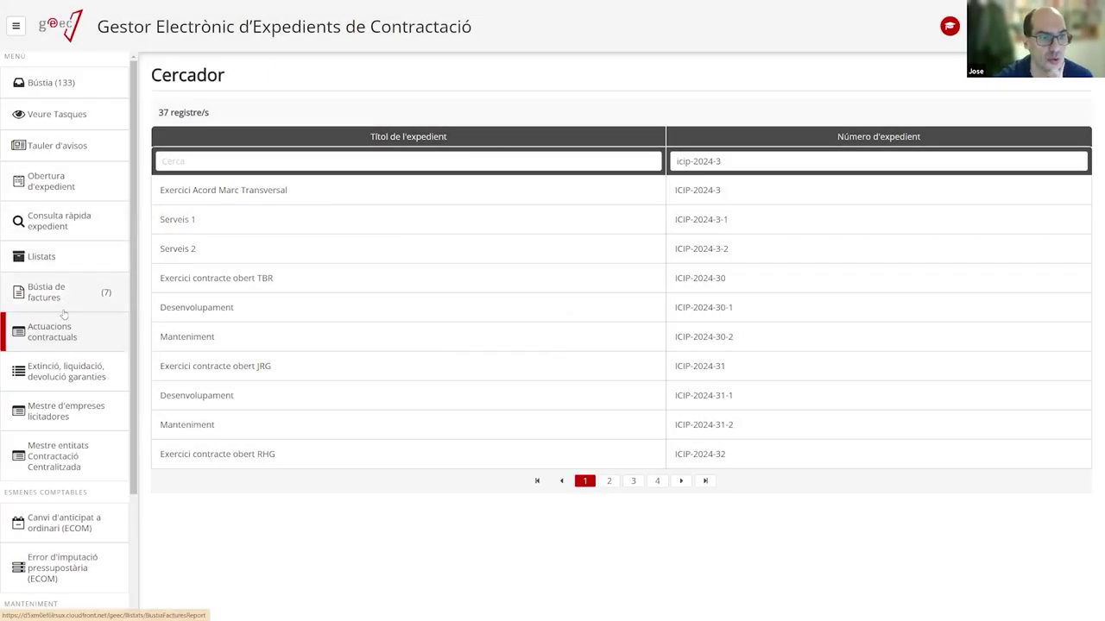
# Go to Extinció, liquidació, devolució garanties and open 1. Liquidació massiva de menors.
pyautogui.click(56, 373)
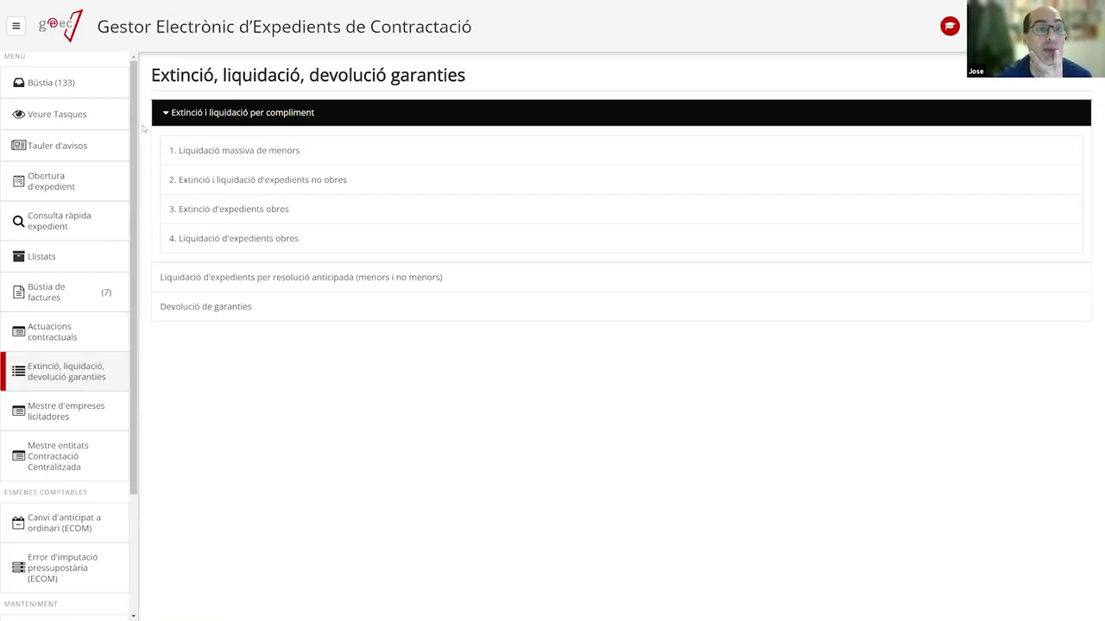
pyautogui.click(248, 113)
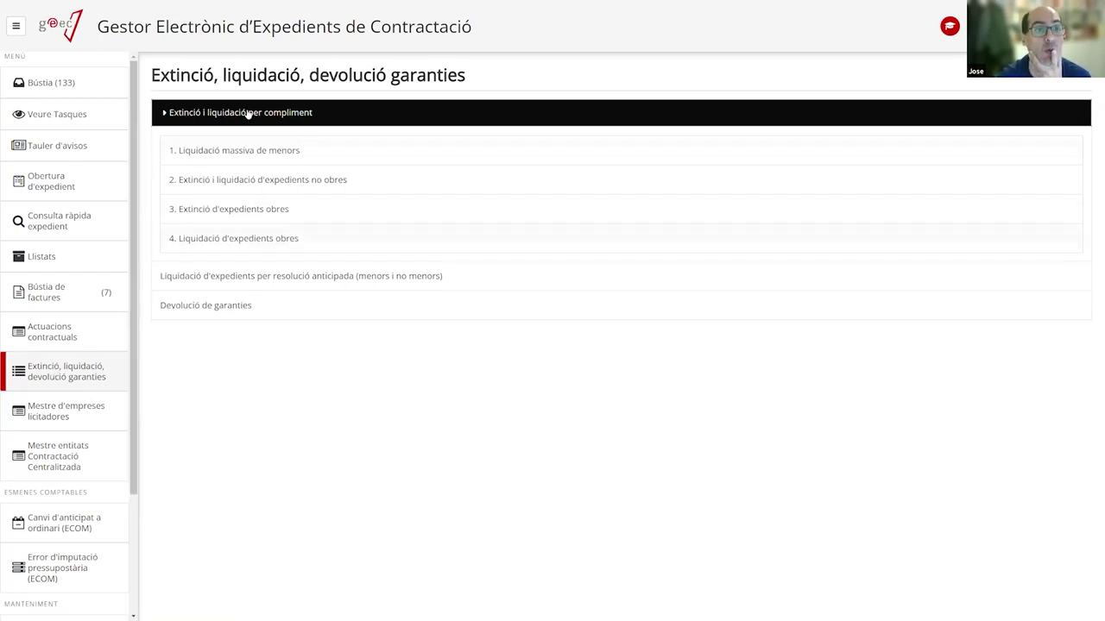
pyautogui.click(263, 113)
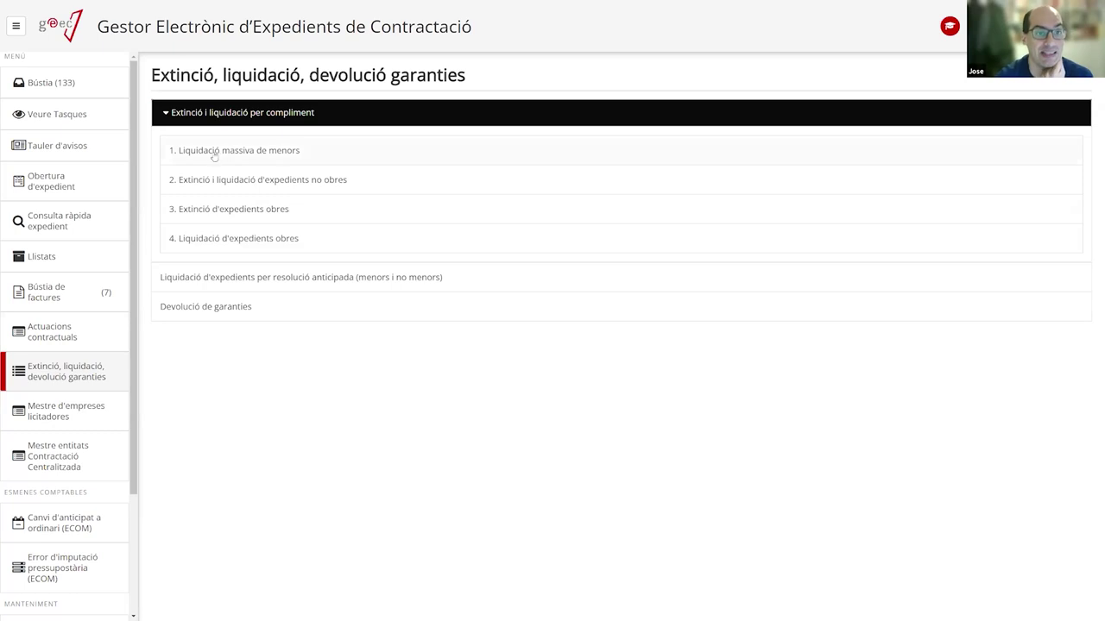
pyautogui.click(285, 152)
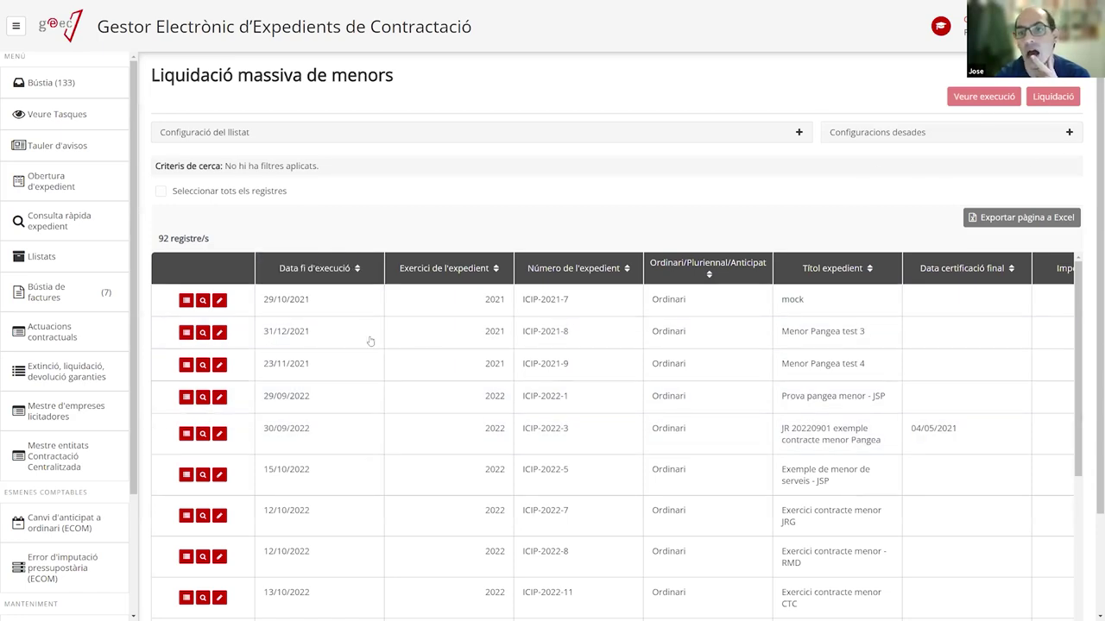
# Select expedients ICIP-2021-8, ICIP-2022-3 and ICIP-2022-7 for mass settlement.
pyautogui.click(320, 331)
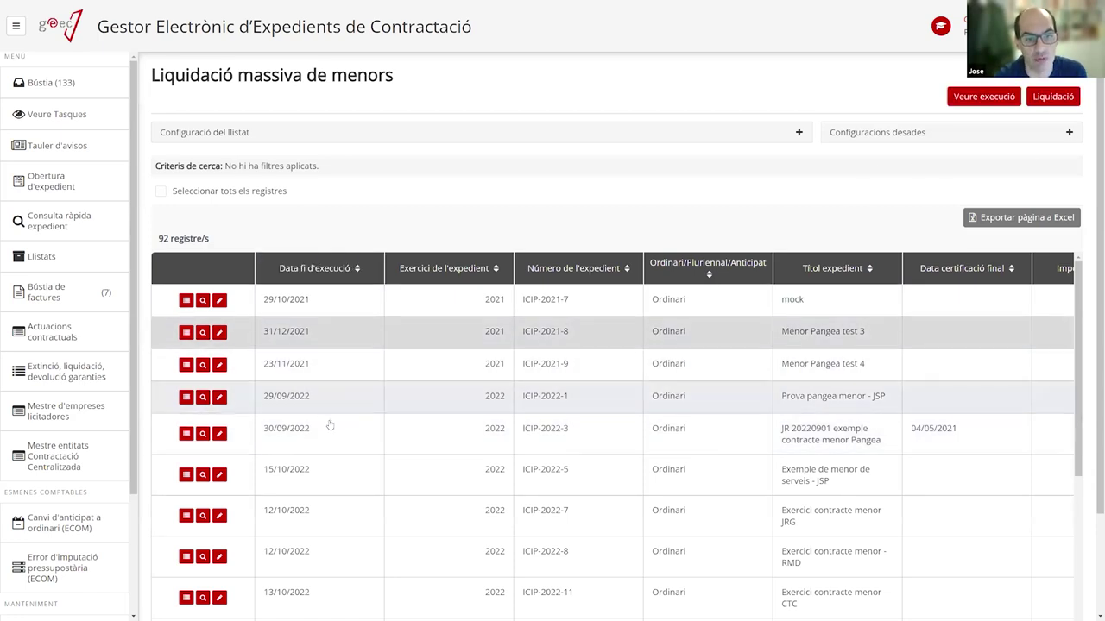
pyautogui.click(333, 431)
pyautogui.click(348, 528)
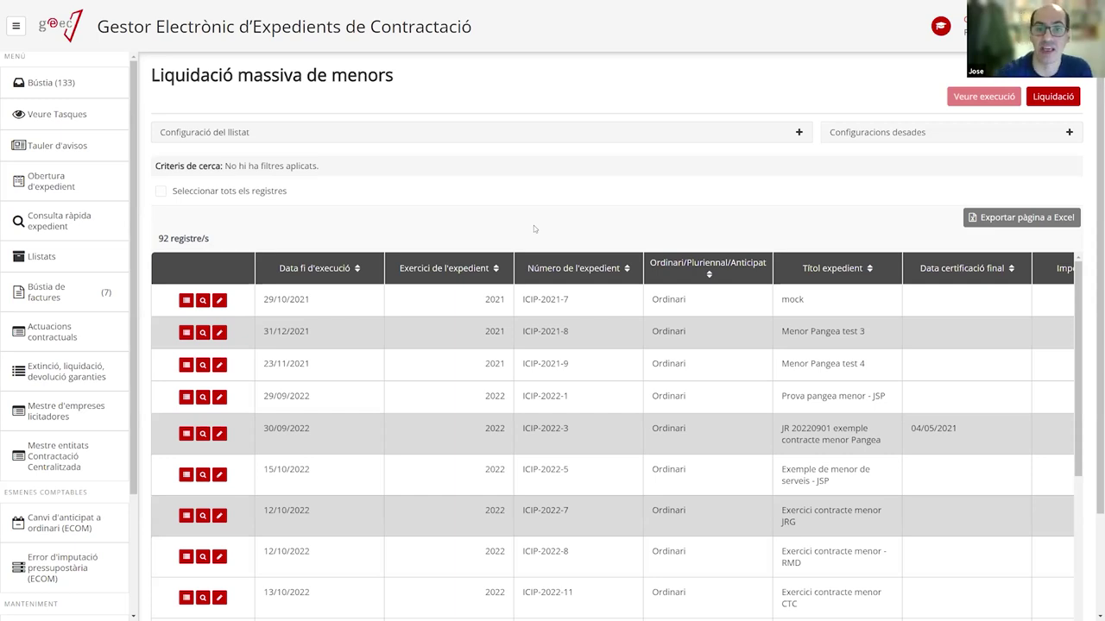
# Review all columns of the minor contracts table, then return to the Extinció options page.
pyautogui.hscroll(5, 844, 418)
pyautogui.hscroll(8, 844, 417)
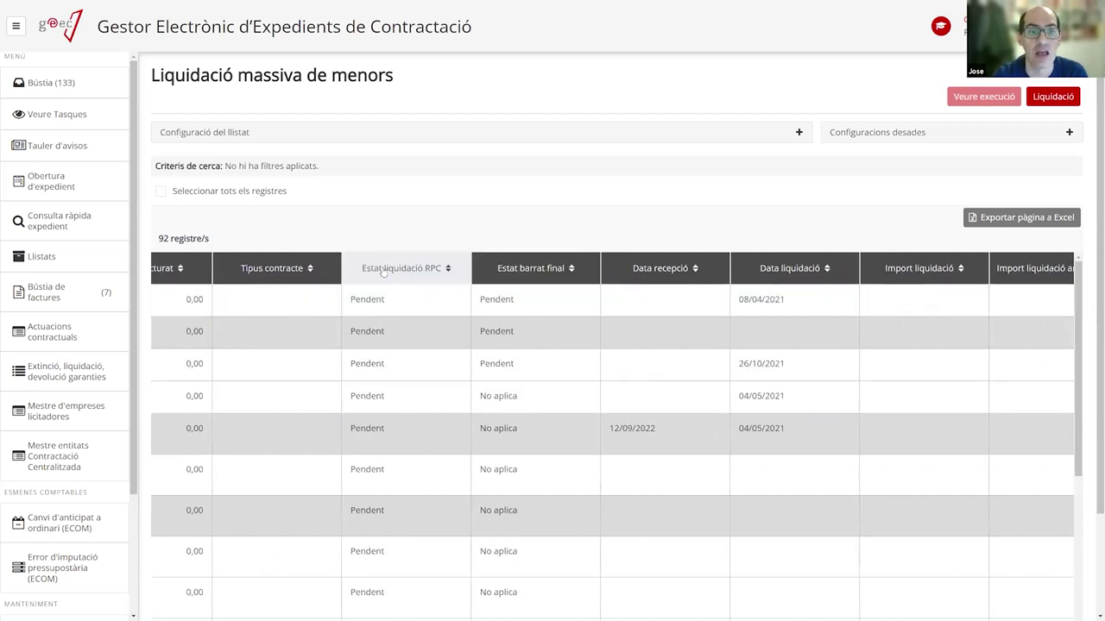
pyautogui.hscroll(-5, 398, 356)
pyautogui.hscroll(-8, 397, 359)
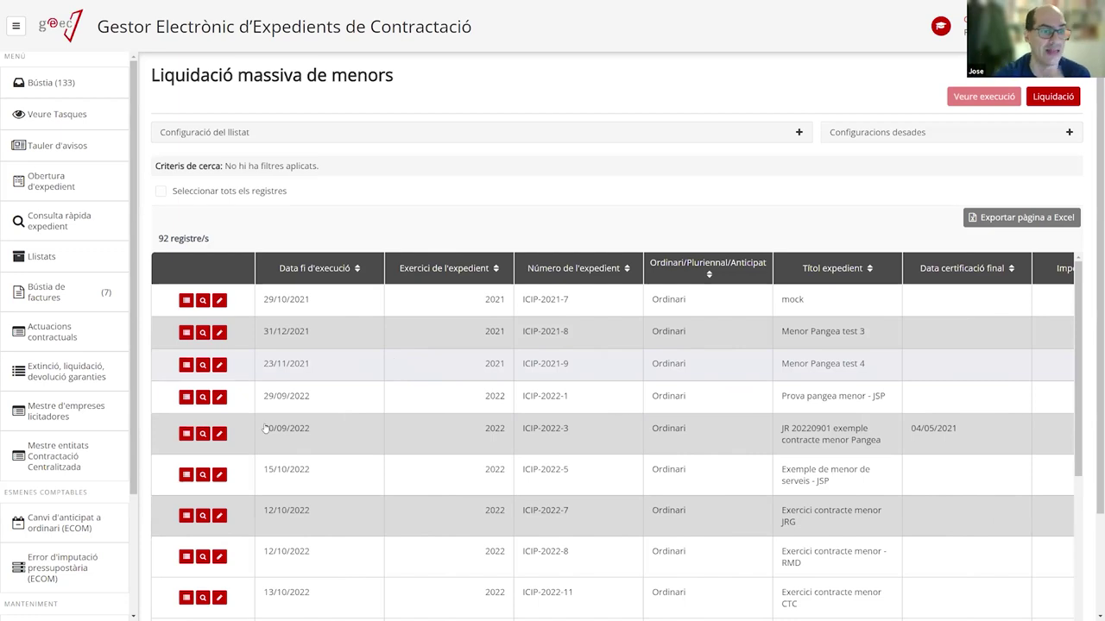
pyautogui.click(90, 383)
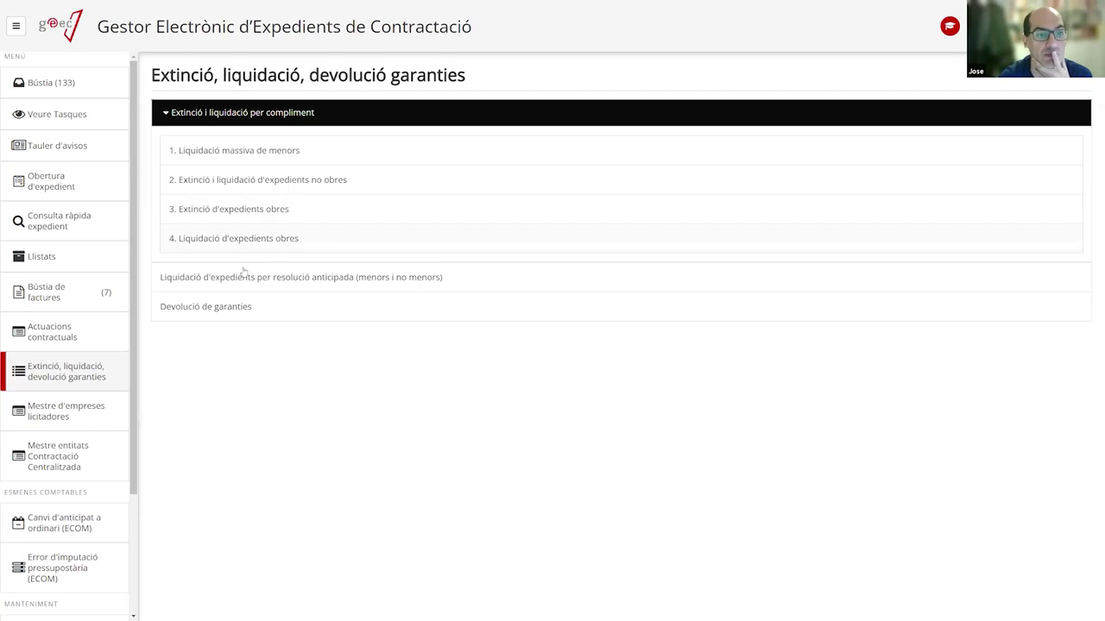
# Look at early-resolution liquidation, then open Mestre d'empreses licitadores with 43837 bidder records.
pyautogui.click(326, 285)
pyautogui.click(703, 160)
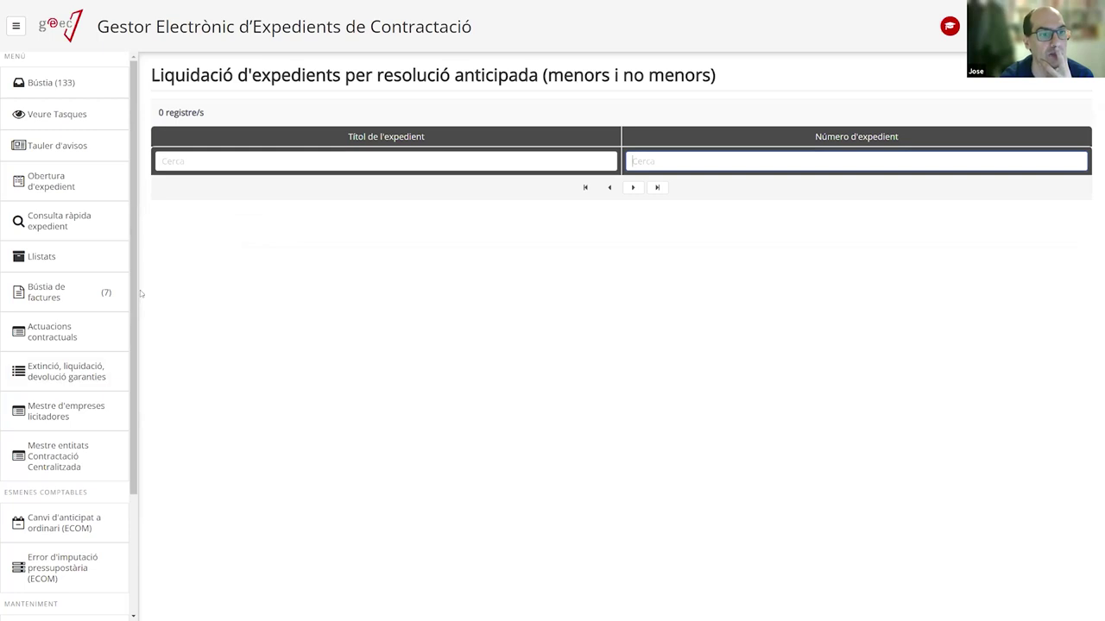
pyautogui.click(50, 372)
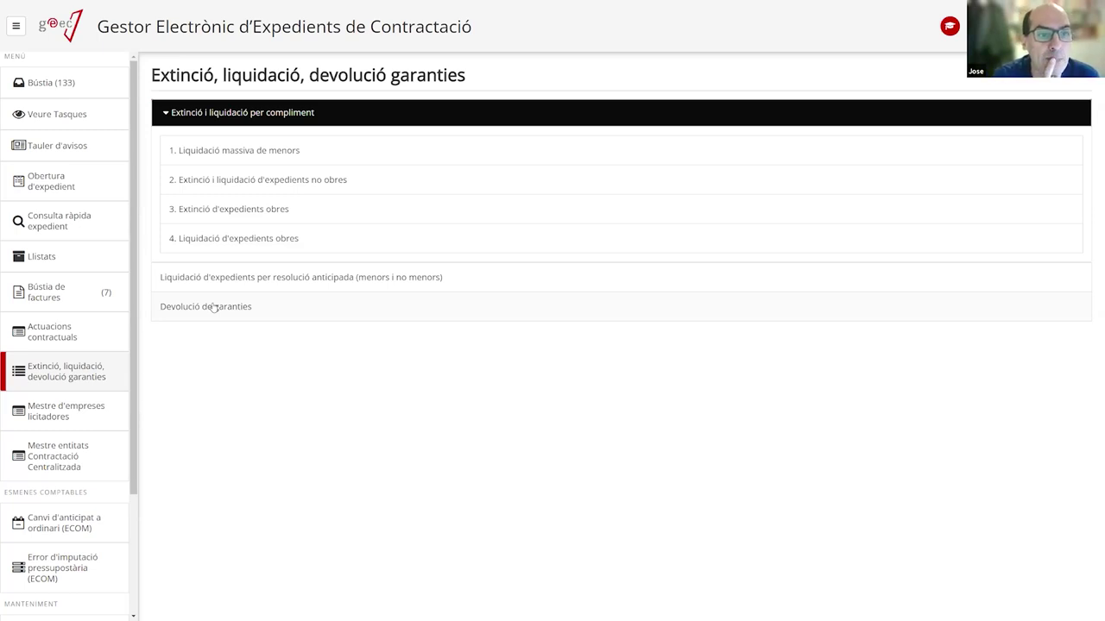
pyautogui.click(60, 408)
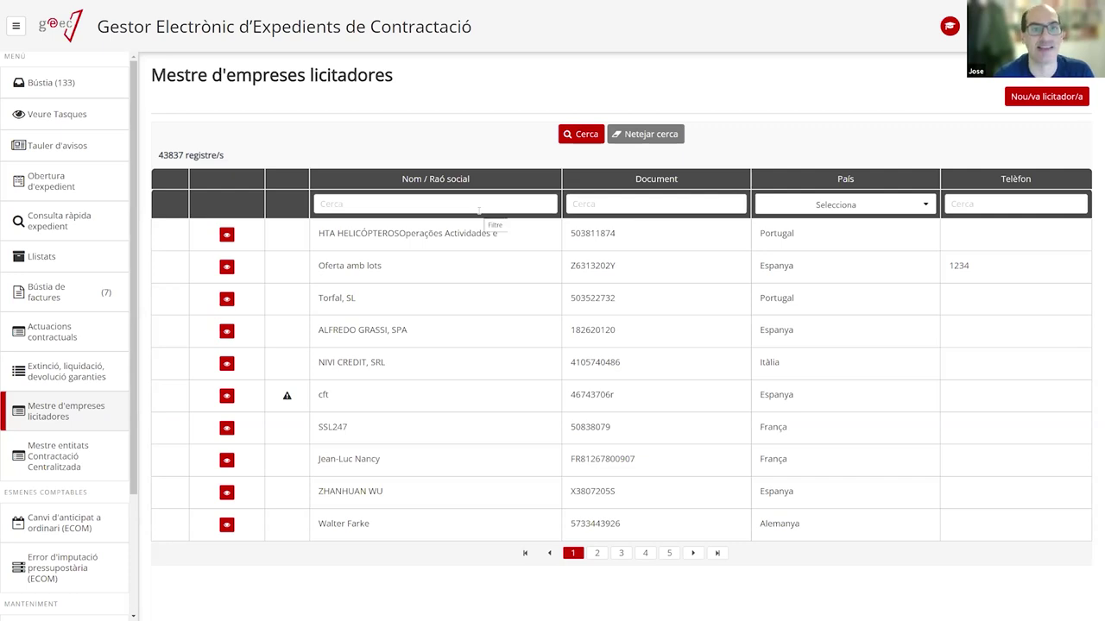
# Search the bidder register by Nom / Raó social 'ganvam' to show only the GANVAM record.
pyautogui.click(375, 207)
pyautogui.write('ganvam')
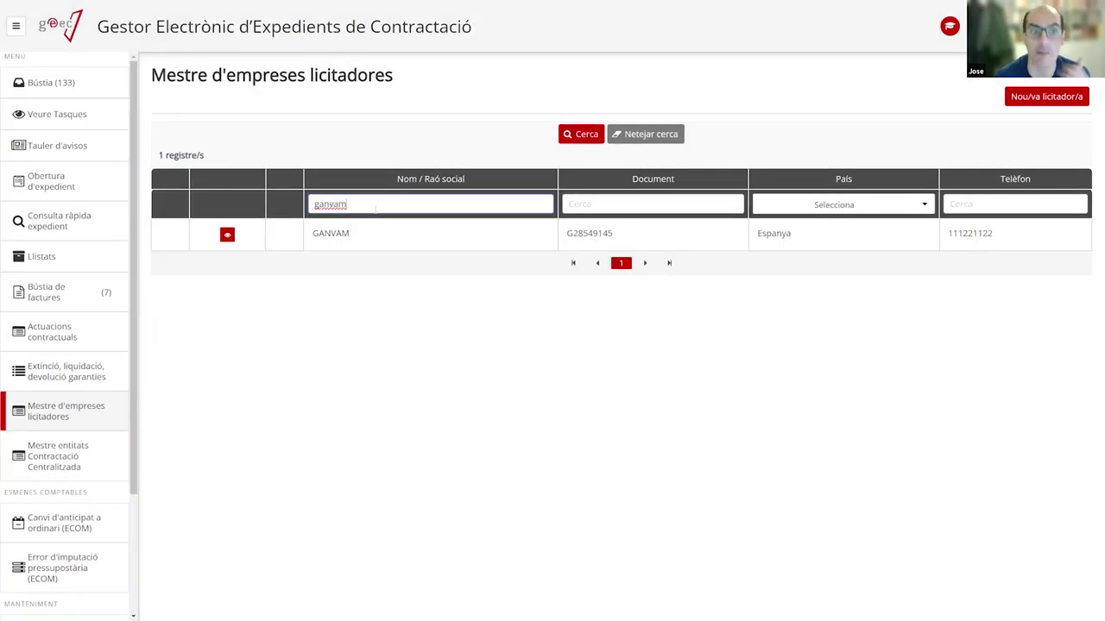
pyautogui.doubleClick(371, 205)
pyautogui.click(643, 208)
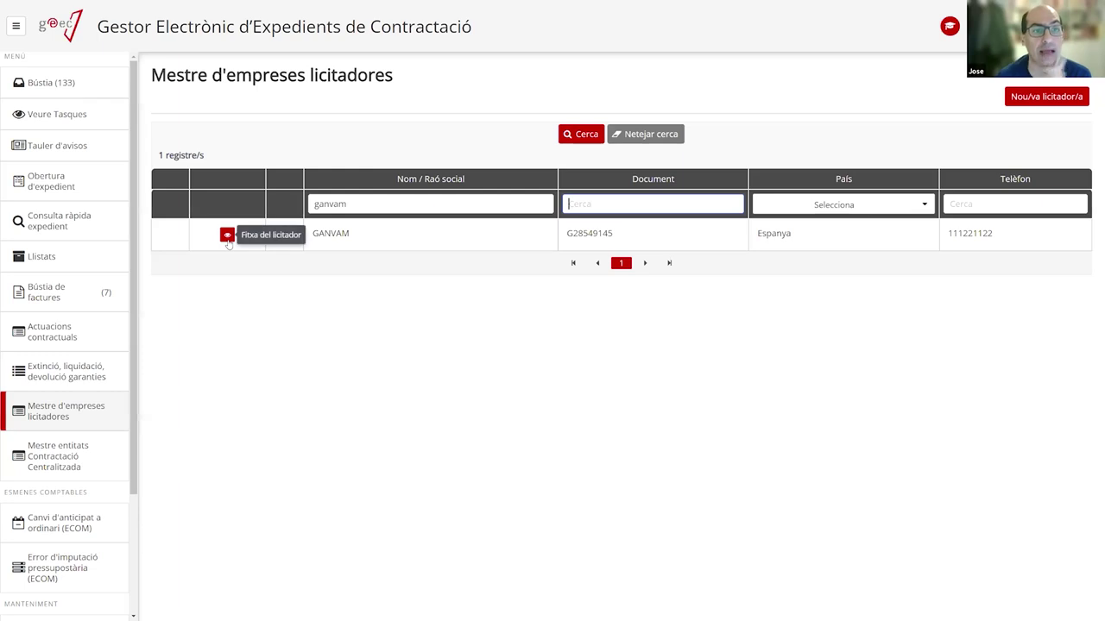
# Open GANVAM's Fitxa licitador and scroll through its details, address, contacts and branches.
pyautogui.click(226, 236)
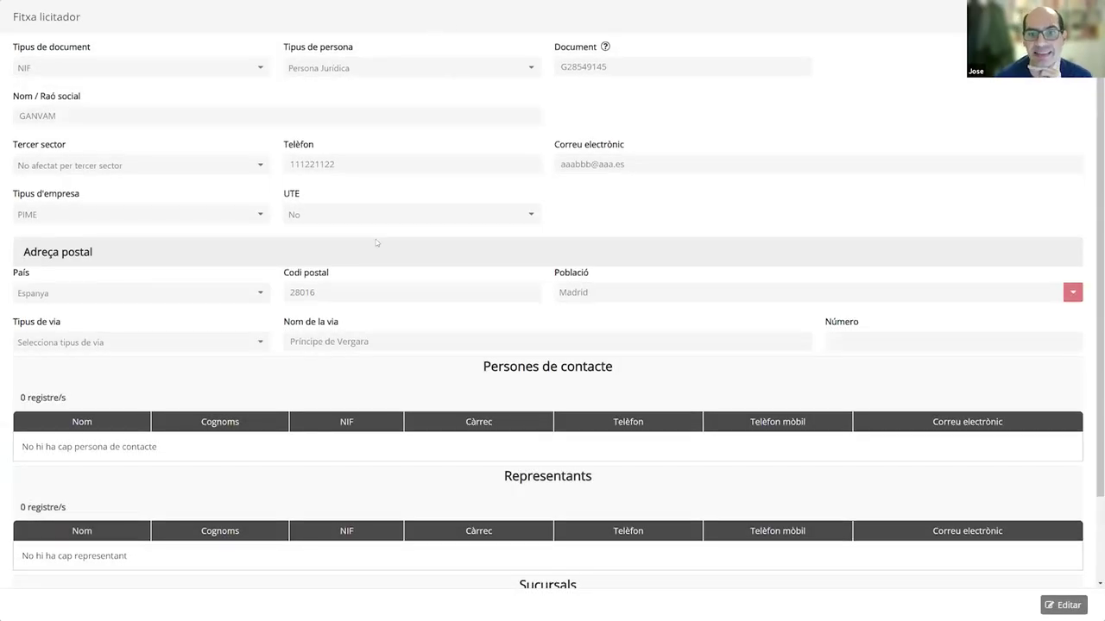
pyautogui.scroll(-3, 374, 256)
pyautogui.scroll(3, 374, 256)
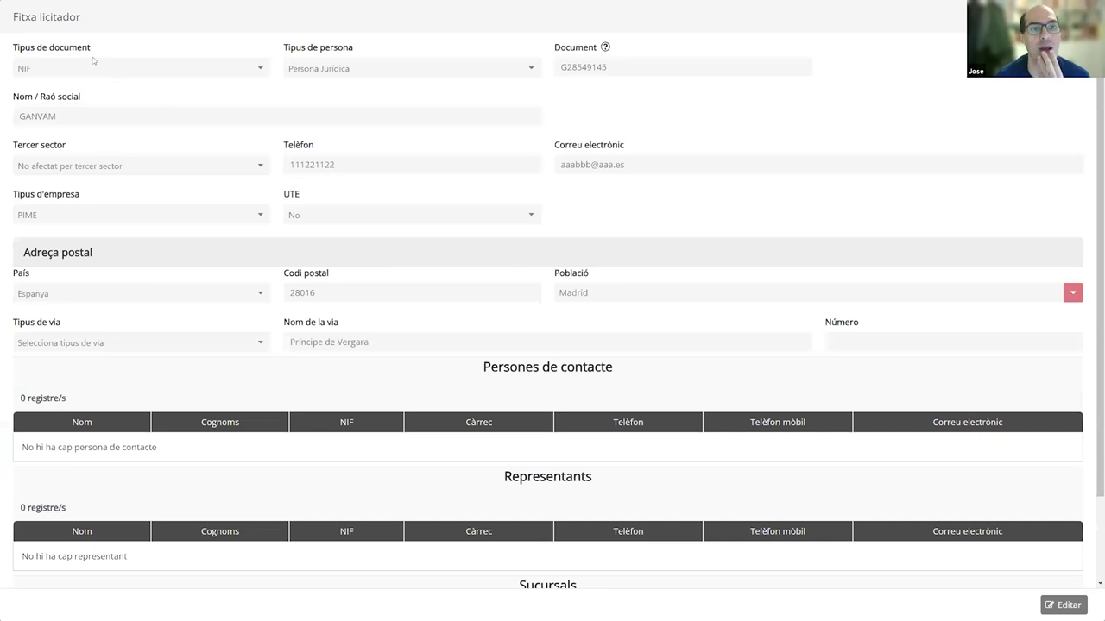
pyautogui.scroll(-1, 422, 374)
pyautogui.scroll(-1, 421, 373)
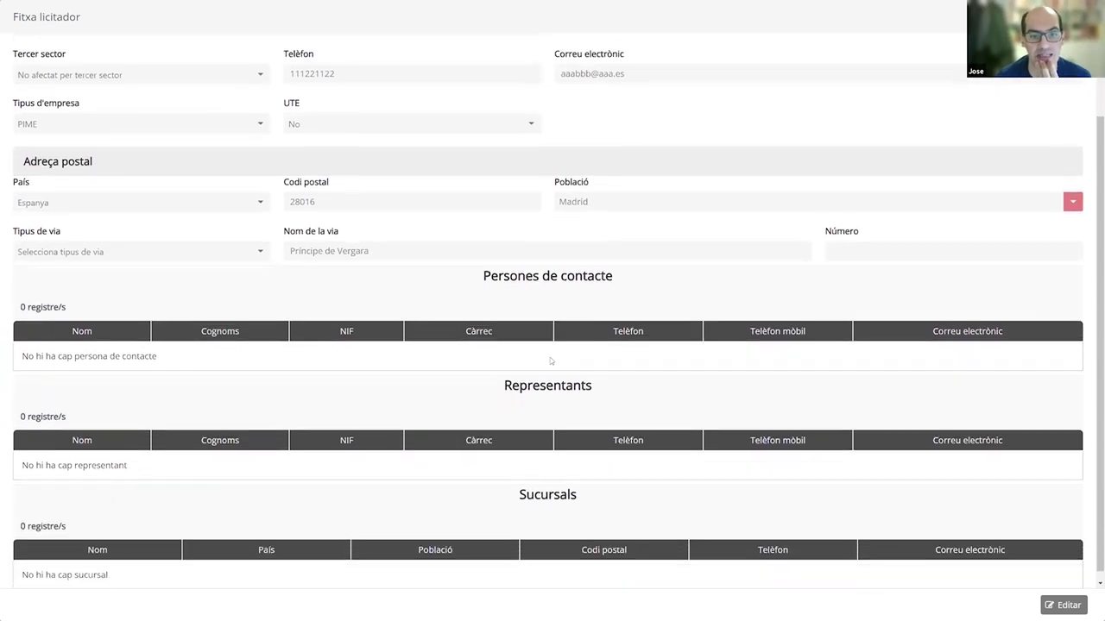
pyautogui.scroll(2, 664, 299)
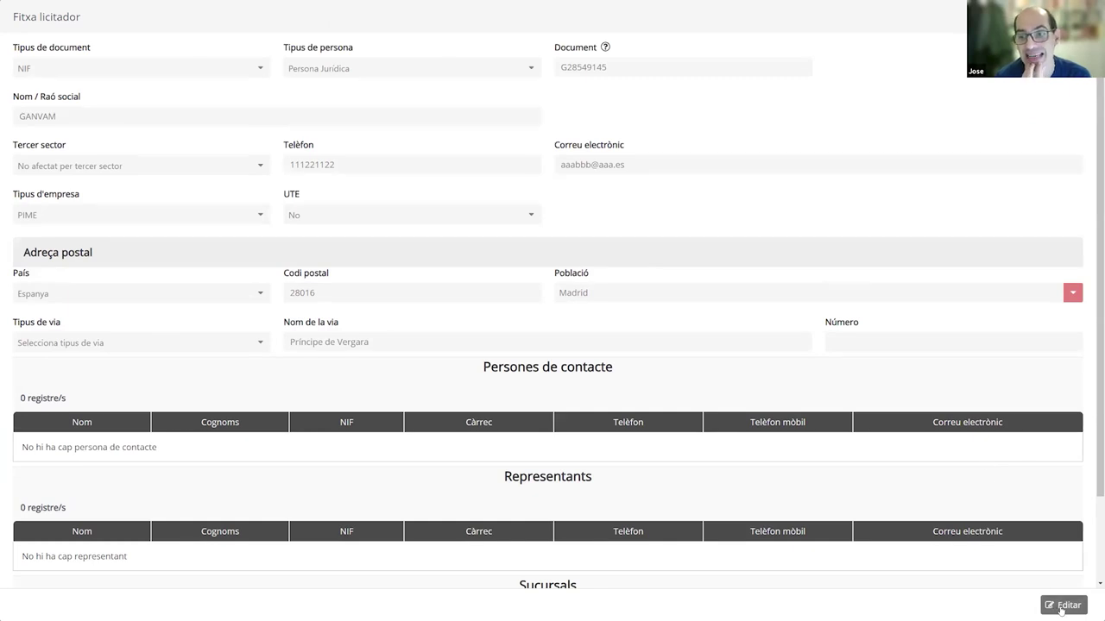
# Switch GANVAM's record into edit mode and select its e-mail address.
pyautogui.click(1058, 605)
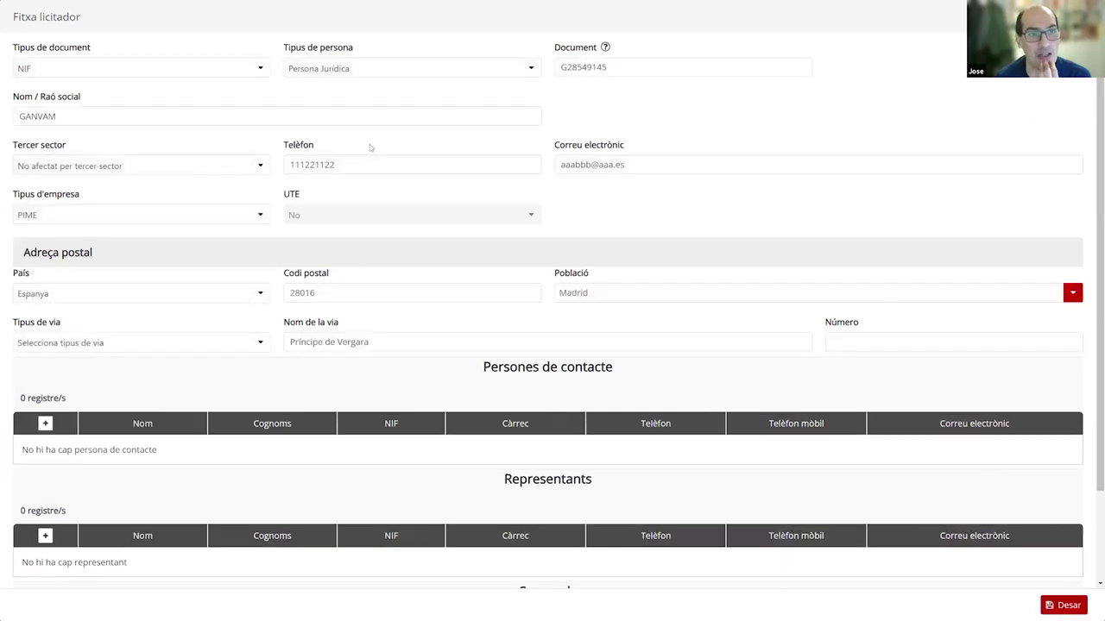
pyautogui.moveTo(625, 164); pyautogui.dragTo(586, 164)
pyautogui.moveTo(470, 137); pyautogui.dragTo(457, 173)
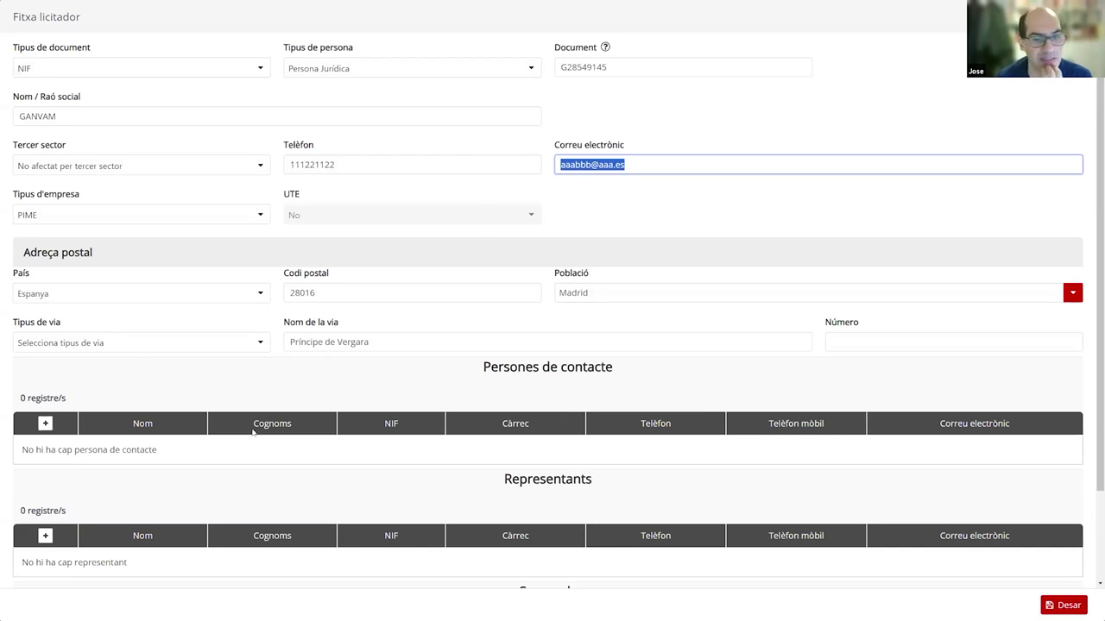
pyautogui.scroll(-3, 254, 397)
pyautogui.scroll(3, 518, 405)
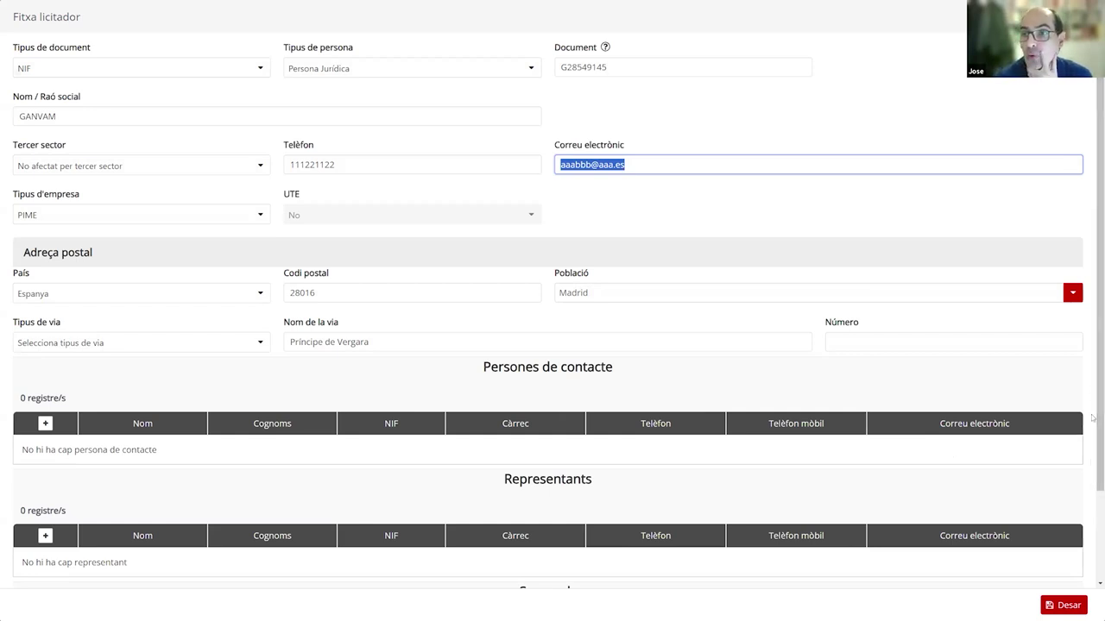
pyautogui.scroll(-1, 1091, 386)
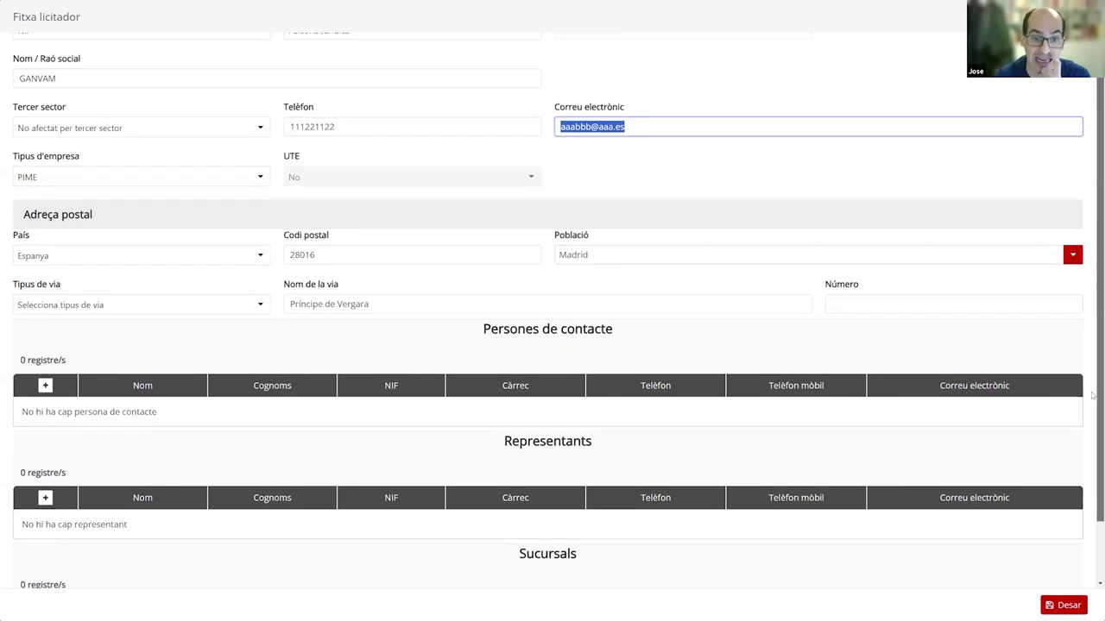
pyautogui.scroll(1, 1091, 394)
pyautogui.scroll(-2, 1092, 432)
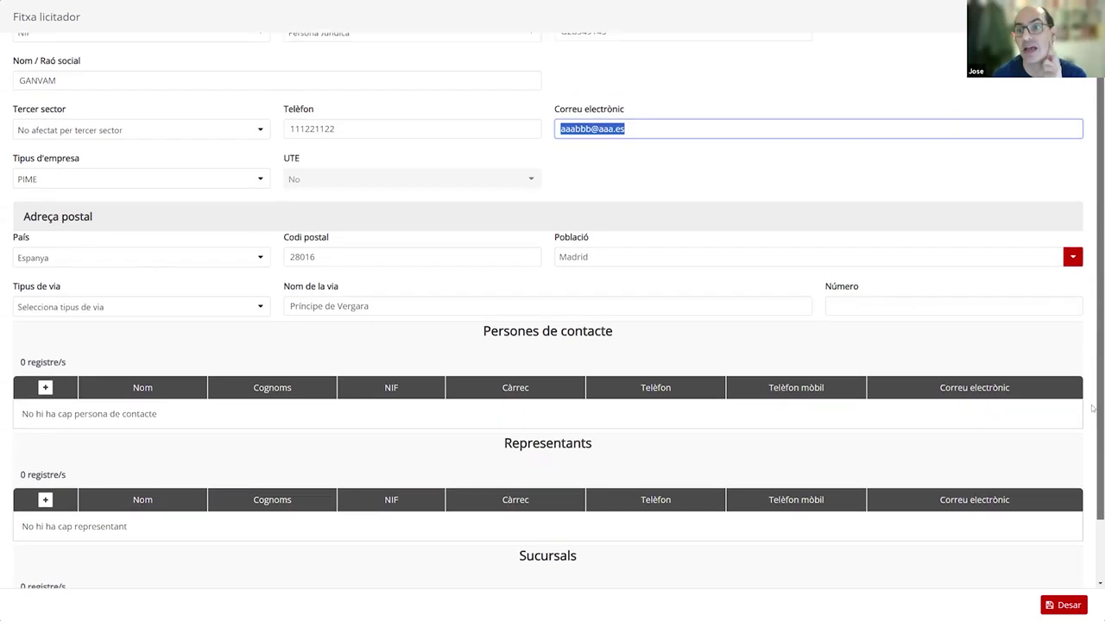
pyautogui.scroll(1, 1011, 152)
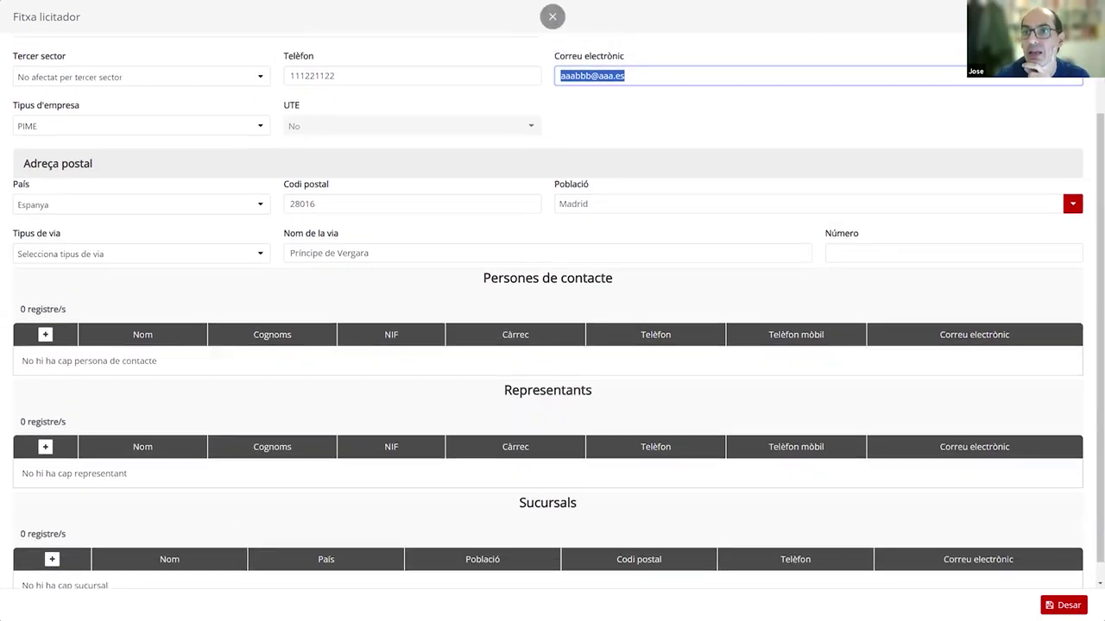
pyautogui.scroll(2, 1012, 152)
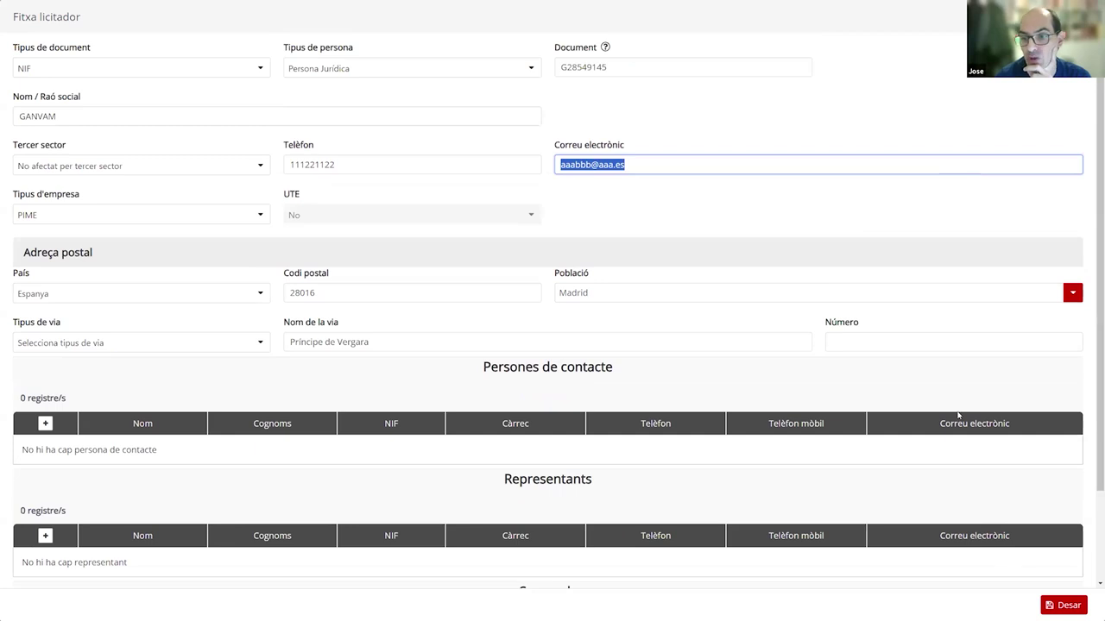
pyautogui.scroll(-1, 1028, 126)
pyautogui.scroll(1, 1026, 253)
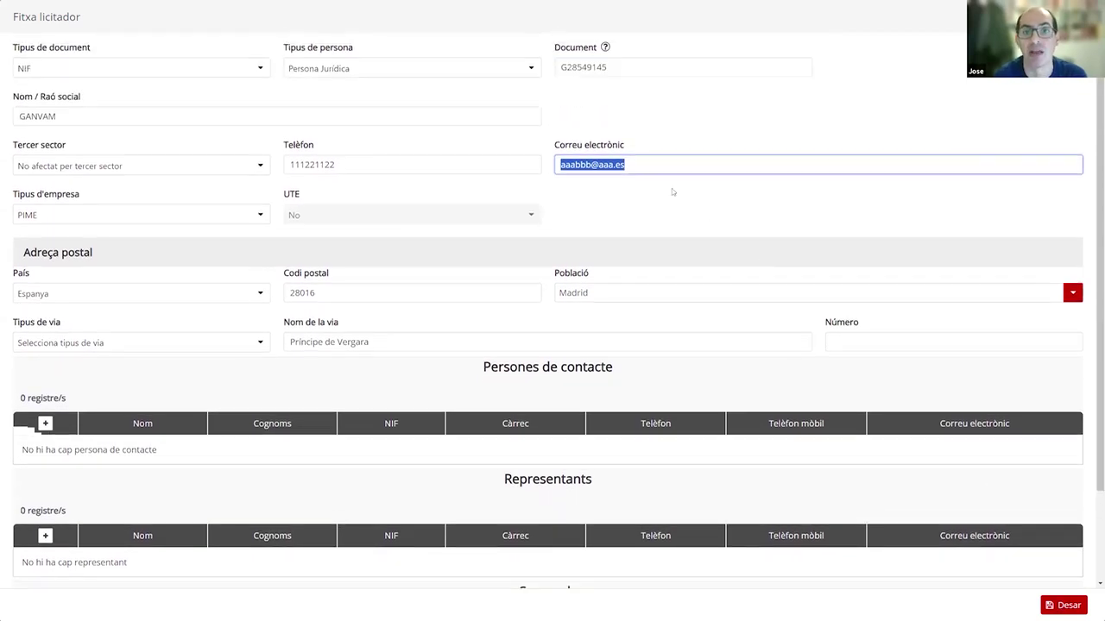
# Change the e-mail domain by replacing its last character with 'nnnn', then try saving.
pyautogui.click(610, 164)
pyautogui.press('BackSpace')
pyautogui.press('BackSpace')
pyautogui.press('BackSpace')
pyautogui.write('nnnn')
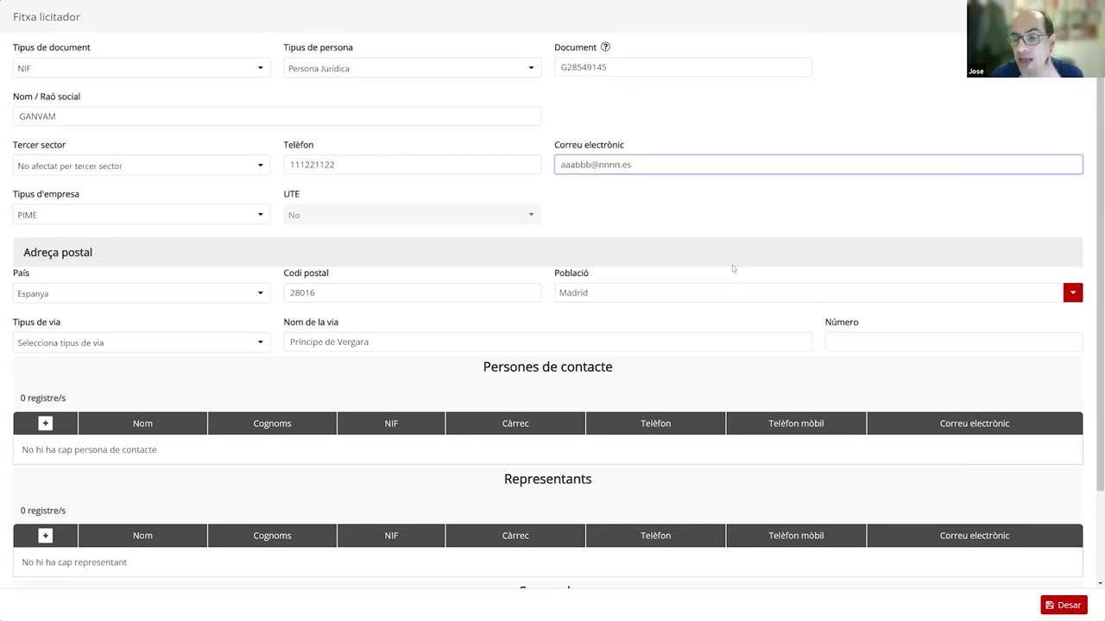
pyautogui.click(1054, 607)
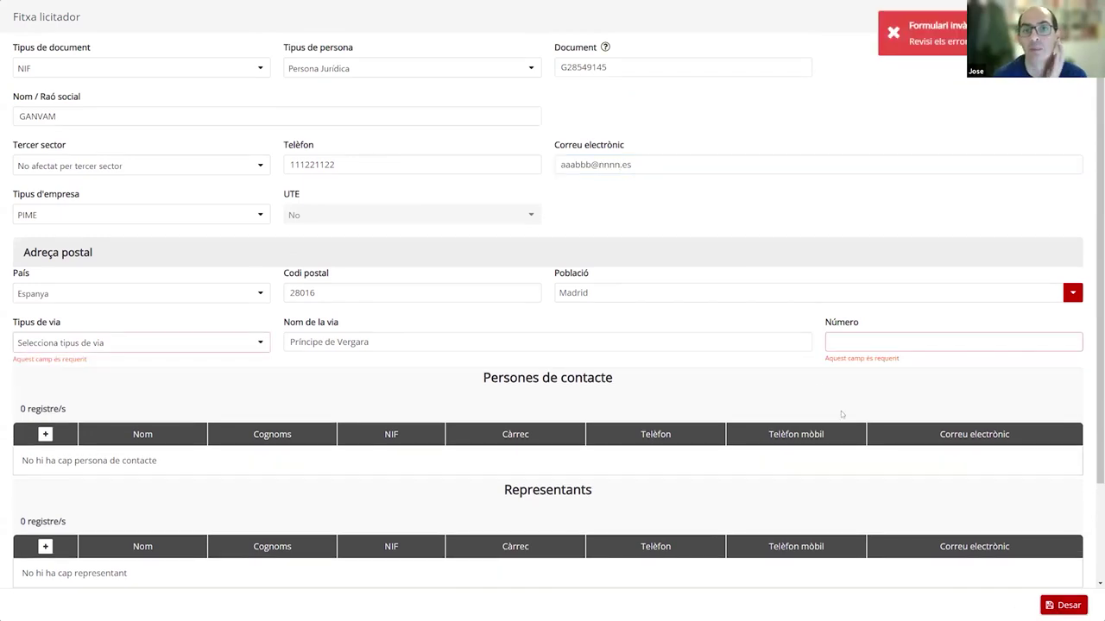
# Set the street type to Carrer, after briefly choosing Avinguda, and move to the Número field.
pyautogui.scroll(-1, 447, 233)
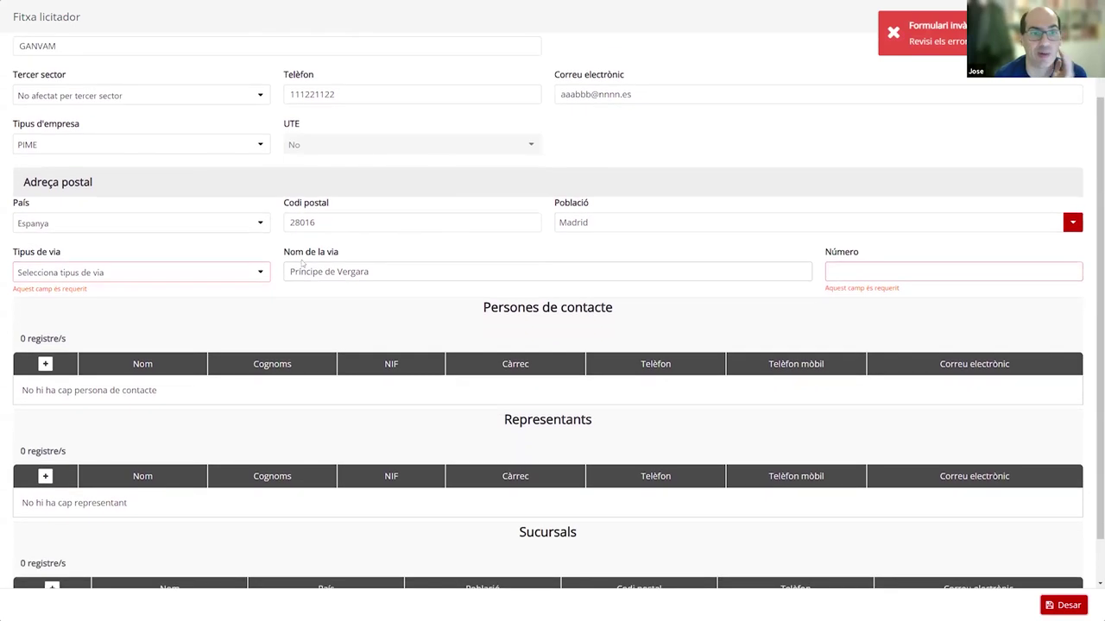
pyautogui.click(118, 272)
pyautogui.click(57, 314)
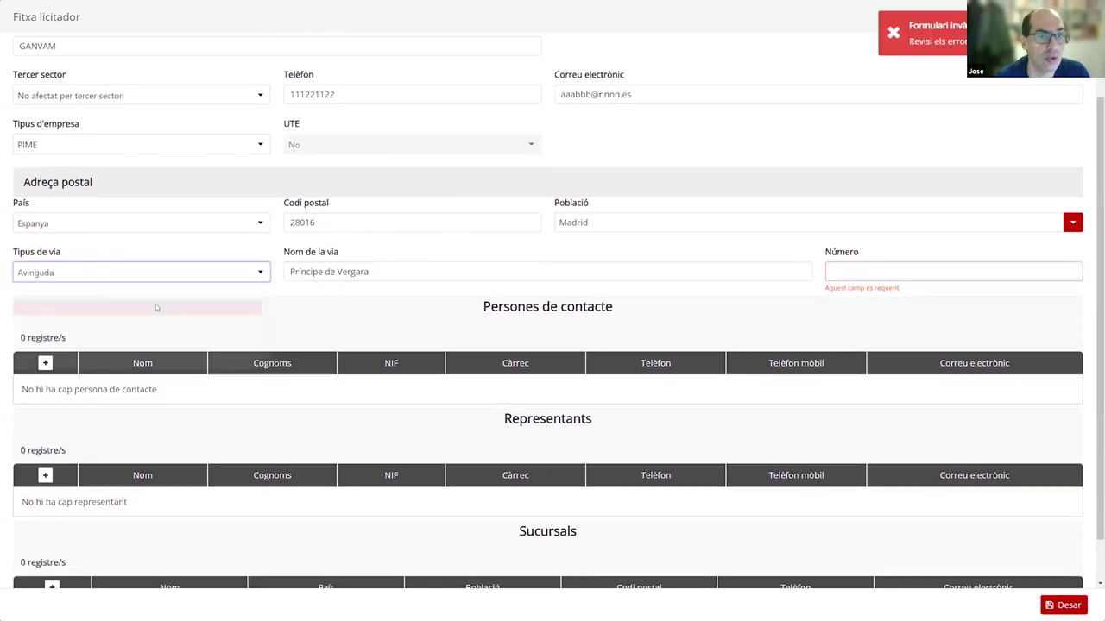
pyautogui.click(135, 272)
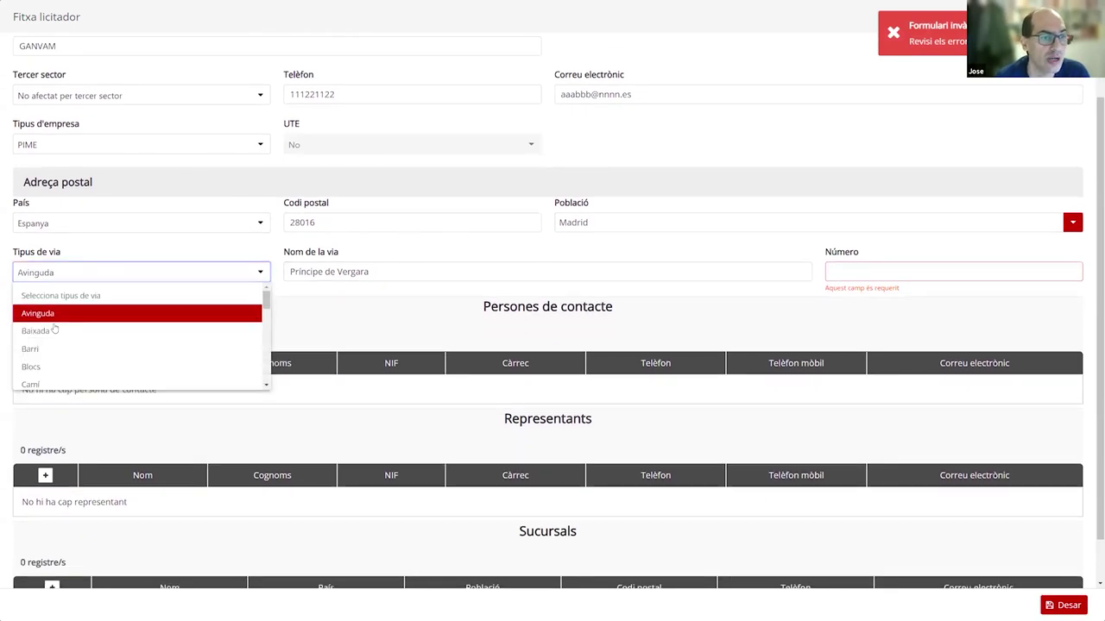
pyautogui.press('c')
pyautogui.press('a')
pyautogui.scroll(-4, 90, 328)
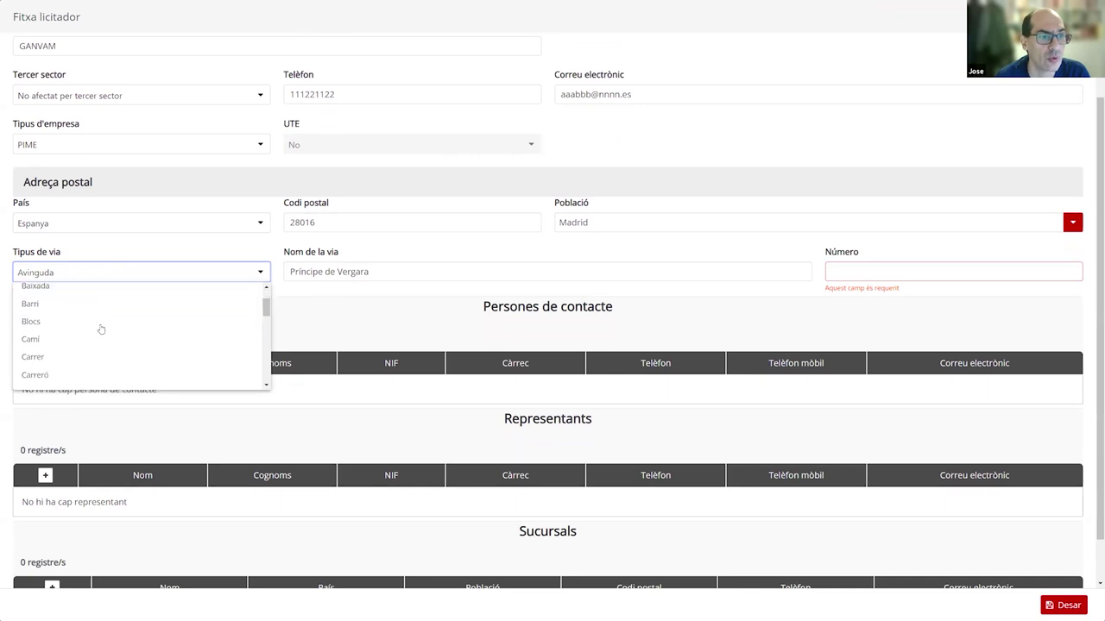
pyautogui.scroll(3, 88, 331)
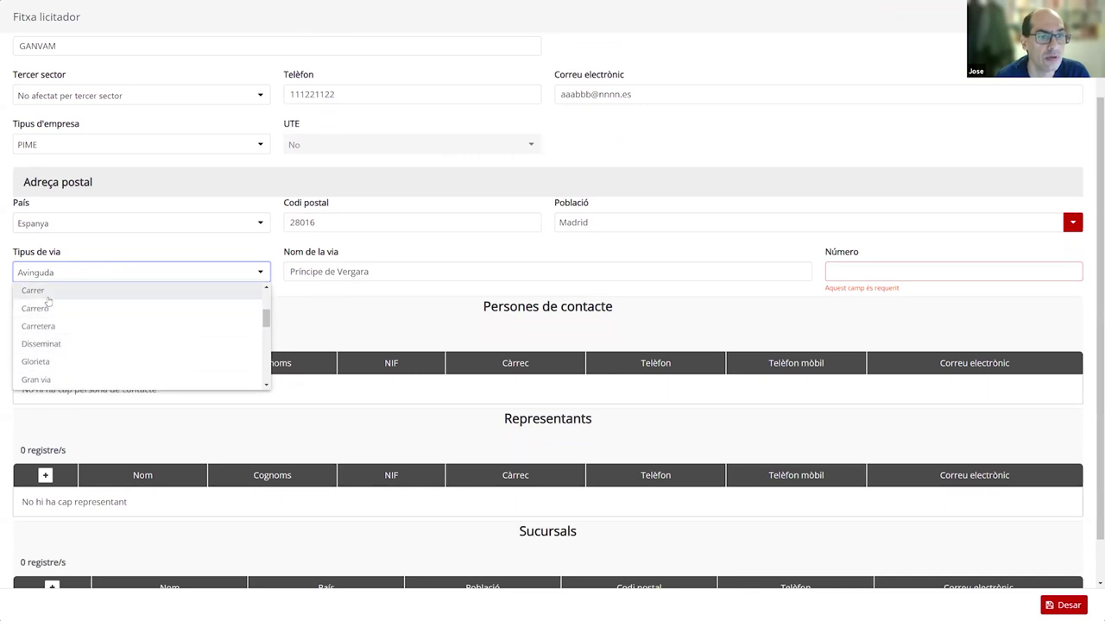
pyautogui.click(39, 291)
pyautogui.click(874, 270)
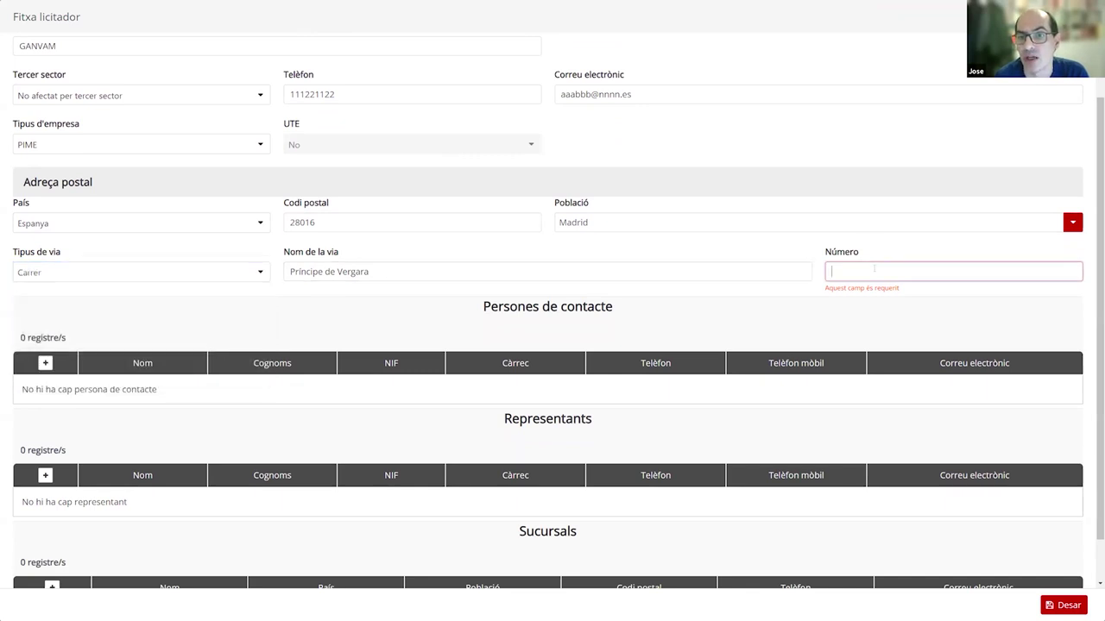
# Enter street number 34, save the record, then close the bidder form with Escape.
pyautogui.write('34')
pyautogui.click(1063, 604)
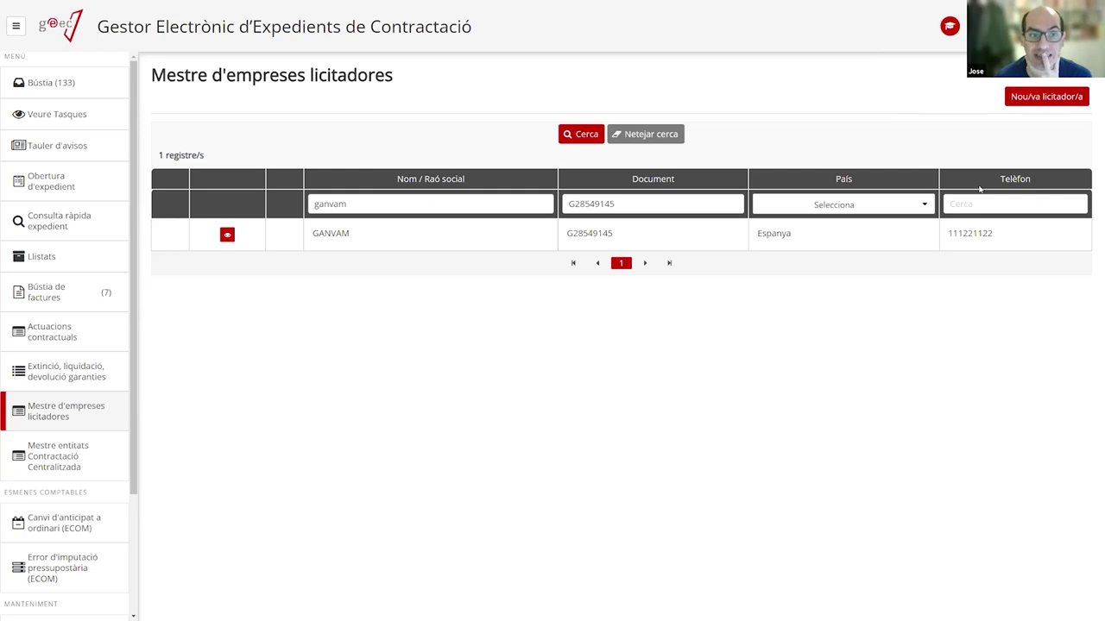
pyautogui.click(1054, 97)
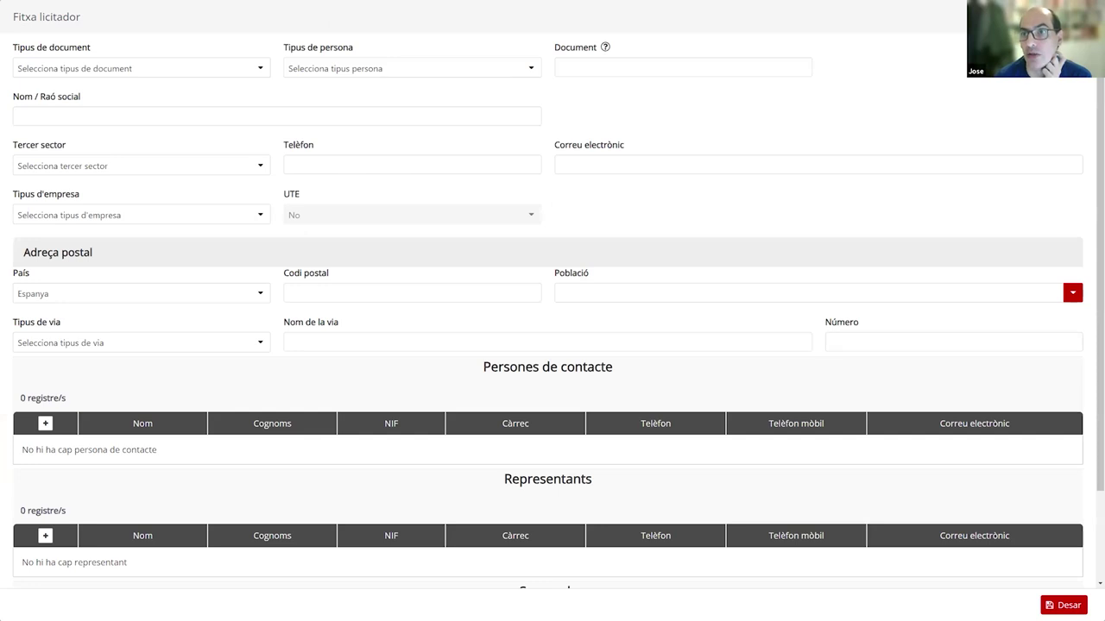
pyautogui.scroll(-3, 835, 150)
pyautogui.scroll(3, 836, 150)
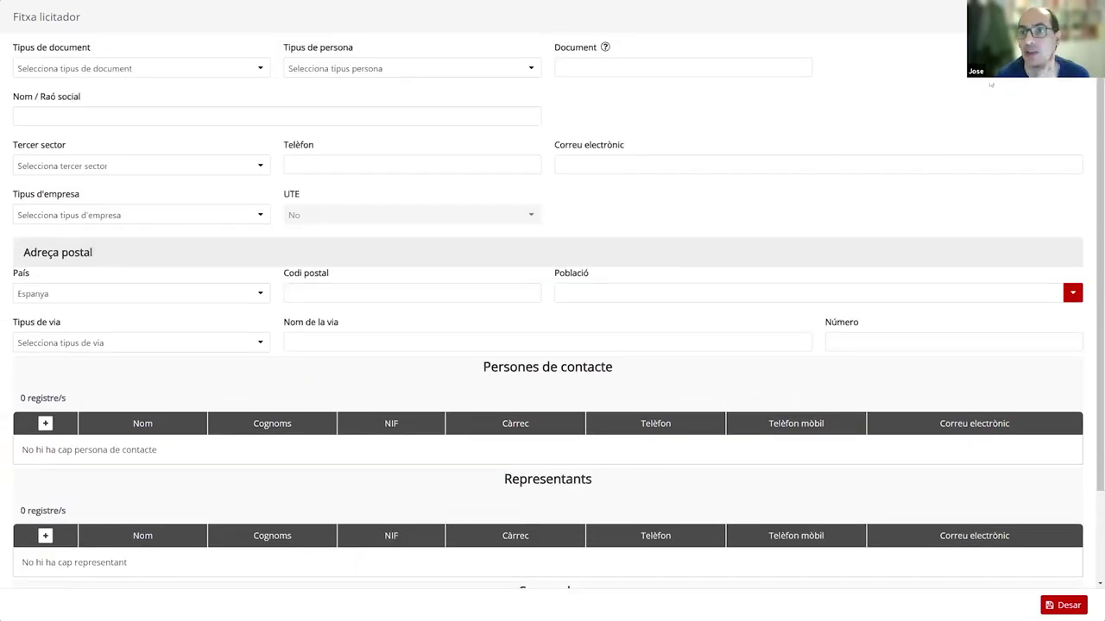
pyautogui.press('Escape')
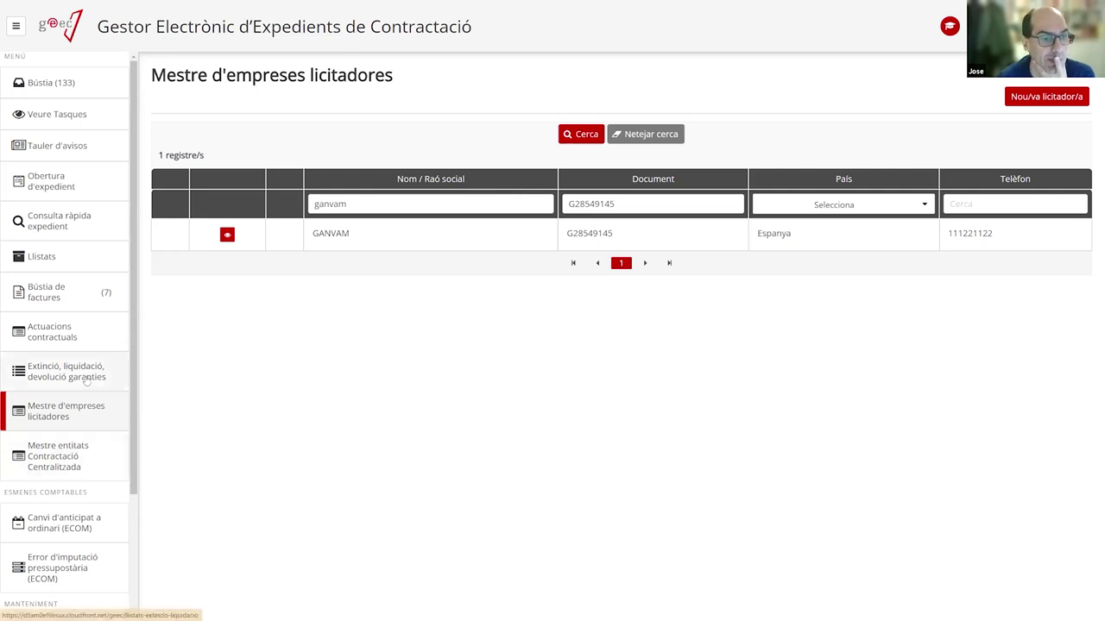
# Visit the Canvi d'anticipat a ordinari (ECOM) page, then Error d'imputació pressupostària (ECOM).
pyautogui.scroll(-3, 87, 381)
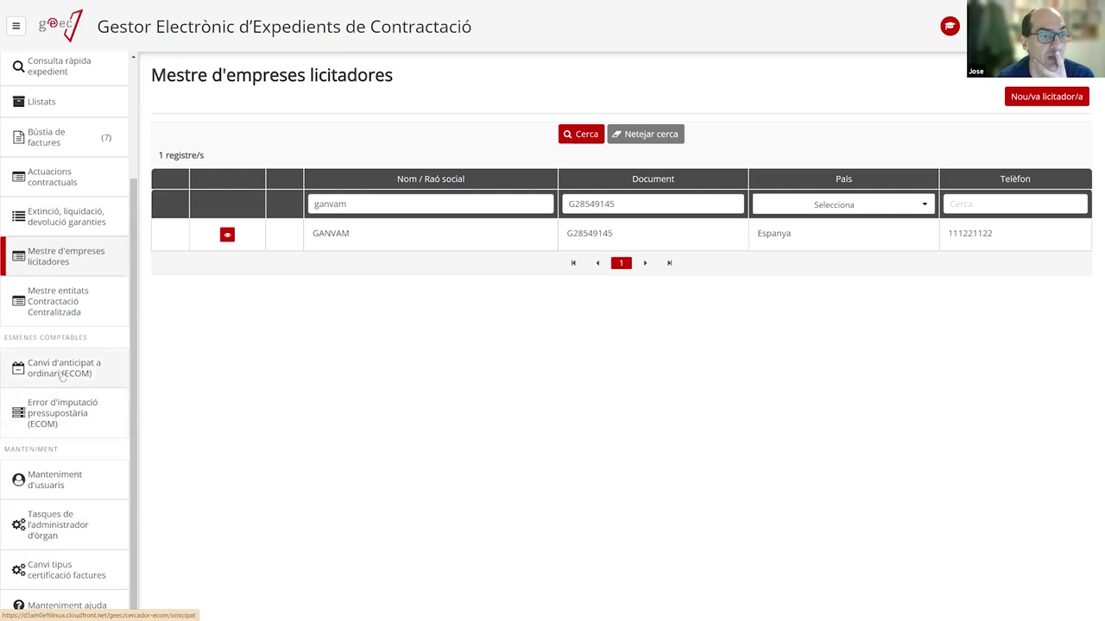
pyautogui.click(68, 365)
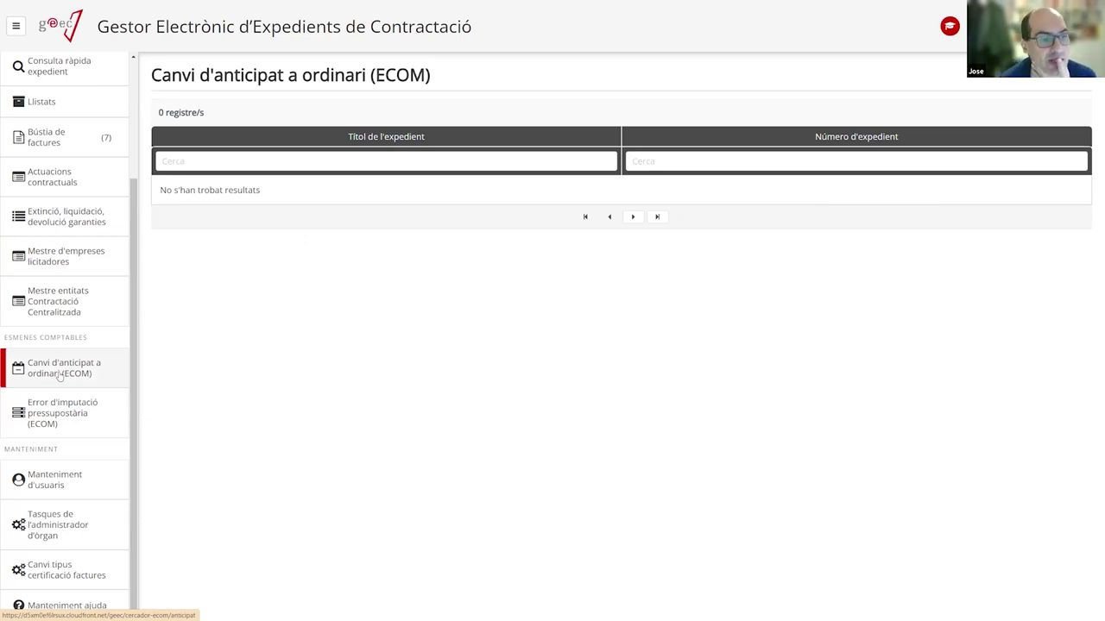
pyautogui.click(65, 416)
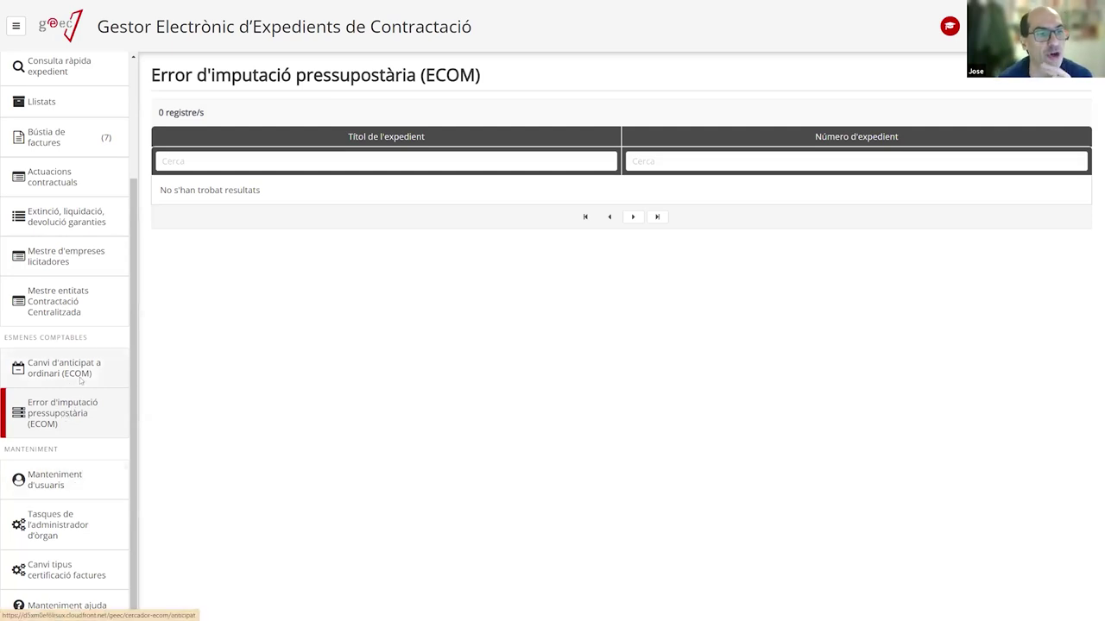
pyautogui.scroll(4, 80, 380)
pyautogui.scroll(-4, 80, 392)
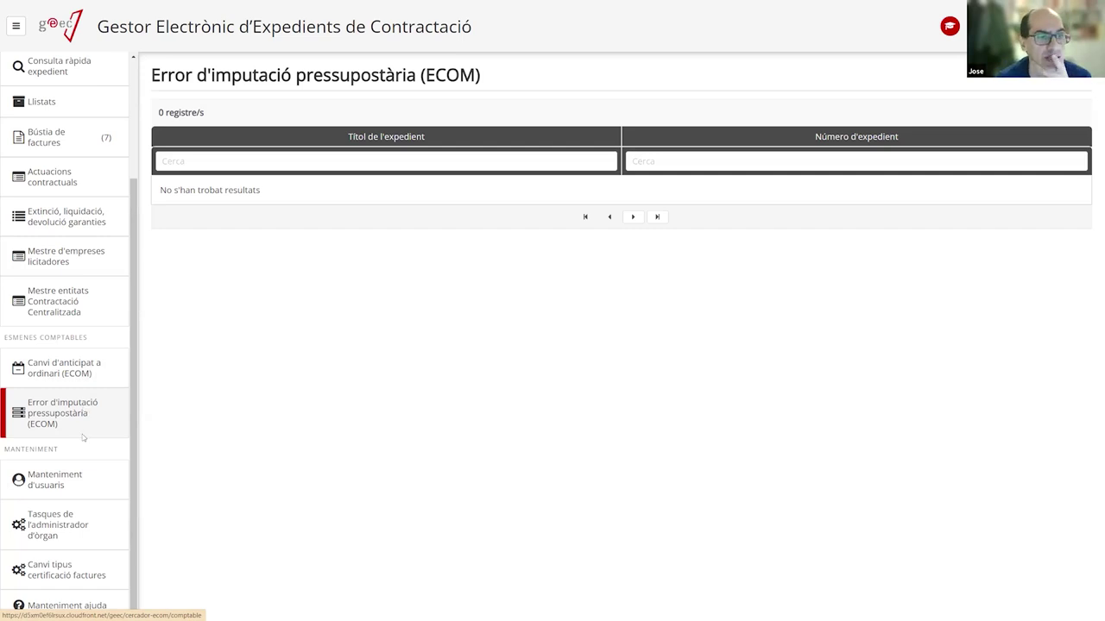
# Open Manteniment d'usuaris' 57-user list and start a blank Nou Usuari record.
pyautogui.click(72, 481)
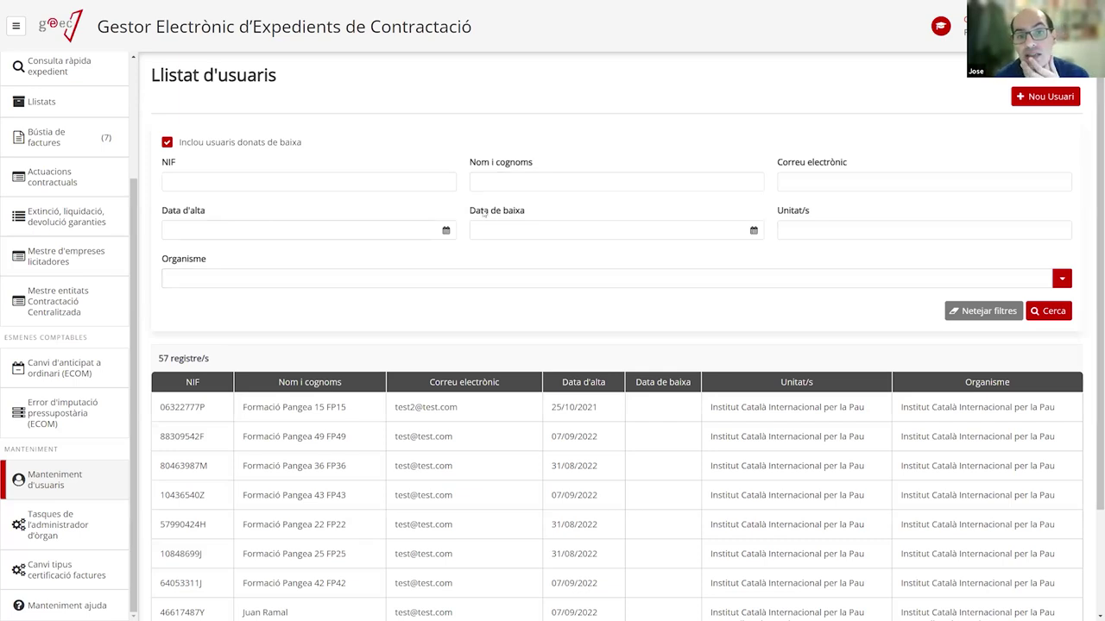
pyautogui.click(805, 181)
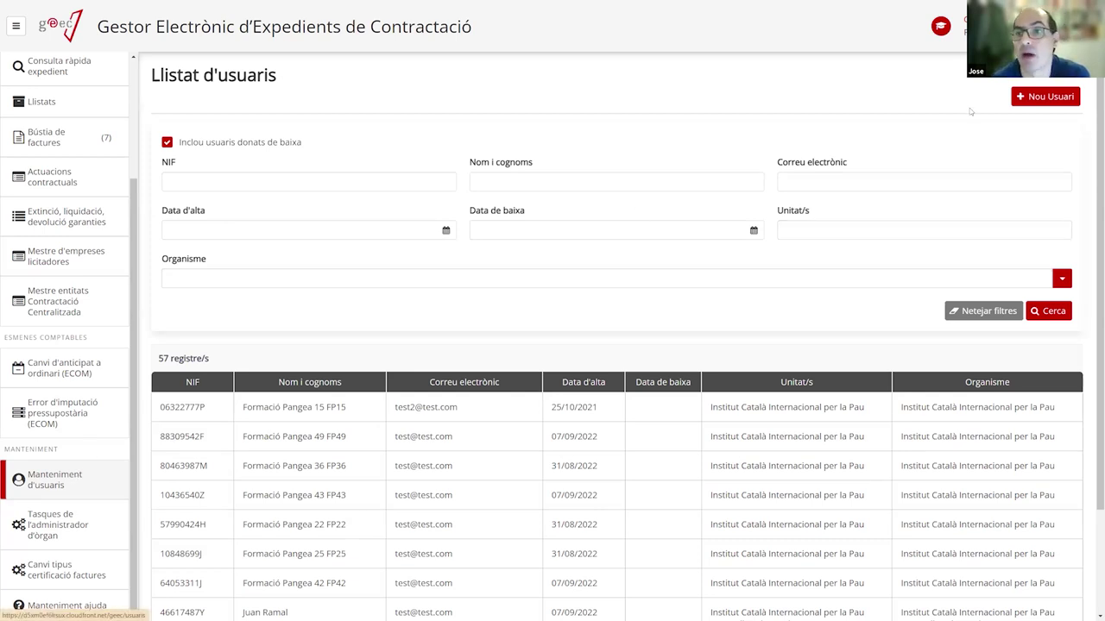
pyautogui.click(1039, 99)
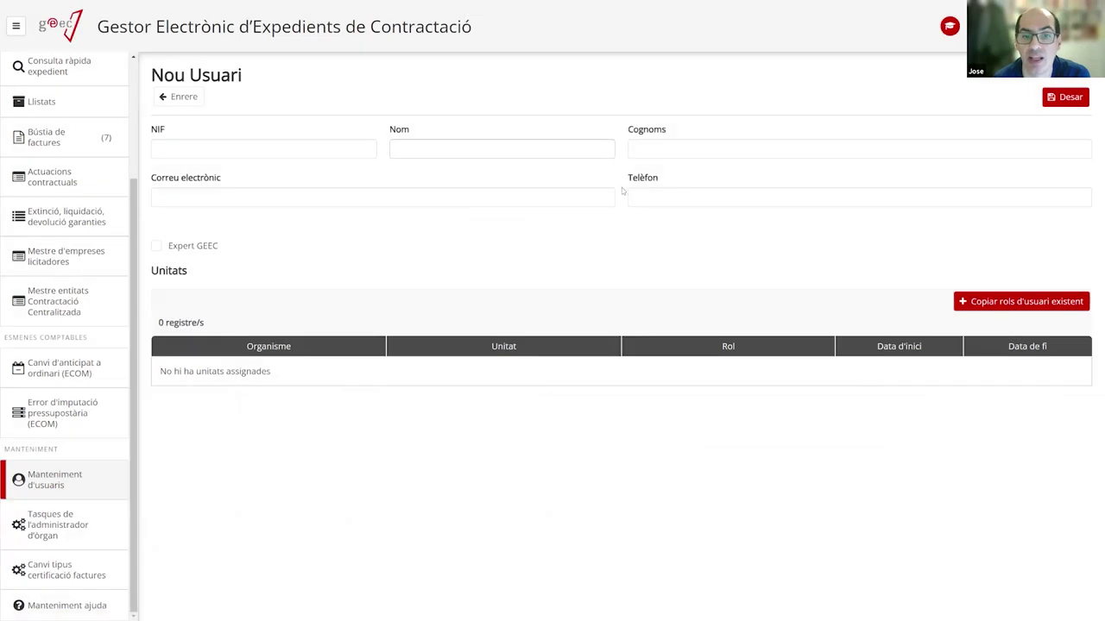
pyautogui.click(996, 307)
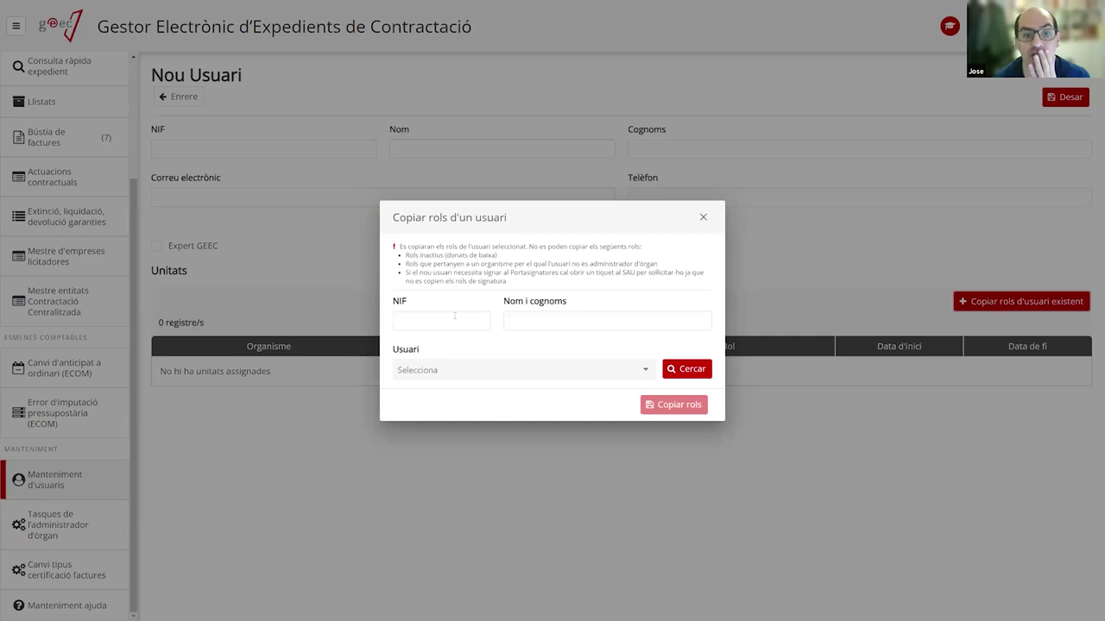
pyautogui.click(542, 315)
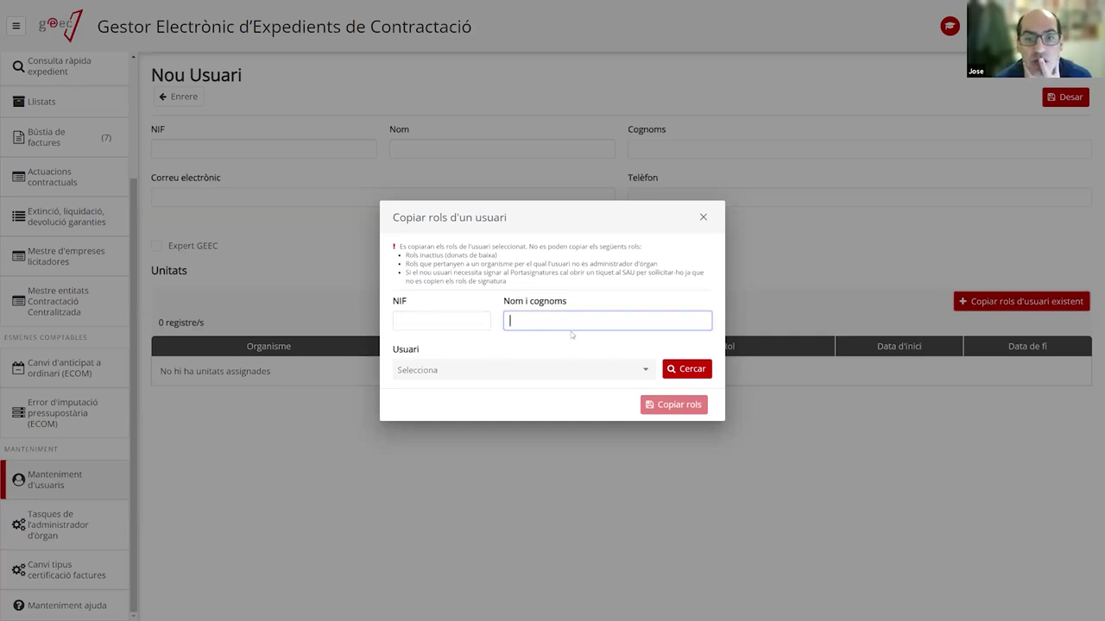
pyautogui.click(703, 219)
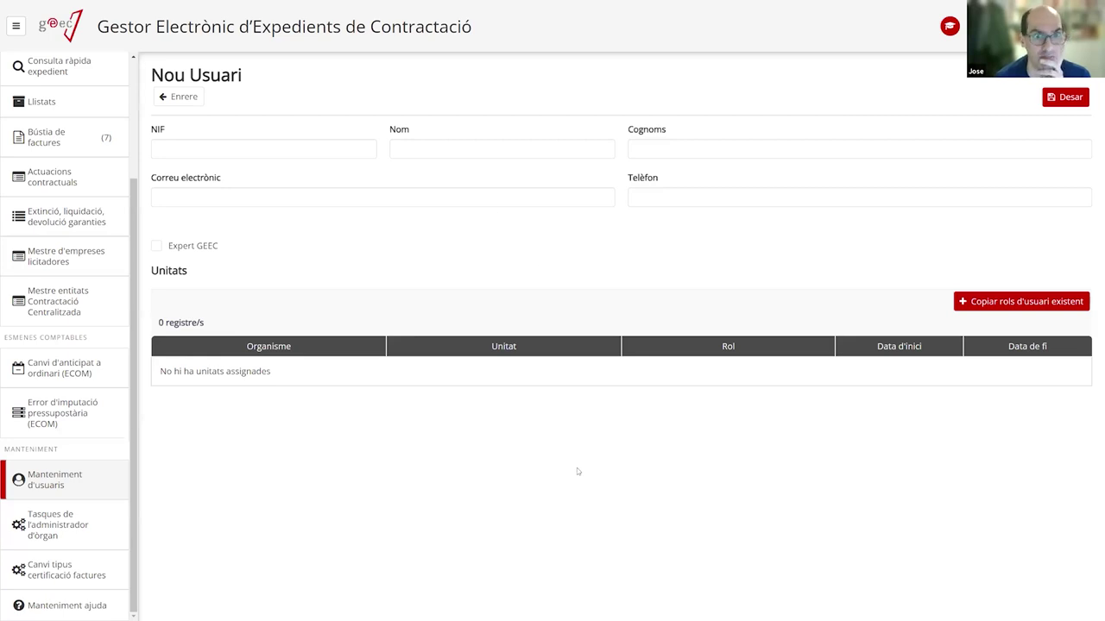
# Open Tasques de l'administrador d'òrgan and expand Institut Català Internacional per la Pau's unit tree.
pyautogui.click(68, 522)
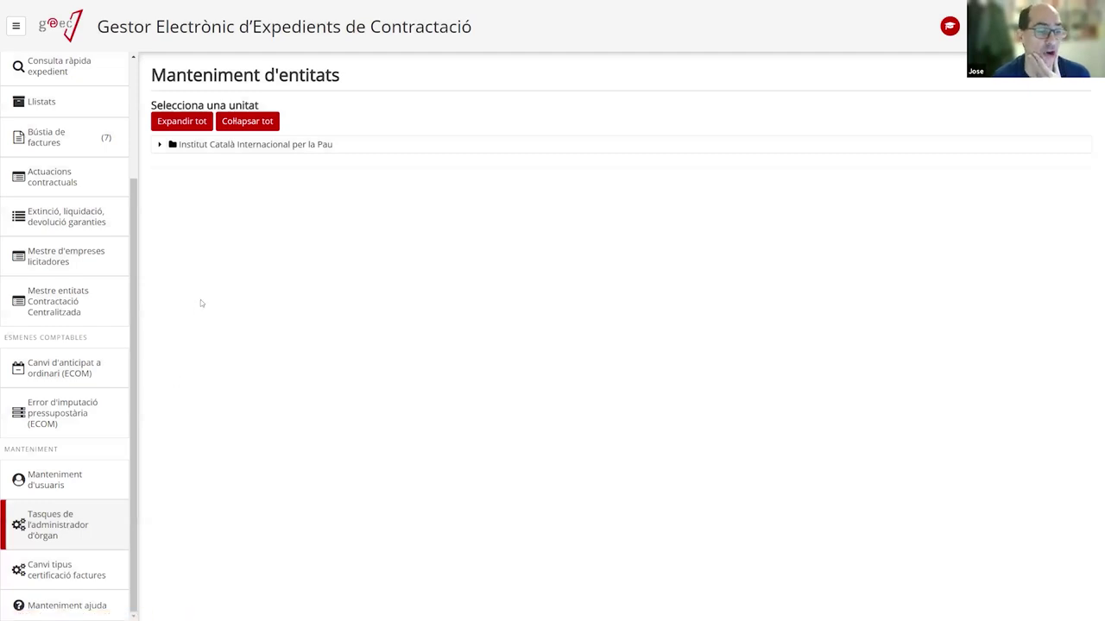
pyautogui.click(159, 145)
pyautogui.click(220, 144)
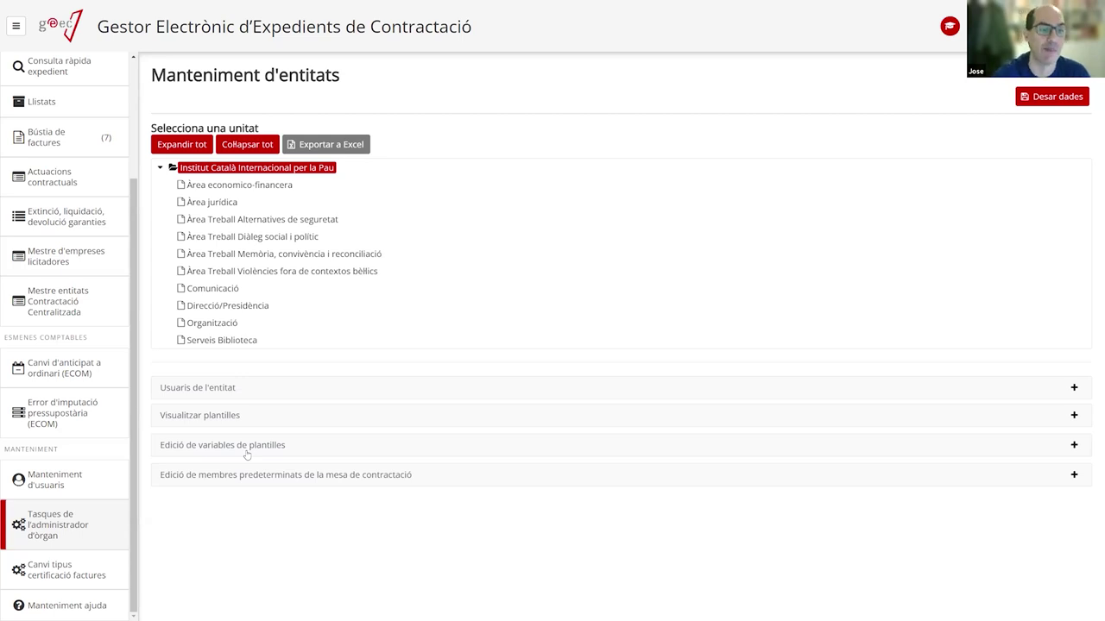
# List template NO59's ORDINARI variables, type 'Cap de la' into CARRECINOM, then close without saving.
pyautogui.click(246, 449)
pyautogui.scroll(-1, 259, 457)
pyautogui.click(264, 448)
pyautogui.click(210, 517)
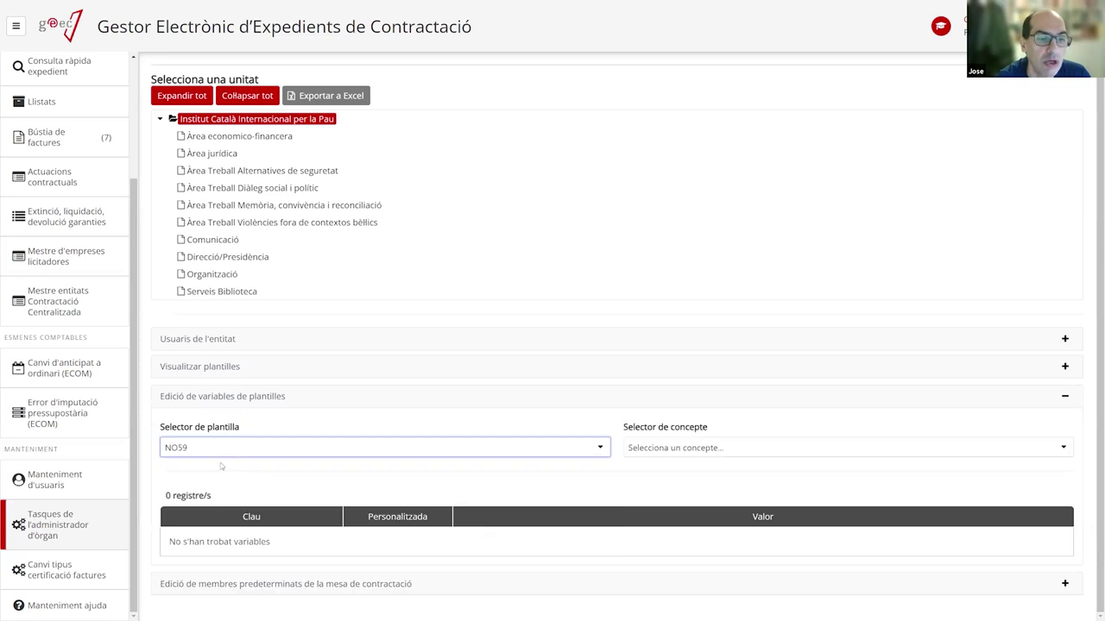
pyautogui.click(639, 447)
pyautogui.click(647, 470)
pyautogui.scroll(-3, 299, 429)
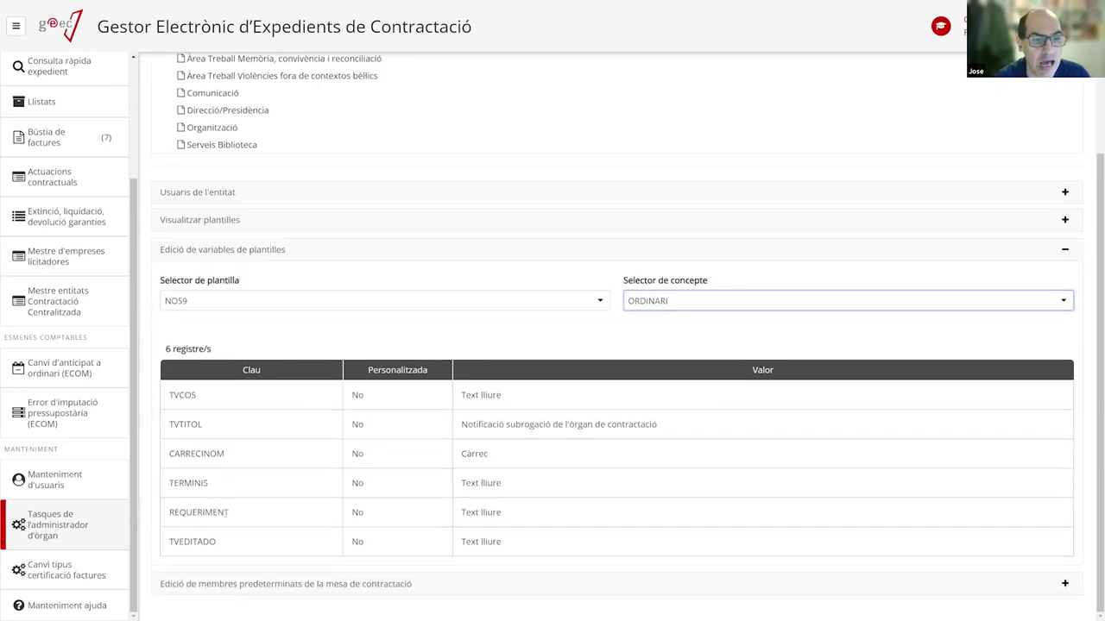
pyautogui.click(540, 457)
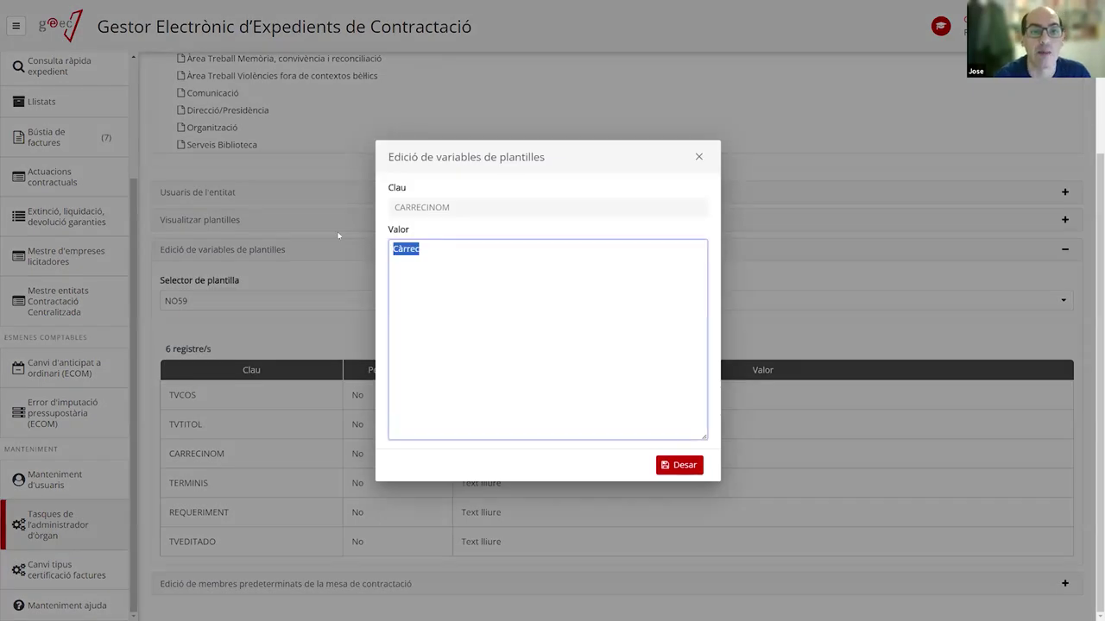
pyautogui.write('Cap')
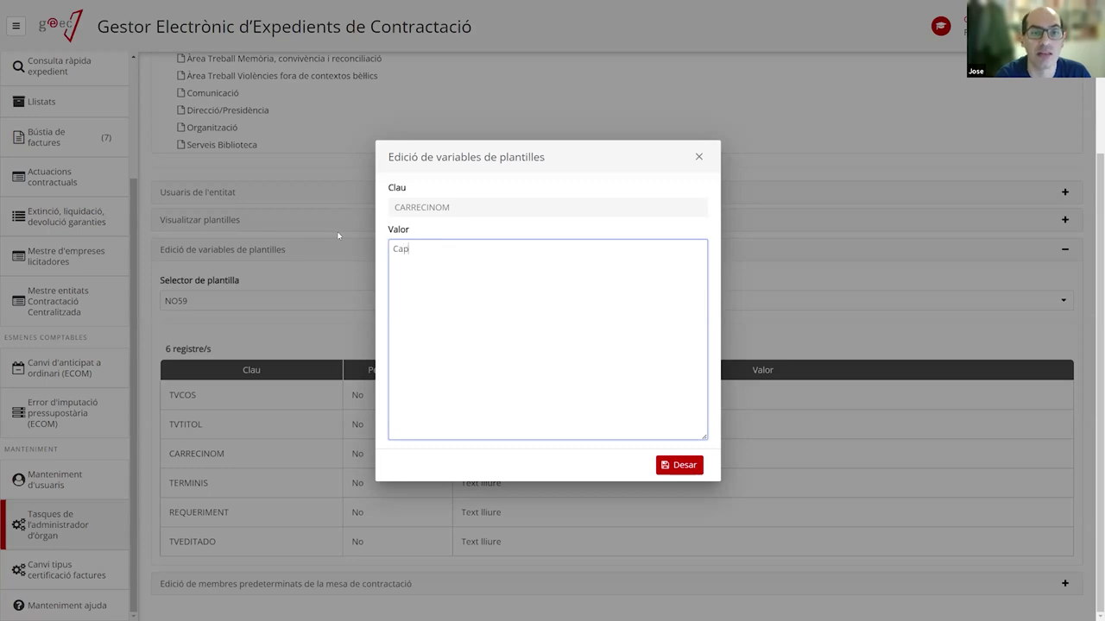
pyautogui.write(' de la')
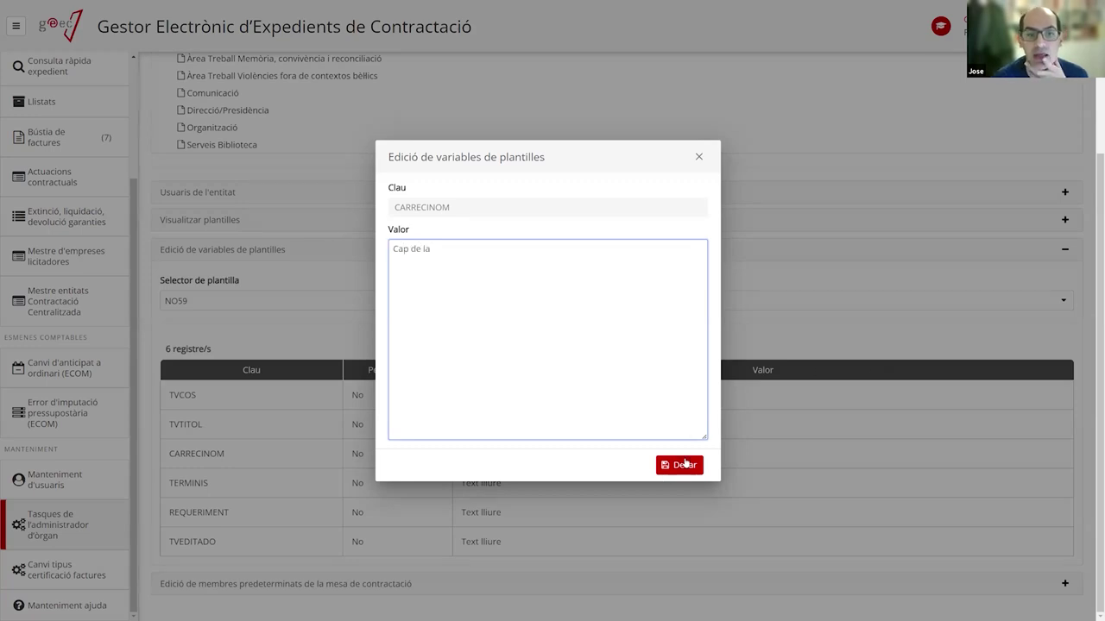
pyautogui.click(699, 157)
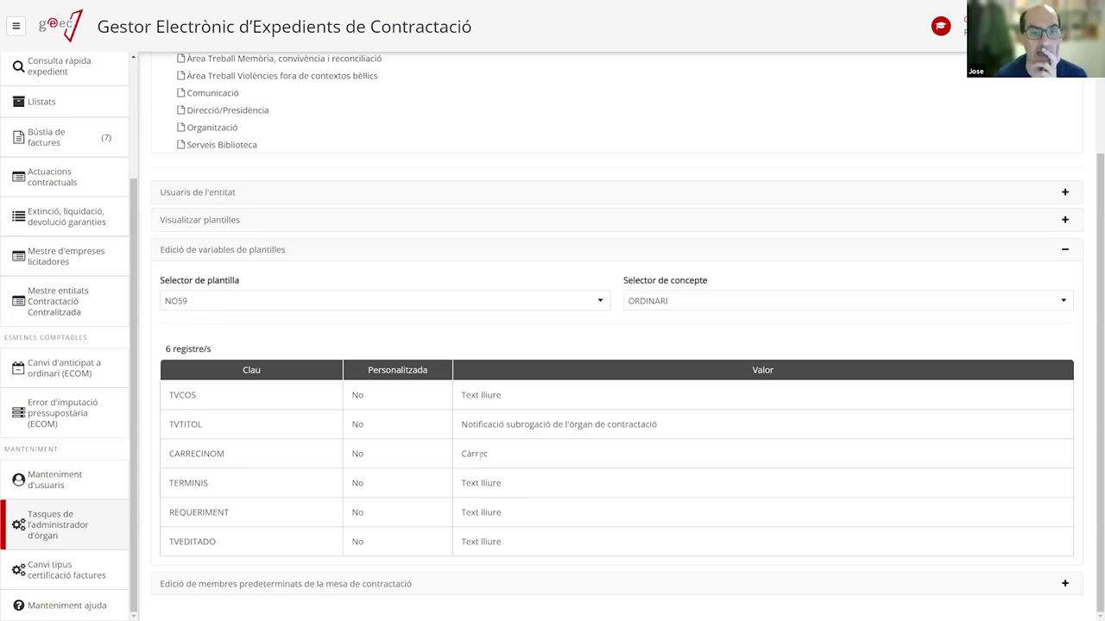
# Open Seguiment factures i abonaments via Canvi tipus certificació factures and review its empty listing.
pyautogui.click(58, 571)
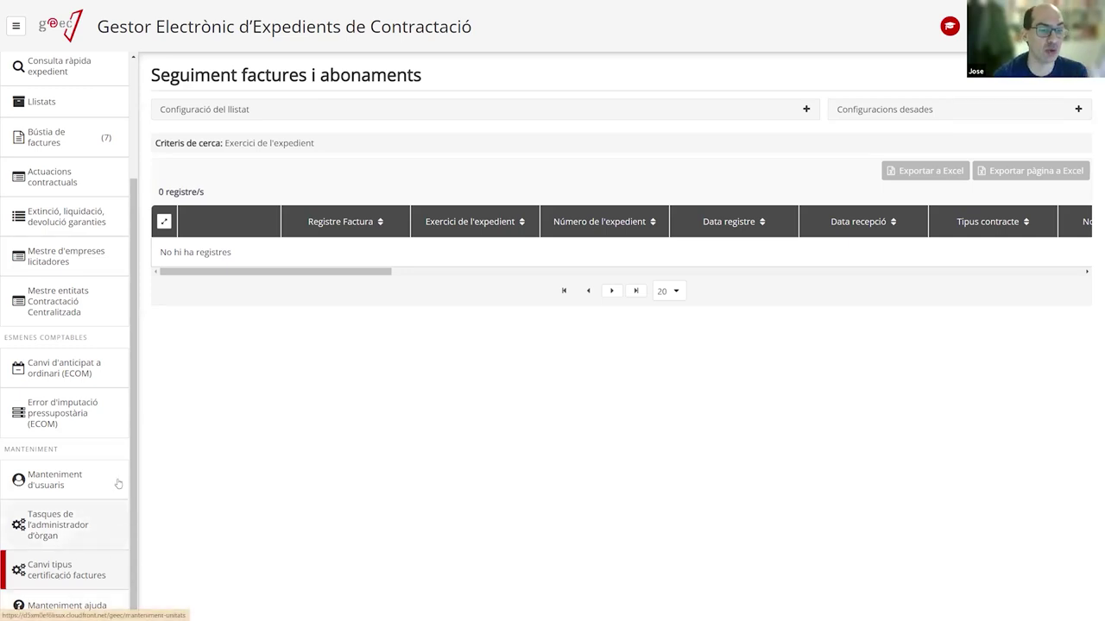
pyautogui.scroll(1, 91, 392)
pyautogui.scroll(-1, 83, 424)
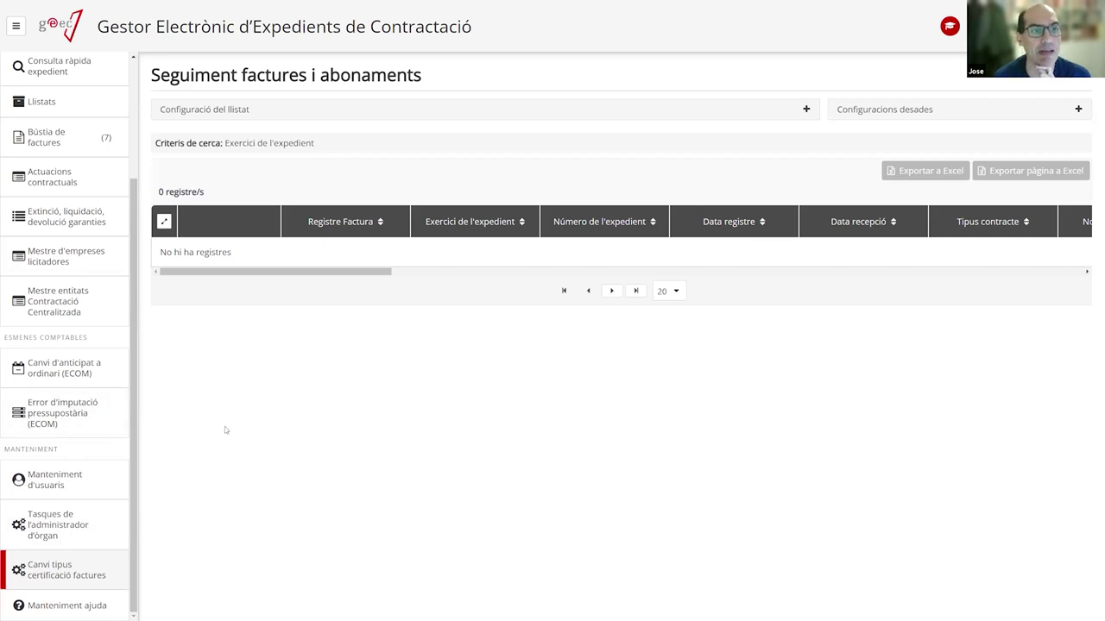
pyautogui.scroll(2, 59, 390)
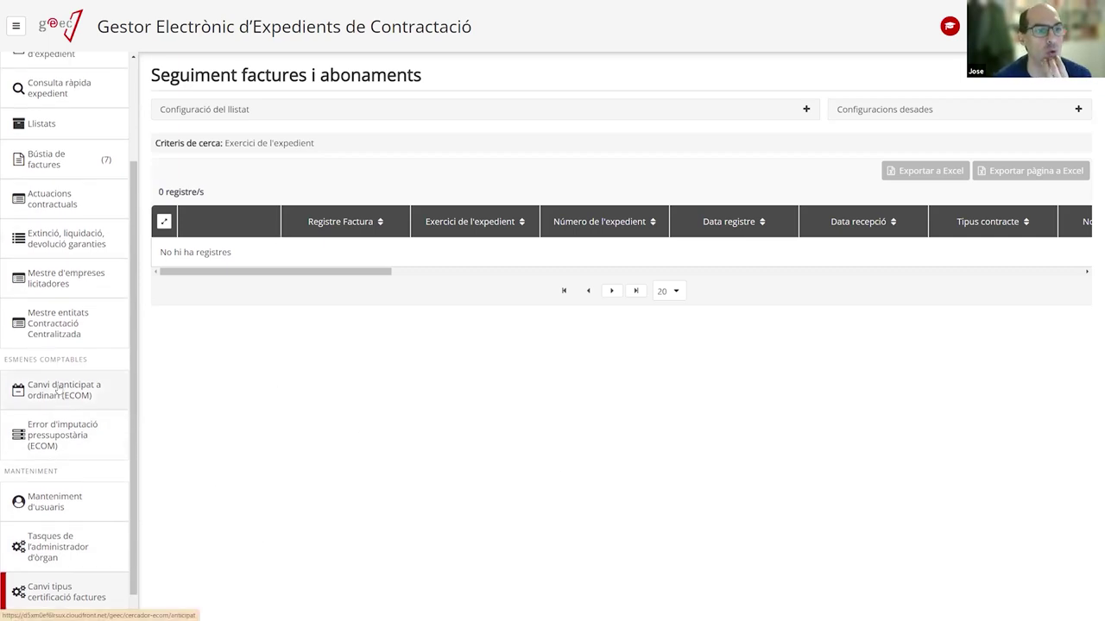
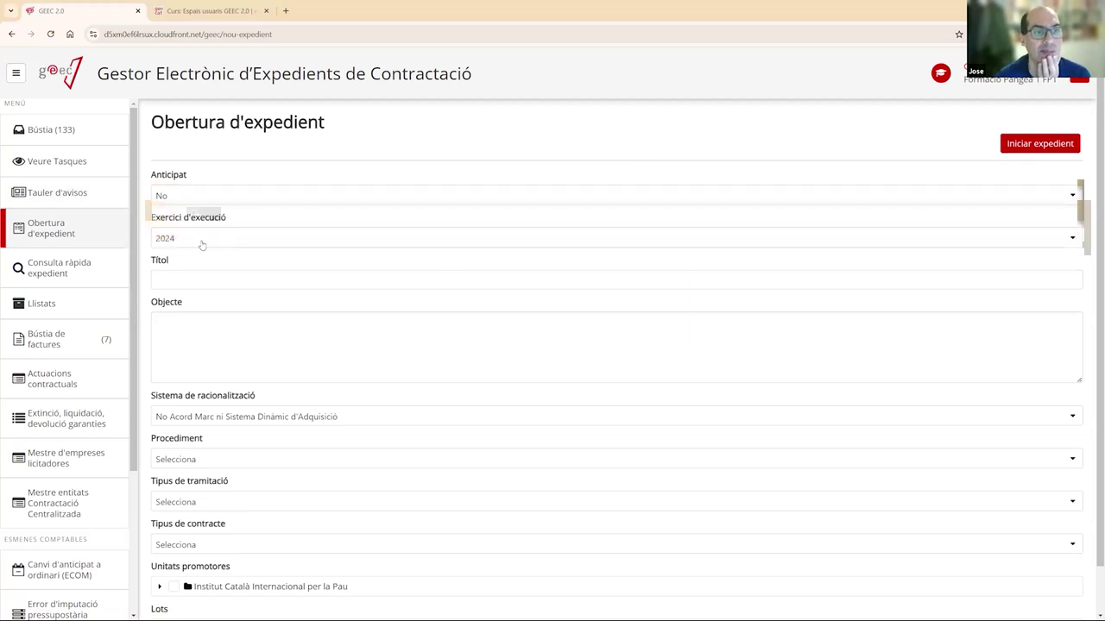
# Enter the expedient title 'Serveis de premsa - JSP', with the initials in capitals.
pyautogui.click(187, 275)
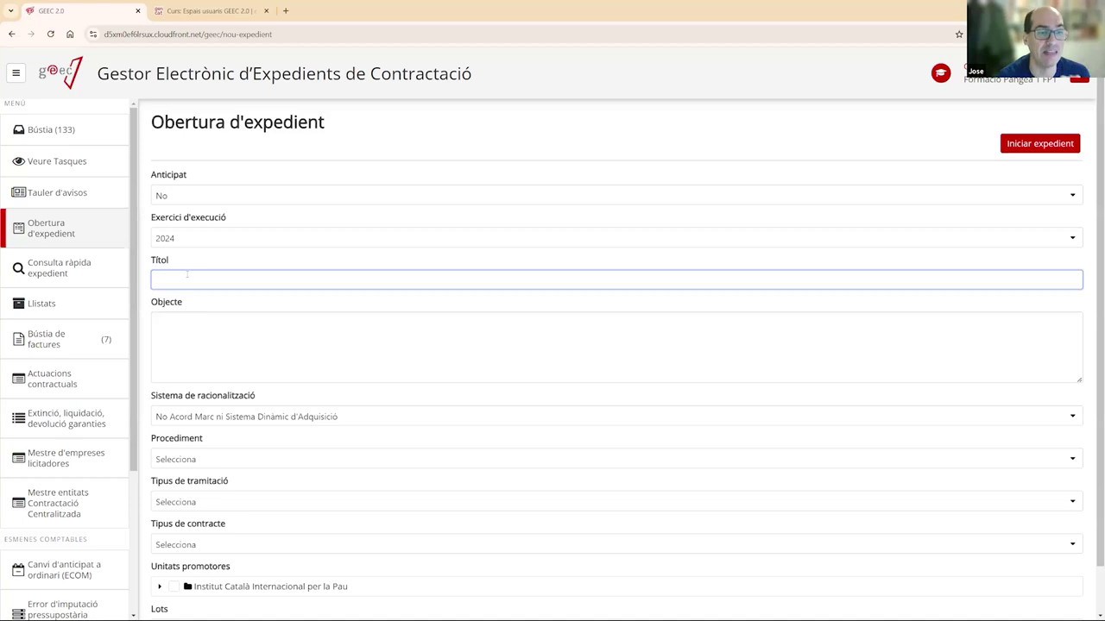
pyautogui.write('Serv')
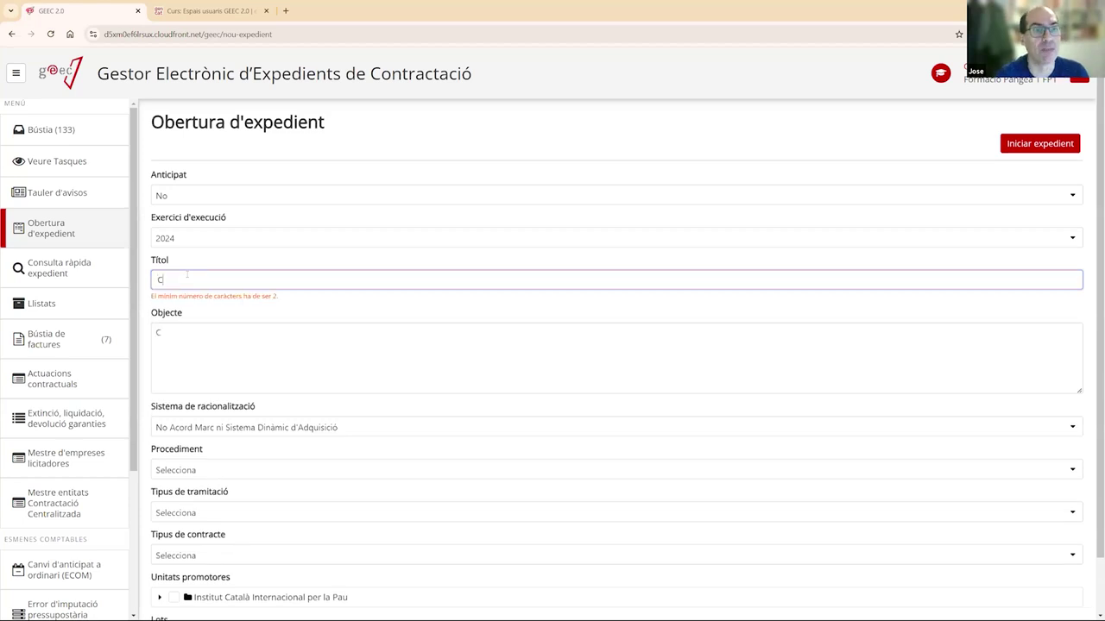
pyautogui.press('BackSpace')
pyautogui.press('BackSpace')
pyautogui.press('BackSpace')
pyautogui.write('erveis de prema')
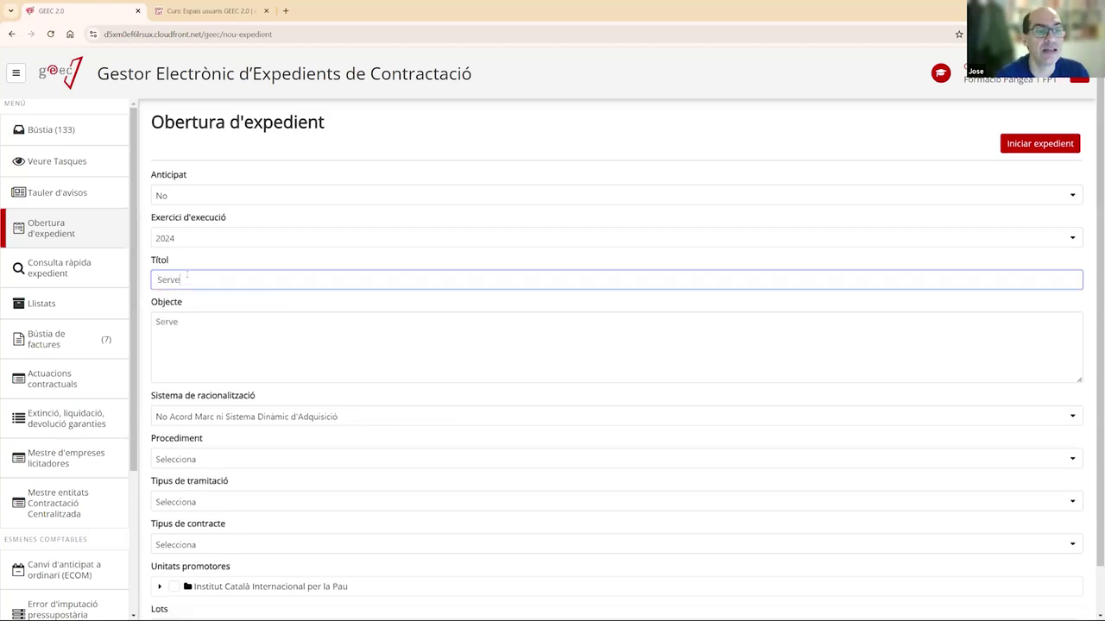
pyautogui.press('BackSpace')
pyautogui.press('BackSpace')
pyautogui.write('sa')
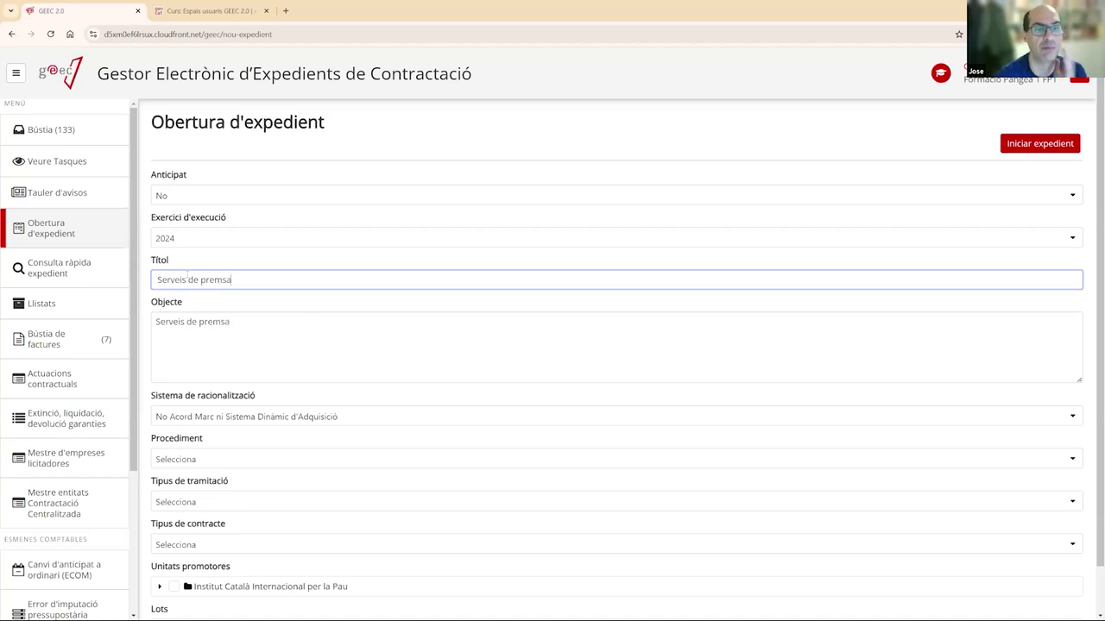
pyautogui.write(' -')
pyautogui.press('Tab')
pyautogui.press('capslock')
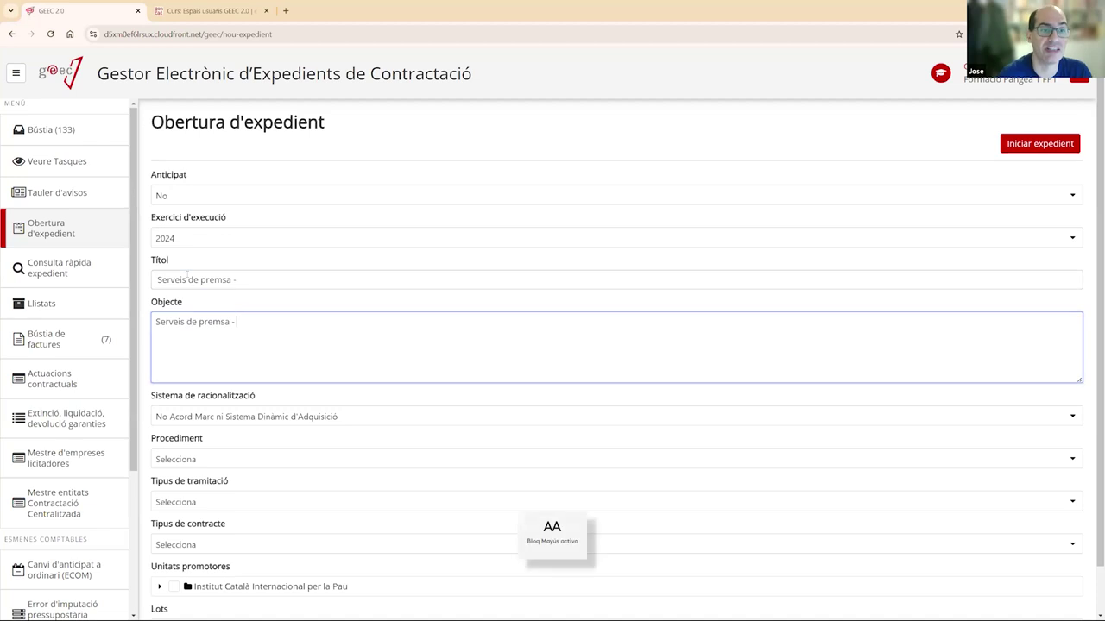
pyautogui.click(366, 281)
pyautogui.press('capslock')
pyautogui.write('jsp')
pyautogui.press('BackSpace')
pyautogui.press('BackSpace')
pyautogui.press('BackSpace')
pyautogui.press('capslock')
pyautogui.write('JSP')
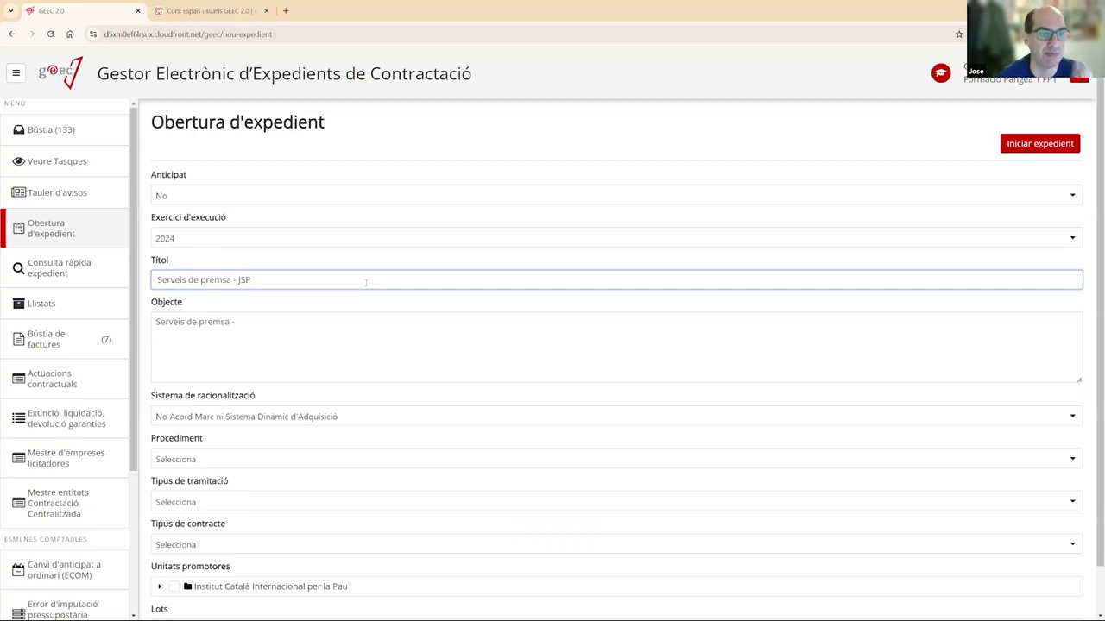
# Replace the object text with 'Contractació dels serveis de premsa de ICIP.....'.
pyautogui.click(303, 323)
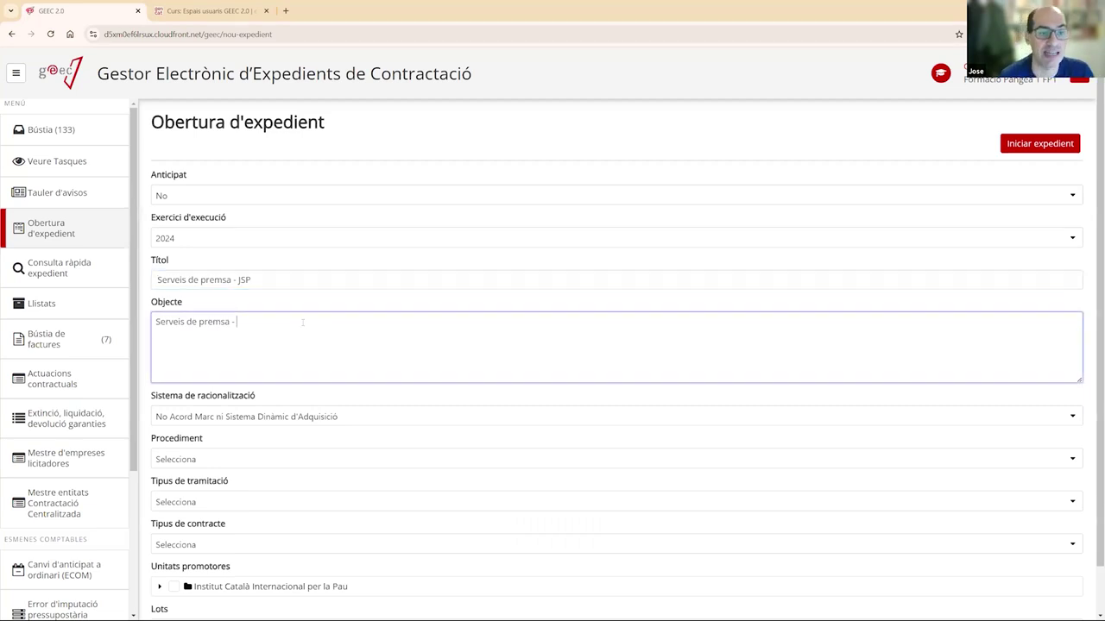
pyautogui.press('BackSpace')
pyautogui.press('BackSpace')
pyautogui.press('BackSpace')
pyautogui.press('BackSpace')
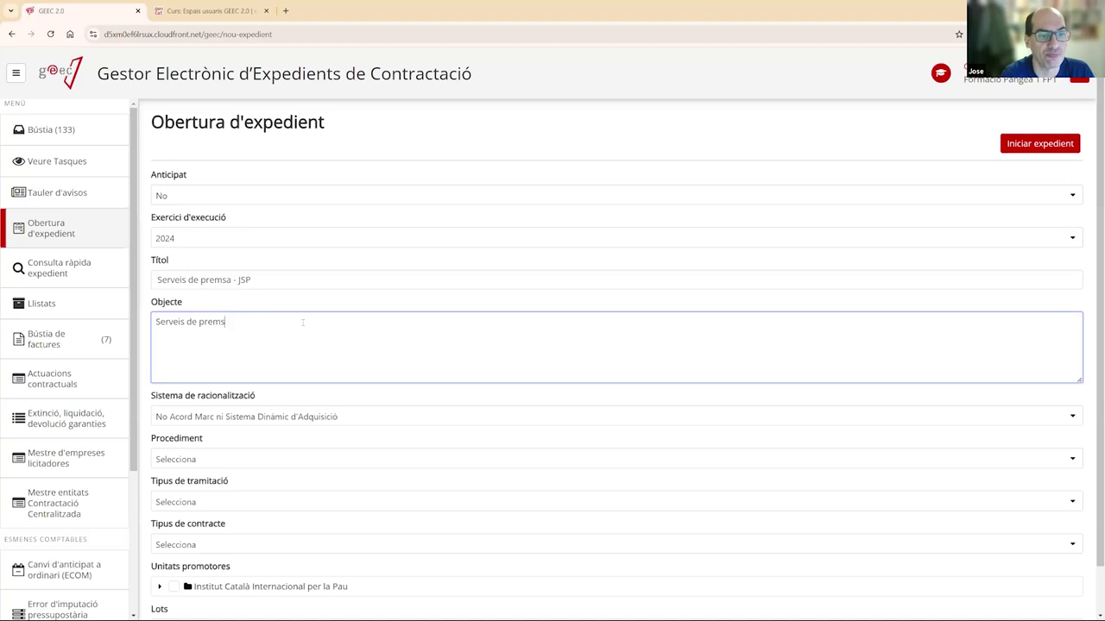
pyautogui.press('BackSpace')
pyautogui.press('BackSpace')
pyautogui.press('BackSpace')
pyautogui.press('BackSpace')
pyautogui.press('BackSpace')
pyautogui.press('BackSpace')
pyautogui.press('BackSpace')
pyautogui.press('BackSpace')
pyautogui.press('BackSpace')
pyautogui.press('BackSpace')
pyautogui.press('BackSpace')
pyautogui.press('BackSpace')
pyautogui.press('BackSpace')
pyautogui.press('BackSpace')
pyautogui.press('BackSpace')
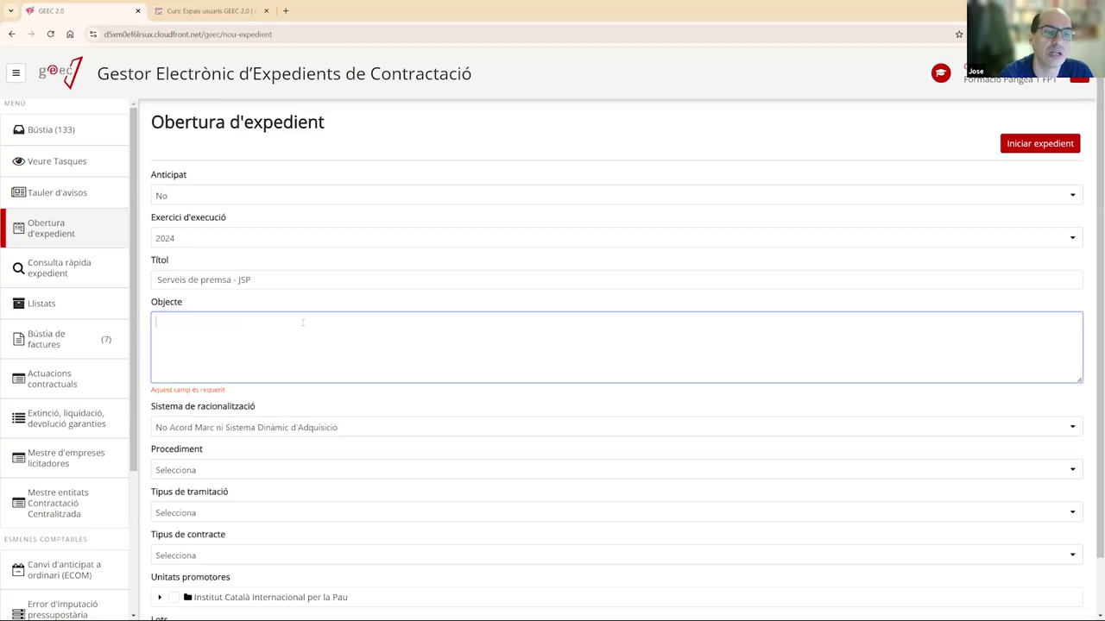
pyautogui.write('Contractta')
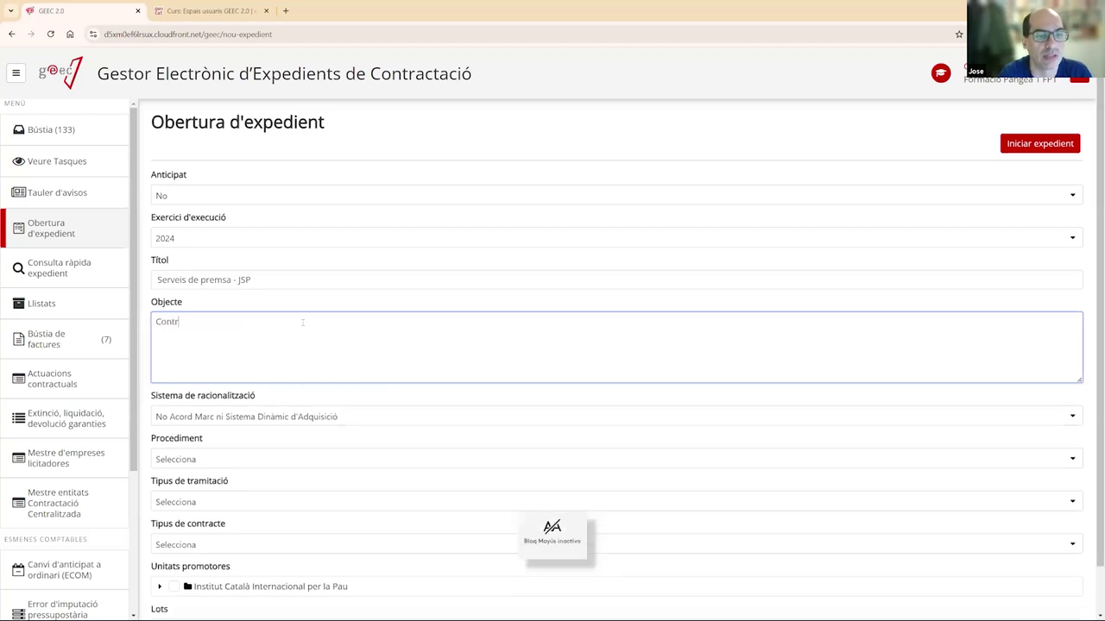
pyautogui.press('BackSpace')
pyautogui.press('BackSpace')
pyautogui.write('ació de')
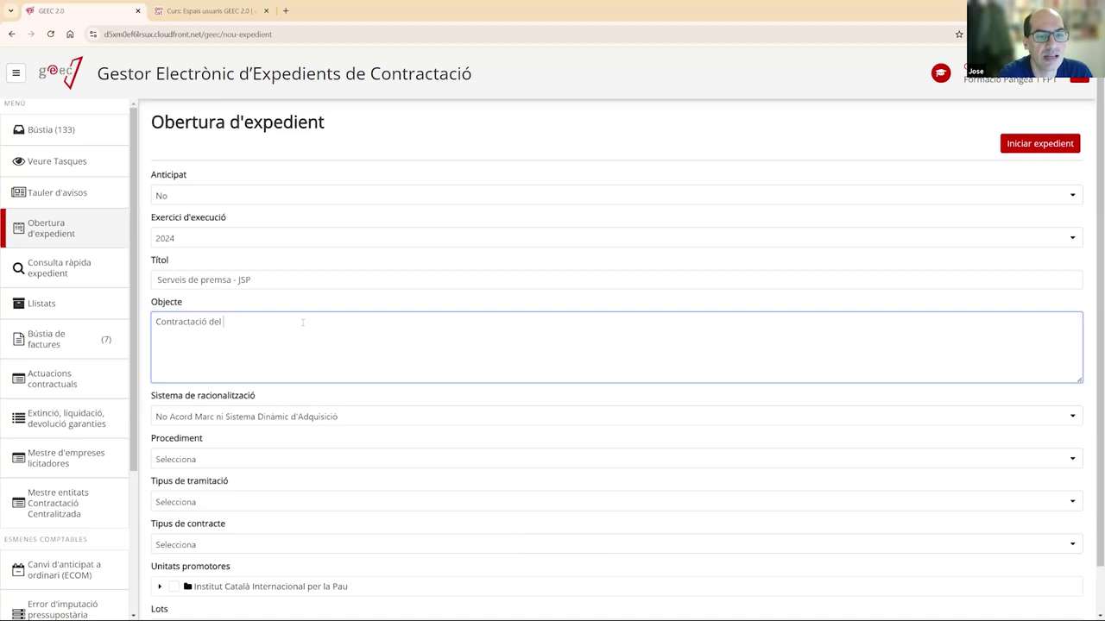
pyautogui.write('ls serveis de pr')
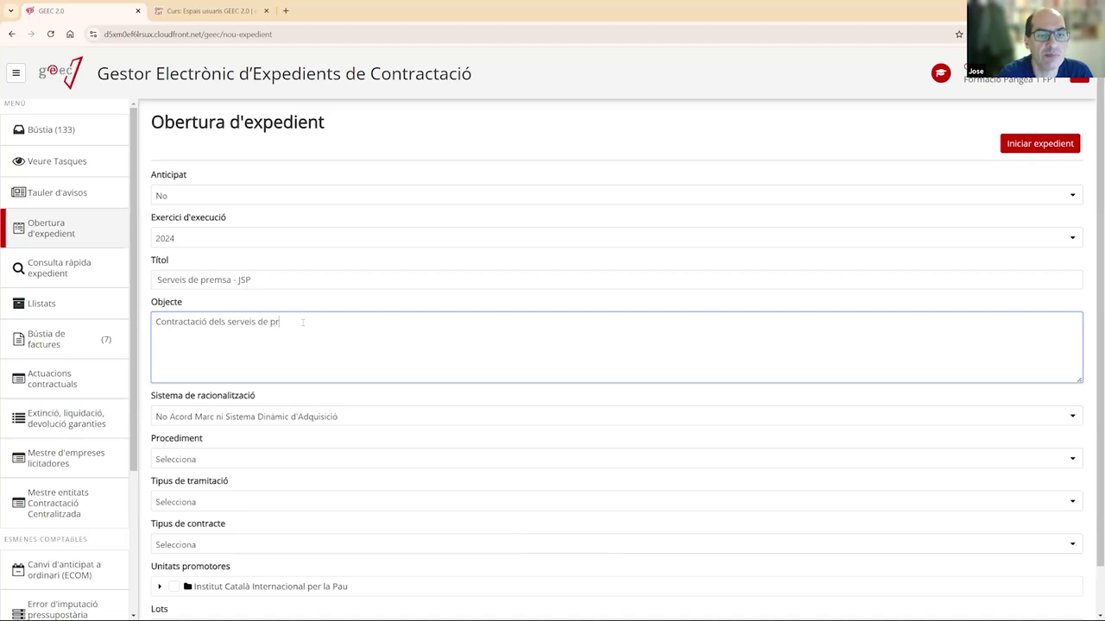
pyautogui.write('emsa de ICIP.....')
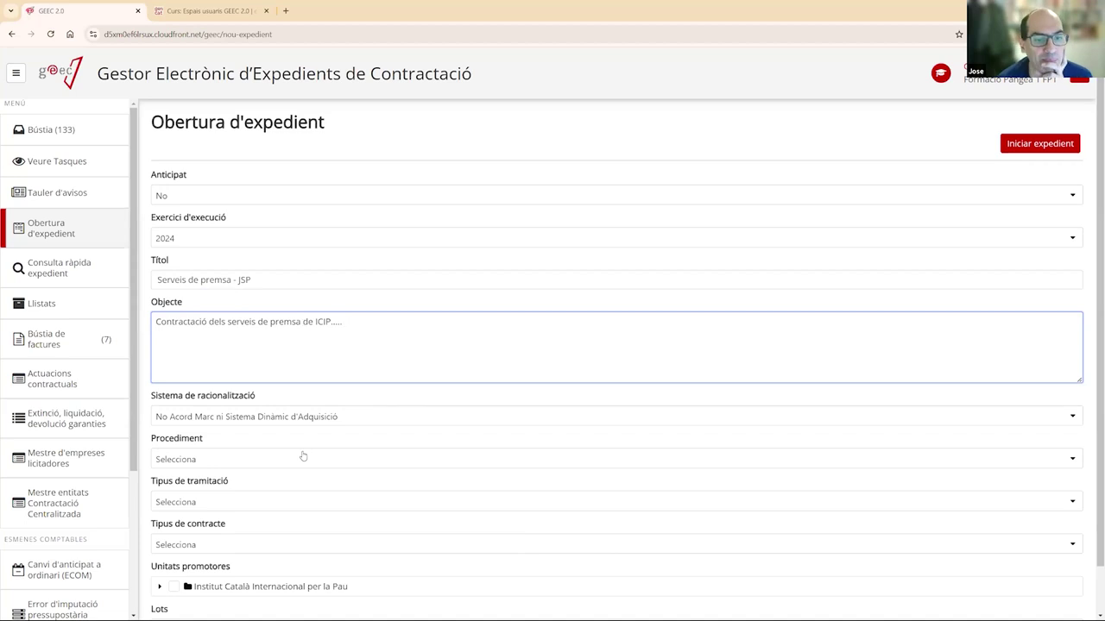
# Keep the current rationalisation system, and set the procedure to Contracte menor and the contract type to Serveis.
pyautogui.scroll(-1, 226, 415)
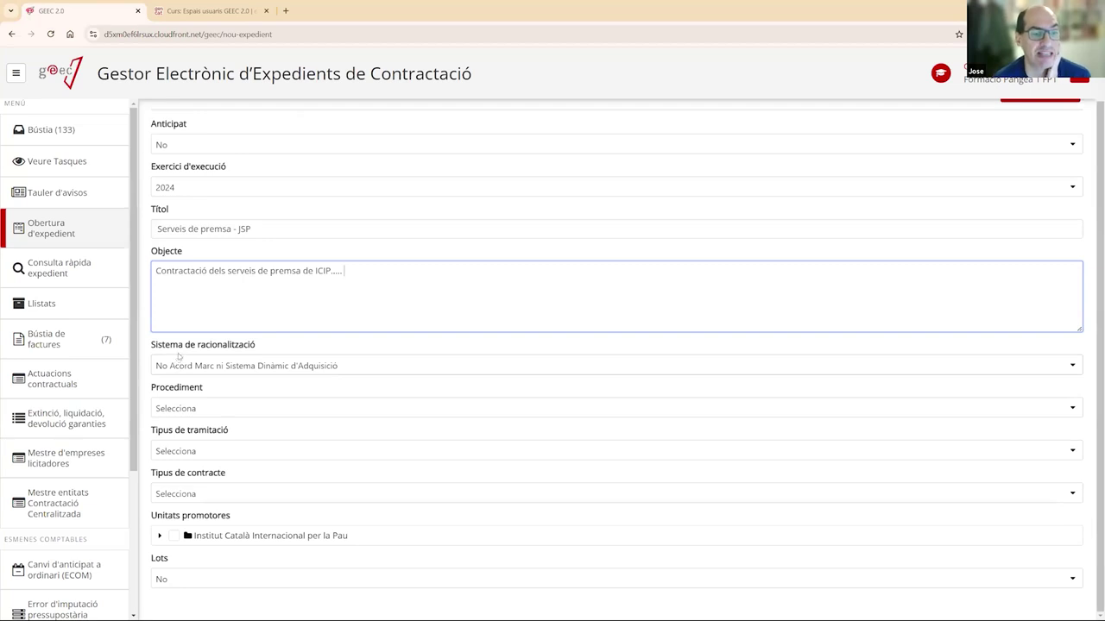
pyautogui.click(289, 369)
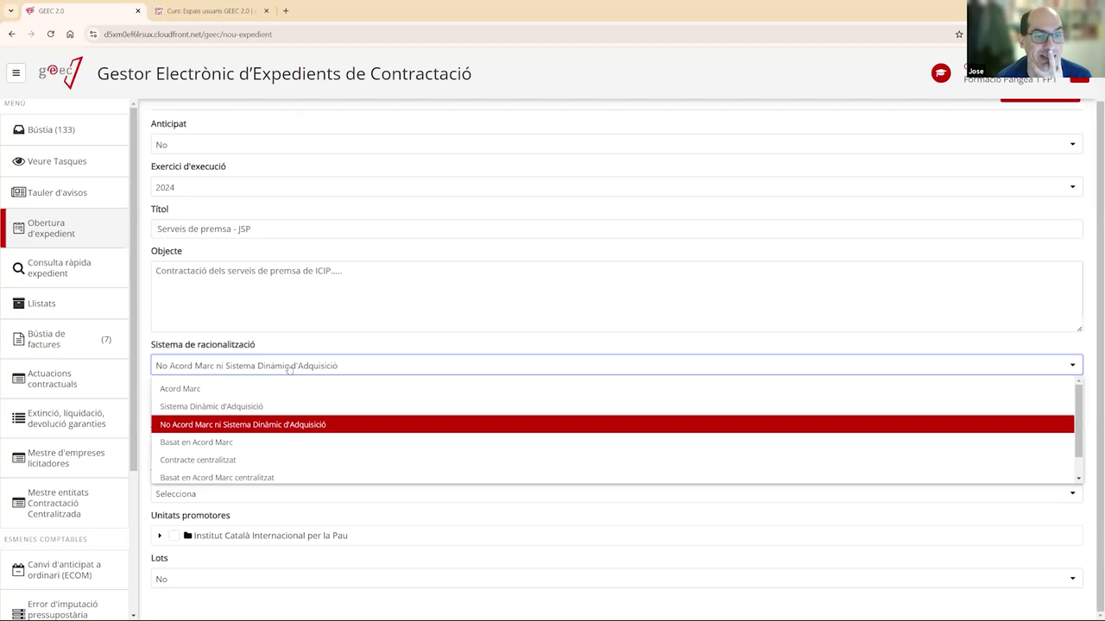
pyautogui.click(289, 368)
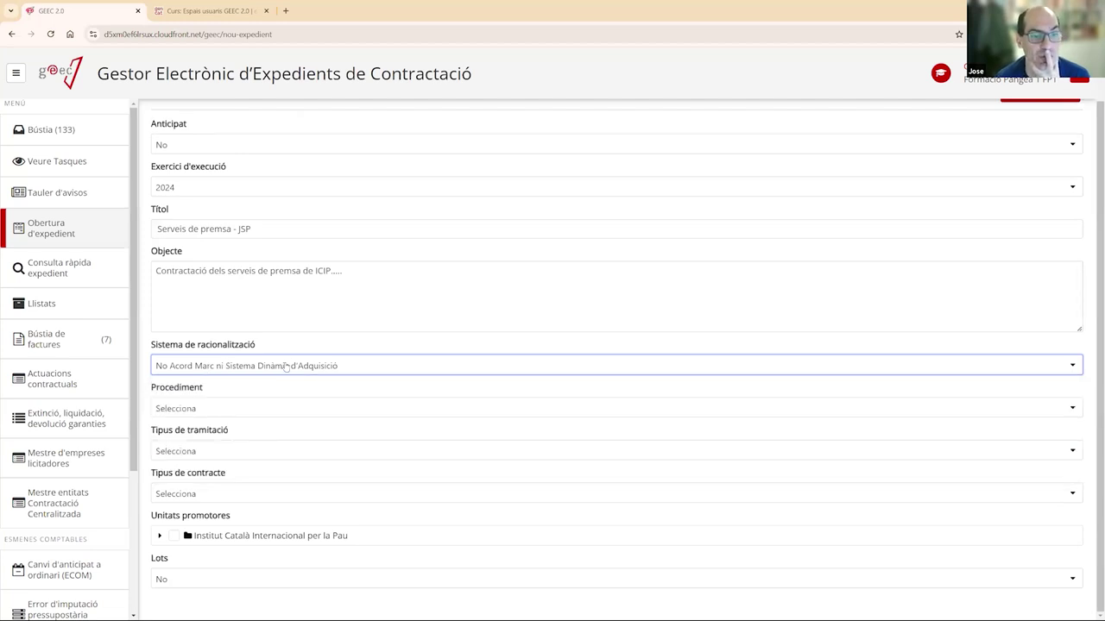
pyautogui.click(200, 410)
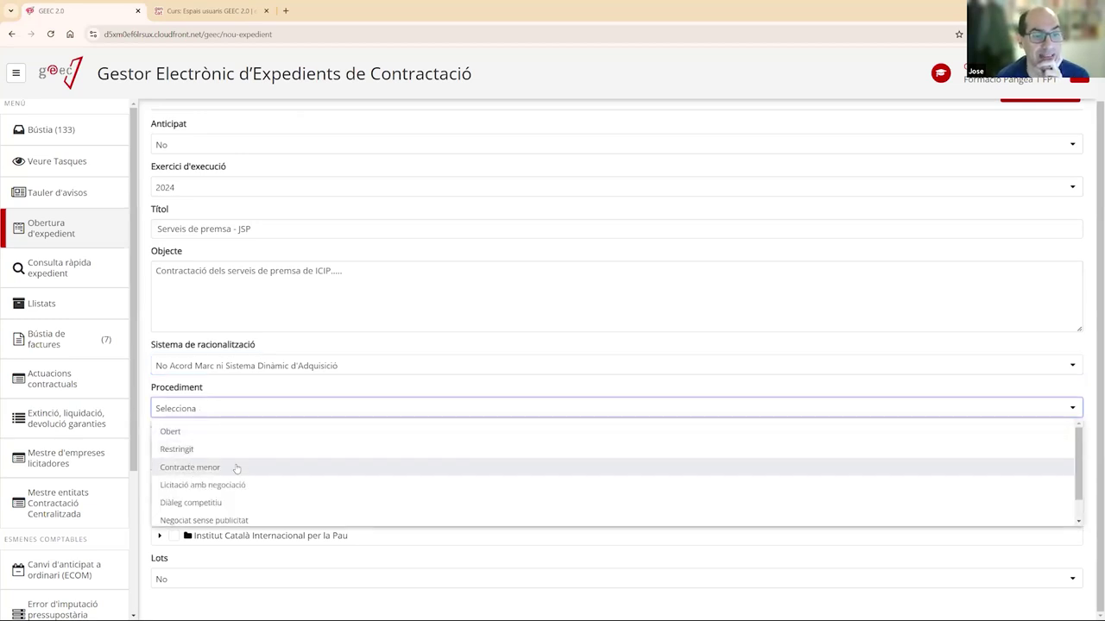
pyautogui.click(279, 467)
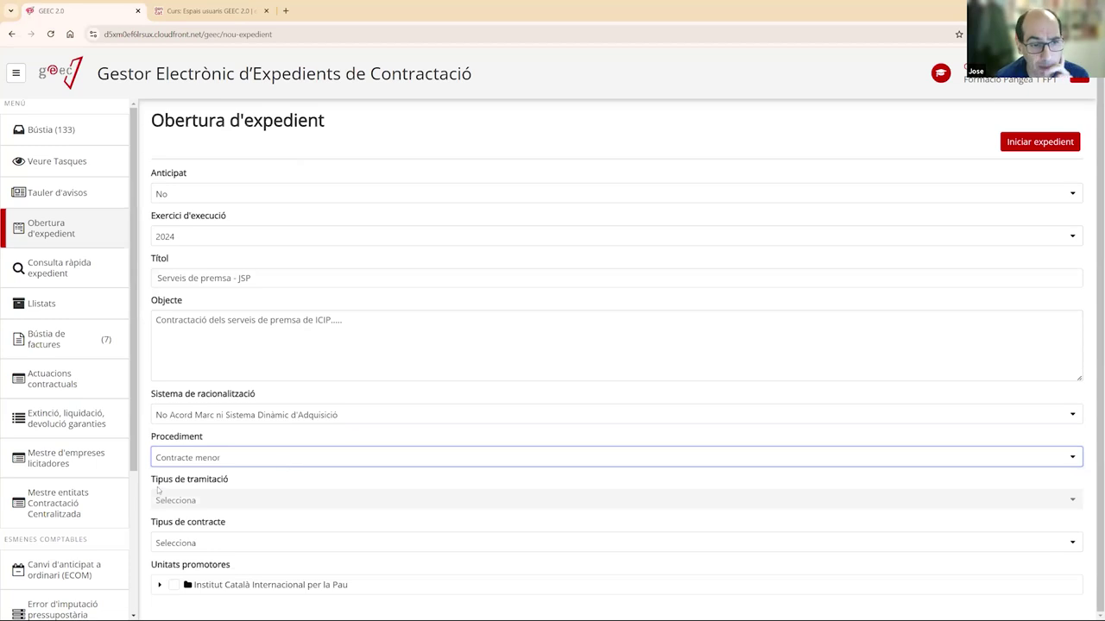
pyautogui.click(223, 538)
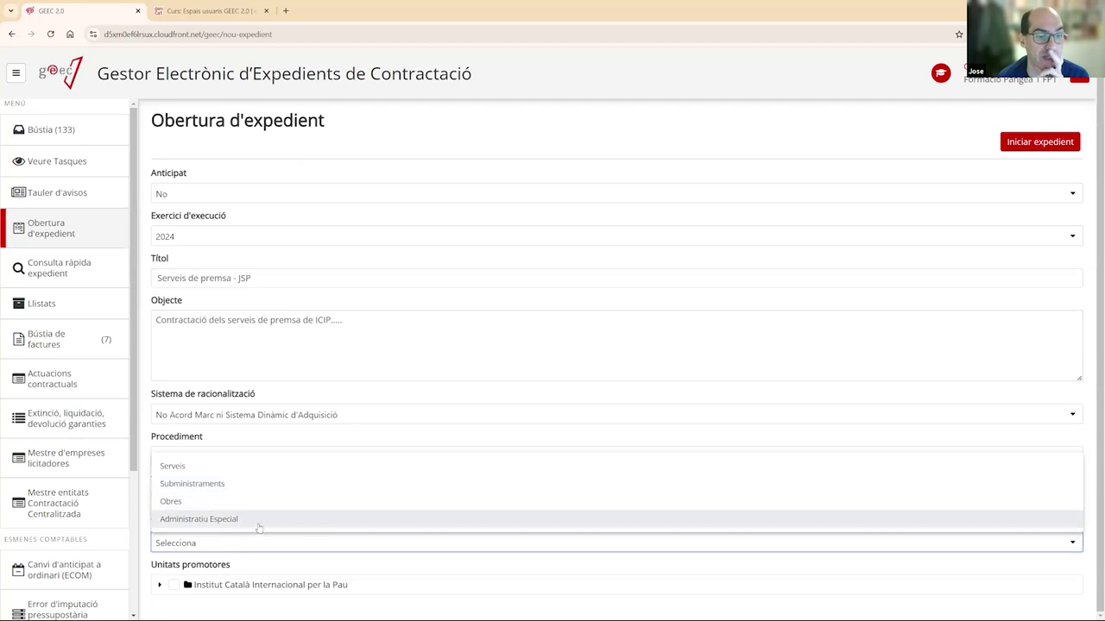
pyautogui.click(199, 469)
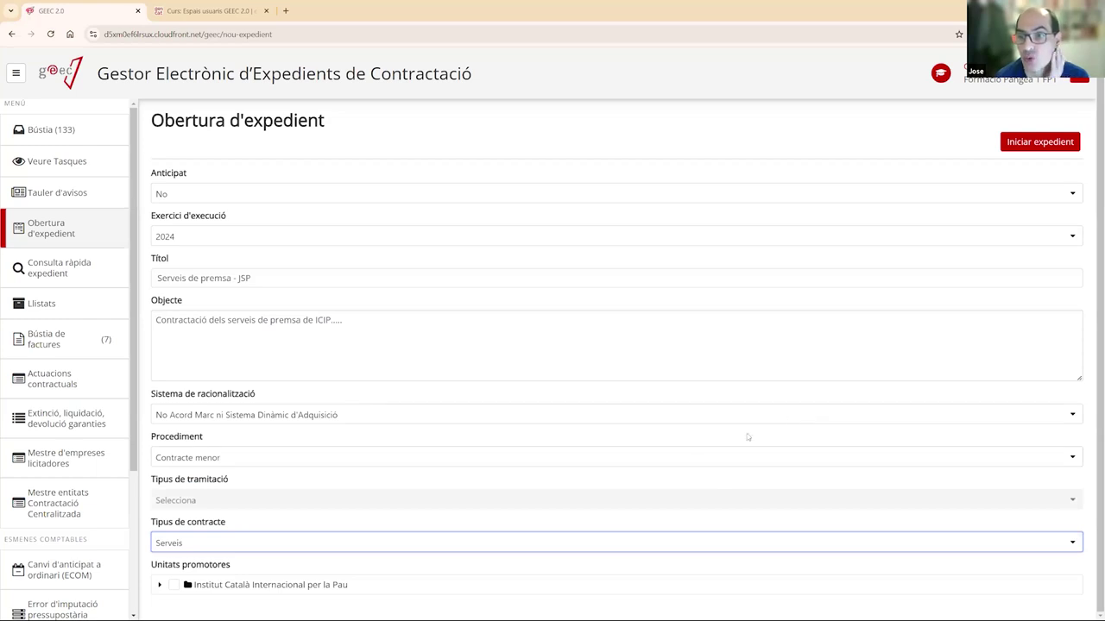
# Select Organització under Institut Català Internacional per la Pau as the promoting unit, then review the form.
pyautogui.click(164, 585)
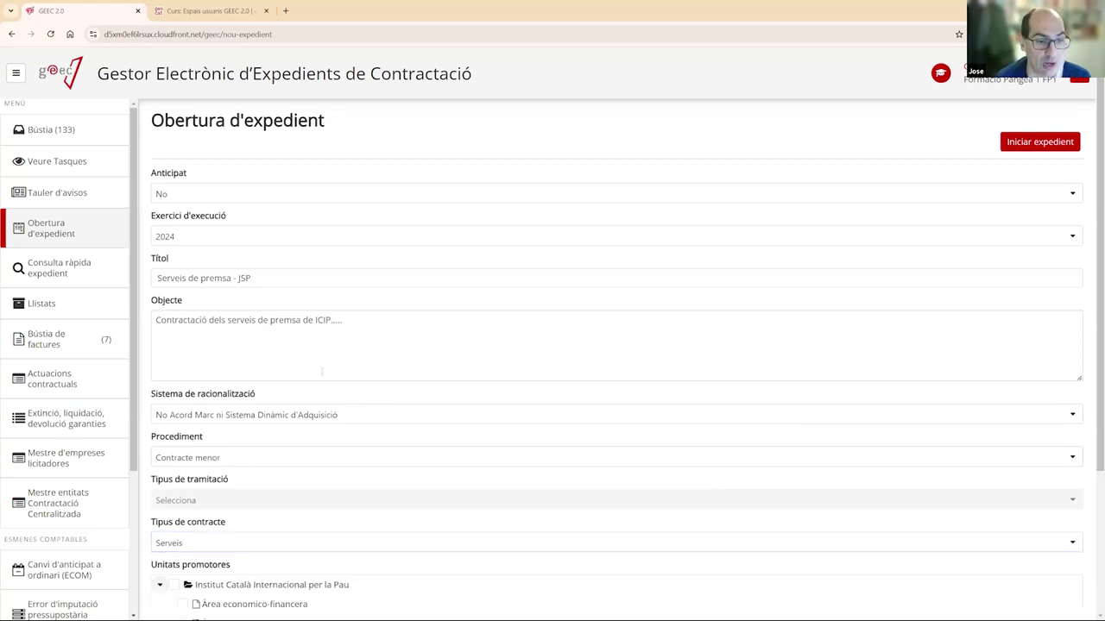
pyautogui.scroll(-2, 333, 374)
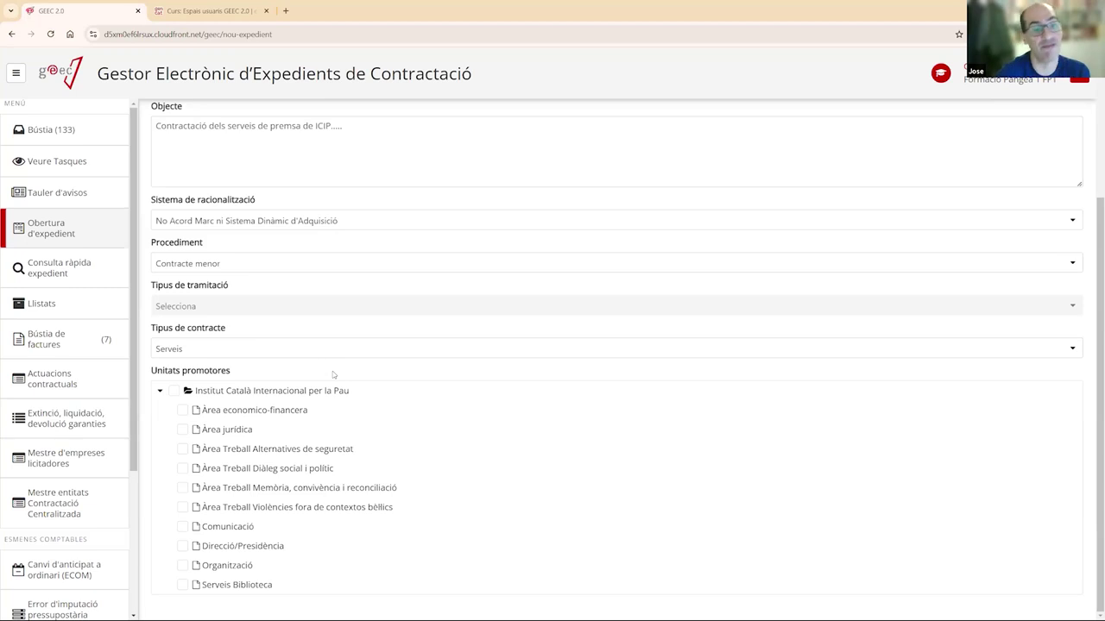
pyautogui.click(183, 567)
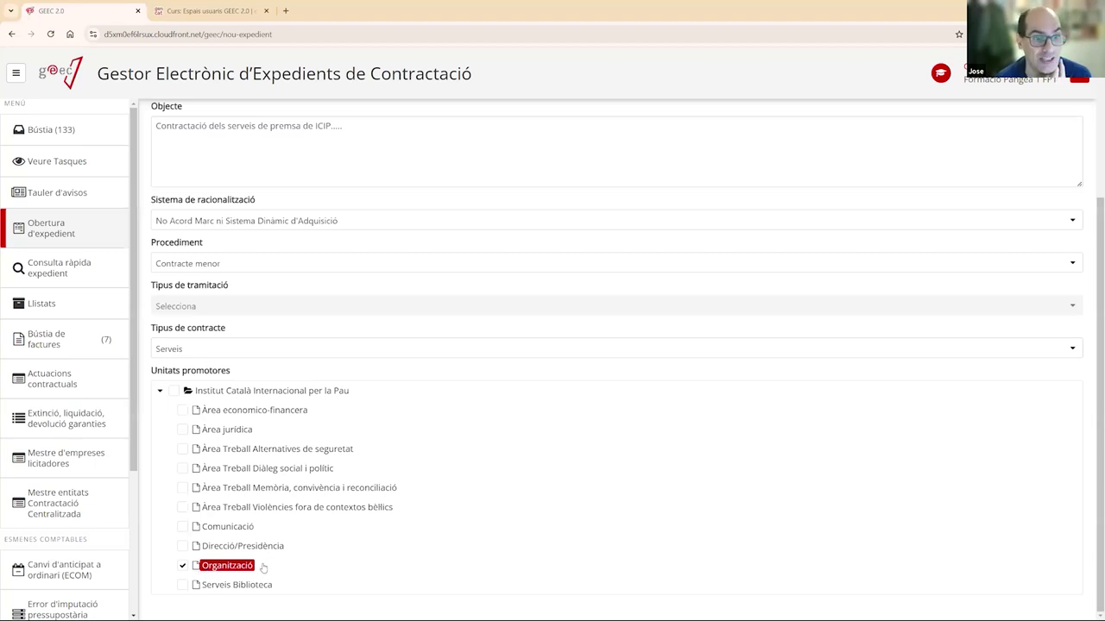
pyautogui.scroll(1, 634, 444)
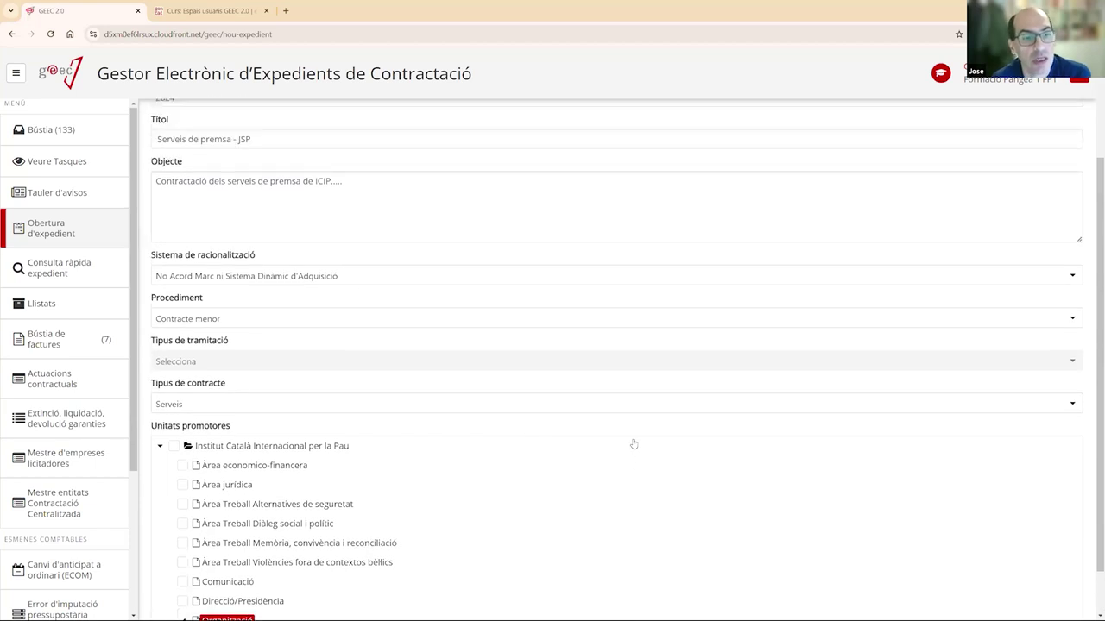
pyautogui.scroll(3, 631, 443)
pyautogui.scroll(-2, 565, 399)
pyautogui.scroll(-1, 557, 409)
pyautogui.scroll(3, 555, 417)
pyautogui.scroll(-3, 555, 417)
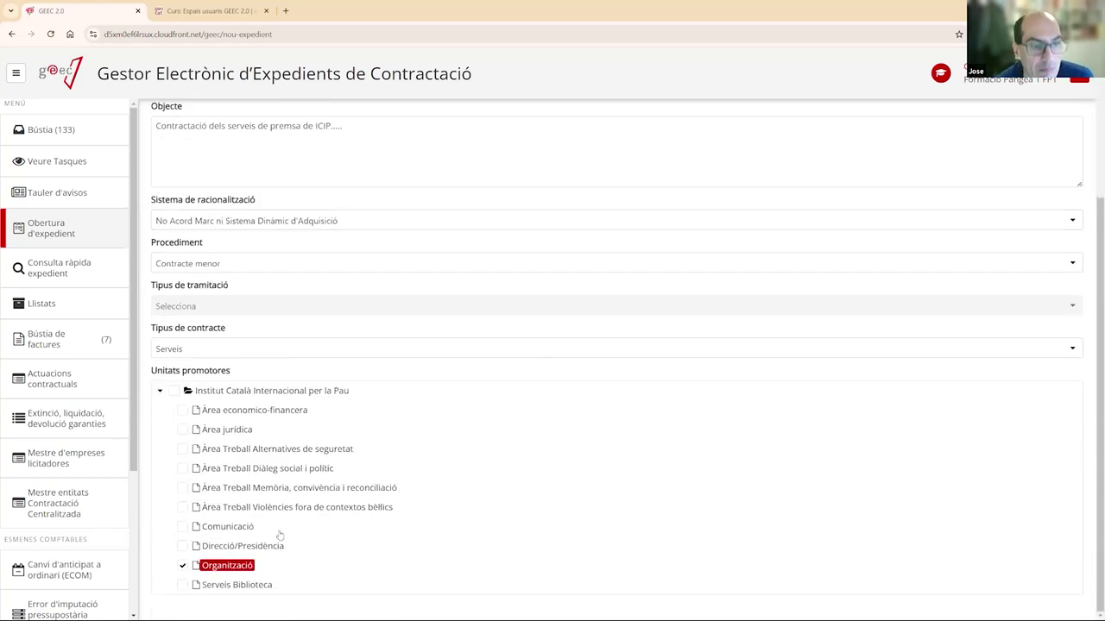
pyautogui.scroll(3, 229, 452)
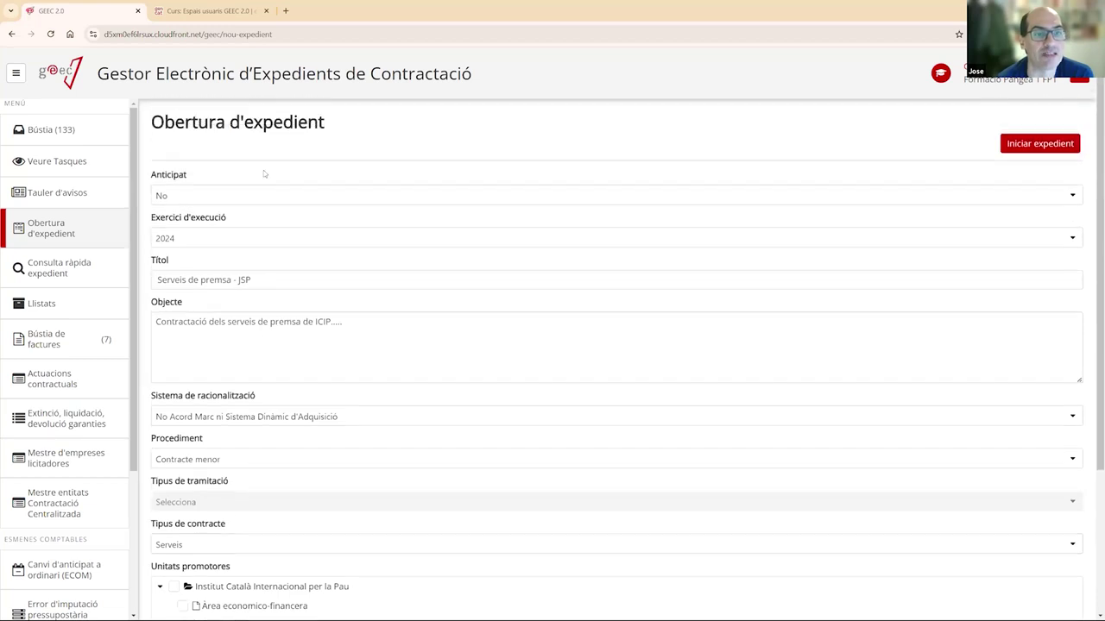
pyautogui.scroll(-3, 276, 259)
pyautogui.scroll(1, 282, 361)
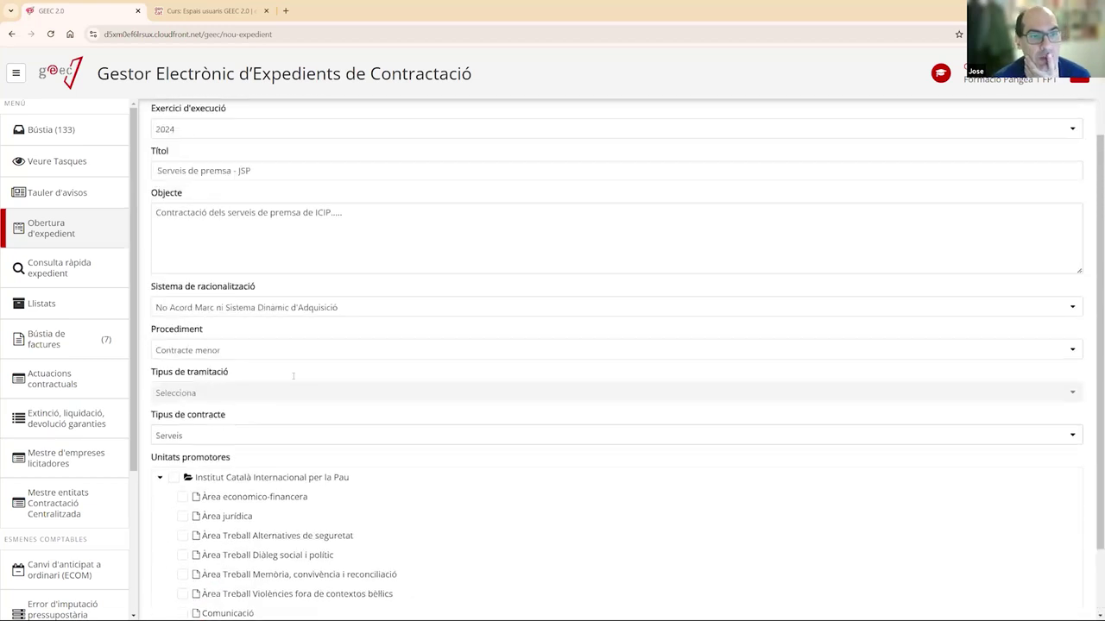
pyautogui.scroll(2, 294, 375)
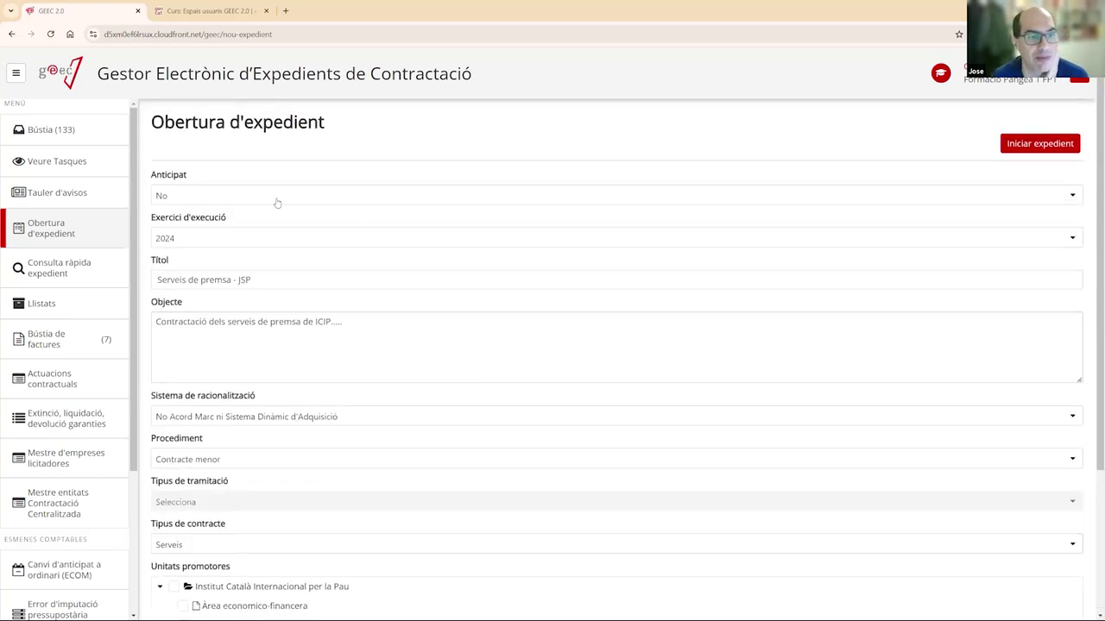
pyautogui.scroll(-3, 518, 285)
pyautogui.scroll(3, 592, 306)
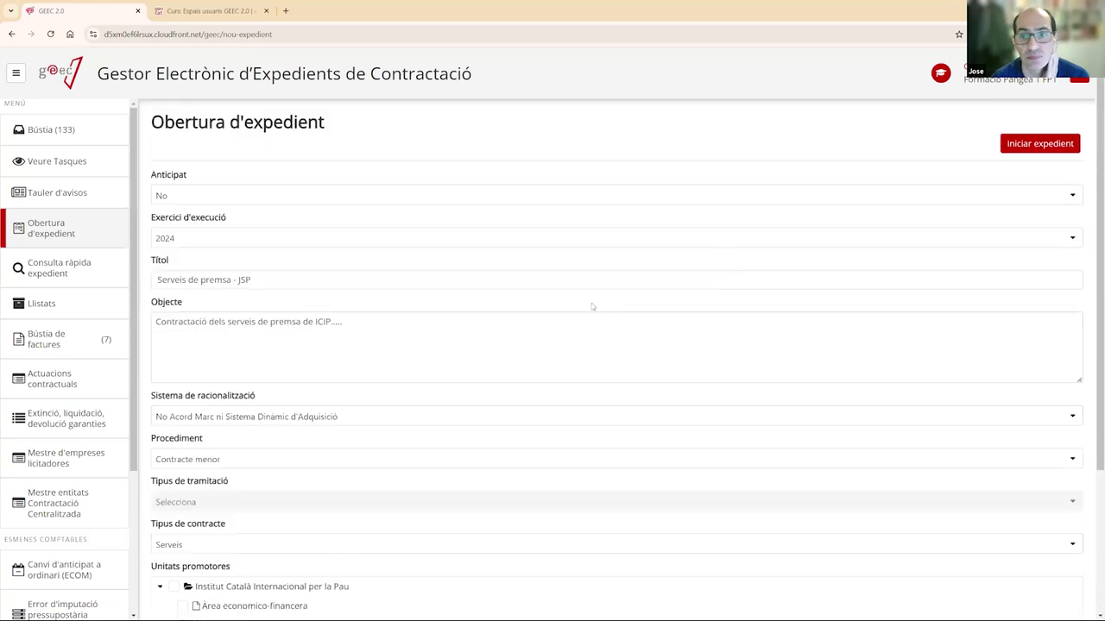
# Start the expedient, then review the new ICIP-2024-51 Informació dades row in Bústia.
pyautogui.click(1017, 145)
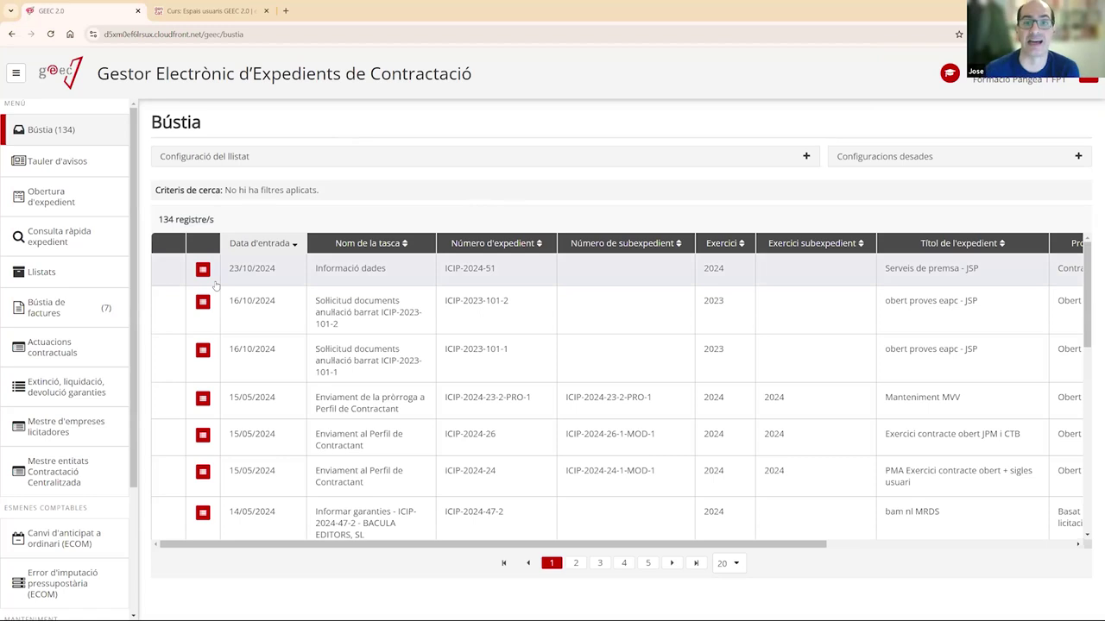
pyautogui.scroll(-5, 477, 318)
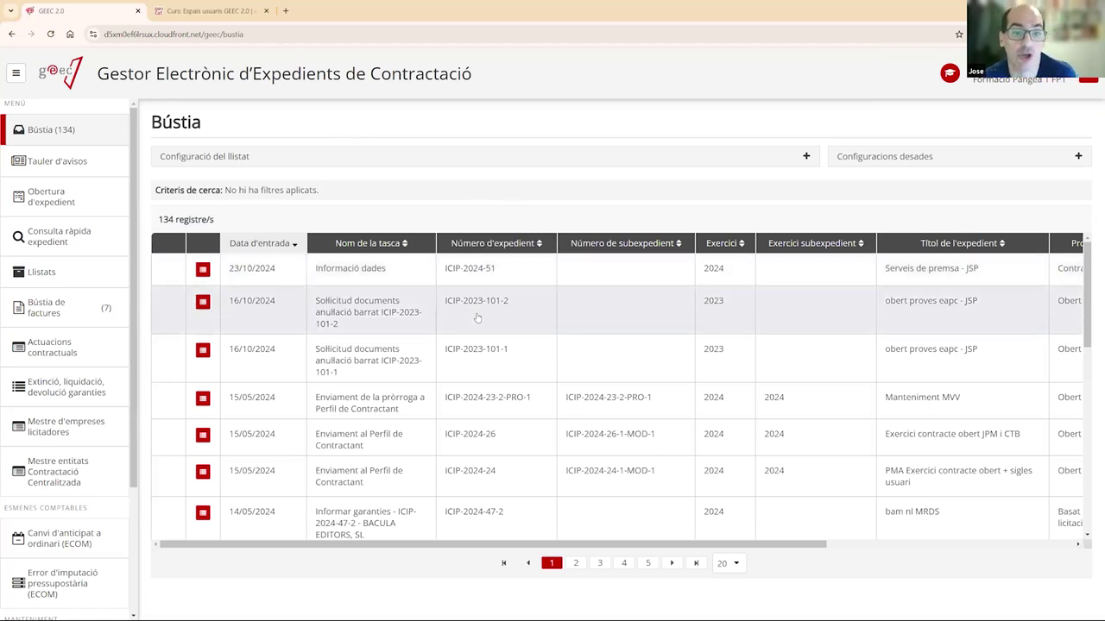
pyautogui.scroll(6, 477, 318)
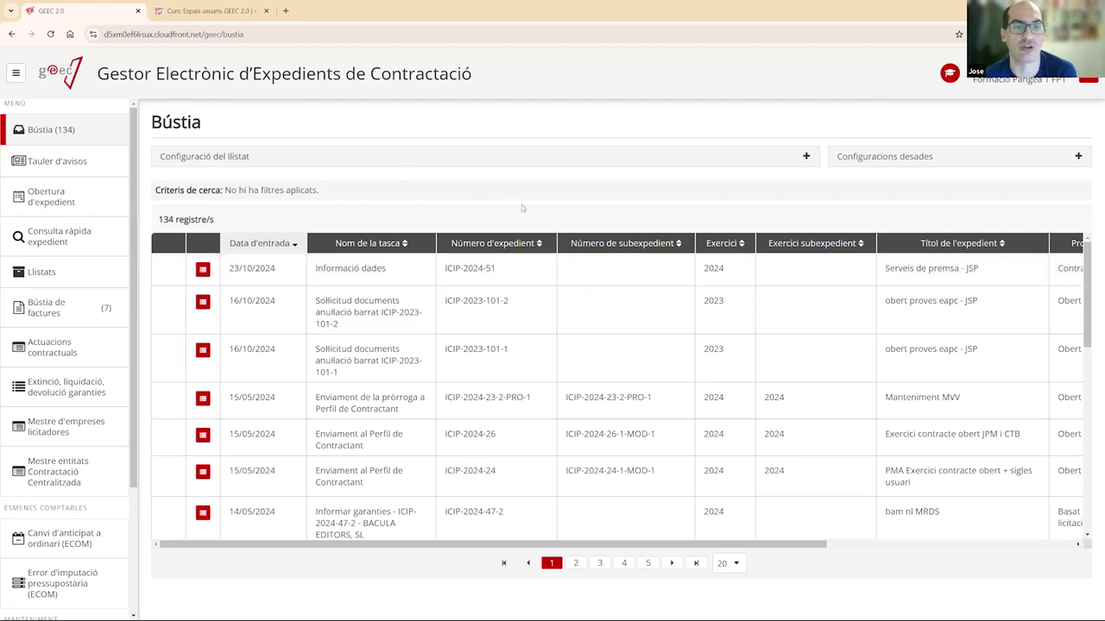
pyautogui.scroll(-8, 428, 328)
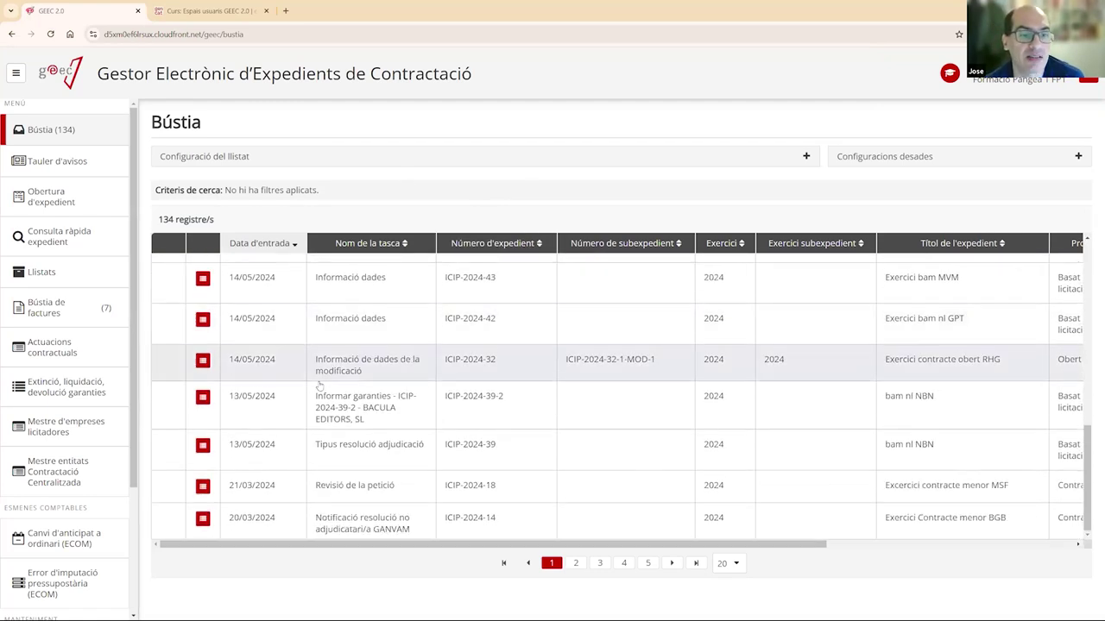
pyautogui.scroll(5, 324, 423)
pyautogui.scroll(5, 324, 423)
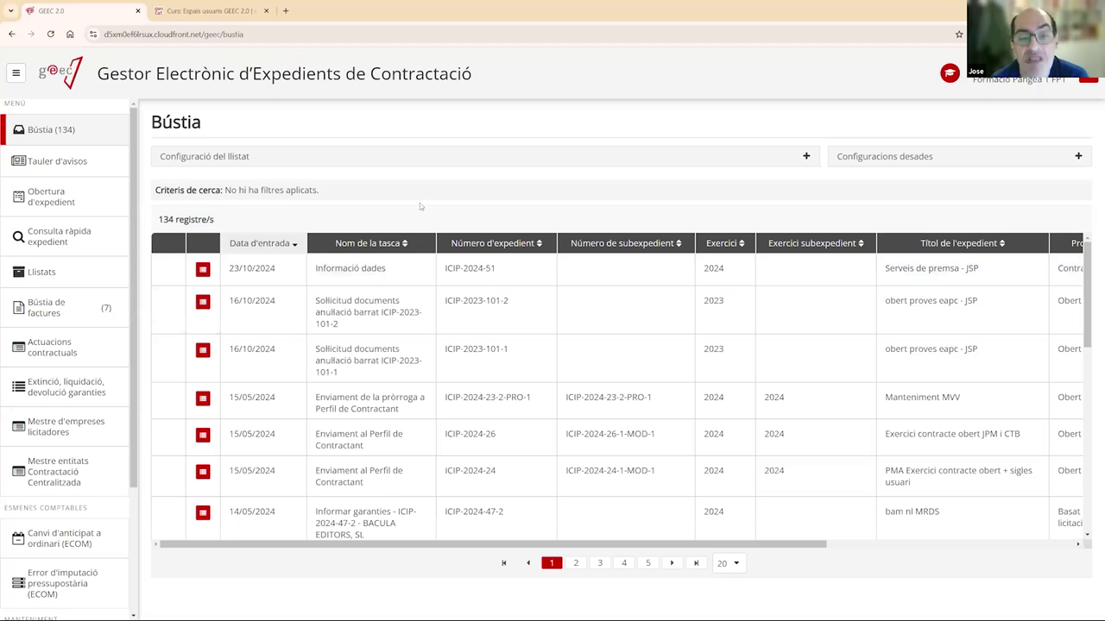
pyautogui.scroll(-5, 358, 317)
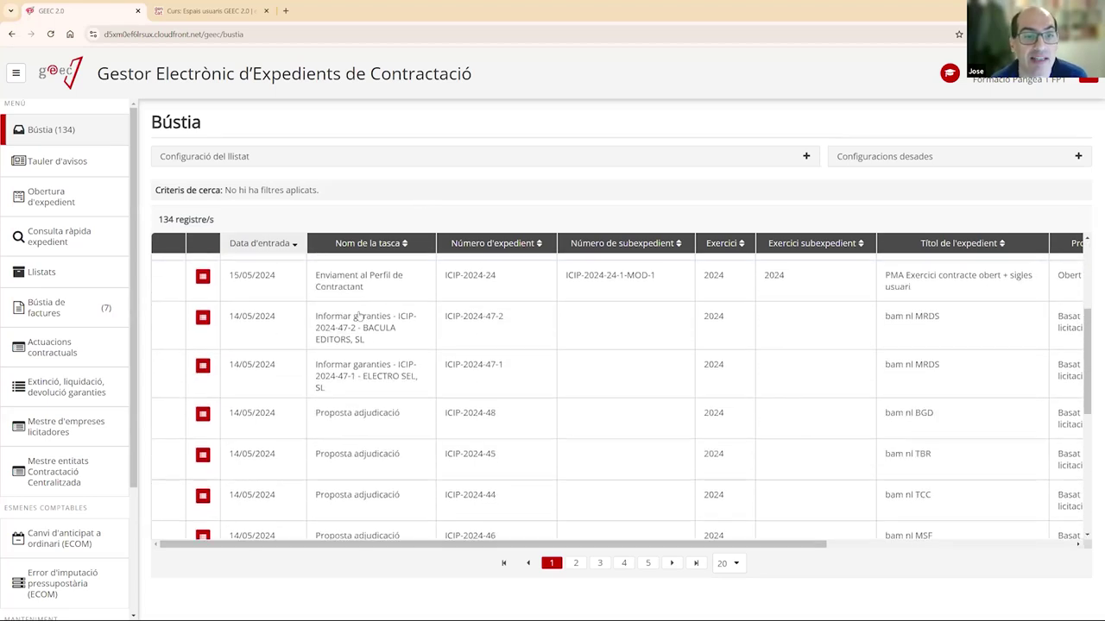
pyautogui.scroll(5, 358, 317)
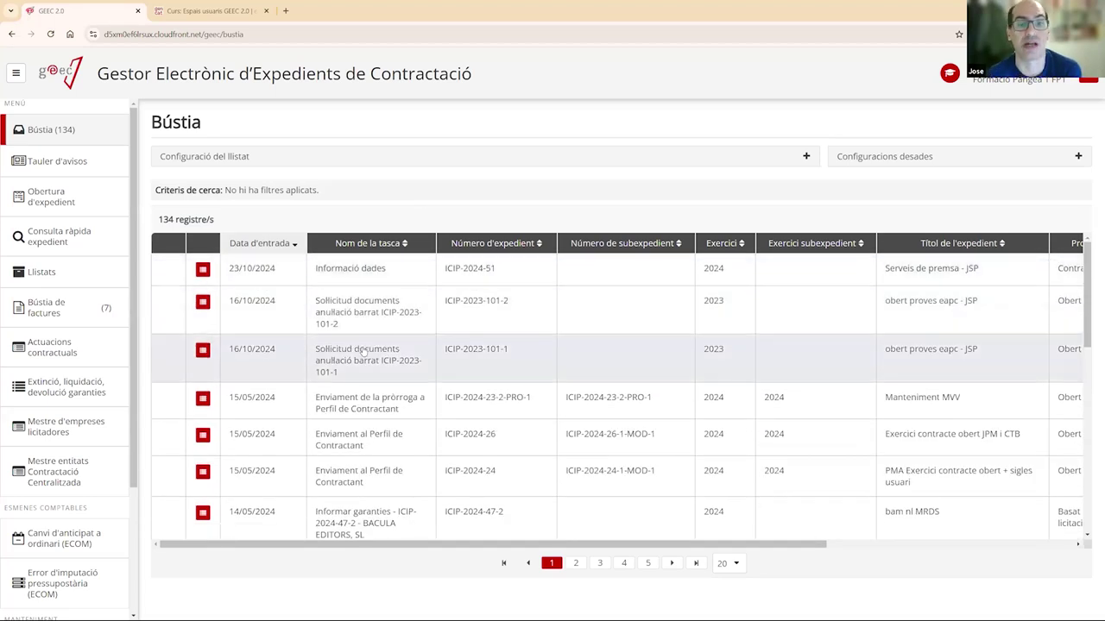
pyautogui.scroll(-3, 363, 353)
pyautogui.scroll(3, 363, 352)
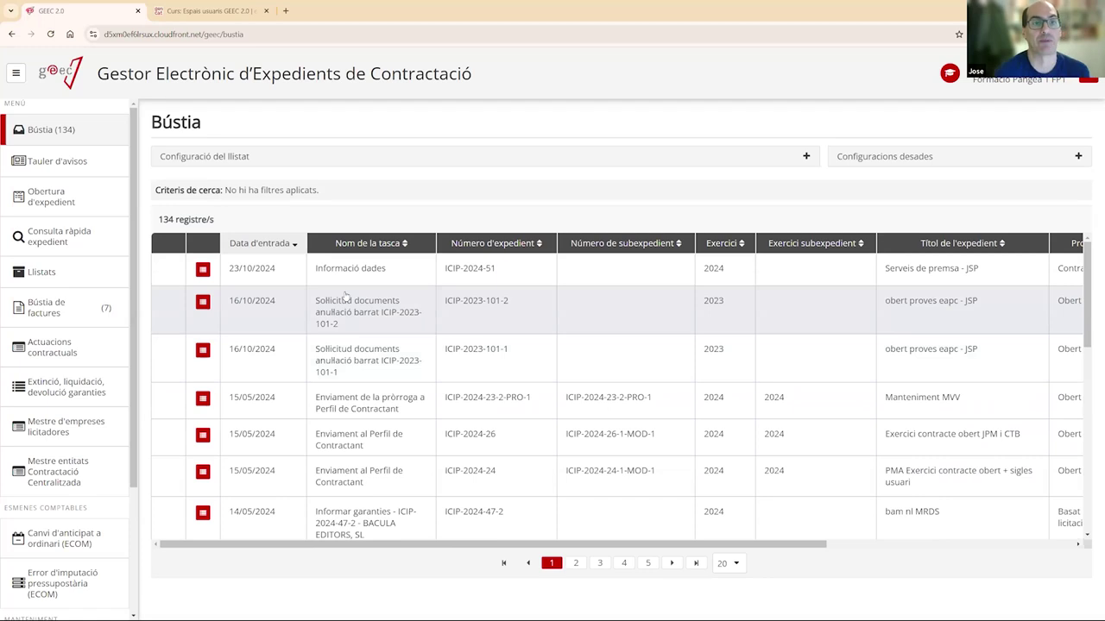
# Copy ICIP-2024-51 into the Número d'expedient filter and run the search.
pyautogui.click(376, 159)
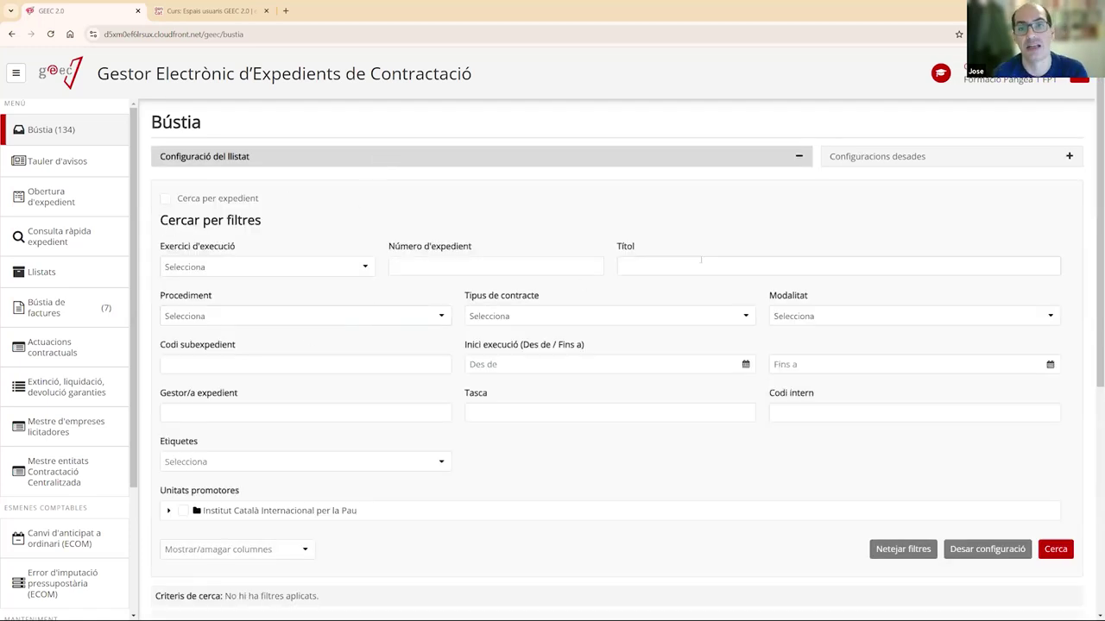
pyautogui.click(298, 157)
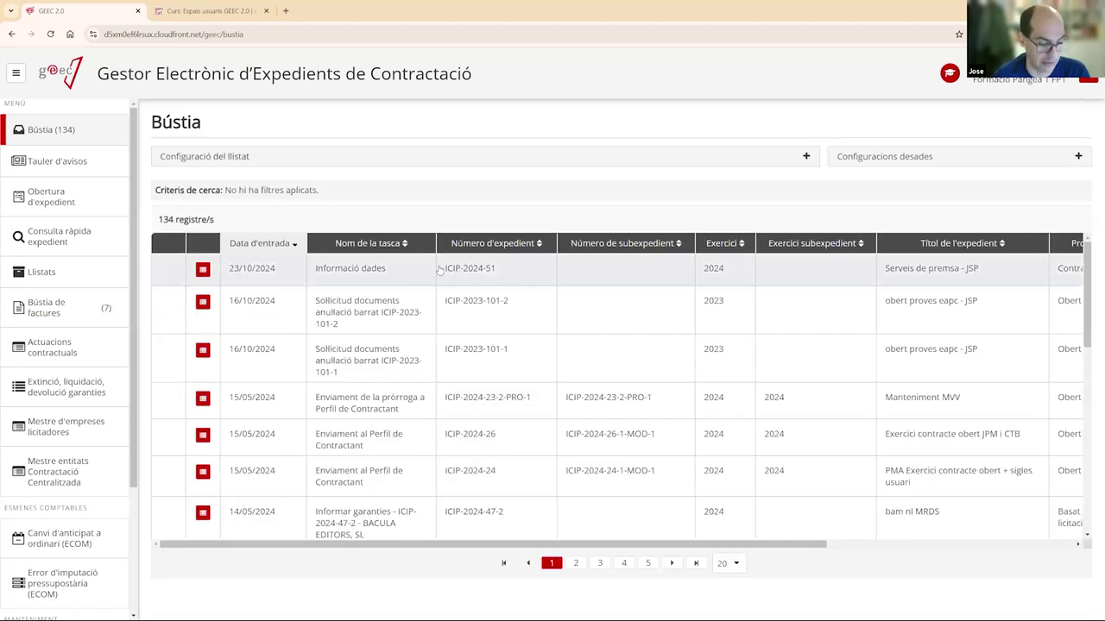
pyautogui.doubleClick(440, 271)
pyautogui.hotkey('ctrl', 'c')
pyautogui.click(433, 164)
pyautogui.click(487, 265)
pyautogui.hotkey('ctrl', 'v')
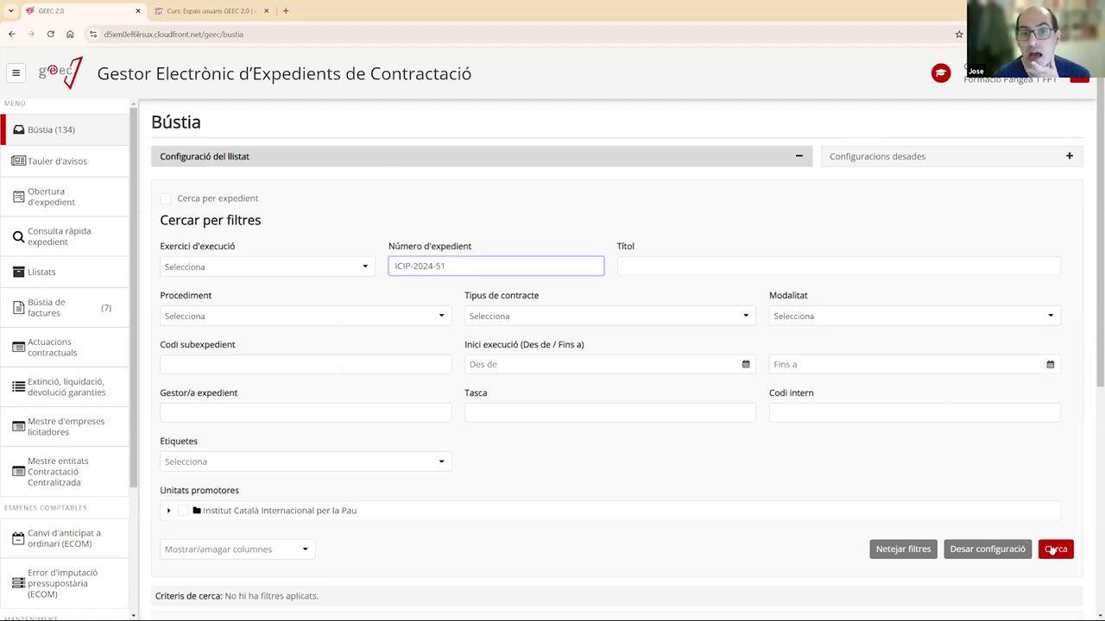
pyautogui.click(1053, 549)
# Save the filter as a new configuration named ICIP-2024-51.
pyautogui.click(980, 549)
pyautogui.click(445, 339)
pyautogui.hotkey('ctrl', 'v')
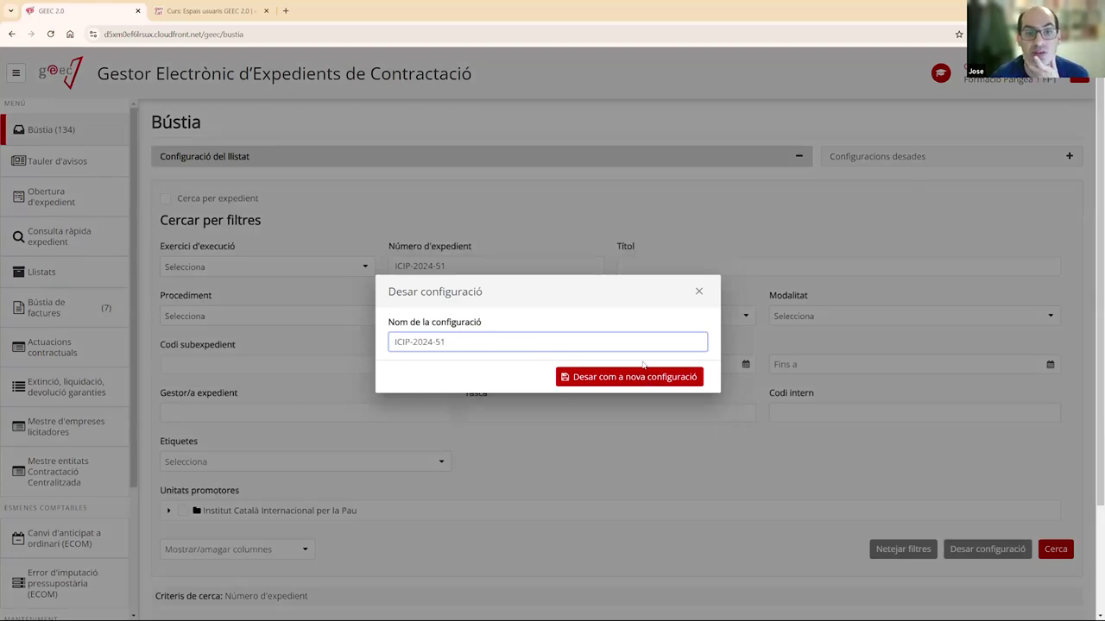
pyautogui.click(638, 376)
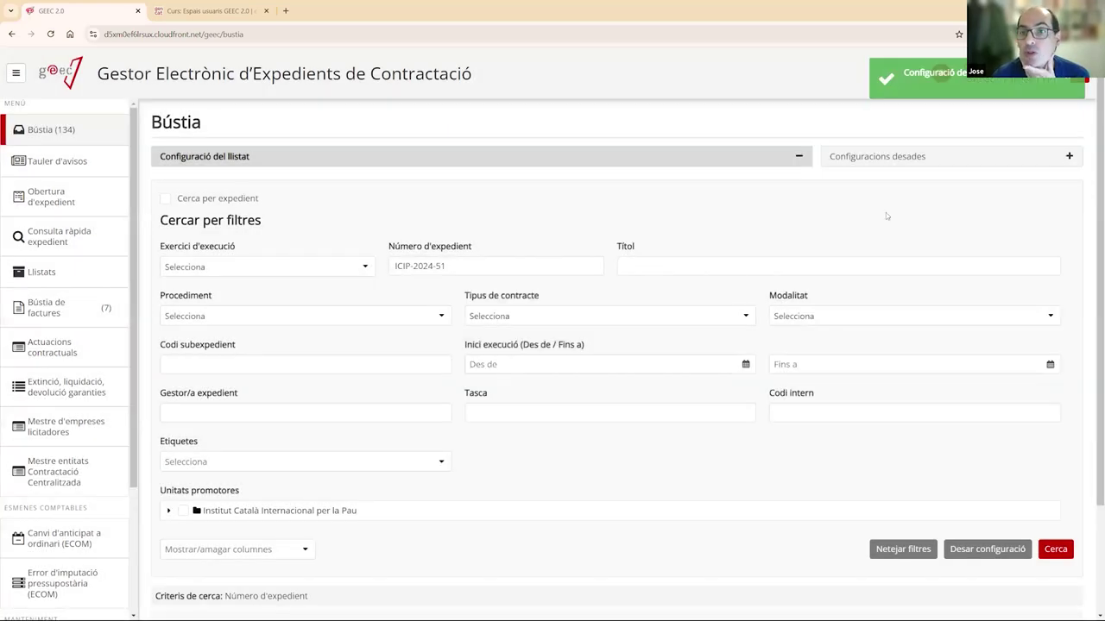
pyautogui.click(922, 162)
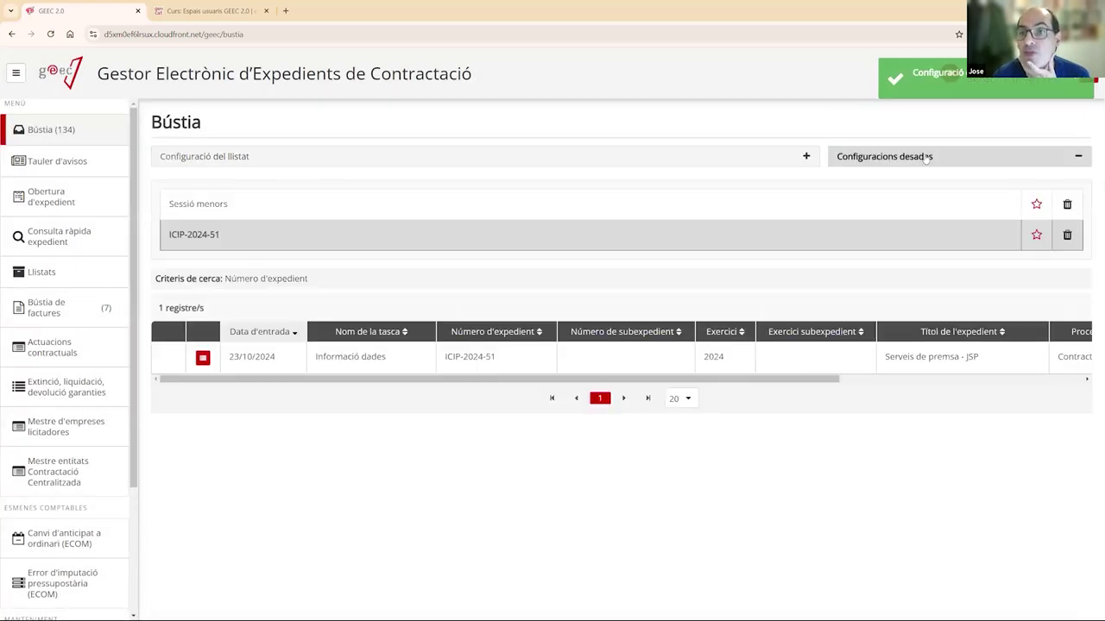
# Star the ICIP-2024-51 configuration as favourite, then return to Bústia via Consulta ràpida expedient.
pyautogui.click(1037, 235)
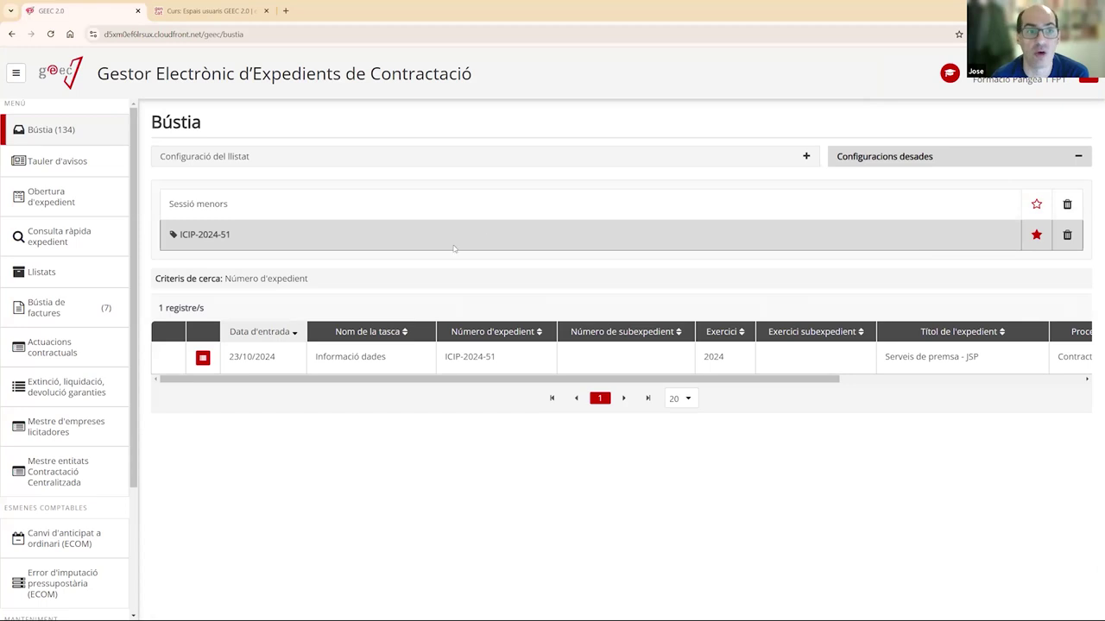
pyautogui.click(981, 159)
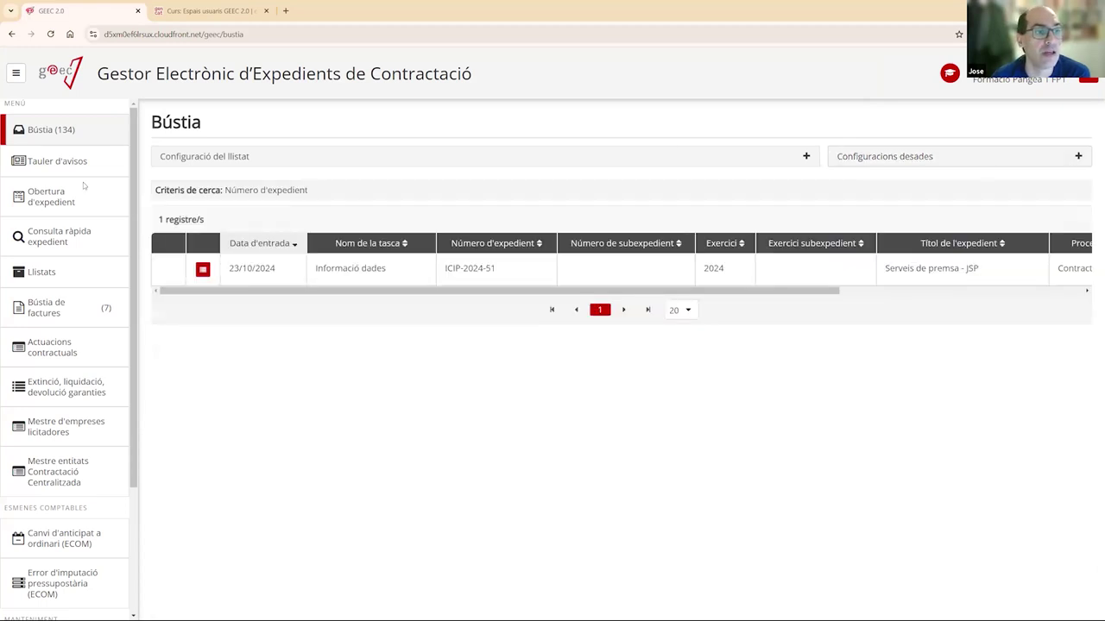
pyautogui.click(74, 240)
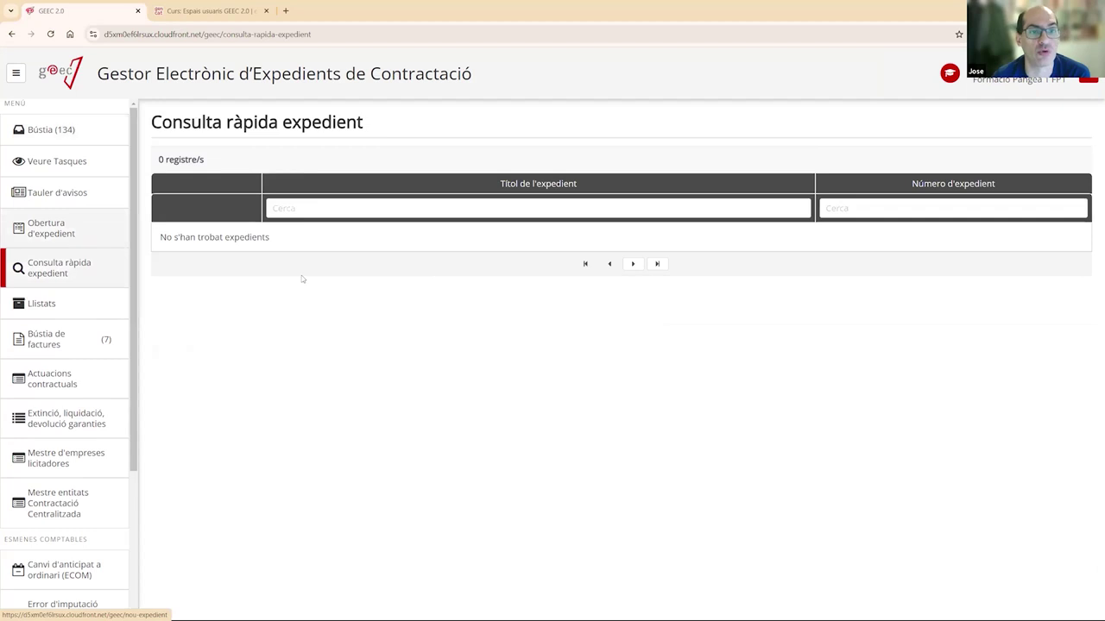
pyautogui.click(56, 129)
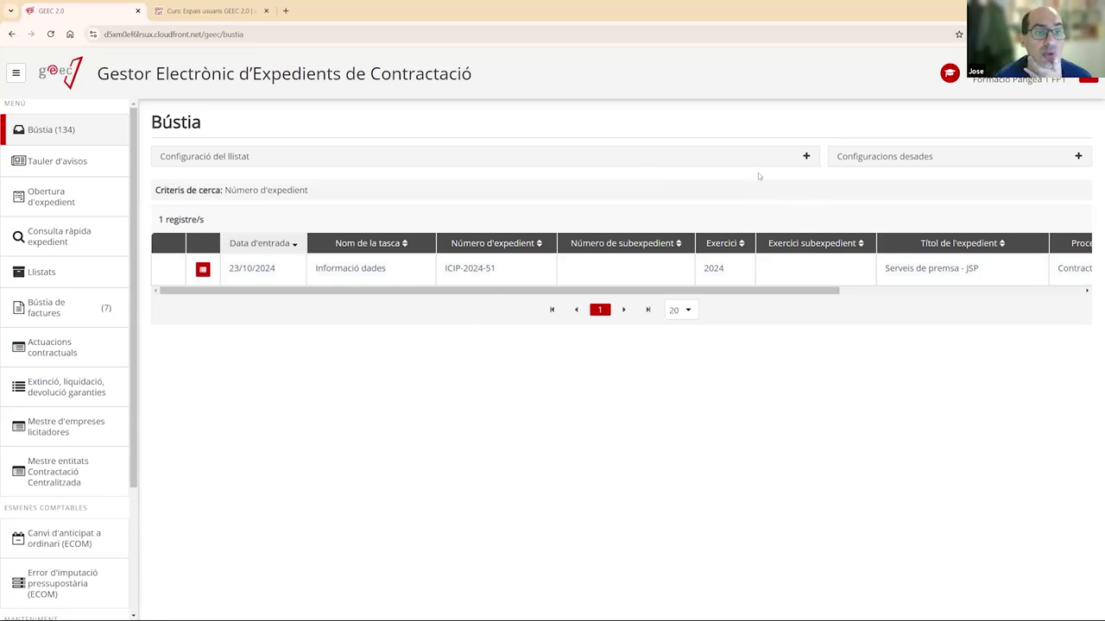
# Highlight the Número d'expedient criterion and the result row text, then clear the highlight.
pyautogui.moveTo(313, 190); pyautogui.dragTo(255, 209)
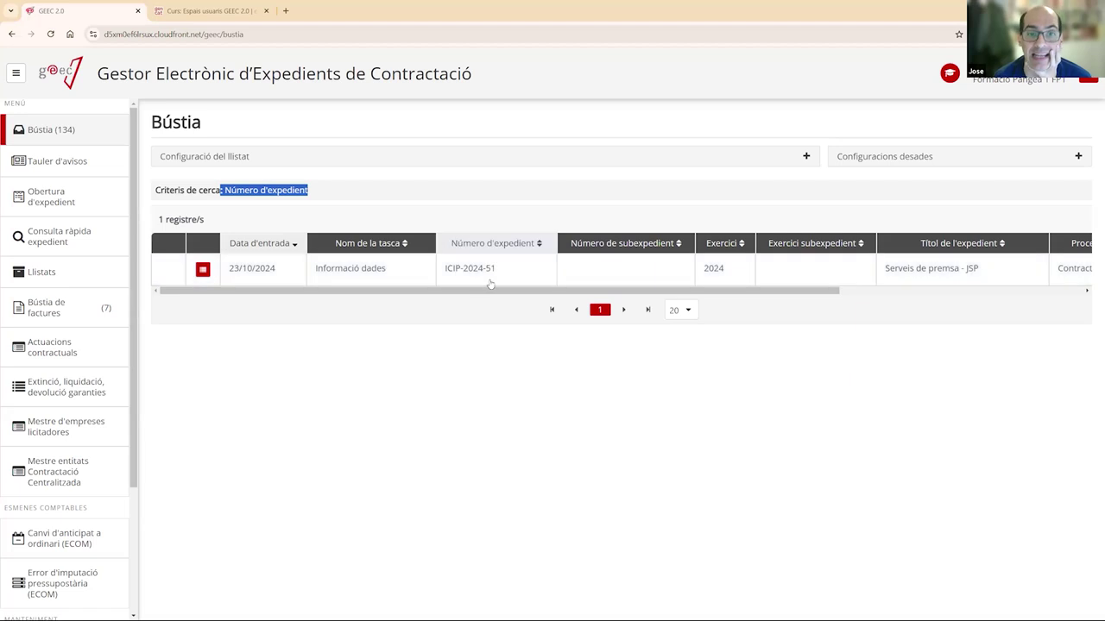
pyautogui.moveTo(819, 290); pyautogui.dragTo(907, 294)
pyautogui.hscroll(5, 906, 293)
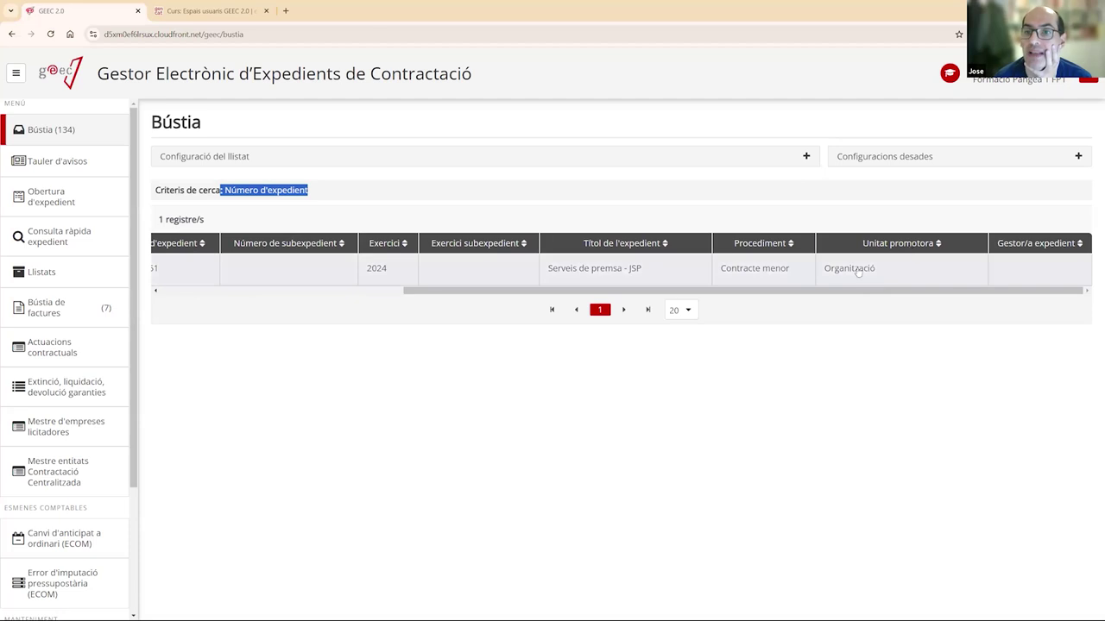
pyautogui.moveTo(881, 290); pyautogui.dragTo(415, 328)
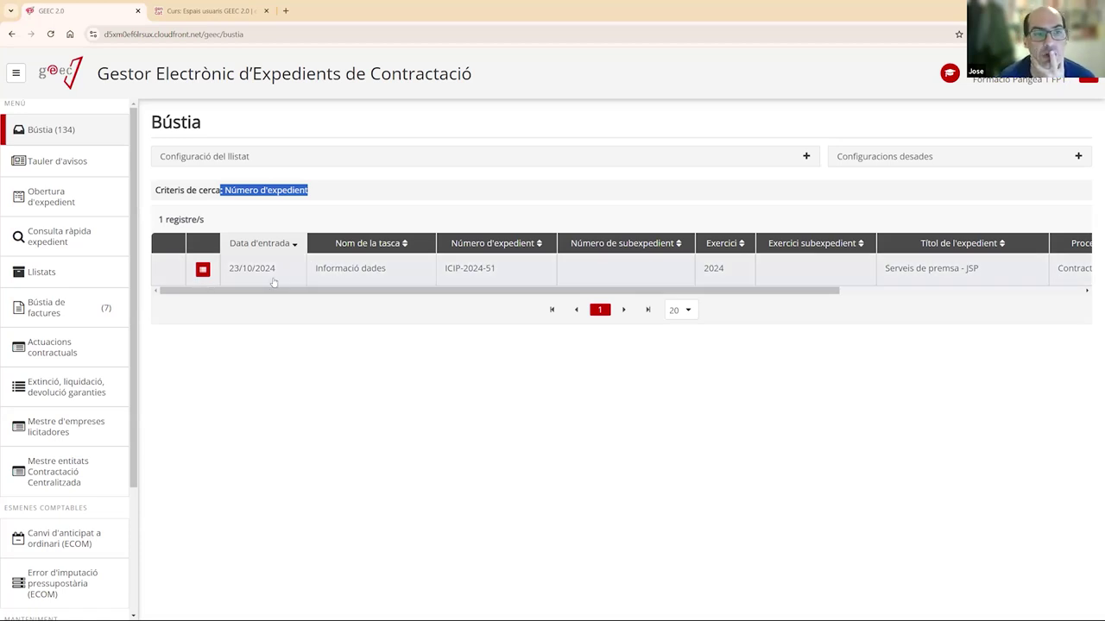
pyautogui.click(358, 274)
# Open the ICIP-2024-51 Informació dades task and review its title, object and procedure details.
pyautogui.doubleClick(358, 274)
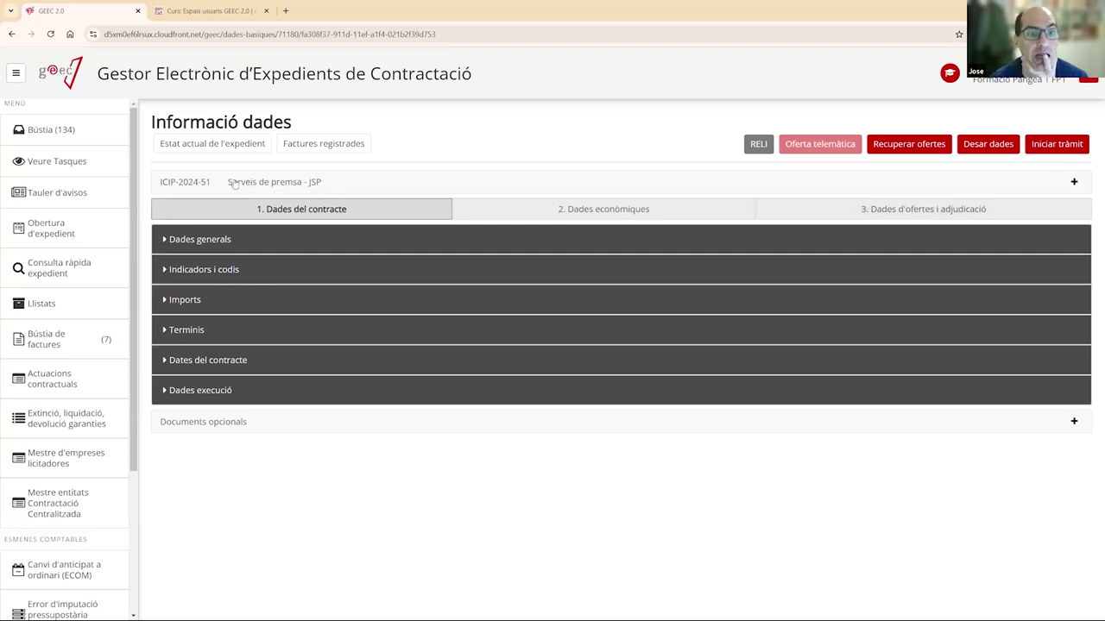
pyautogui.click(337, 182)
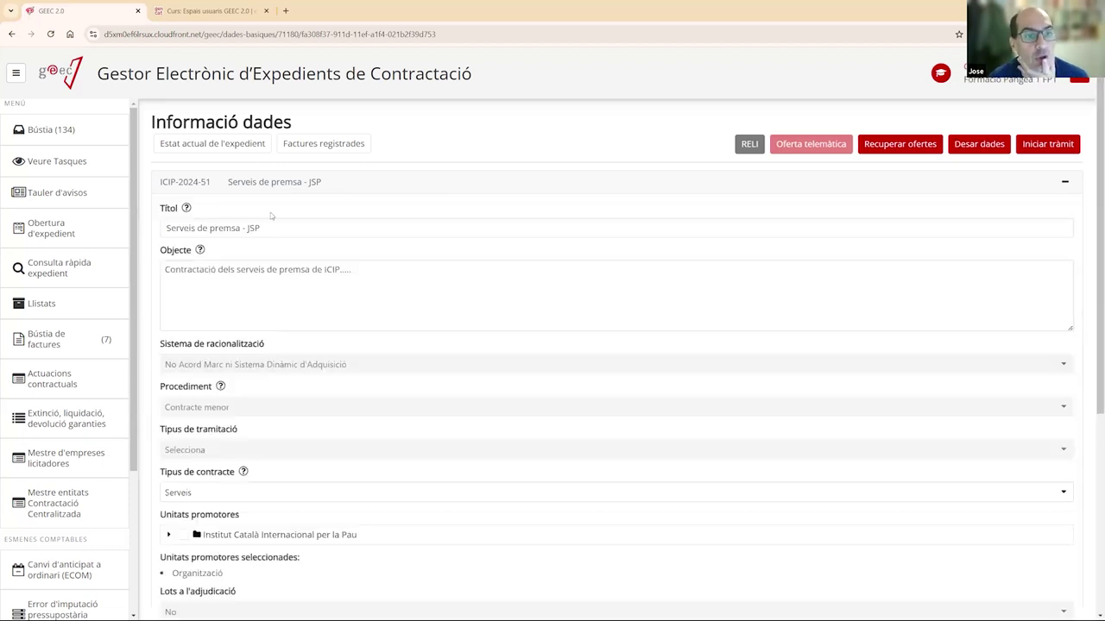
pyautogui.scroll(-1, 222, 220)
pyautogui.scroll(3, 226, 241)
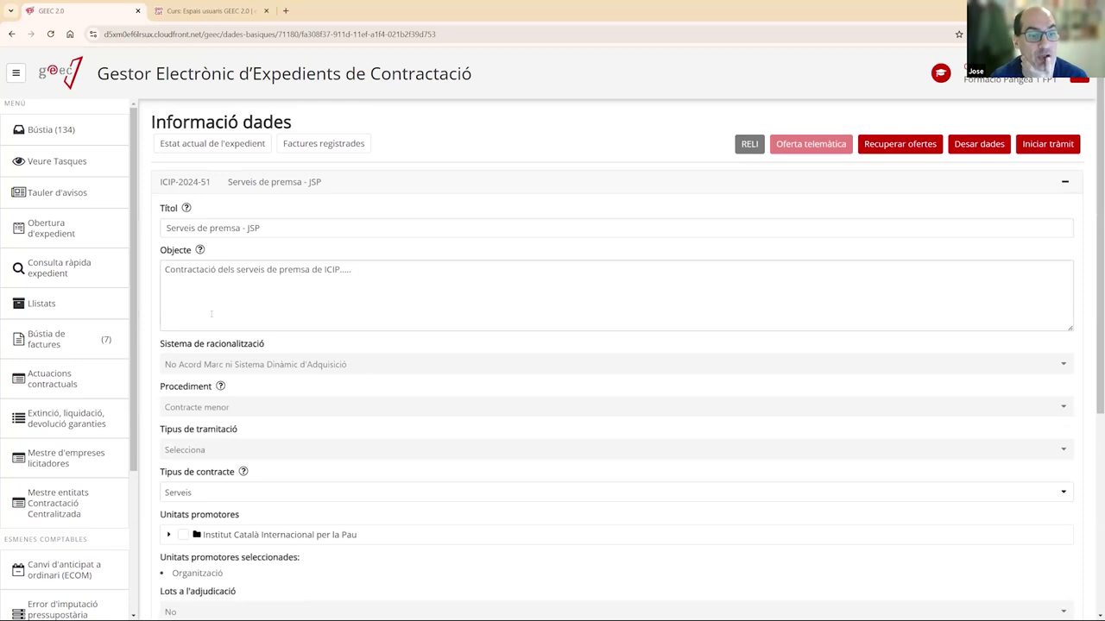
pyautogui.scroll(-2, 237, 345)
pyautogui.scroll(2, 232, 285)
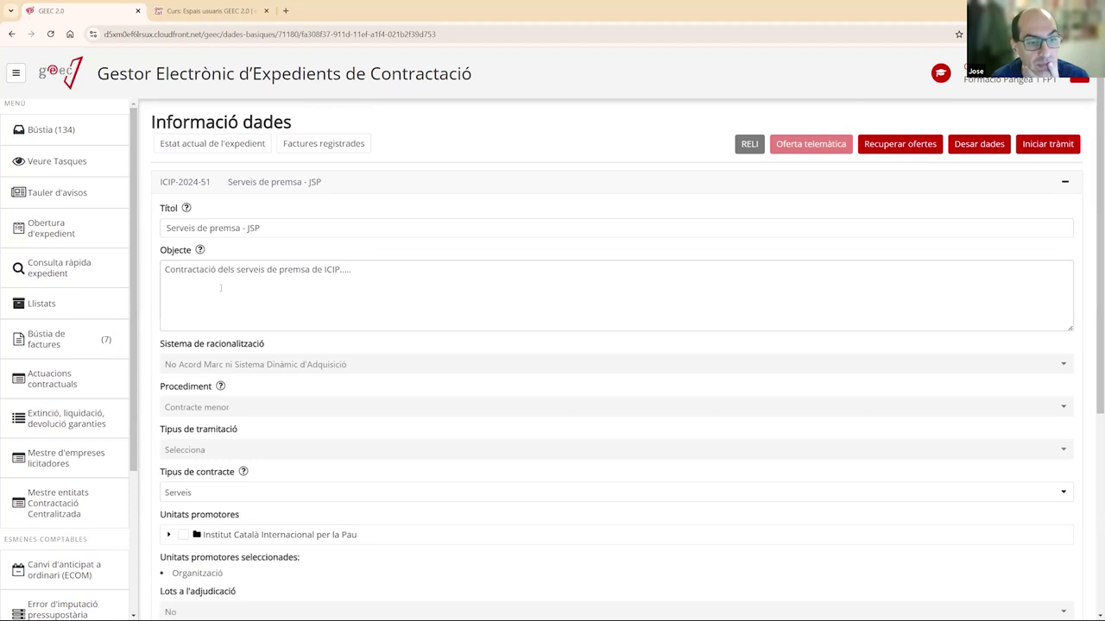
pyautogui.scroll(-1, 216, 310)
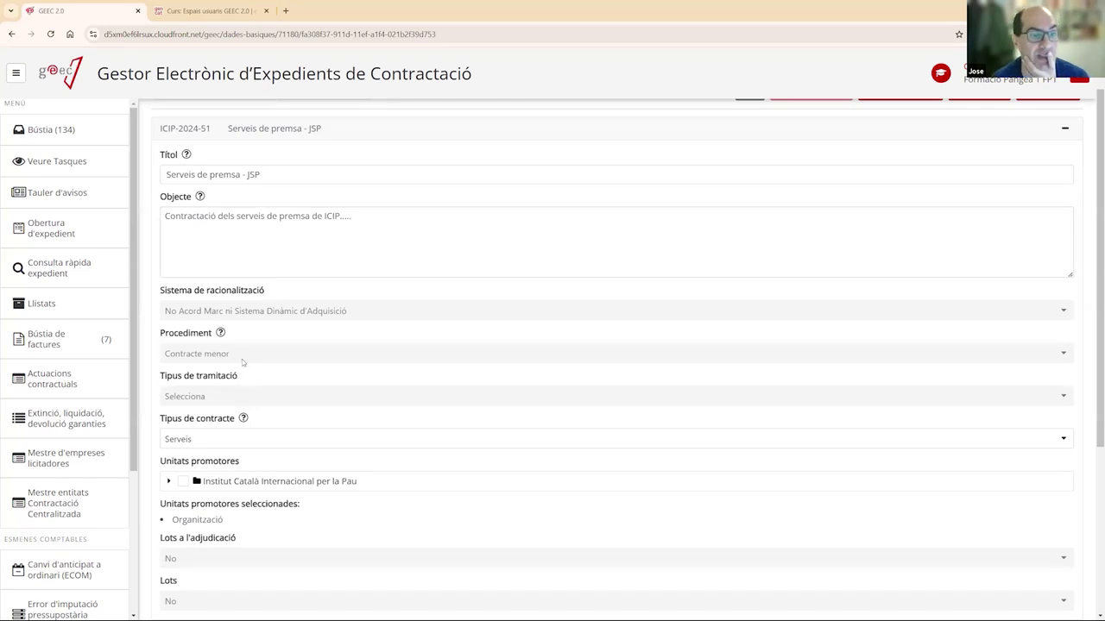
pyautogui.scroll(1, 247, 347)
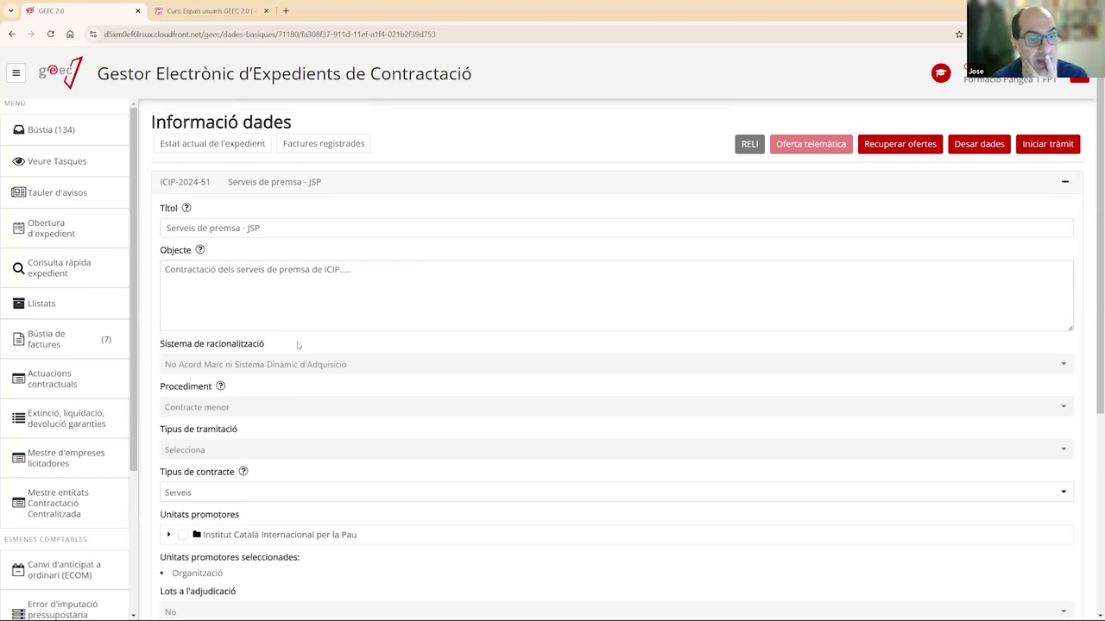
pyautogui.scroll(-2, 297, 342)
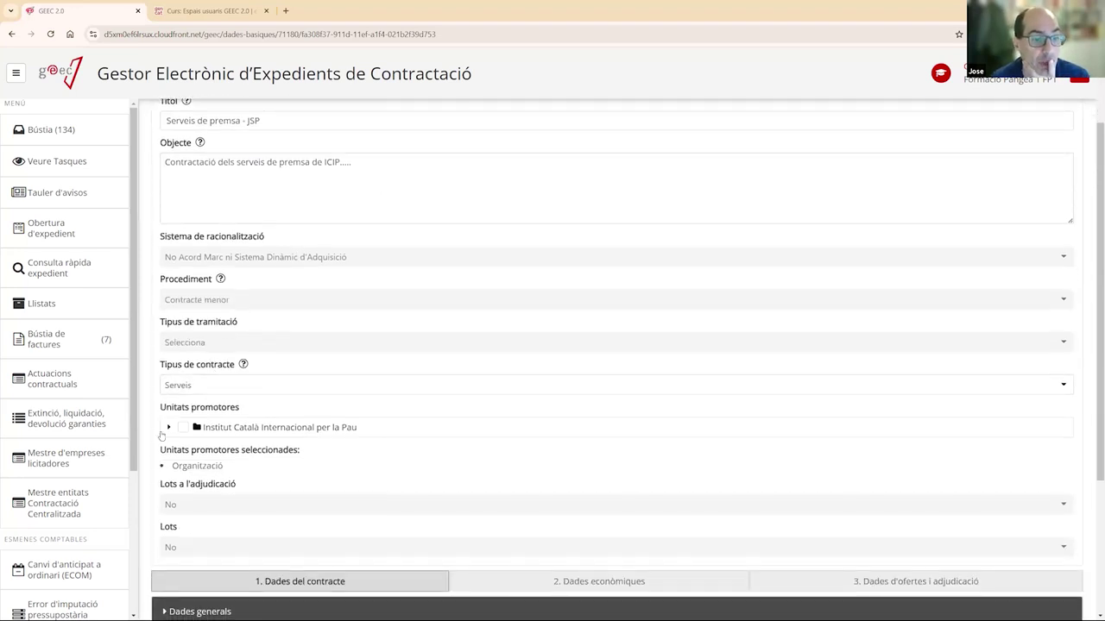
# Collapse the Institut Català promoting-units tree and the expedient header details.
pyautogui.click(169, 427)
pyautogui.scroll(-2, 206, 523)
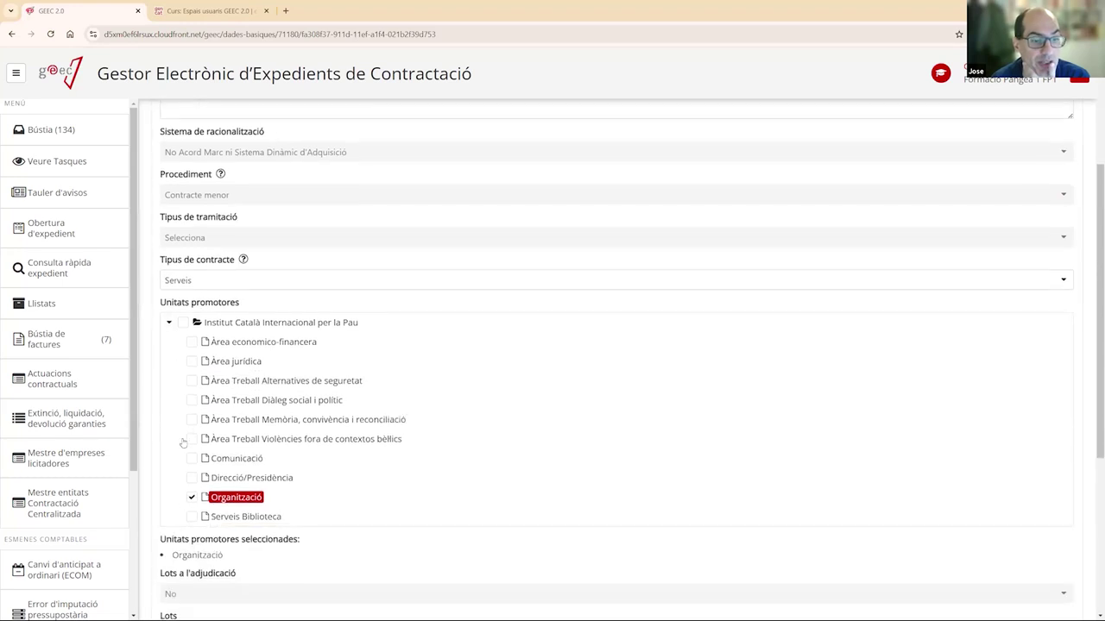
pyautogui.click(170, 321)
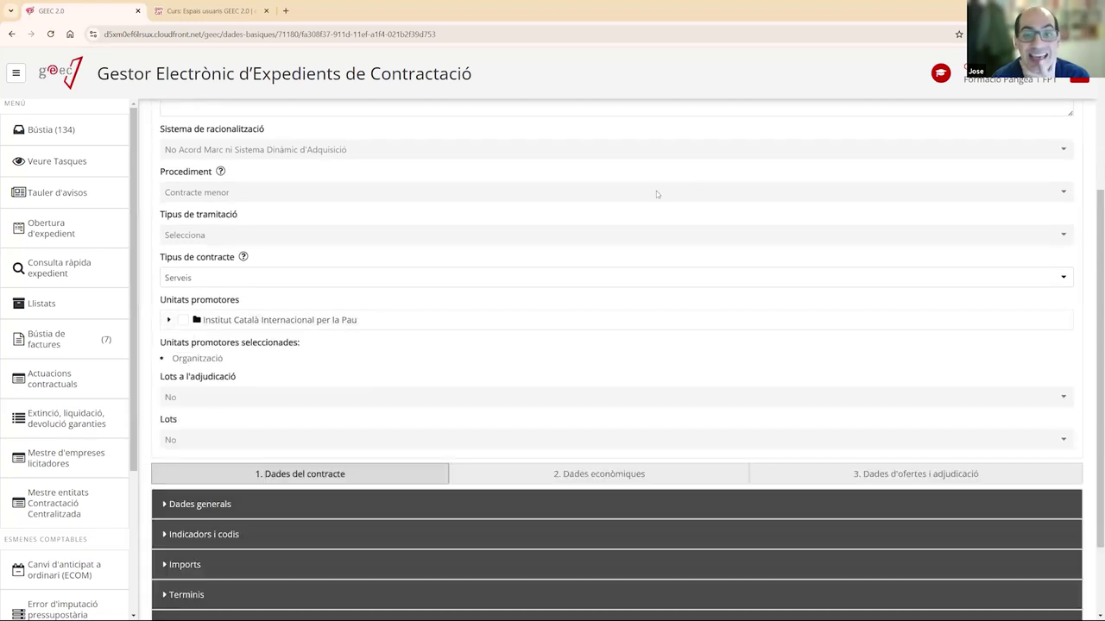
pyautogui.scroll(3, 656, 190)
pyautogui.scroll(-3, 327, 225)
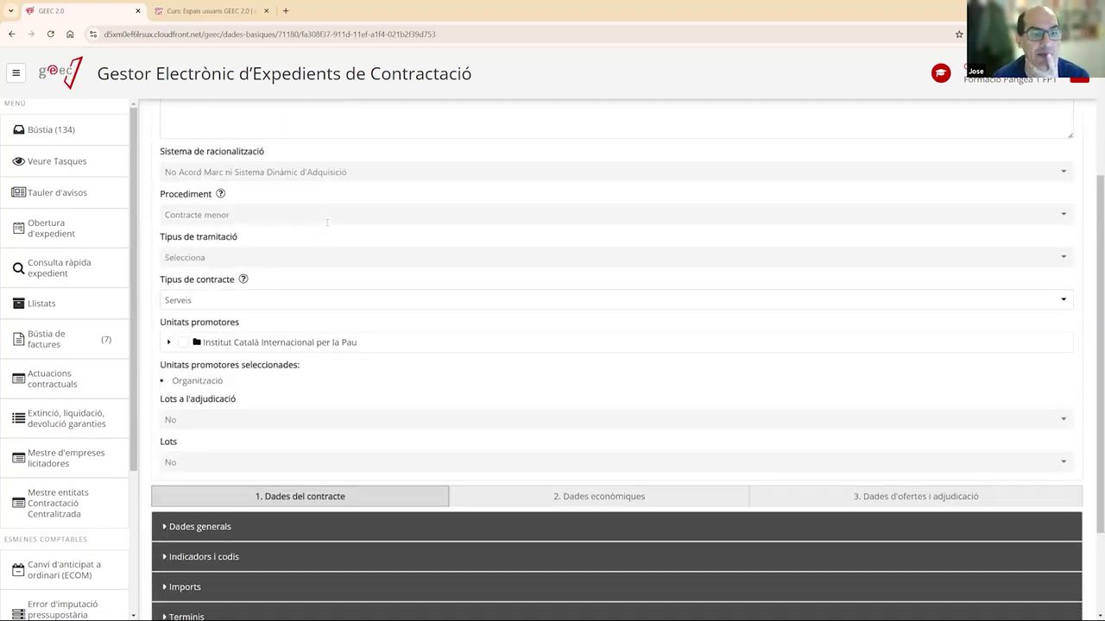
pyautogui.scroll(2, 324, 226)
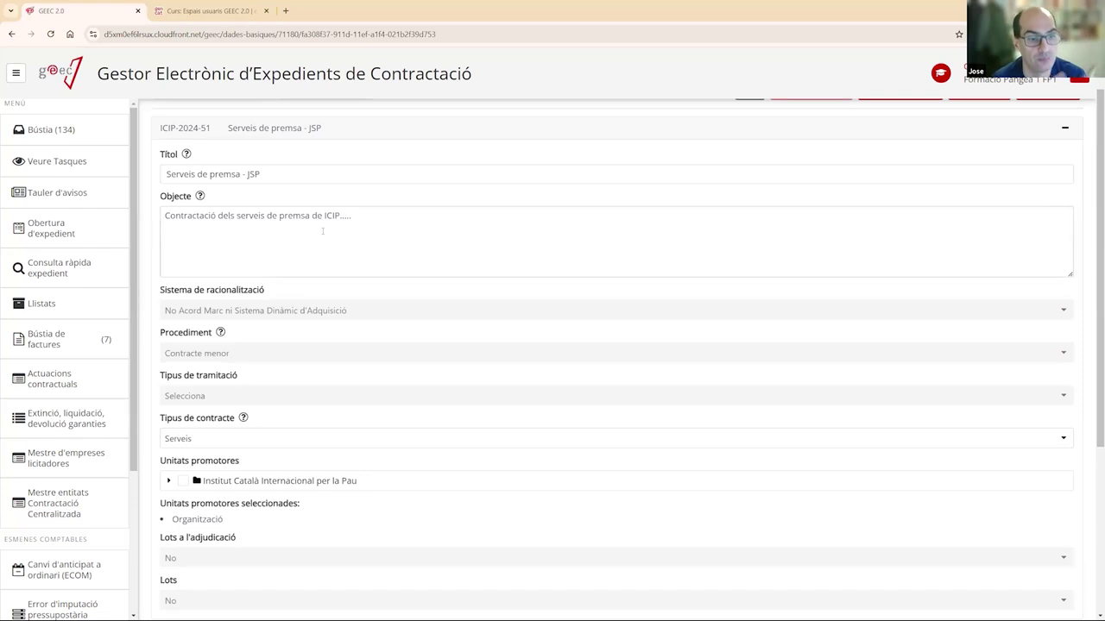
pyautogui.scroll(1, 323, 231)
pyautogui.scroll(-3, 302, 216)
pyautogui.scroll(3, 284, 207)
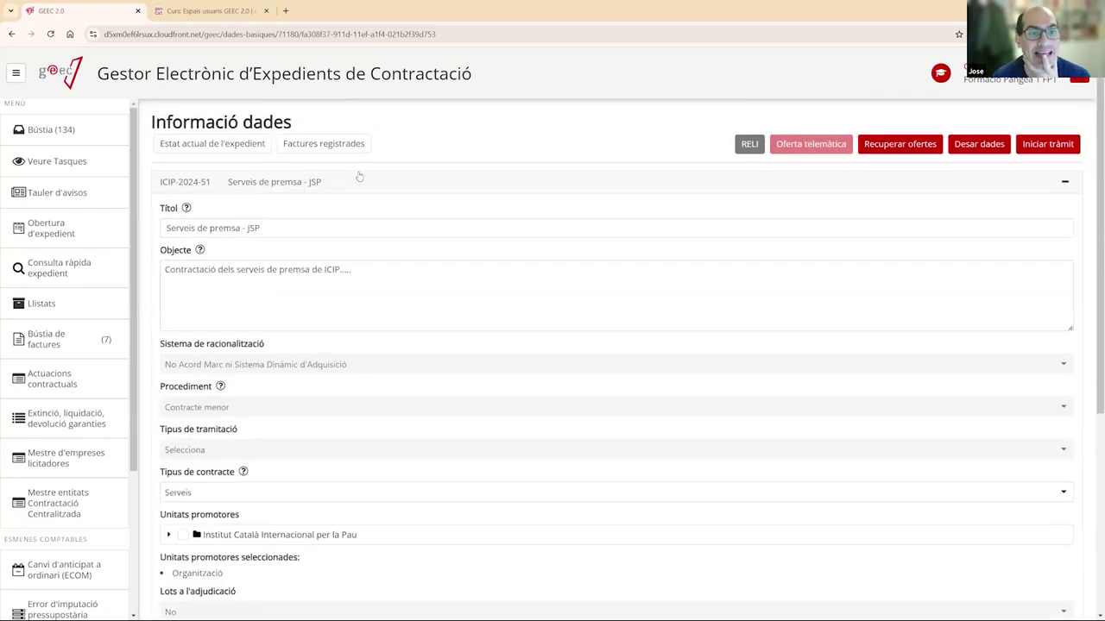
pyautogui.click(274, 183)
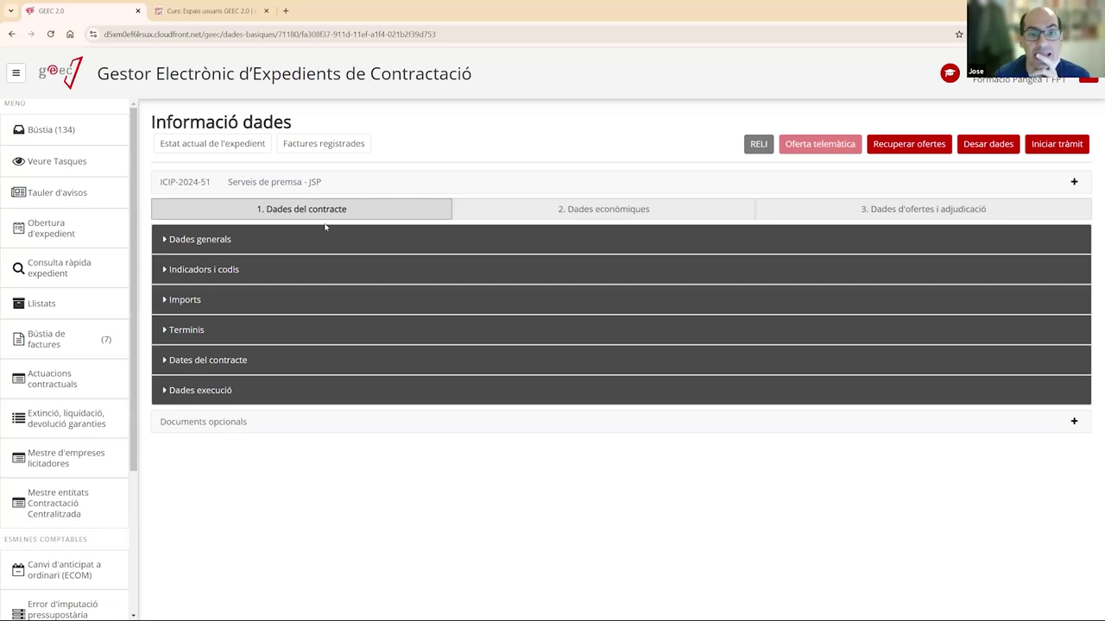
# Expand Dades generals and set Modalitat to Contracte Públic.
pyautogui.click(205, 246)
pyautogui.click(208, 243)
pyautogui.click(226, 271)
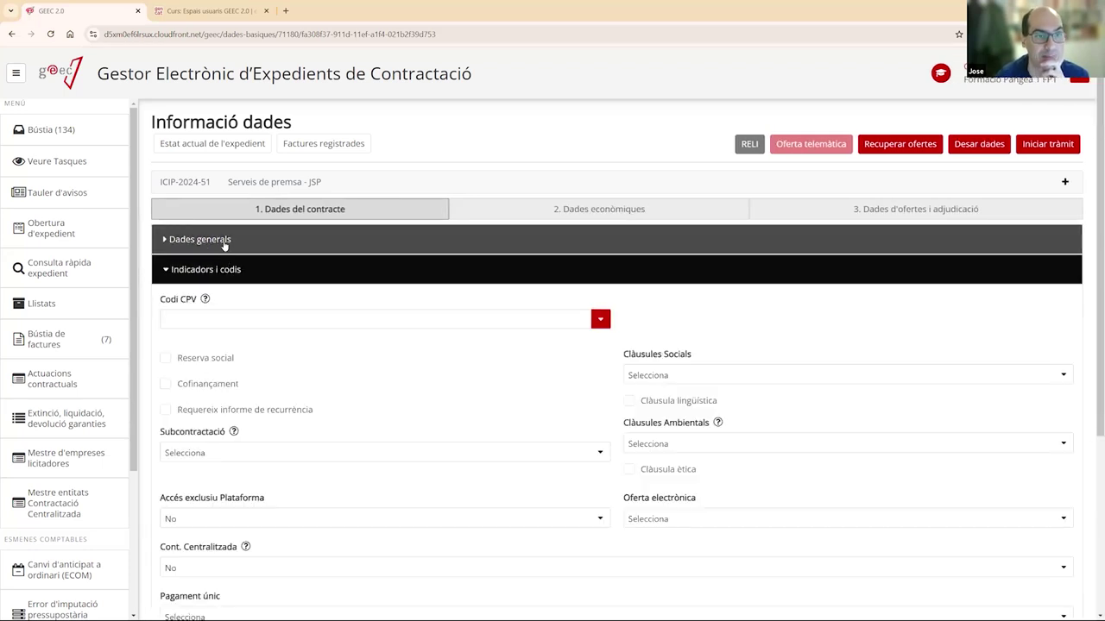
pyautogui.click(226, 240)
pyautogui.click(227, 241)
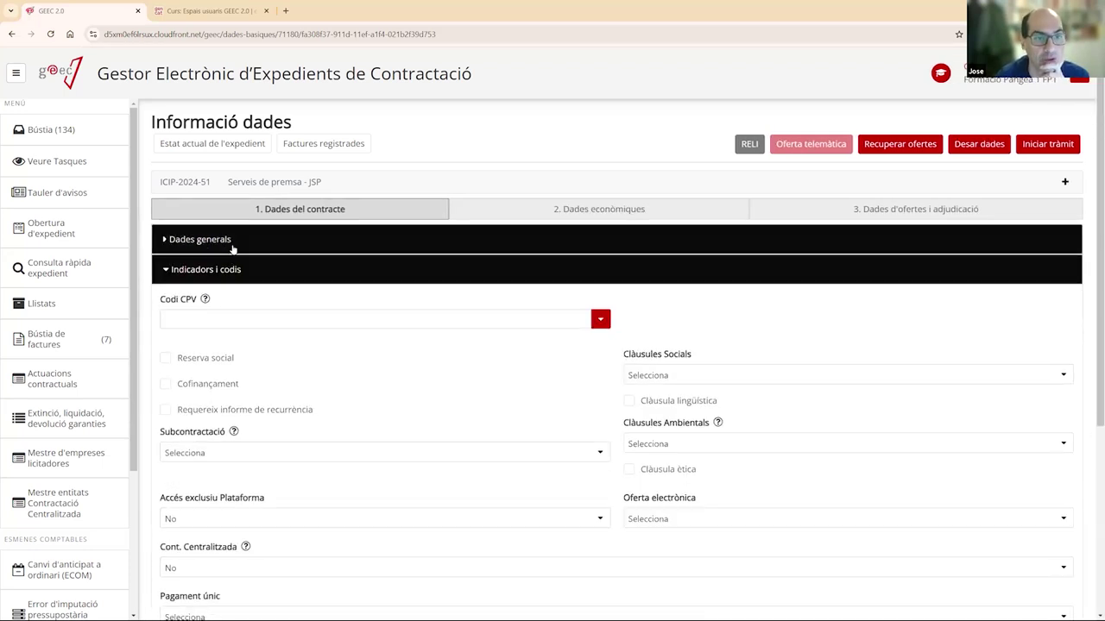
pyautogui.click(227, 241)
pyautogui.click(227, 241)
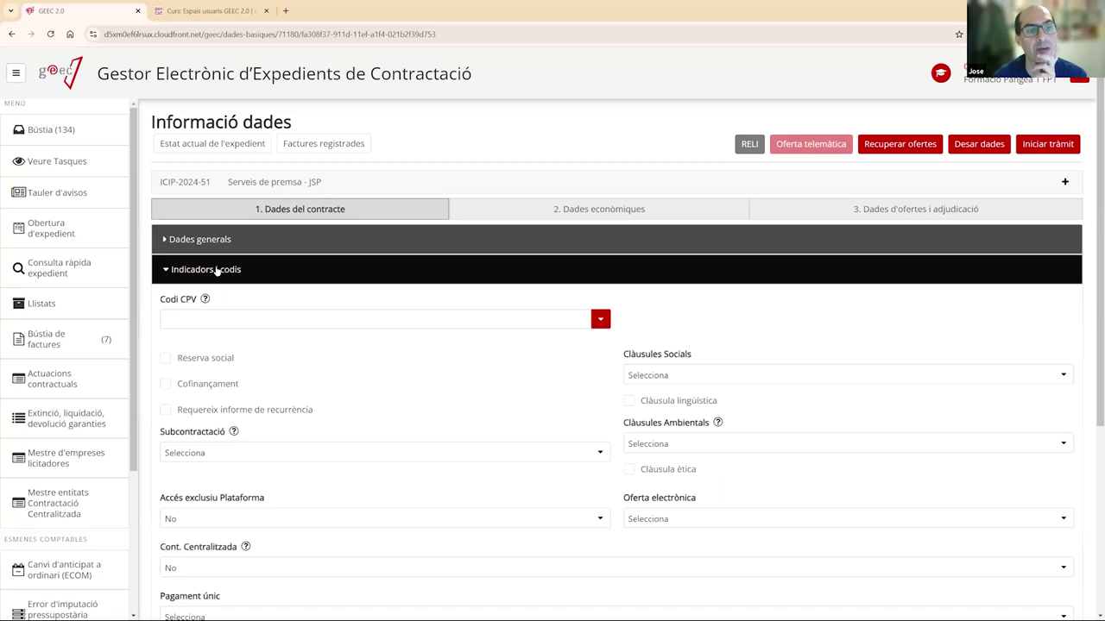
pyautogui.click(206, 271)
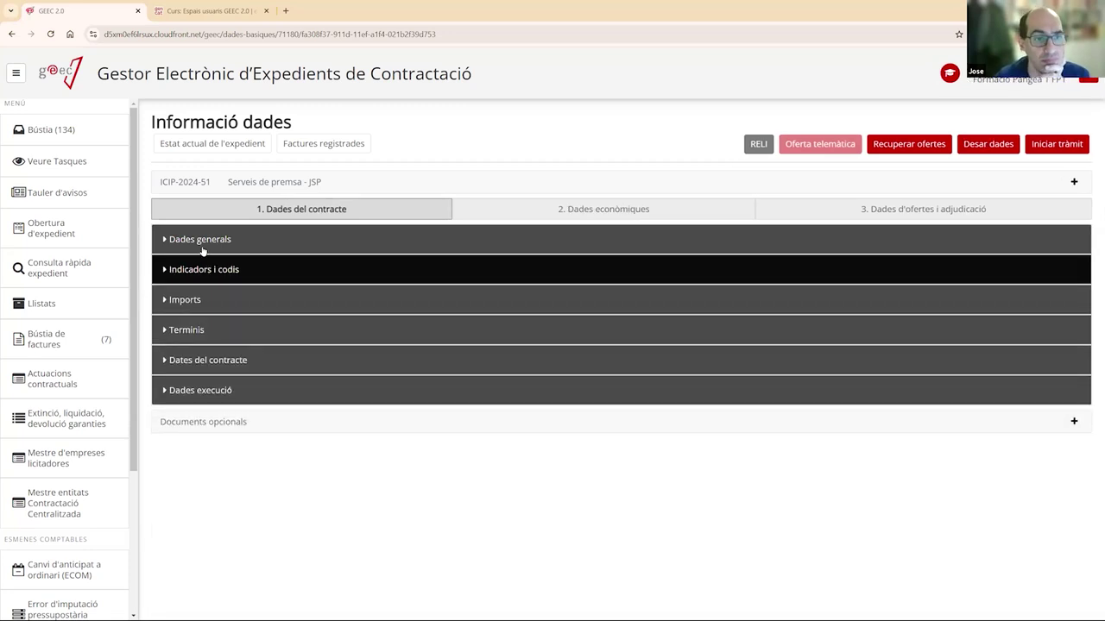
pyautogui.click(204, 246)
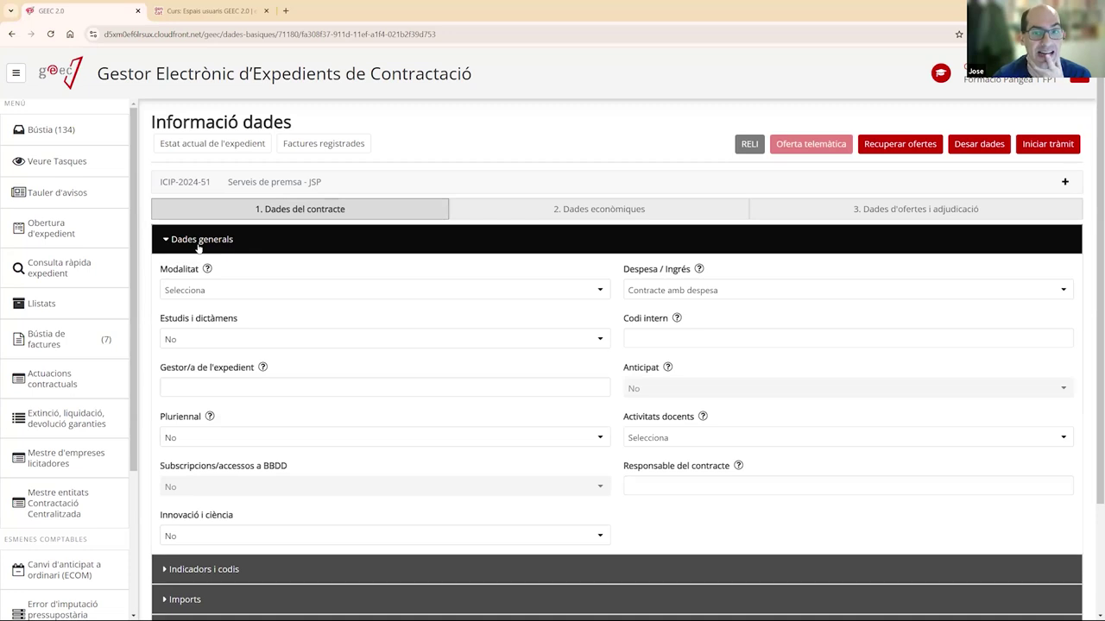
pyautogui.click(208, 292)
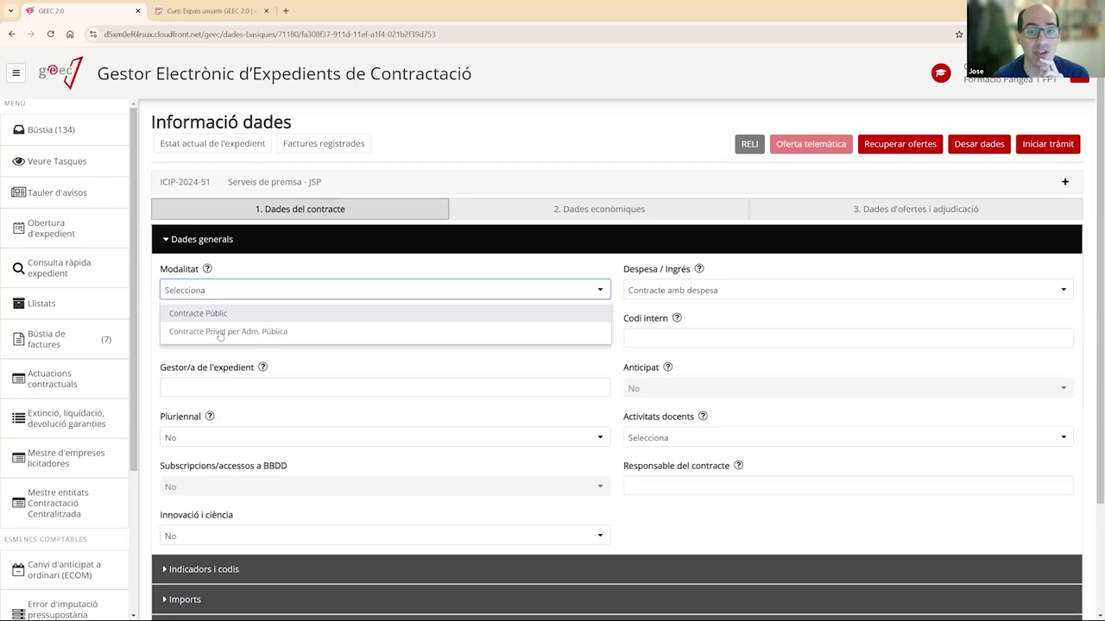
pyautogui.click(285, 316)
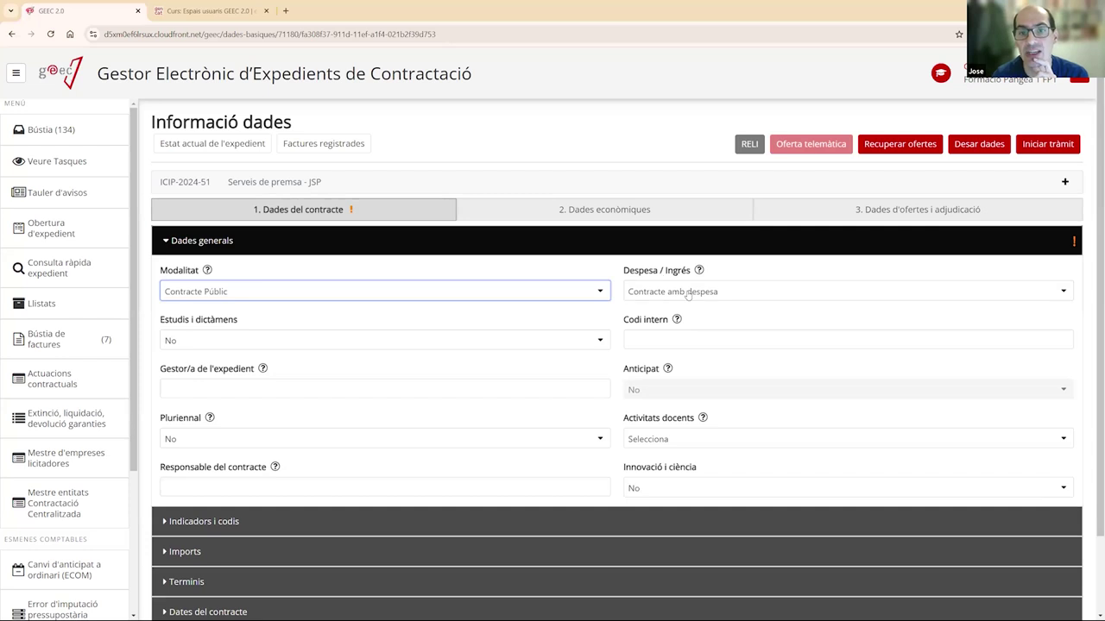
# Keep Despesa/Ingrés set to Contracte amb despesa.
pyautogui.click(684, 294)
pyautogui.click(685, 294)
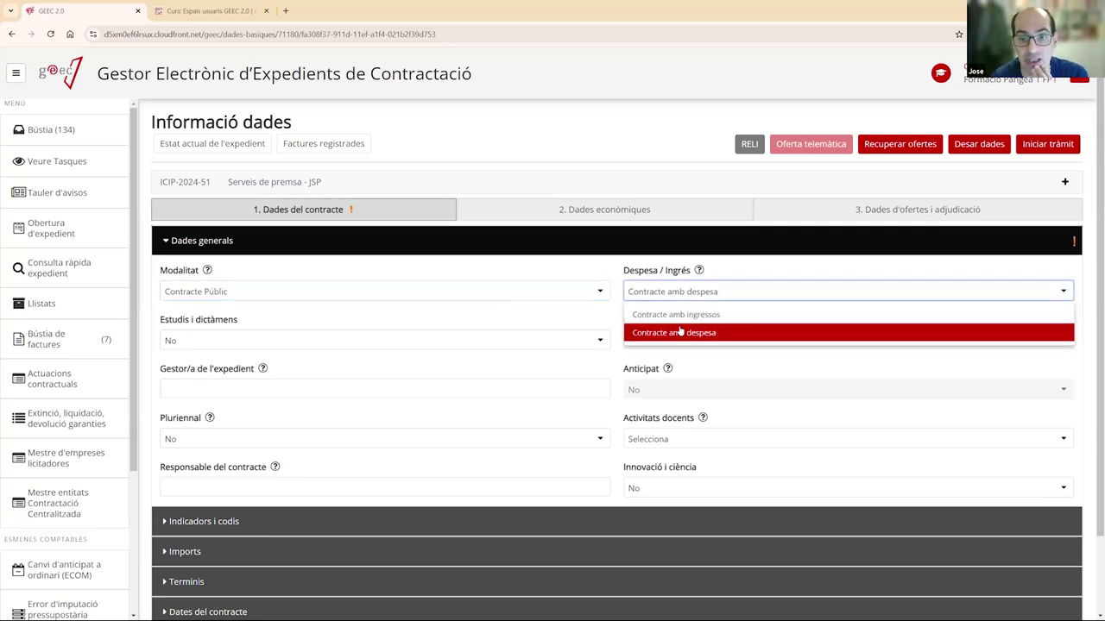
pyautogui.click(694, 335)
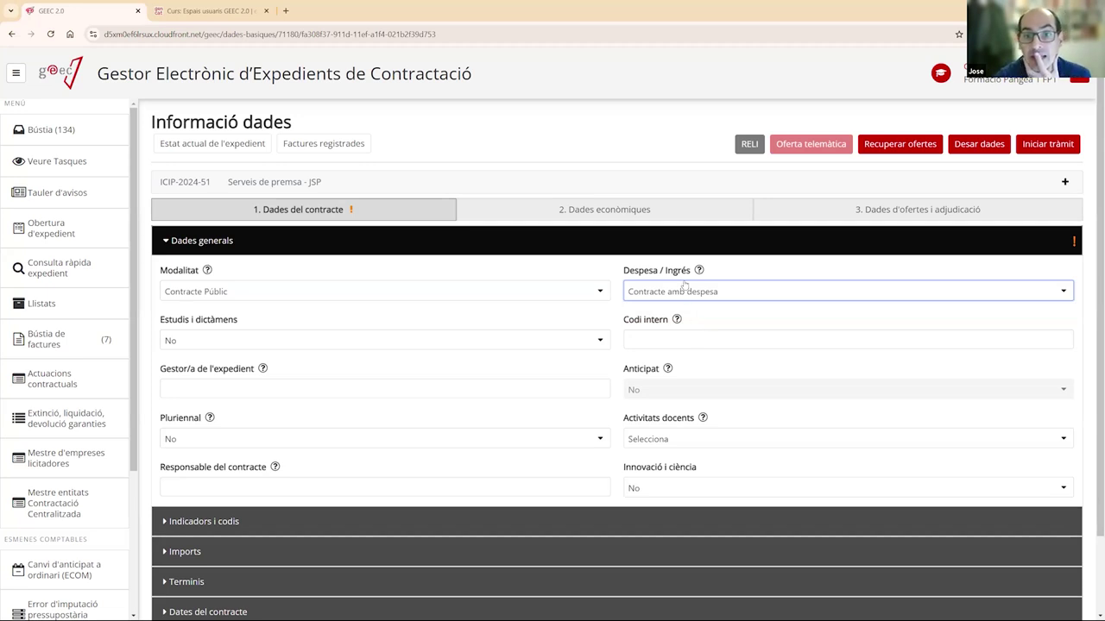
pyautogui.click(682, 296)
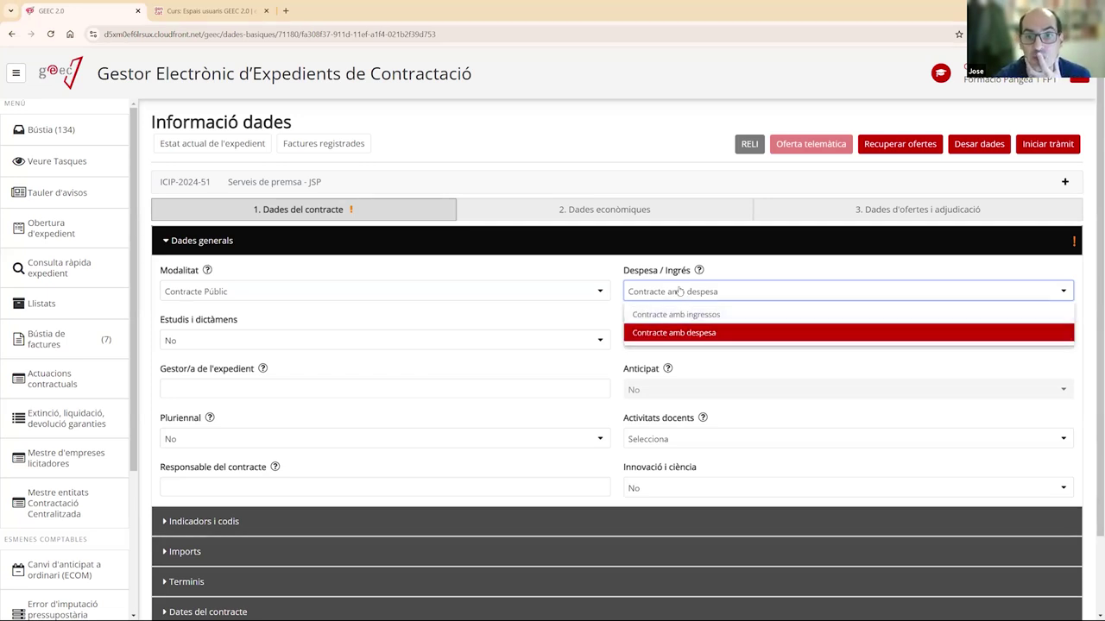
pyautogui.click(680, 292)
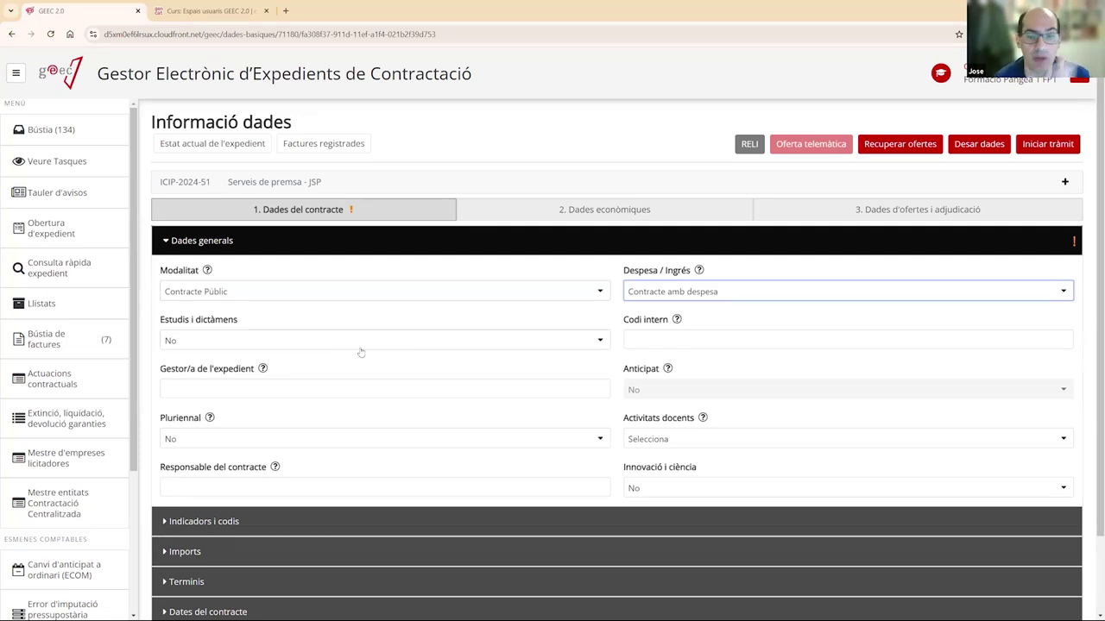
# Enter the case manager's full name in Gestor/a de l'expedient.
pyautogui.click(666, 339)
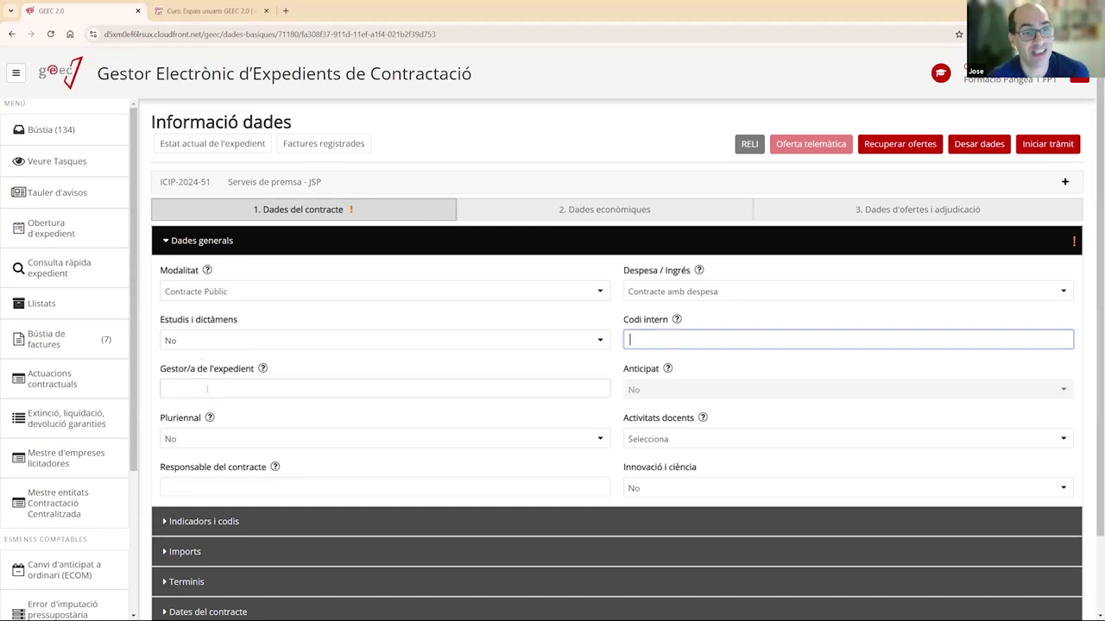
pyautogui.moveTo(263, 370)
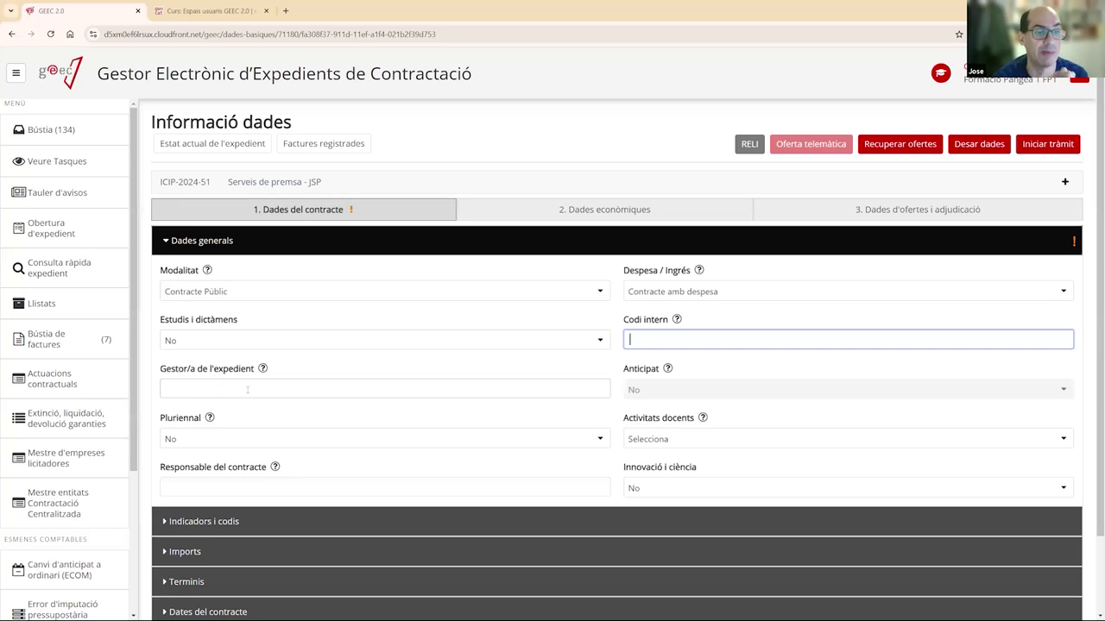
pyautogui.click(254, 387)
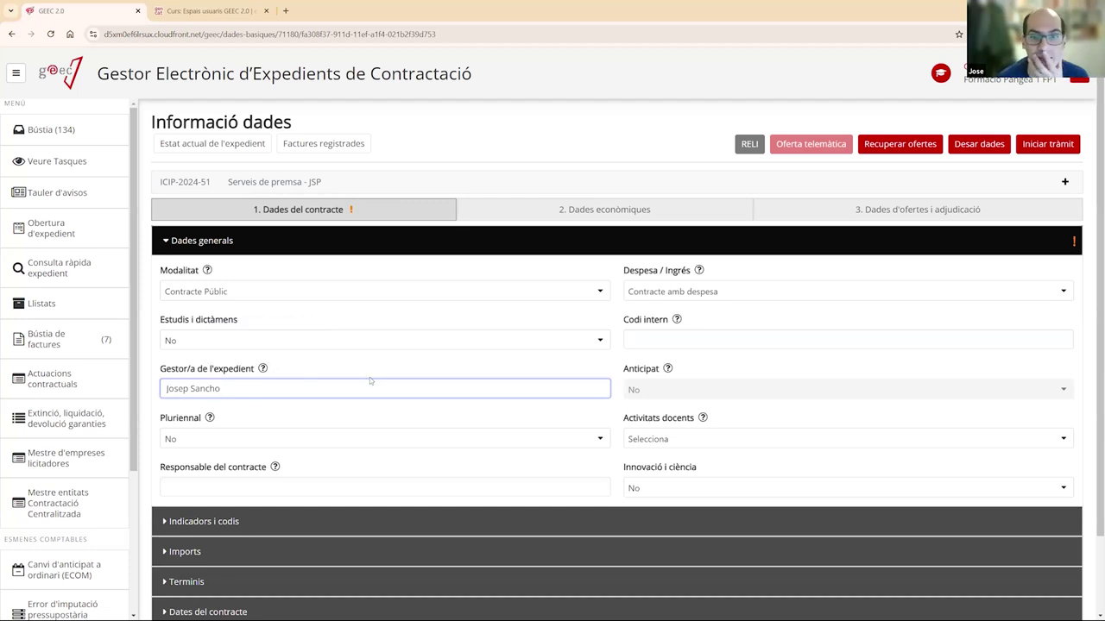
pyautogui.scroll(-1, 359, 399)
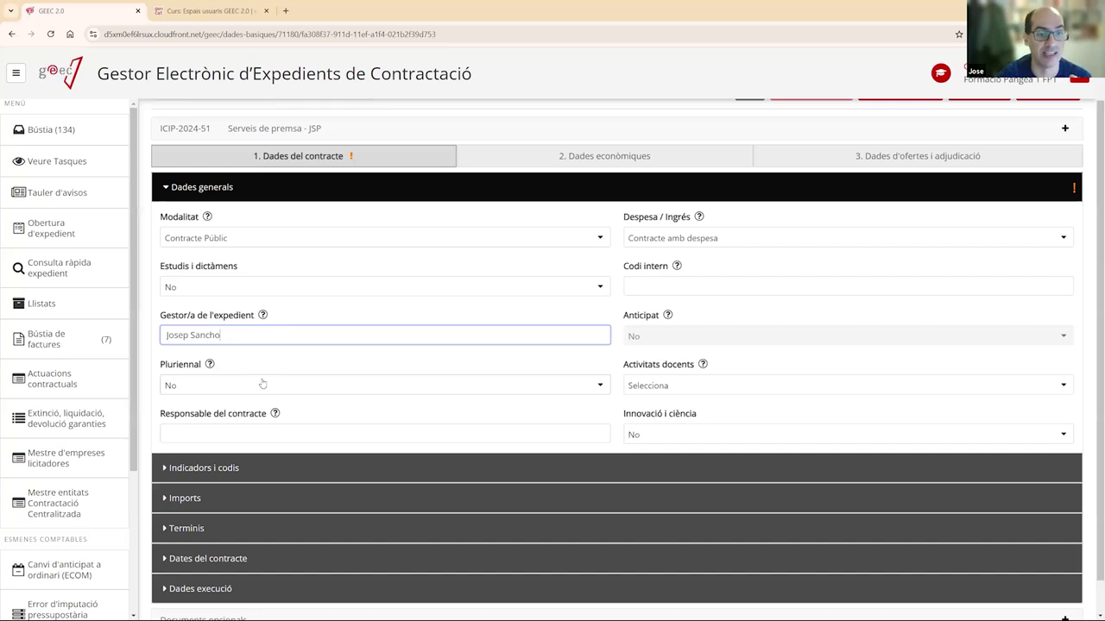
# Leave Pluriennal at No after briefly marking the contract multi-year.
pyautogui.click(262, 383)
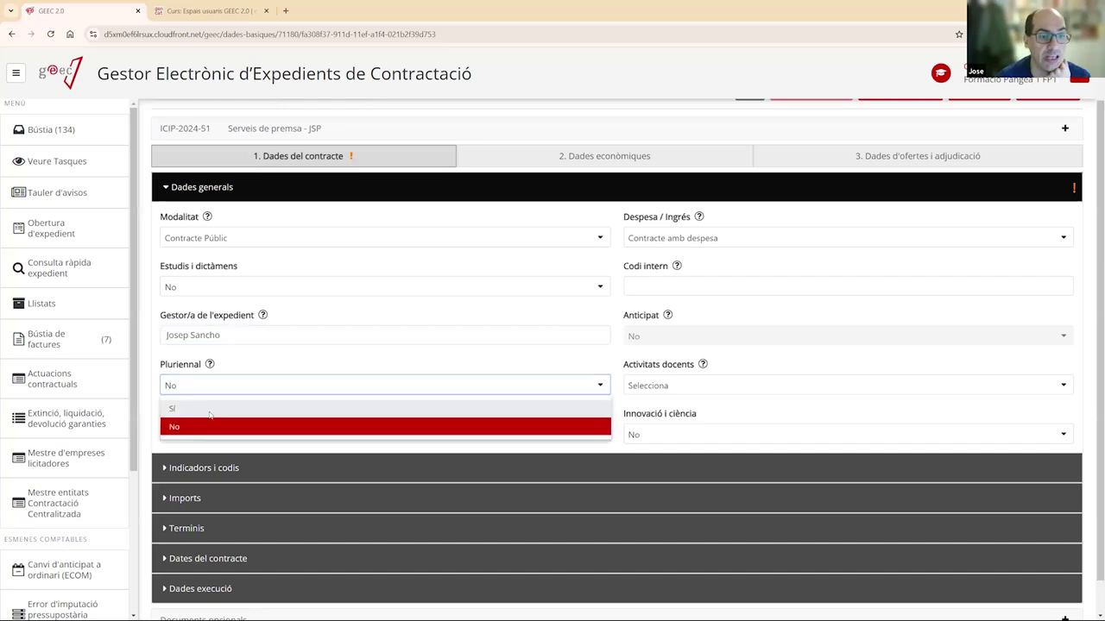
pyautogui.click(210, 415)
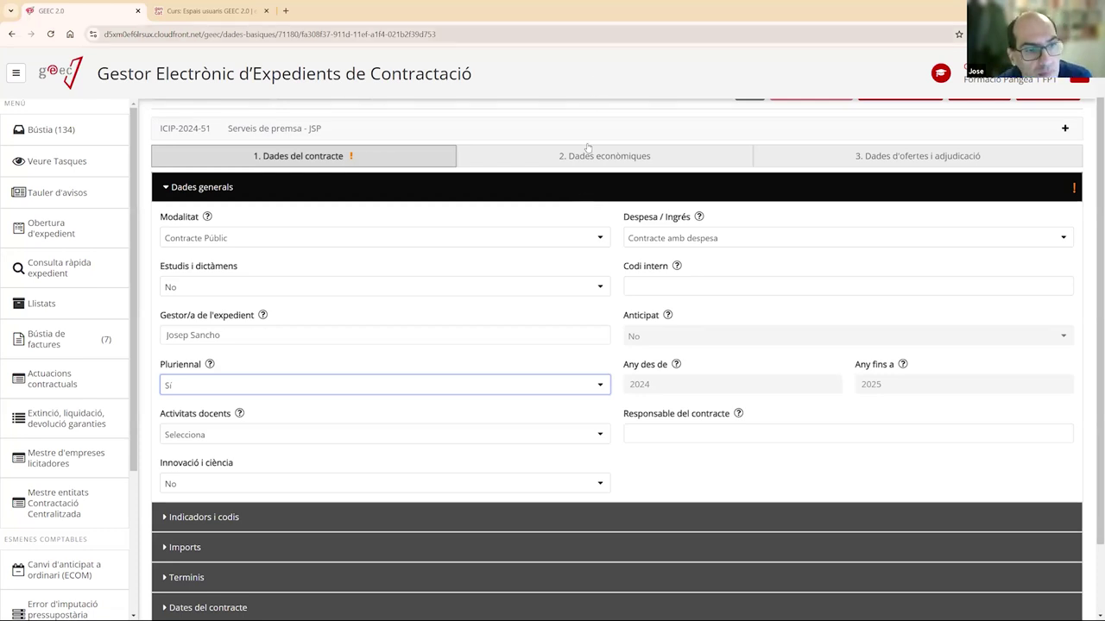
pyautogui.click(196, 388)
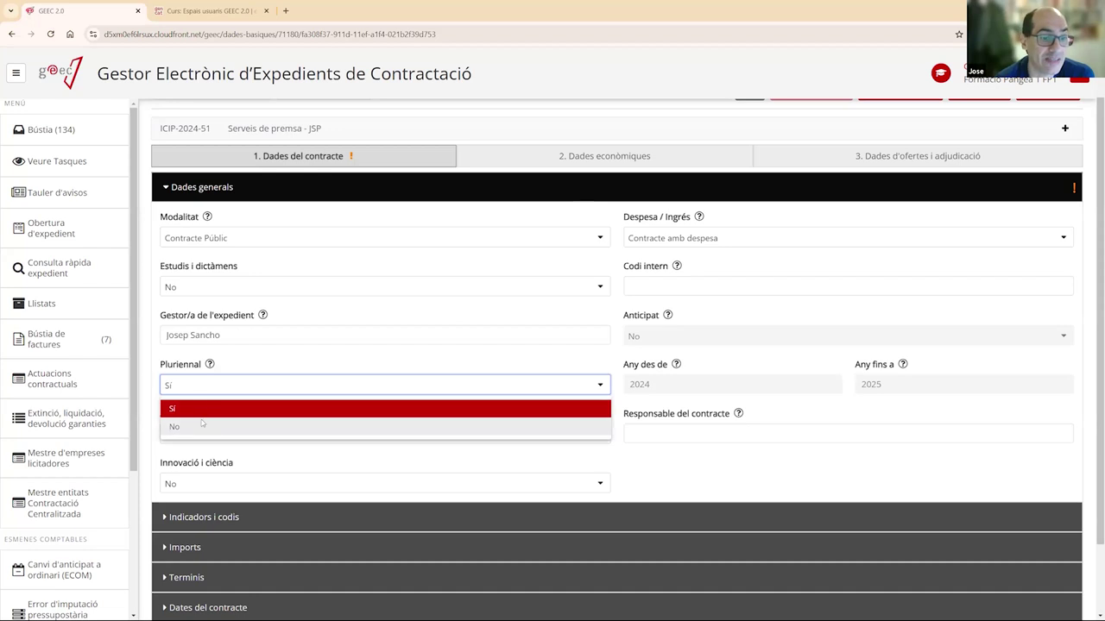
pyautogui.click(201, 426)
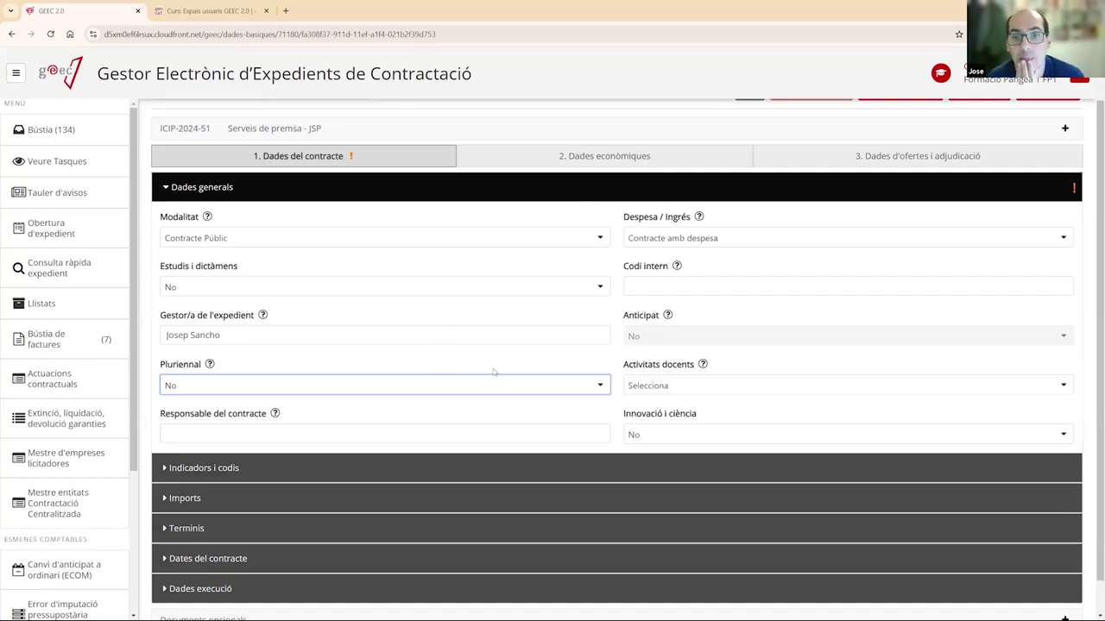
# Set Activitats docents to No.
pyautogui.scroll(-2, 496, 371)
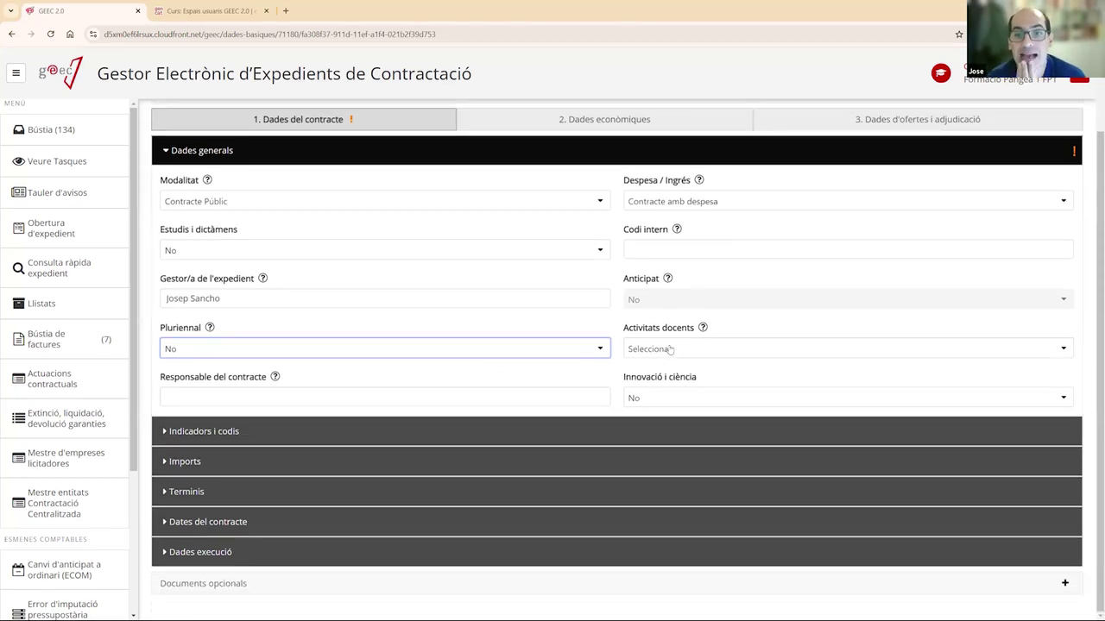
pyautogui.click(658, 352)
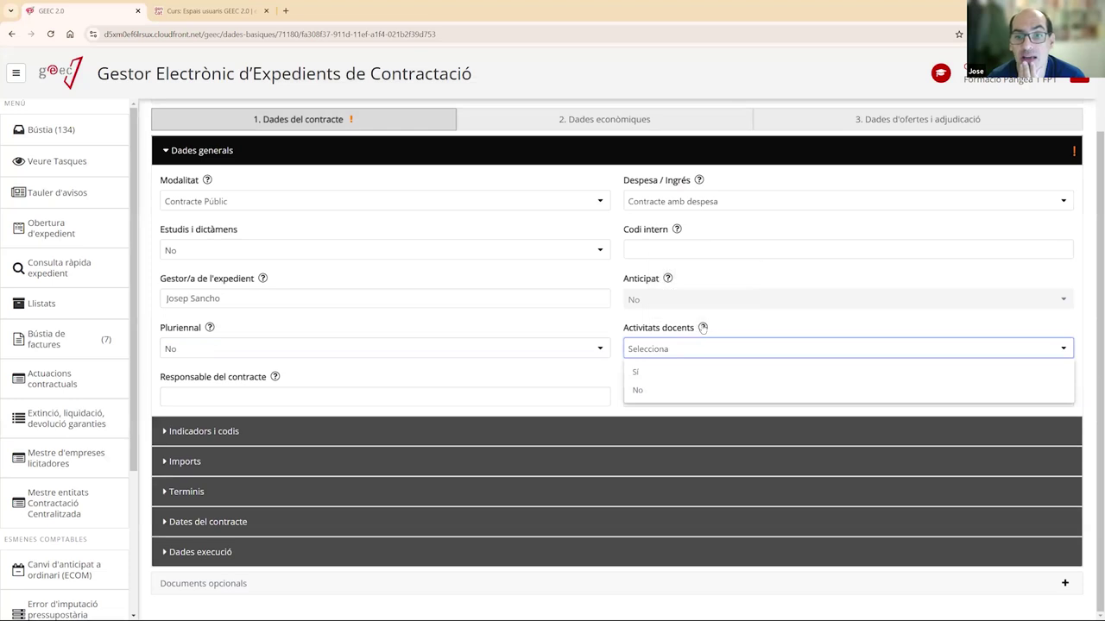
pyautogui.moveTo(703, 327)
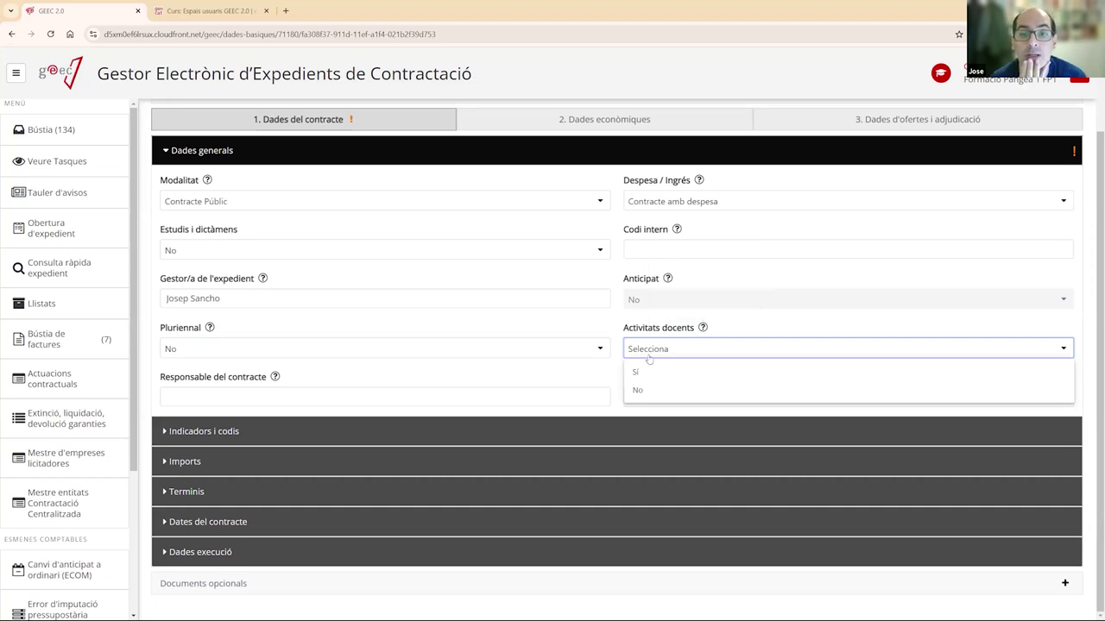
pyautogui.click(641, 391)
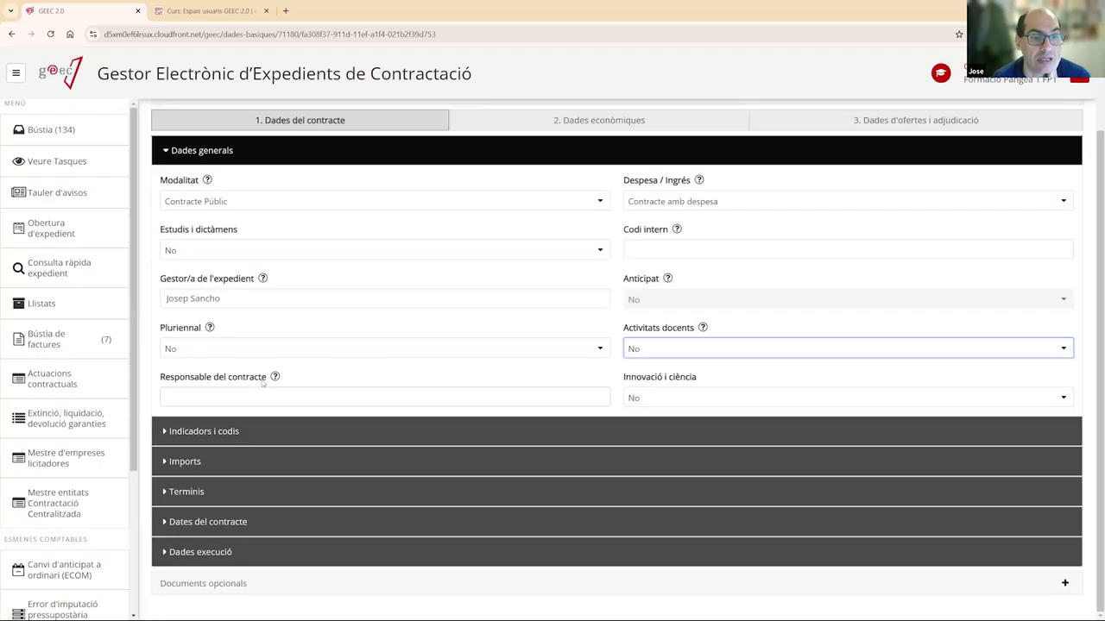
pyautogui.moveTo(276, 377)
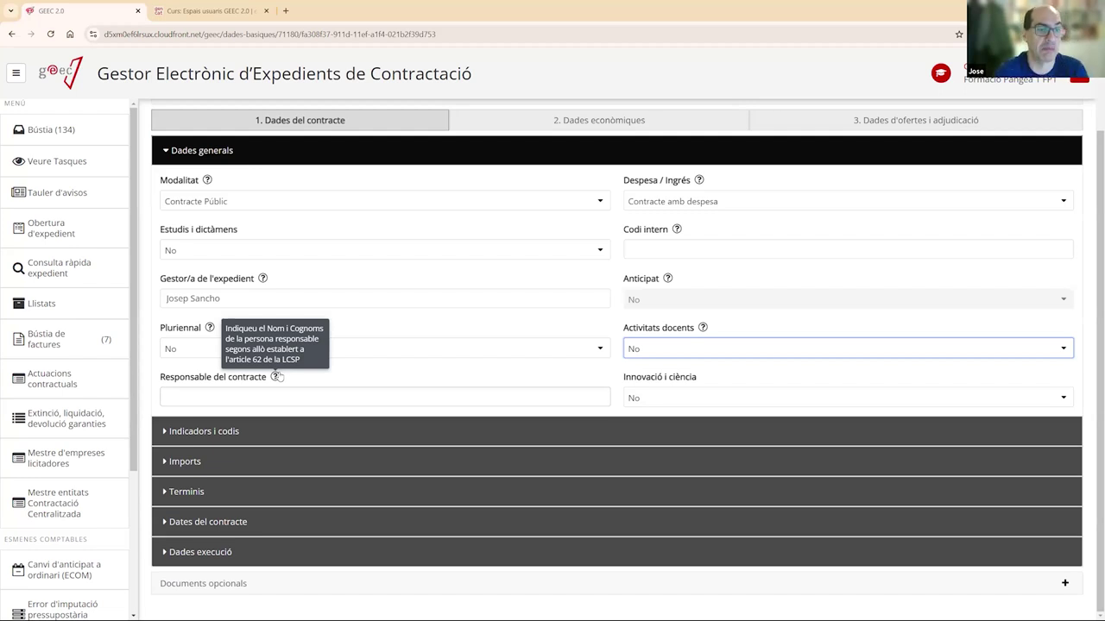
# Enter the responsible person's name in Responsable del contracte and keep Innovació i ciència at No.
pyautogui.click(250, 396)
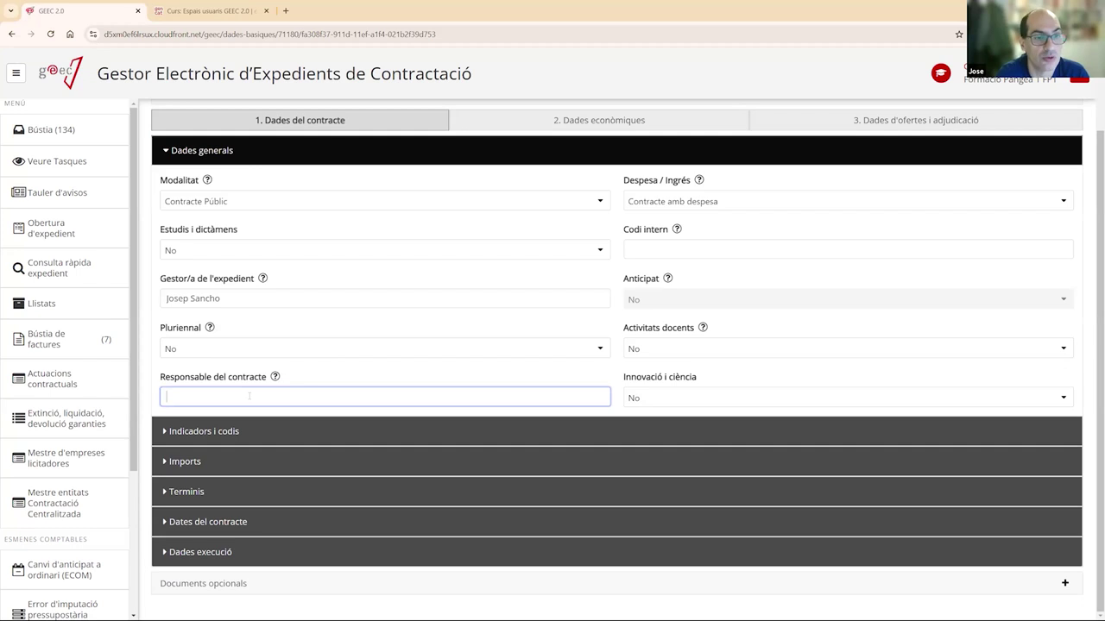
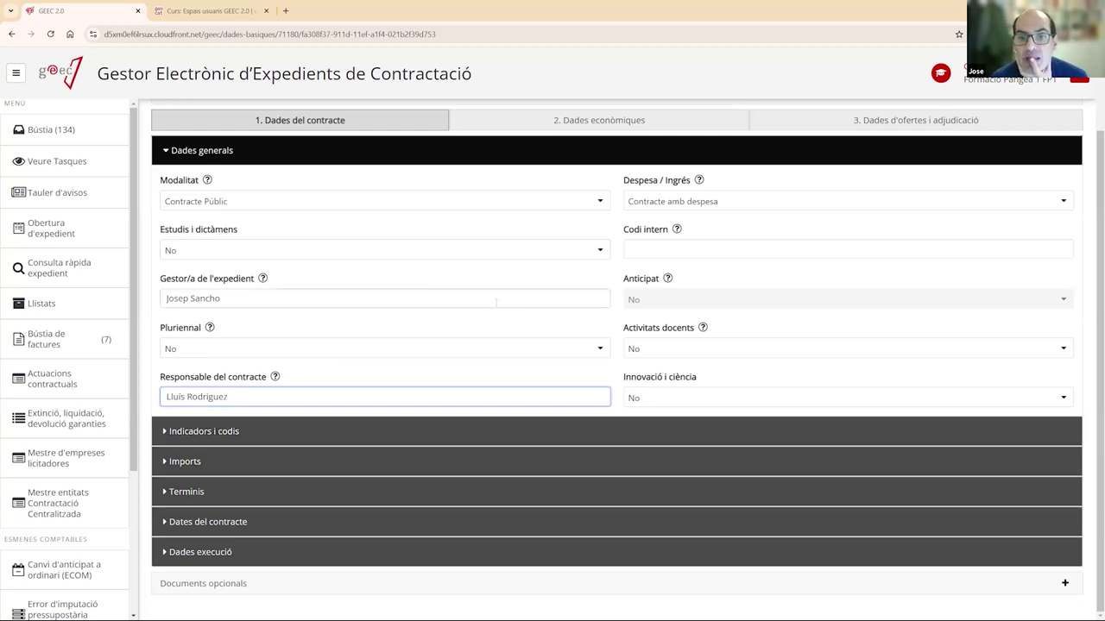
pyautogui.click(652, 398)
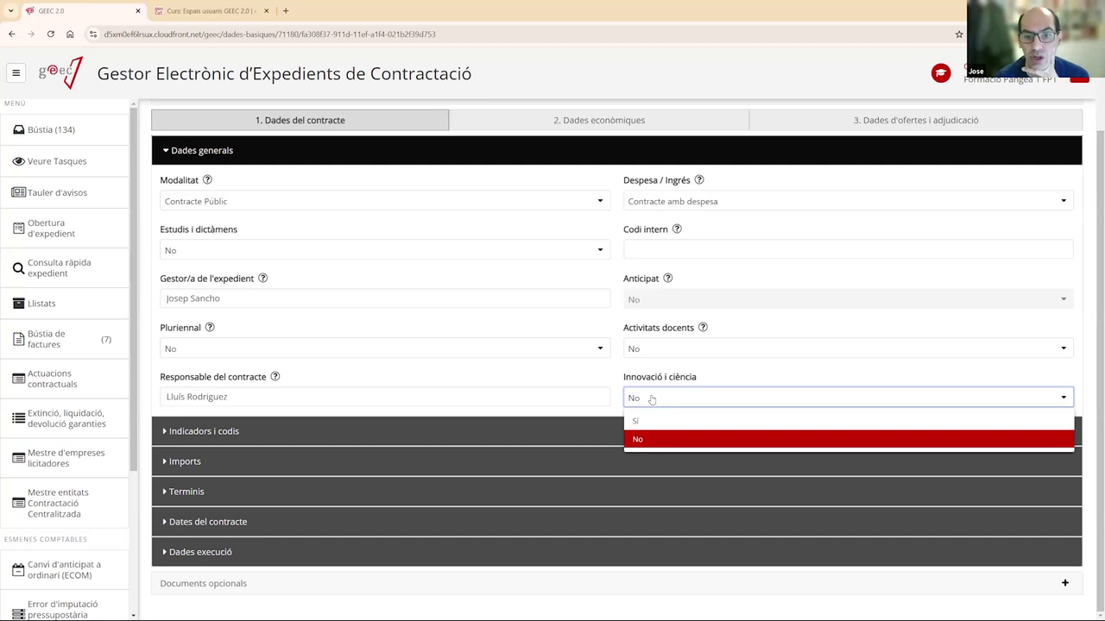
pyautogui.click(654, 437)
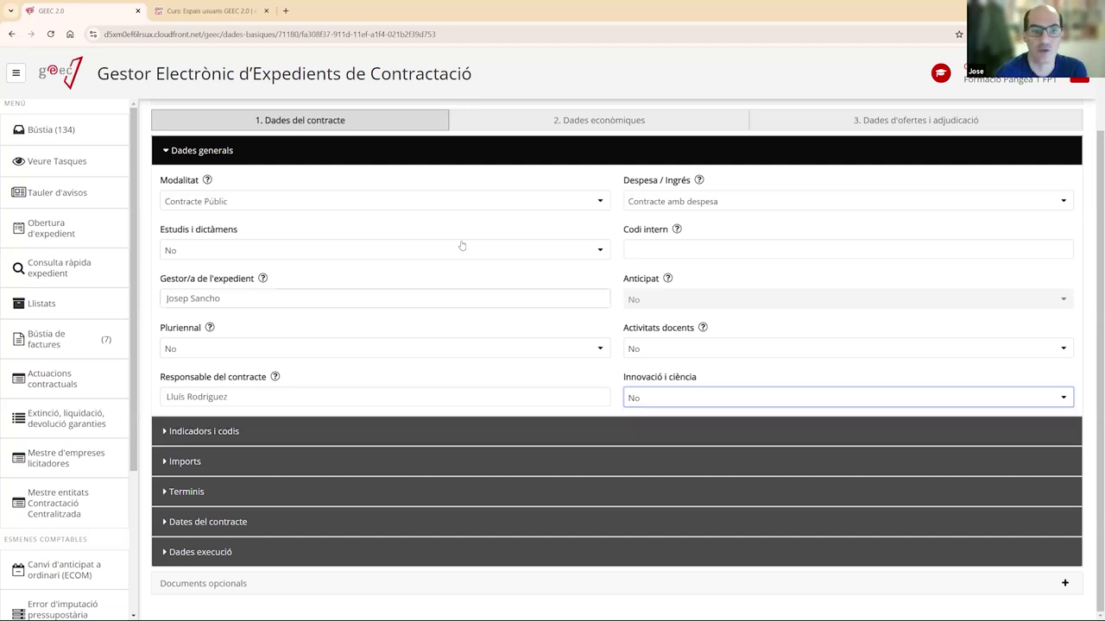
# Expand Indicadors i codis and bring up the full list of CPV codes.
pyautogui.click(195, 153)
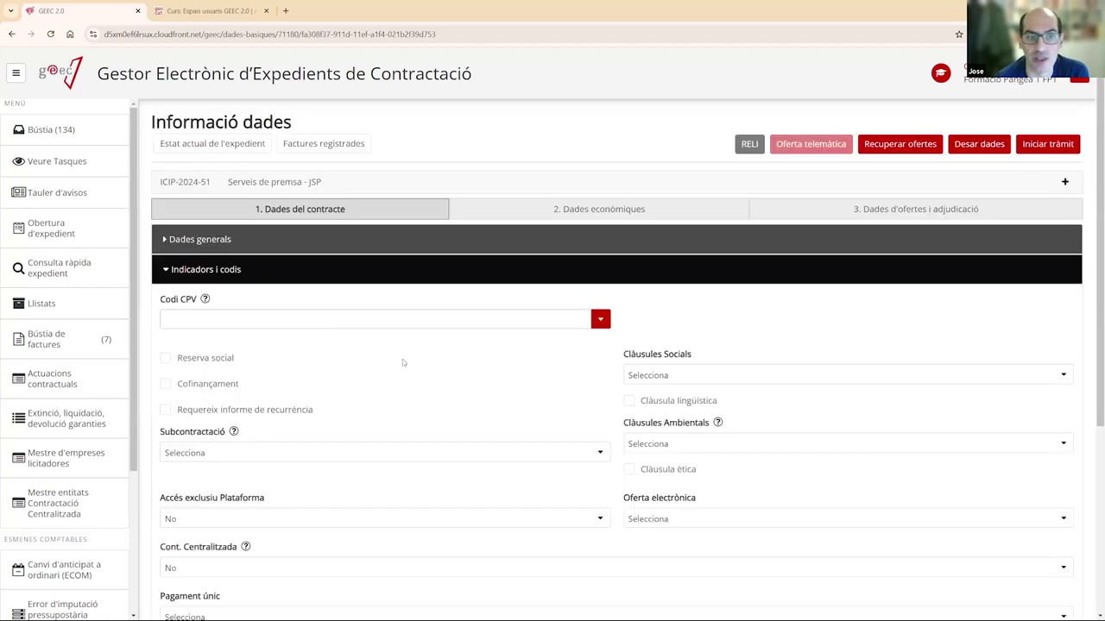
pyautogui.scroll(-1, 402, 359)
pyautogui.click(264, 190)
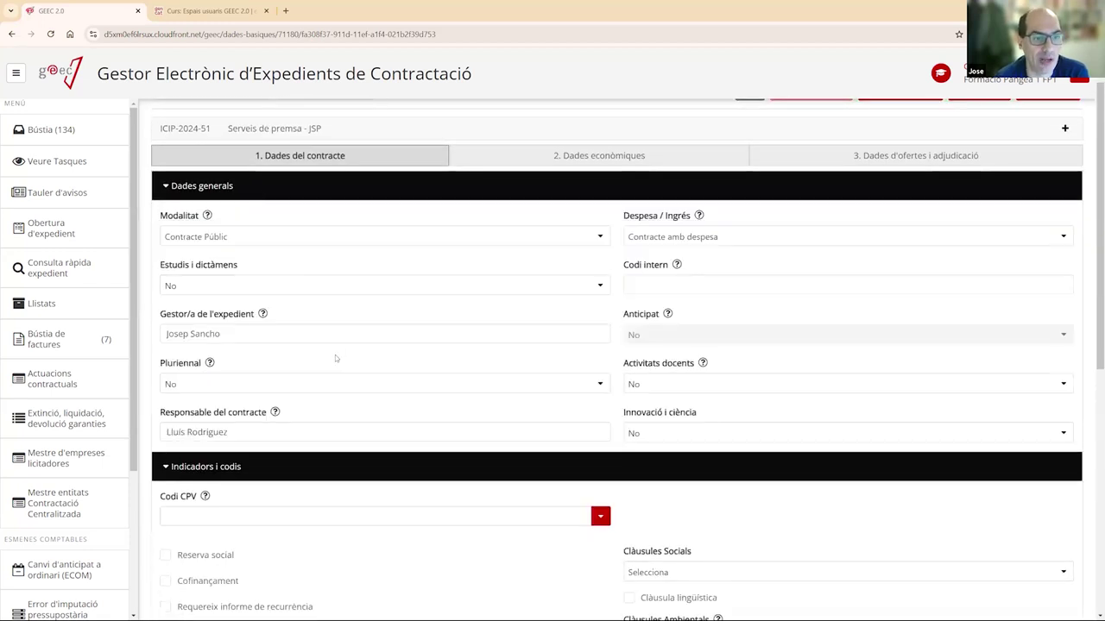
pyautogui.scroll(-5, 336, 358)
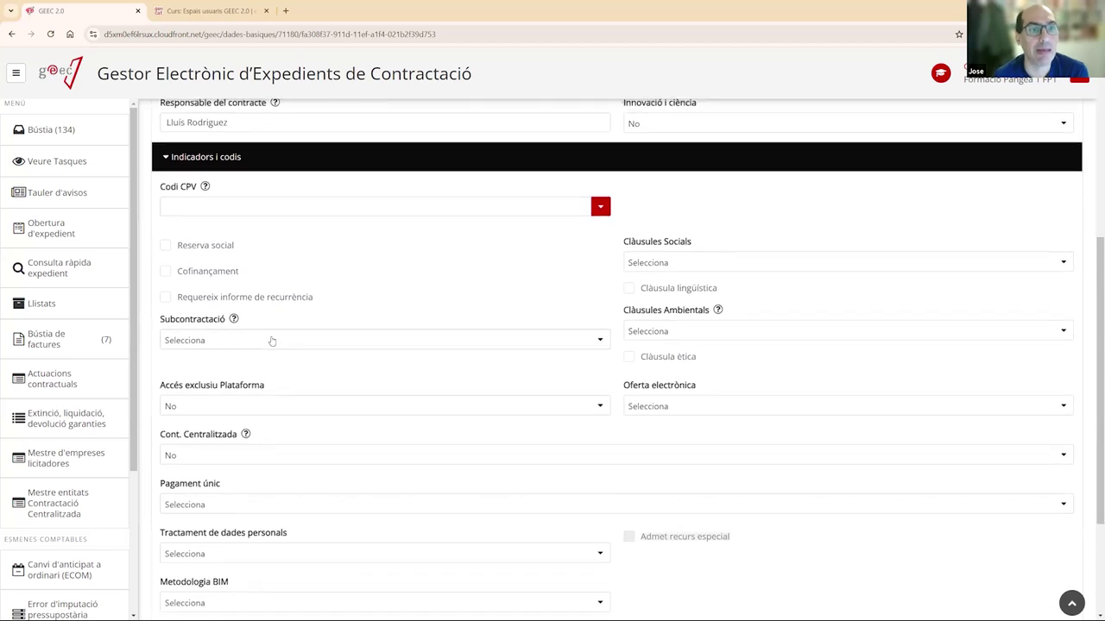
pyautogui.moveTo(204, 187)
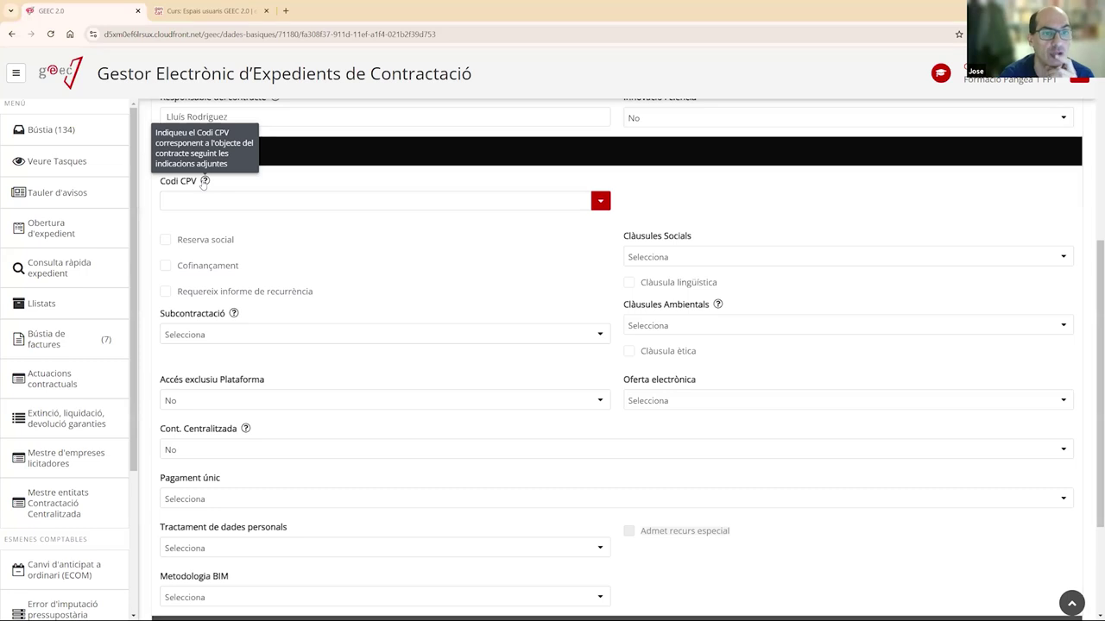
pyautogui.click(239, 198)
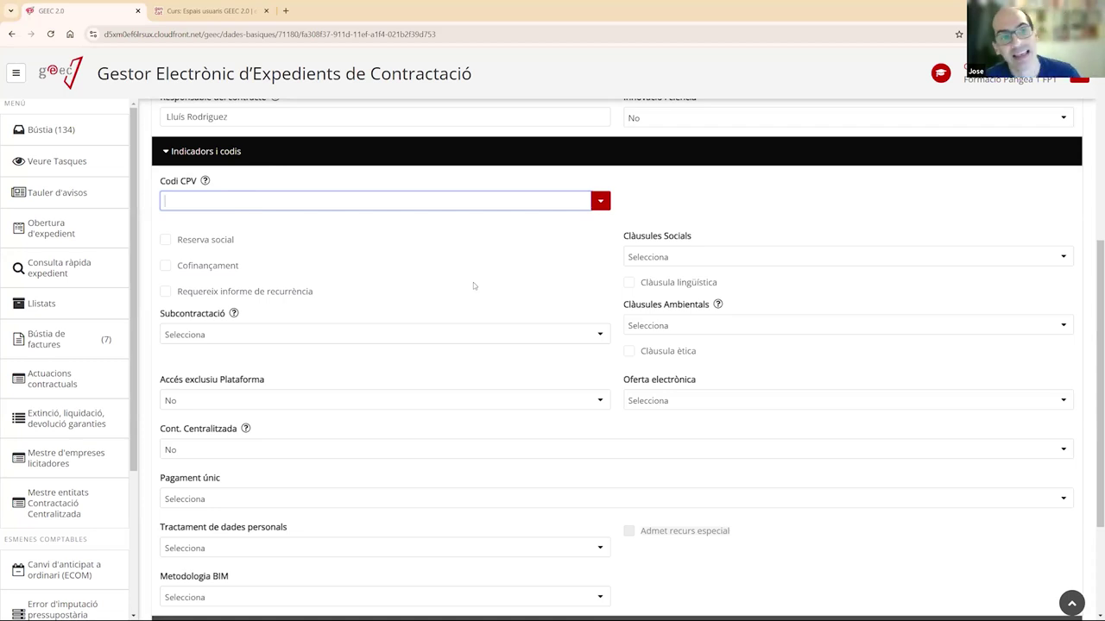
pyautogui.click(597, 201)
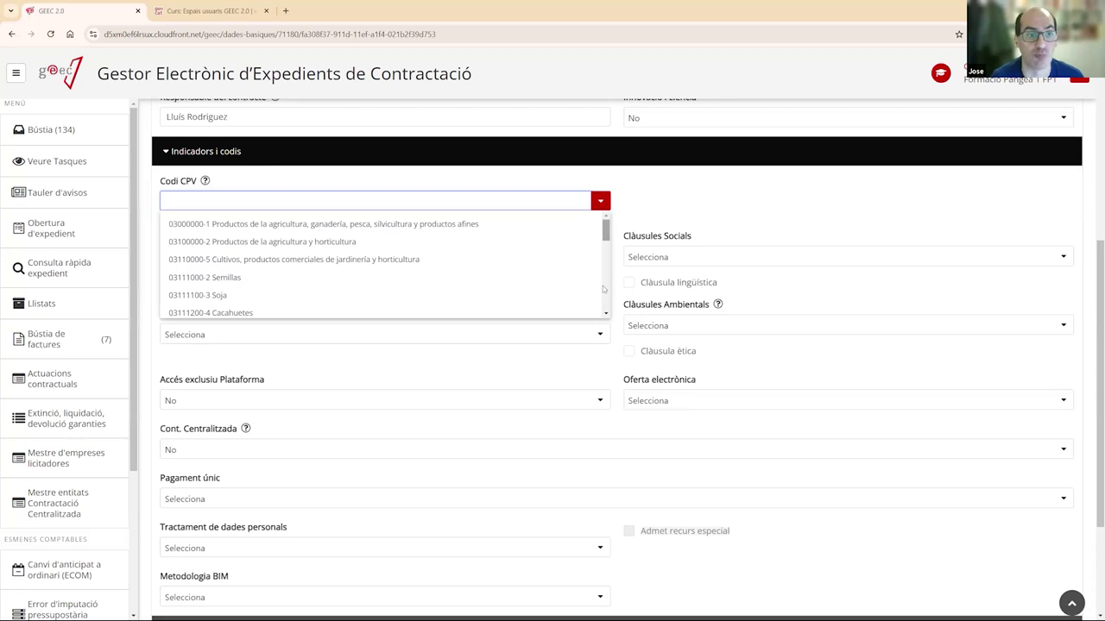
pyautogui.moveTo(606, 228)
pyautogui.mouseDown()
pyautogui.moveTo(604, 298)
pyautogui.moveTo(605, 229)
pyautogui.mouseUp()
pyautogui.scroll(-5, 604, 233)
pyautogui.scroll(5, 605, 233)
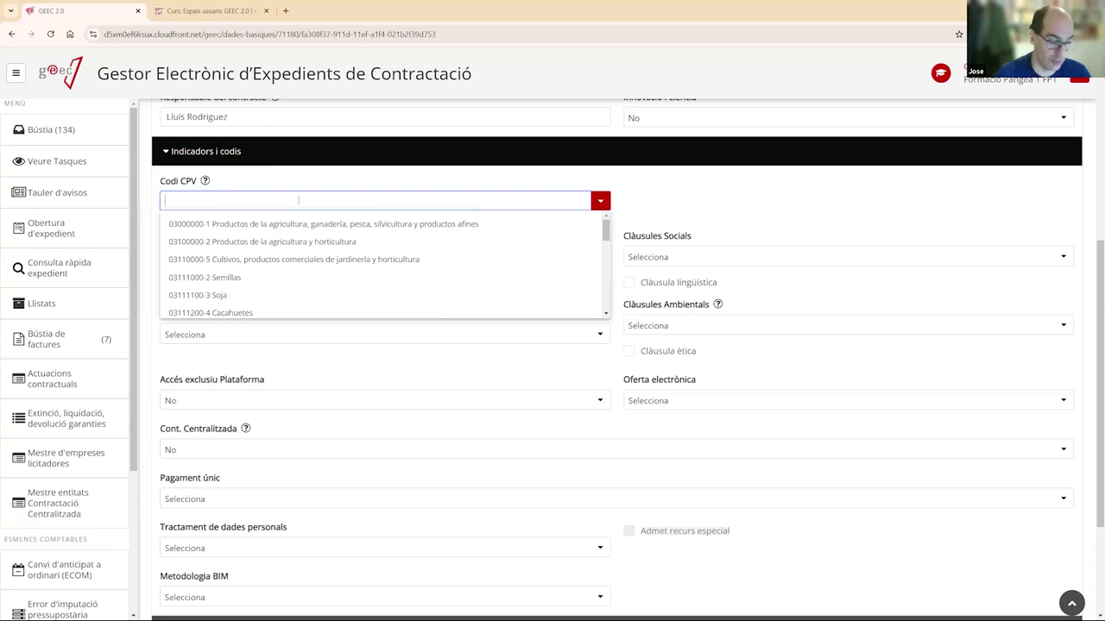
# Search for 'Servicios de agencias de noticias' and select CPV code 92400000-5.
pyautogui.write('serveis')
pyautogui.press('BackSpace')
pyautogui.press('BackSpace')
pyautogui.press('BackSpace')
pyautogui.press('BackSpace')
pyautogui.press('BackSpace')
pyautogui.press('BackSpace')
pyautogui.press('BackSpace')
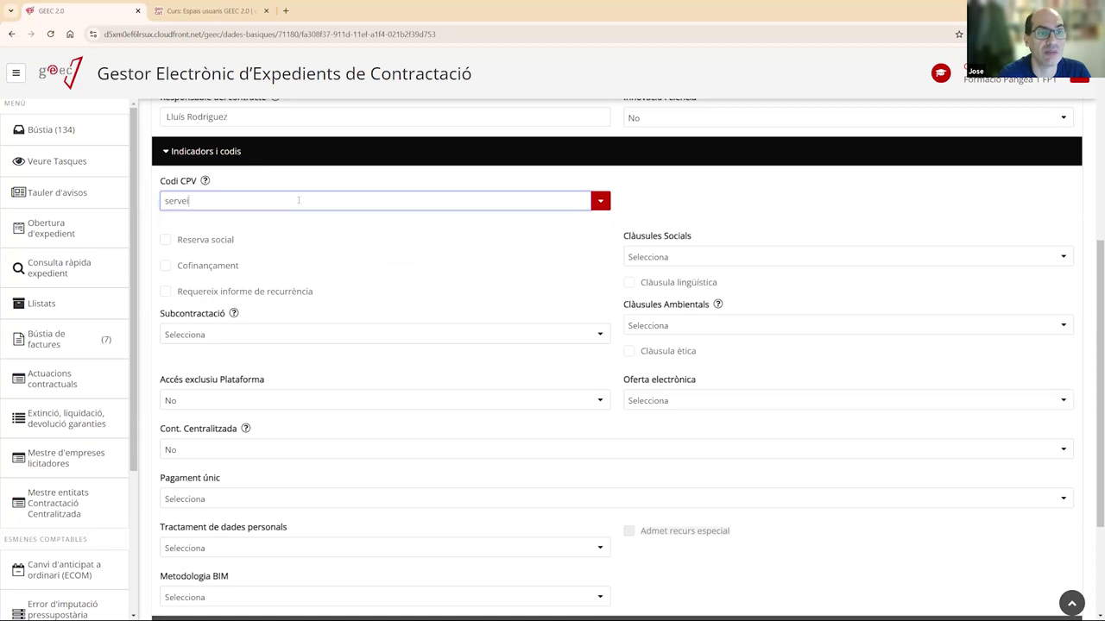
pyautogui.write('premn')
pyautogui.press('BackSpace')
pyautogui.write('sa')
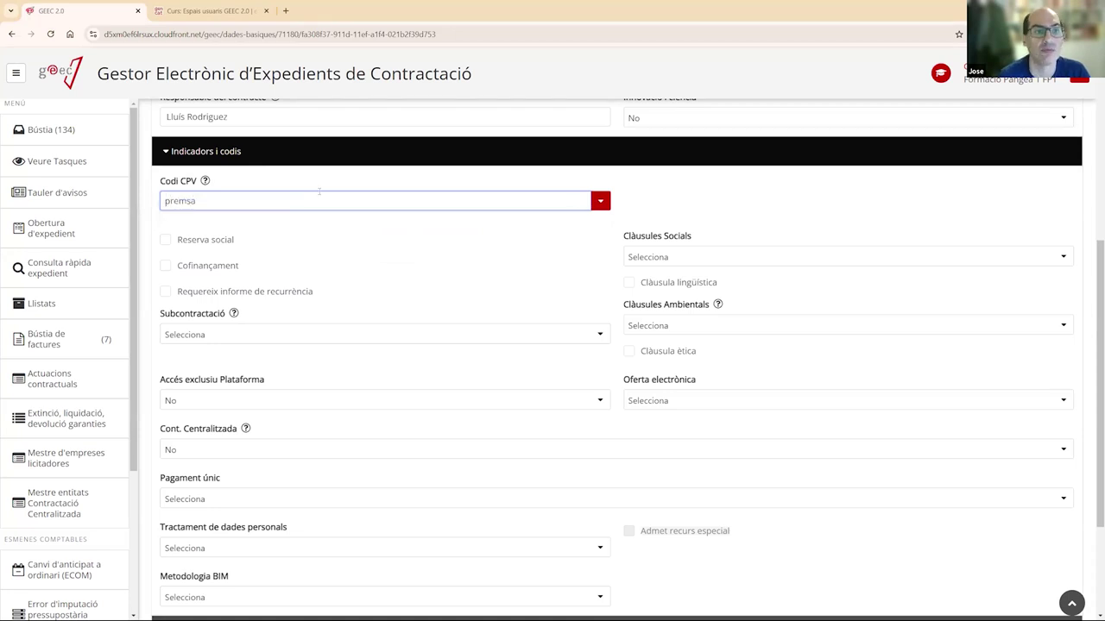
pyautogui.press('BackSpace')
pyautogui.press('BackSpace')
pyautogui.press('BackSpace')
pyautogui.press('BackSpace')
pyautogui.press('BackSpace')
pyautogui.press('BackSpace')
pyautogui.write('prensa')
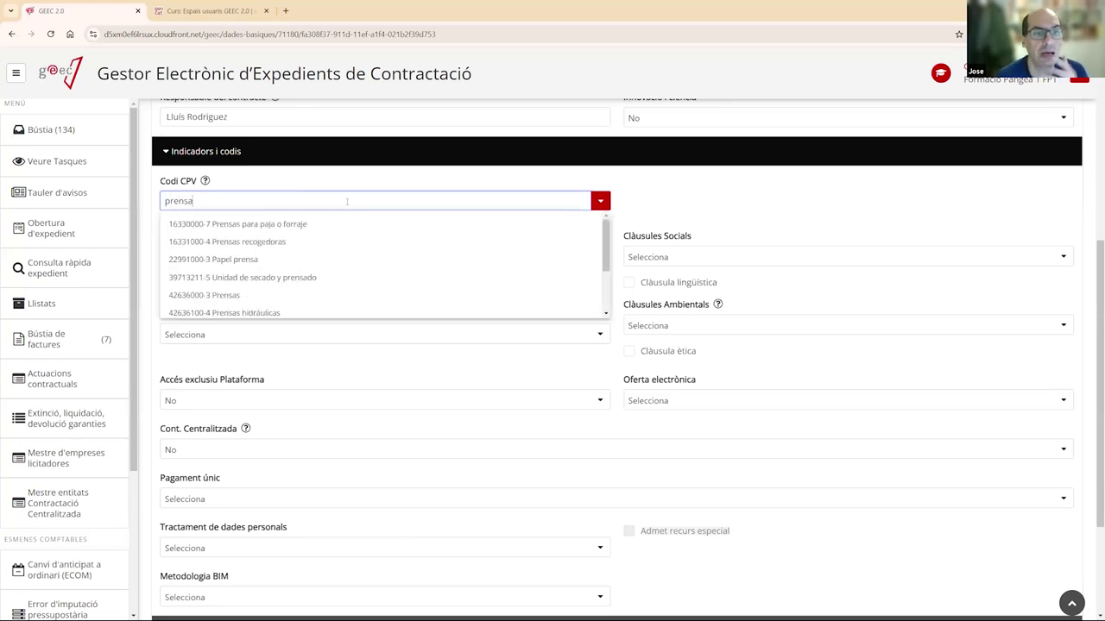
pyautogui.scroll(-1, 328, 263)
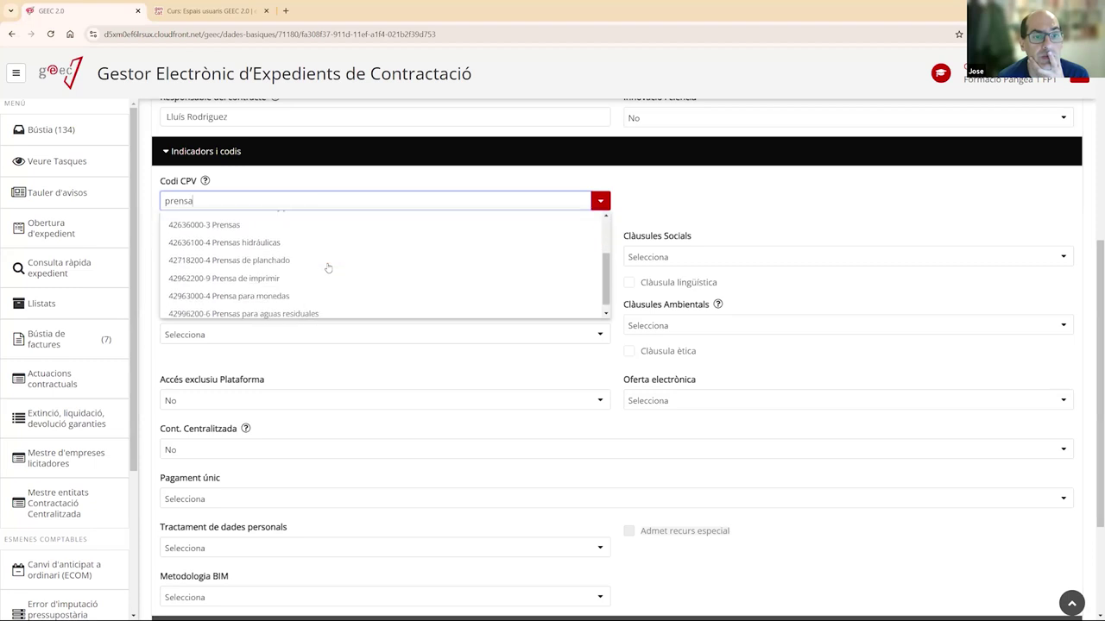
pyautogui.scroll(-1, 328, 268)
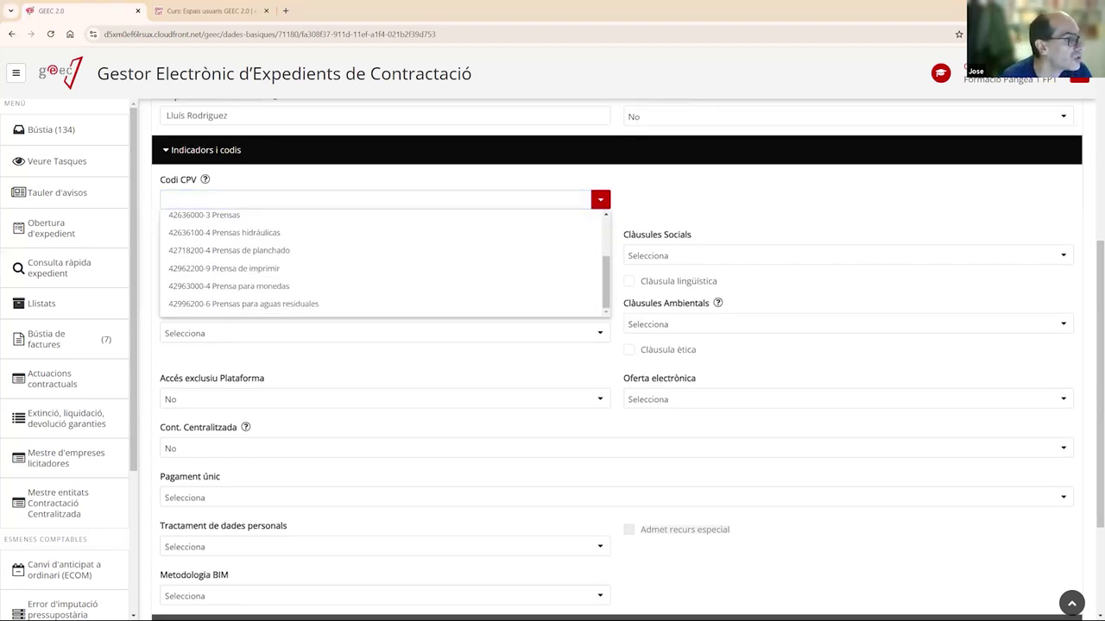
pyautogui.click(277, 199)
pyautogui.write('ser')
pyautogui.write('vic')
pyautogui.press('BackSpace')
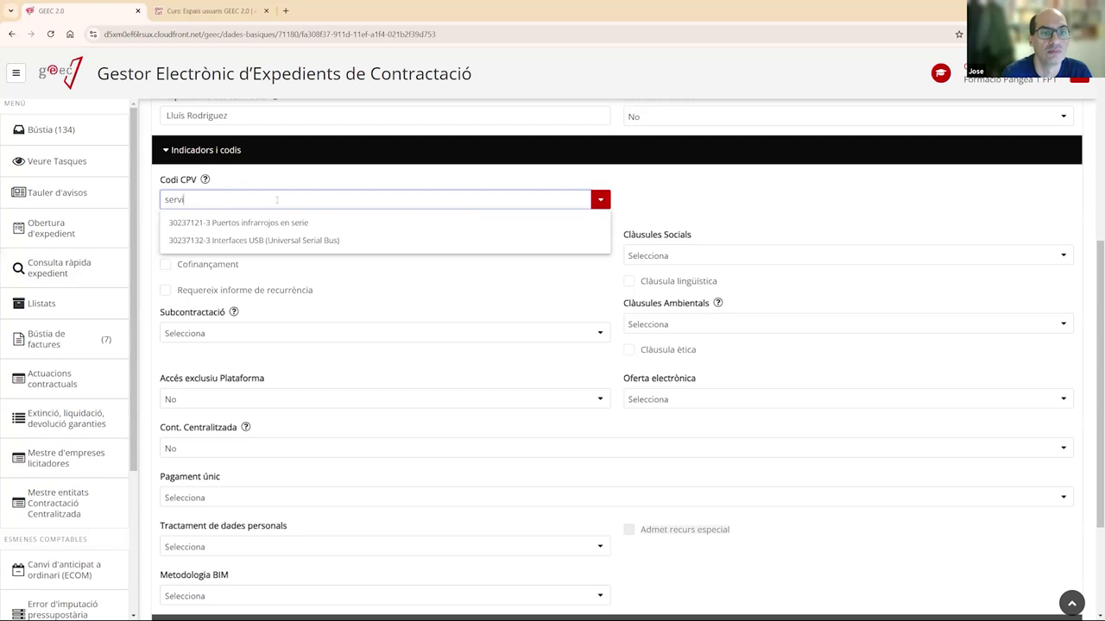
pyautogui.write('cios de agencias de no')
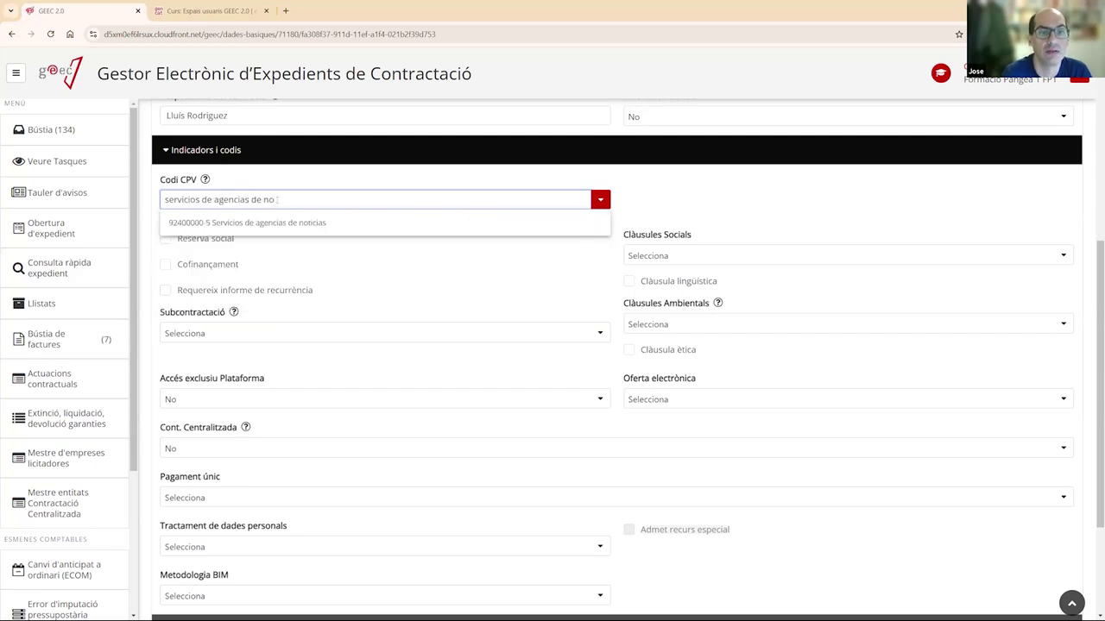
pyautogui.press('Down')
pyautogui.press('Return')
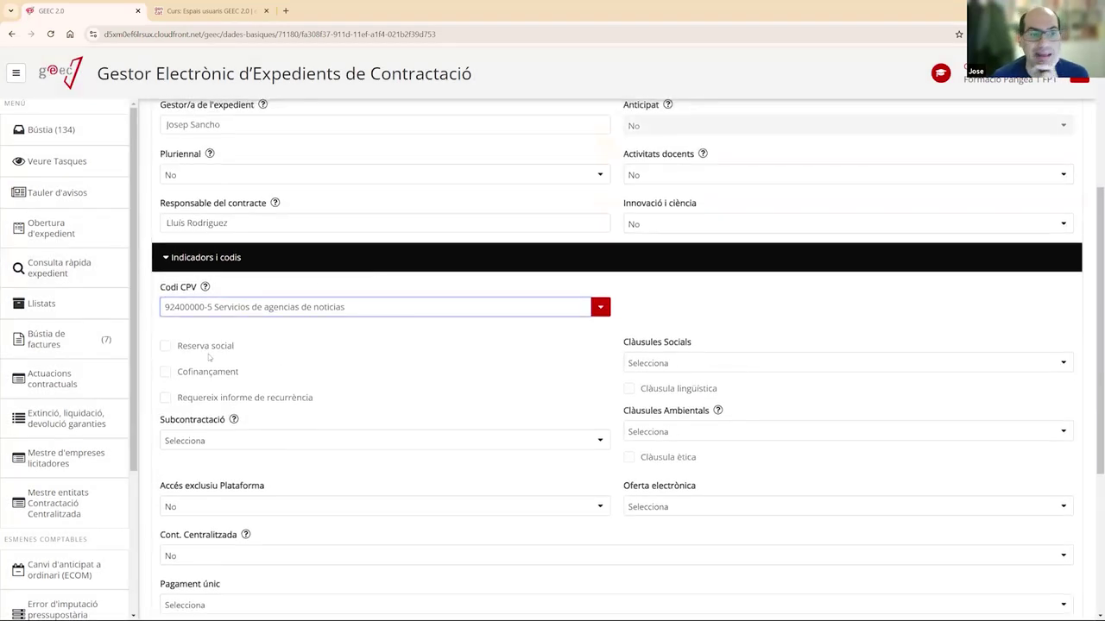
# Tick Cofinançament and begin a new entry under Cofinançats.
pyautogui.click(166, 372)
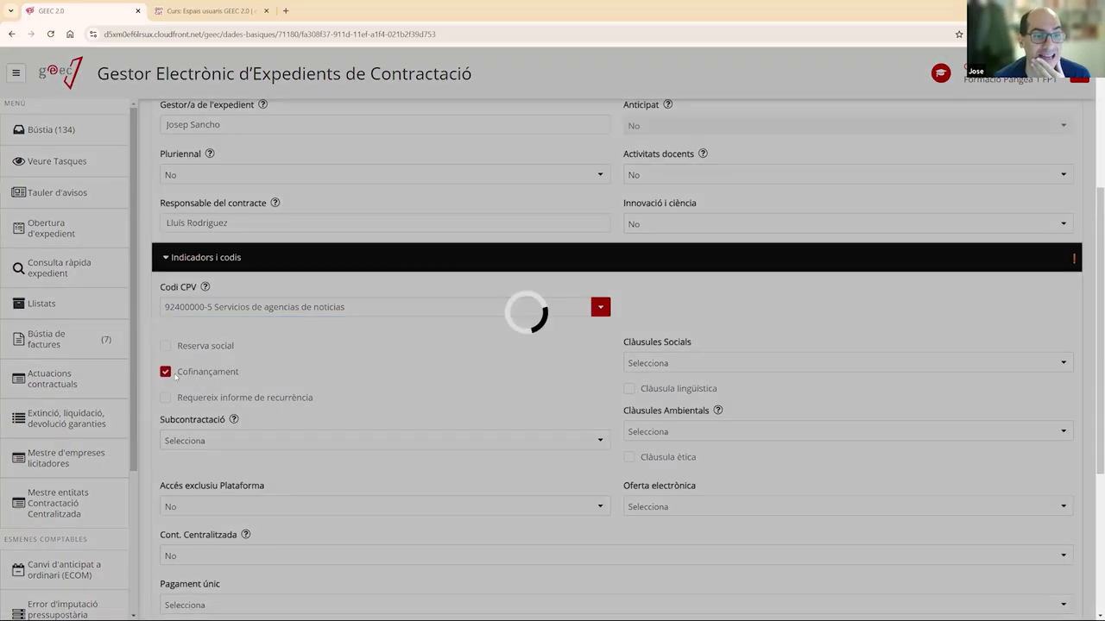
pyautogui.scroll(-2, 217, 350)
pyautogui.scroll(-1, 216, 349)
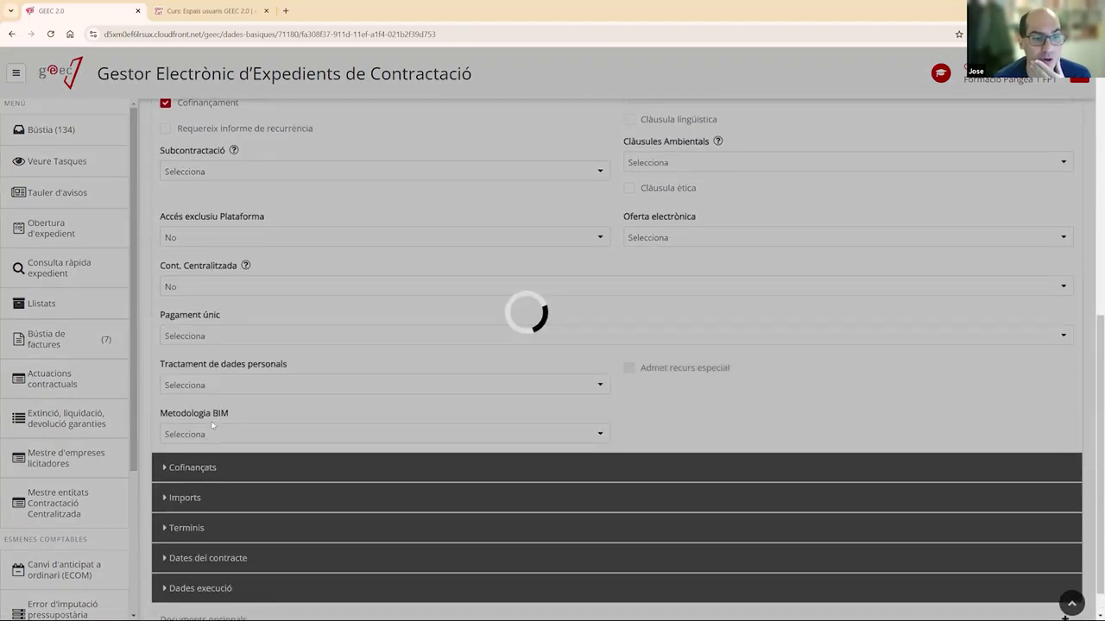
pyautogui.click(219, 467)
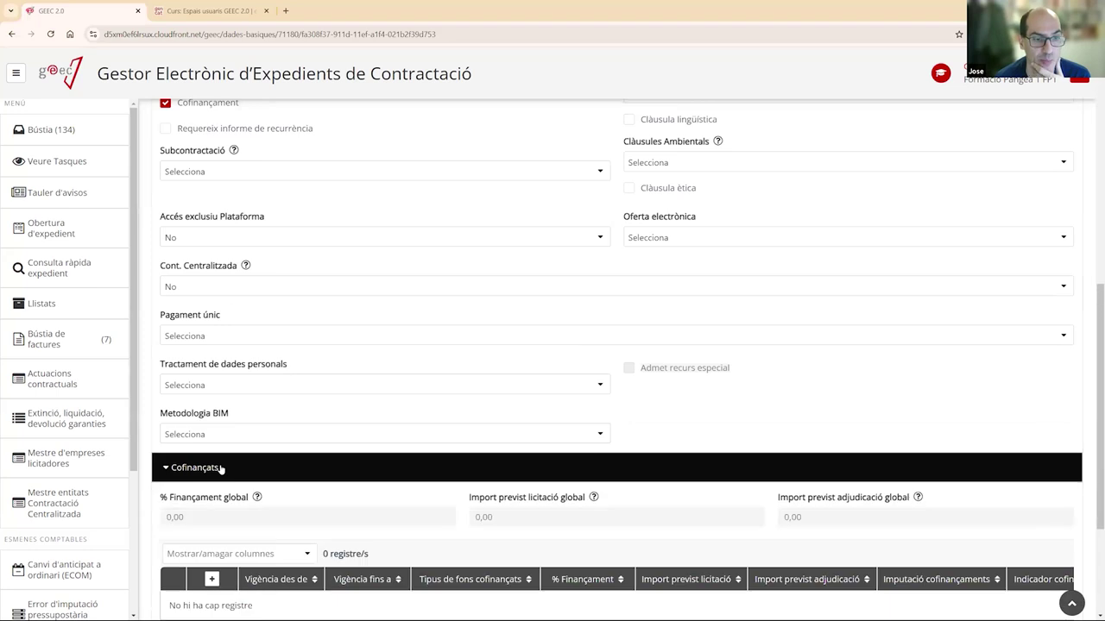
pyautogui.scroll(-1, 219, 469)
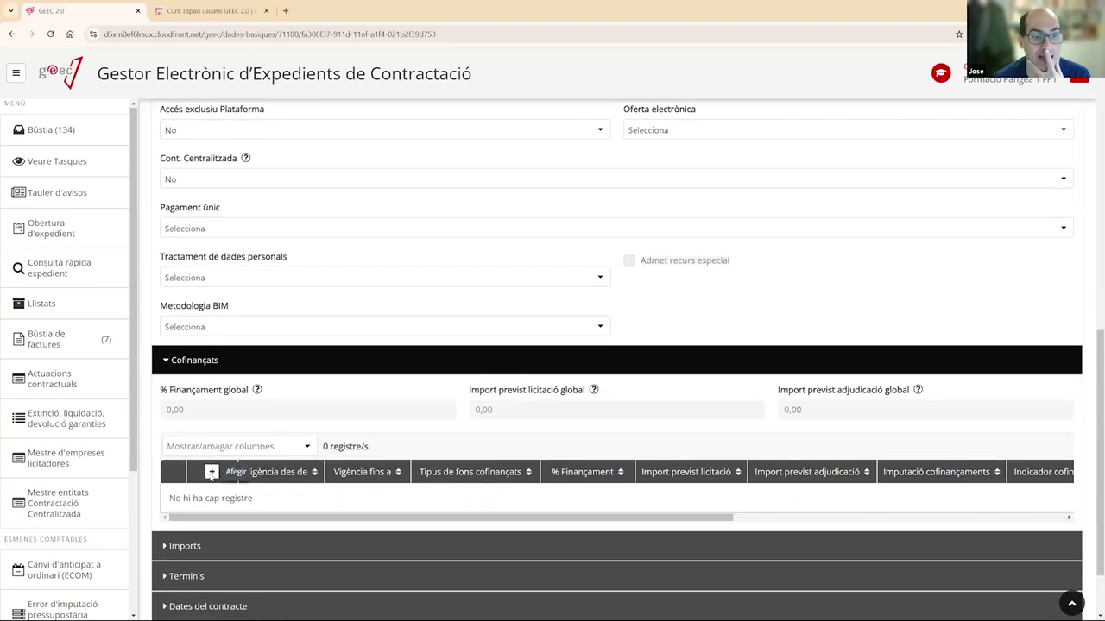
pyautogui.click(211, 473)
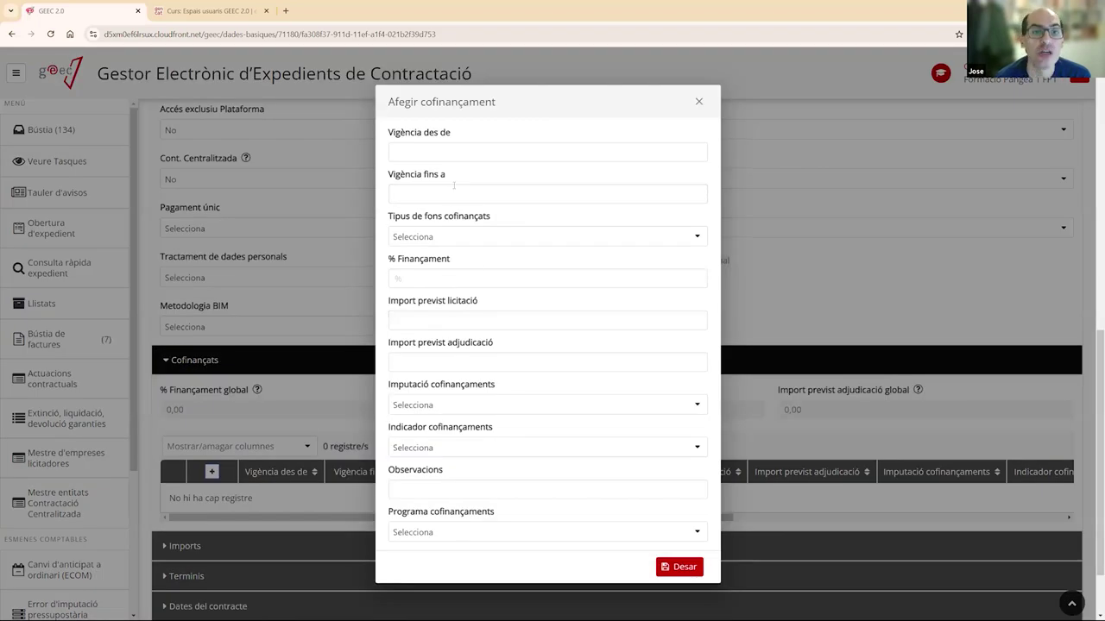
# Look through the Imputació, Indicador and programme dropdowns, then dismiss the Afegir cofinançament form unsaved.
pyautogui.click(430, 273)
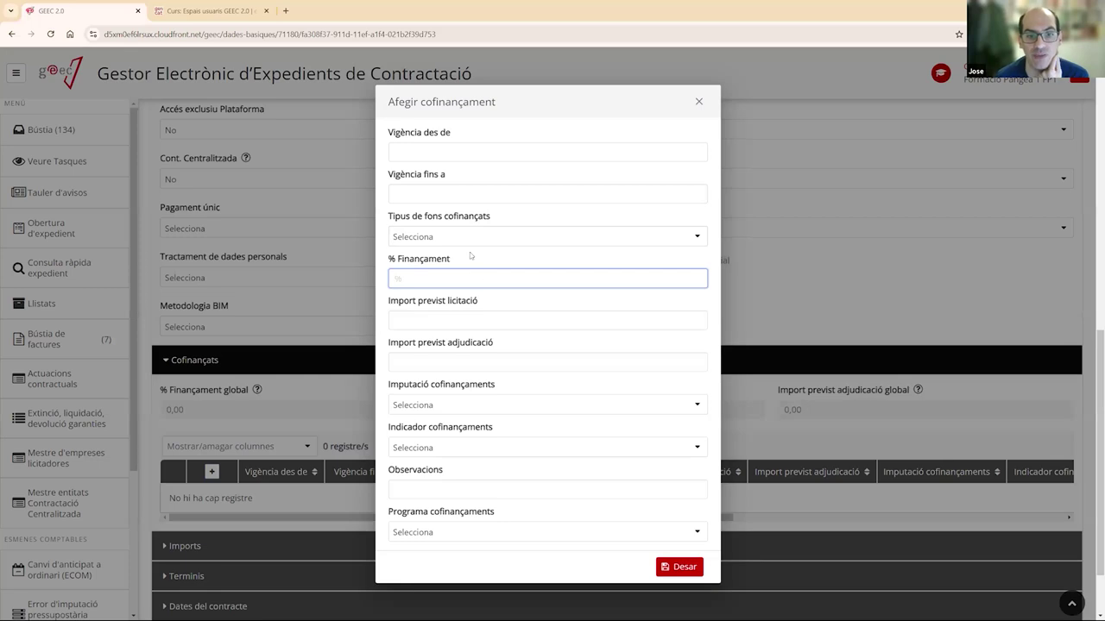
pyautogui.click(485, 404)
pyautogui.click(464, 454)
pyautogui.click(464, 447)
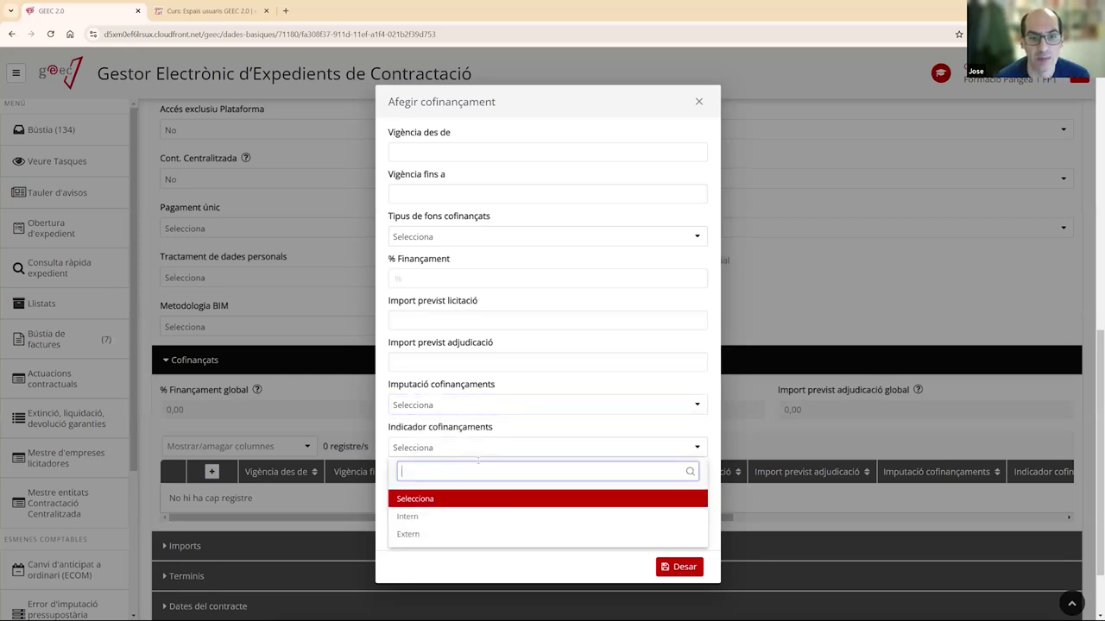
pyautogui.click(498, 424)
pyautogui.click(452, 532)
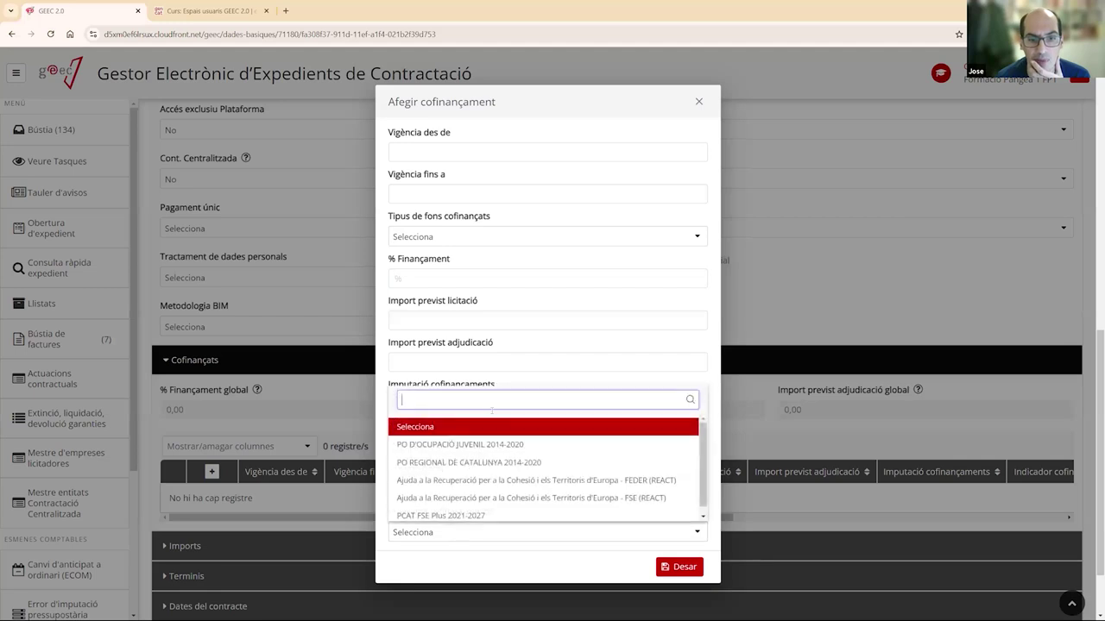
pyautogui.scroll(-1, 534, 473)
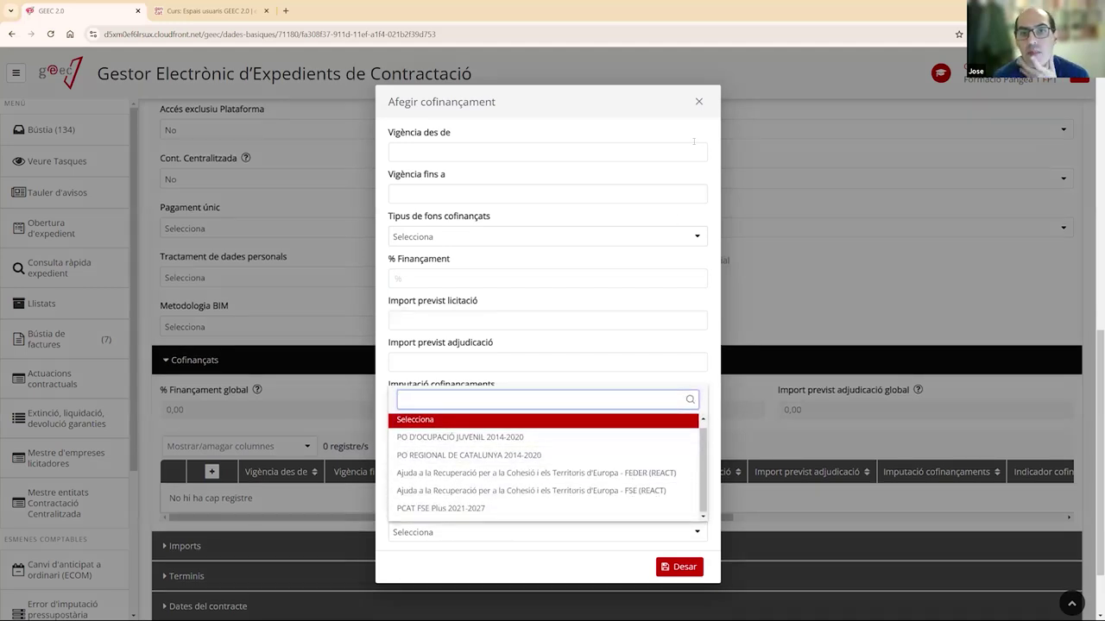
pyautogui.click(698, 101)
pyautogui.scroll(1, 290, 214)
pyautogui.scroll(3, 290, 214)
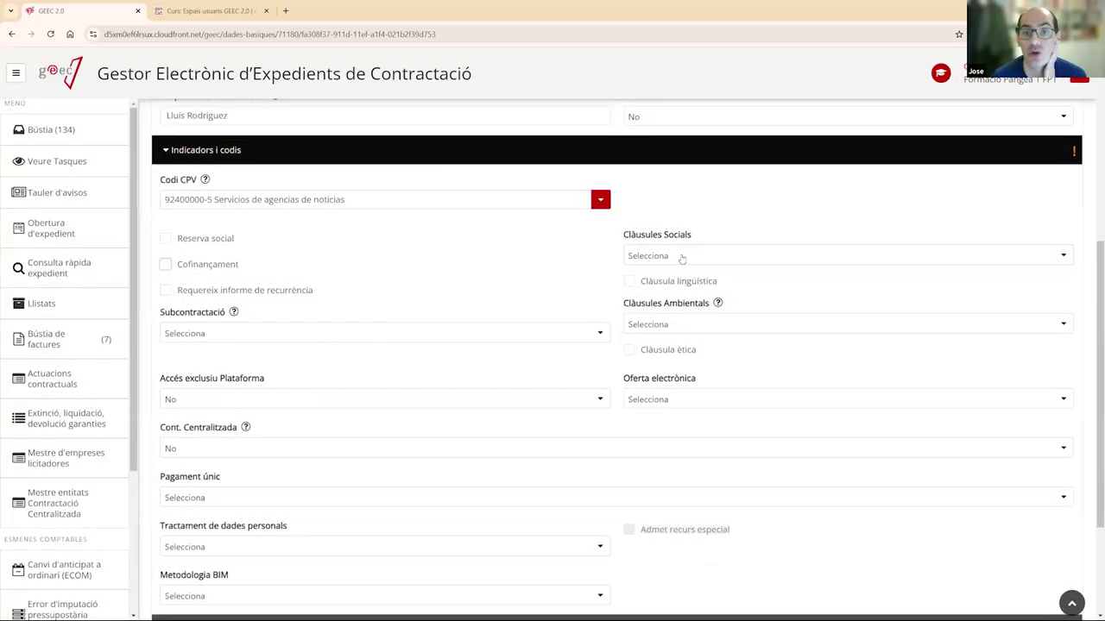
# Set Clàusules Socials to Sí and tick Conciliació laboral, Drets humans and Per a la igualtat de gènere.
pyautogui.click(680, 256)
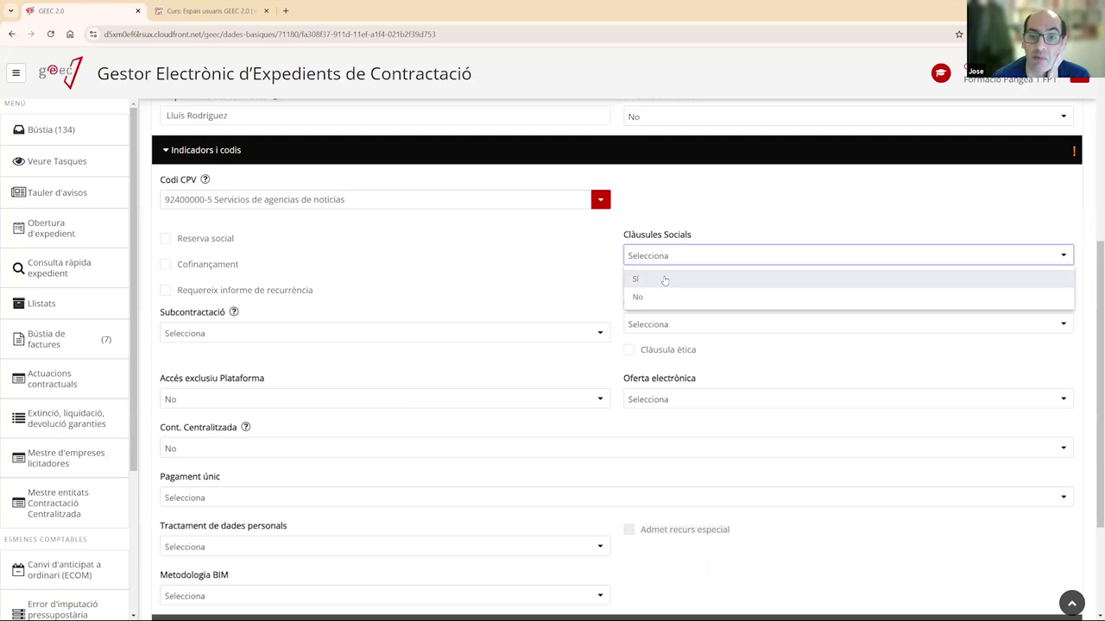
pyautogui.click(664, 280)
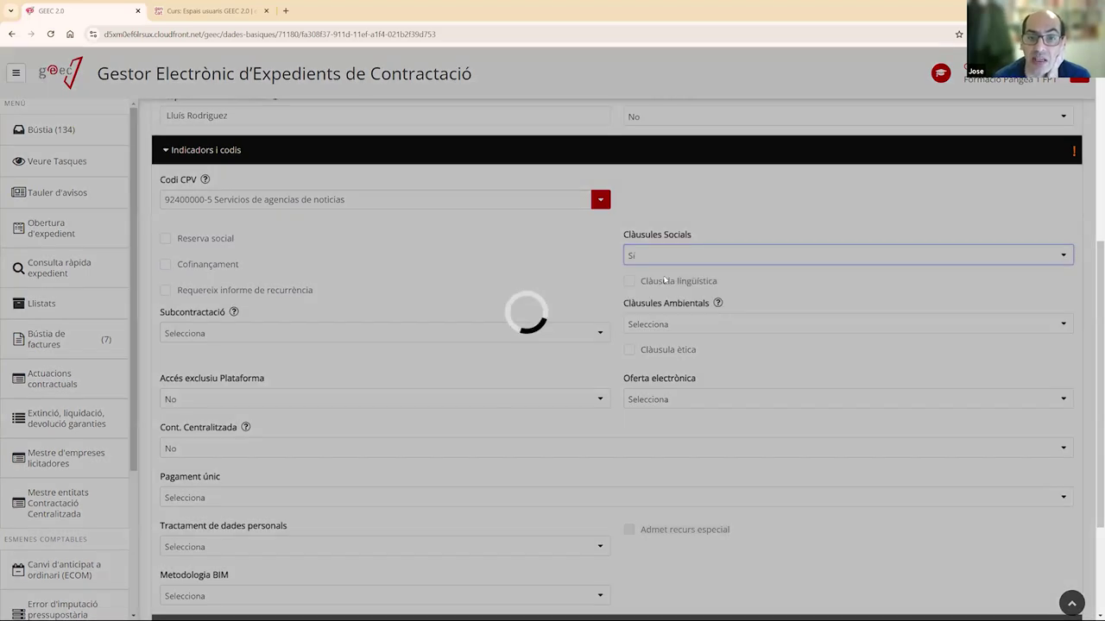
pyautogui.click(664, 280)
pyautogui.scroll(-2, 736, 346)
pyautogui.scroll(2, 734, 345)
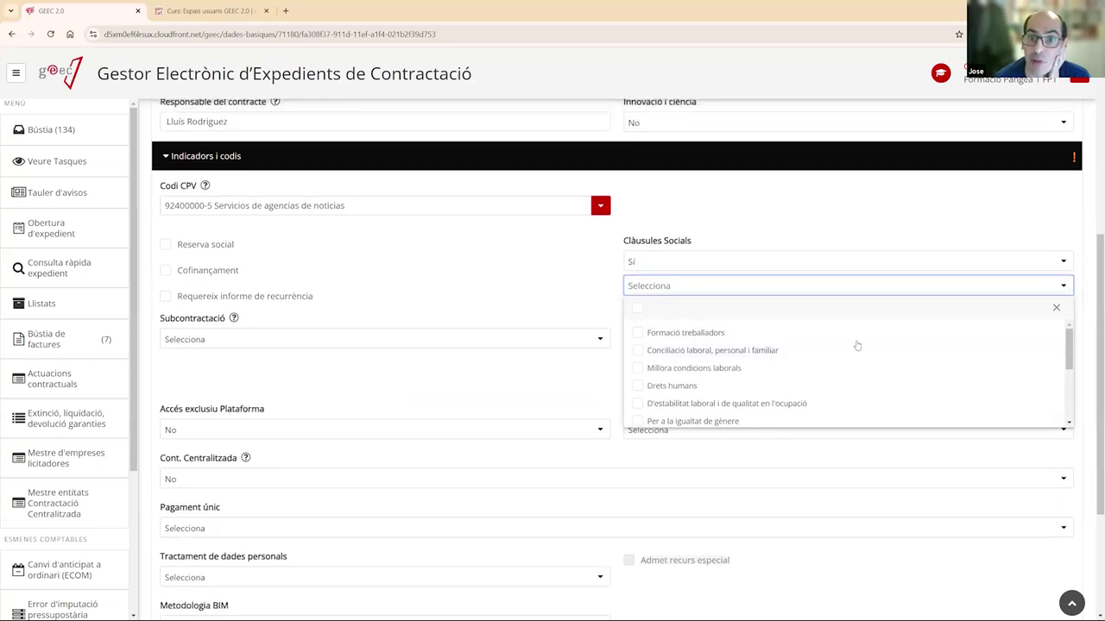
pyautogui.moveTo(1068, 349); pyautogui.dragTo(1070, 416)
pyautogui.scroll(5, 656, 345)
pyautogui.click(643, 352)
pyautogui.click(754, 387)
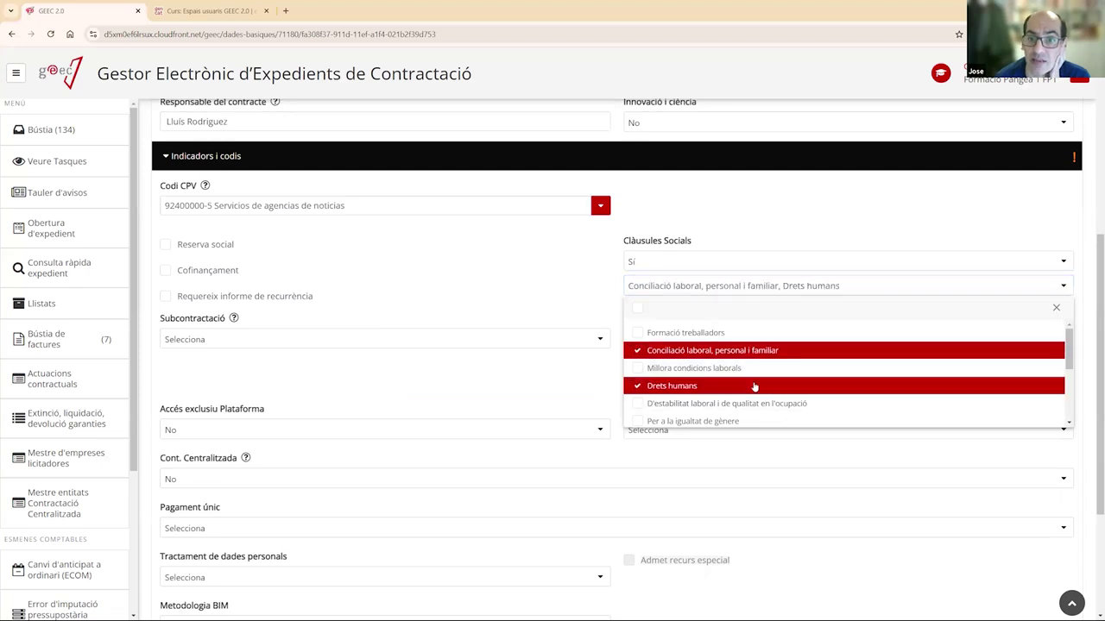
pyautogui.click(691, 421)
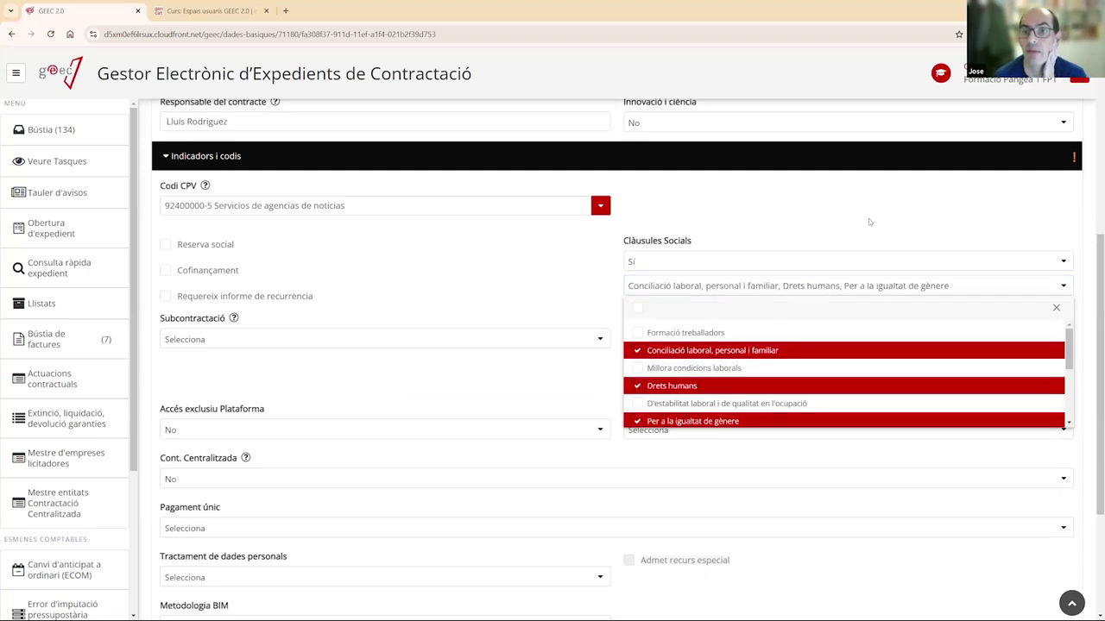
pyautogui.click(880, 220)
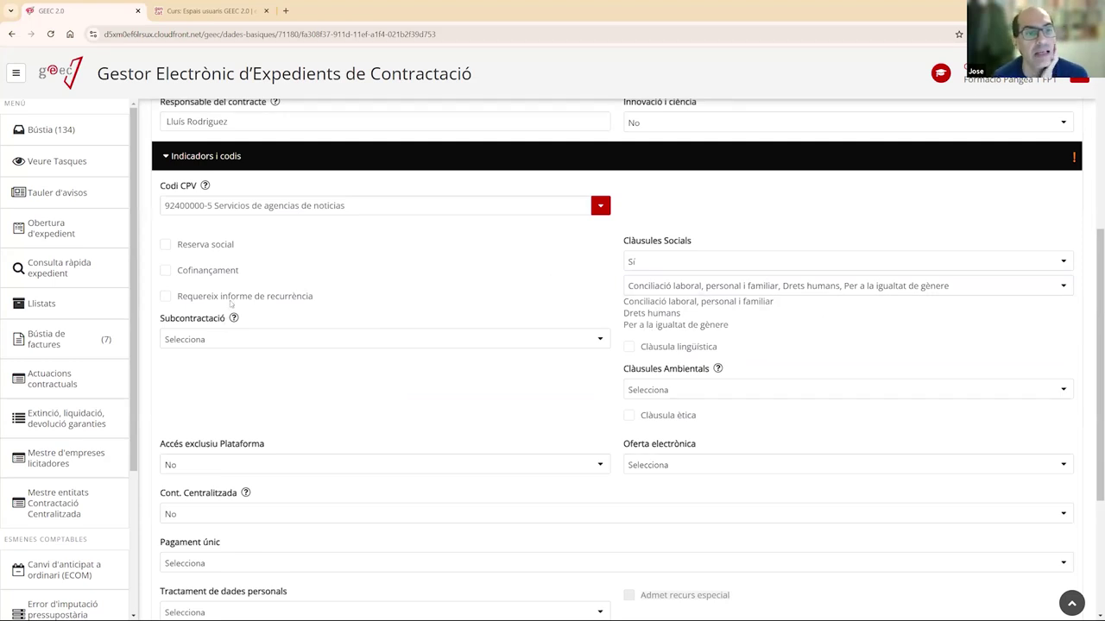
# Leave Requereix informe de recurrència unticked and set Subcontractació and Clàusules Ambientals to No.
pyautogui.click(166, 297)
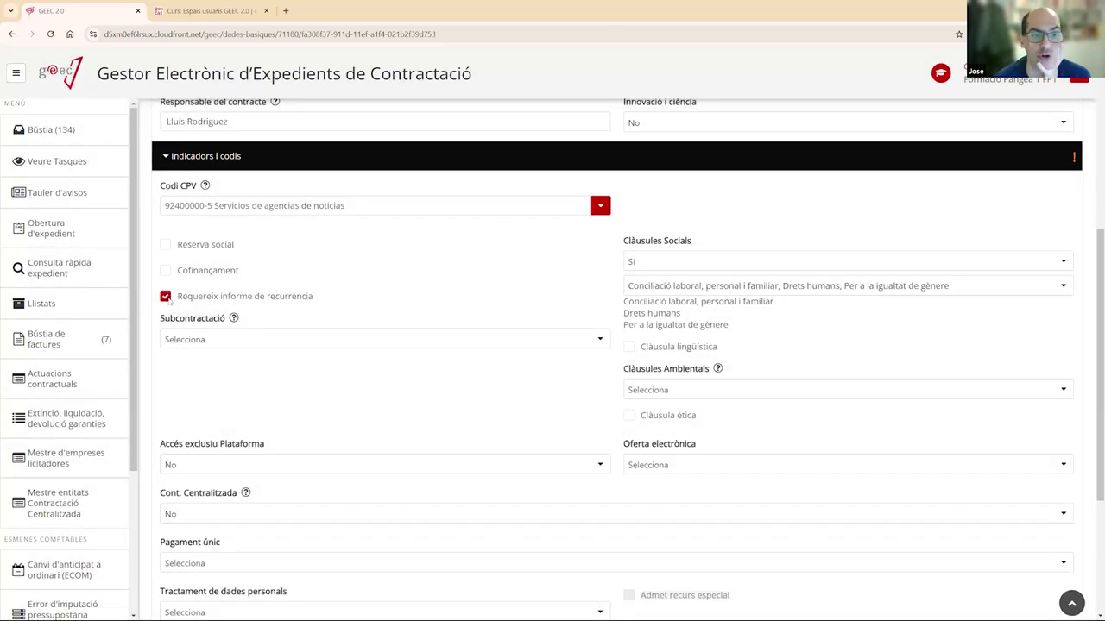
pyautogui.click(166, 296)
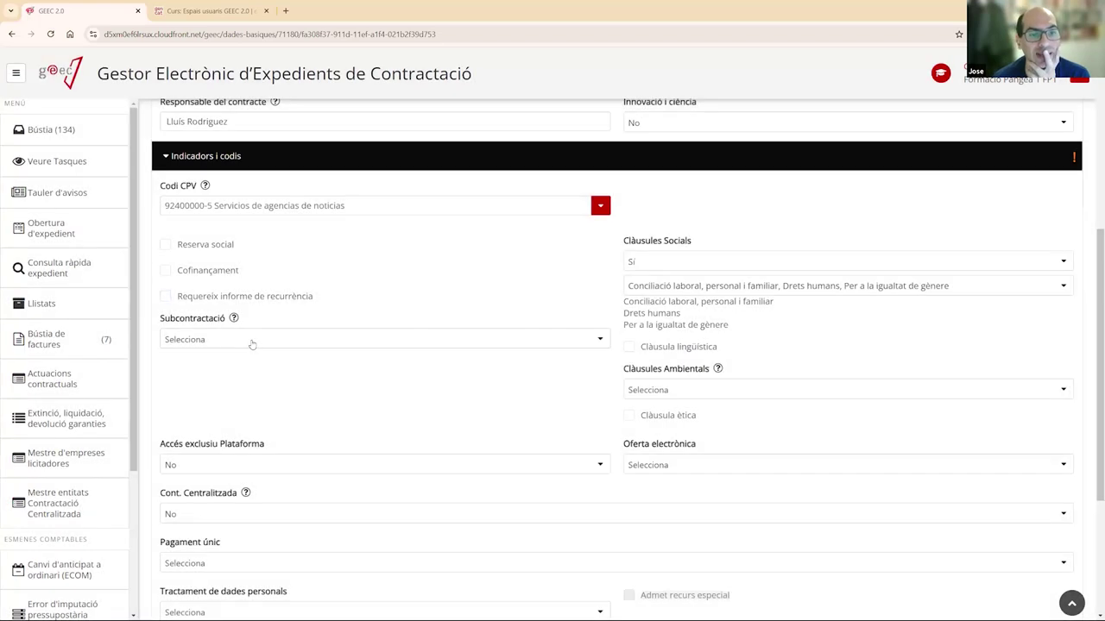
pyautogui.click(248, 342)
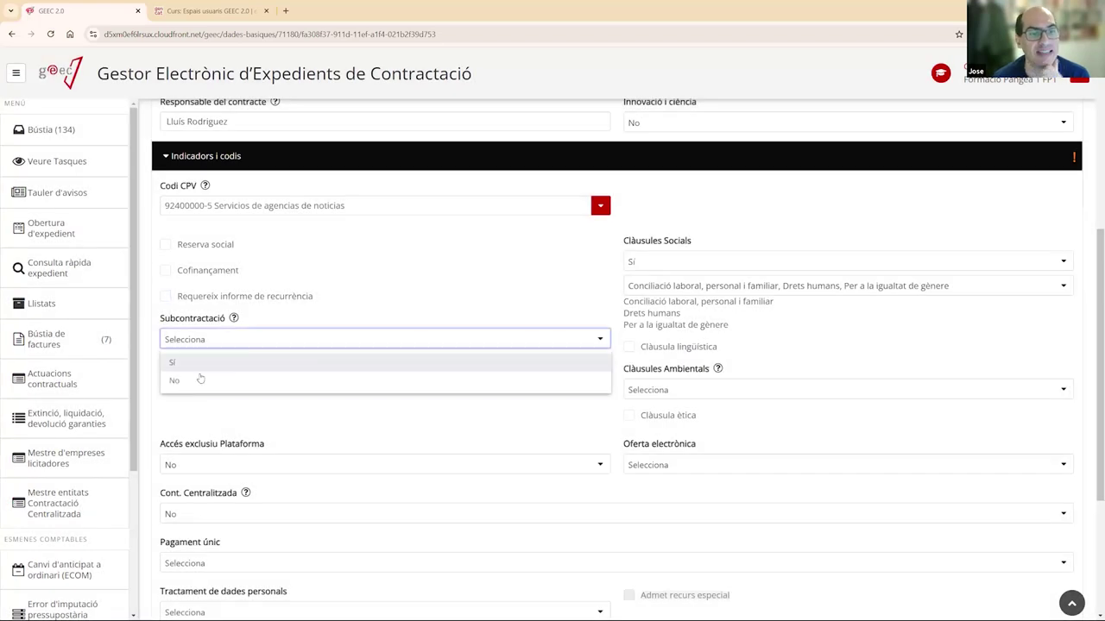
pyautogui.moveTo(234, 319)
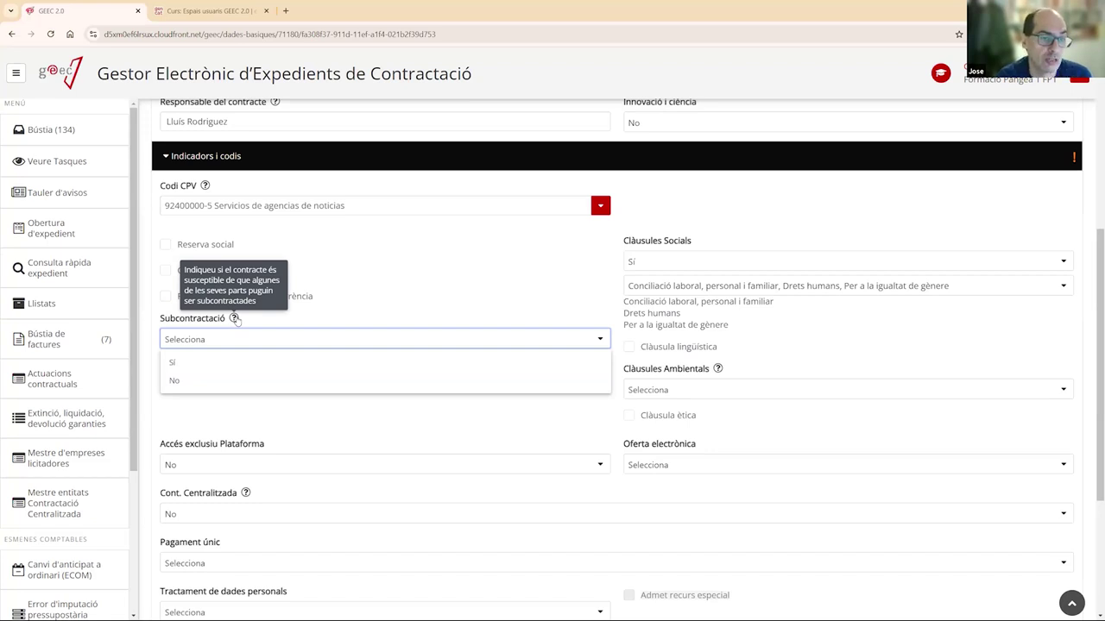
pyautogui.click(238, 380)
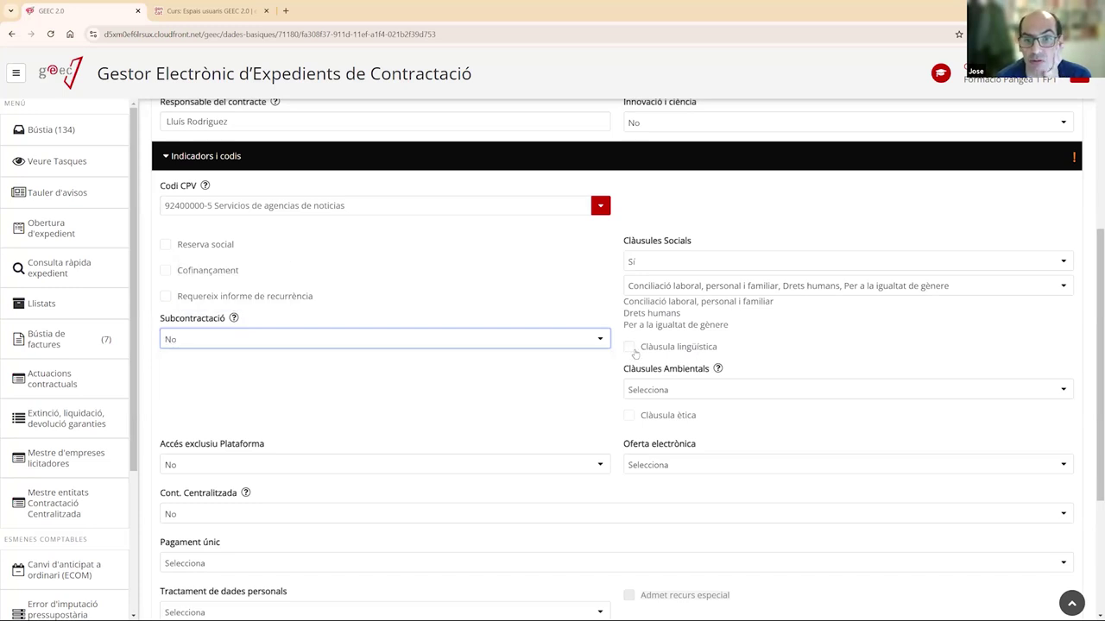
pyautogui.click(676, 391)
pyautogui.click(661, 429)
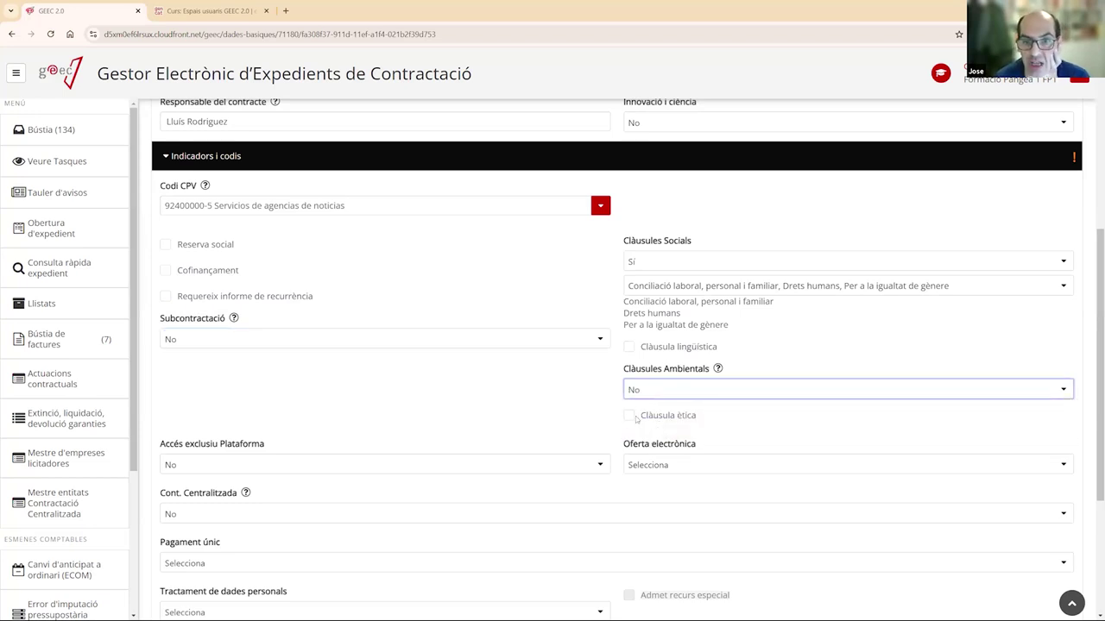
pyautogui.scroll(-1, 285, 355)
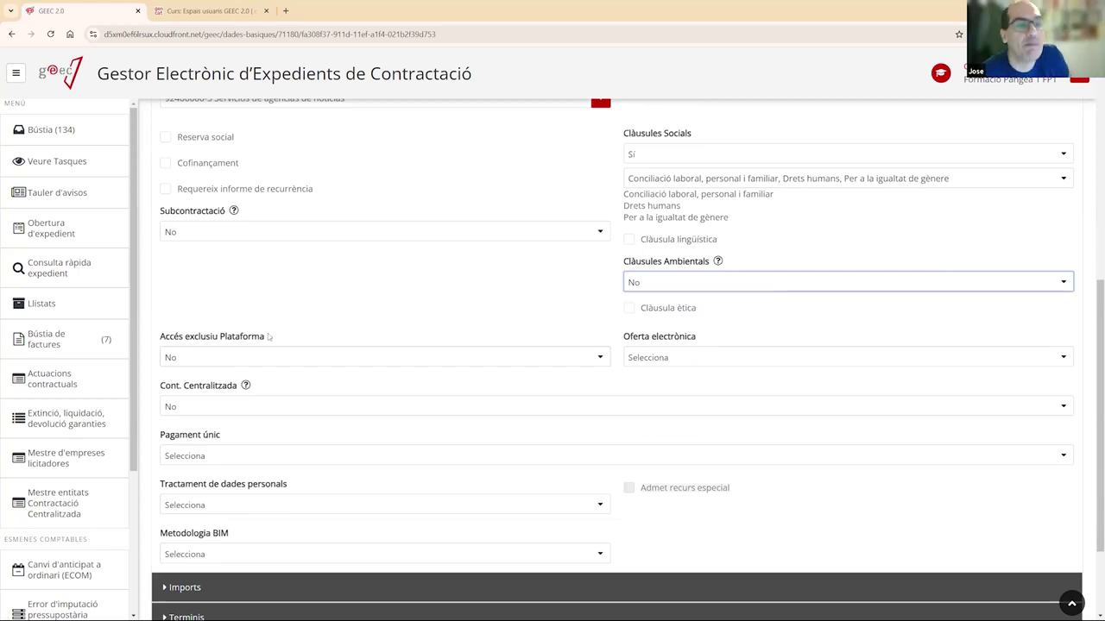
# Keep Accés exclusiu Plataforma at No and choose Oferta telemàtica for Oferta electrònica.
pyautogui.click(235, 365)
pyautogui.click(304, 341)
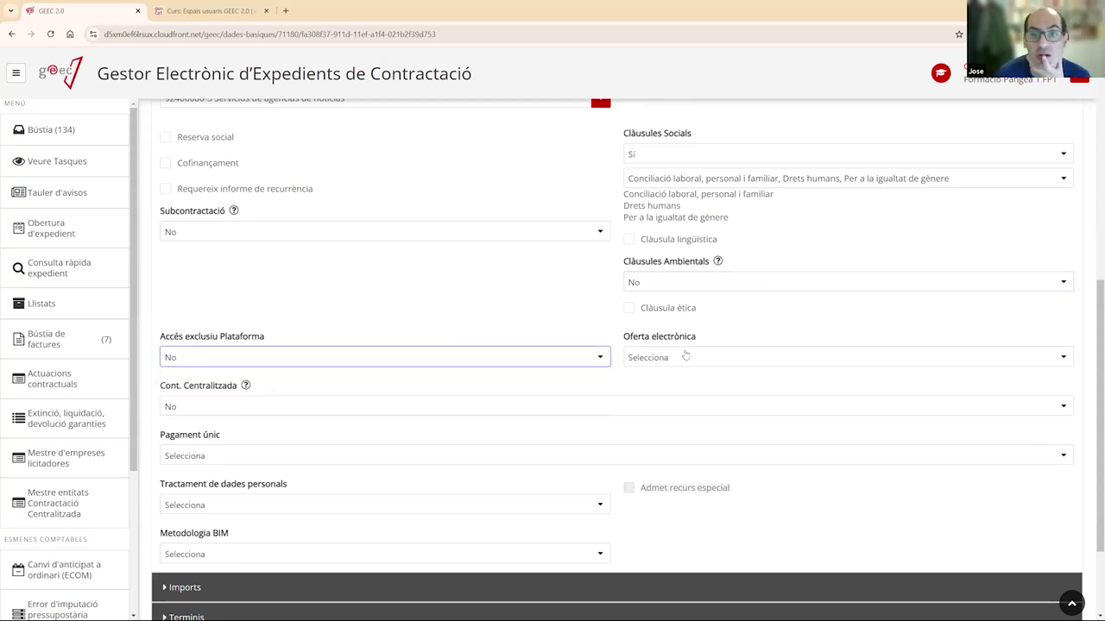
pyautogui.click(688, 357)
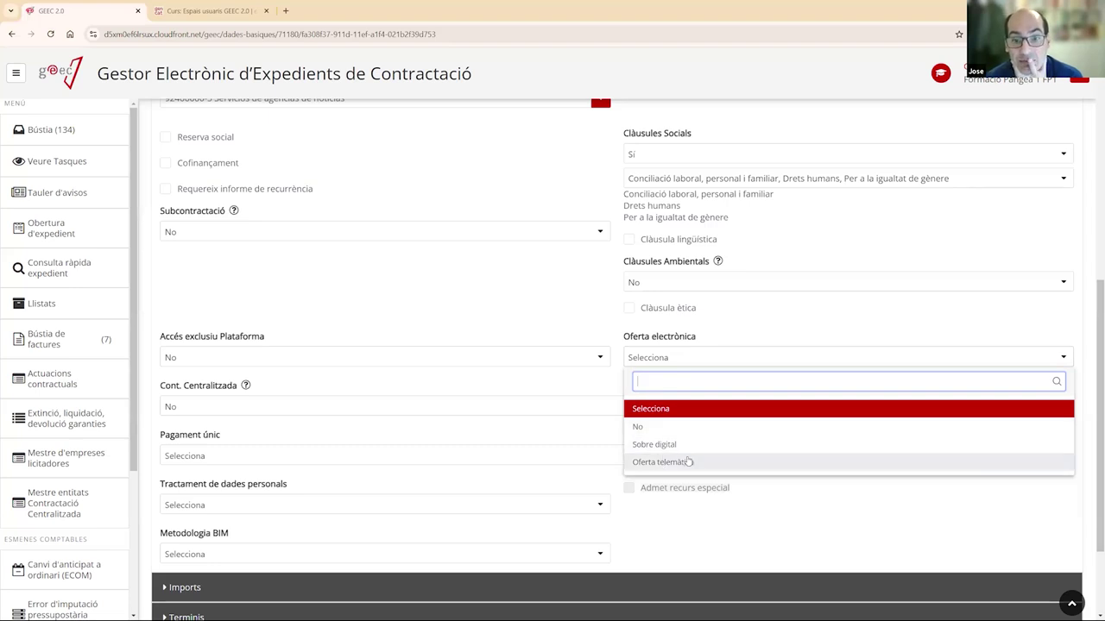
pyautogui.click(688, 462)
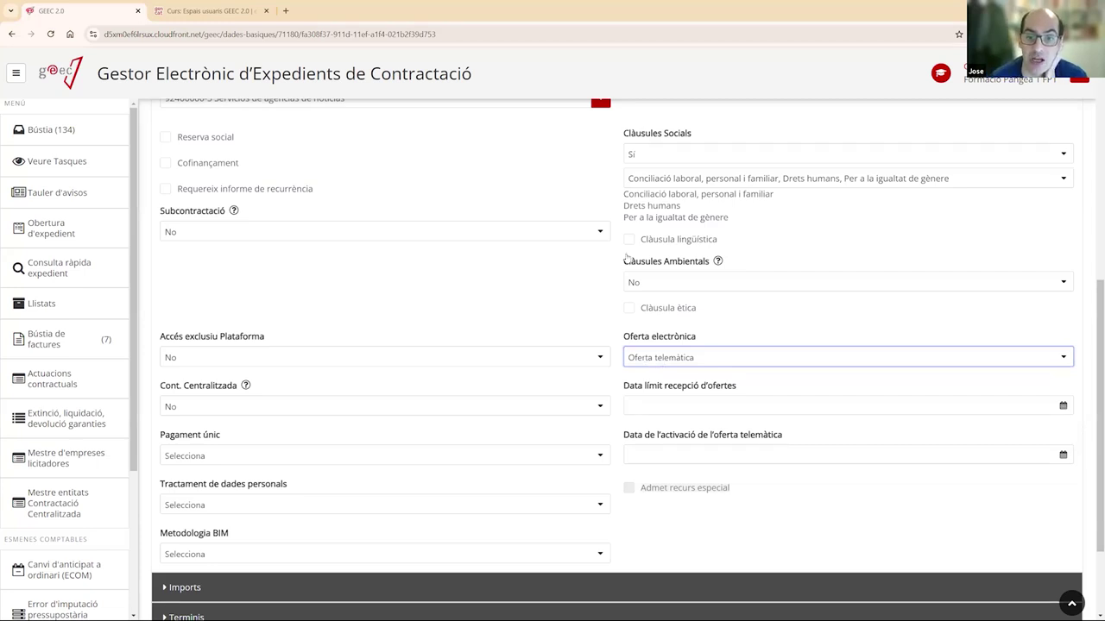
pyautogui.scroll(5, 626, 259)
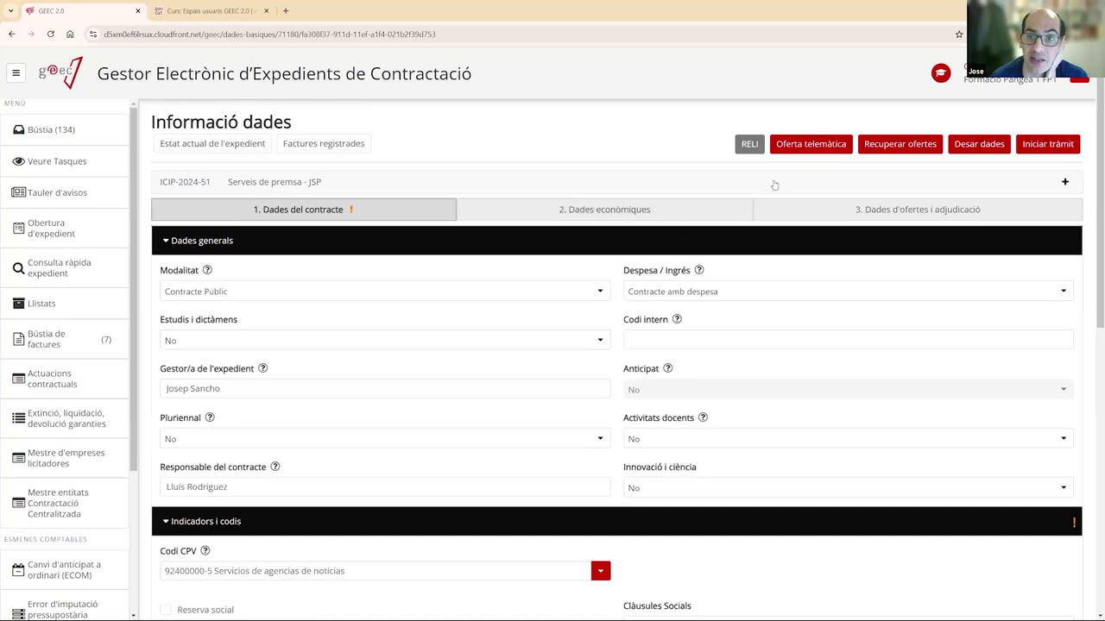
pyautogui.scroll(-5, 768, 194)
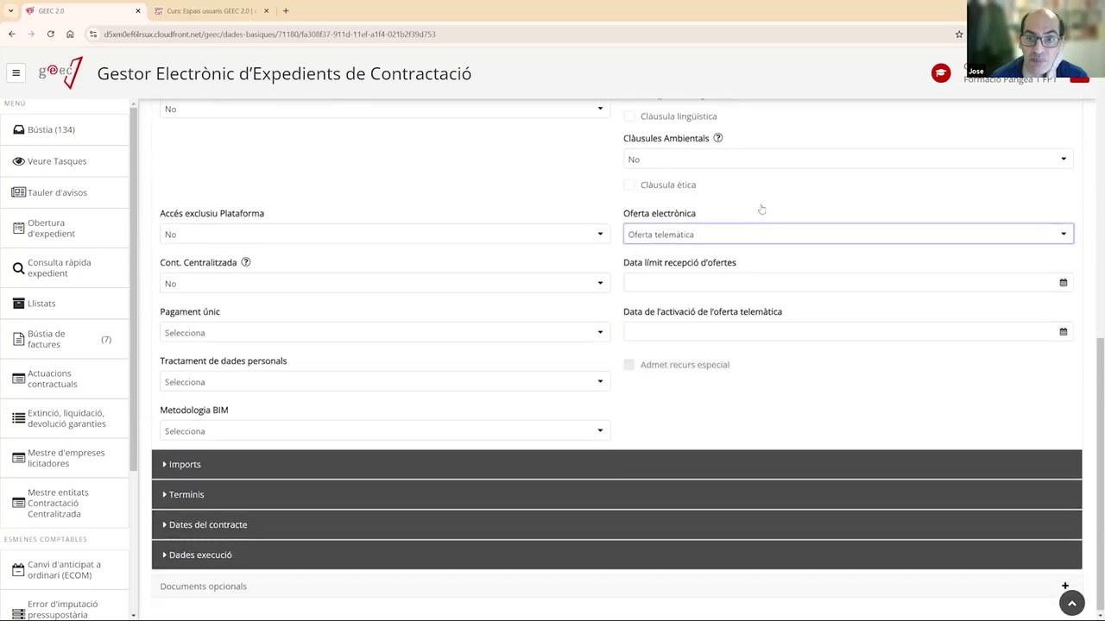
pyautogui.scroll(5, 759, 206)
pyautogui.scroll(-3, 758, 216)
pyautogui.scroll(-3, 758, 216)
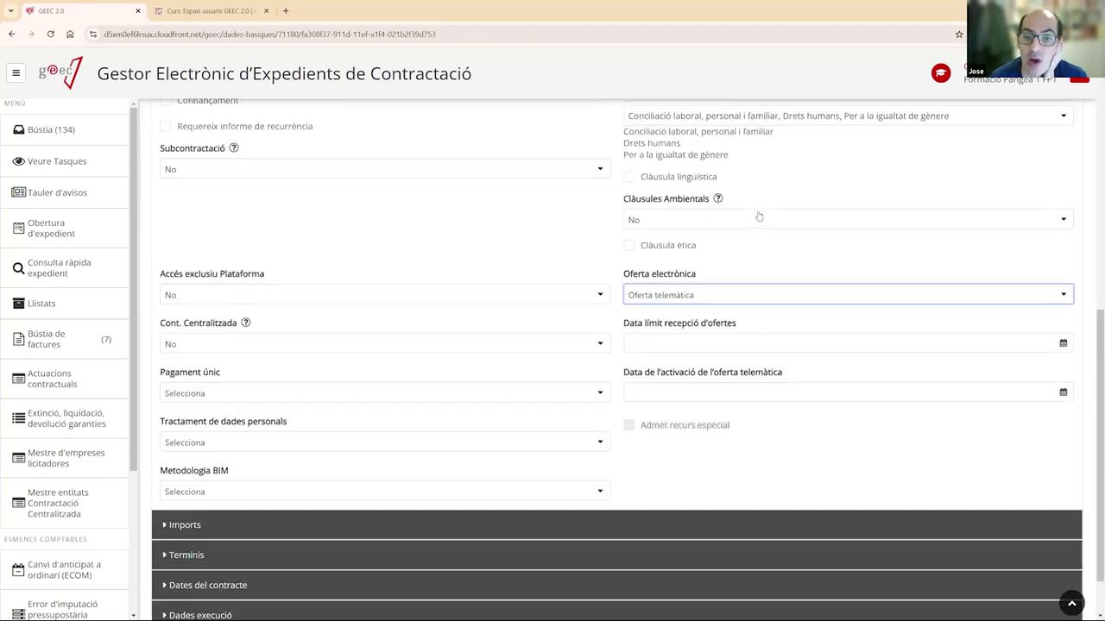
pyautogui.scroll(5, 758, 212)
pyautogui.scroll(-2, 758, 212)
pyautogui.scroll(-3, 757, 220)
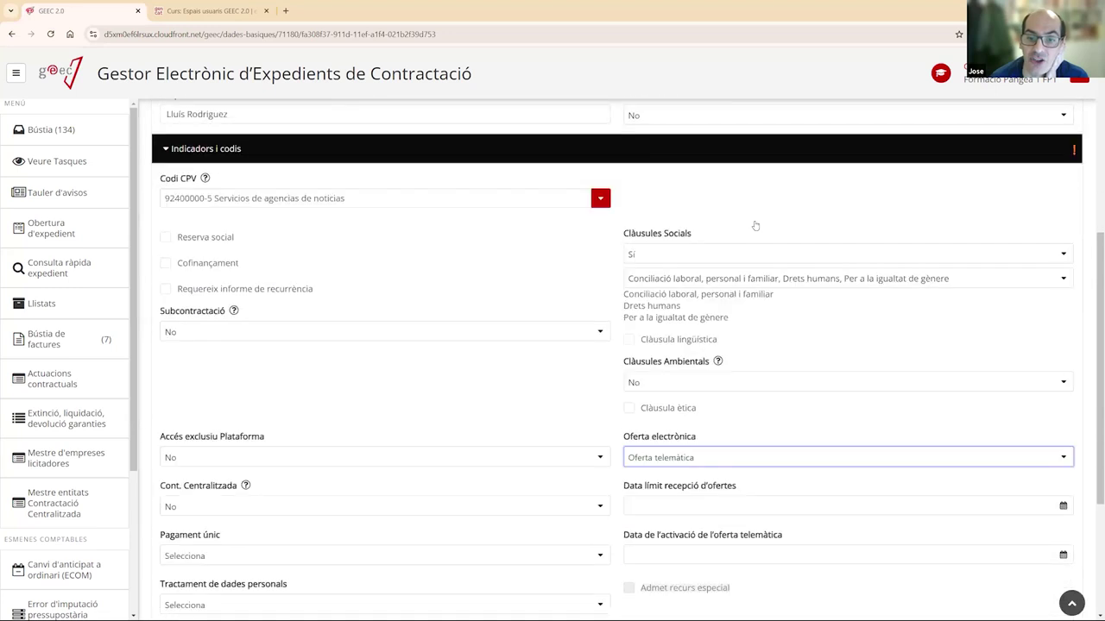
pyautogui.scroll(5, 768, 221)
pyautogui.scroll(-3, 760, 233)
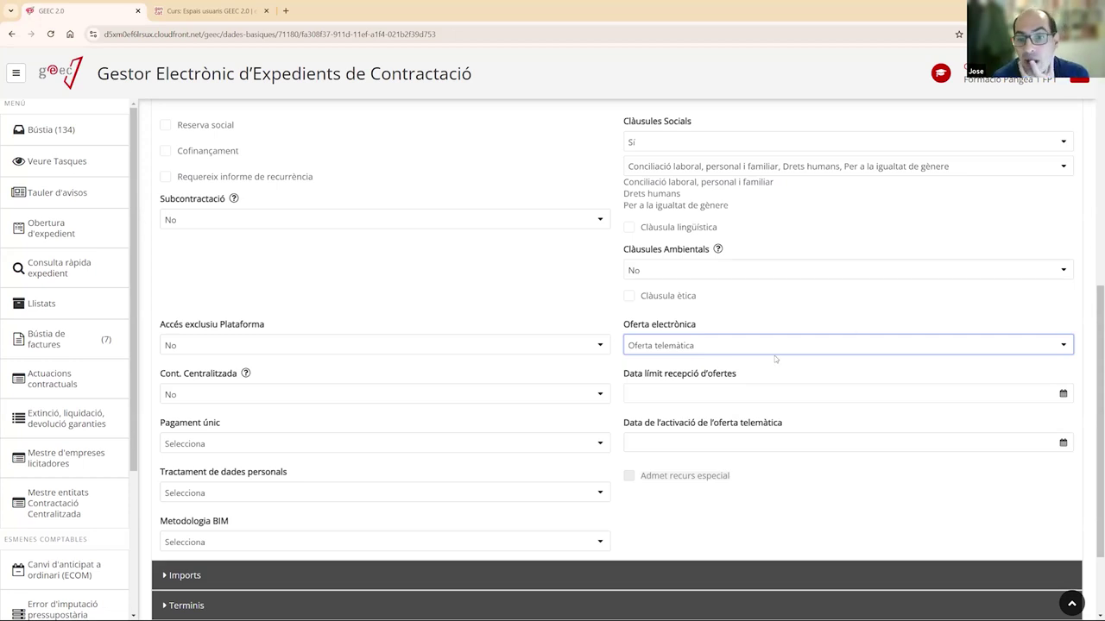
# Set Data límit recepció d'ofertes to 31/10/2024 11:19.
pyautogui.click(675, 390)
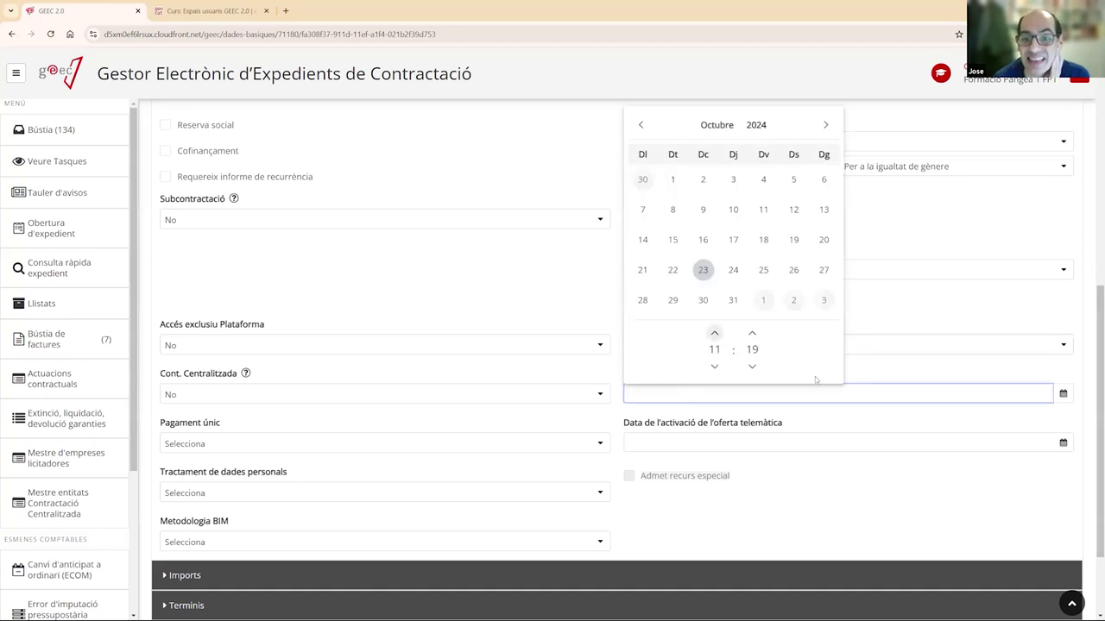
pyautogui.click(930, 367)
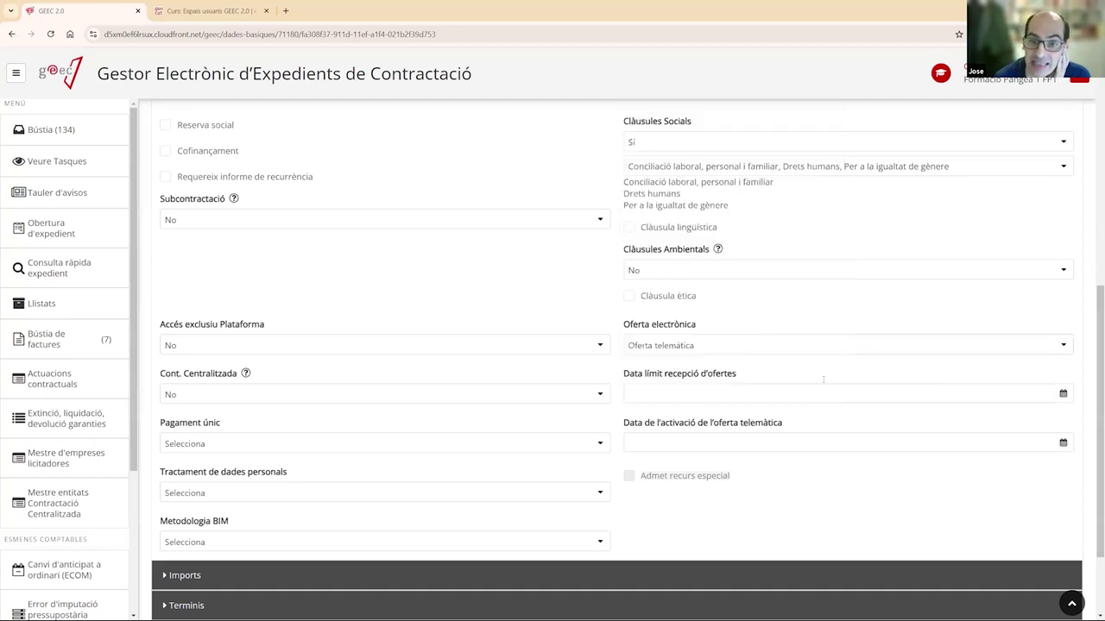
pyautogui.click(727, 394)
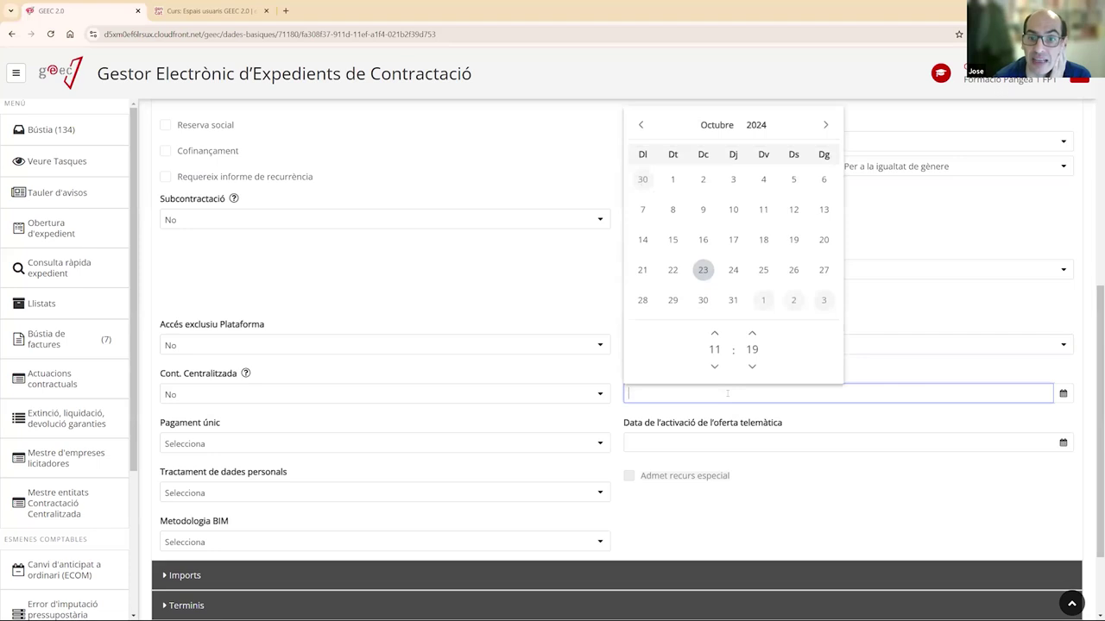
pyautogui.click(733, 300)
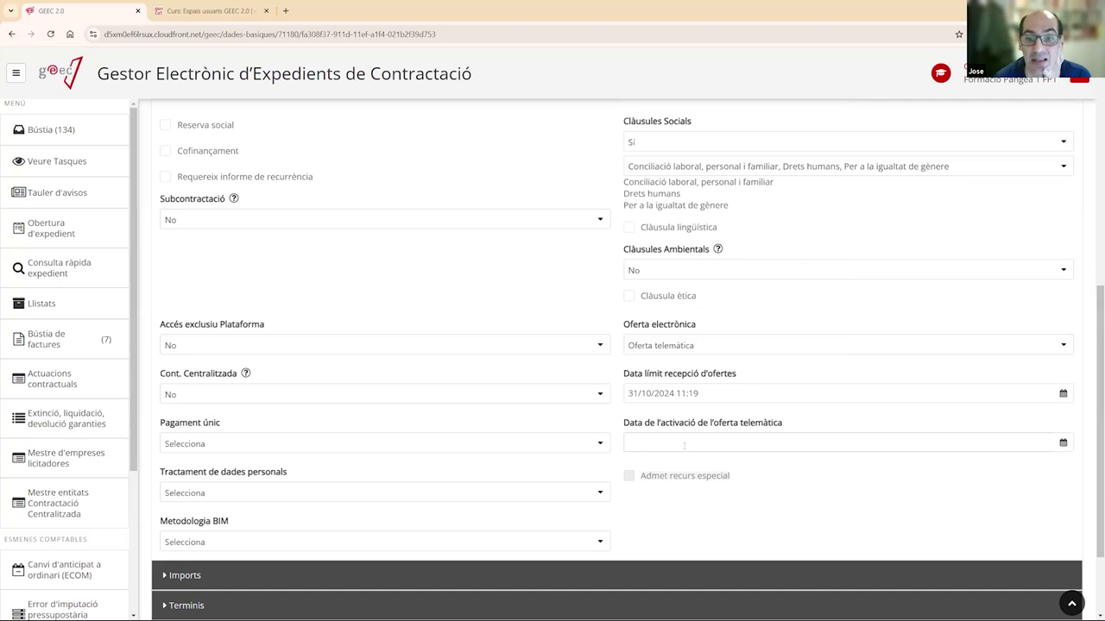
# Set Data de l'activació to 23/10/2024 11:19, then switch to the user-guide slide.
pyautogui.click(683, 446)
pyautogui.click(905, 418)
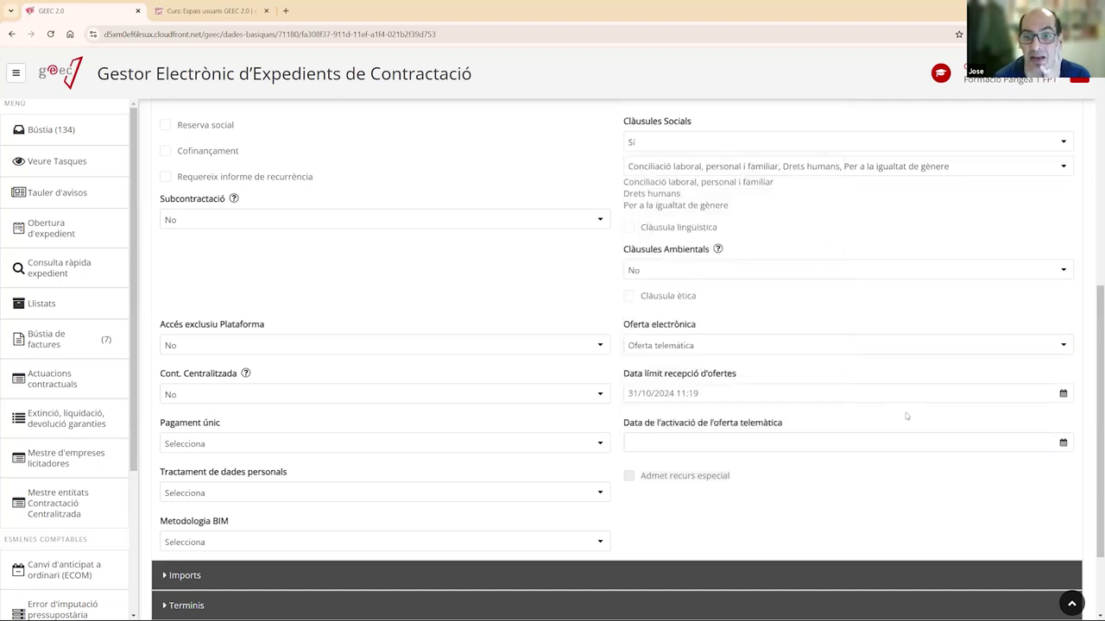
pyautogui.click(664, 444)
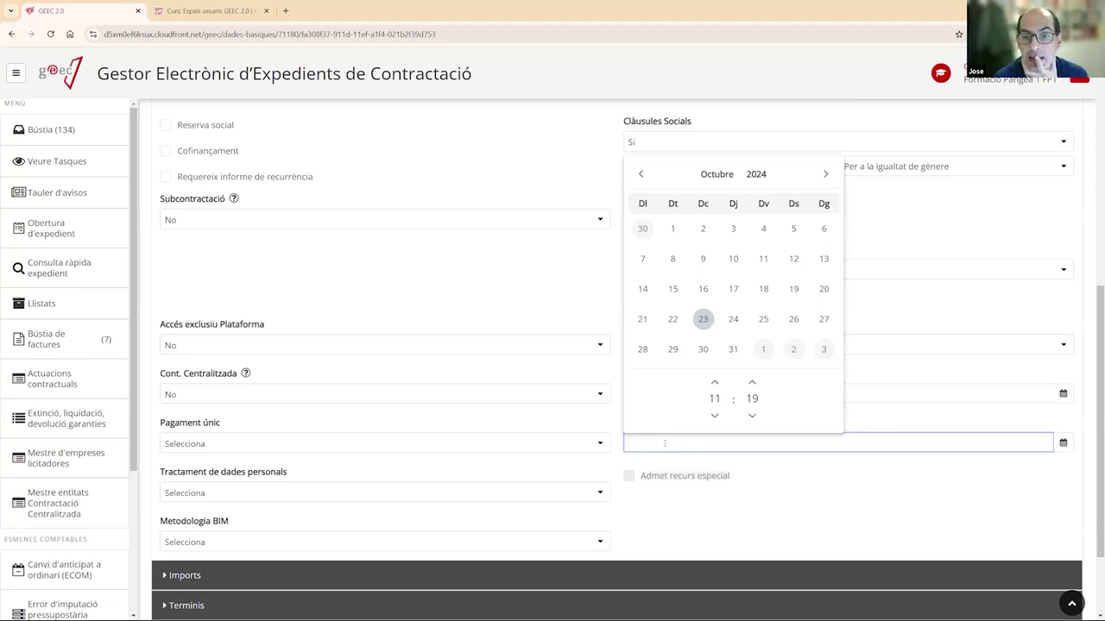
pyautogui.click(703, 319)
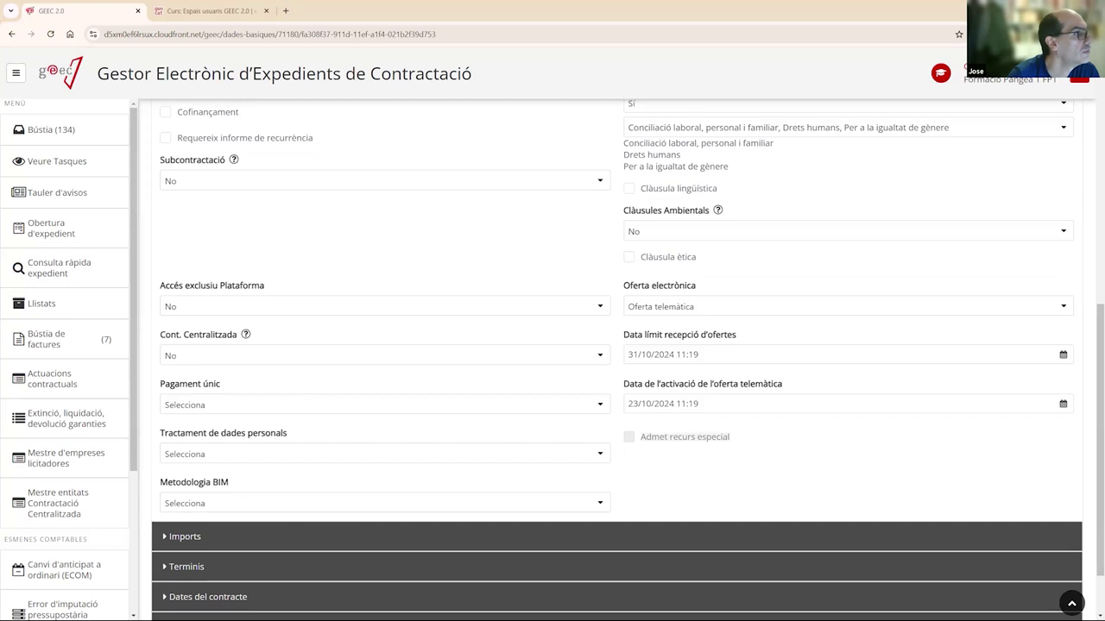
pyautogui.hotkey('alt', 'Tab')
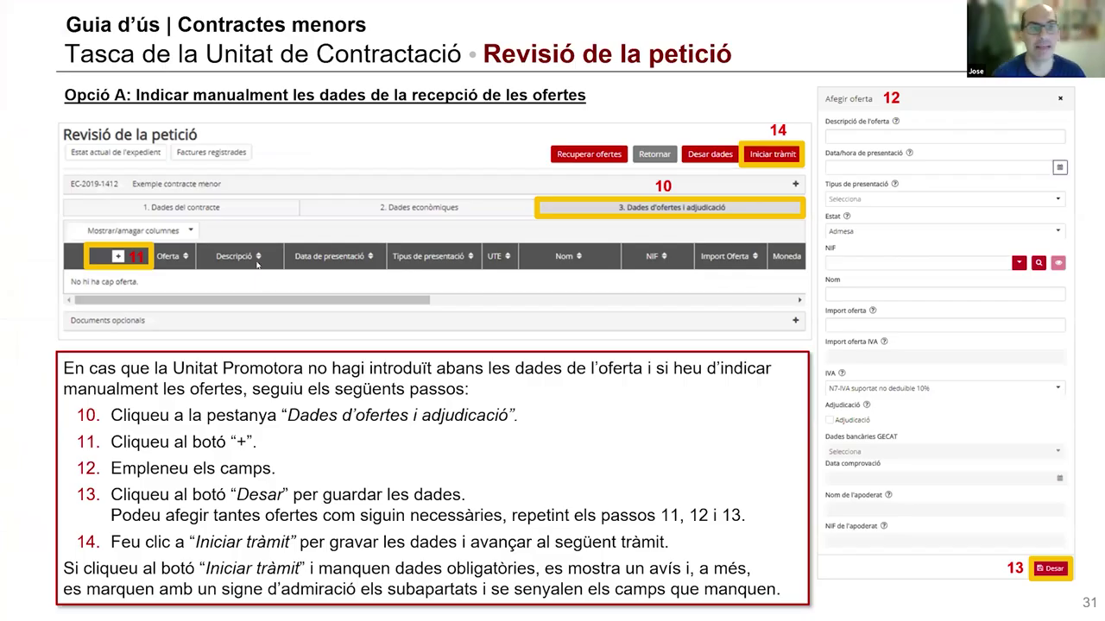
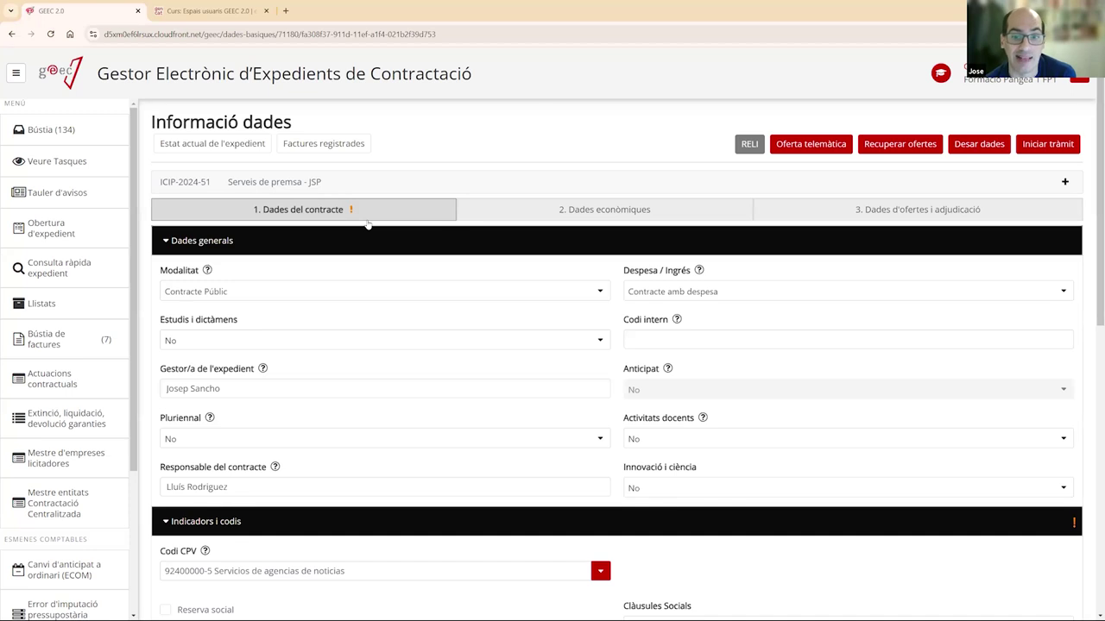
# In Indicadors i codis, set Tractament de dades personals to No and Metodologia BIM to No.
pyautogui.scroll(-4, 367, 223)
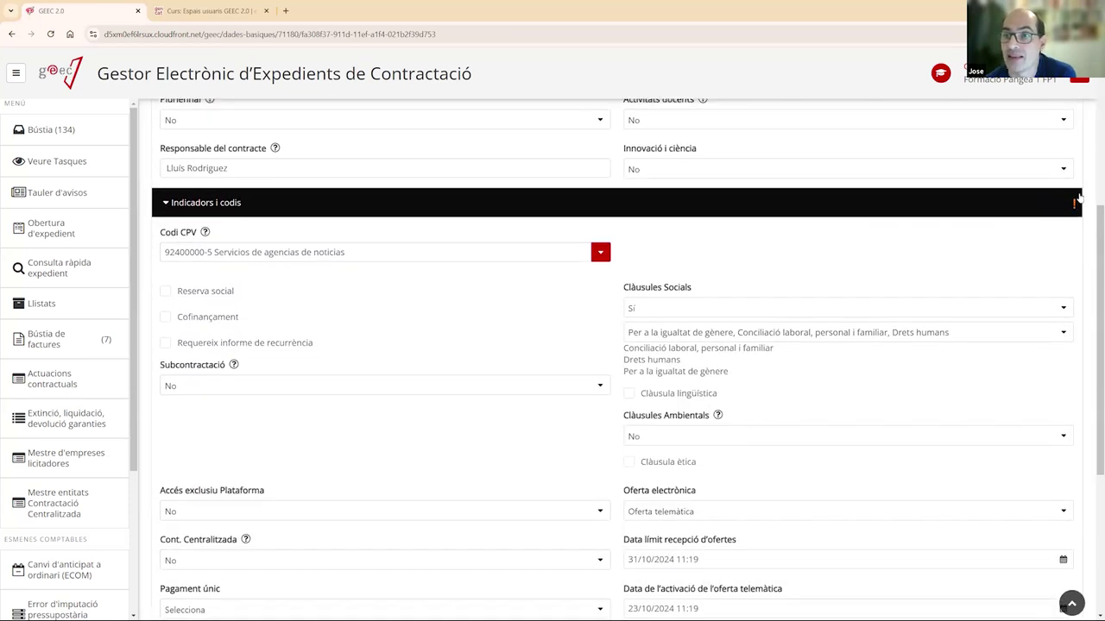
pyautogui.click(197, 209)
pyautogui.click(239, 434)
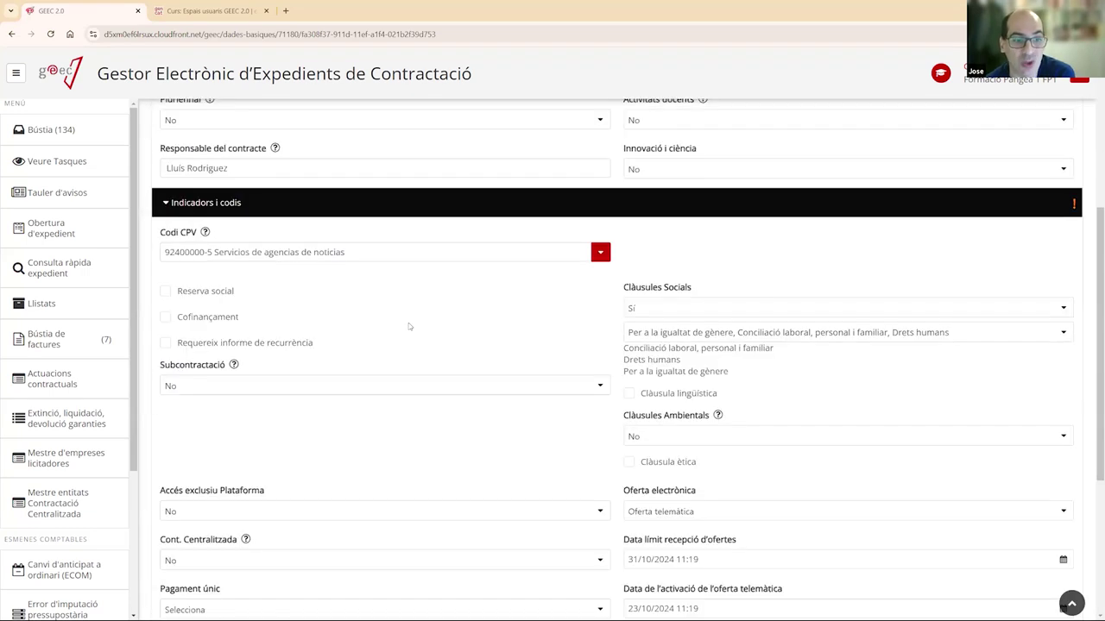
pyautogui.scroll(-3, 415, 308)
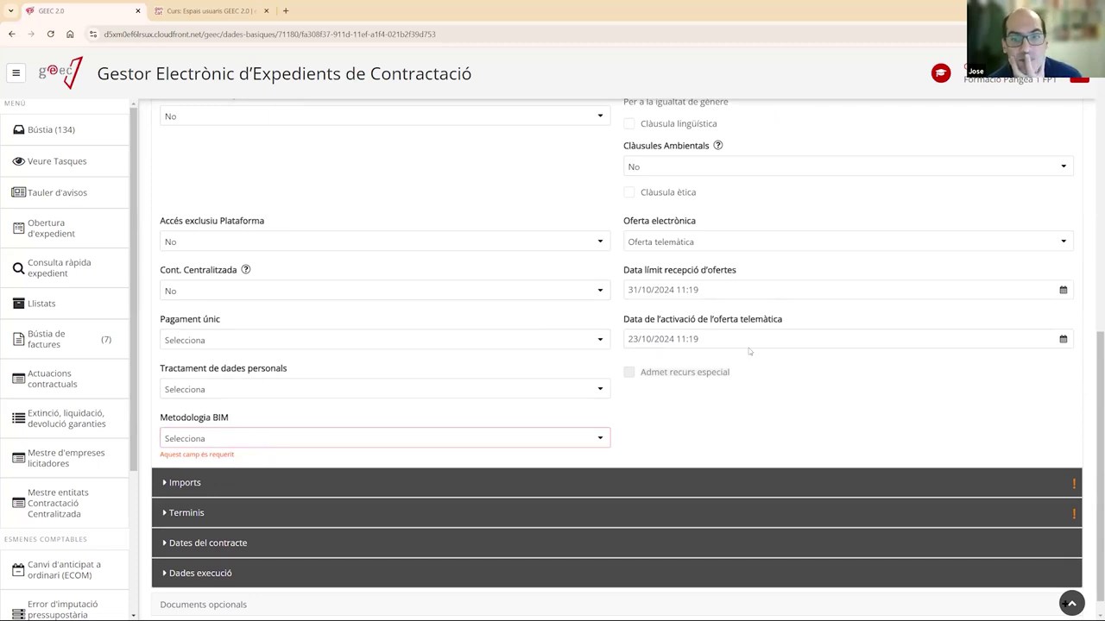
pyautogui.click(200, 392)
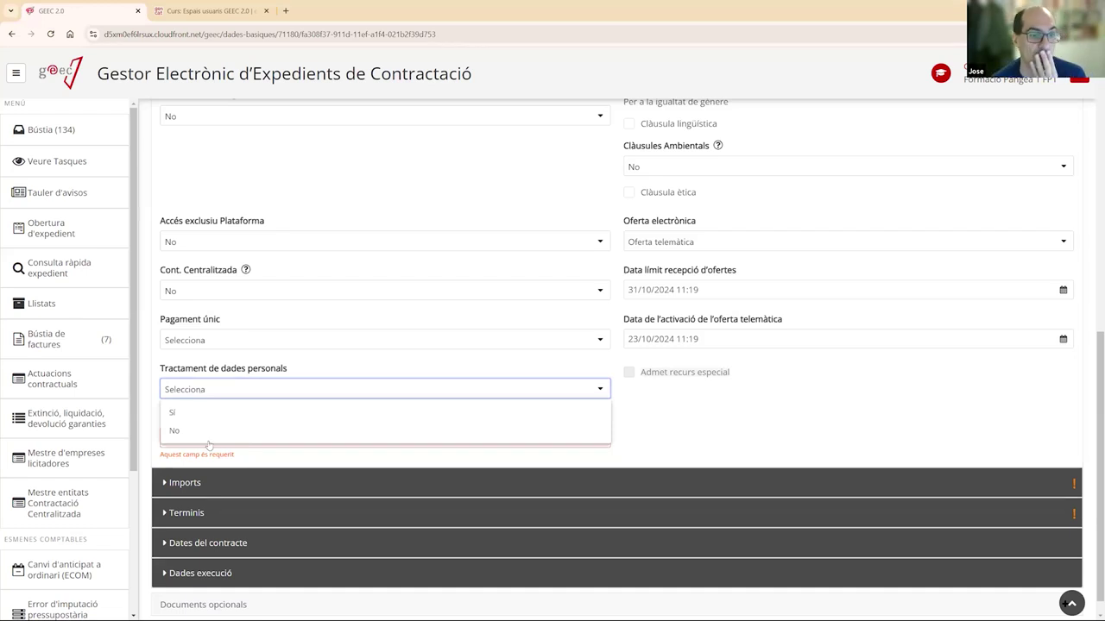
pyautogui.click(207, 431)
pyautogui.click(257, 438)
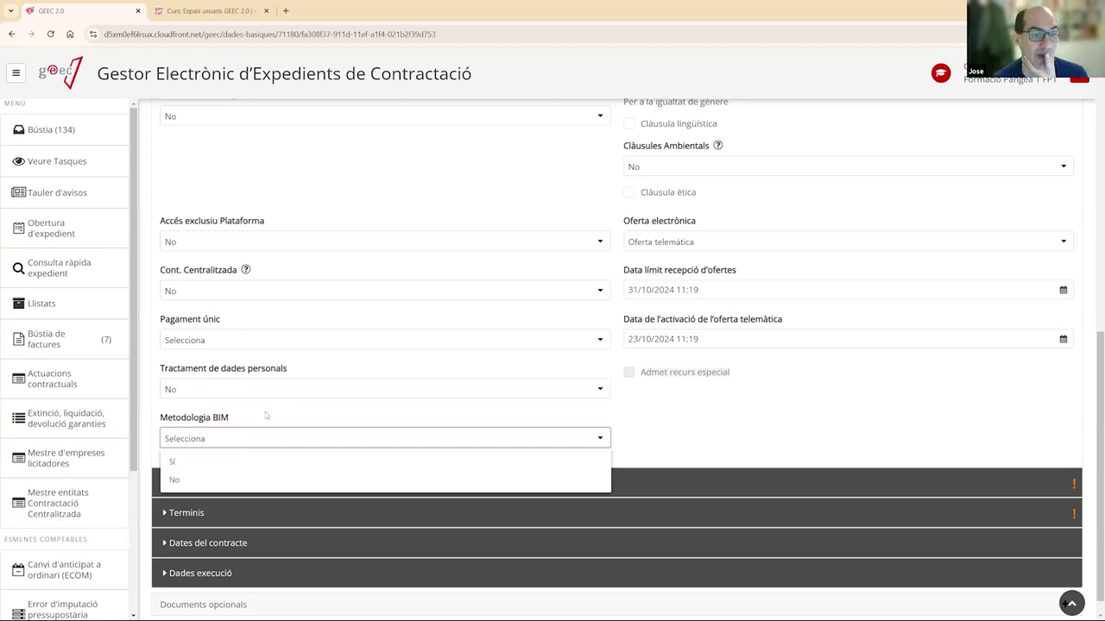
pyautogui.click(215, 481)
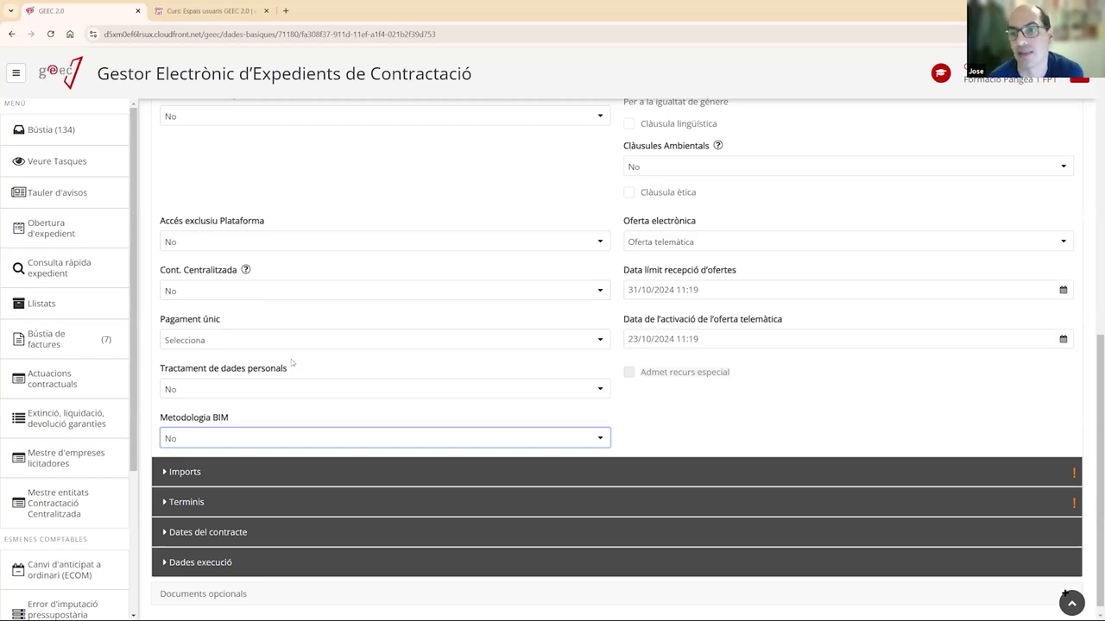
# Expand the Imports section of the expedient form.
pyautogui.click(173, 460)
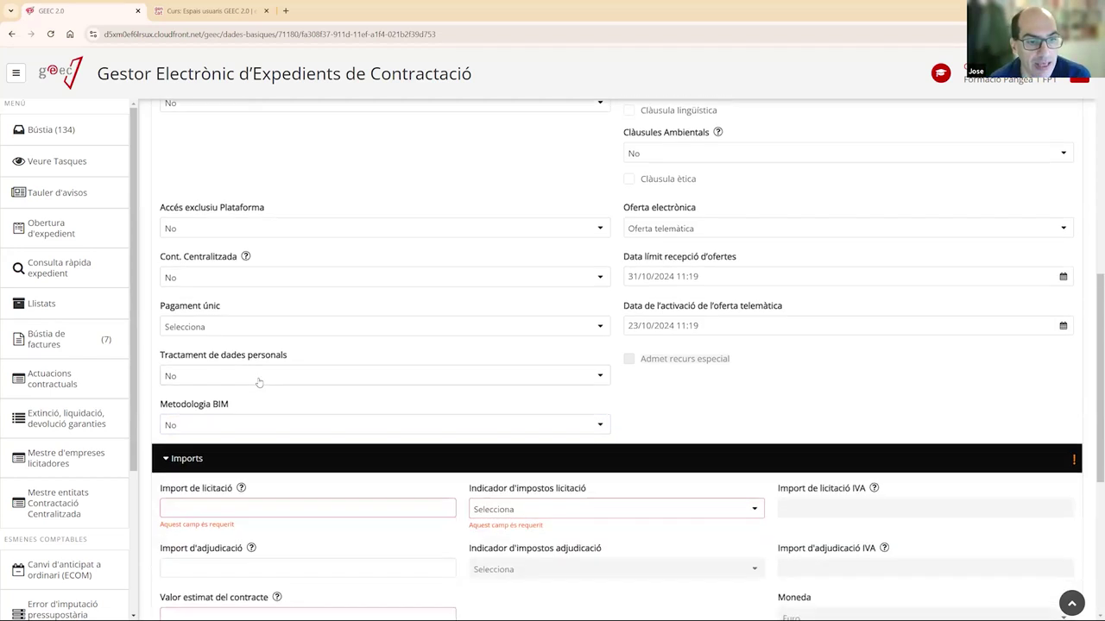
pyautogui.scroll(-3, 259, 383)
pyautogui.scroll(1, 259, 383)
pyautogui.scroll(2, 259, 382)
pyautogui.scroll(-2, 259, 382)
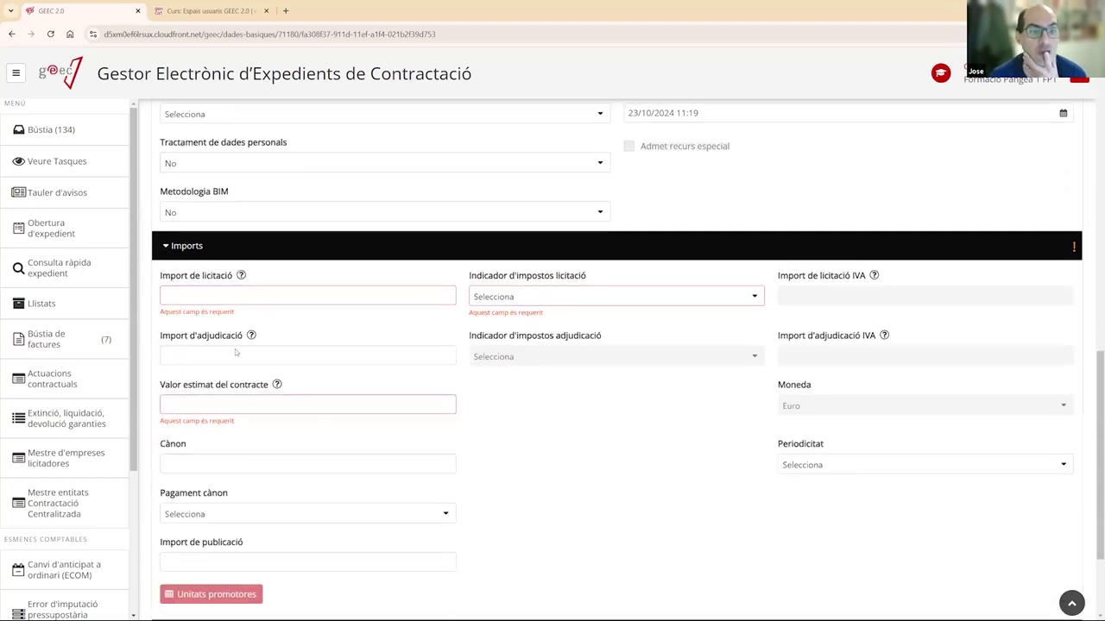
pyautogui.scroll(-2, 380, 368)
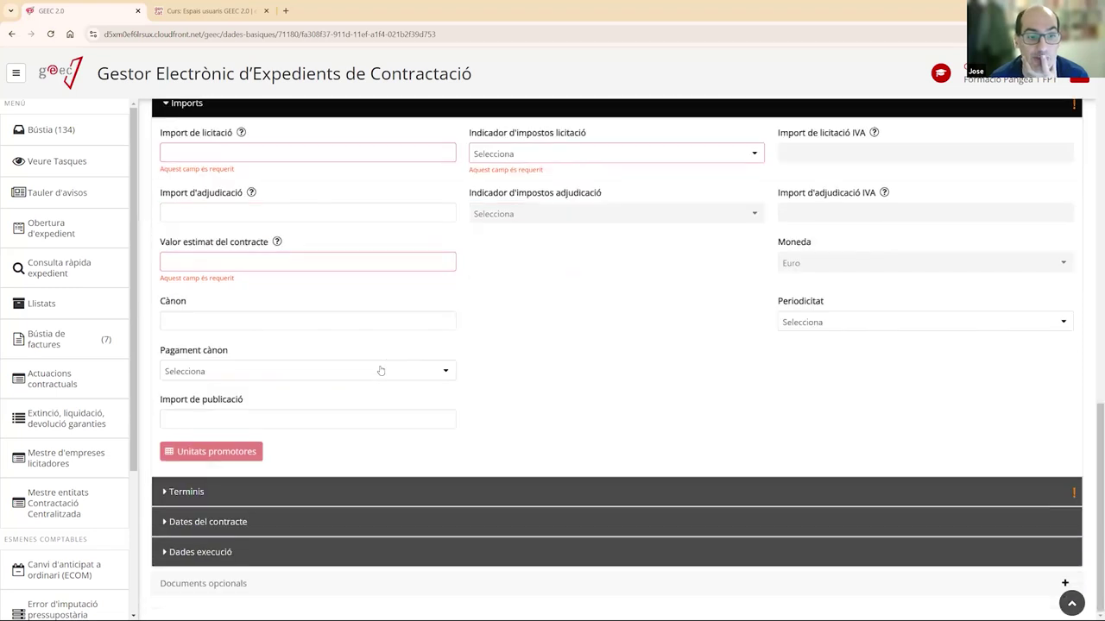
pyautogui.scroll(9, 380, 370)
pyautogui.scroll(-9, 466, 360)
pyautogui.scroll(2, 382, 352)
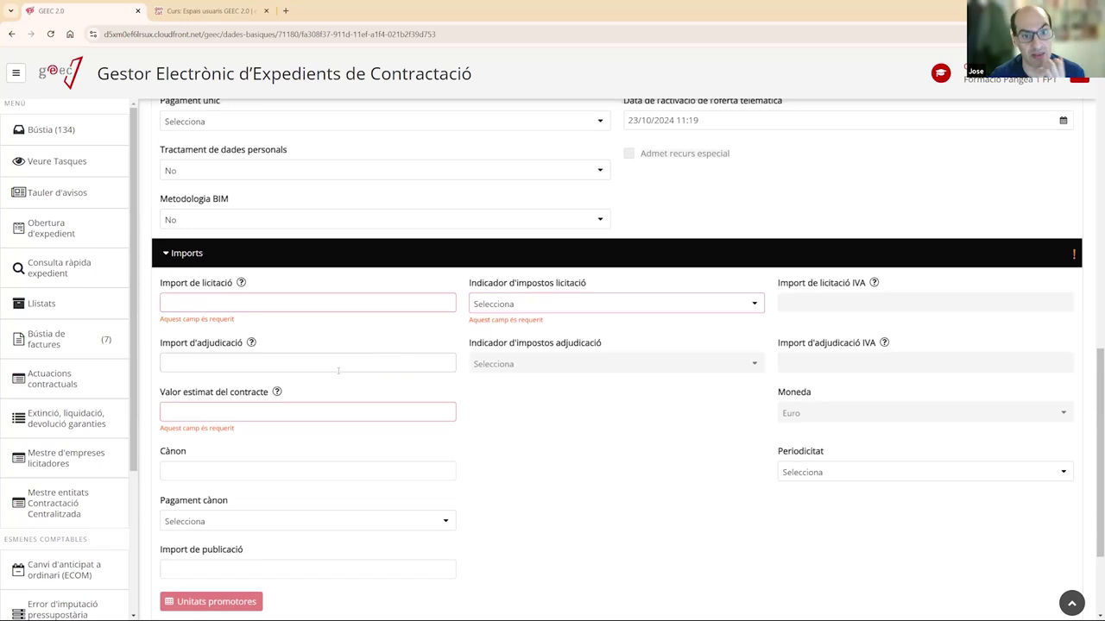
# Enter 100.000 as the Import de licitació, making the estimated value 100.000,00.
pyautogui.click(224, 298)
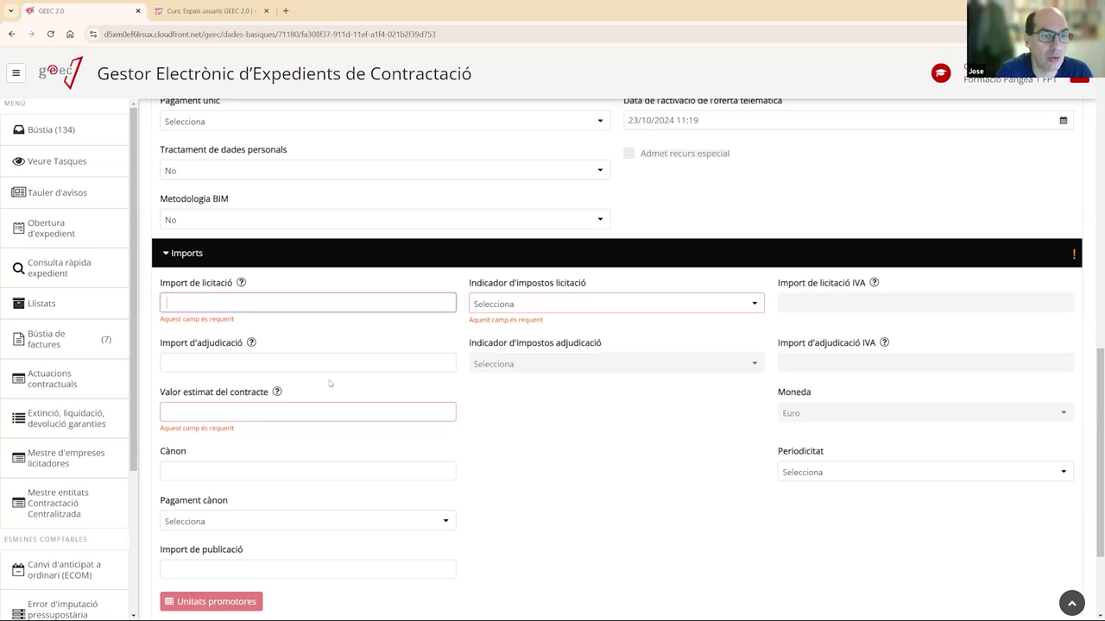
pyautogui.write('90')
pyautogui.press('BackSpace')
pyautogui.press('BackSpace')
pyautogui.write('1')
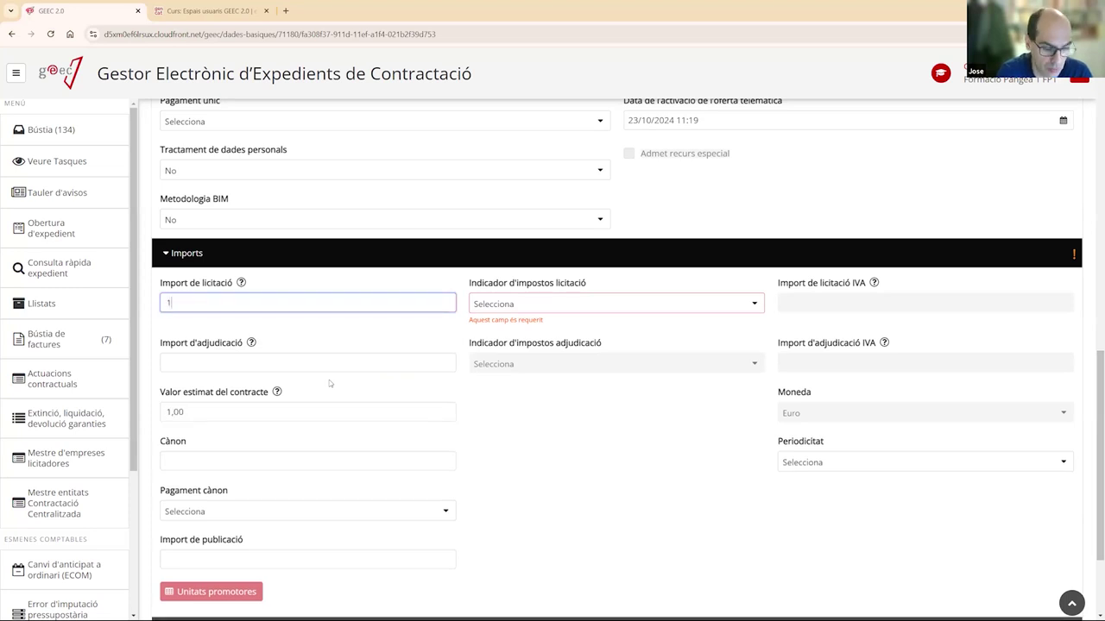
pyautogui.write('00.000')
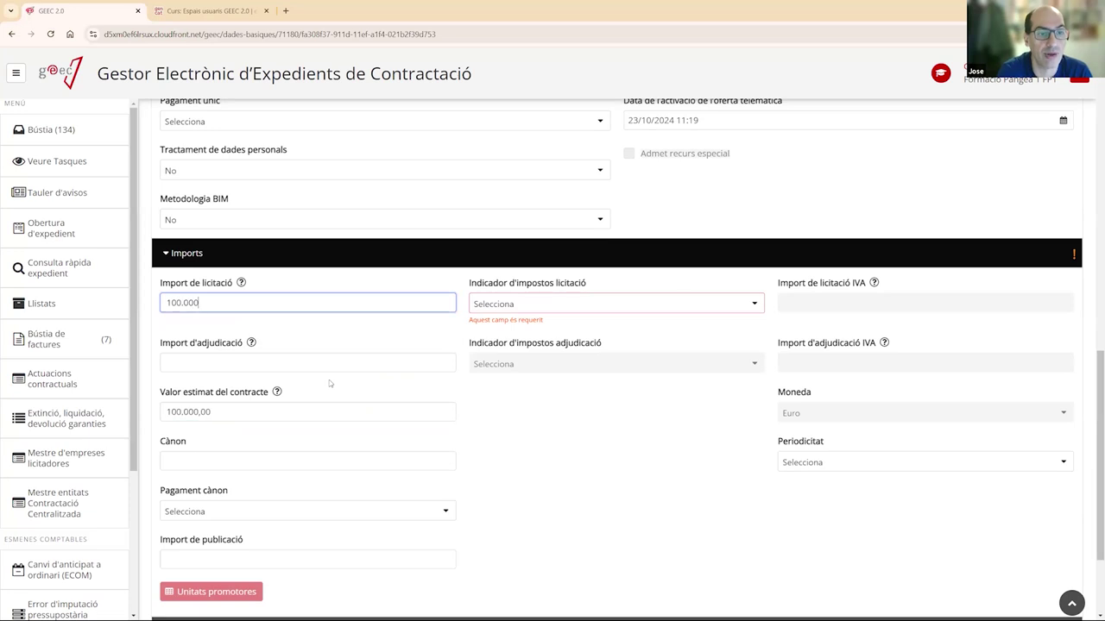
pyautogui.click(657, 313)
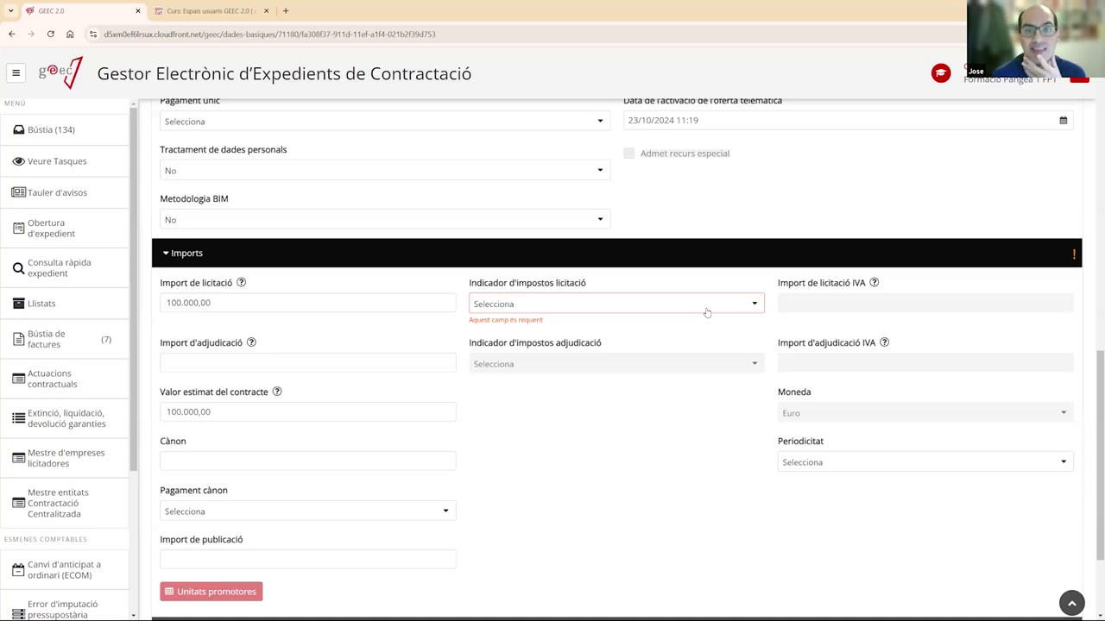
# Select N8-IVA suportat no deduible 21% as the tender tax indicator, yielding 121.000,00 with VAT.
pyautogui.click(655, 302)
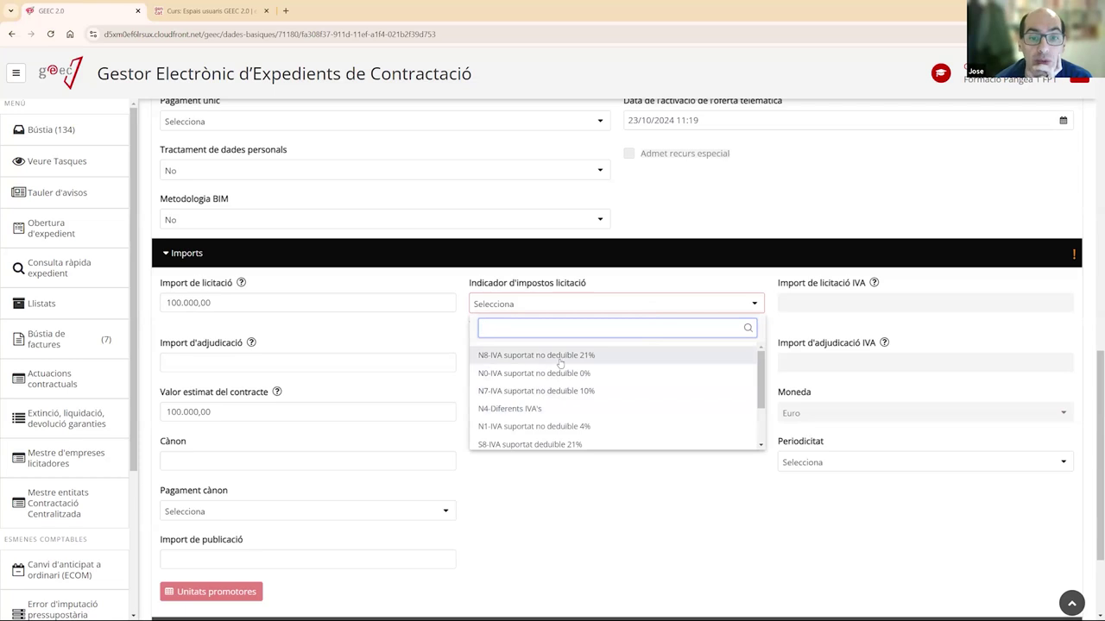
pyautogui.scroll(-2, 560, 393)
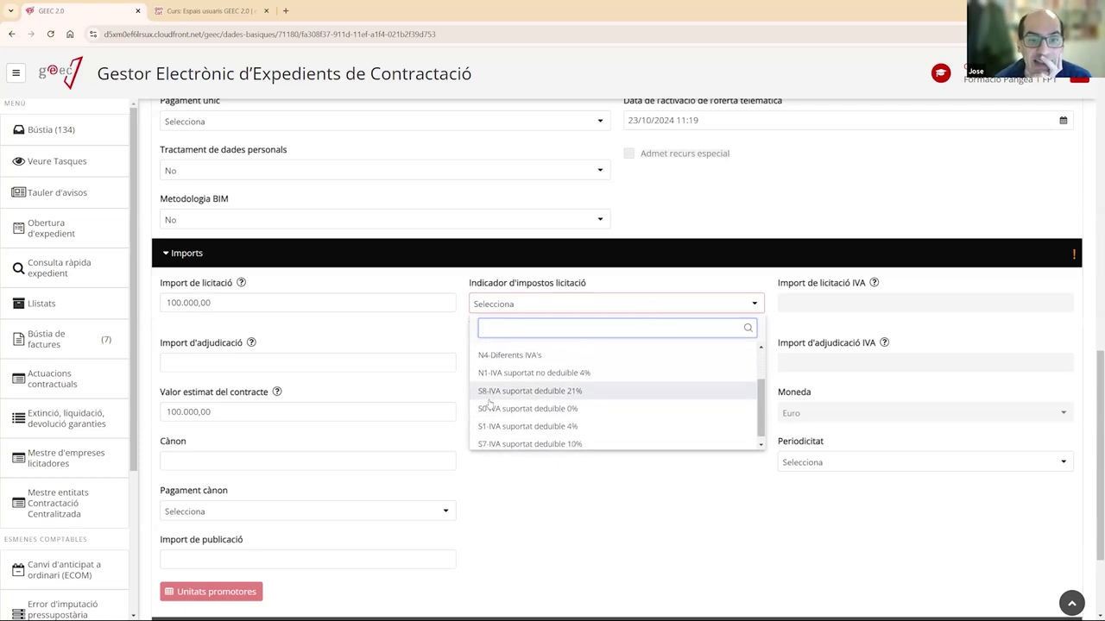
pyautogui.scroll(-1, 489, 403)
pyautogui.scroll(3, 489, 402)
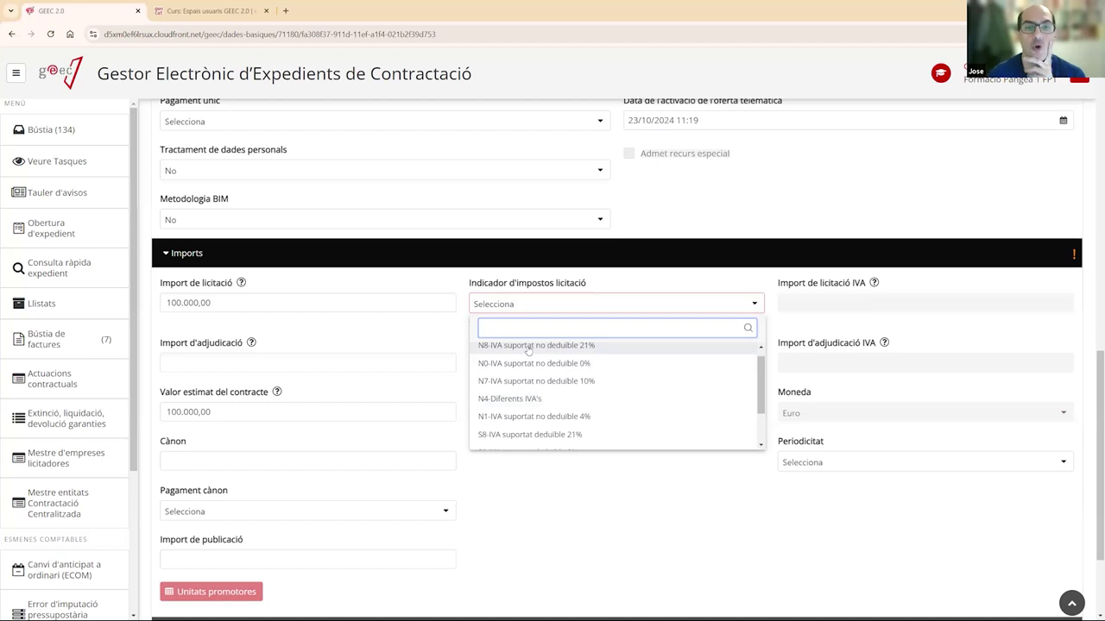
pyautogui.click(529, 346)
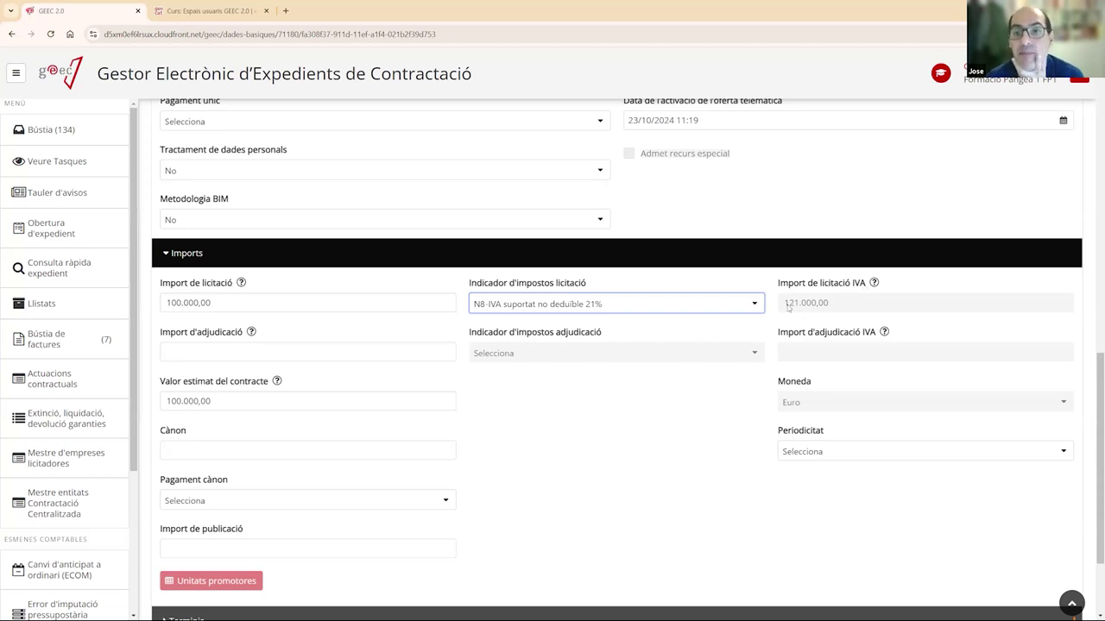
pyautogui.moveTo(788, 307); pyautogui.dragTo(838, 304)
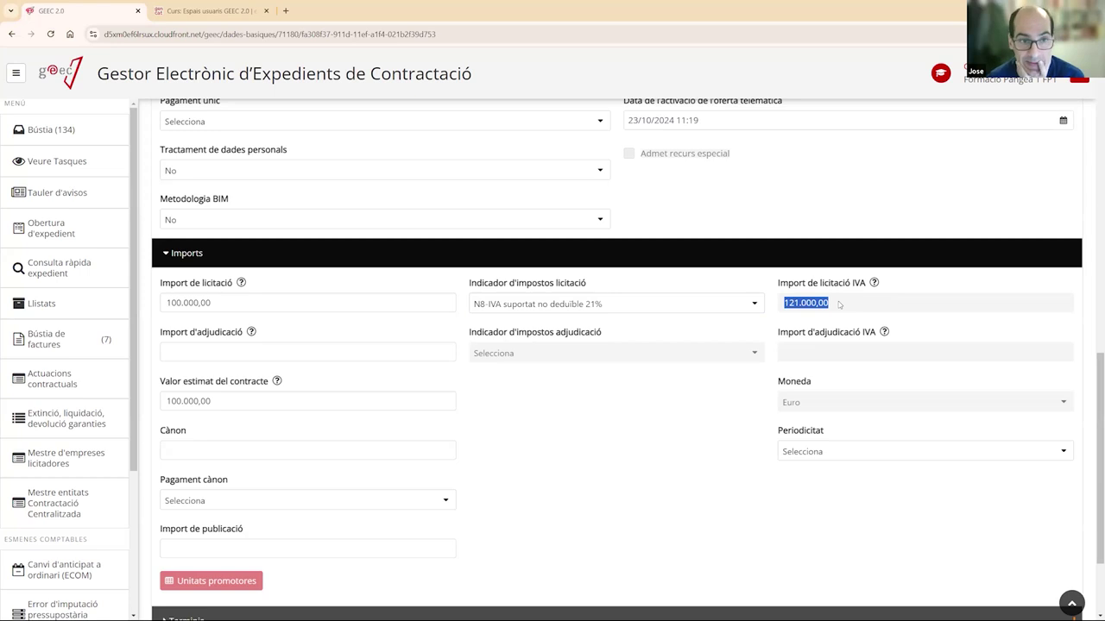
# Try the S0 deductible 0% indicator, then switch back to N8 non-deductible 21%.
pyautogui.click(572, 303)
pyautogui.scroll(-3, 557, 373)
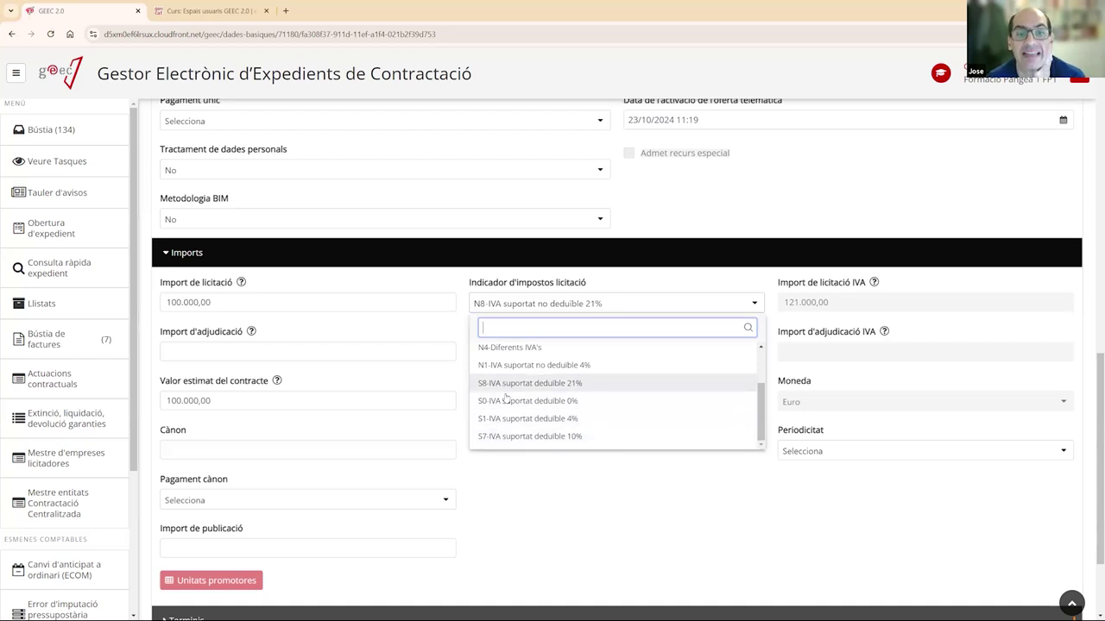
pyautogui.click(506, 400)
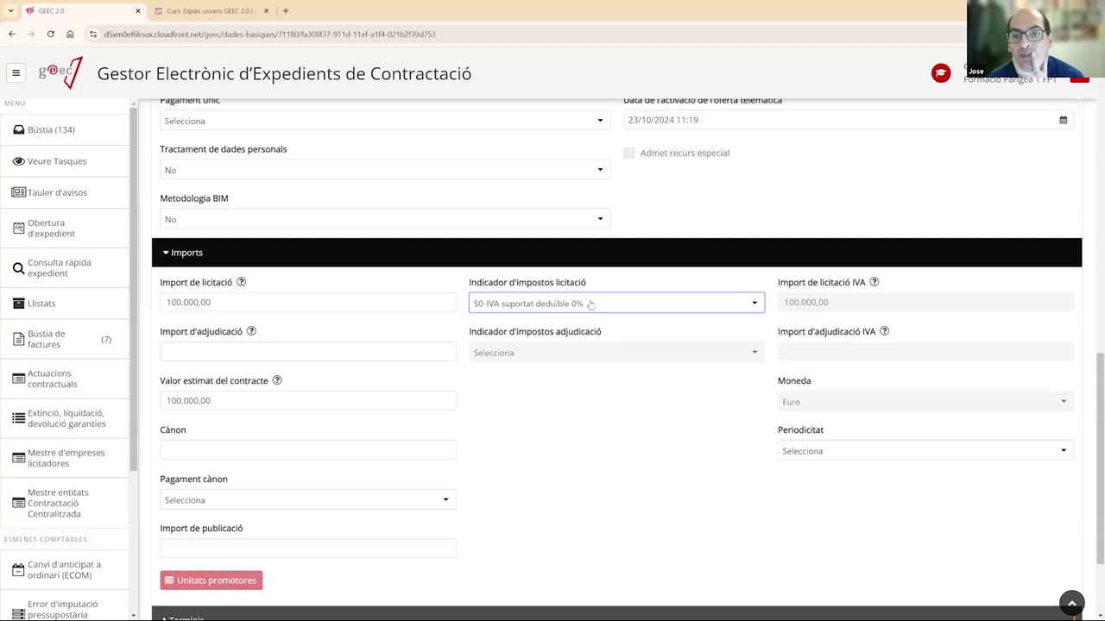
pyautogui.click(591, 306)
pyautogui.scroll(3, 630, 377)
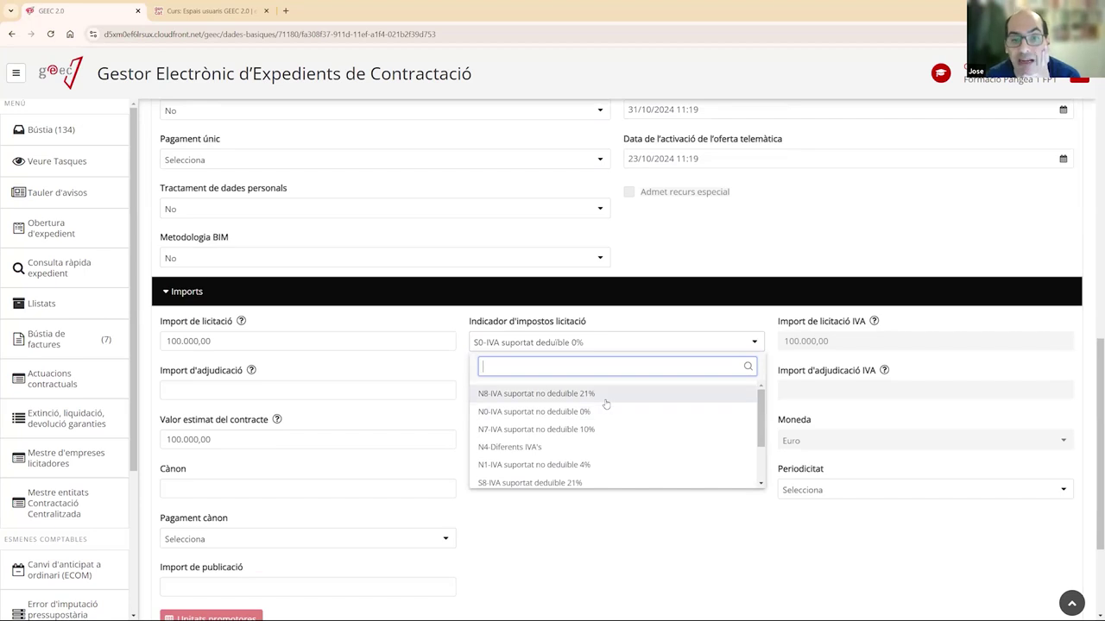
pyautogui.scroll(-4, 595, 414)
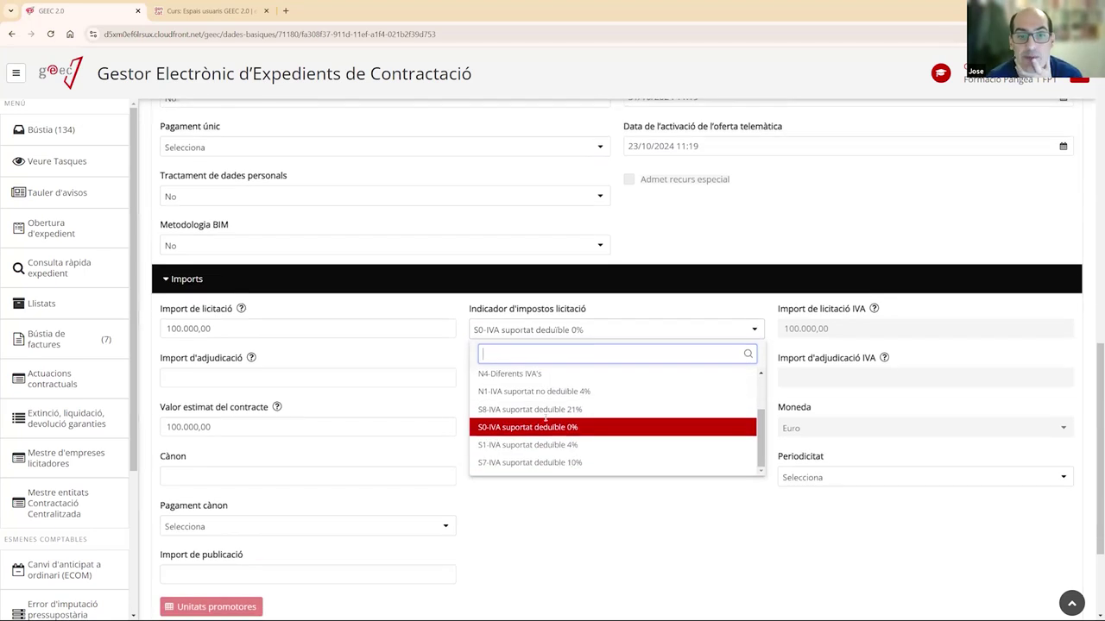
pyautogui.scroll(5, 644, 485)
pyautogui.scroll(-5, 1092, 377)
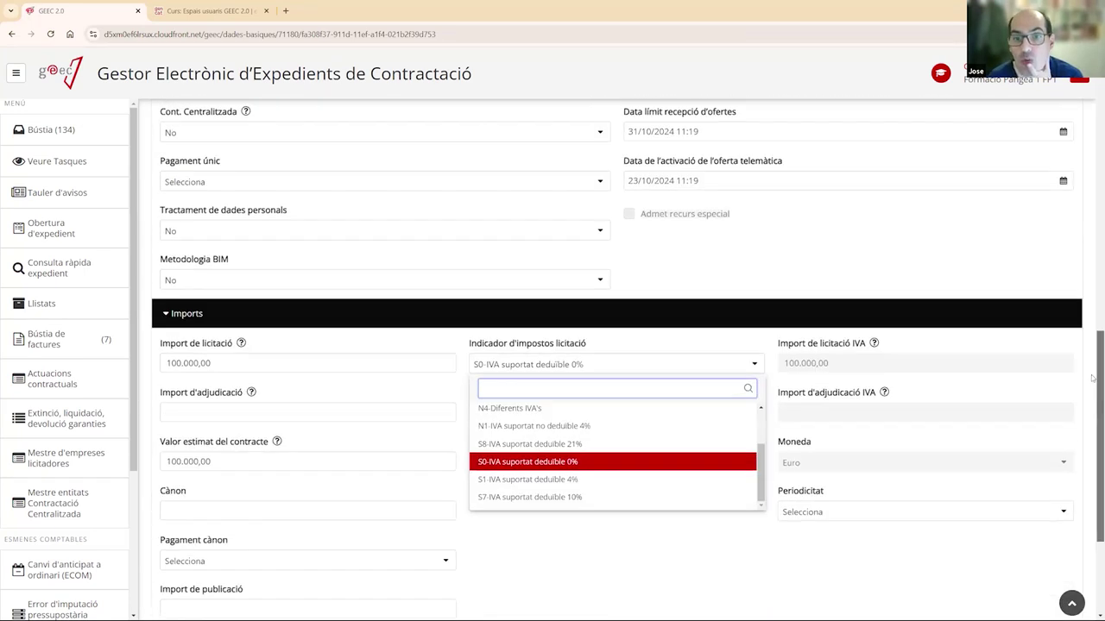
pyautogui.scroll(3, 546, 380)
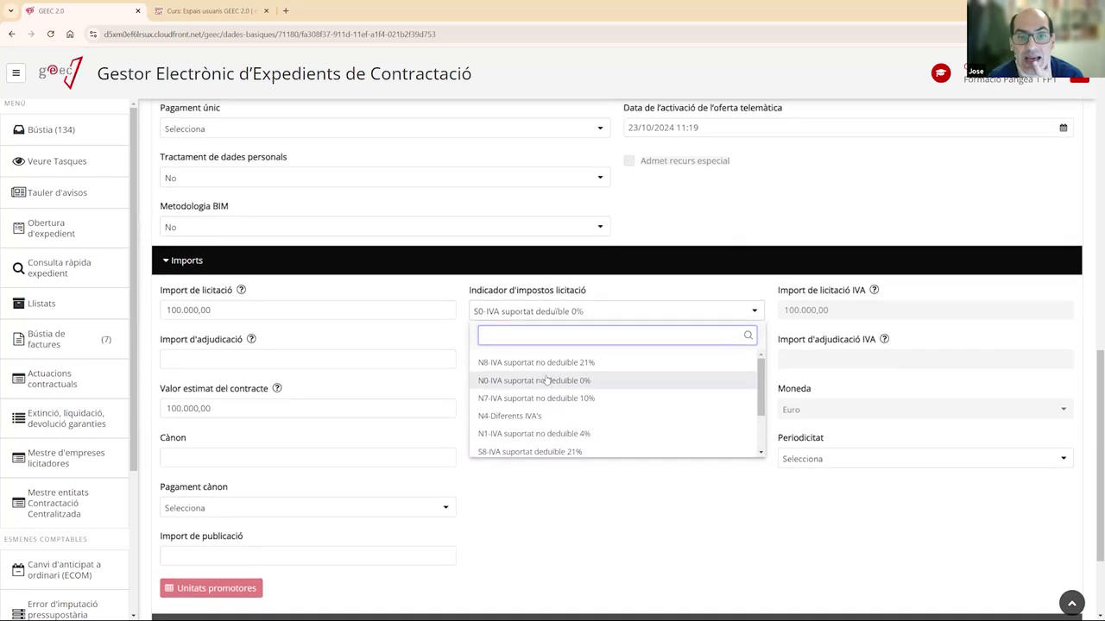
pyautogui.click(551, 367)
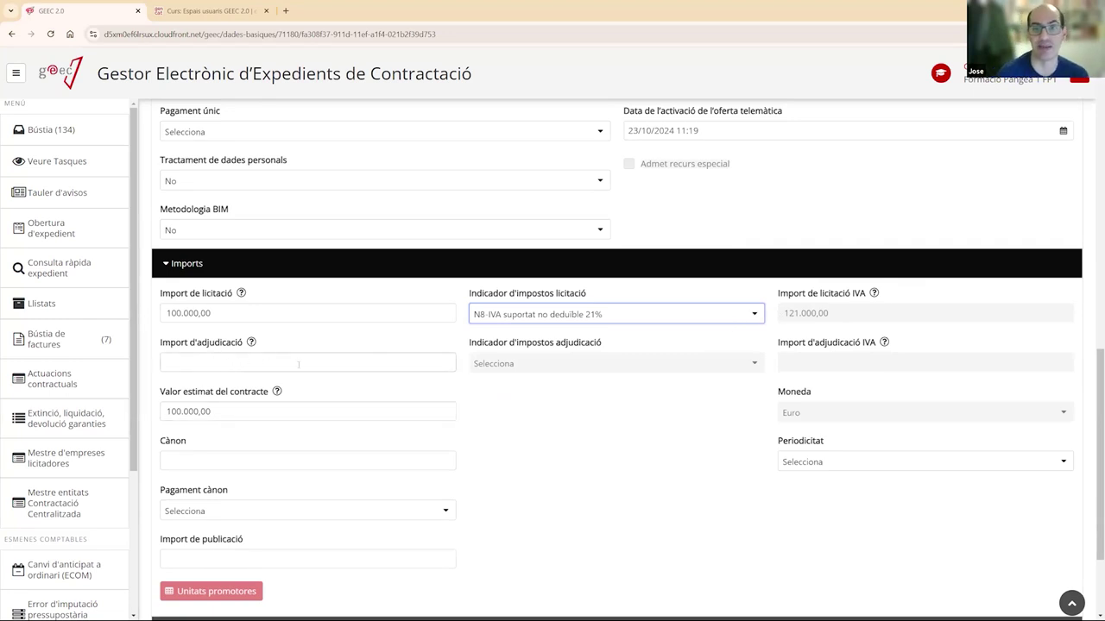
pyautogui.scroll(-1, 279, 404)
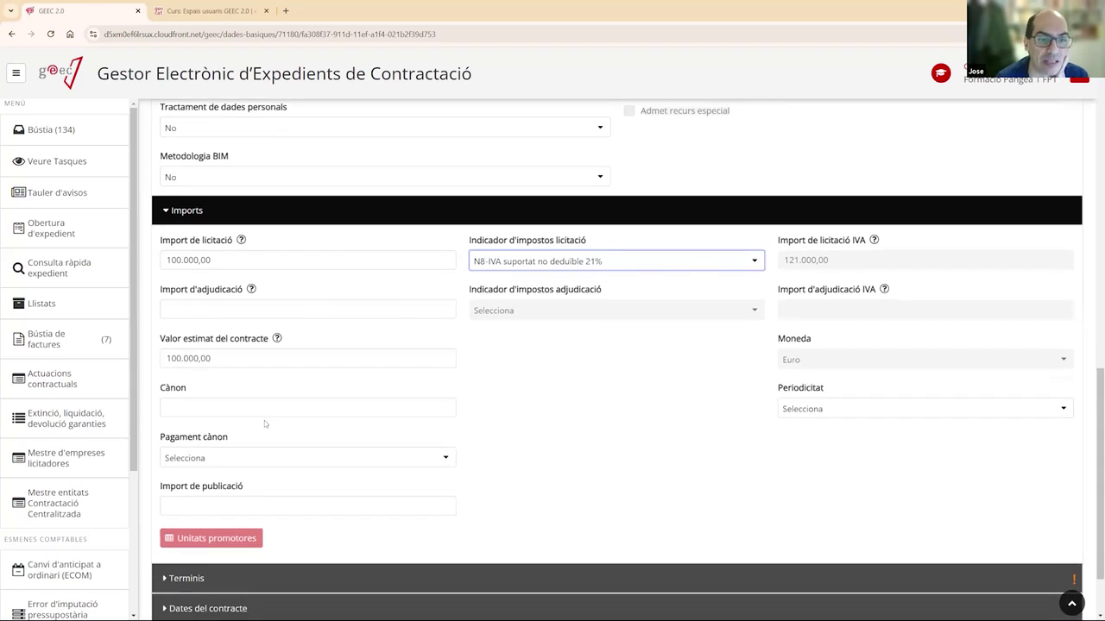
pyautogui.scroll(-1, 264, 421)
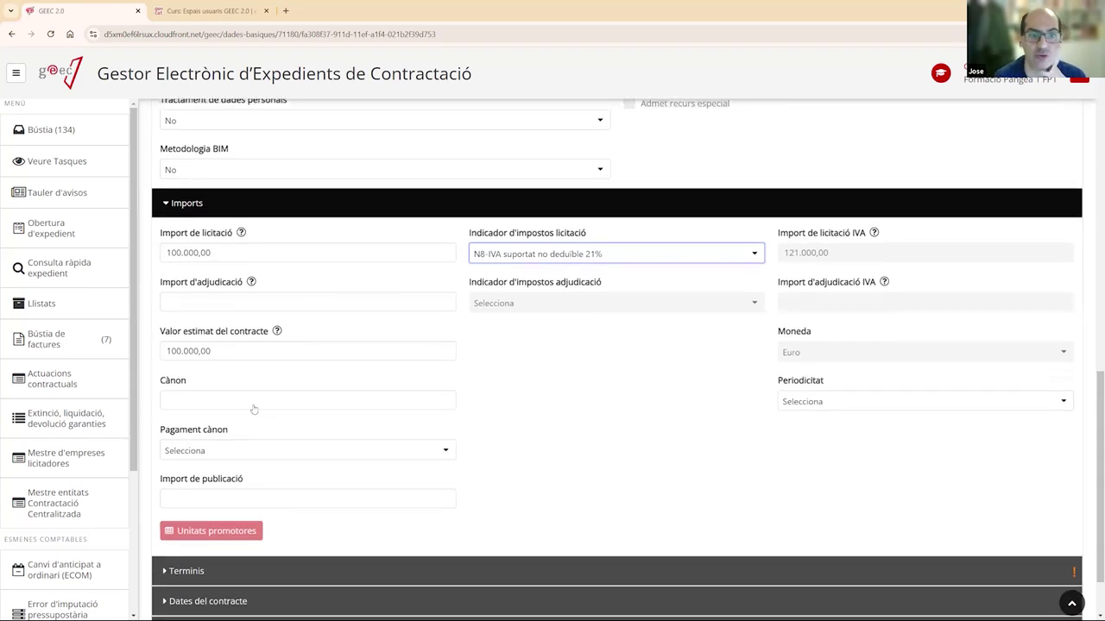
pyautogui.scroll(-1, 230, 415)
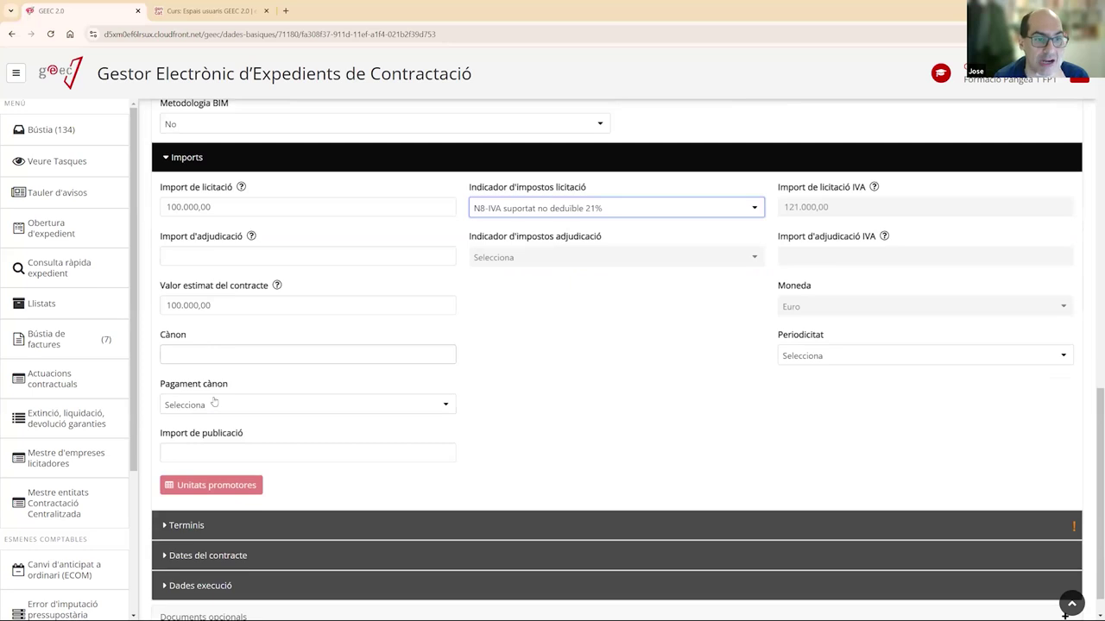
pyautogui.click(223, 407)
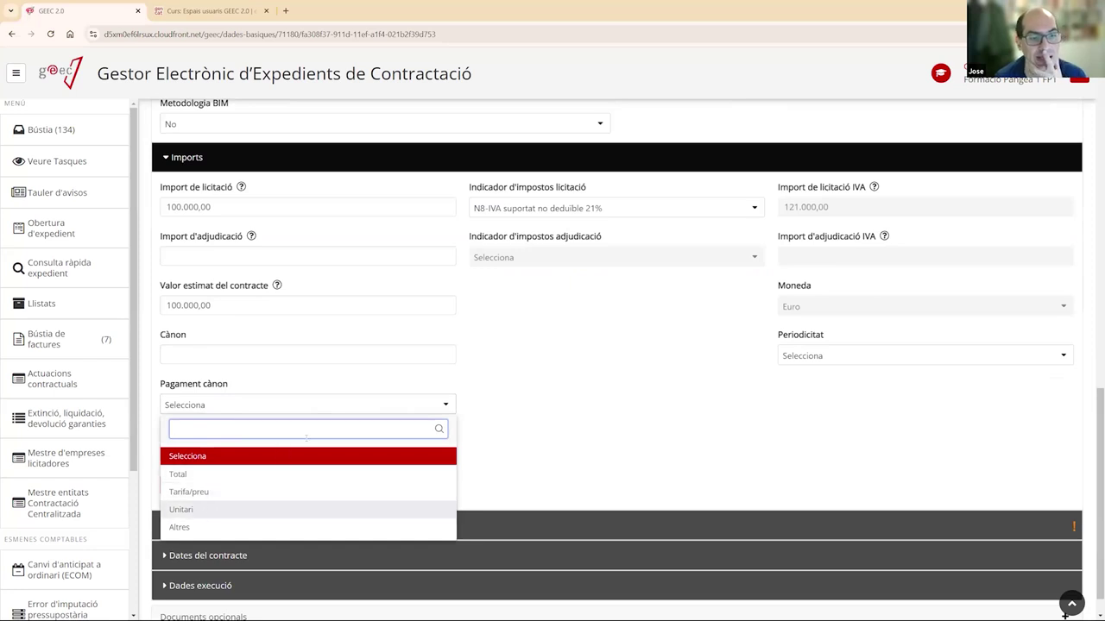
pyautogui.click(485, 415)
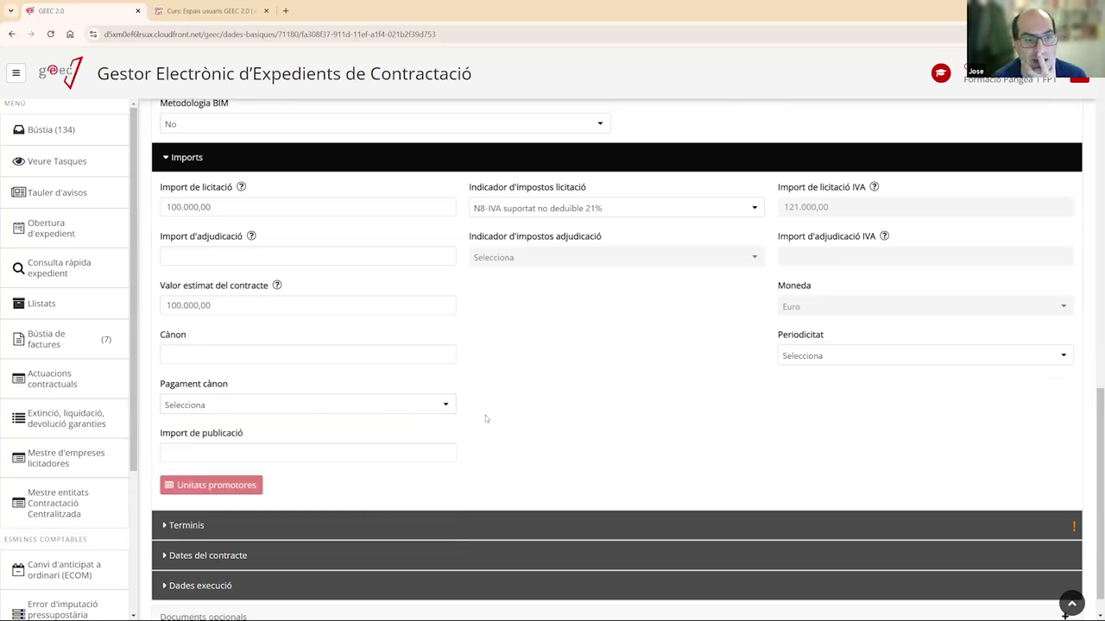
pyautogui.click(215, 453)
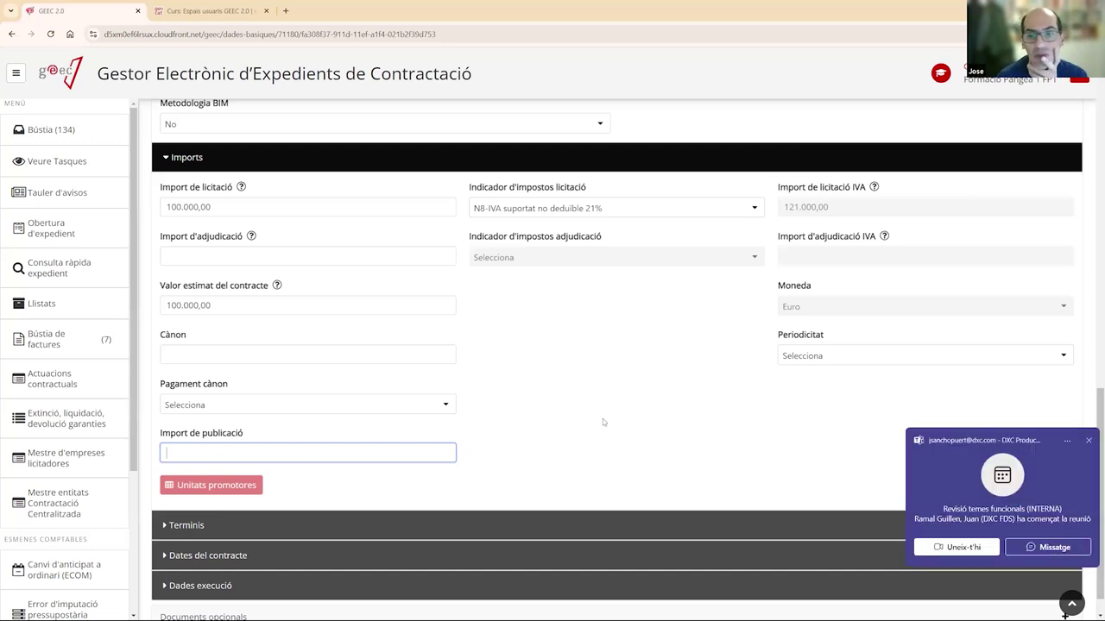
pyautogui.click(1086, 442)
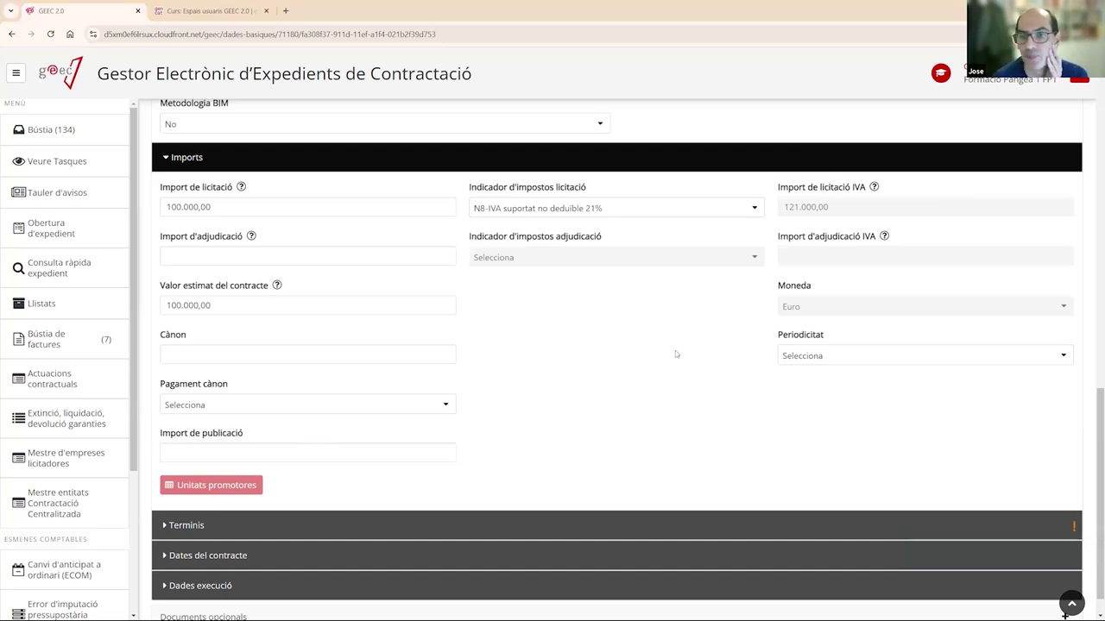
pyautogui.scroll(-1, 302, 384)
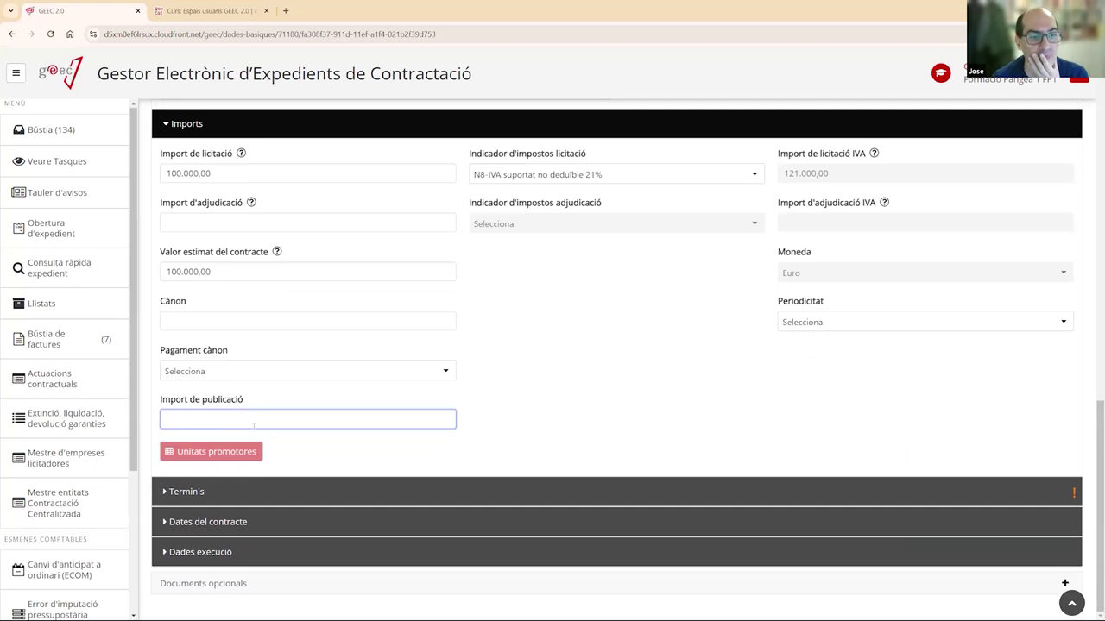
# In Terminis, set Termini execució to 1 with type Mesos, and dismiss the chat notification.
pyautogui.click(242, 489)
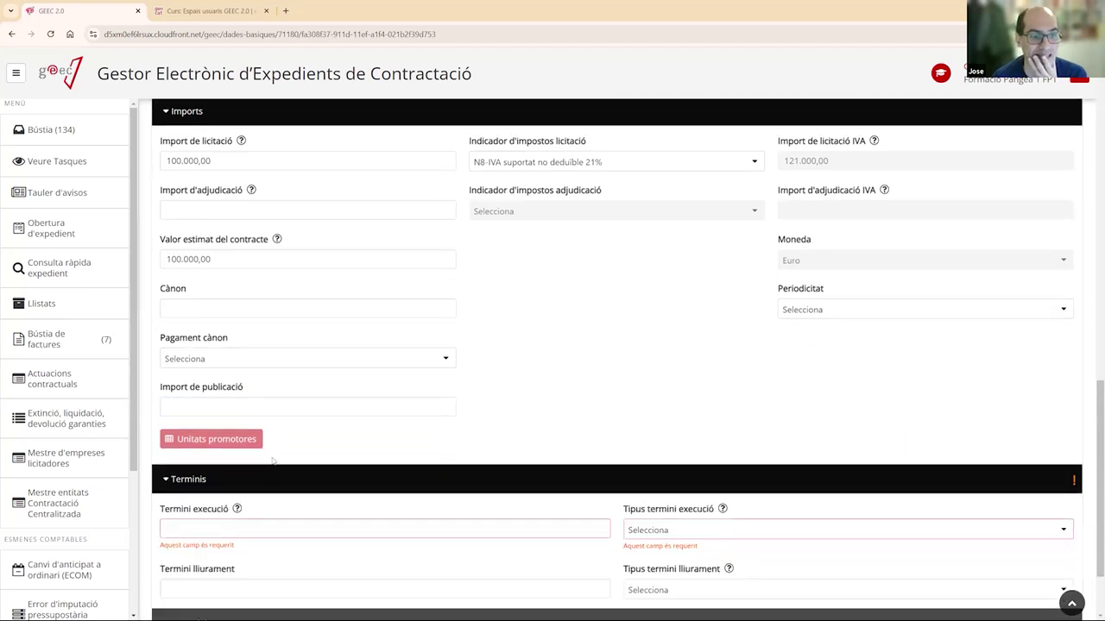
pyautogui.scroll(-2, 272, 458)
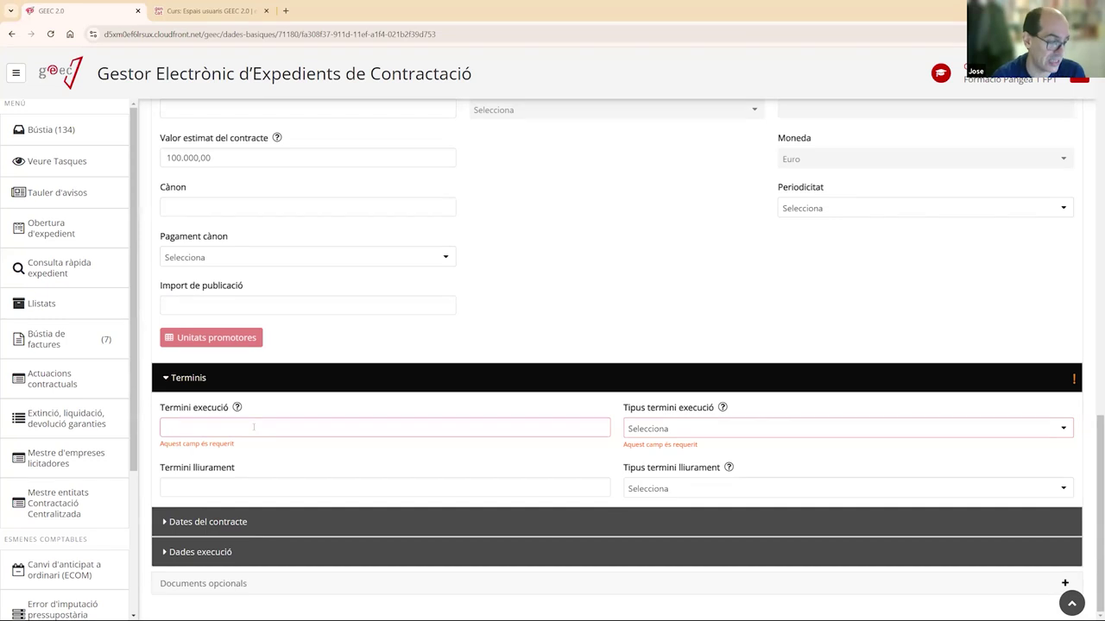
pyautogui.click(254, 426)
pyautogui.write('1')
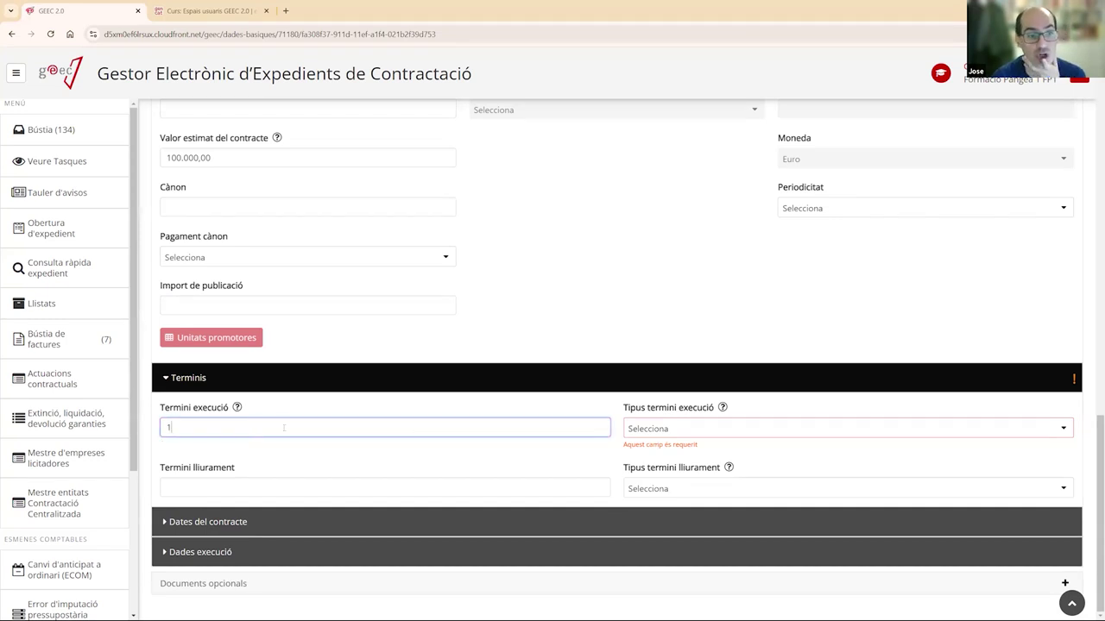
pyautogui.click(724, 432)
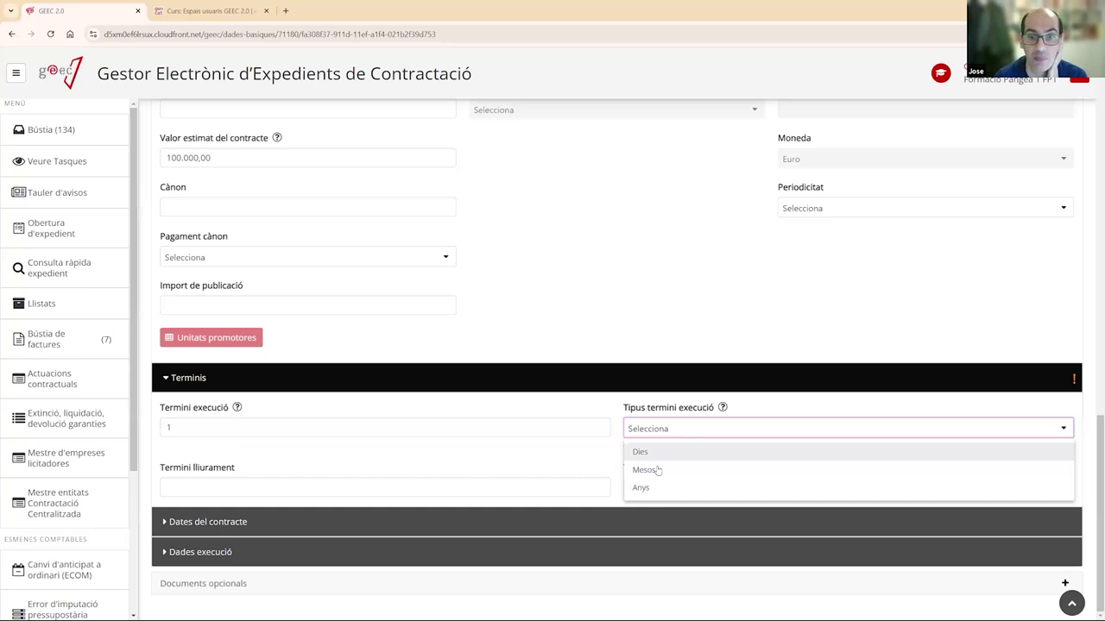
pyautogui.click(646, 470)
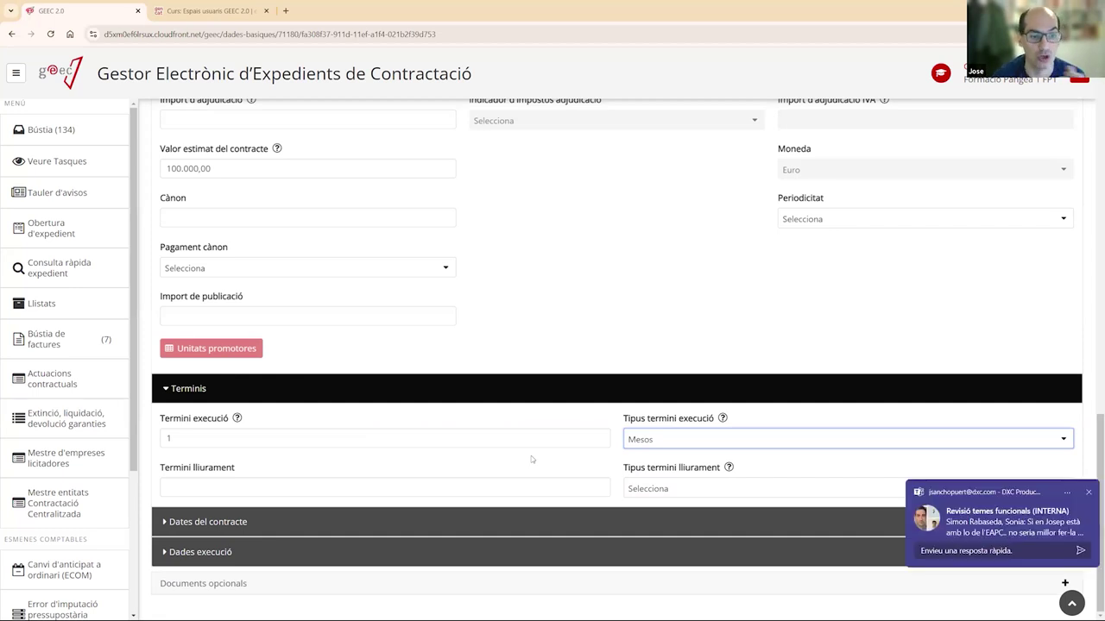
pyautogui.click(1087, 492)
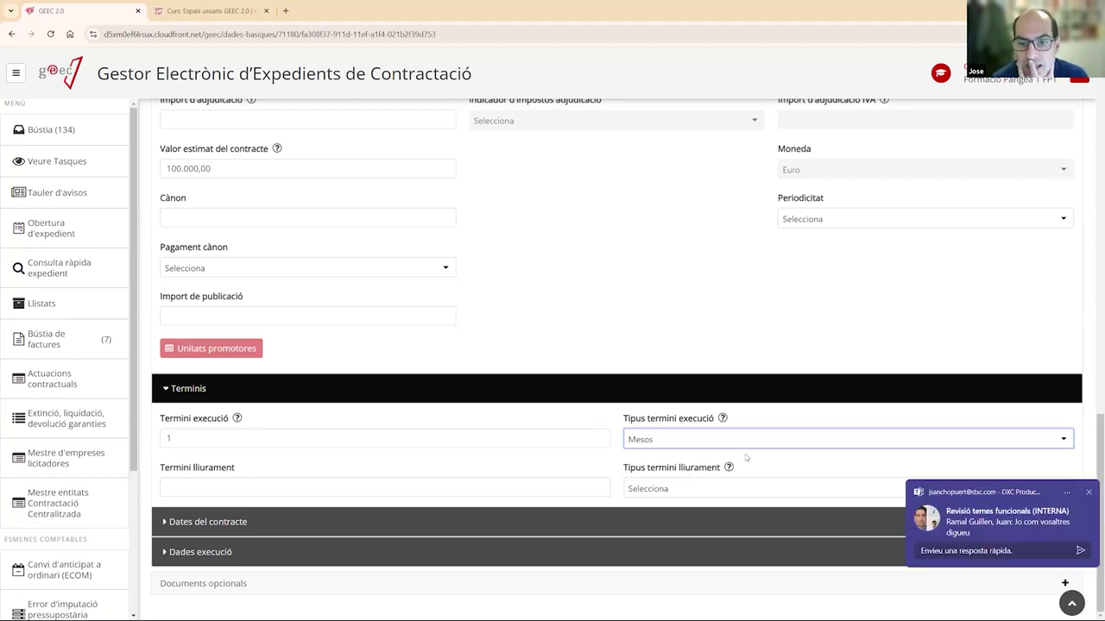
pyautogui.moveTo(729, 469)
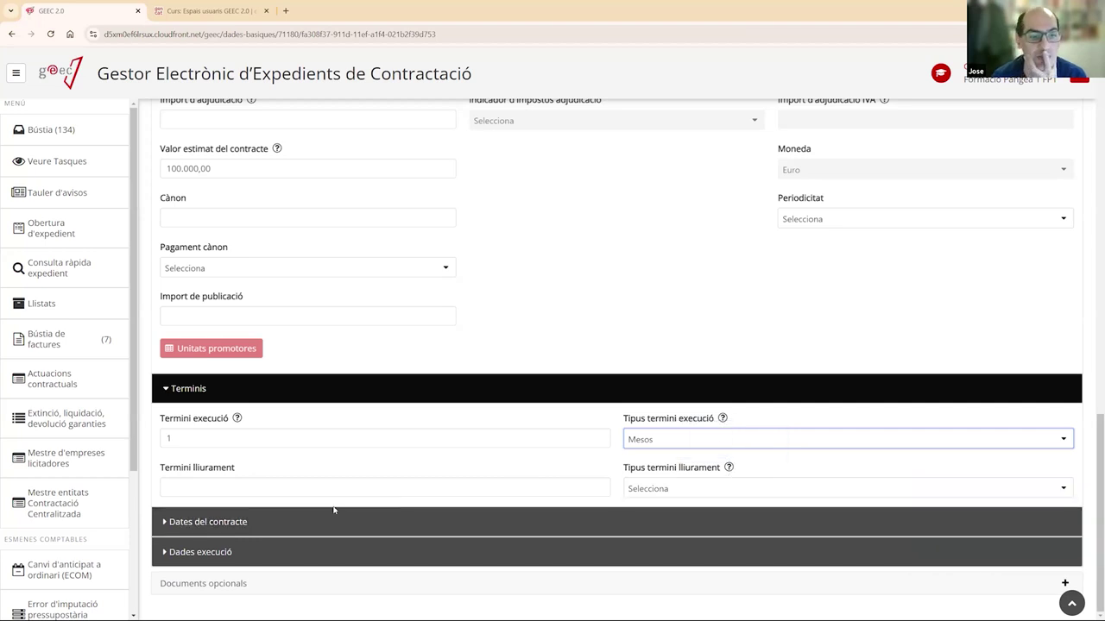
# Expand Dates del contracte, keep 'Sense acord de govern / òrgan competent', and expand Dades execució.
pyautogui.click(231, 524)
pyautogui.scroll(-1, 249, 522)
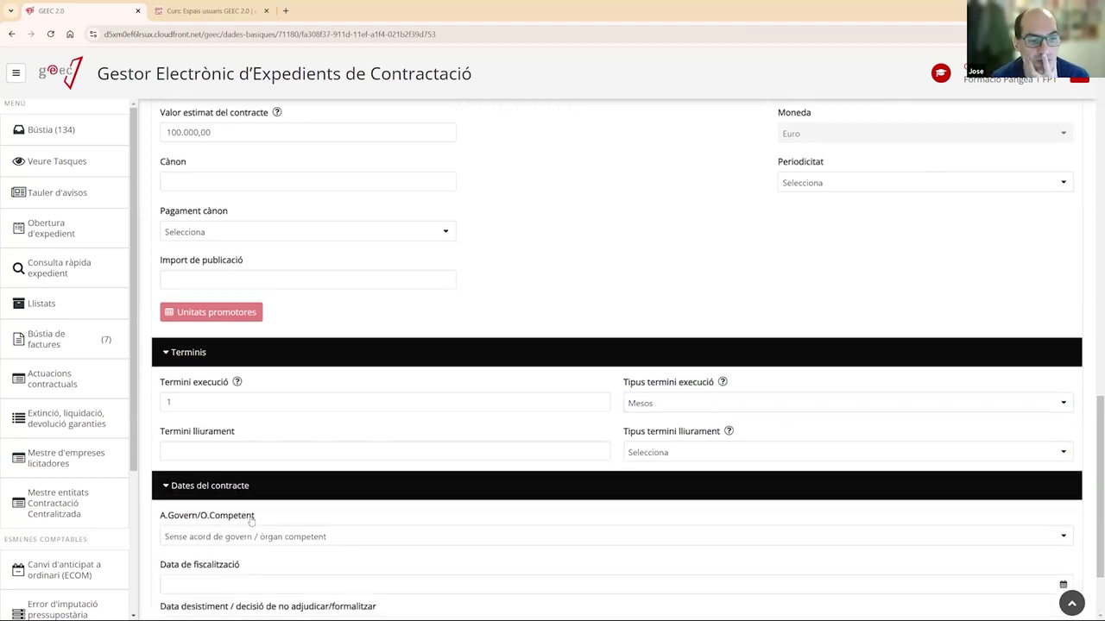
pyautogui.scroll(-1, 251, 516)
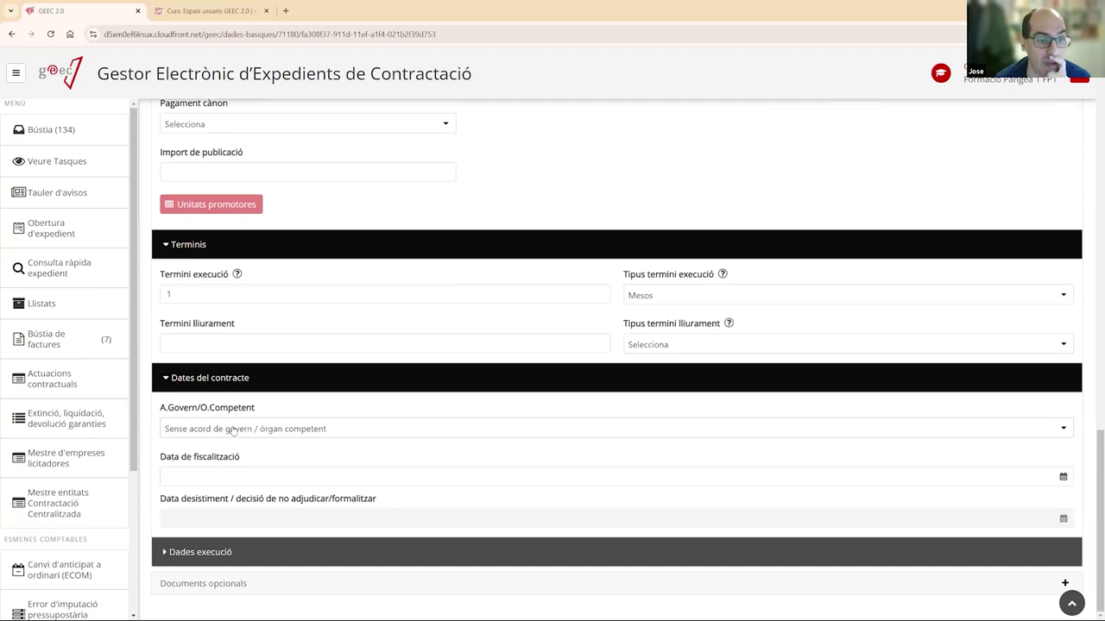
pyautogui.click(233, 431)
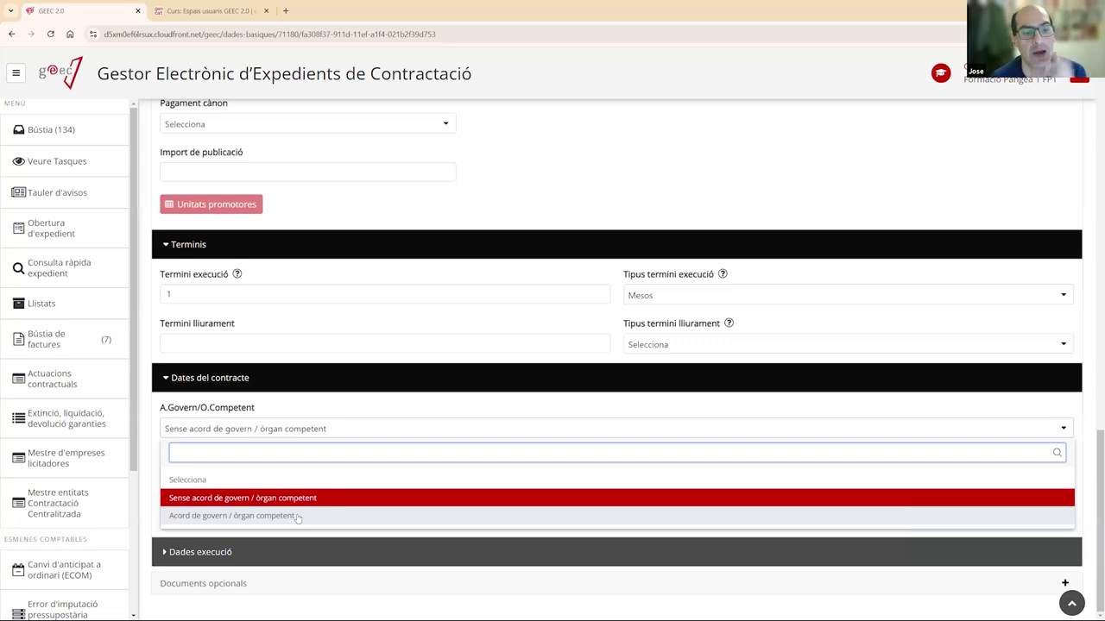
pyautogui.click(230, 498)
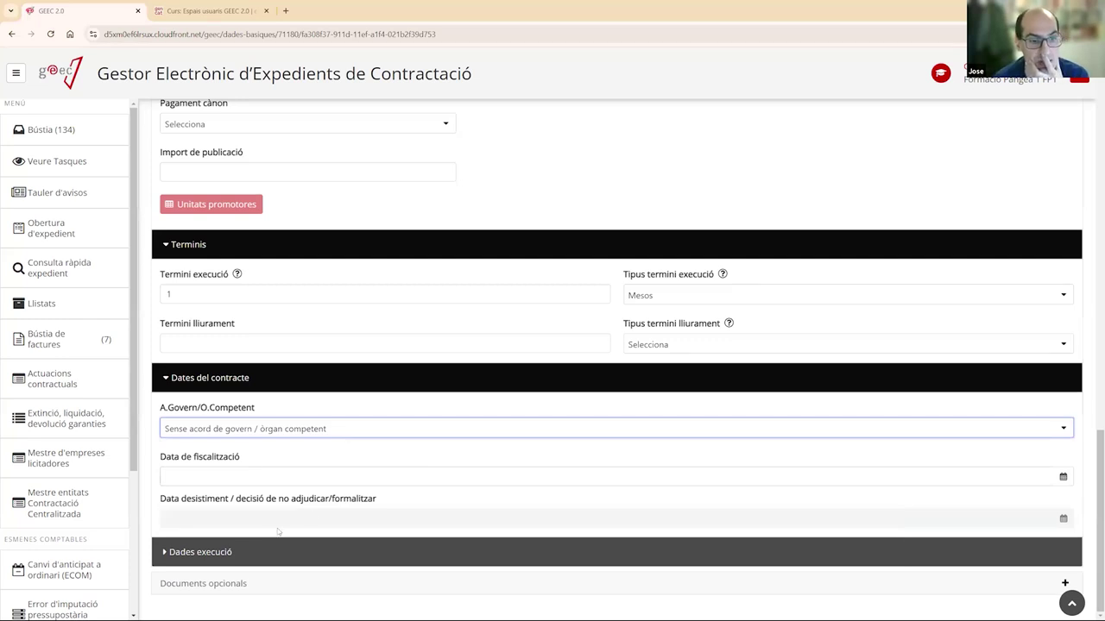
pyautogui.click(264, 556)
pyautogui.scroll(-2, 428, 457)
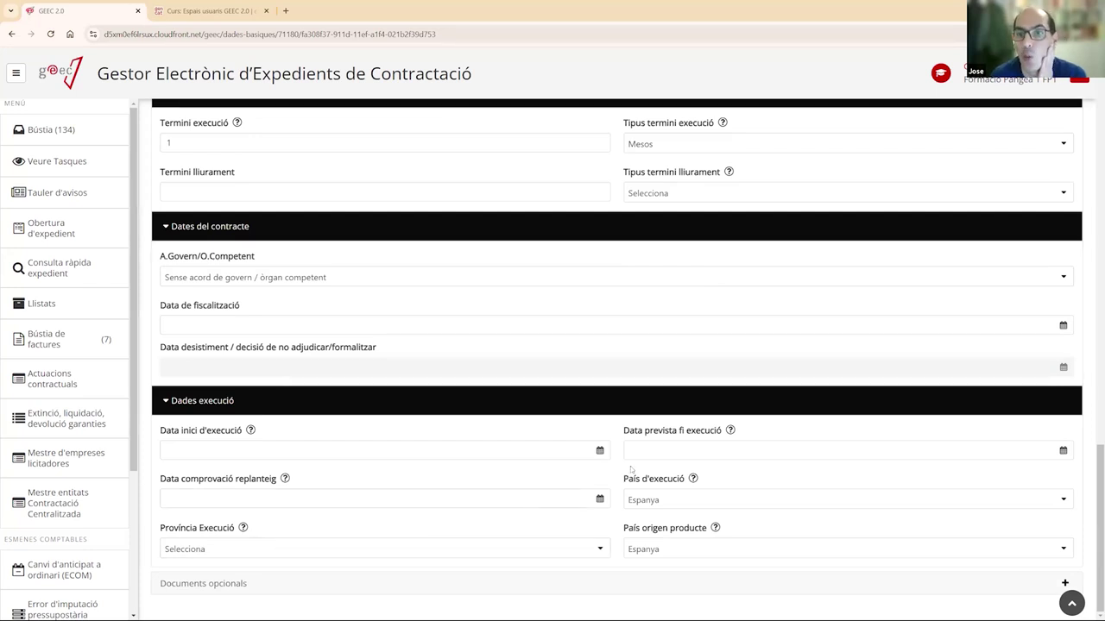
pyautogui.scroll(15, 906, 250)
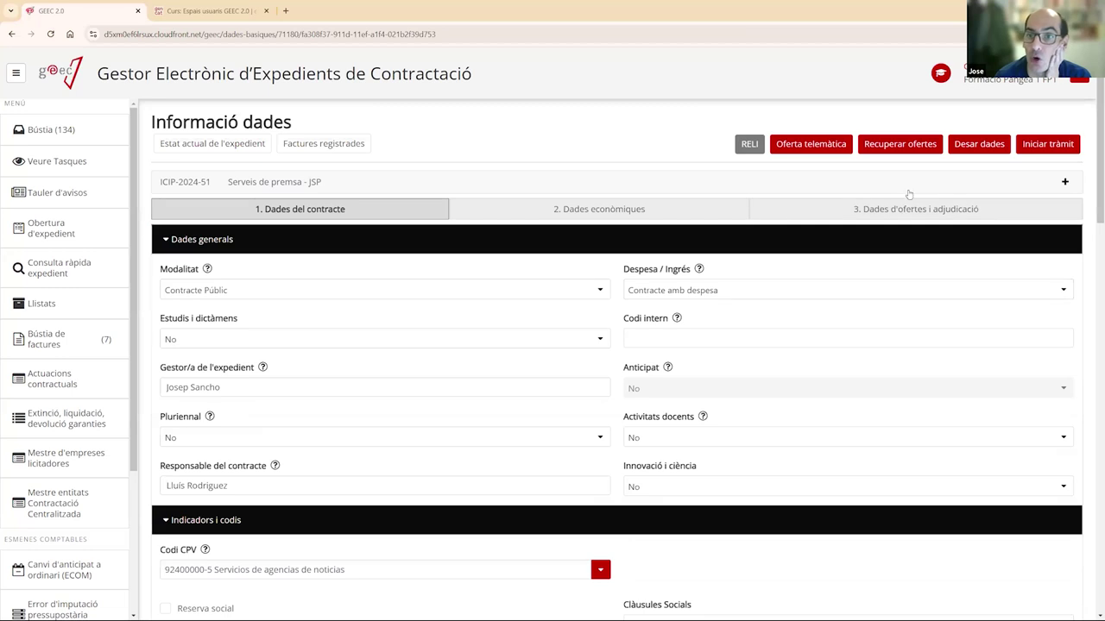
# After the save error, change Import de licitació to 10.000 and save the expedient successfully.
pyautogui.click(976, 147)
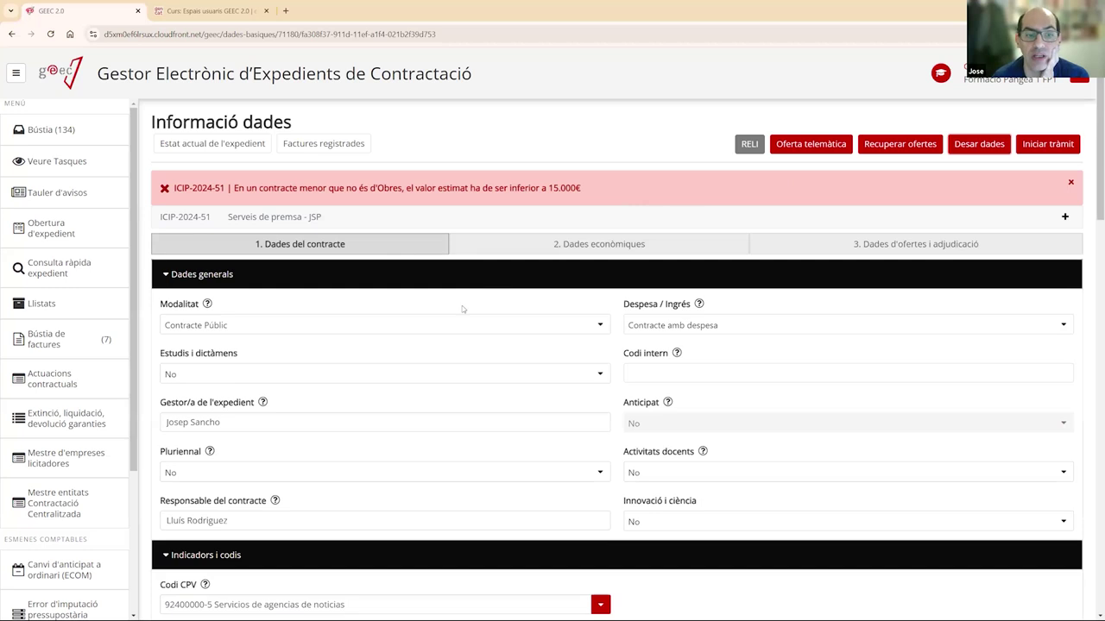
pyautogui.scroll(-5, 462, 306)
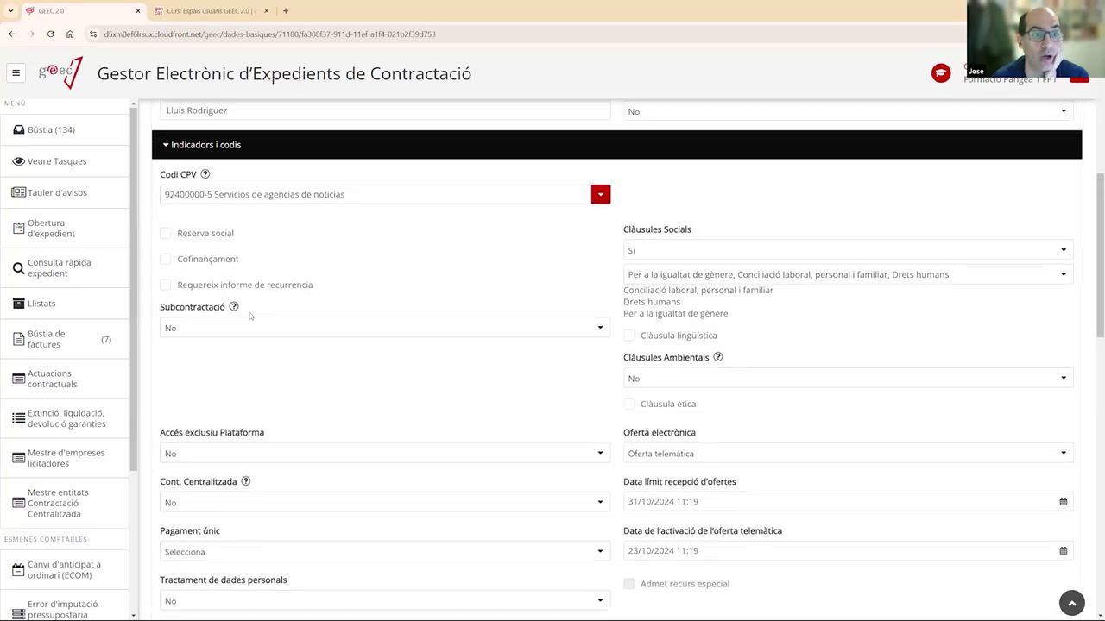
pyautogui.scroll(-5, 251, 345)
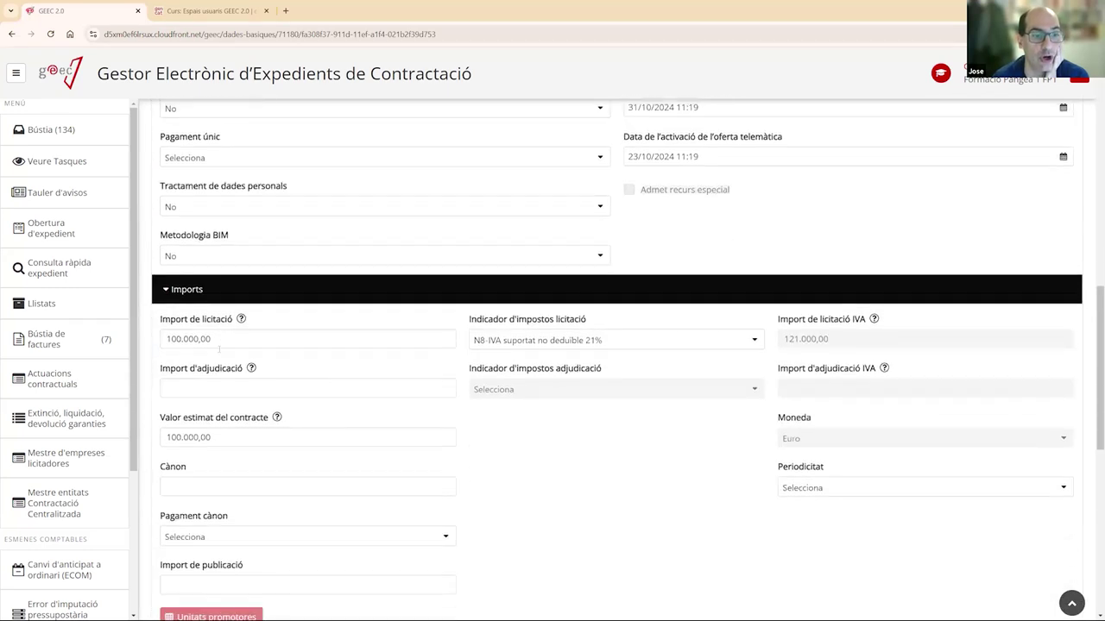
pyautogui.click(219, 339)
pyautogui.hotkey('ctrl', 'a')
pyautogui.write('10.000')
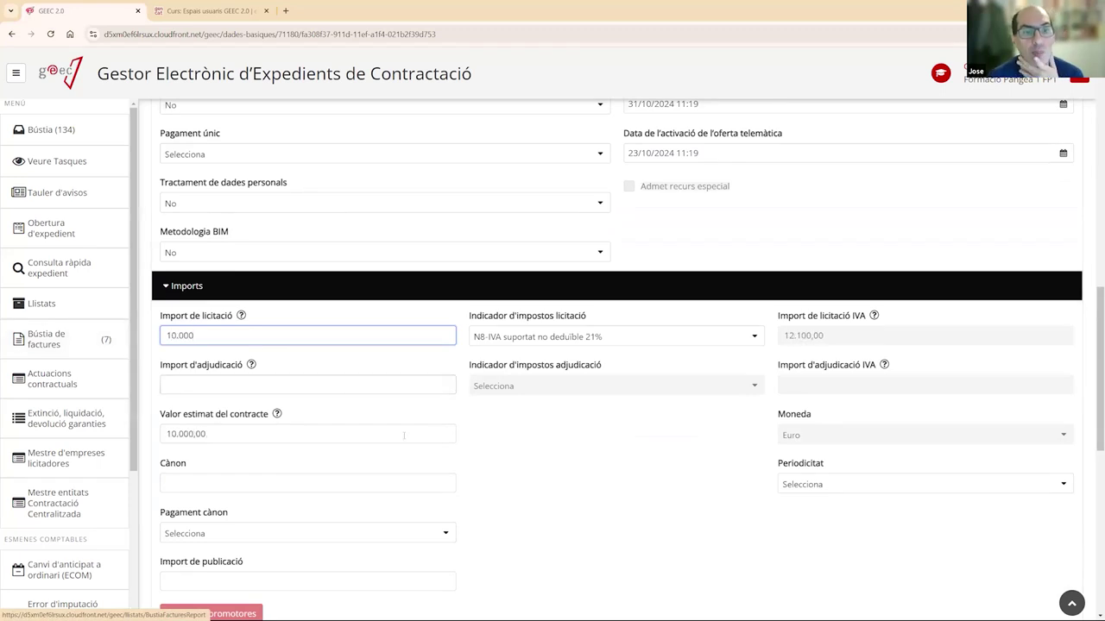
pyautogui.click(410, 356)
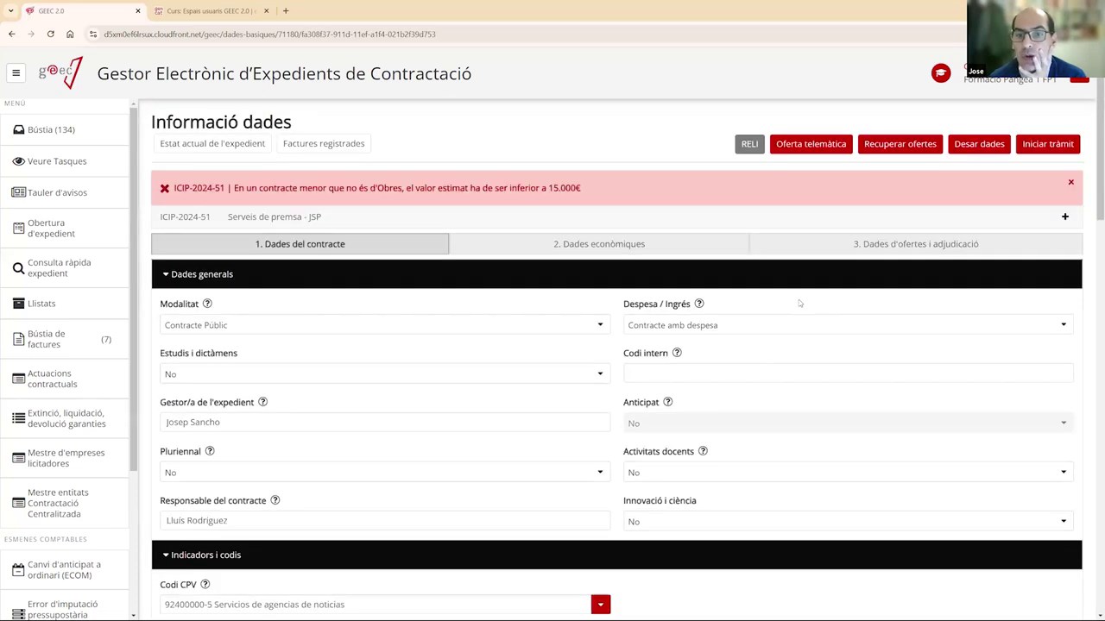
pyautogui.click(961, 145)
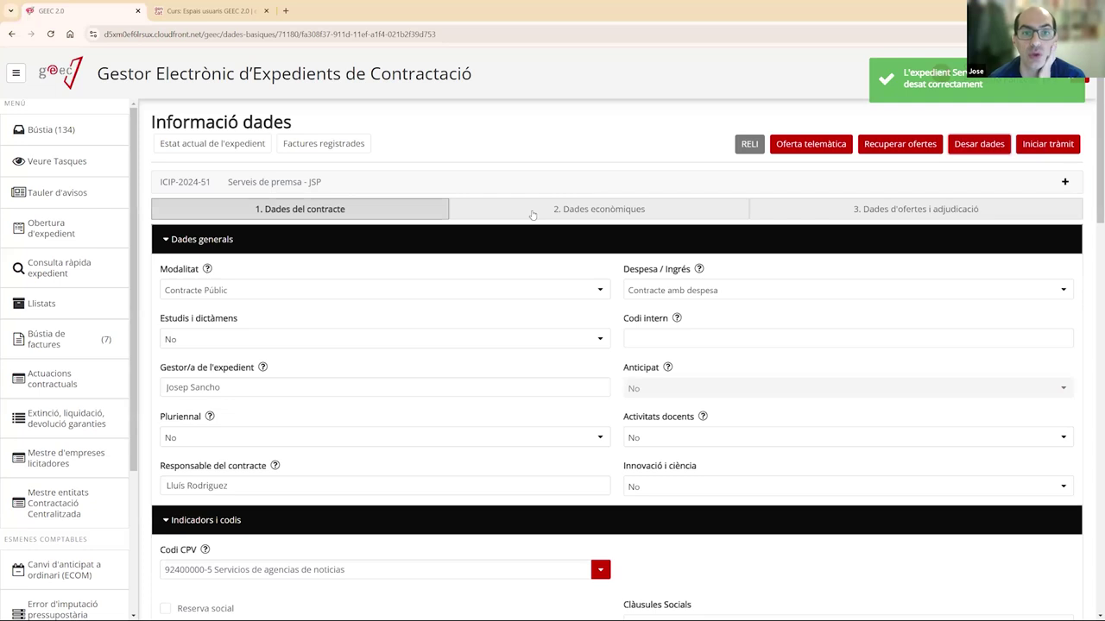
# On the 2. Dades econòmiques tab, open the Afegir partida pressupostària form.
pyautogui.click(565, 216)
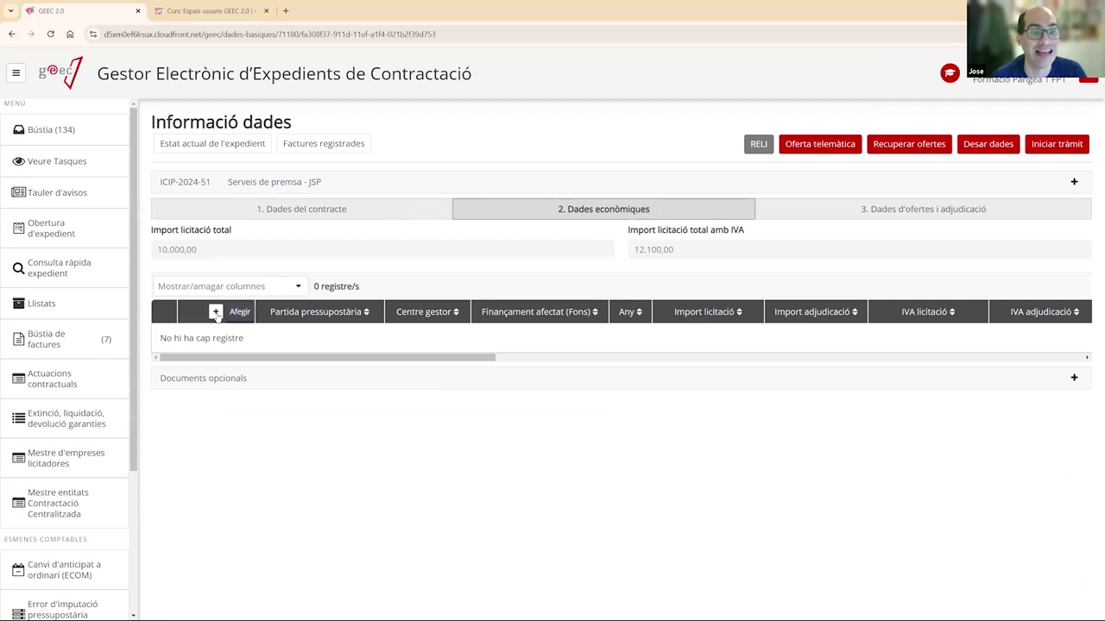
pyautogui.click(216, 313)
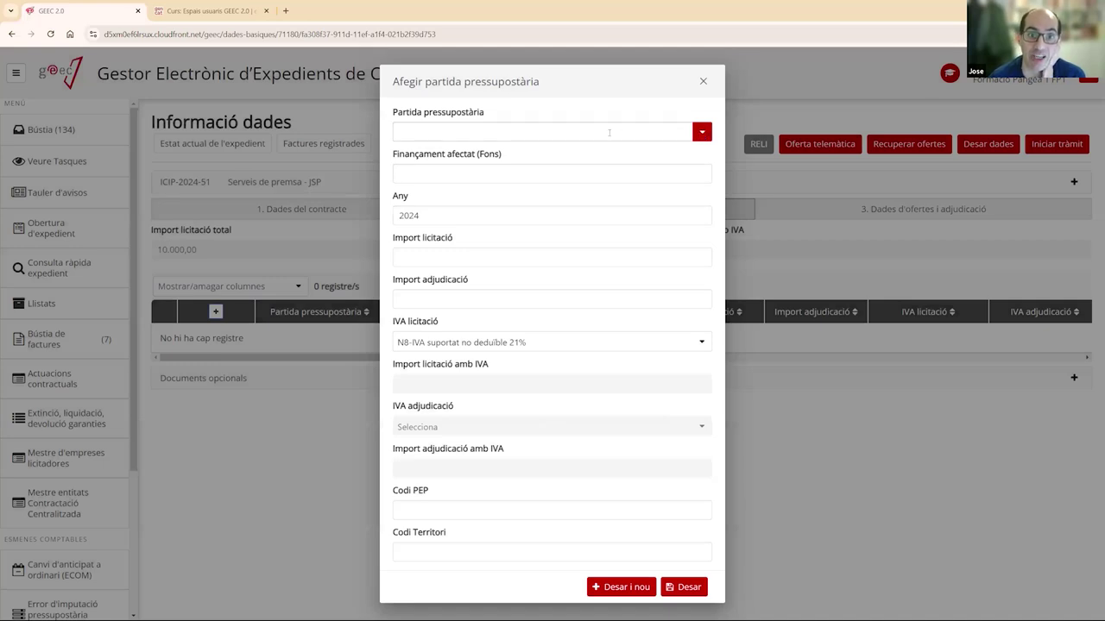
# Pick budget line D/2270001/631/000 and leave the Finançament afectat field empty.
pyautogui.click(702, 132)
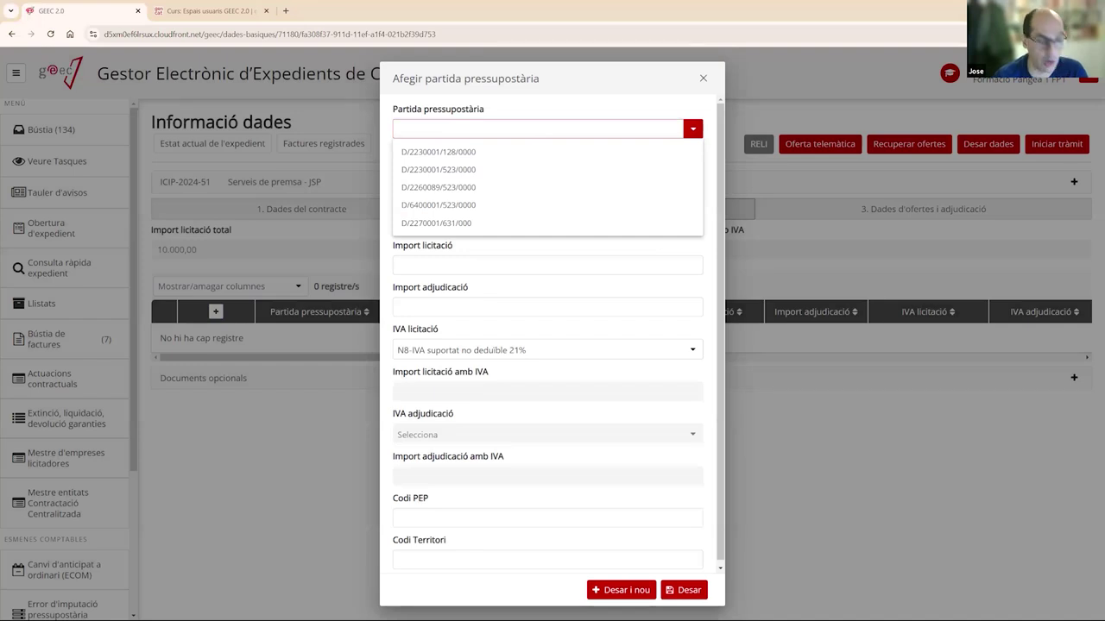
pyautogui.write('D/2270001/631/000')
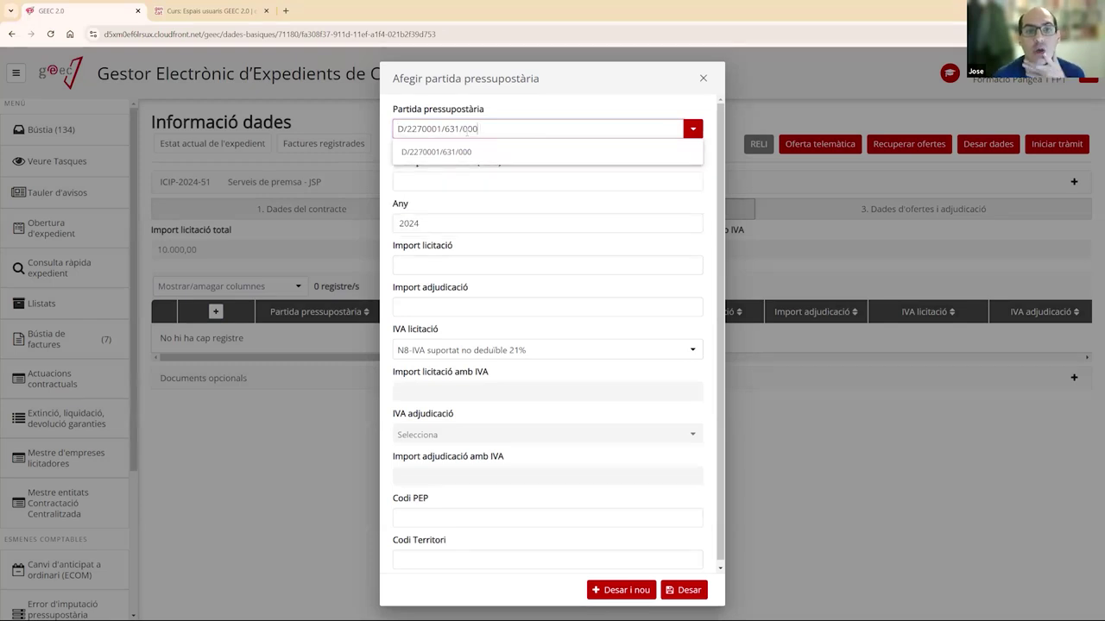
pyautogui.click(473, 154)
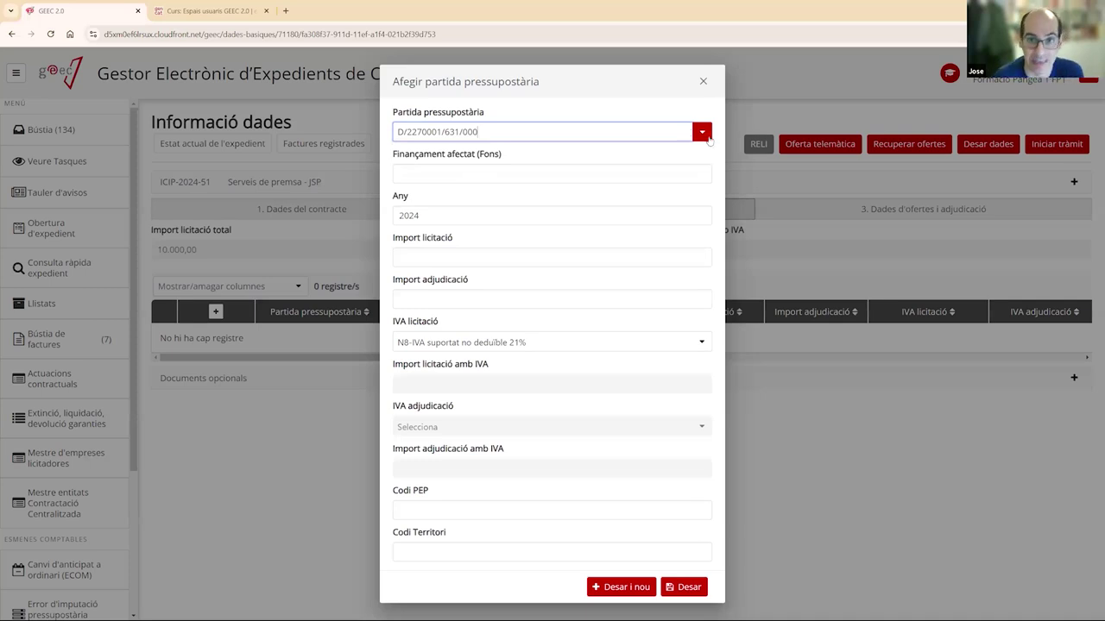
pyautogui.click(541, 165)
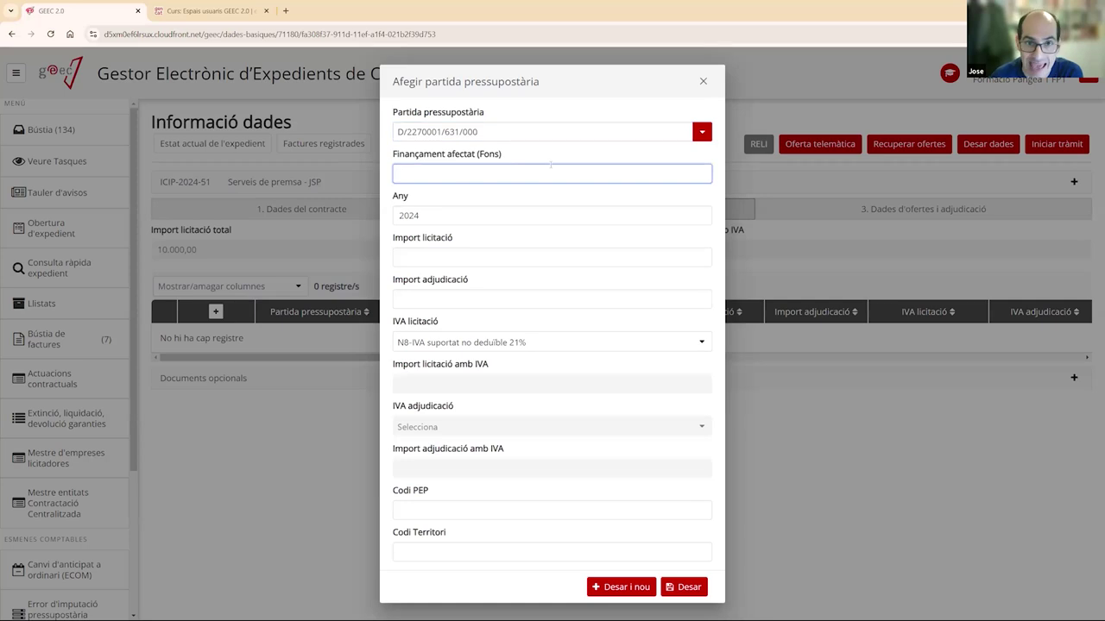
pyautogui.write('xczxcxcvz')
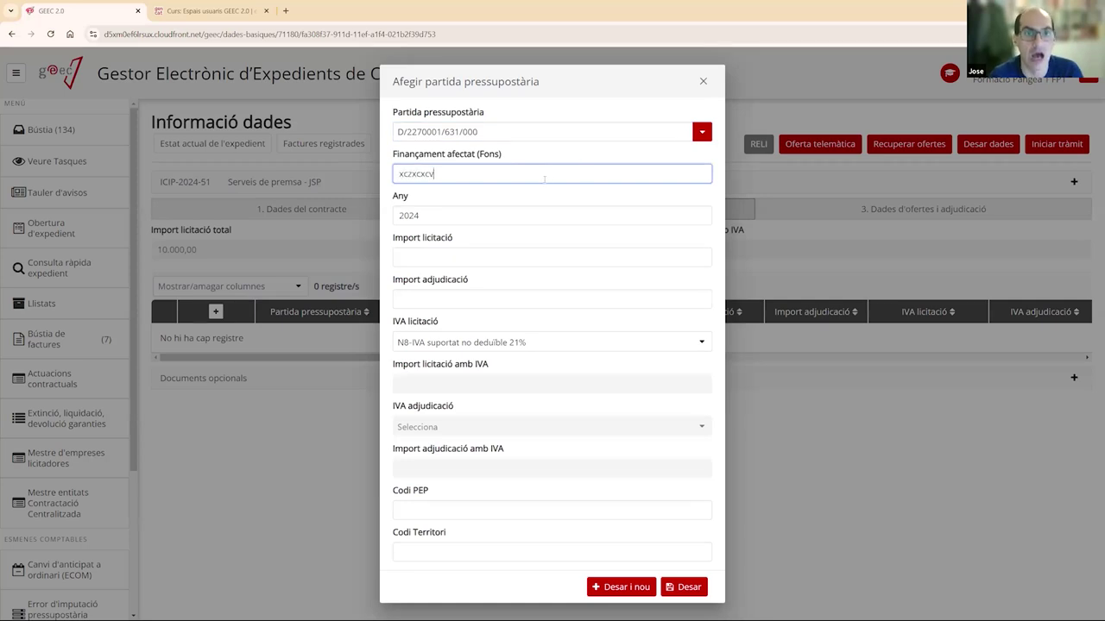
pyautogui.press('BackSpace')
pyautogui.press('BackSpace')
pyautogui.press('BackSpace')
pyautogui.press('BackSpace')
pyautogui.press('BackSpace')
pyautogui.press('BackSpace')
pyautogui.press('BackSpace')
pyautogui.press('BackSpace')
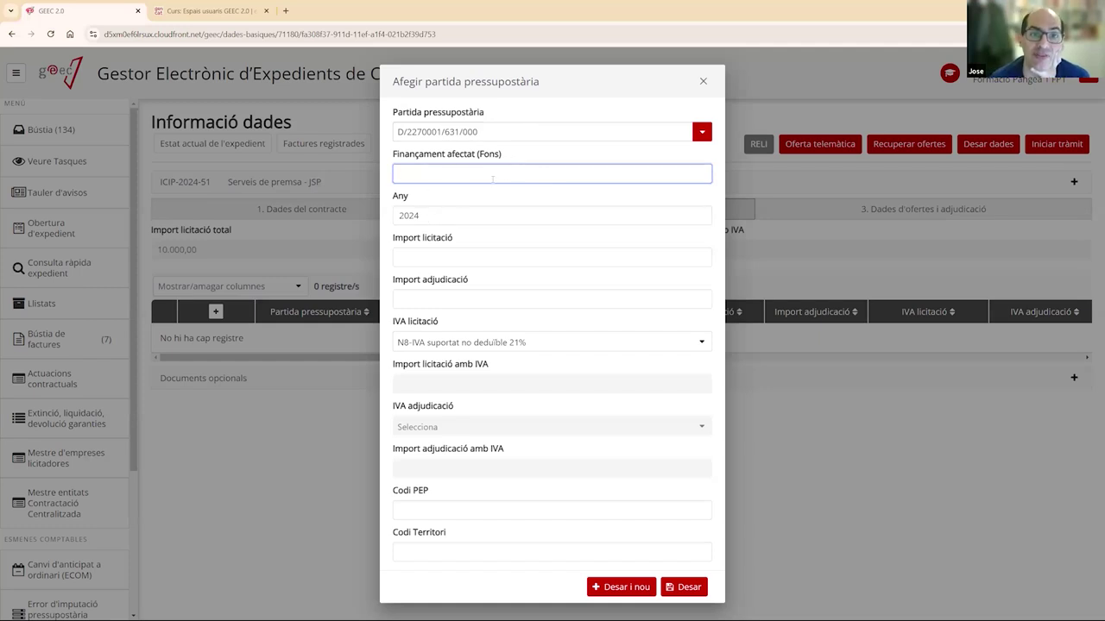
pyautogui.click(433, 256)
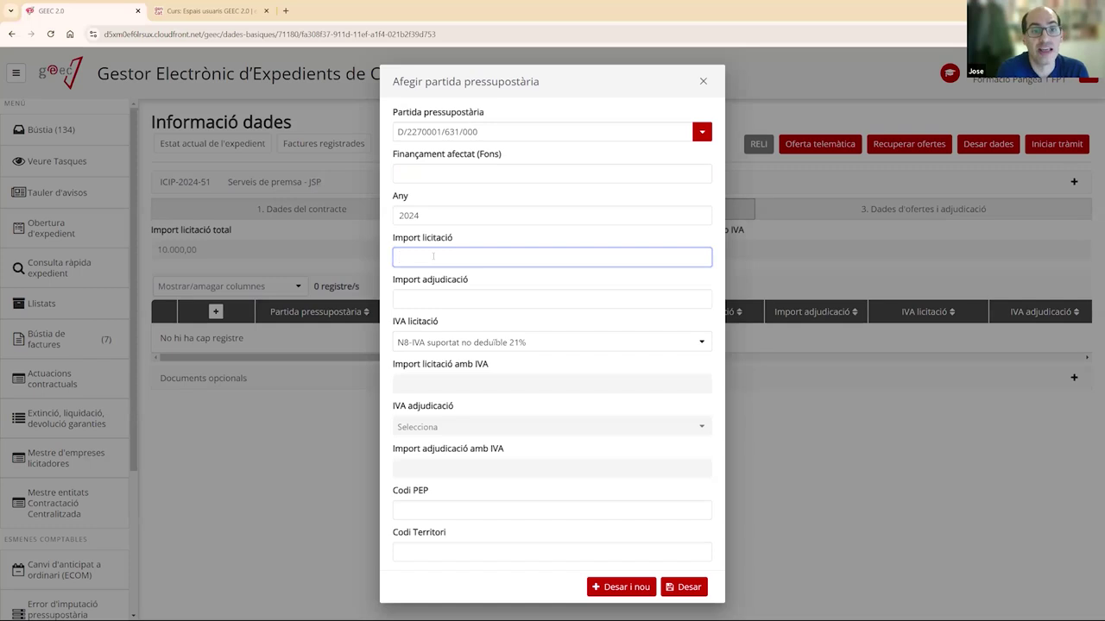
# Enter a 10000 Import licitació and keep the N8 21% non-deductible bid VAT rate.
pyautogui.write('100000')
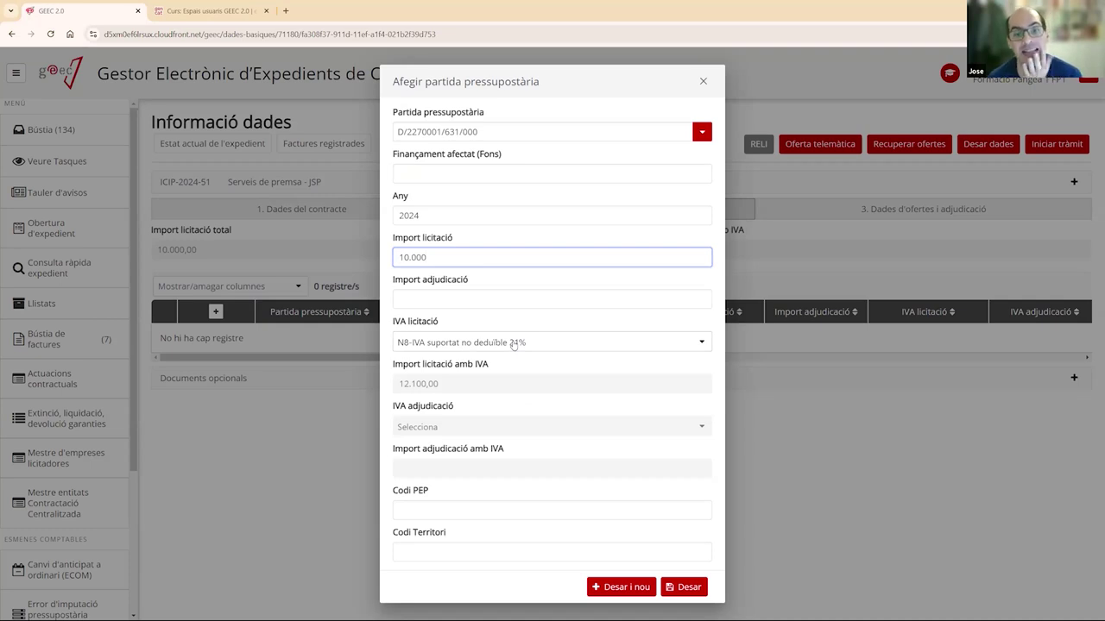
pyautogui.click(546, 342)
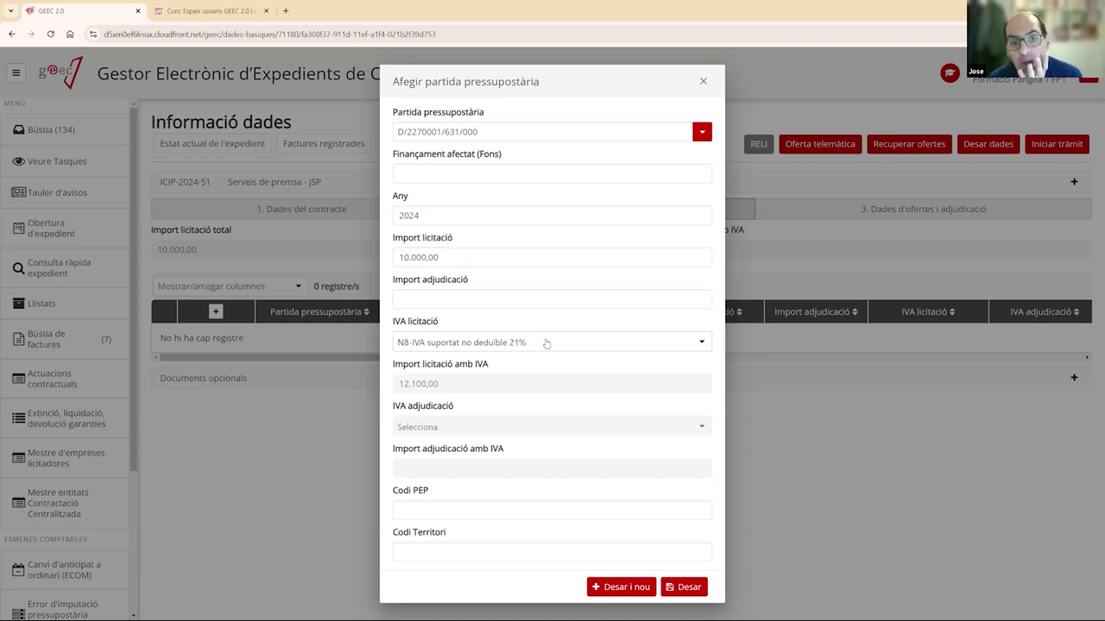
pyautogui.click(584, 315)
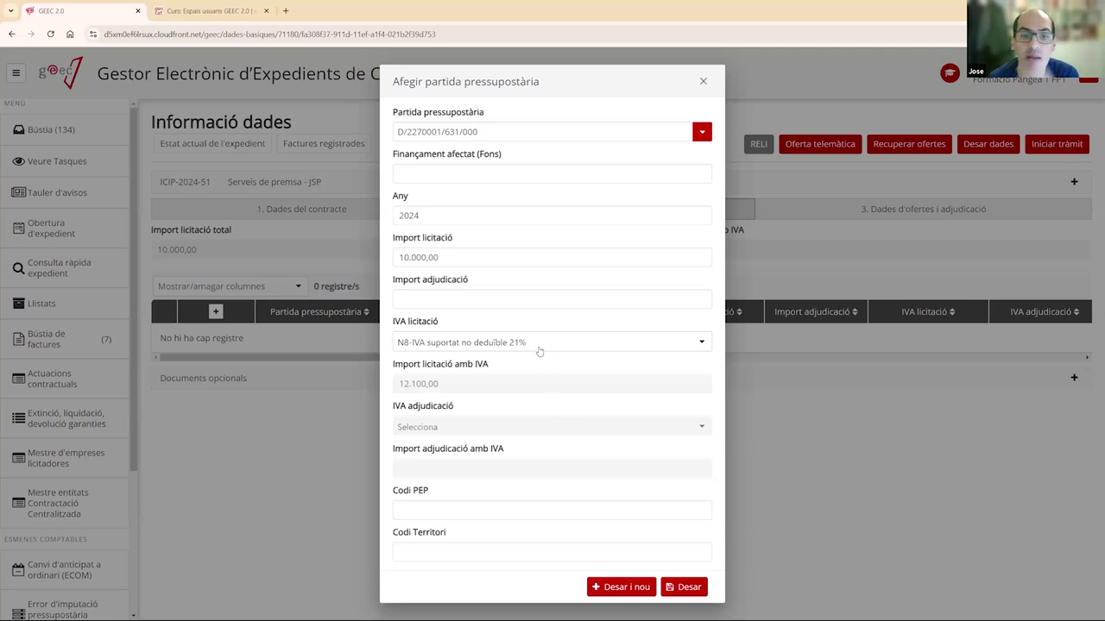
pyautogui.click(522, 343)
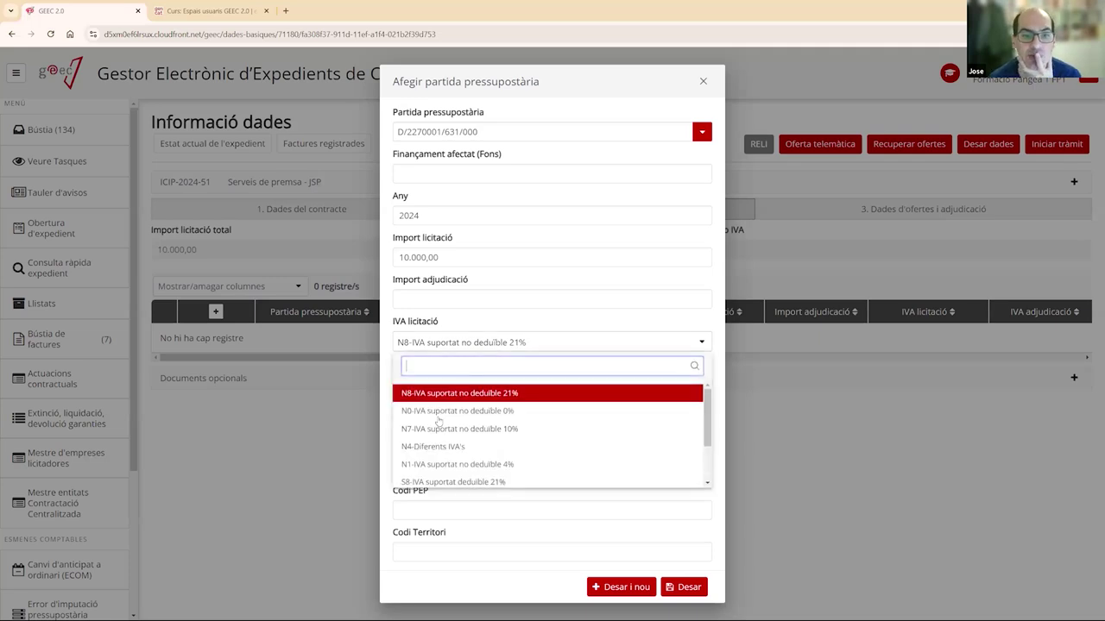
pyautogui.click(555, 319)
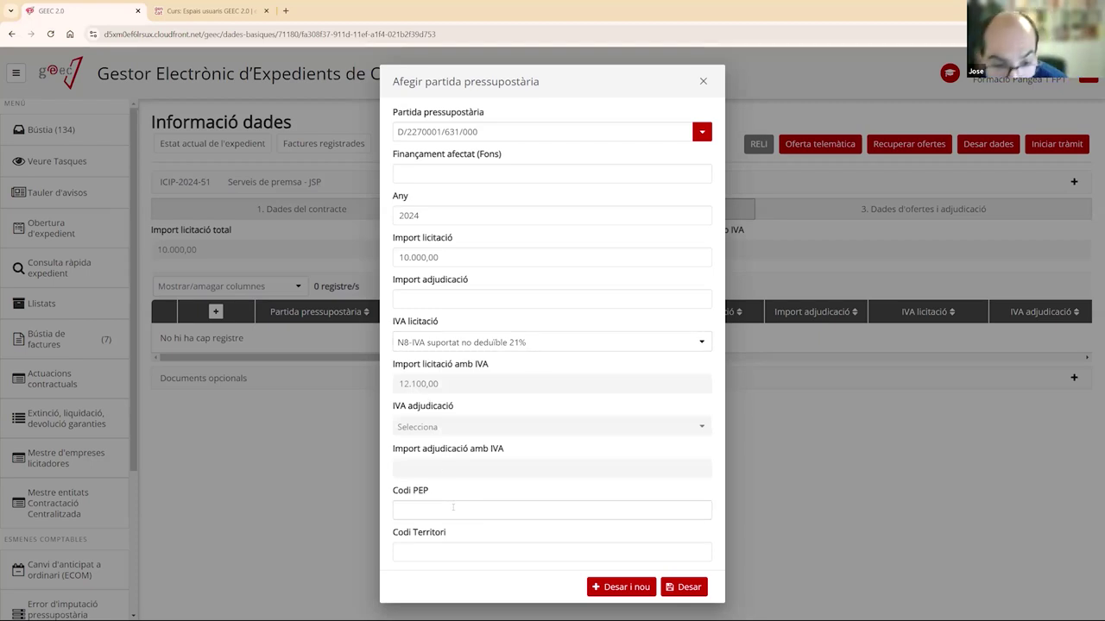
pyautogui.click(447, 554)
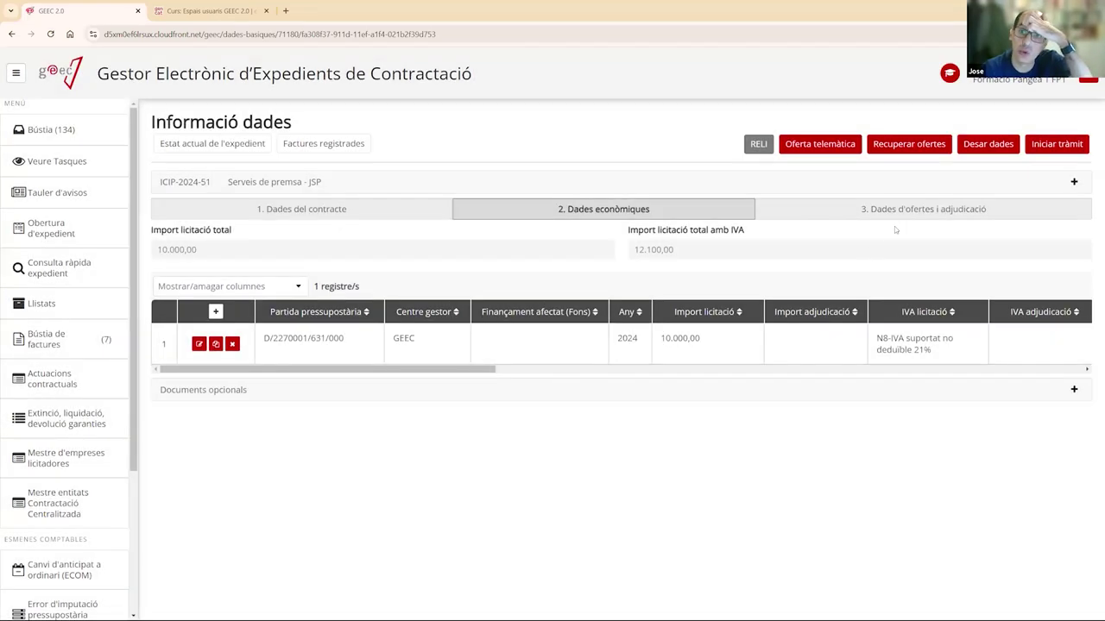
# Save the expedient data and view the 3. Dades d'ofertes i adjudicació tab.
pyautogui.click(993, 144)
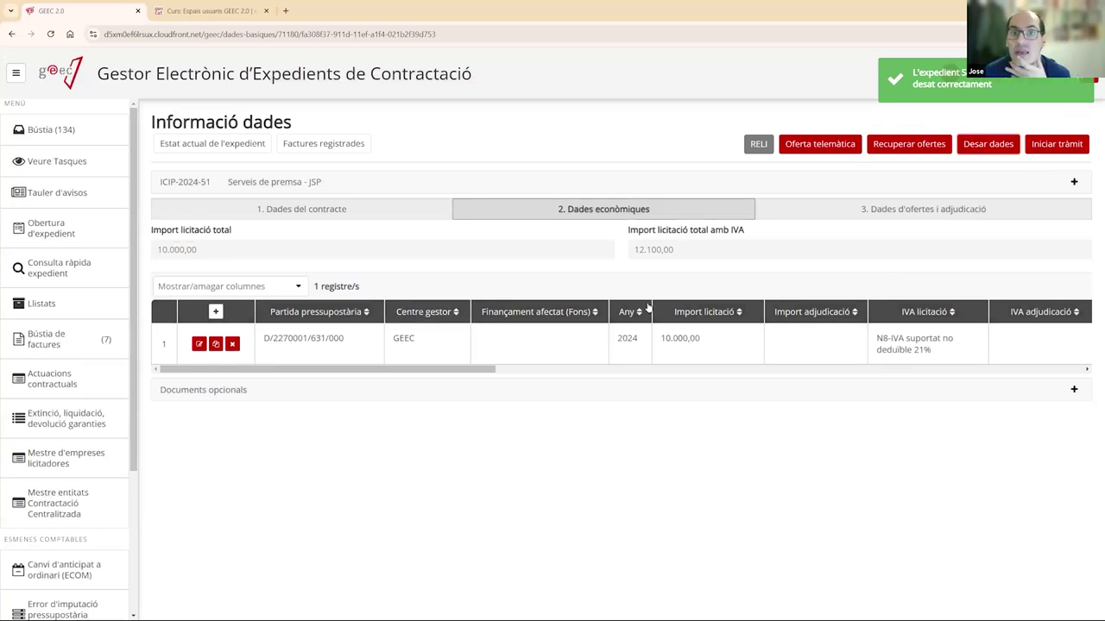
pyautogui.click(824, 216)
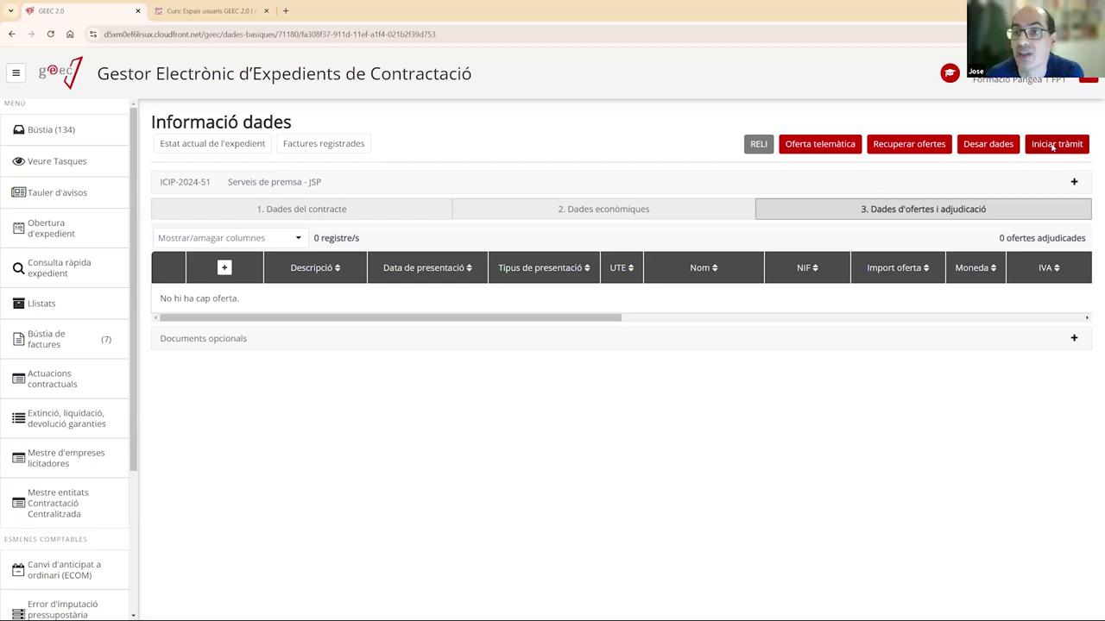
# Start the procedure for expedient ICIP-2024-51 with Iniciar tràmit.
pyautogui.click(1052, 145)
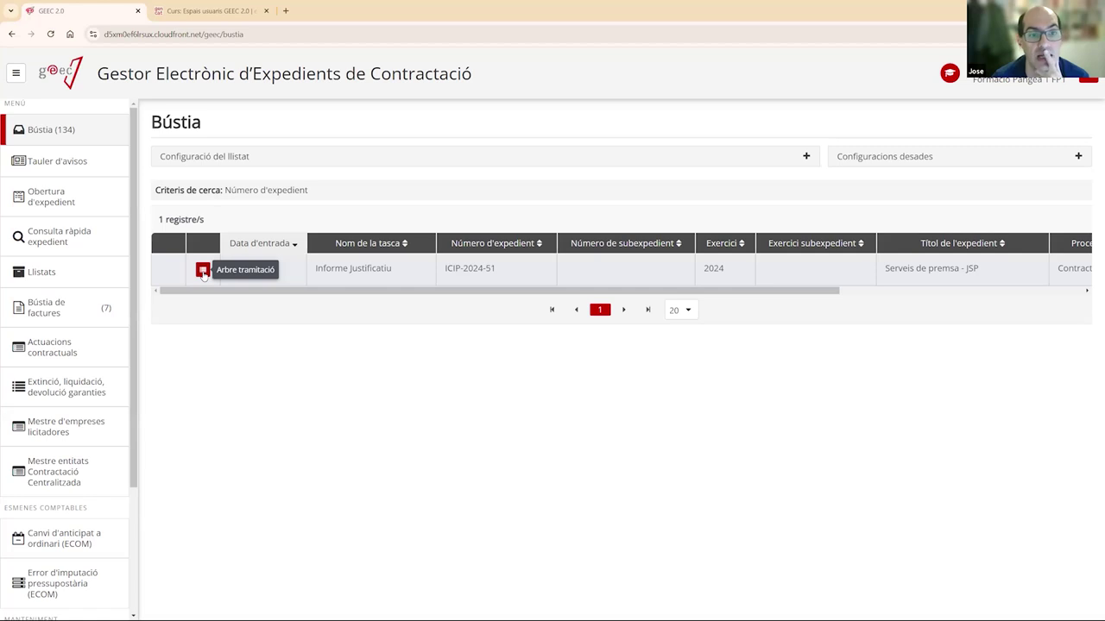
# Open the Arbre de tramitació for ICIP-2024-51 and expand and collapse its Preparació and Adjudicació branches.
pyautogui.click(203, 271)
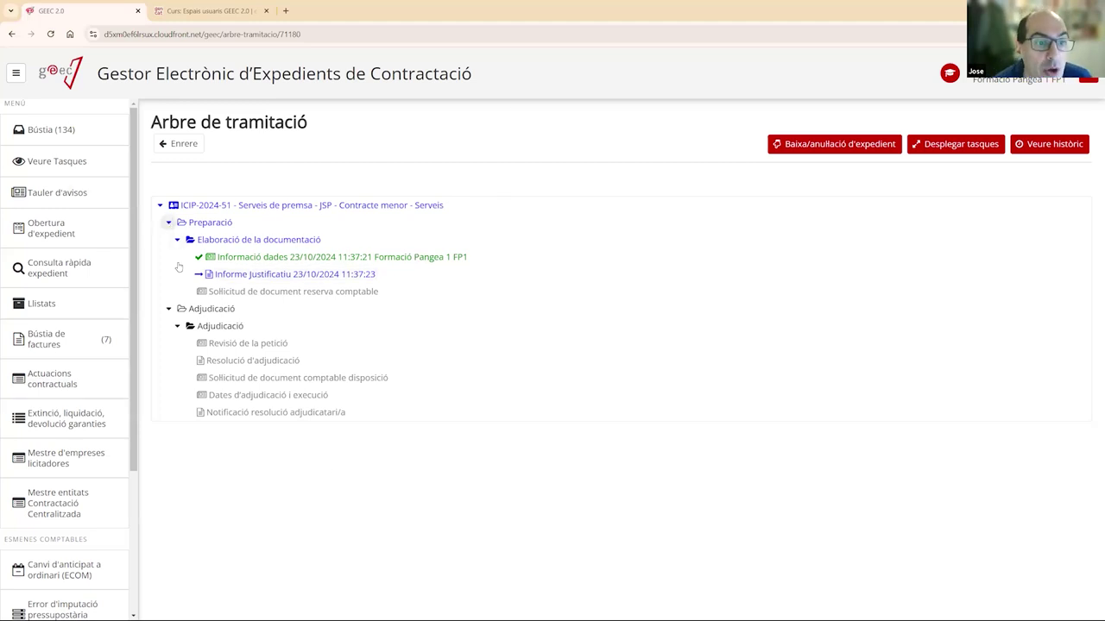
pyautogui.click(168, 222)
pyautogui.click(168, 239)
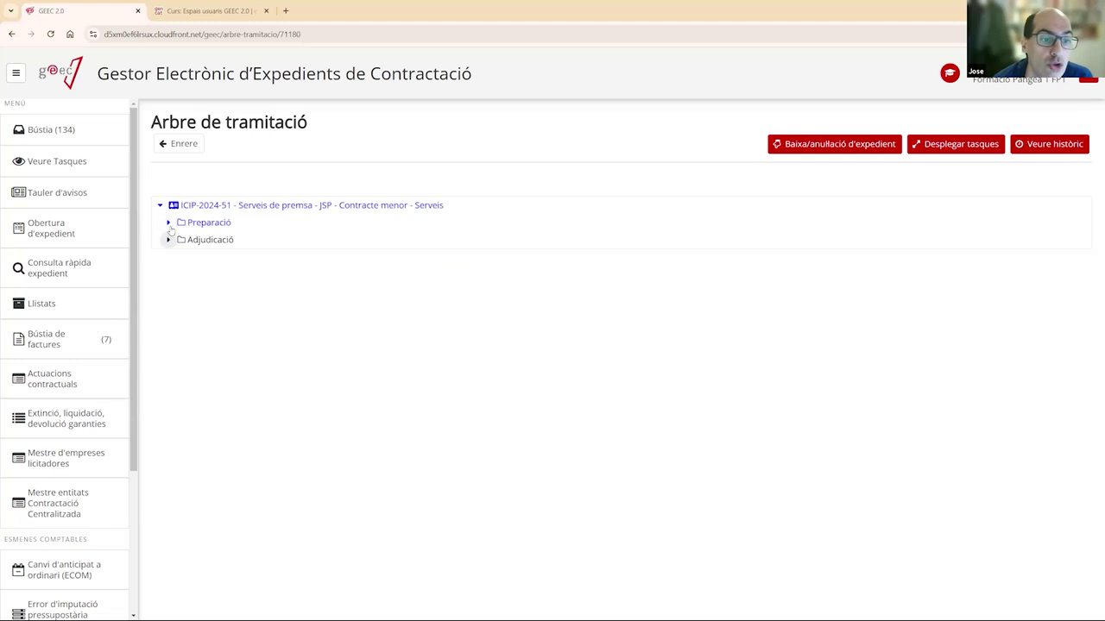
pyautogui.click(168, 222)
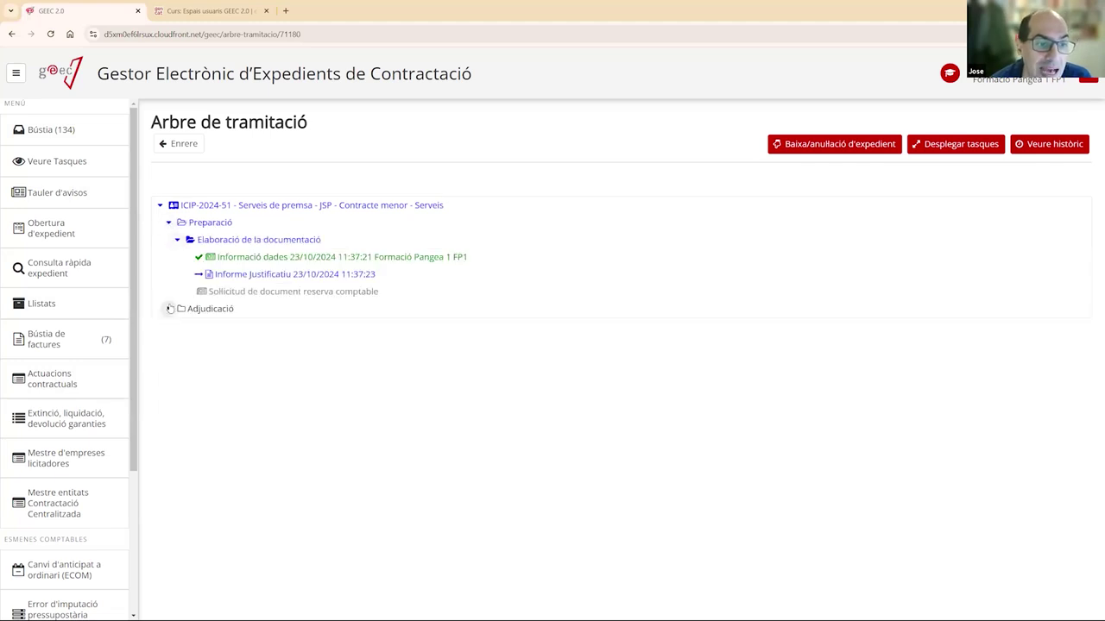
pyautogui.click(169, 308)
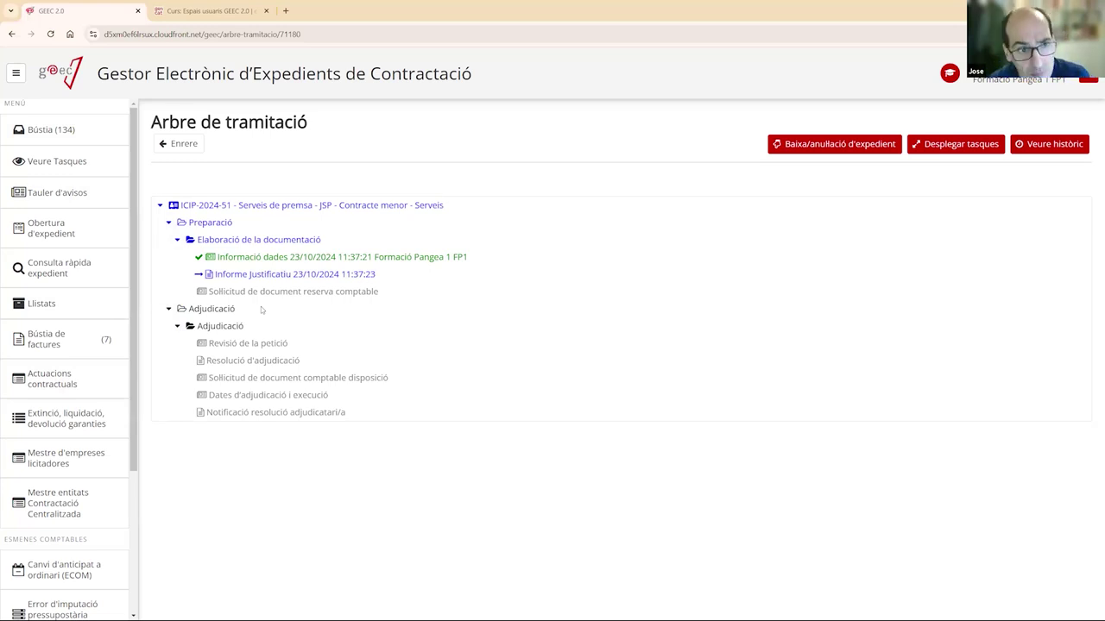
pyautogui.moveTo(180, 205); pyautogui.dragTo(444, 205)
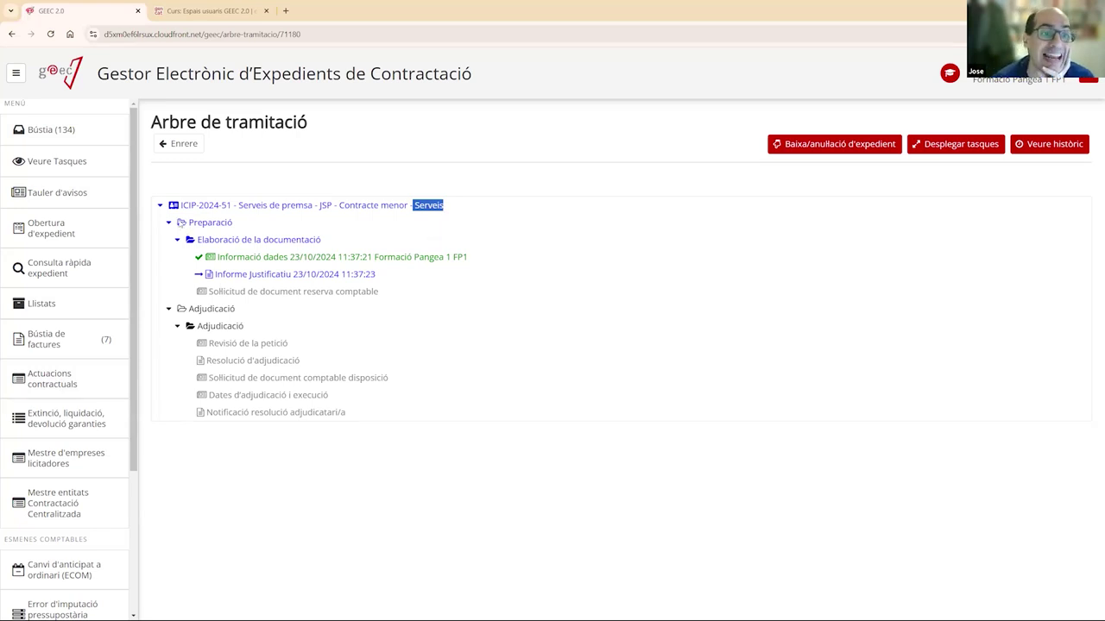
pyautogui.click(169, 223)
pyautogui.click(168, 240)
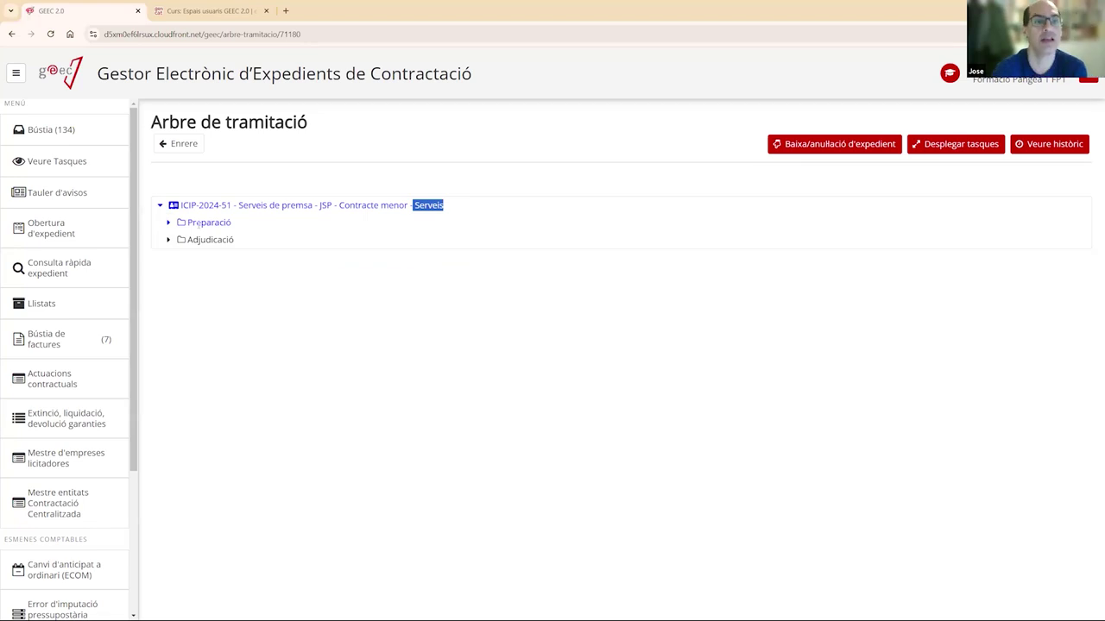
# Expand Preparació > Elaboració de la documentació and open the pending Informe Justificatiu task.
pyautogui.click(168, 223)
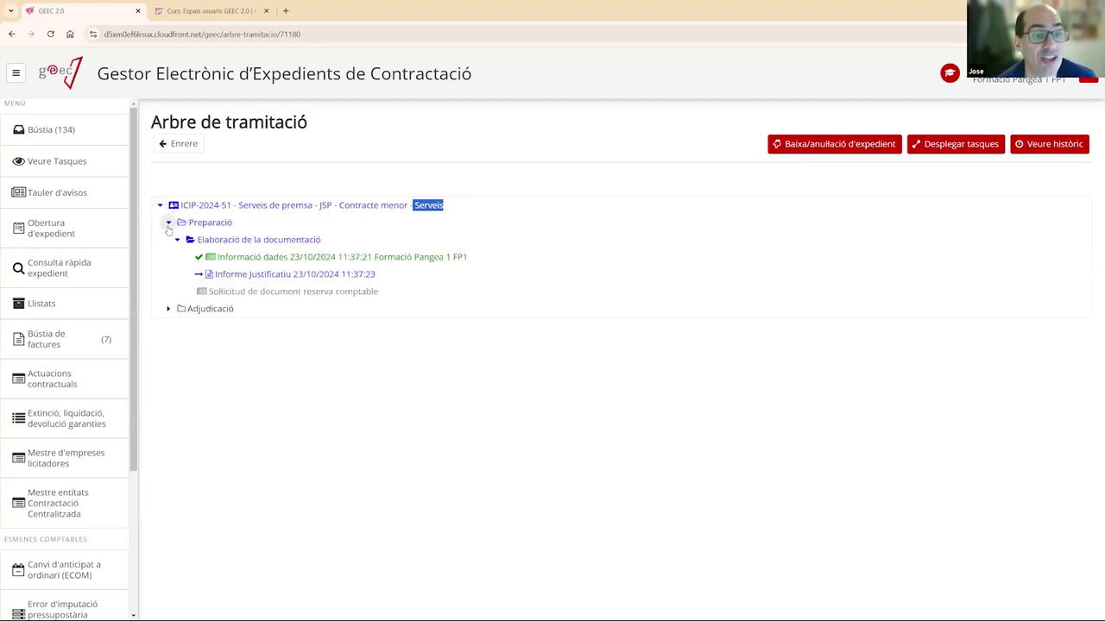
pyautogui.moveTo(235, 222); pyautogui.dragTo(189, 223)
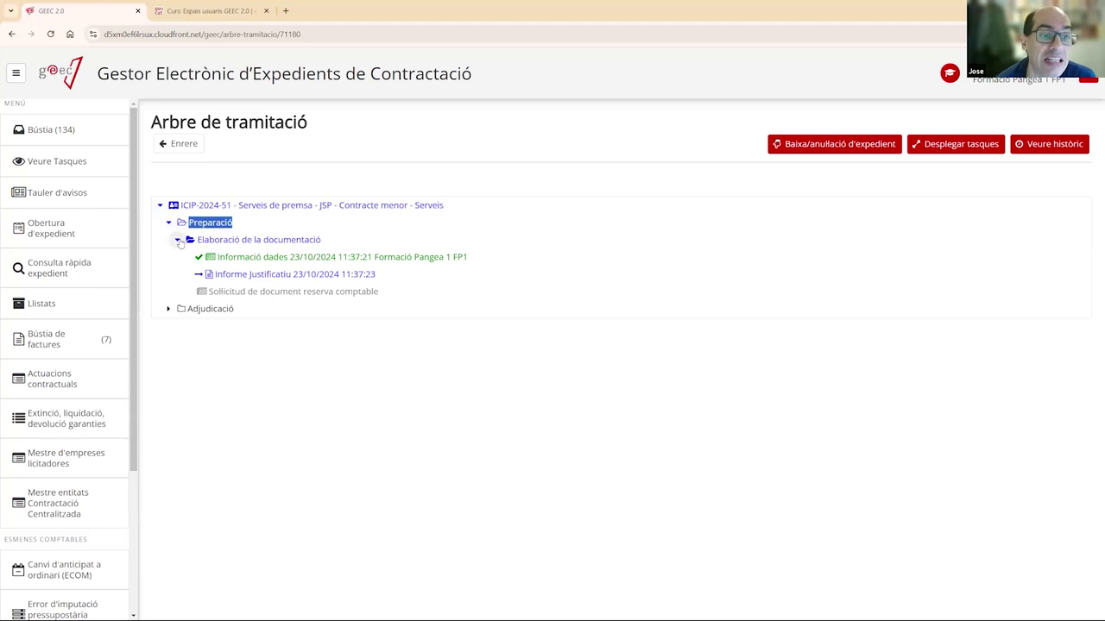
pyautogui.click(177, 240)
pyautogui.click(177, 239)
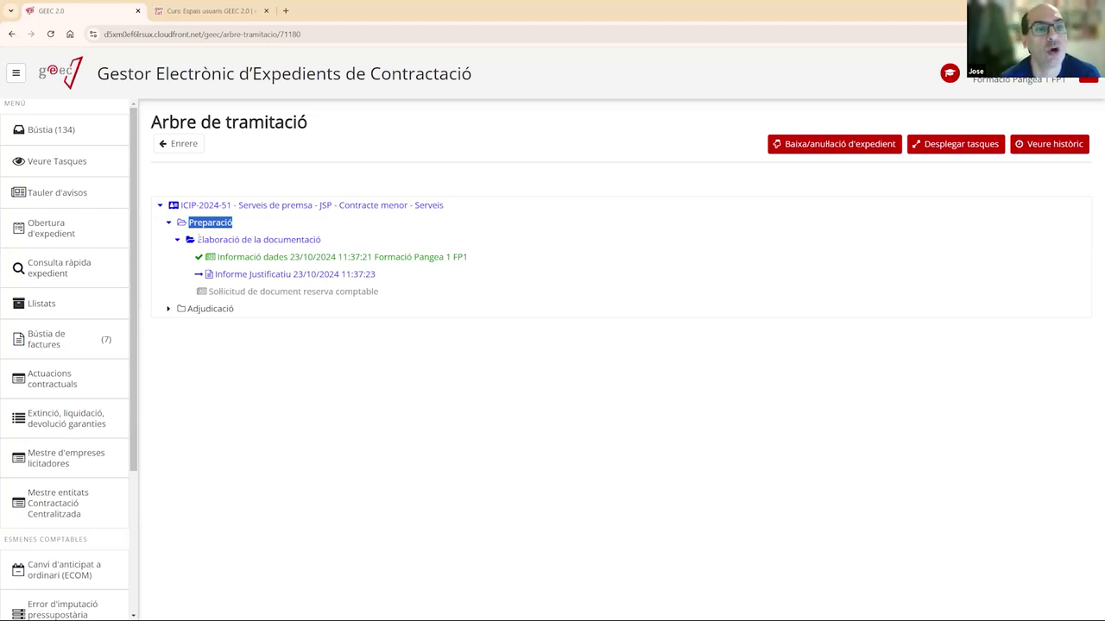
pyautogui.moveTo(198, 239); pyautogui.dragTo(317, 238)
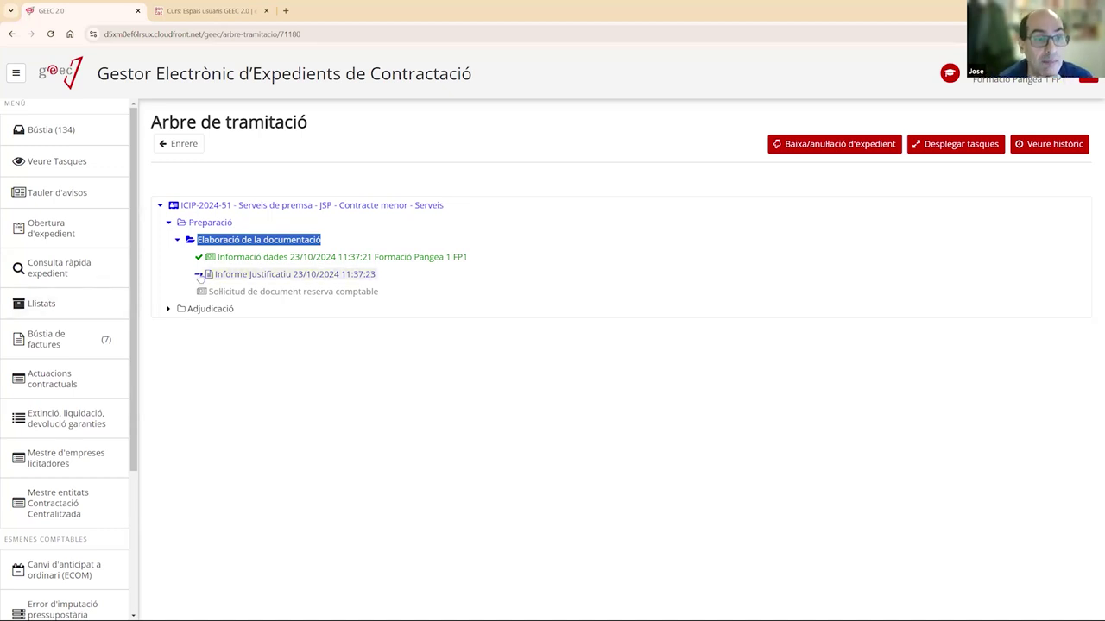
pyautogui.click(344, 275)
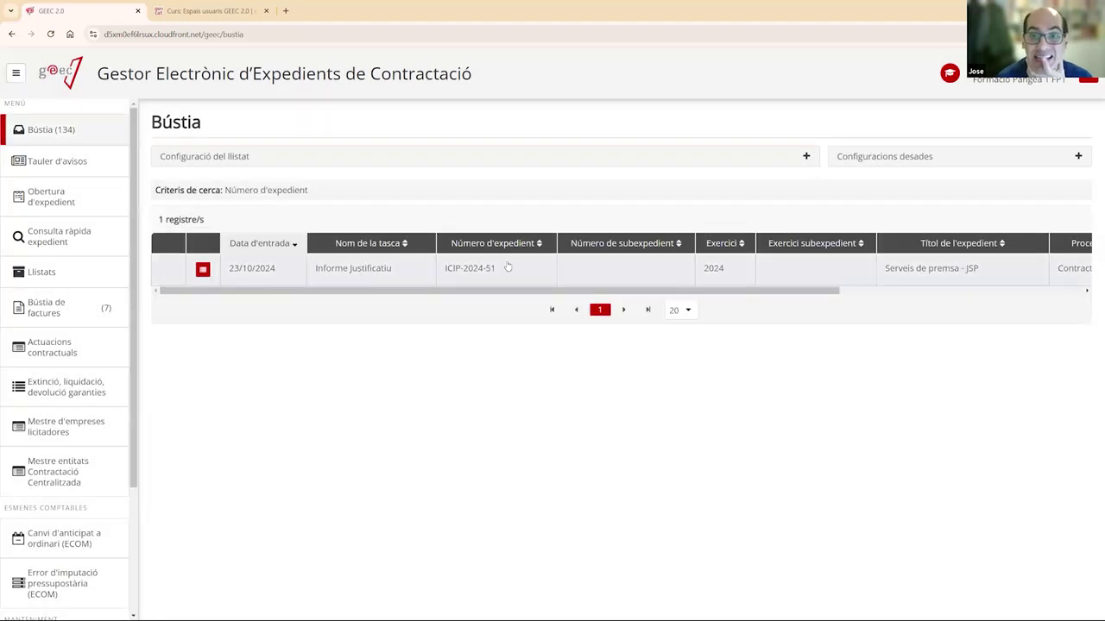
pyautogui.click(203, 271)
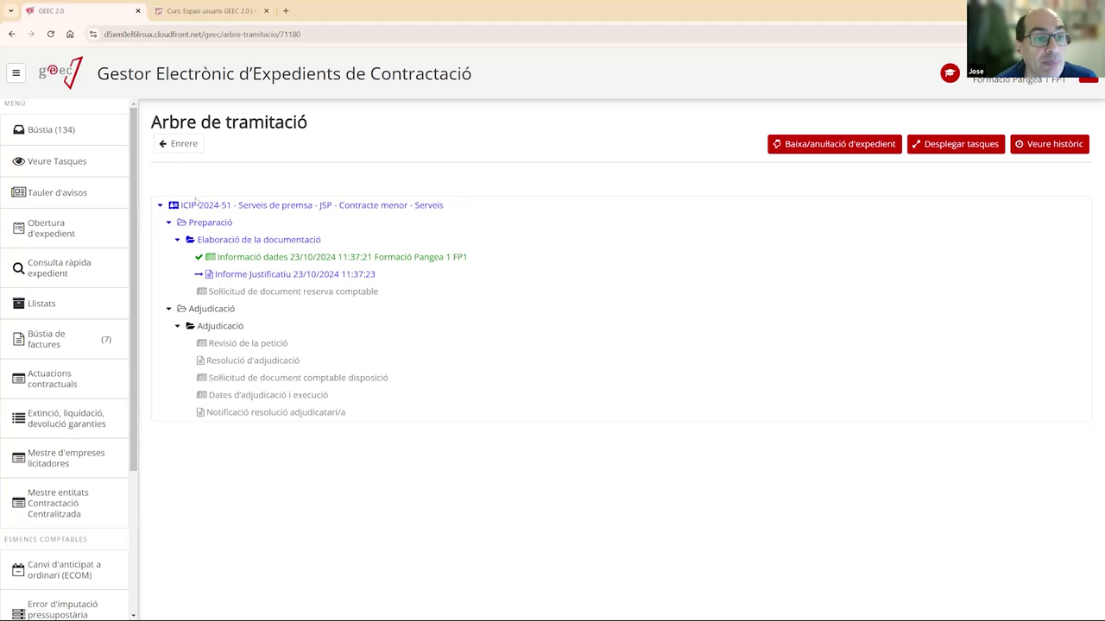
pyautogui.click(168, 221)
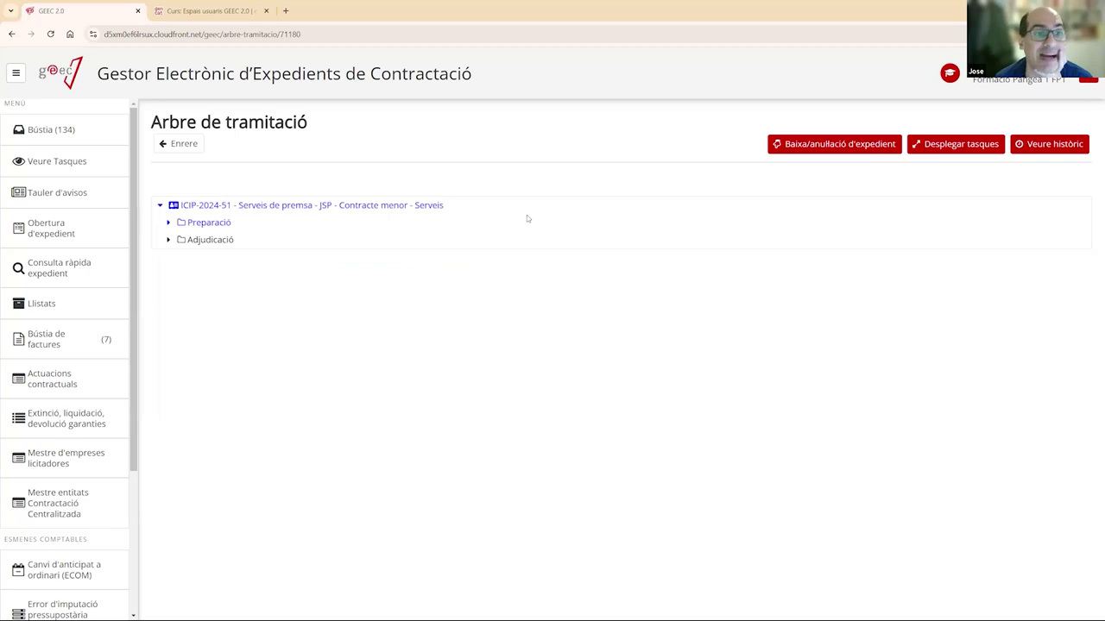
pyautogui.click(167, 222)
pyautogui.moveTo(199, 239); pyautogui.dragTo(347, 240)
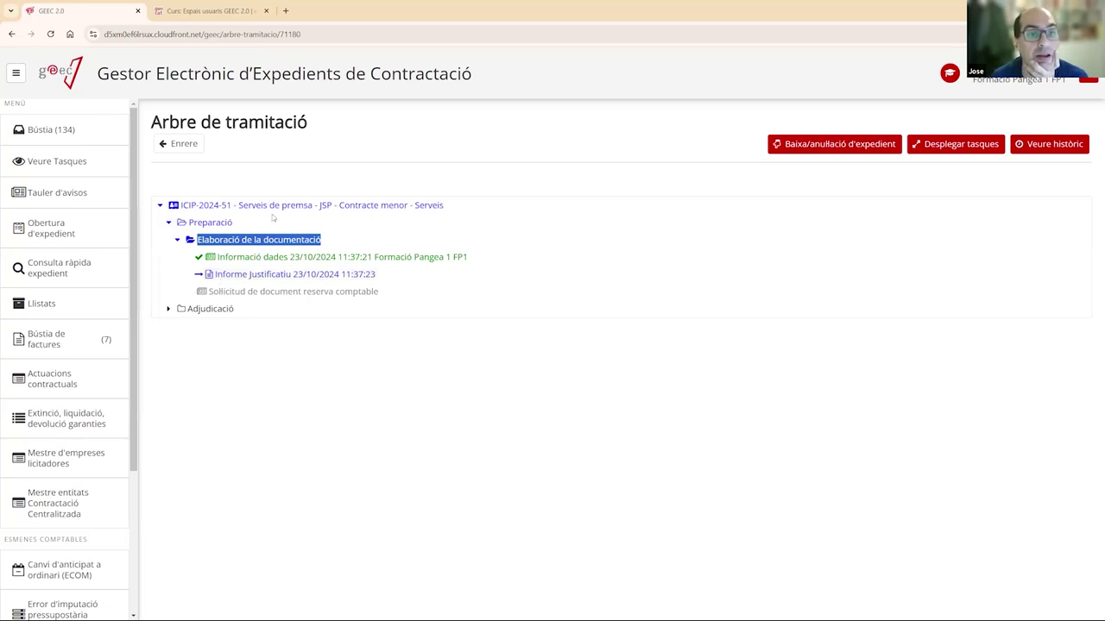
pyautogui.click(362, 232)
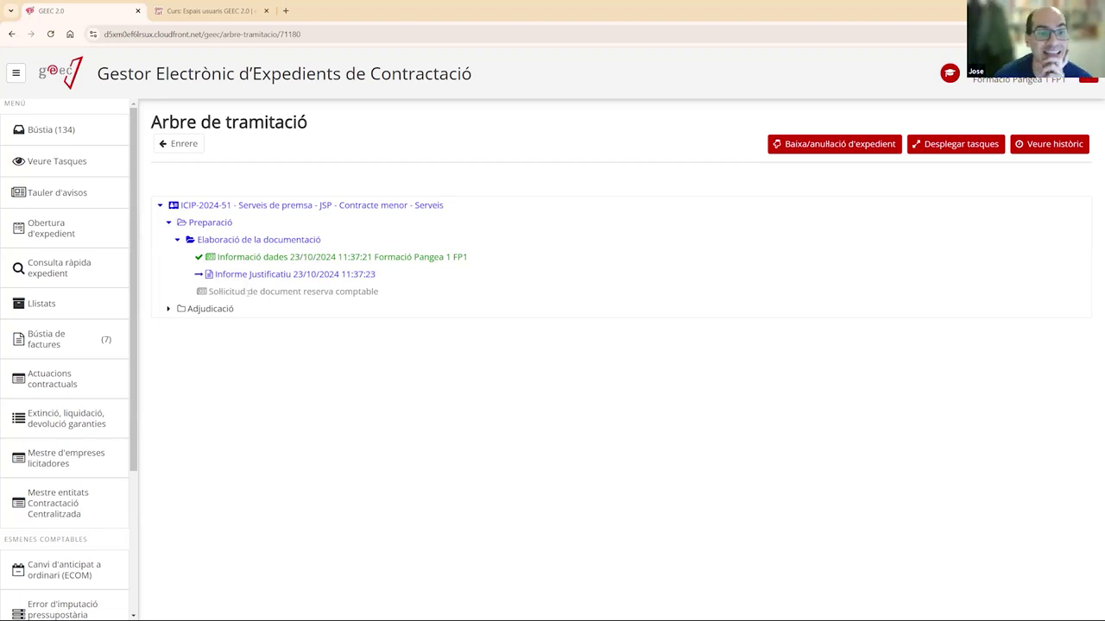
pyautogui.click(168, 308)
pyautogui.moveTo(207, 293); pyautogui.dragTo(405, 279)
pyautogui.click(406, 283)
pyautogui.tripleClick(405, 283)
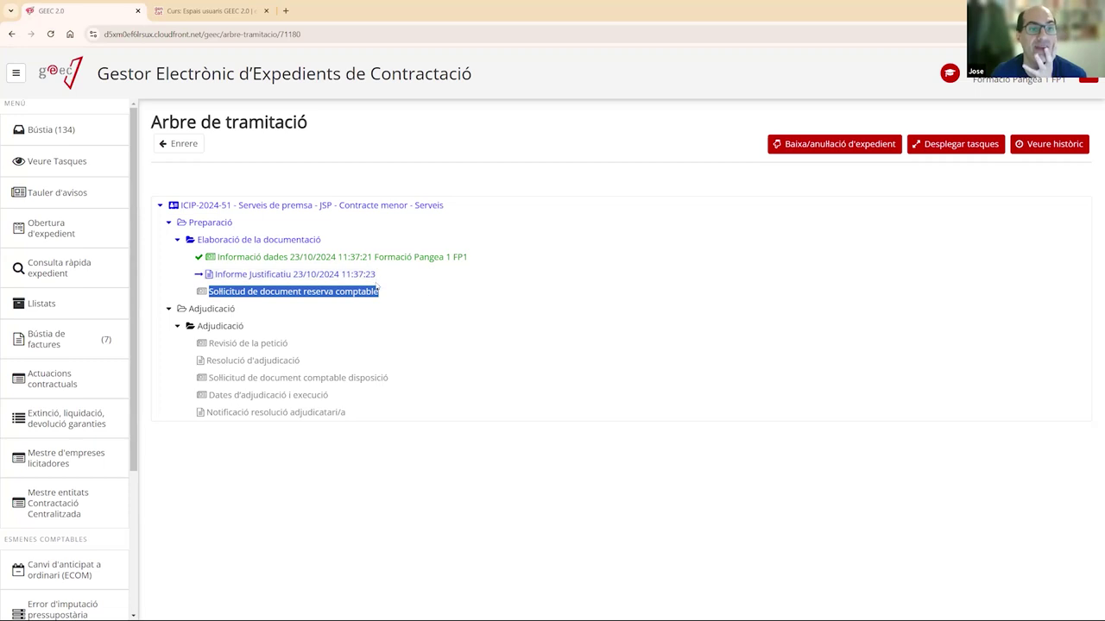
pyautogui.click(69, 138)
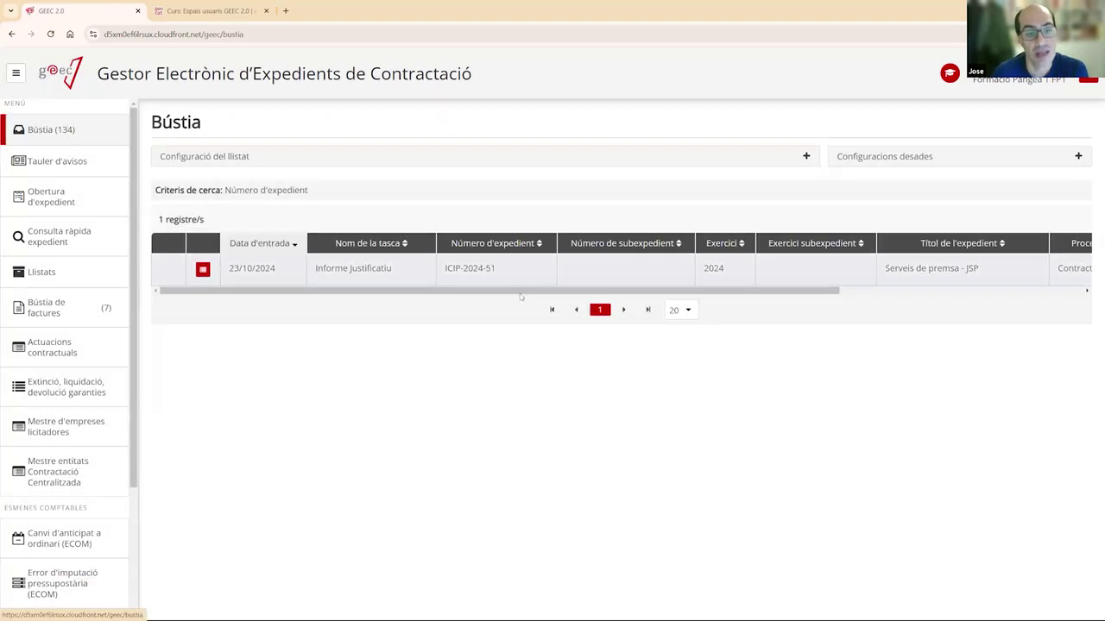
# Open the Informe Justificatiu row from the Bústia for ICIP-2024-51.
pyautogui.click(362, 273)
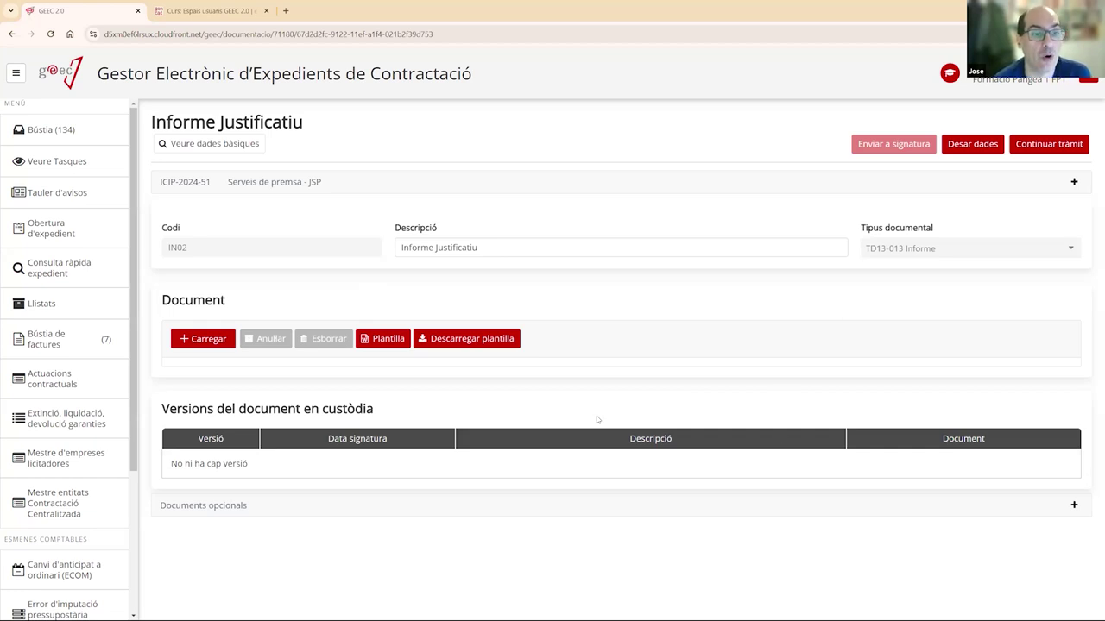
# Upload Informe justificatiu.docx from OneDrive > Escriptori > Fitxers as the document.
pyautogui.click(210, 341)
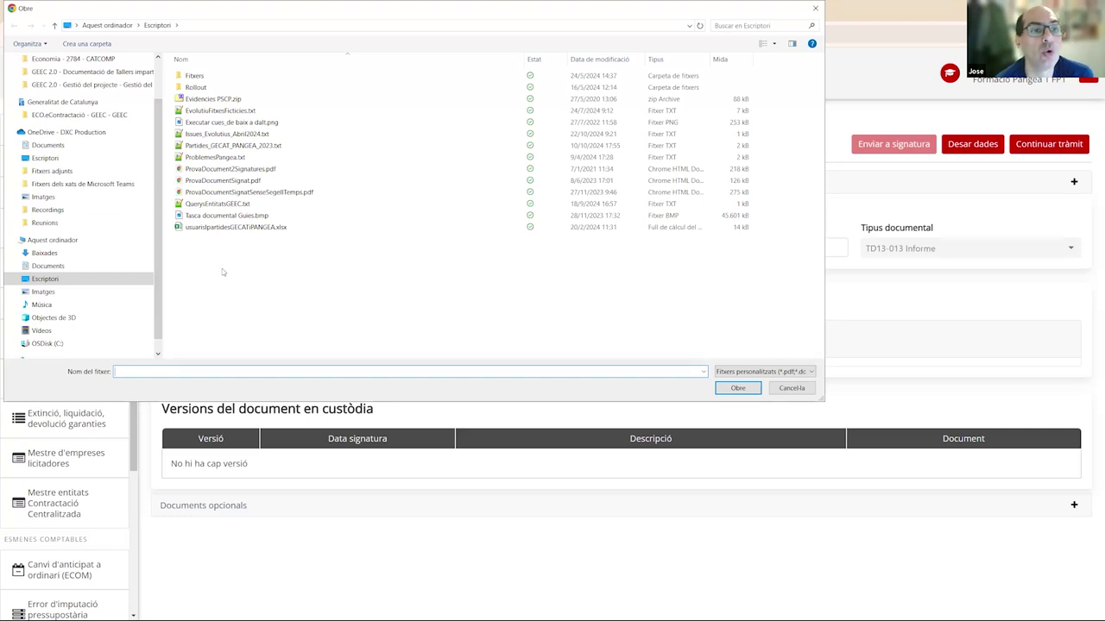
pyautogui.doubleClick(197, 89)
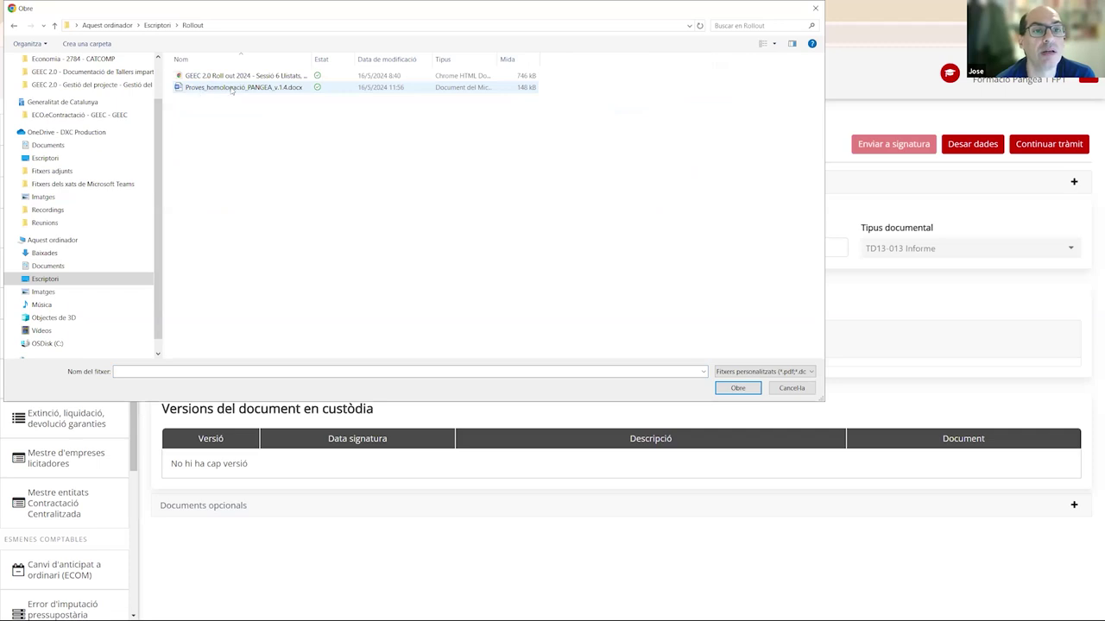
pyautogui.scroll(2, 121, 115)
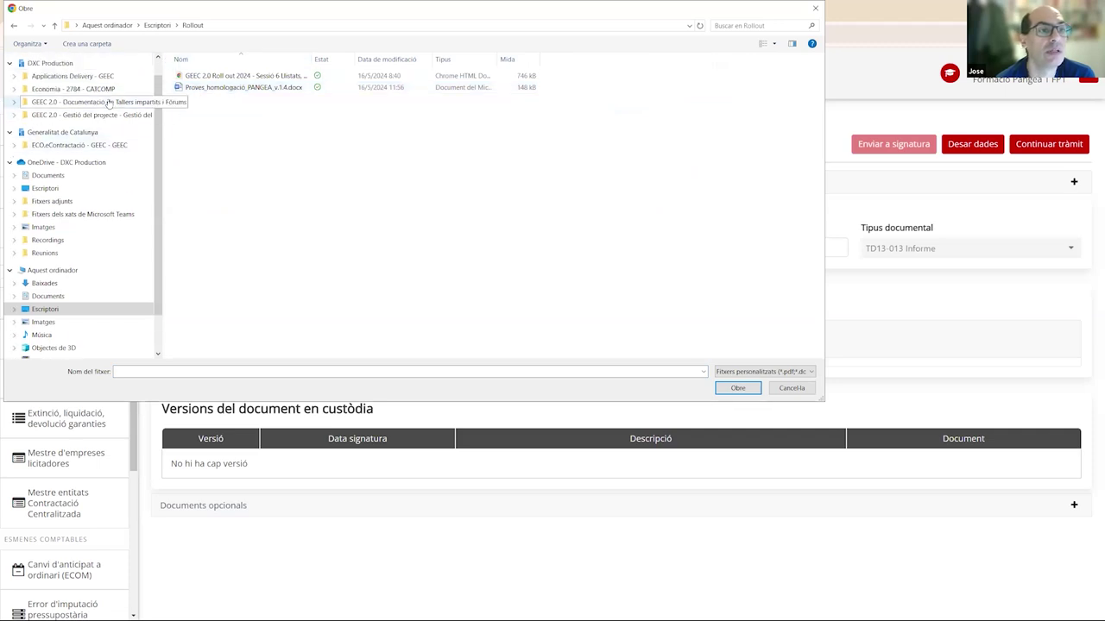
pyautogui.click(55, 211)
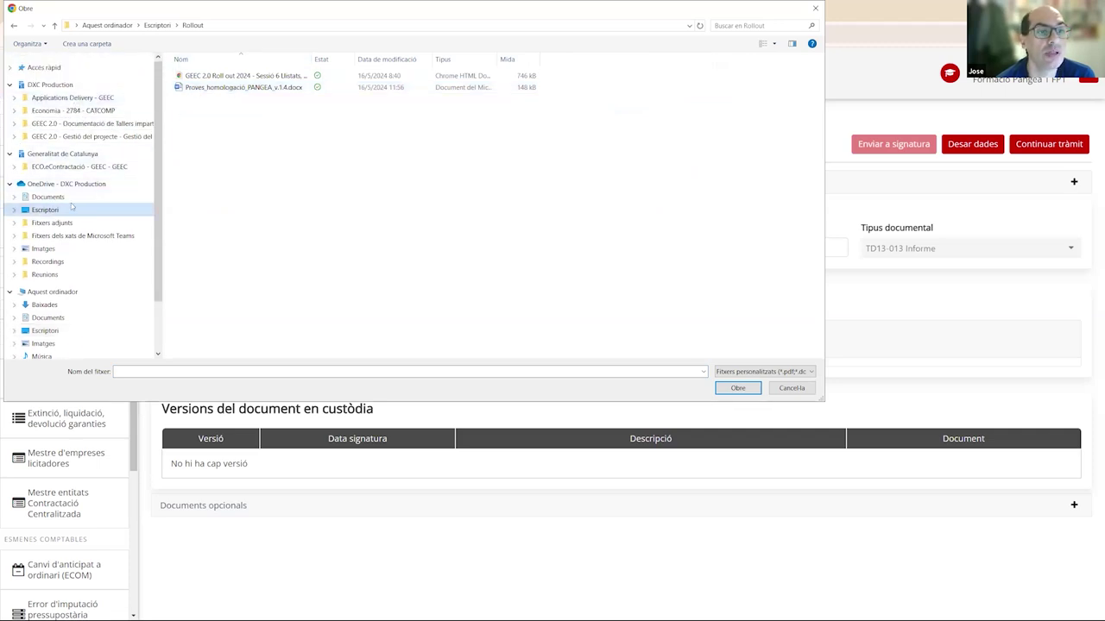
pyautogui.click(208, 79)
pyautogui.doubleClick(208, 76)
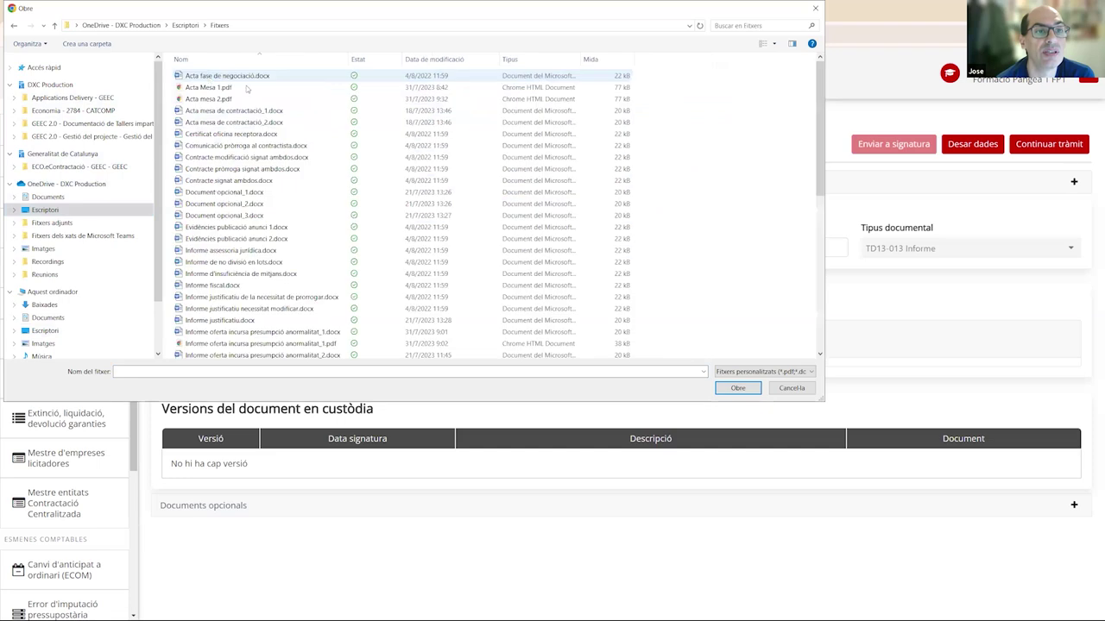
pyautogui.scroll(-3, 258, 198)
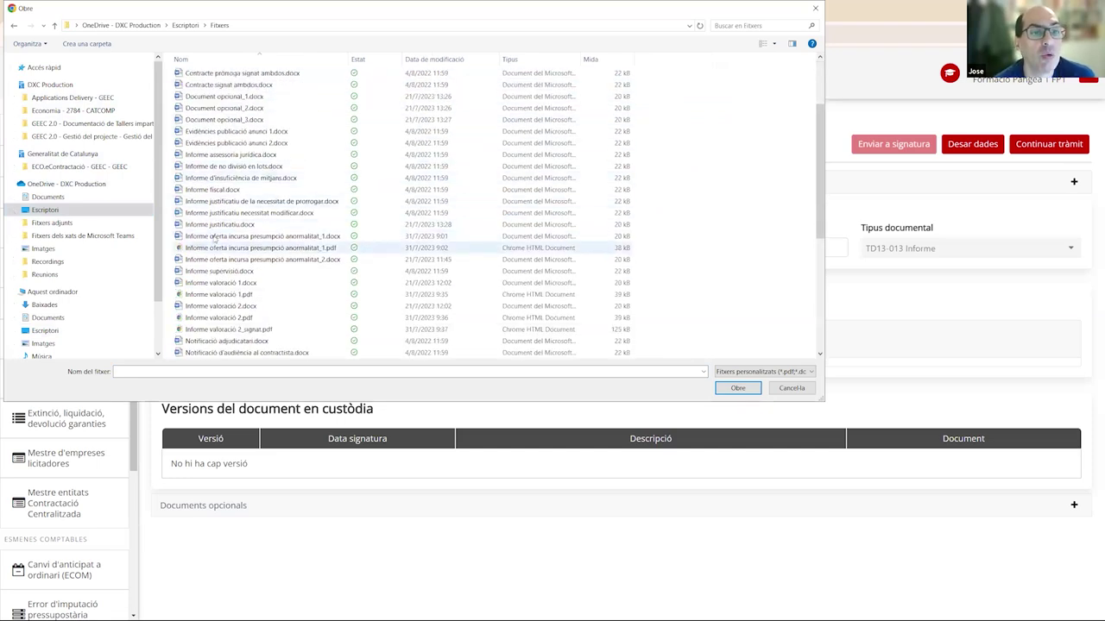
pyautogui.click(239, 228)
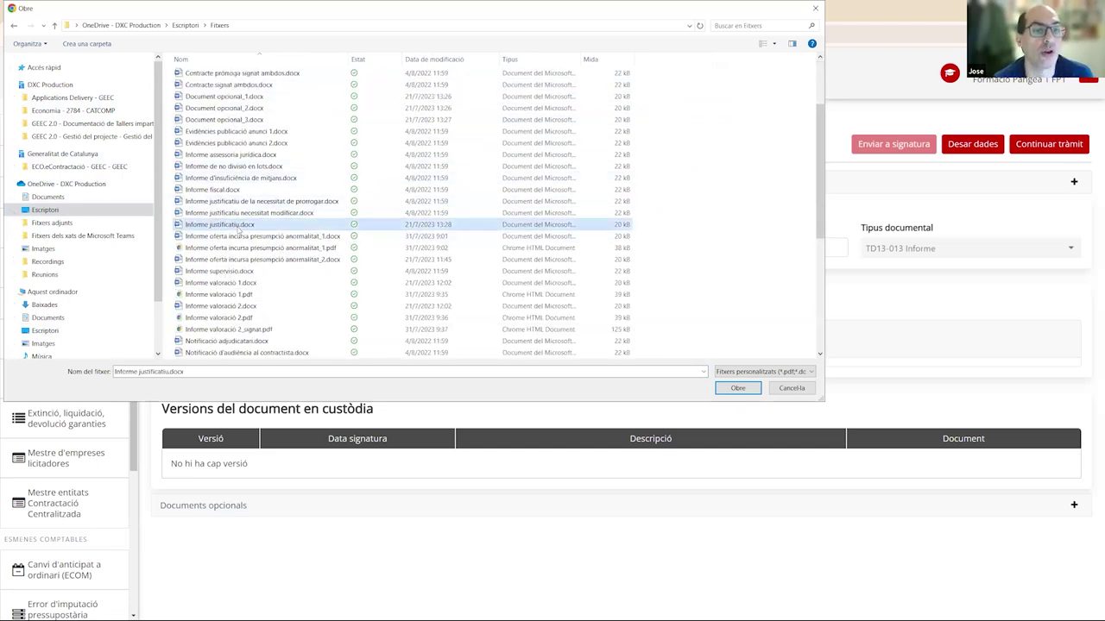
pyautogui.doubleClick(257, 225)
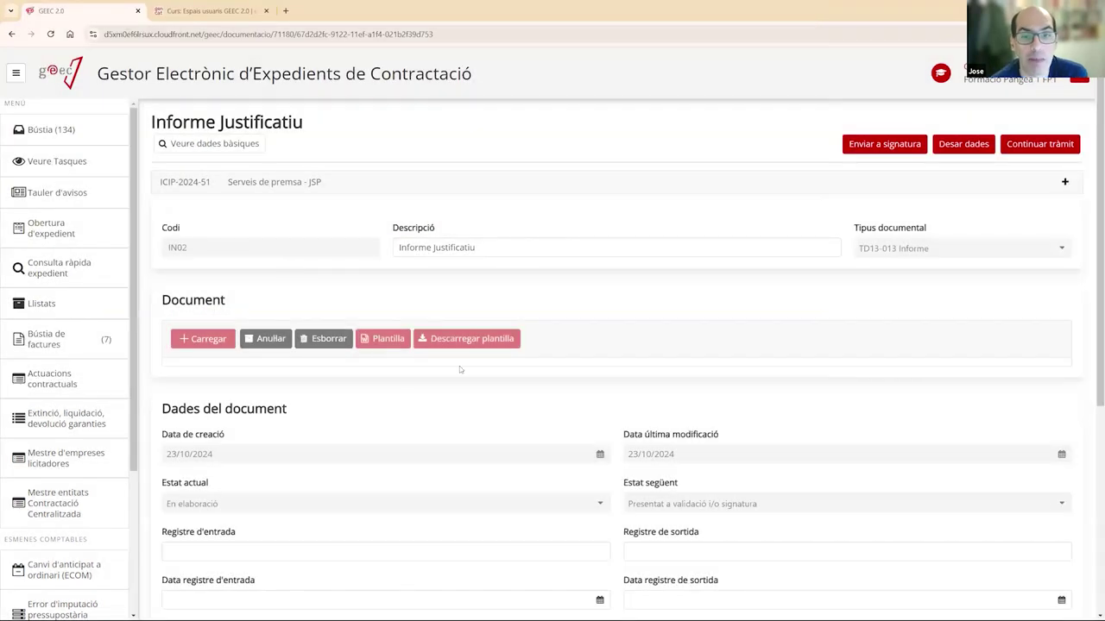
pyautogui.scroll(-4, 459, 369)
pyautogui.scroll(3, 445, 344)
pyautogui.scroll(-1, 226, 302)
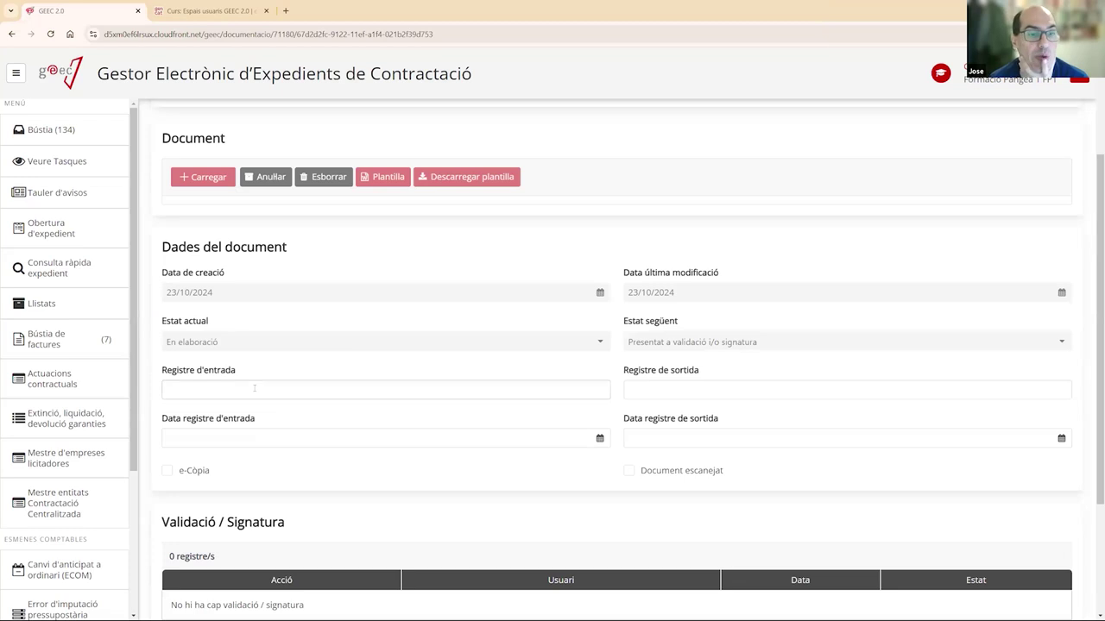
pyautogui.click(255, 388)
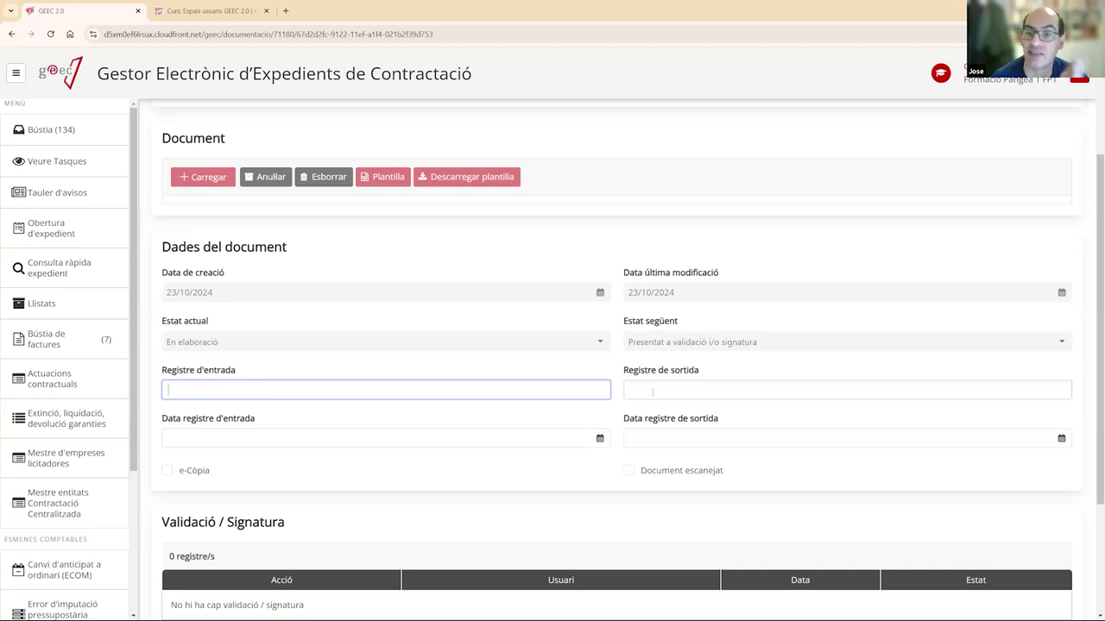
pyautogui.click(664, 391)
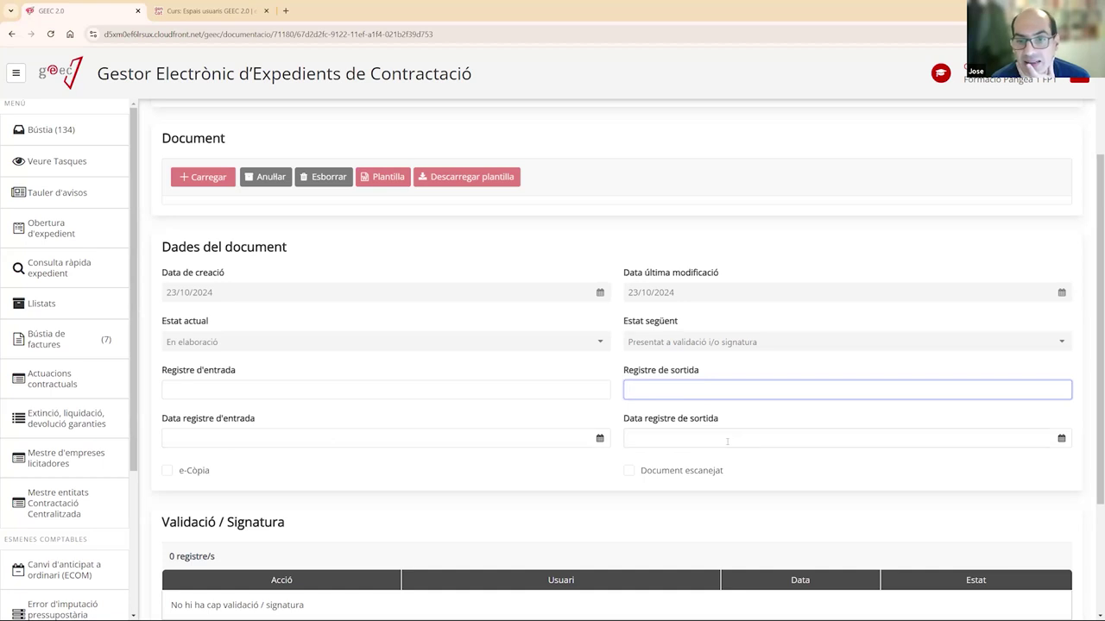
pyautogui.press('Tab')
pyautogui.click(264, 441)
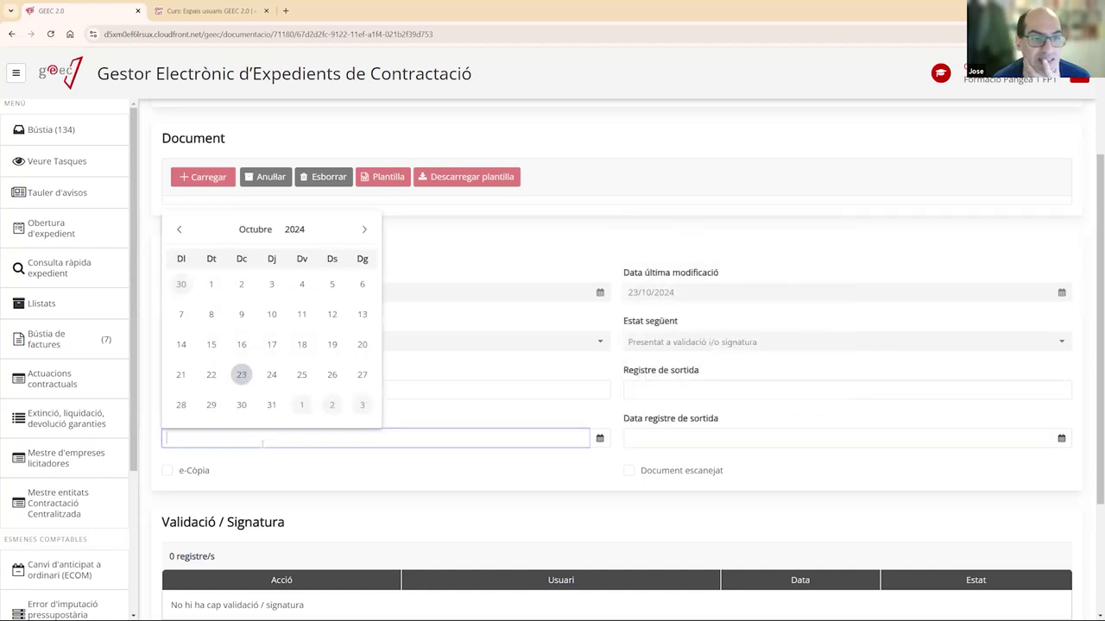
pyautogui.click(454, 412)
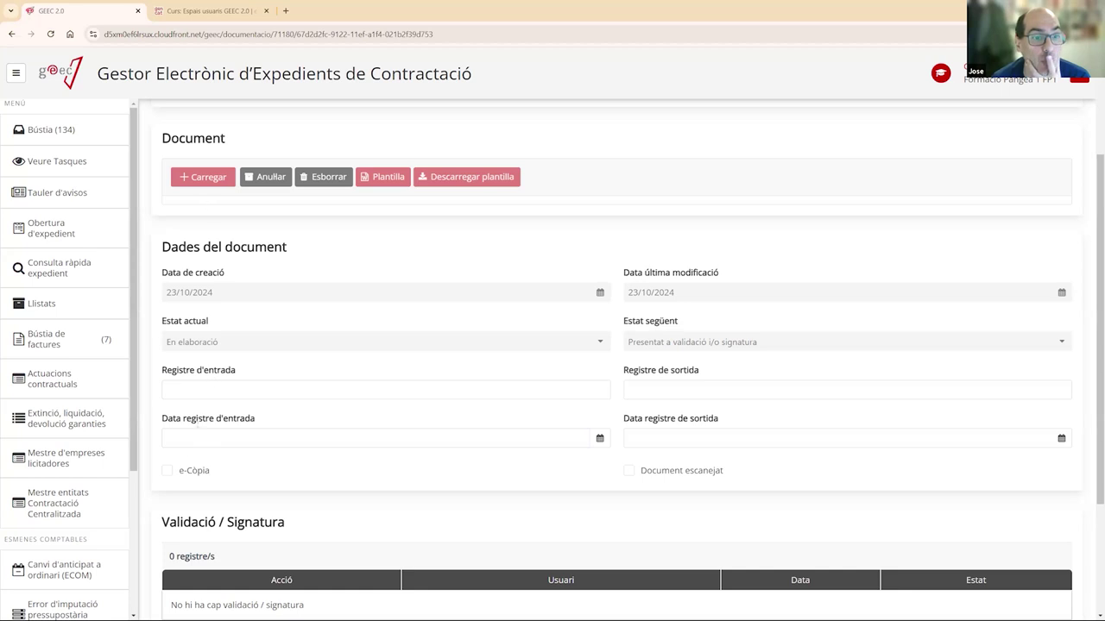
pyautogui.click(168, 473)
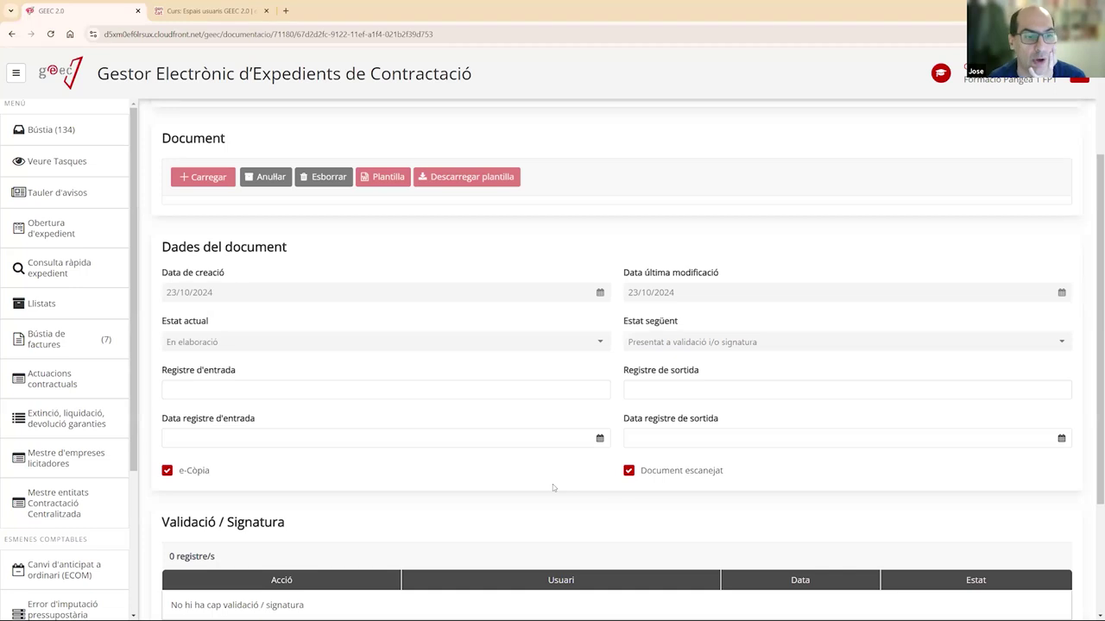
pyautogui.click(164, 473)
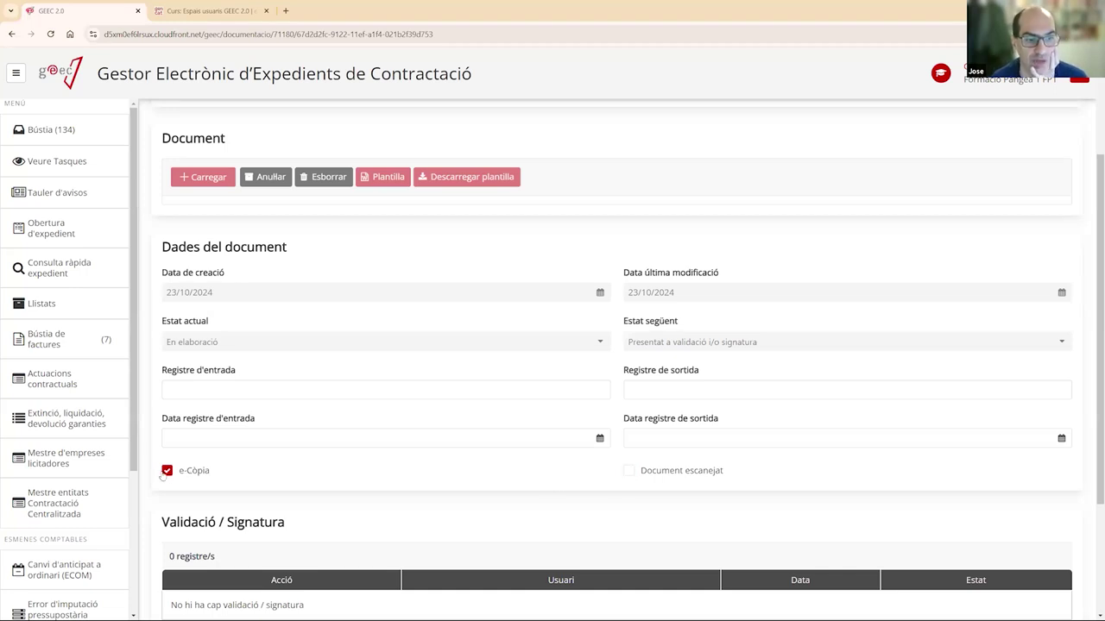
pyautogui.click(165, 472)
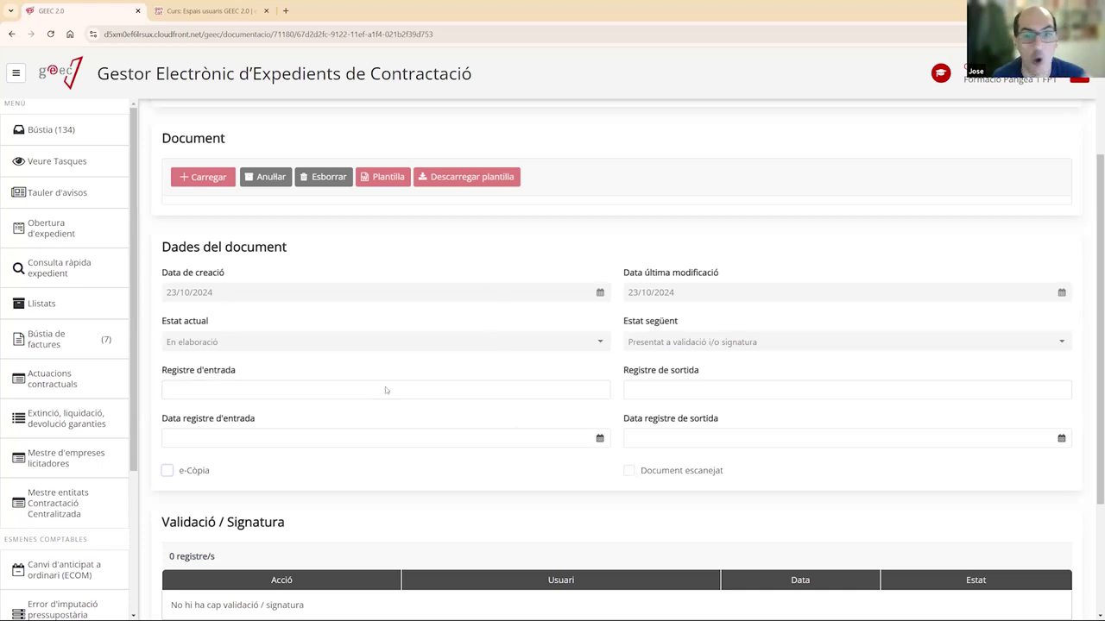
pyautogui.scroll(-1, 502, 364)
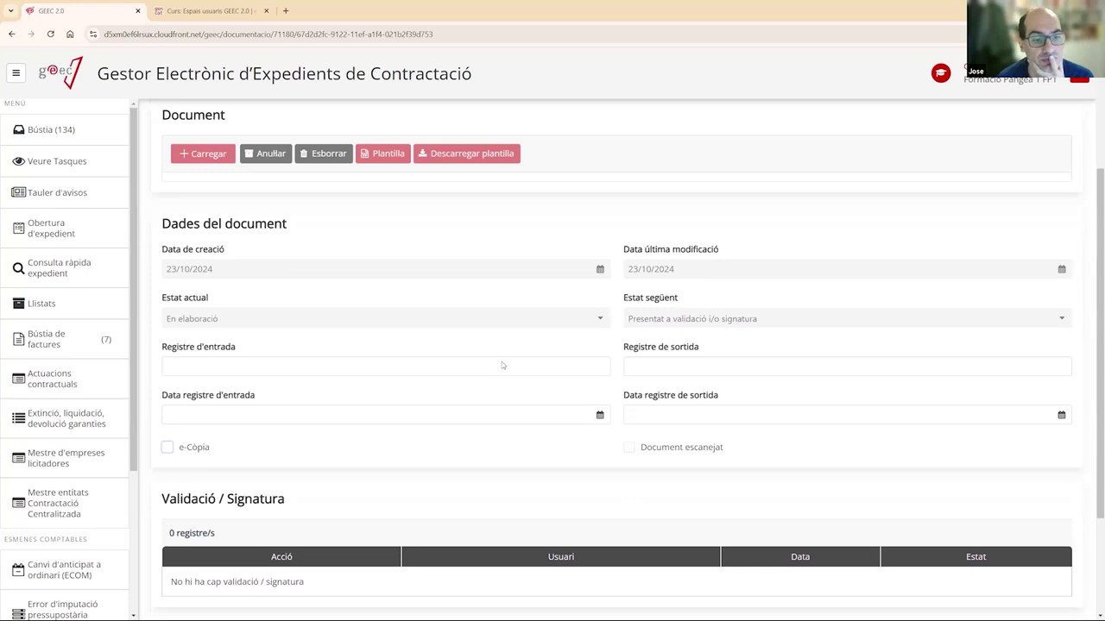
pyautogui.scroll(2, 518, 319)
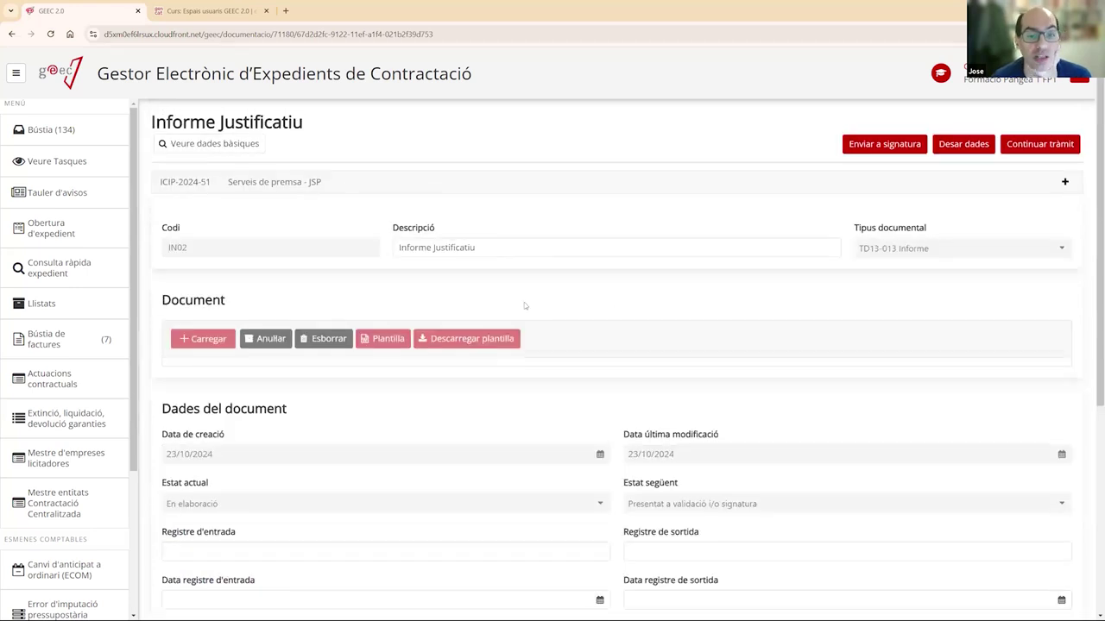
pyautogui.scroll(-4, 402, 422)
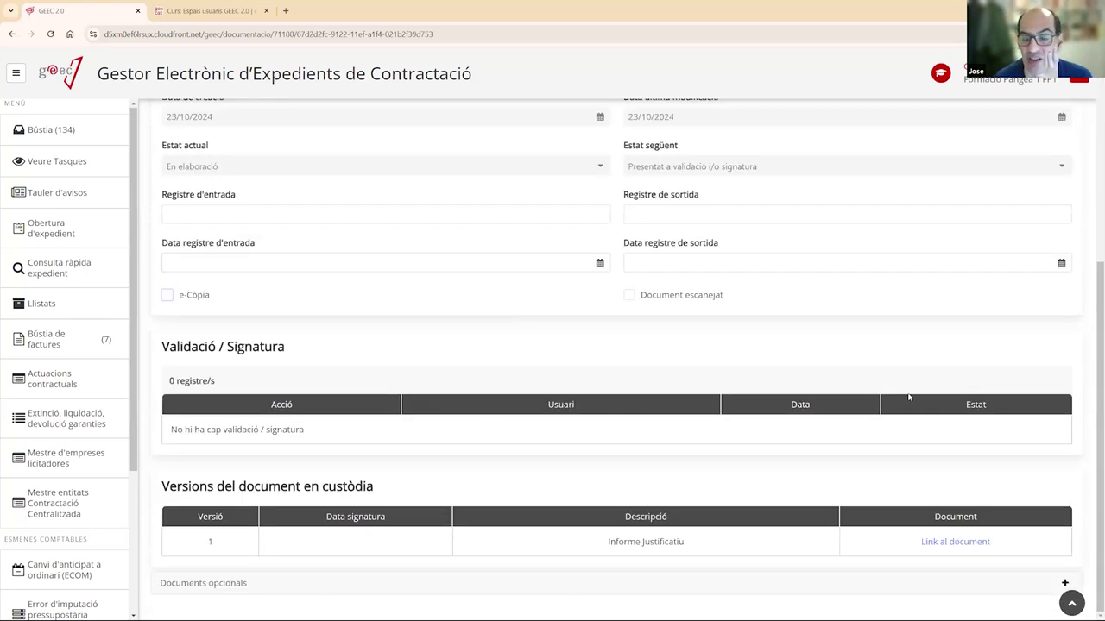
pyautogui.scroll(1, 594, 382)
pyautogui.scroll(-1, 518, 406)
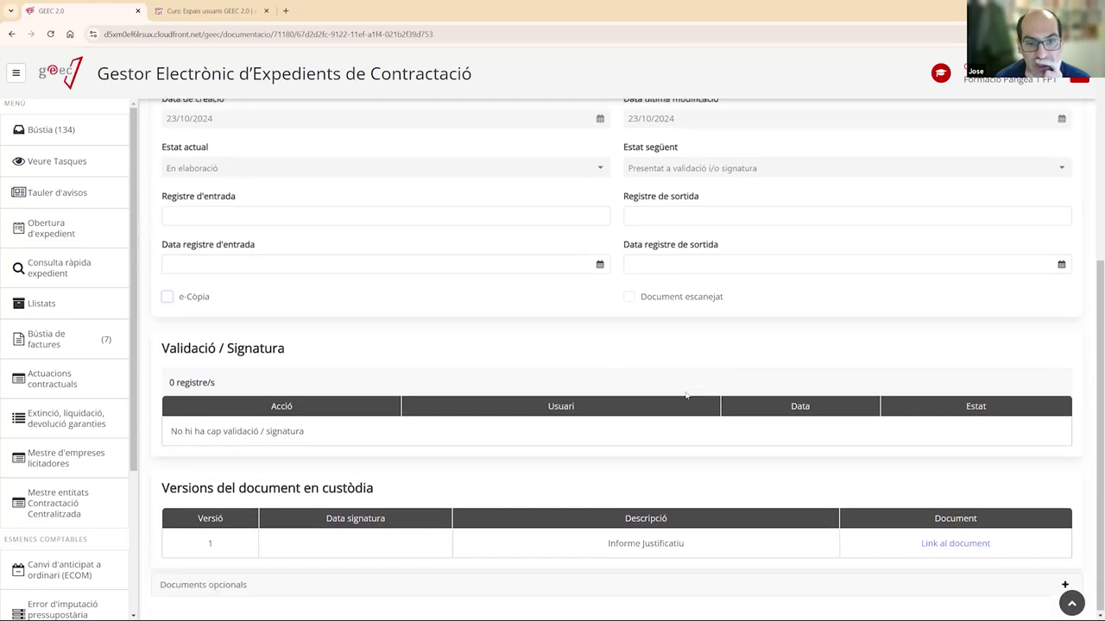
pyautogui.scroll(4, 661, 384)
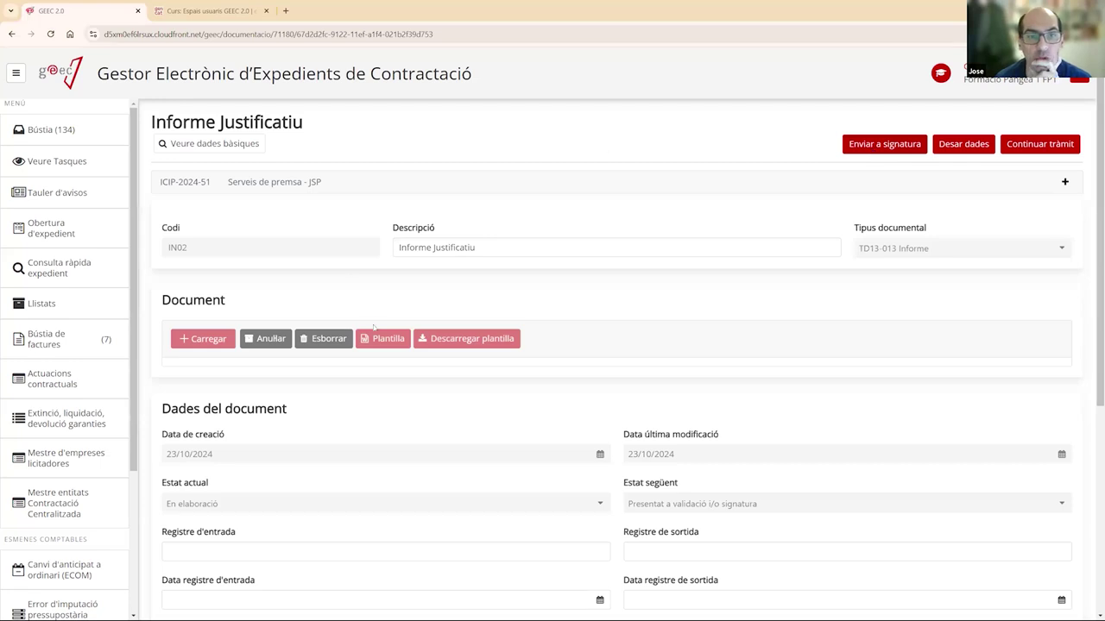
# Open the Enviar a signatura form and leave the request not marked Urgent.
pyautogui.click(906, 151)
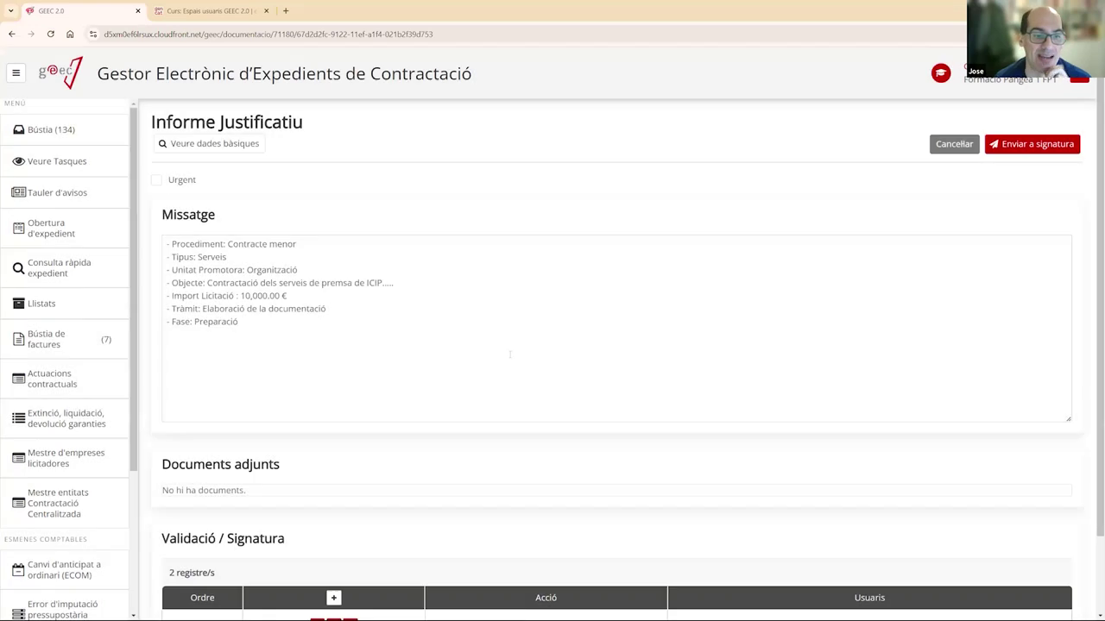
pyautogui.scroll(-1, 535, 390)
pyautogui.scroll(1, 538, 349)
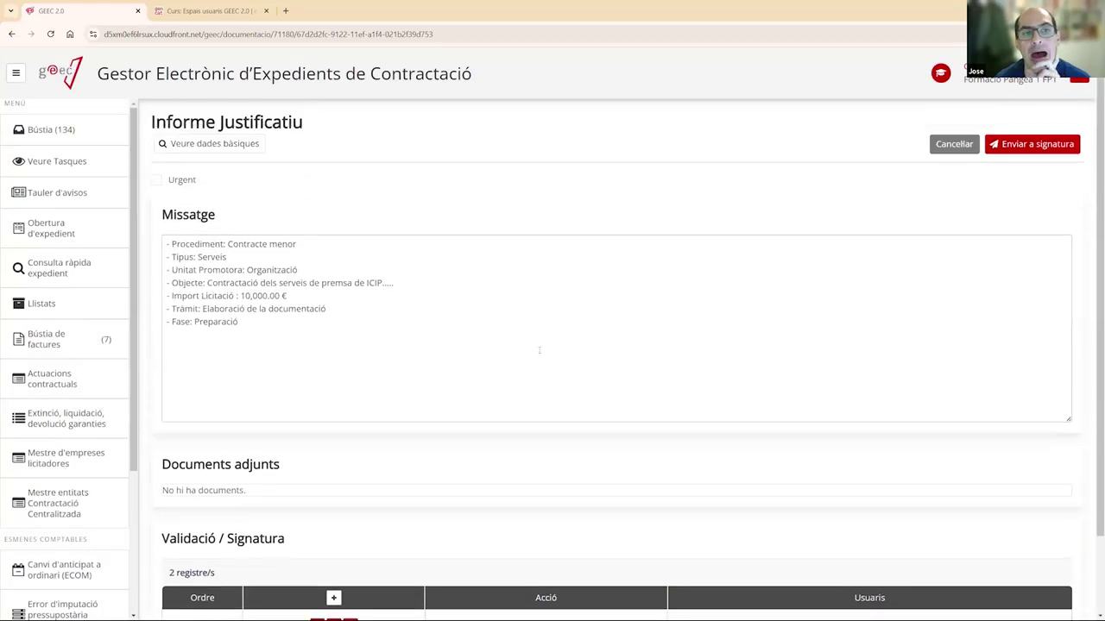
pyautogui.scroll(-1, 594, 434)
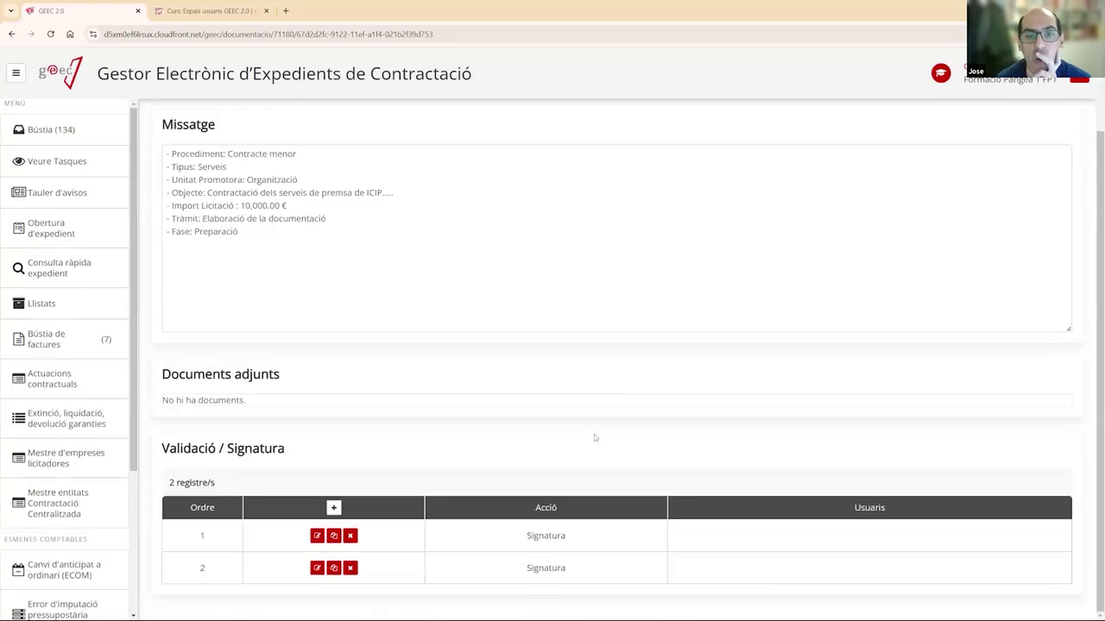
pyautogui.scroll(1, 593, 435)
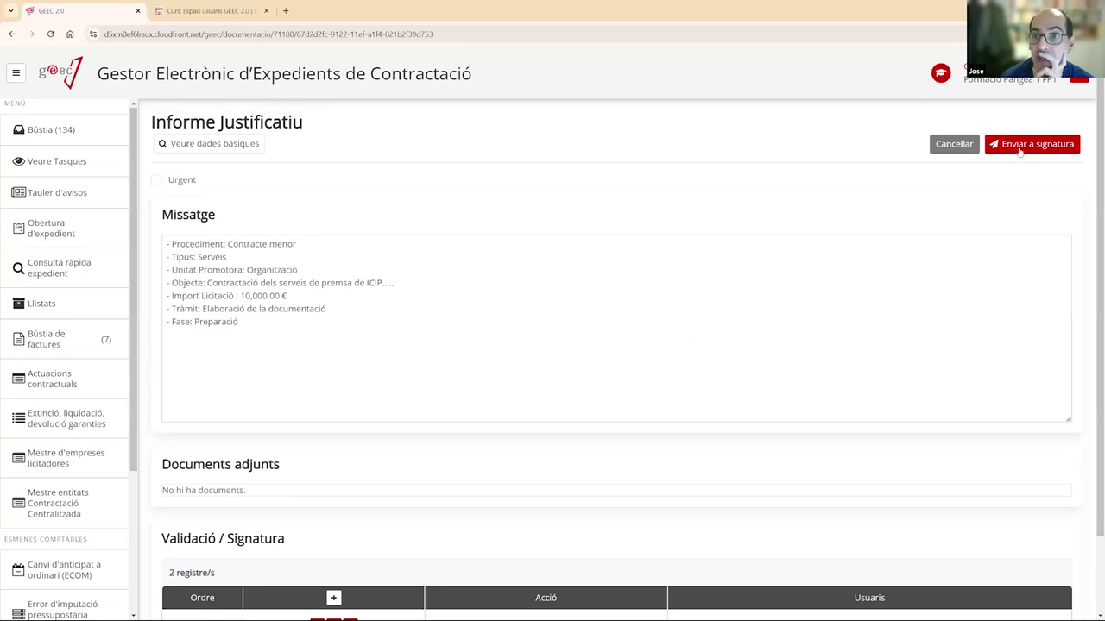
pyautogui.scroll(-1, 676, 379)
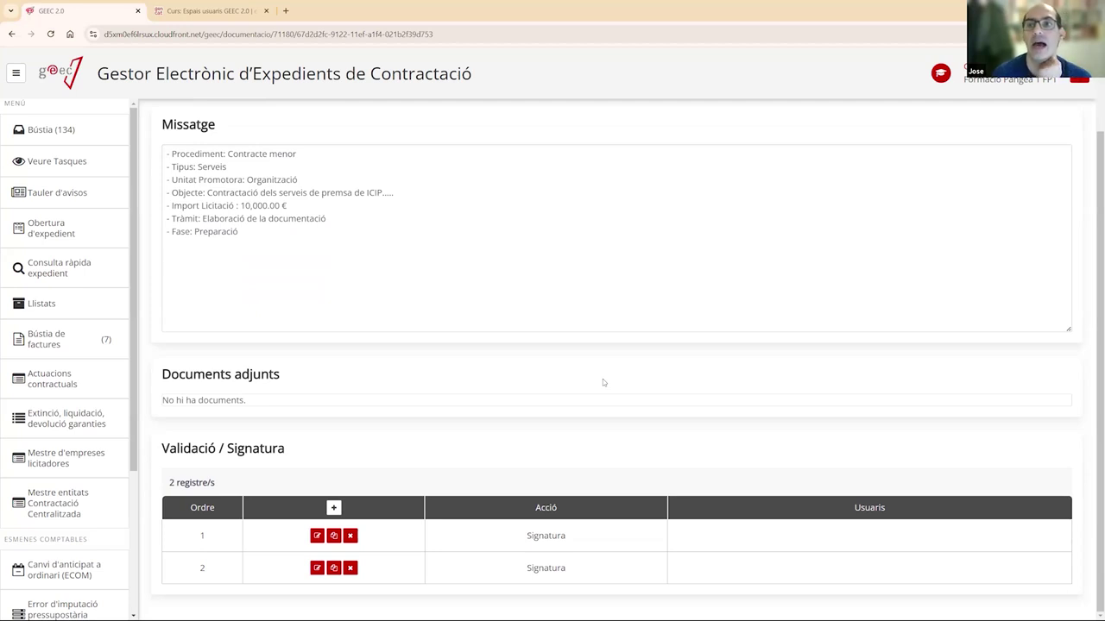
pyautogui.scroll(2, 675, 365)
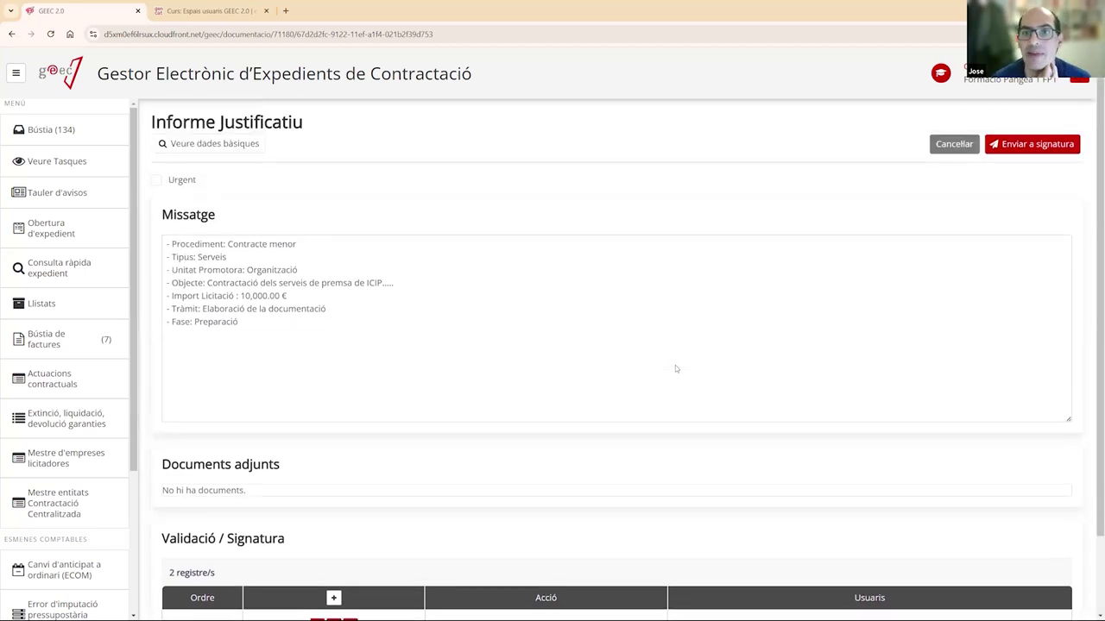
pyautogui.scroll(-2, 665, 367)
pyautogui.scroll(2, 655, 374)
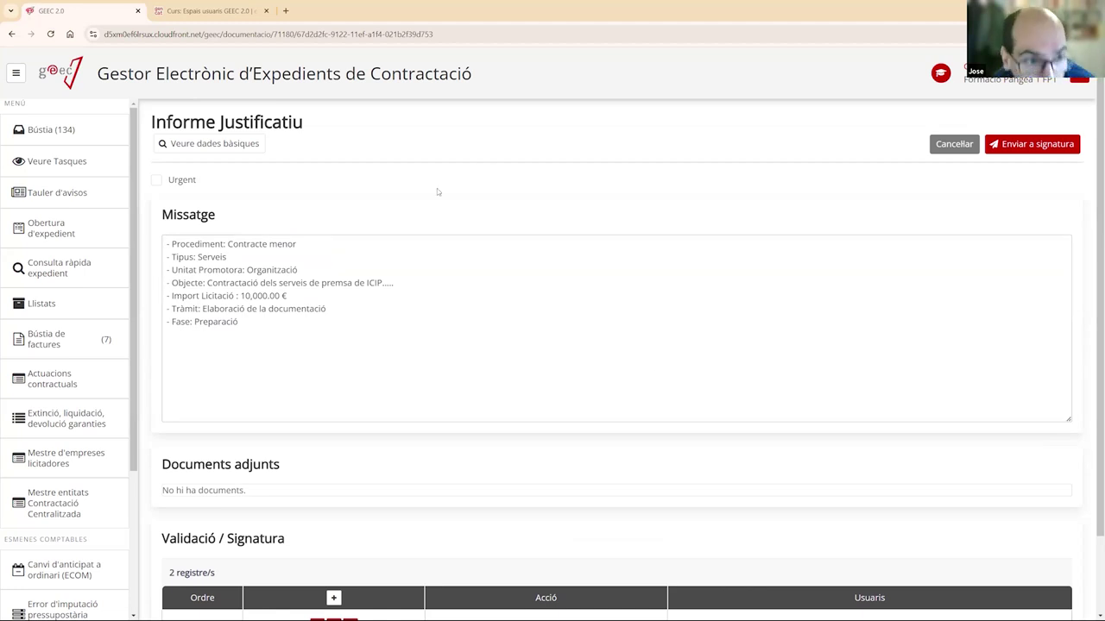
pyautogui.click(156, 180)
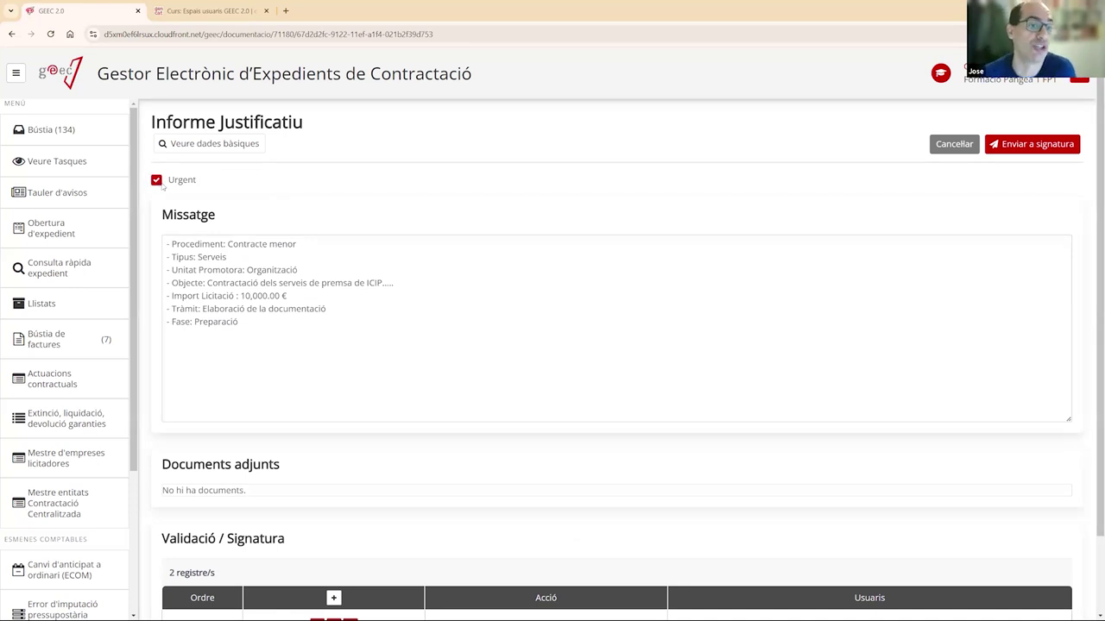
pyautogui.click(156, 180)
# Add the line 'Si us plau, signi el document....' after Fase: Preparació in the message.
pyautogui.moveTo(259, 324); pyautogui.dragTo(171, 243)
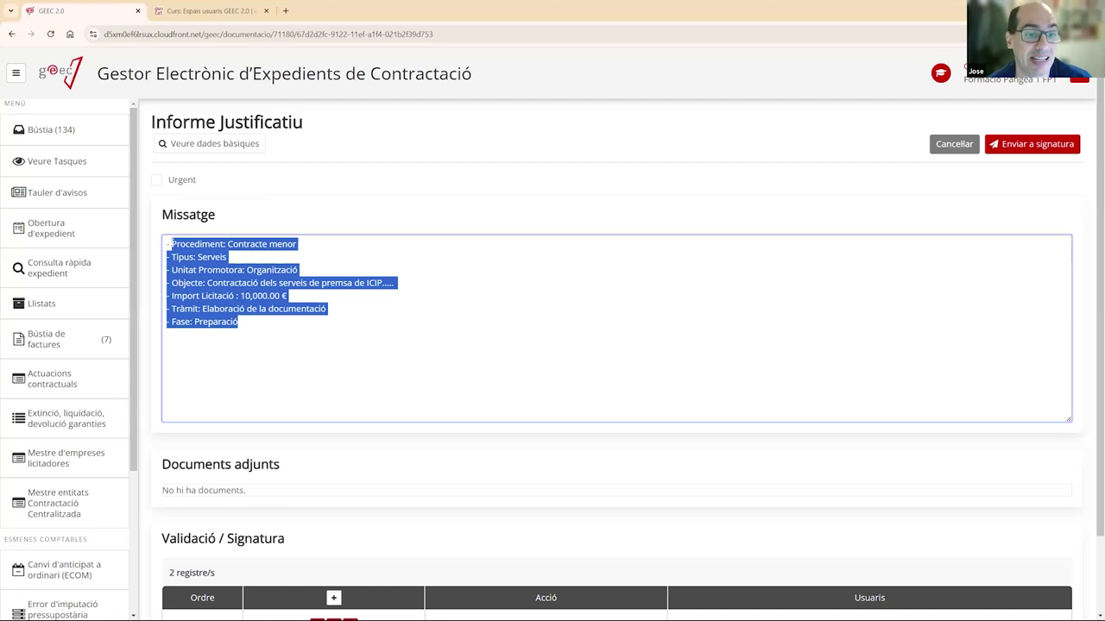
pyautogui.moveTo(250, 324); pyautogui.dragTo(191, 296)
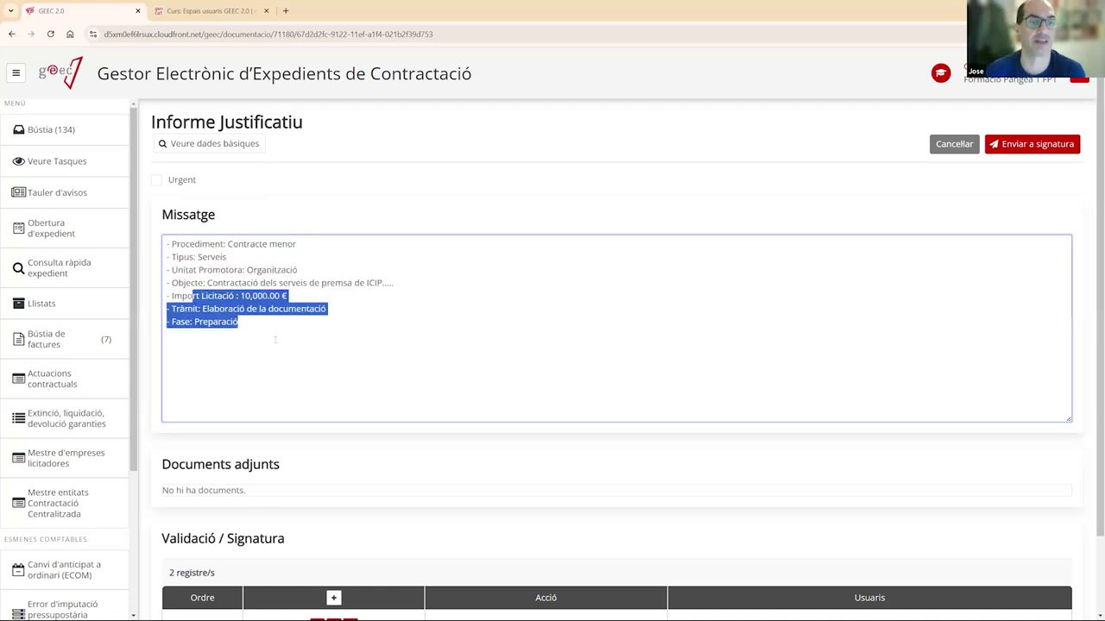
pyautogui.click(304, 332)
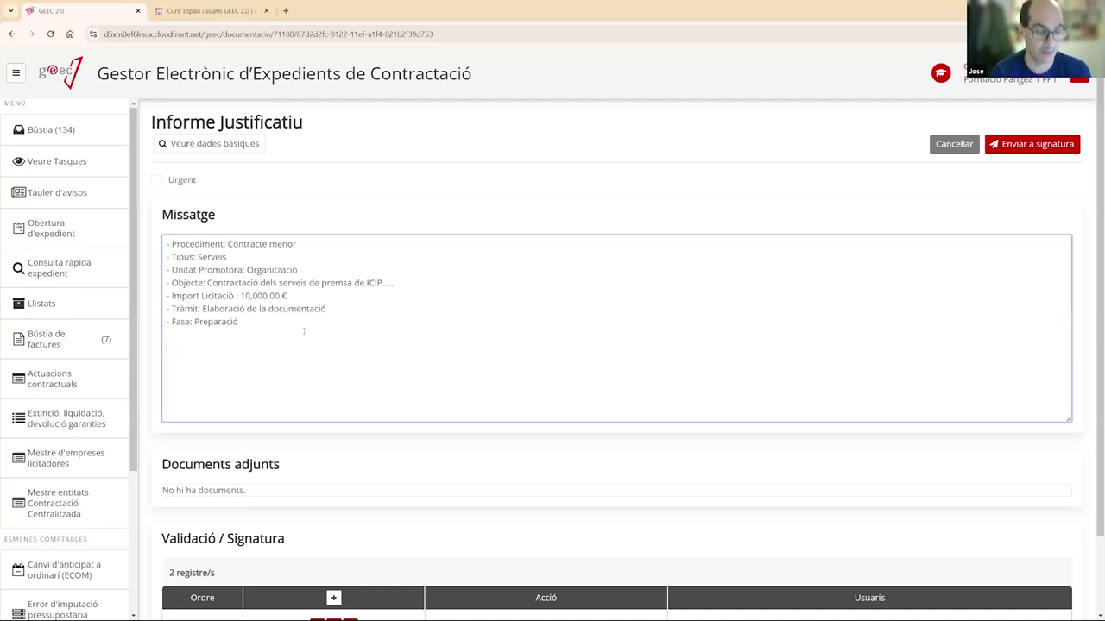
pyautogui.write('Si u')
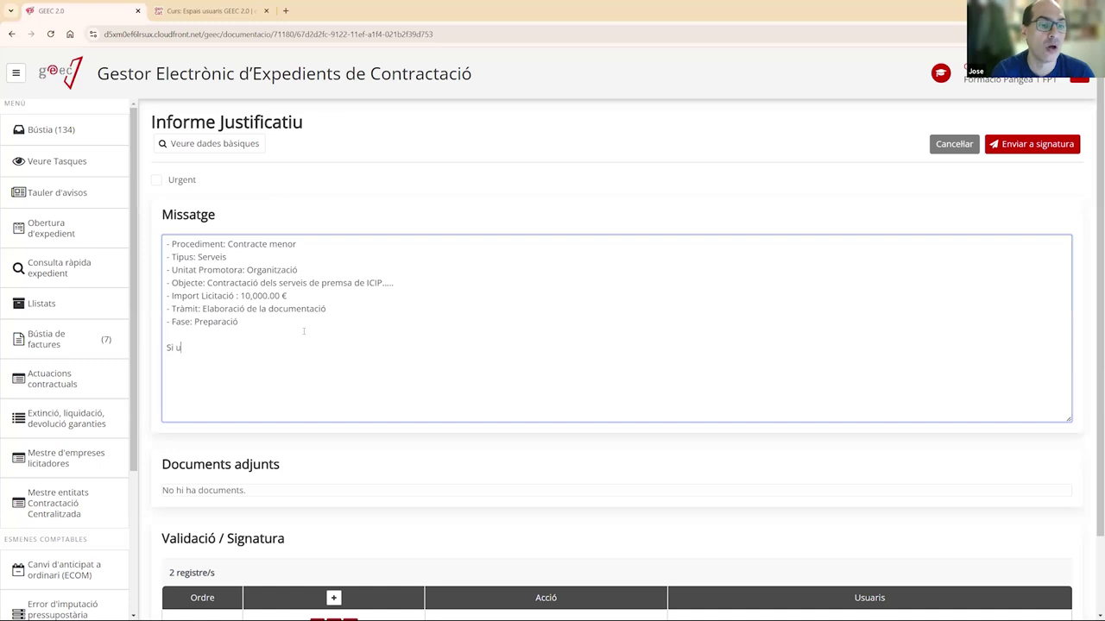
pyautogui.write('s plau, signi')
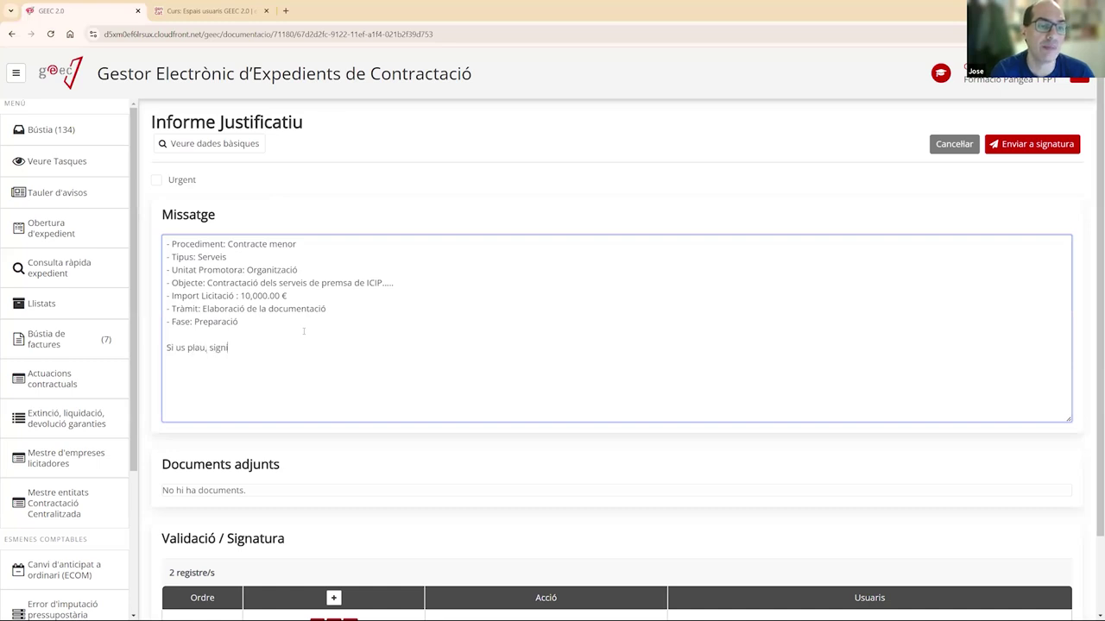
pyautogui.write(' el document....')
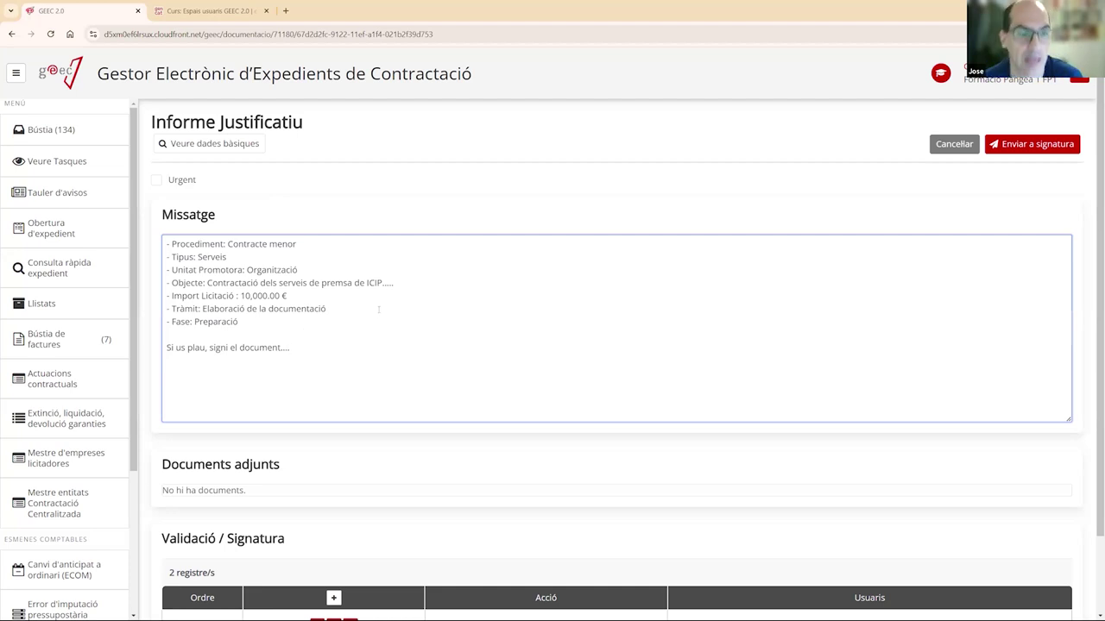
pyautogui.scroll(-1, 224, 455)
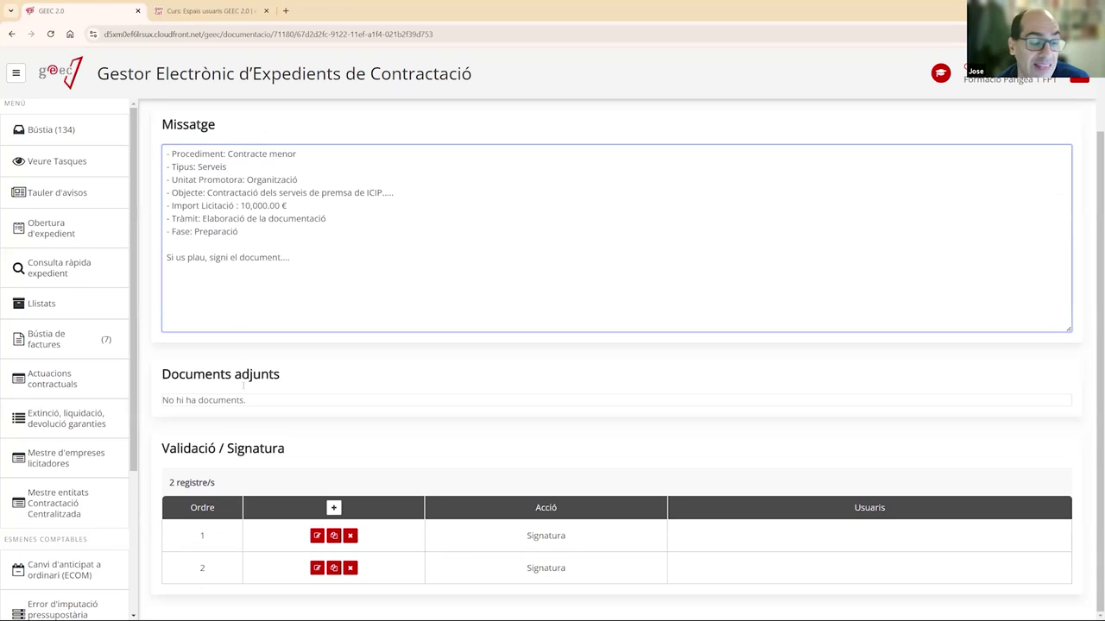
pyautogui.scroll(1, 291, 372)
pyautogui.scroll(-1, 341, 404)
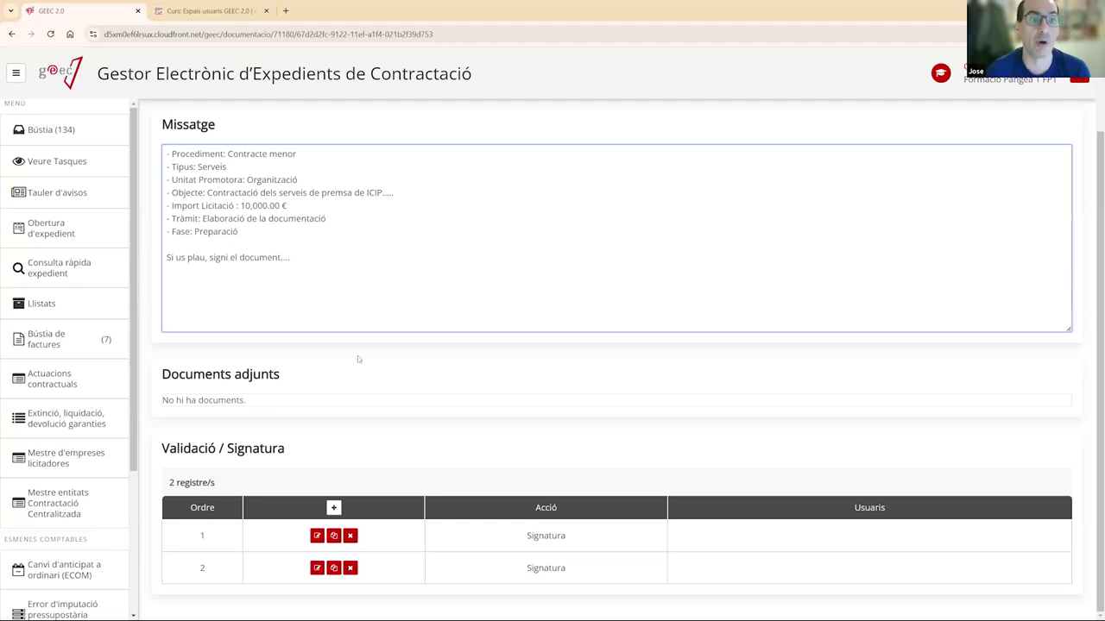
pyautogui.moveTo(298, 260); pyautogui.dragTo(162, 152)
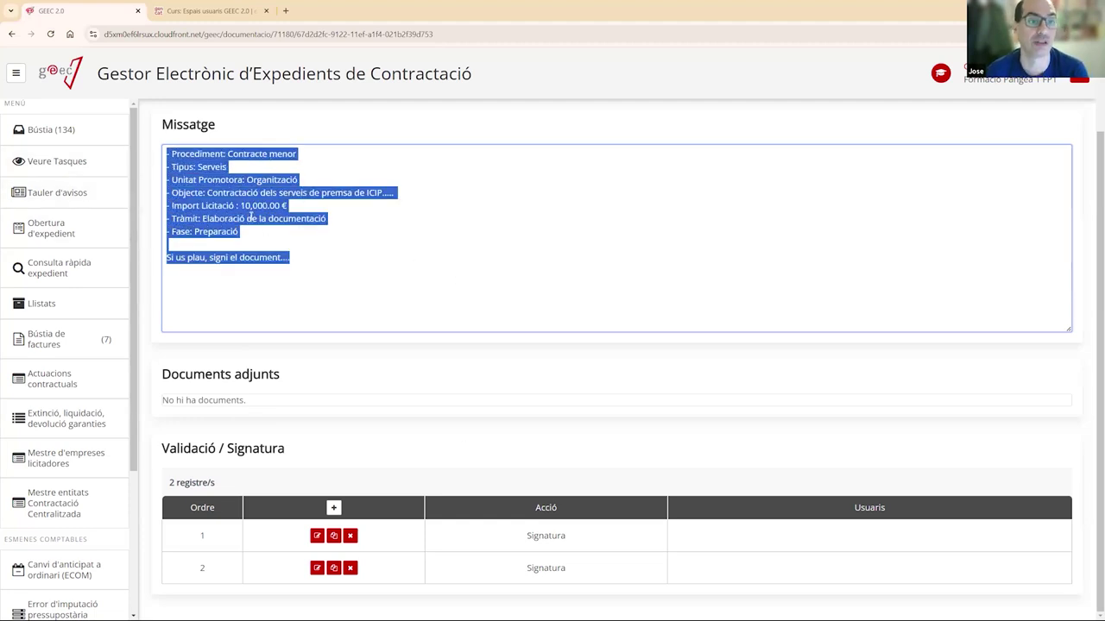
pyautogui.click(326, 272)
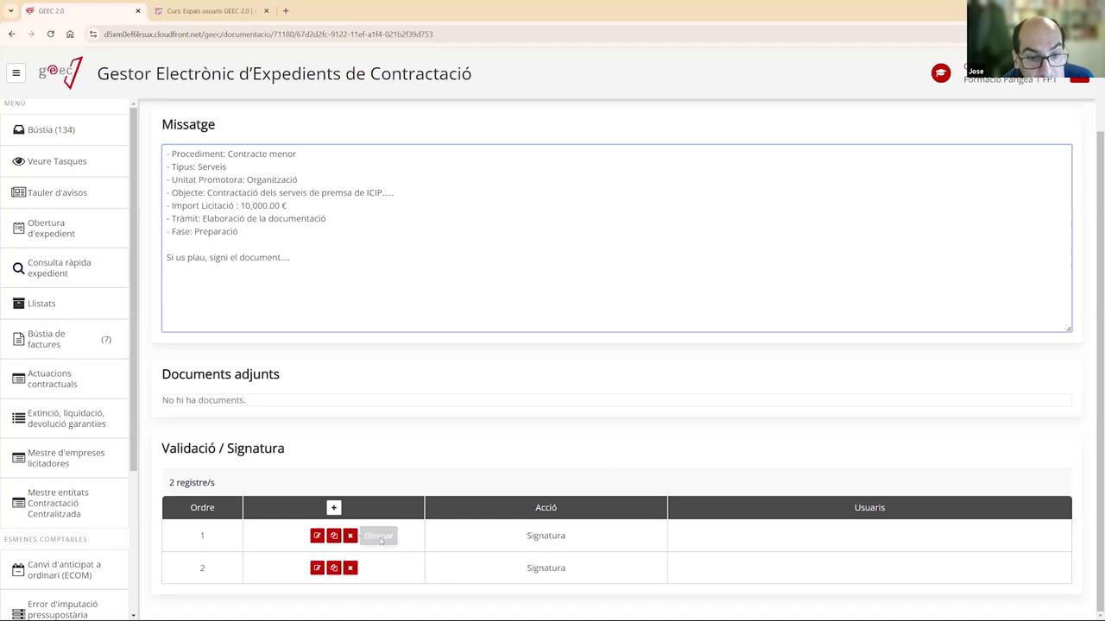
# Remove the existing Signatura steps and add a new step of type Vist i Plau.
pyautogui.click(350, 536)
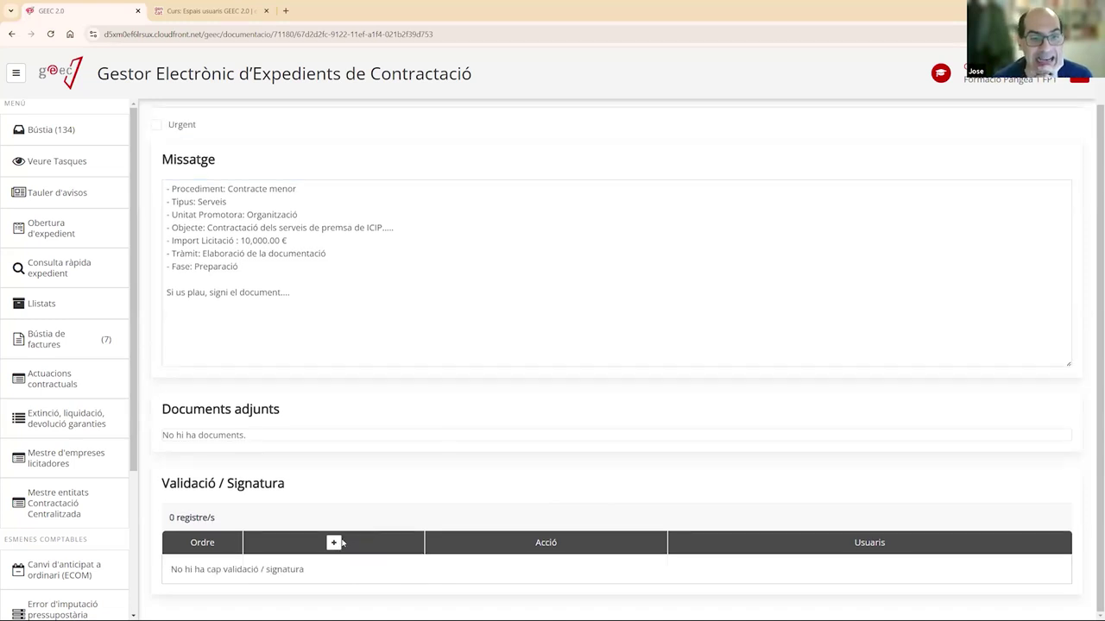
pyautogui.click(333, 543)
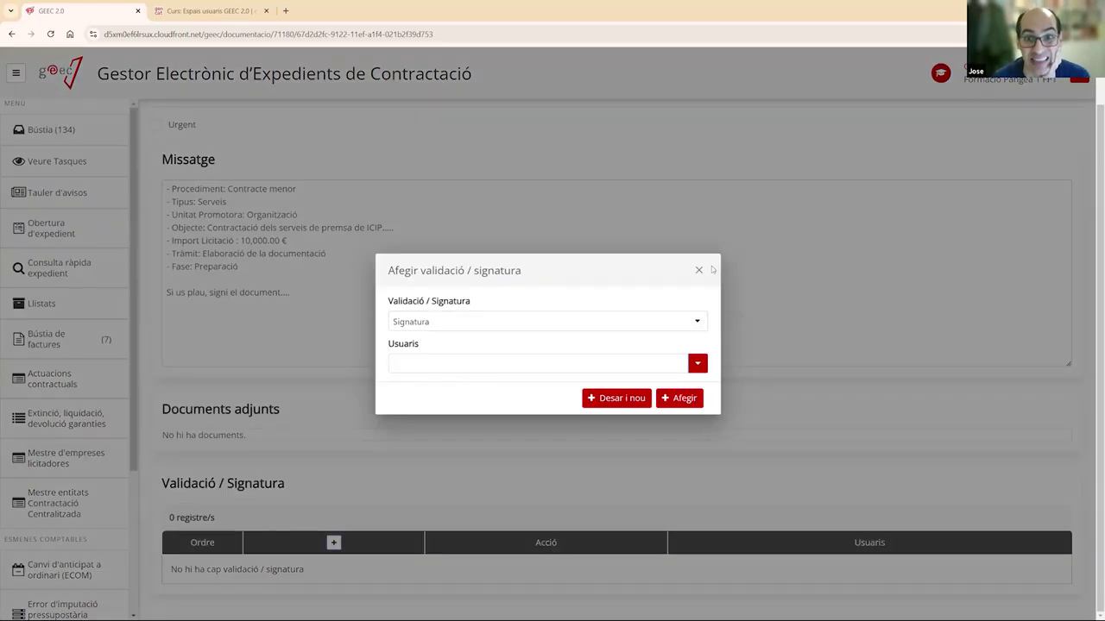
pyautogui.click(477, 325)
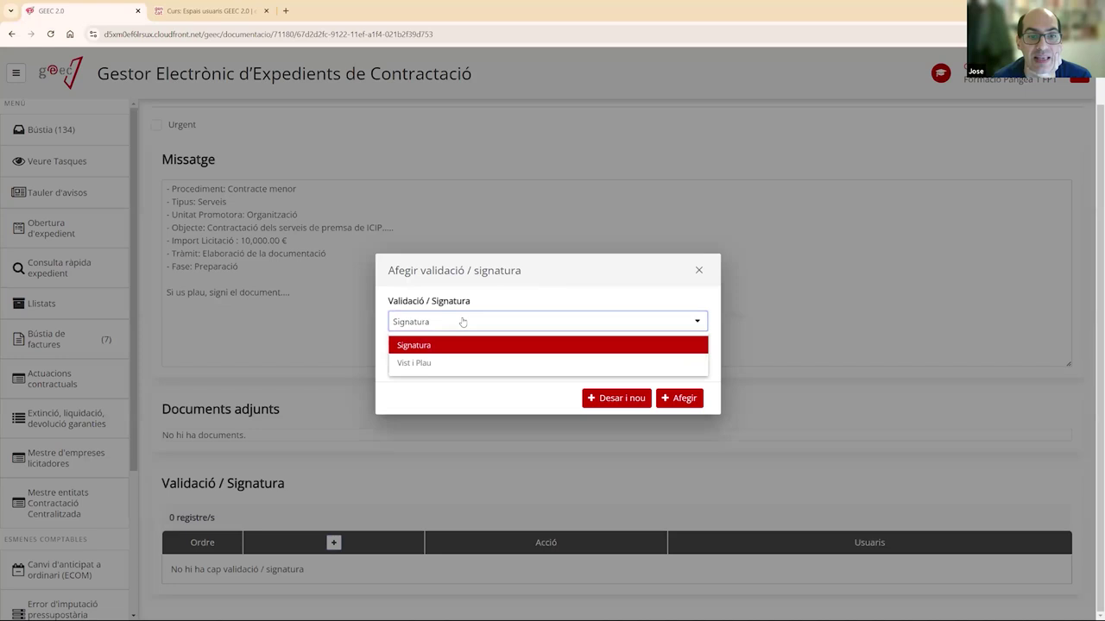
pyautogui.click(428, 346)
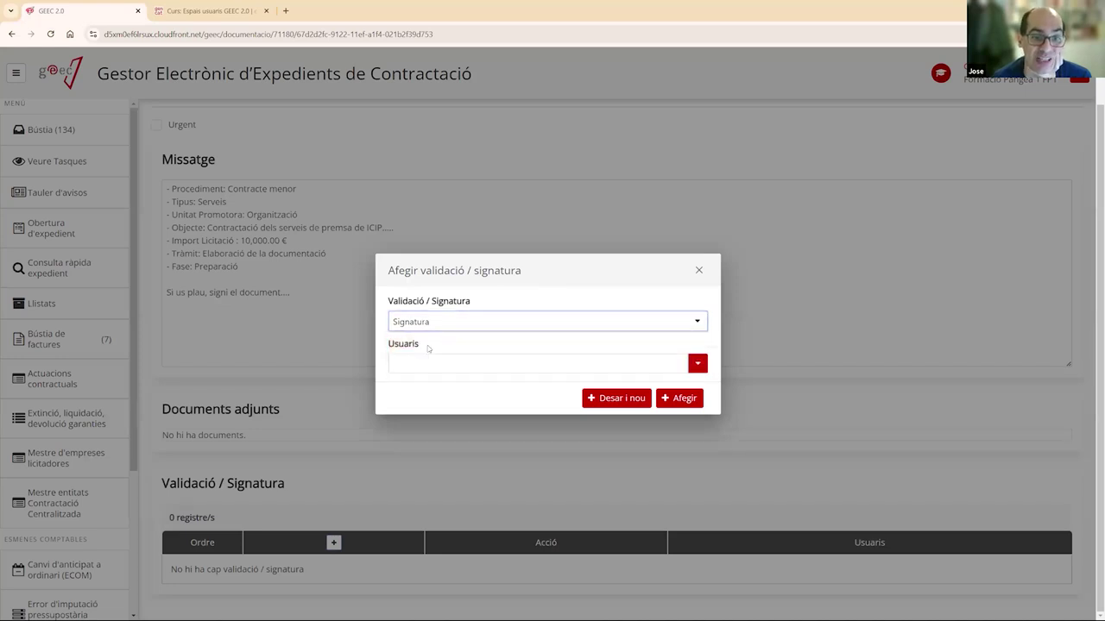
pyautogui.click(449, 321)
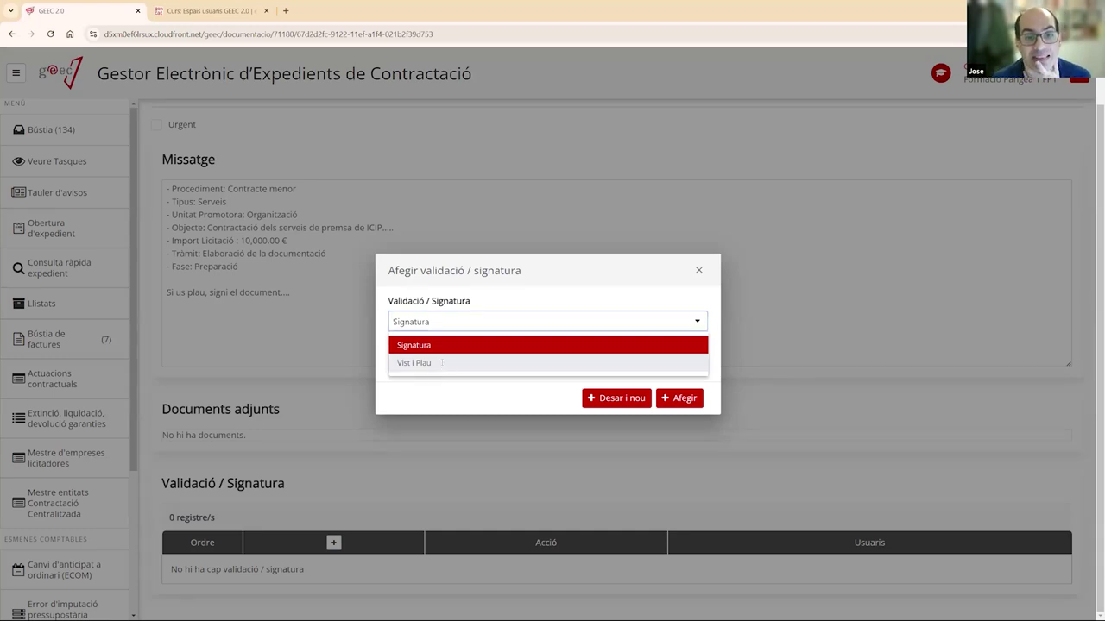
pyautogui.click(441, 362)
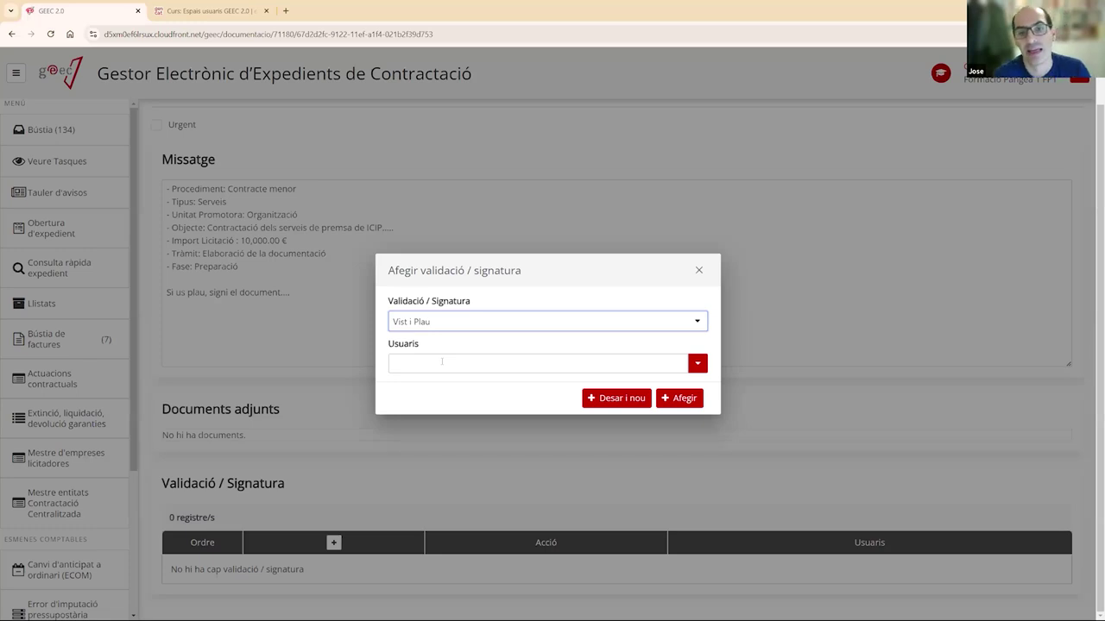
# Search Usuaris for the approving colleague by name and select them.
pyautogui.click(459, 368)
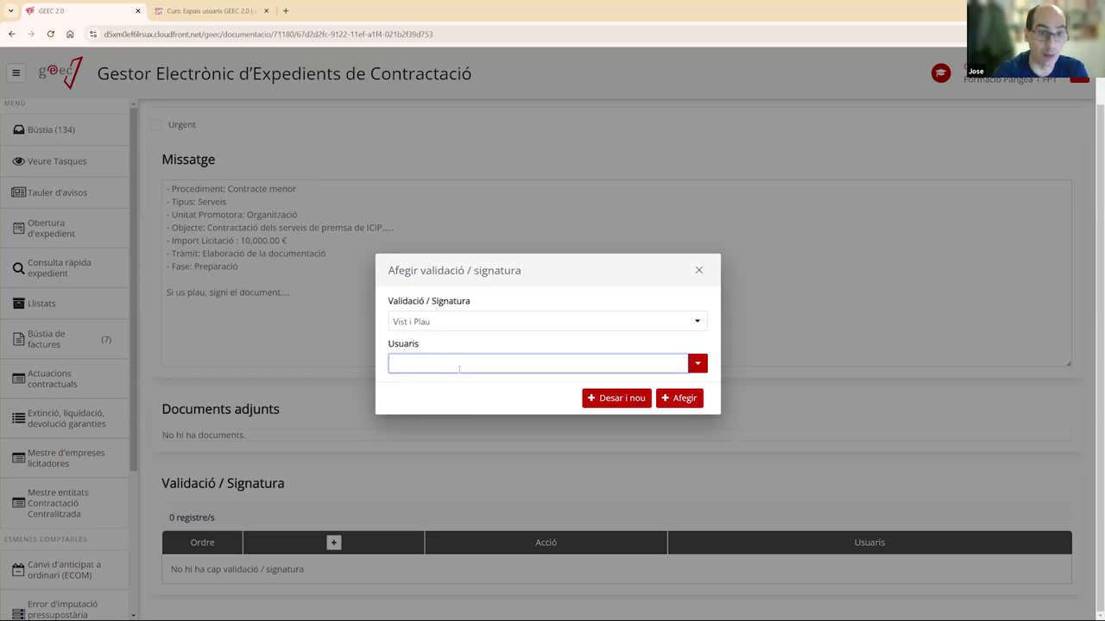
pyautogui.write('Jo')
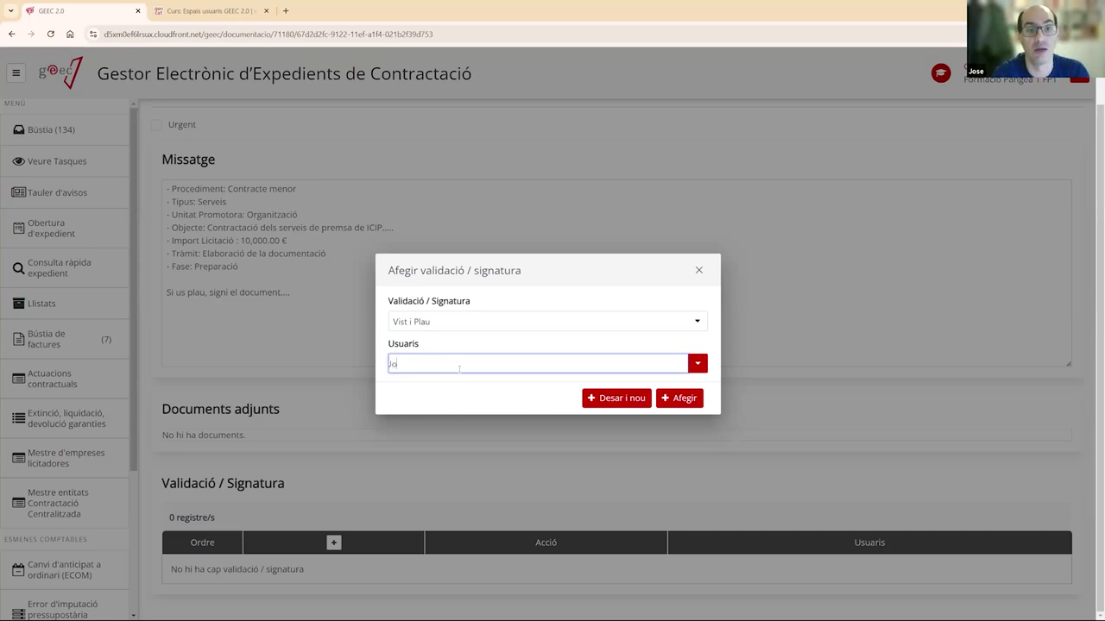
pyautogui.write('rdi rom')
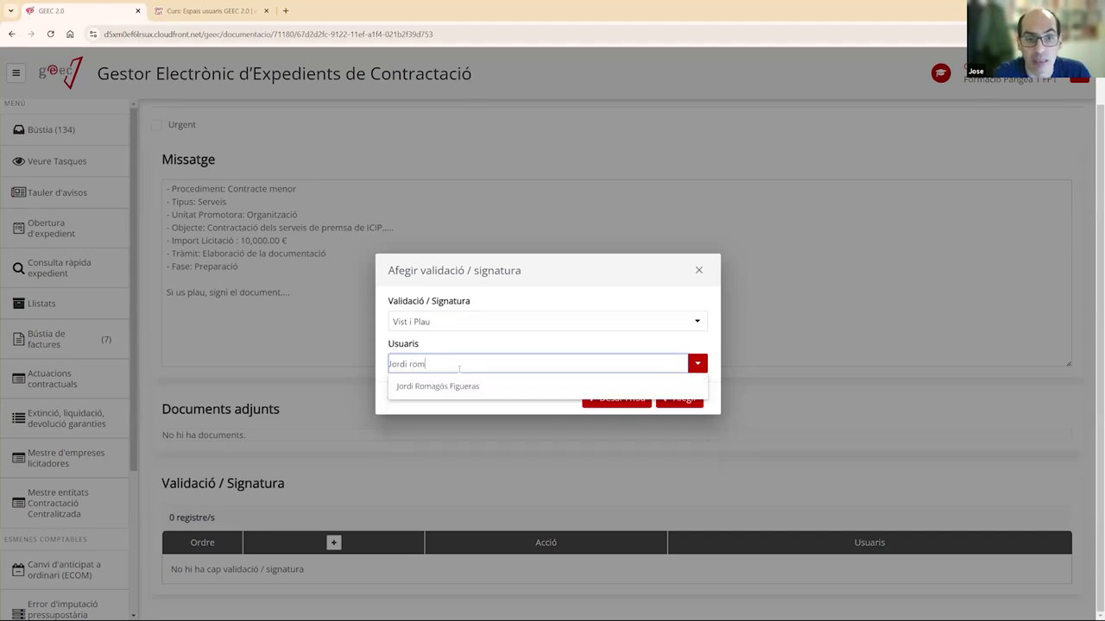
pyautogui.click(456, 386)
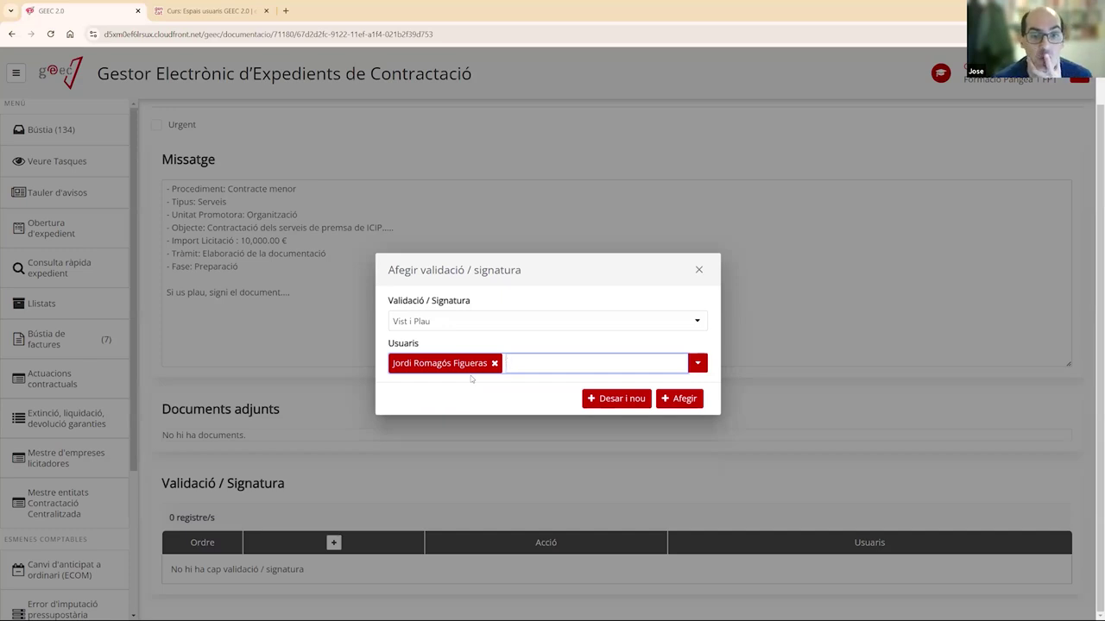
# Save the Vist i Plau step and add a Signatura step with the signing colleague.
pyautogui.click(618, 401)
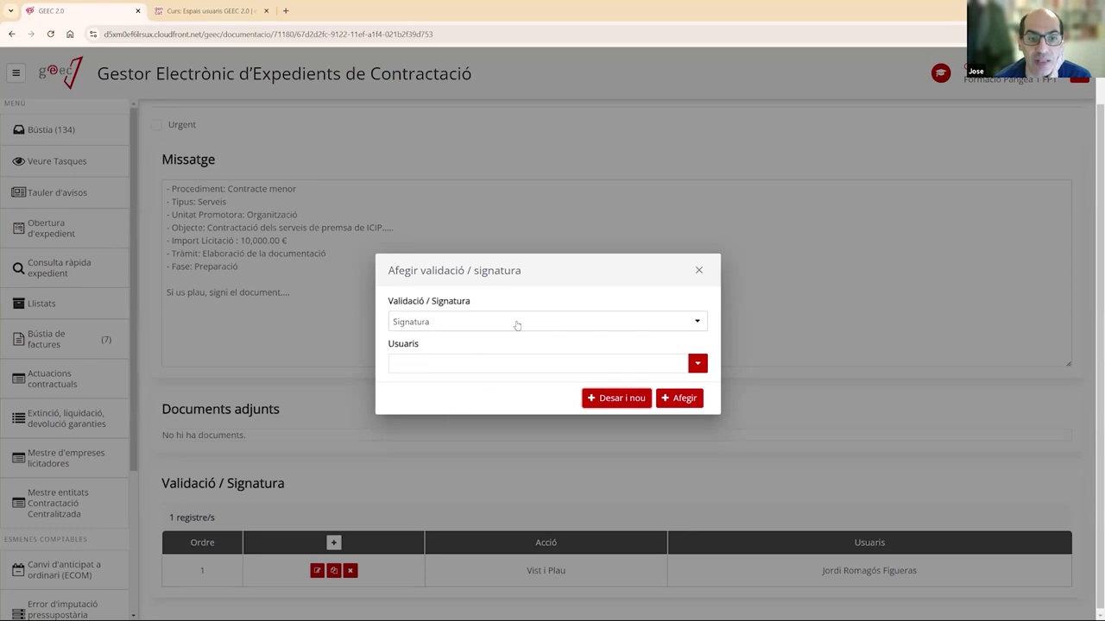
pyautogui.click(598, 362)
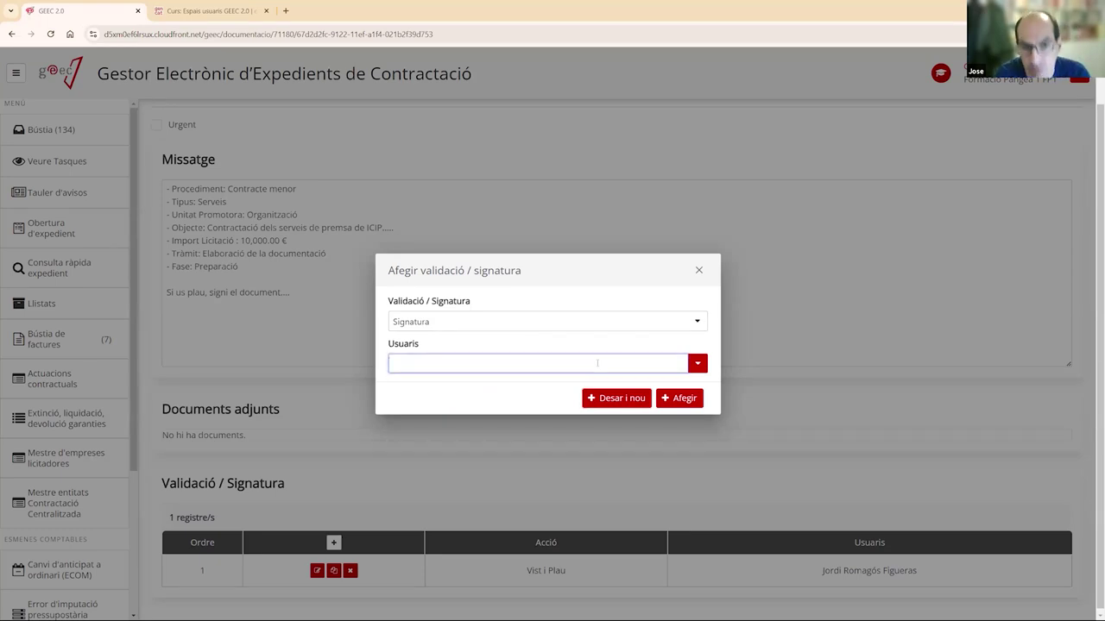
pyautogui.write('lluisa')
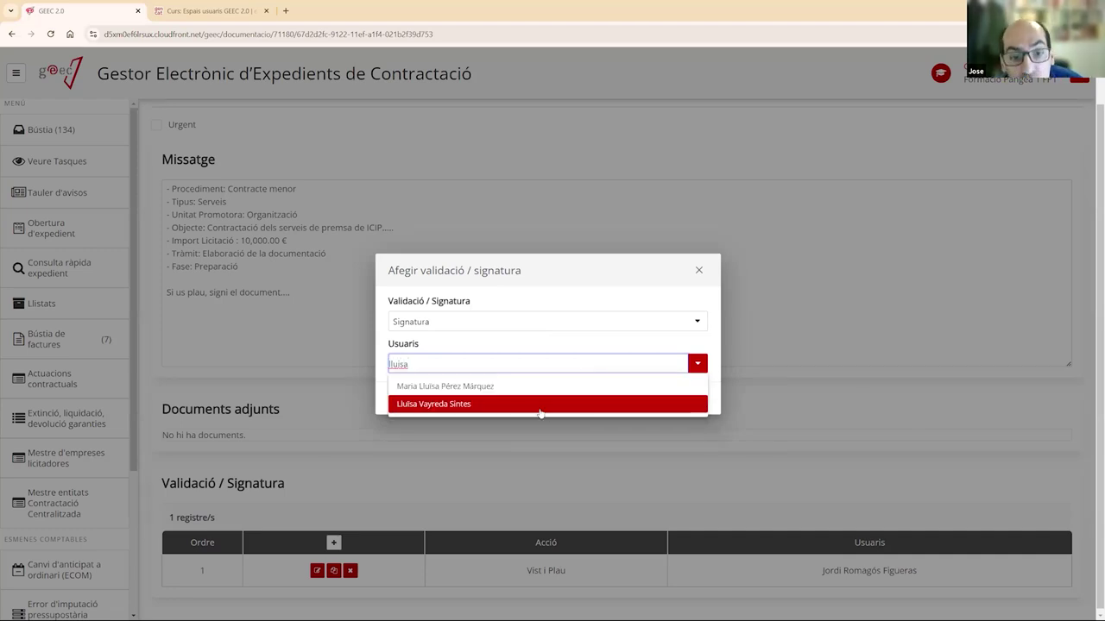
pyautogui.click(573, 405)
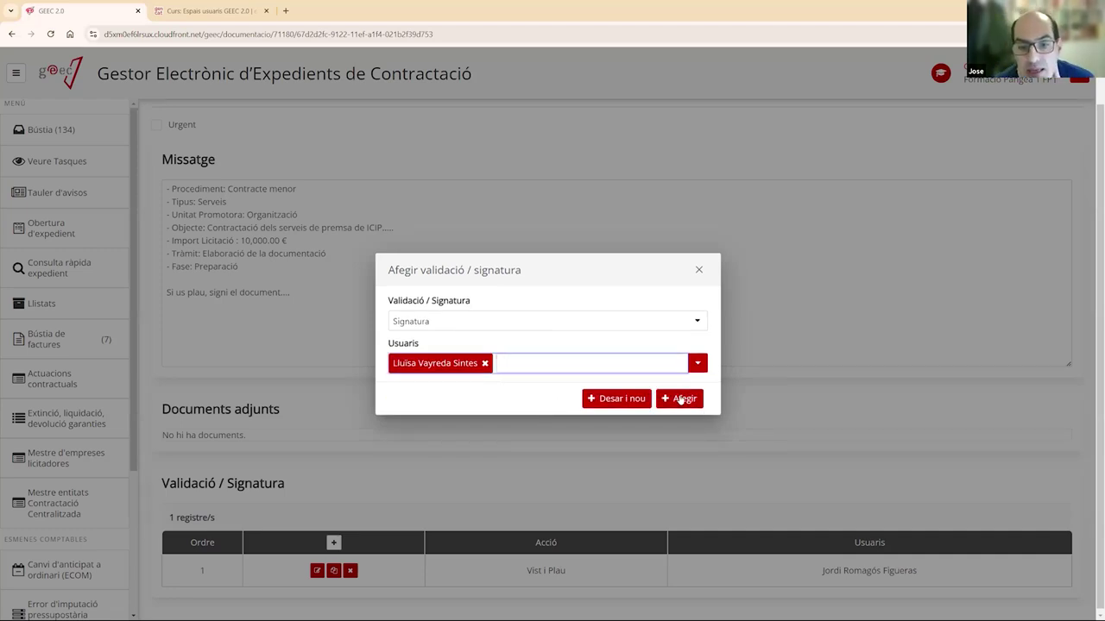
pyautogui.click(680, 398)
# Check the list shows the Vist i Plau approver in row 1 and the signer in row 2.
pyautogui.scroll(-1, 538, 395)
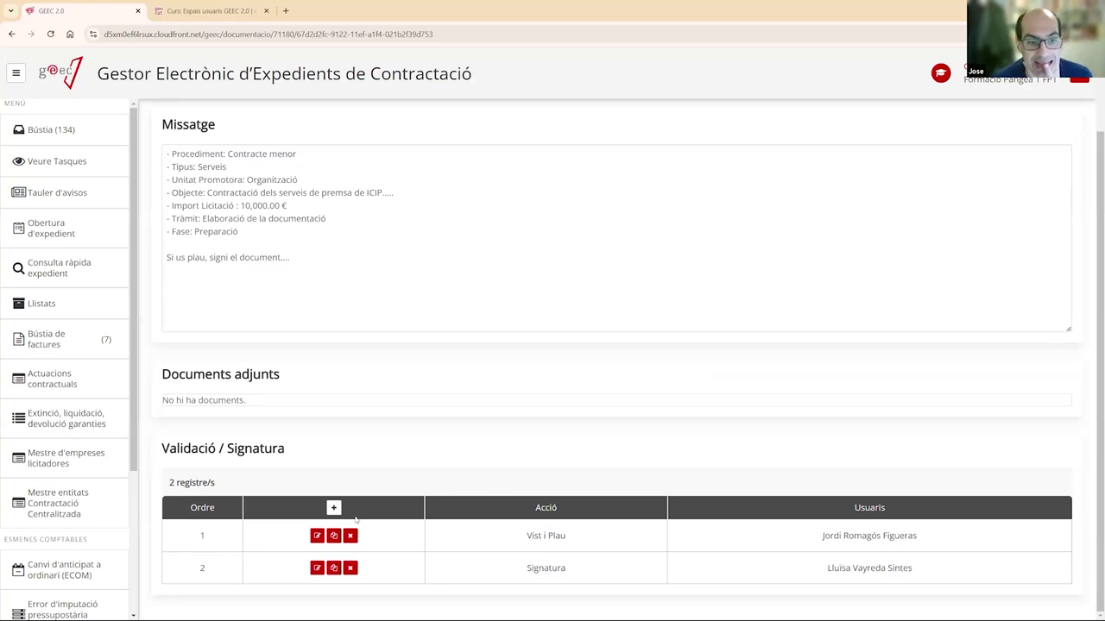
pyautogui.scroll(1, 337, 449)
pyautogui.scroll(-1, 314, 370)
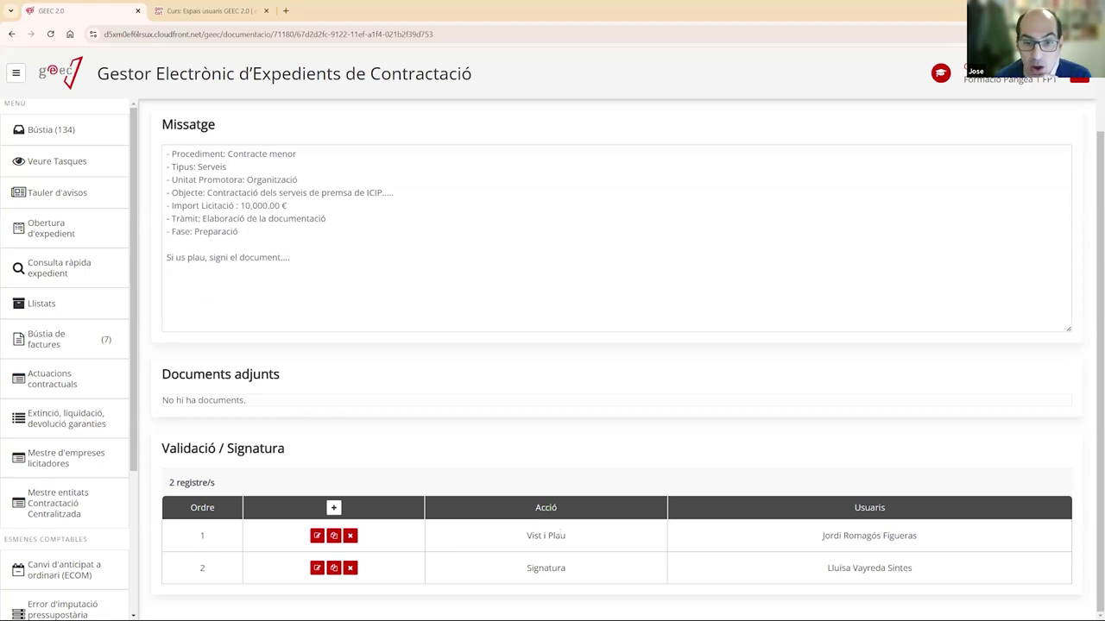
pyautogui.moveTo(801, 535); pyautogui.dragTo(917, 521)
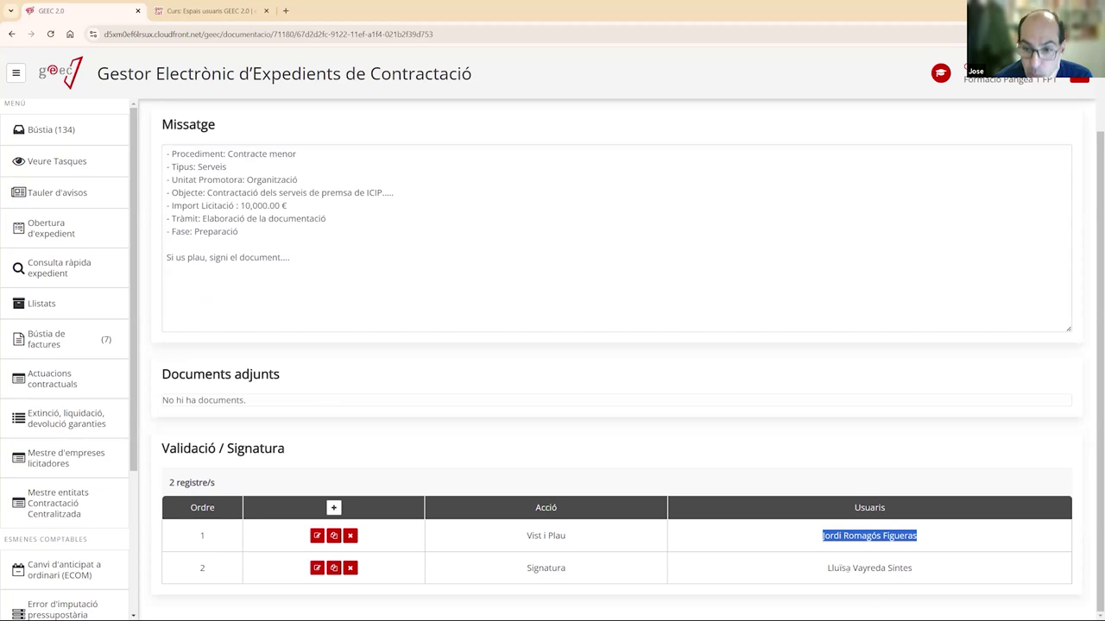
pyautogui.moveTo(832, 568); pyautogui.dragTo(929, 576)
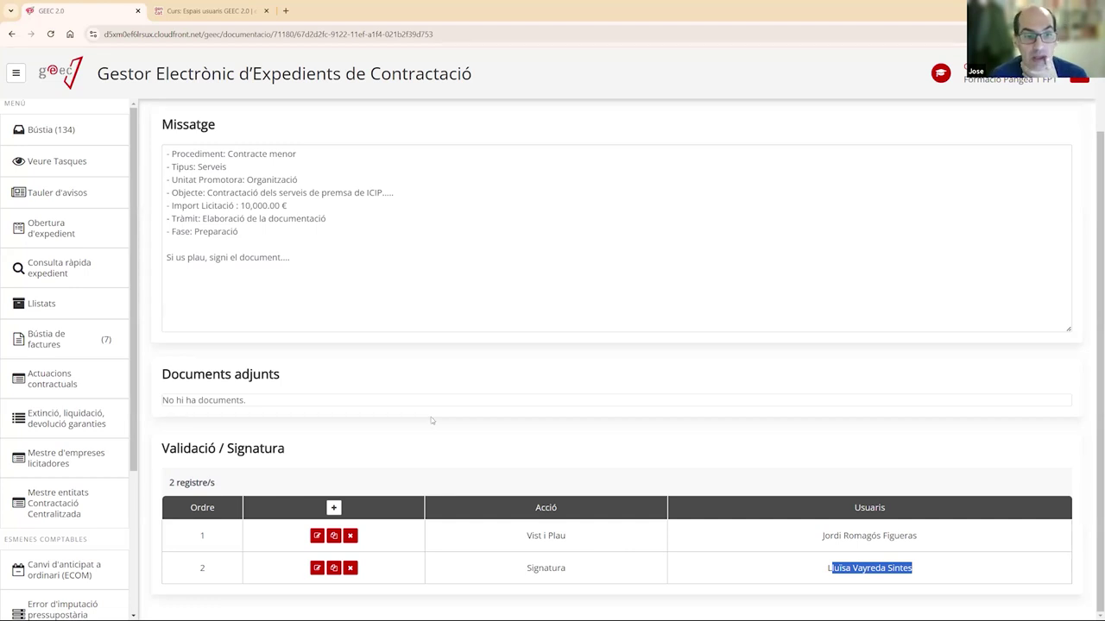
pyautogui.scroll(3, 261, 186)
pyautogui.scroll(-3, 698, 304)
pyautogui.scroll(1, 698, 304)
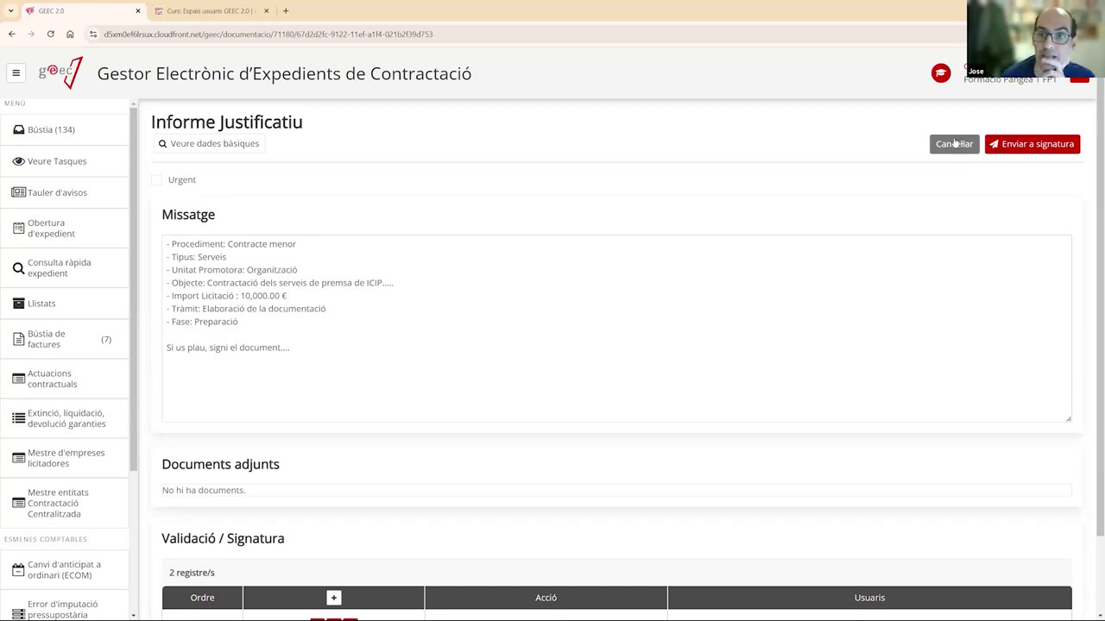
pyautogui.click(950, 146)
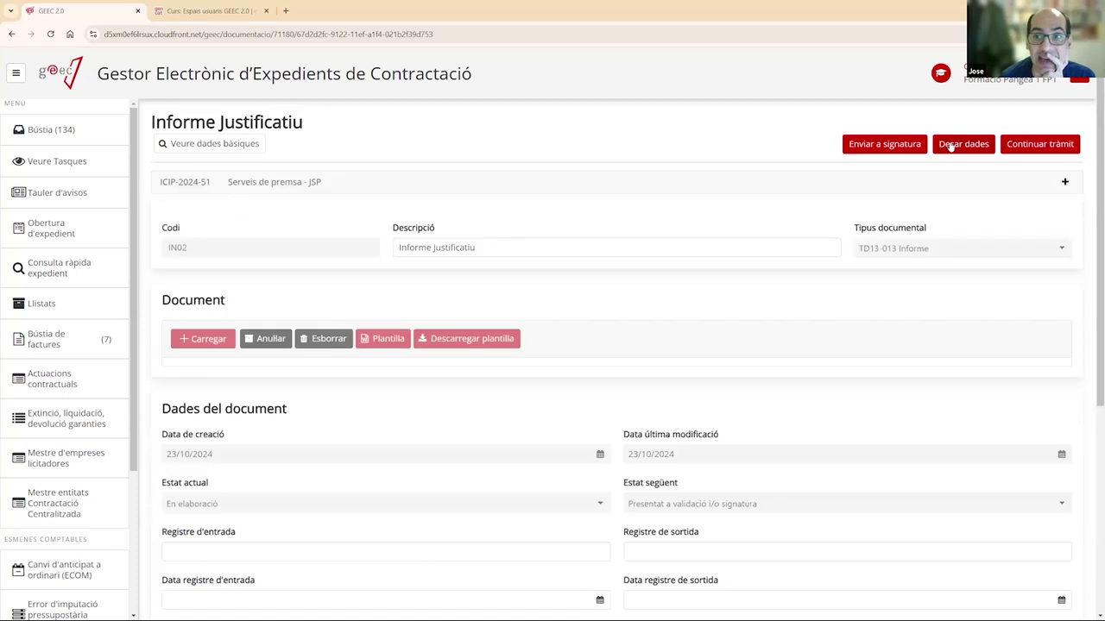
pyautogui.scroll(-1, 694, 189)
pyautogui.scroll(-2, 771, 211)
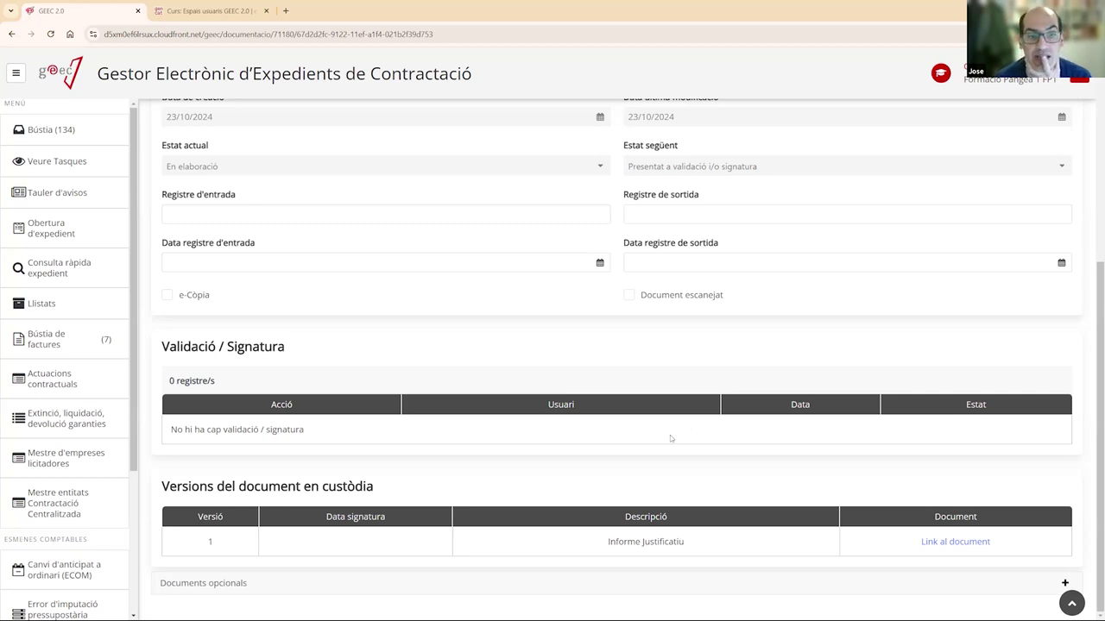
pyautogui.scroll(5, 693, 432)
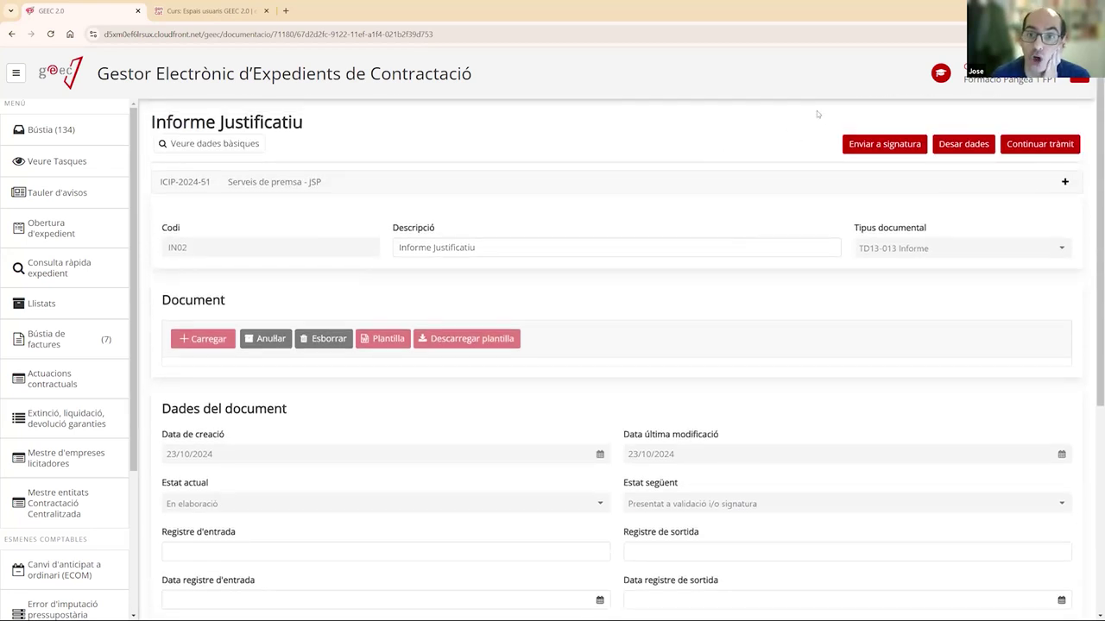
pyautogui.scroll(-2, 785, 203)
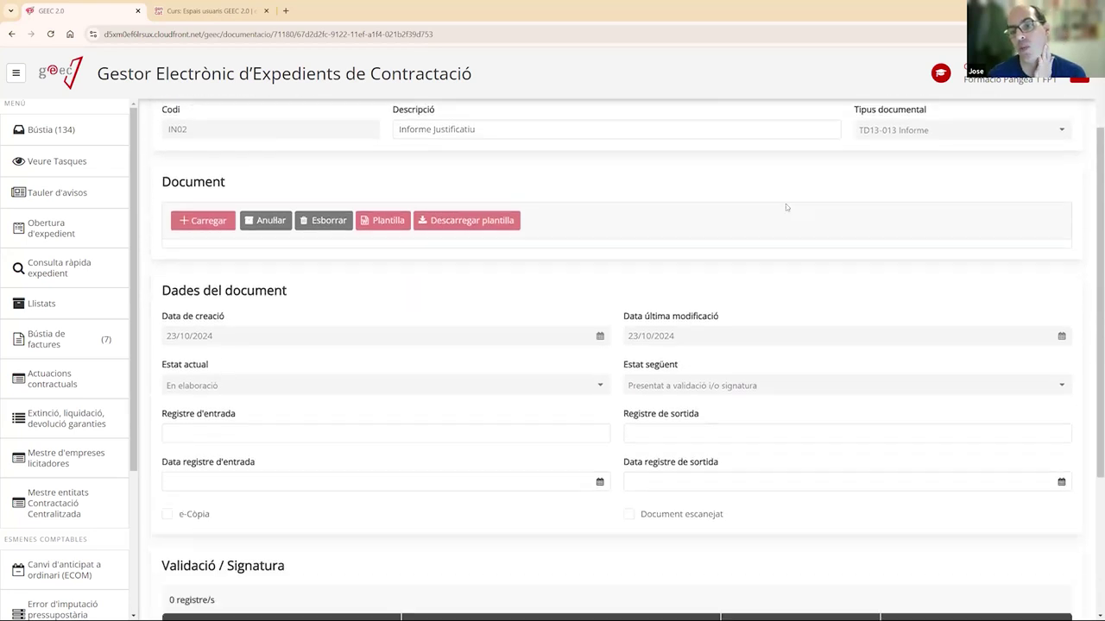
pyautogui.scroll(2, 790, 212)
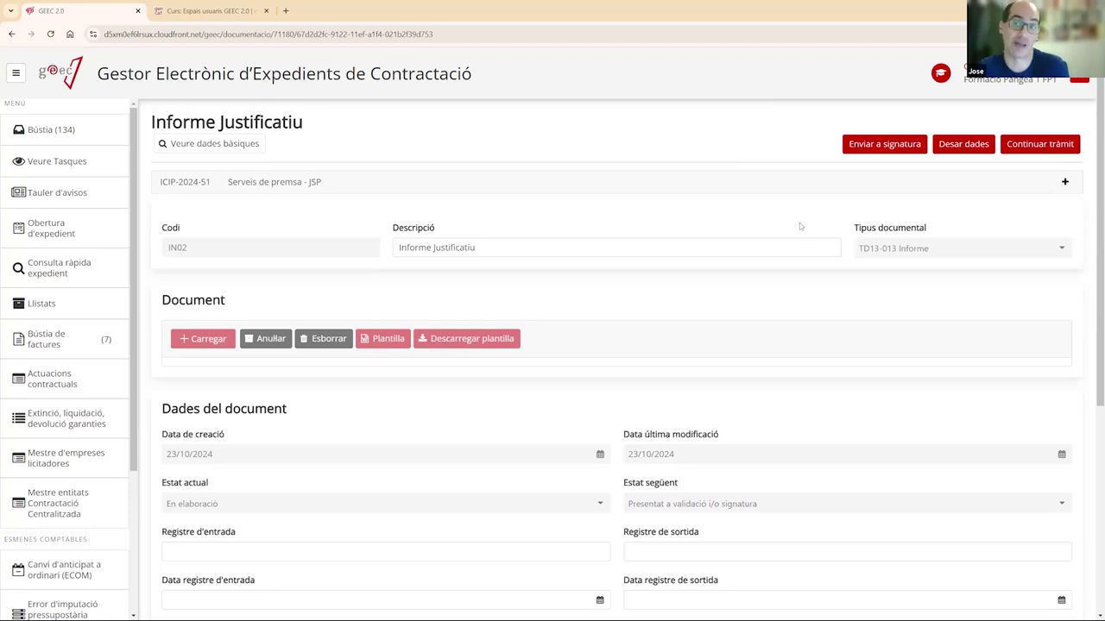
pyautogui.scroll(-4, 799, 223)
pyautogui.scroll(4, 806, 326)
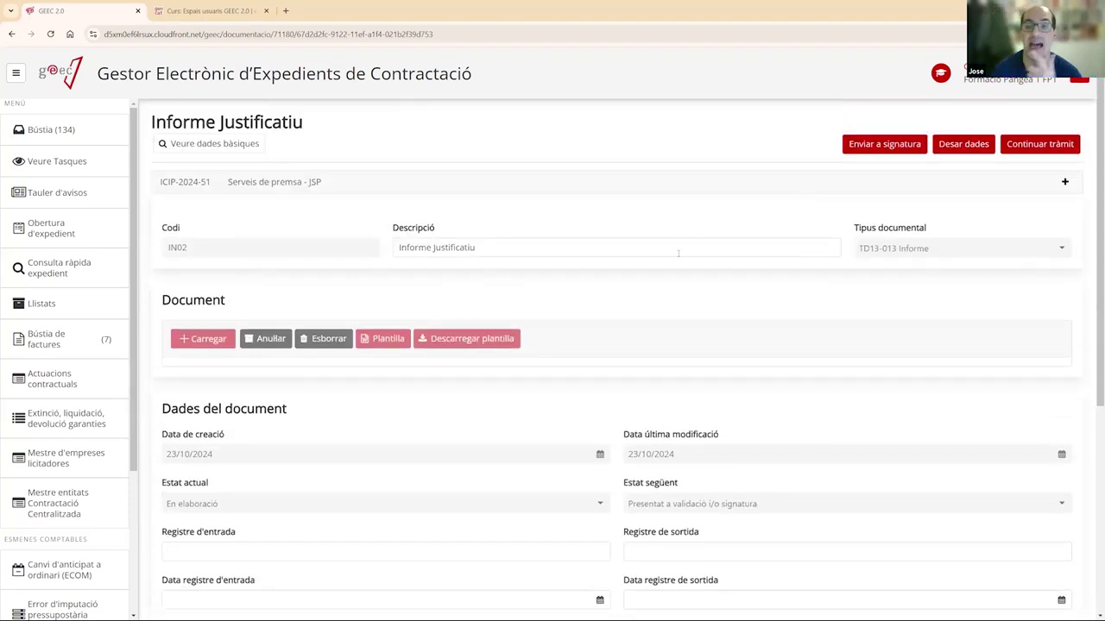
pyautogui.scroll(-4, 812, 498)
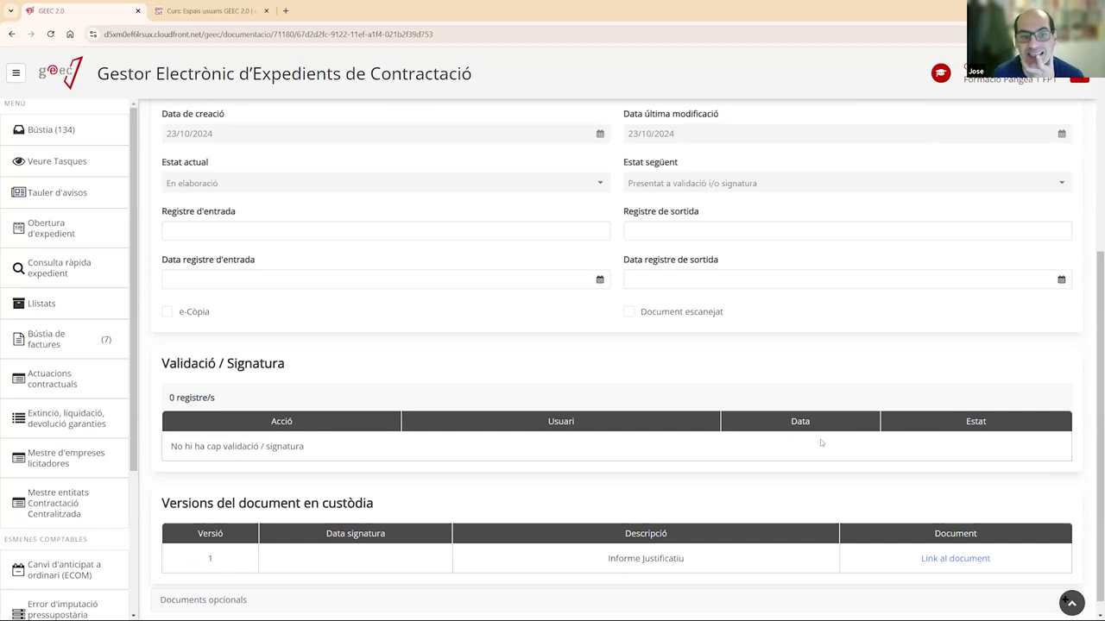
pyautogui.scroll(4, 816, 414)
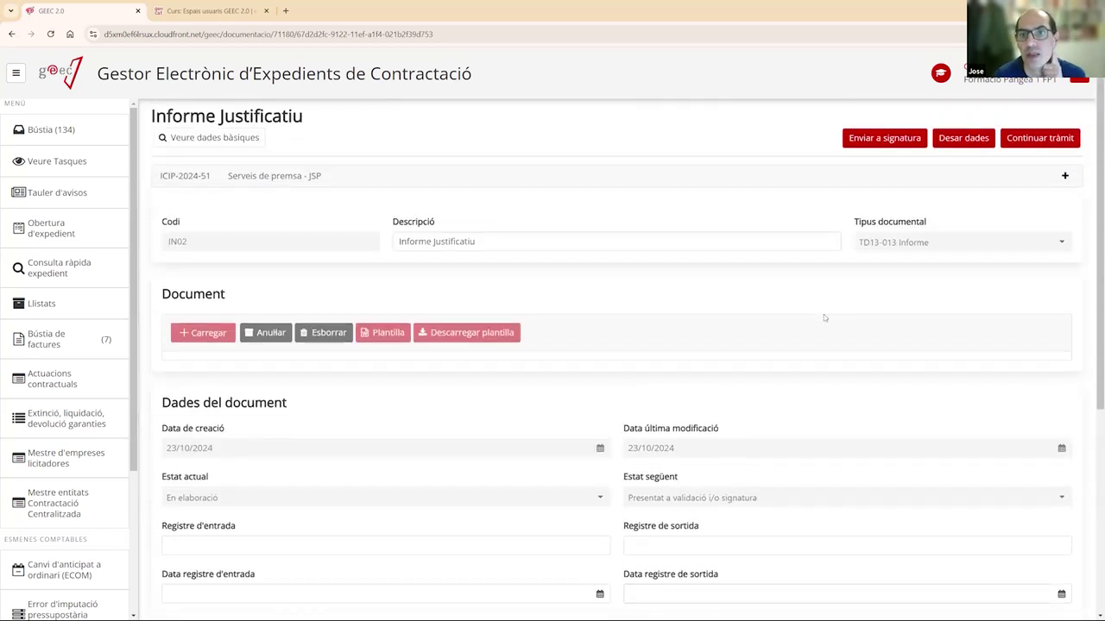
pyautogui.scroll(-5, 765, 339)
pyautogui.scroll(5, 648, 374)
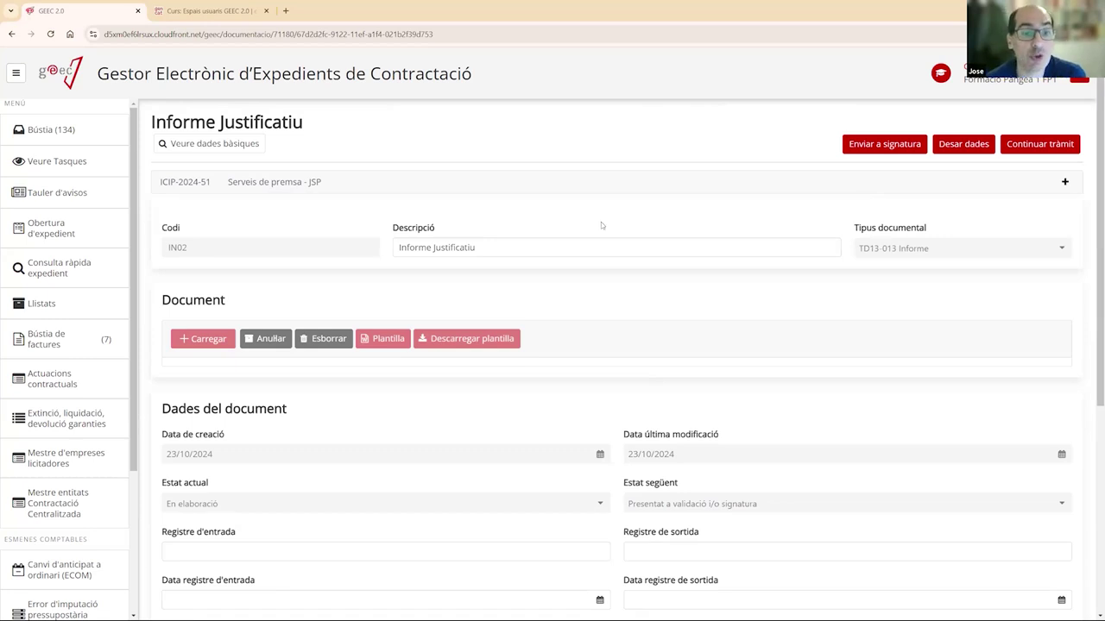
pyautogui.scroll(-4, 533, 314)
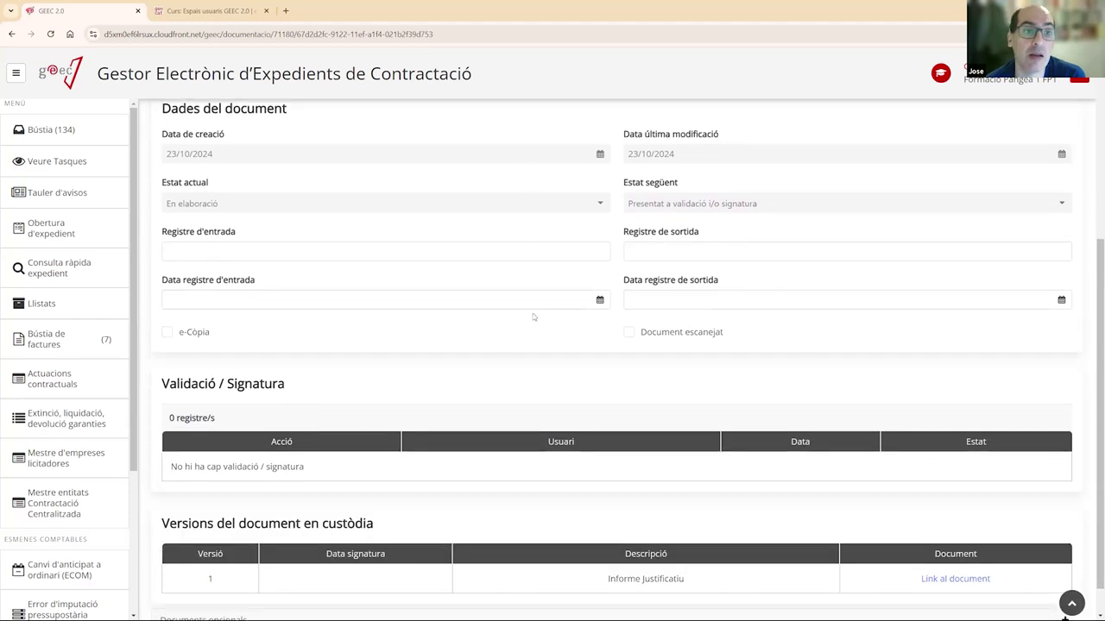
pyautogui.scroll(2, 532, 314)
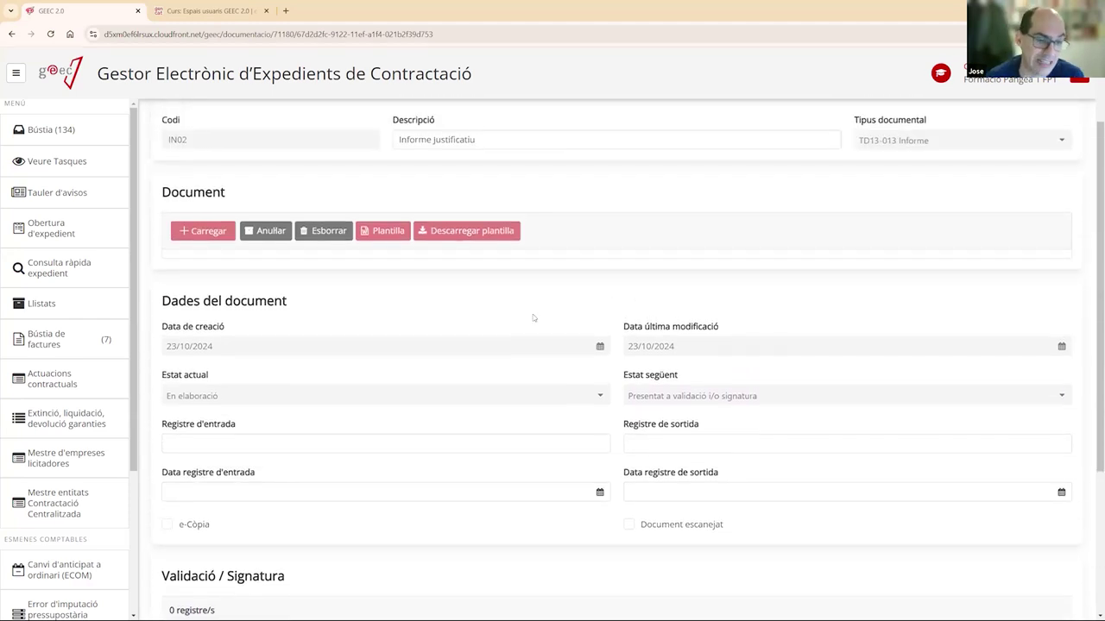
pyautogui.scroll(2, 532, 317)
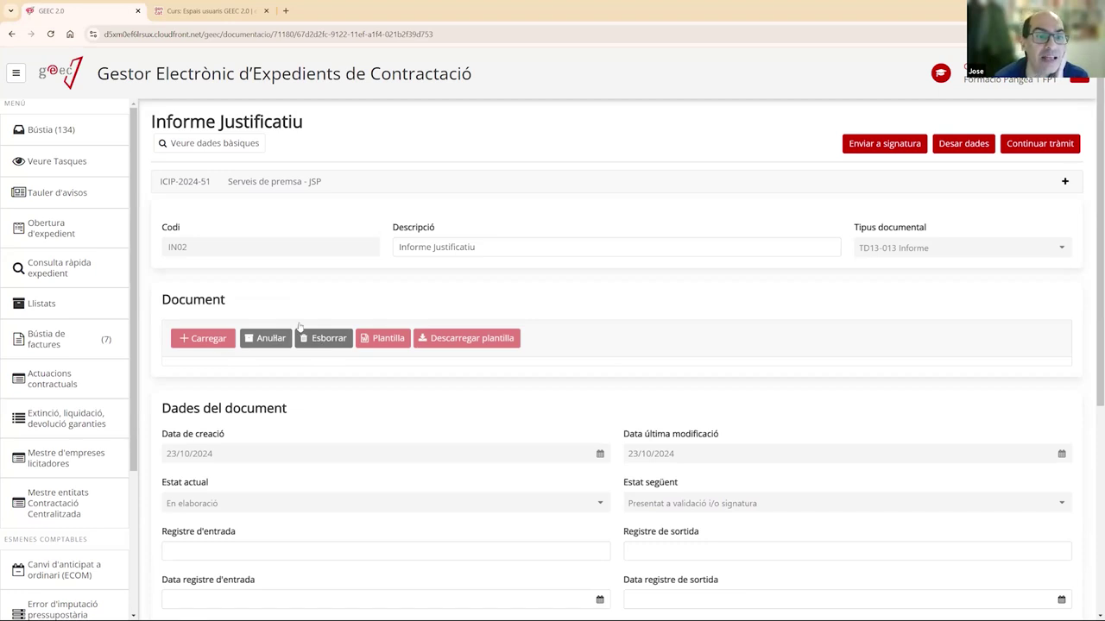
pyautogui.scroll(-1, 325, 342)
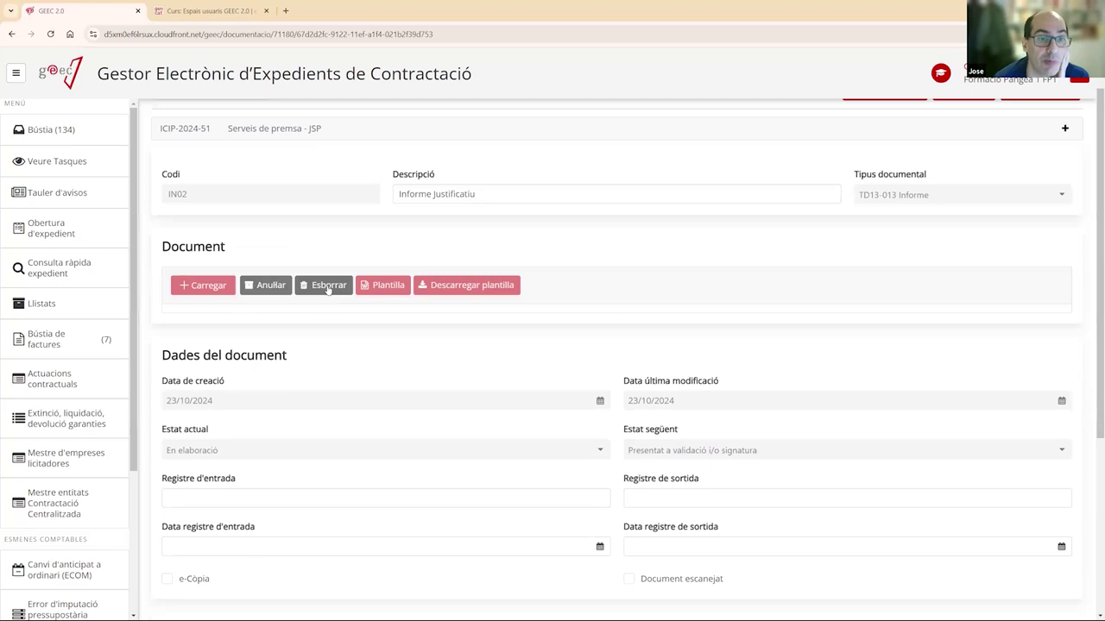
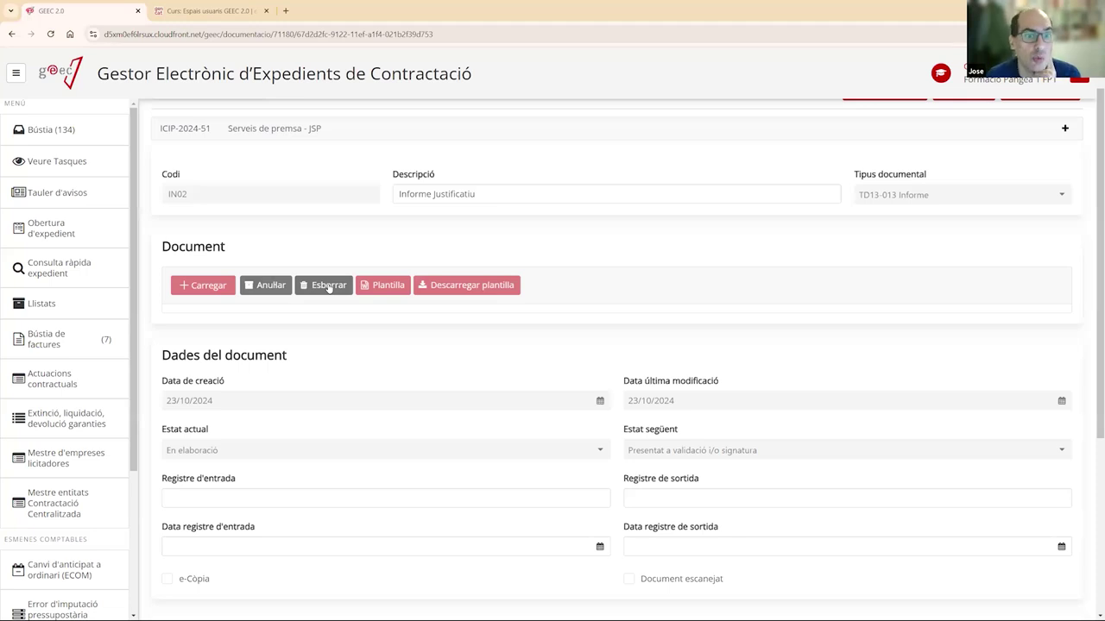
# Delete the attached Informe Justificatiu (IN02) document, confirming with Sí.
pyautogui.click(328, 286)
pyautogui.click(662, 370)
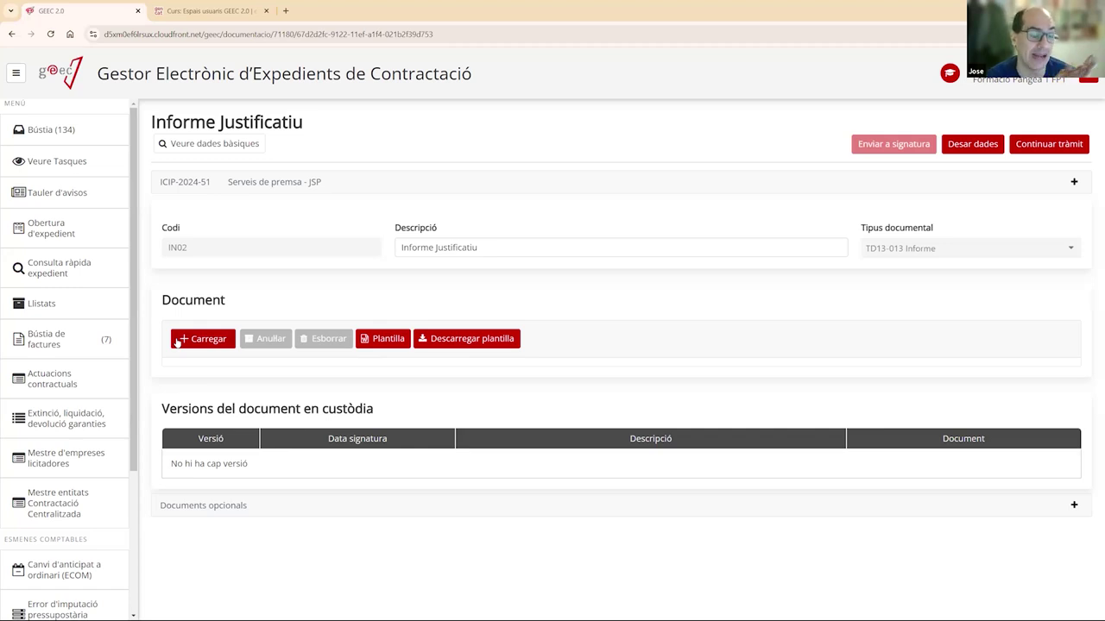
pyautogui.click(177, 342)
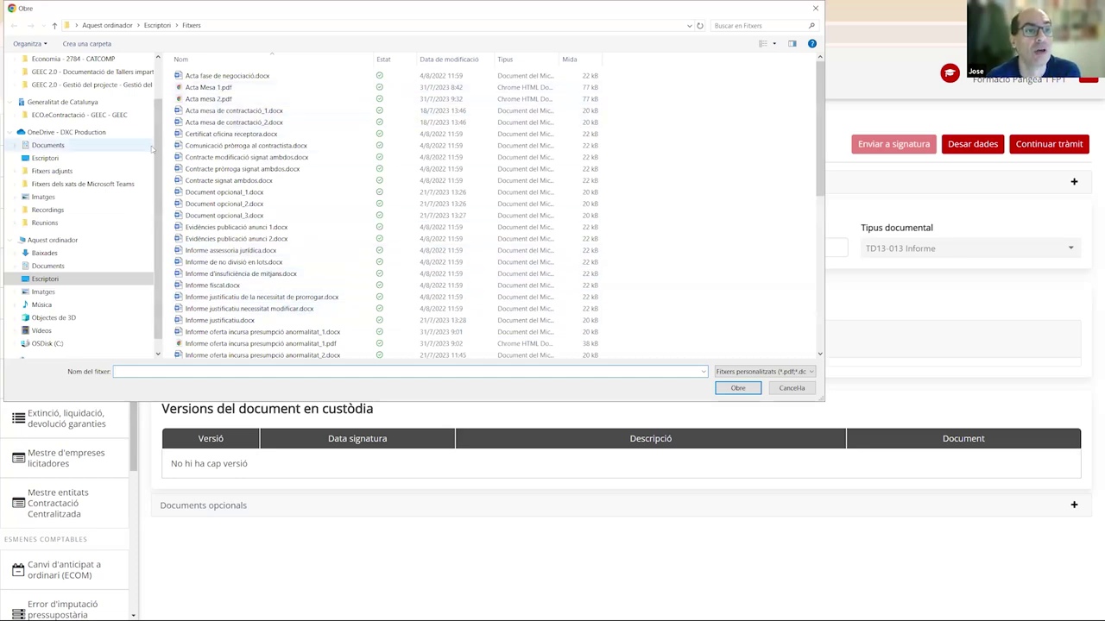
pyautogui.scroll(1, 152, 149)
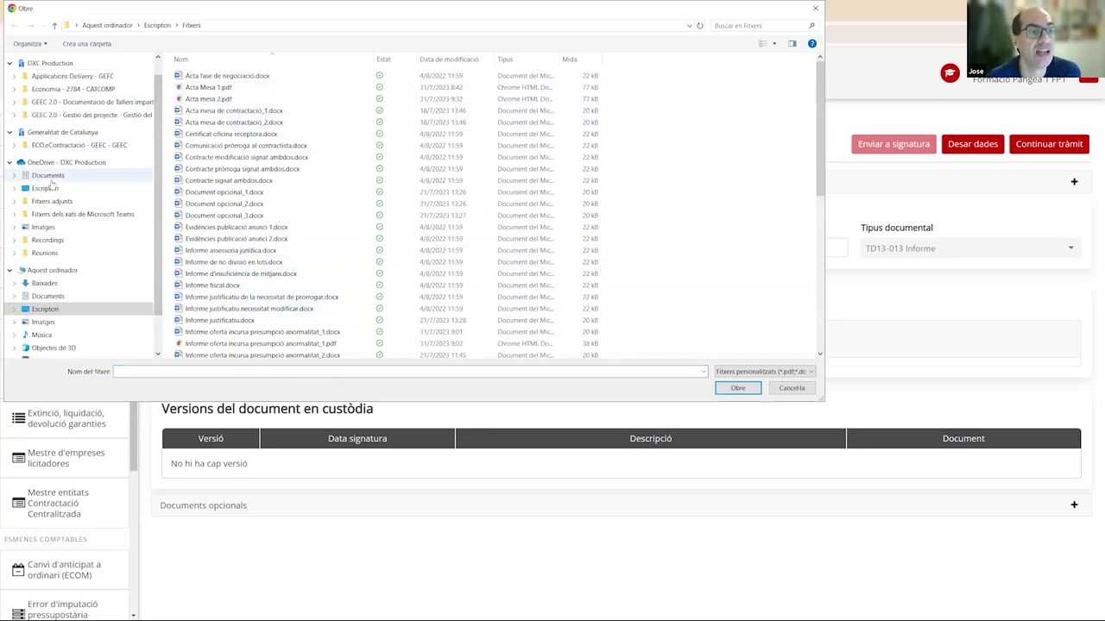
pyautogui.click(47, 189)
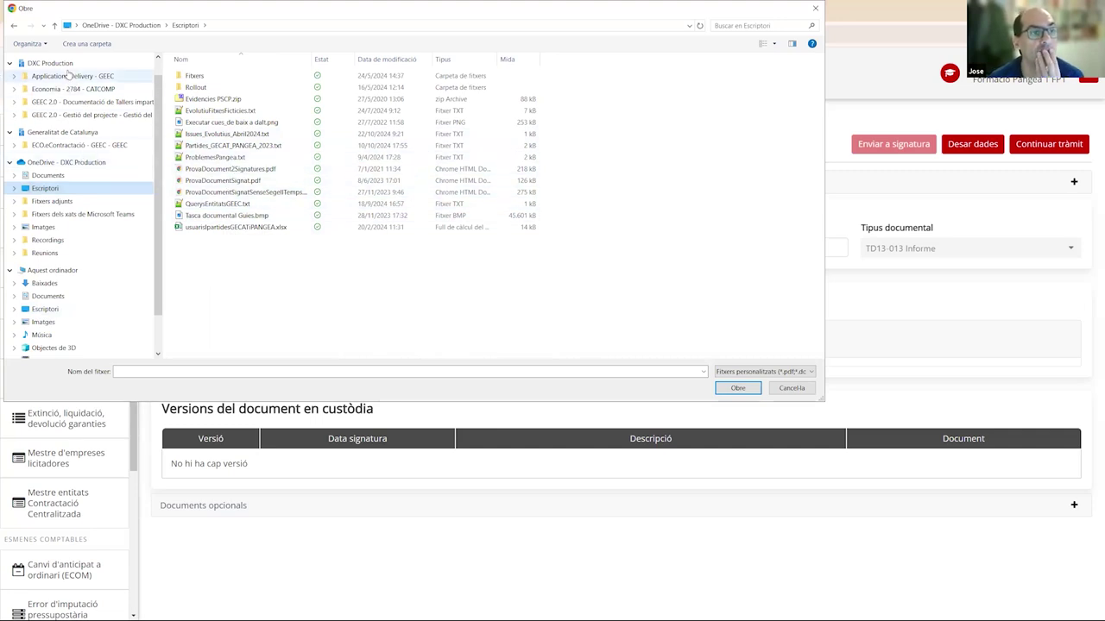
pyautogui.scroll(1, 52, 146)
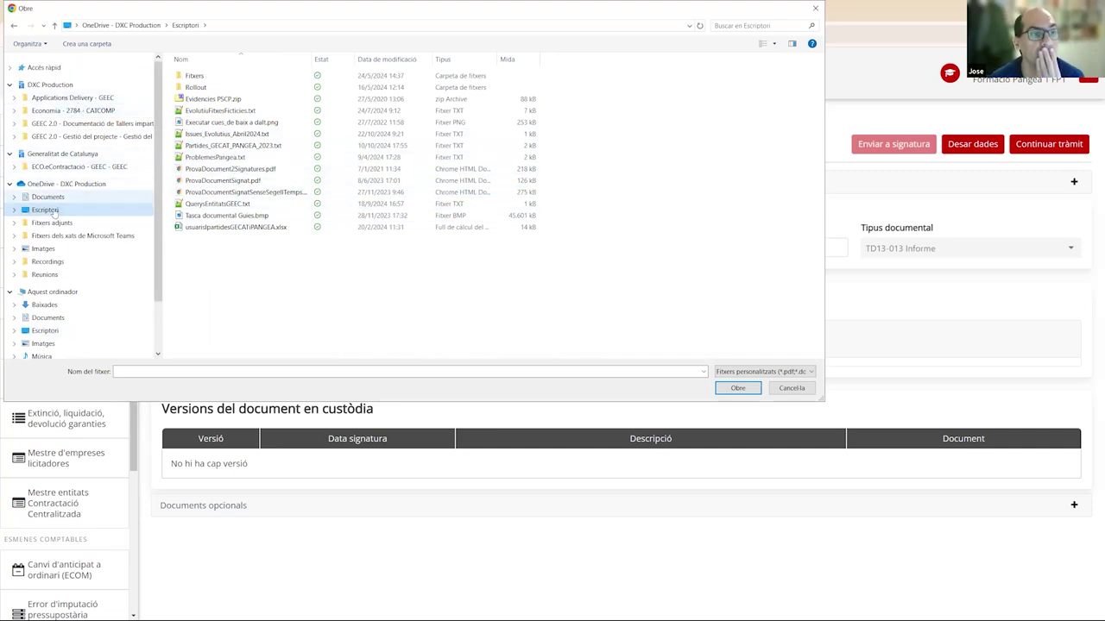
pyautogui.click(51, 223)
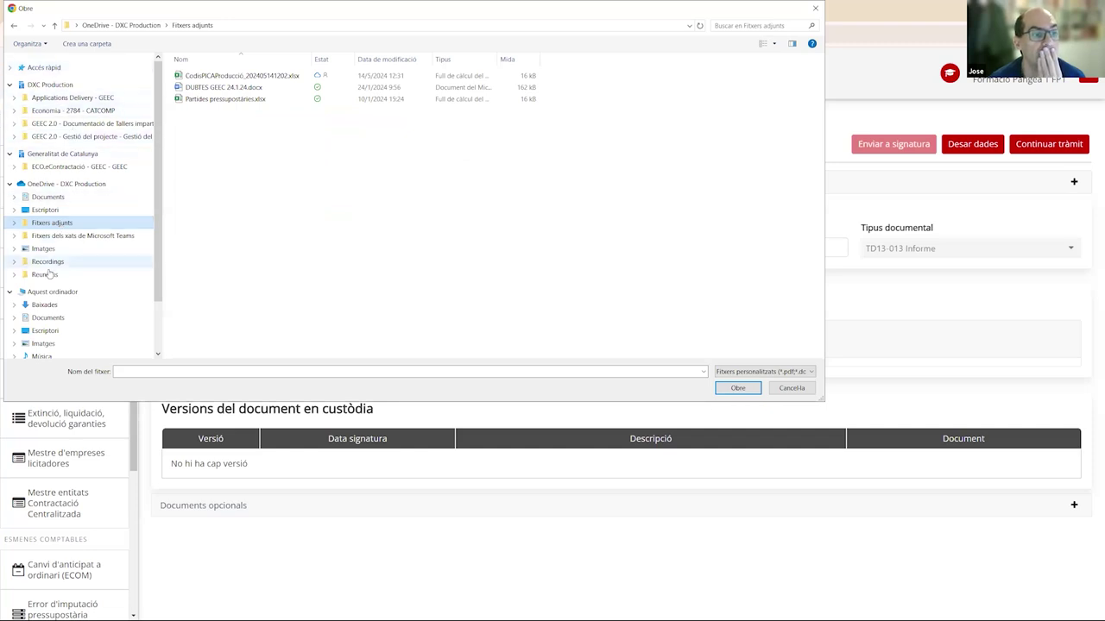
pyautogui.click(48, 317)
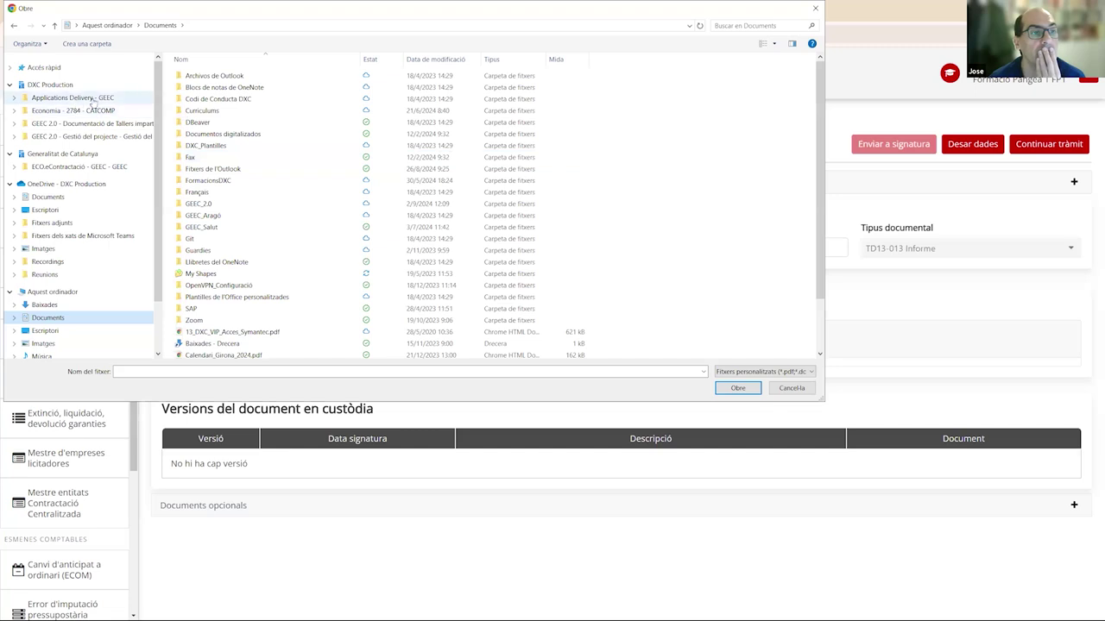
pyautogui.scroll(-1, 227, 153)
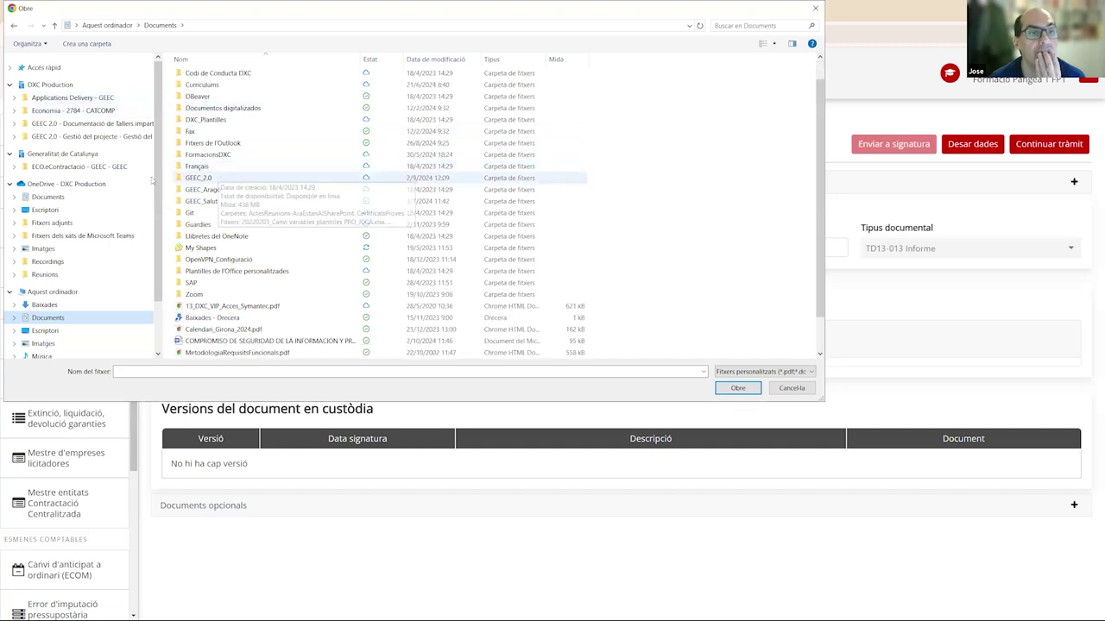
pyautogui.click(47, 210)
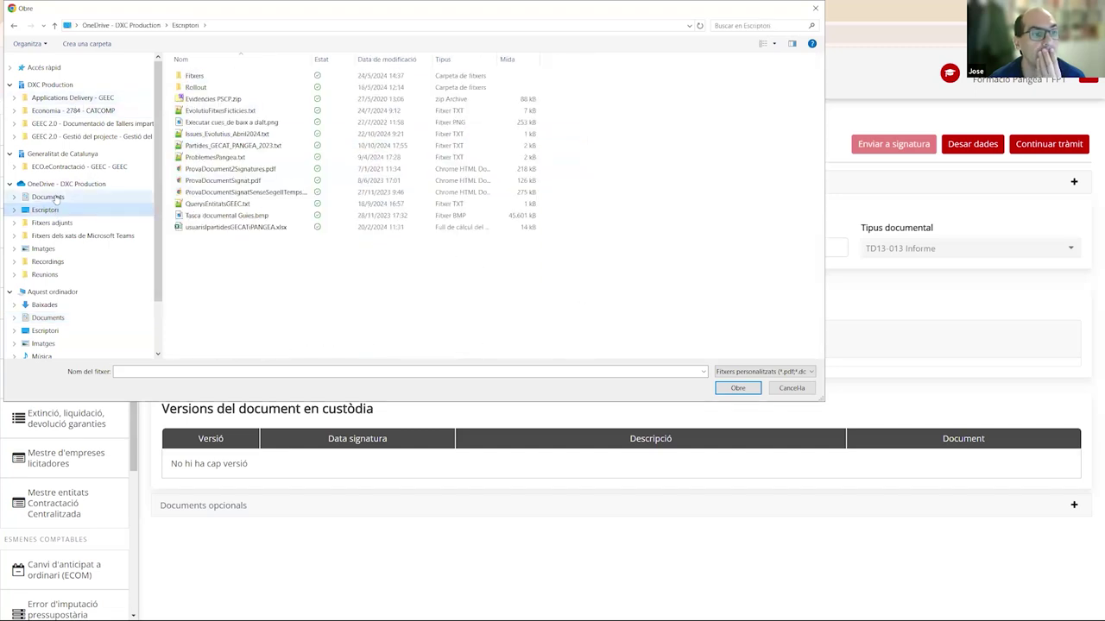
pyautogui.click(203, 78)
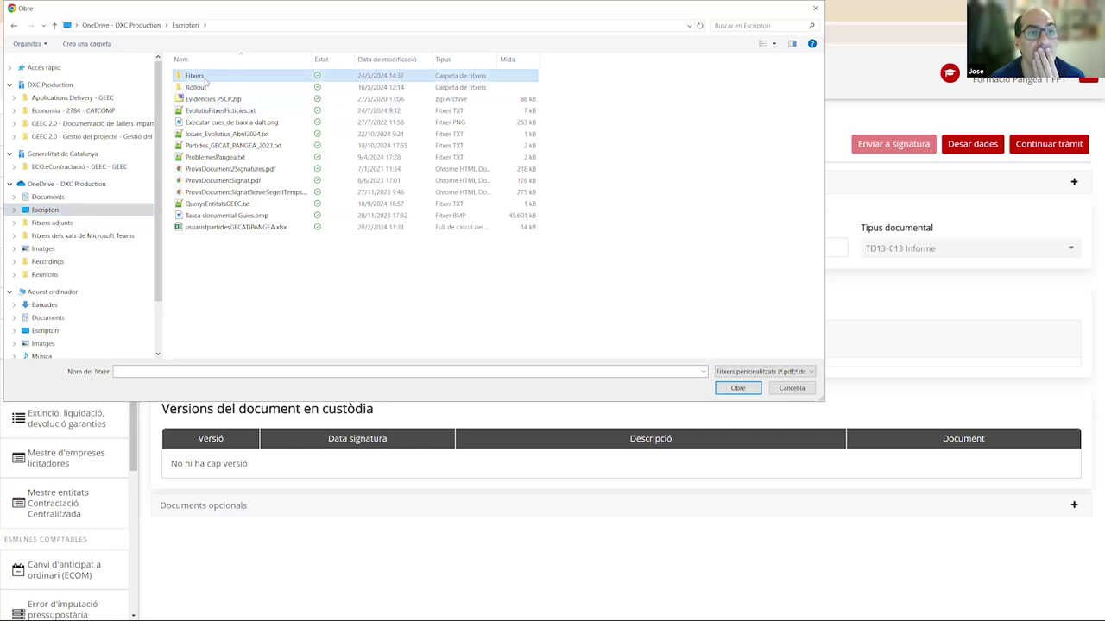
pyautogui.doubleClick(204, 78)
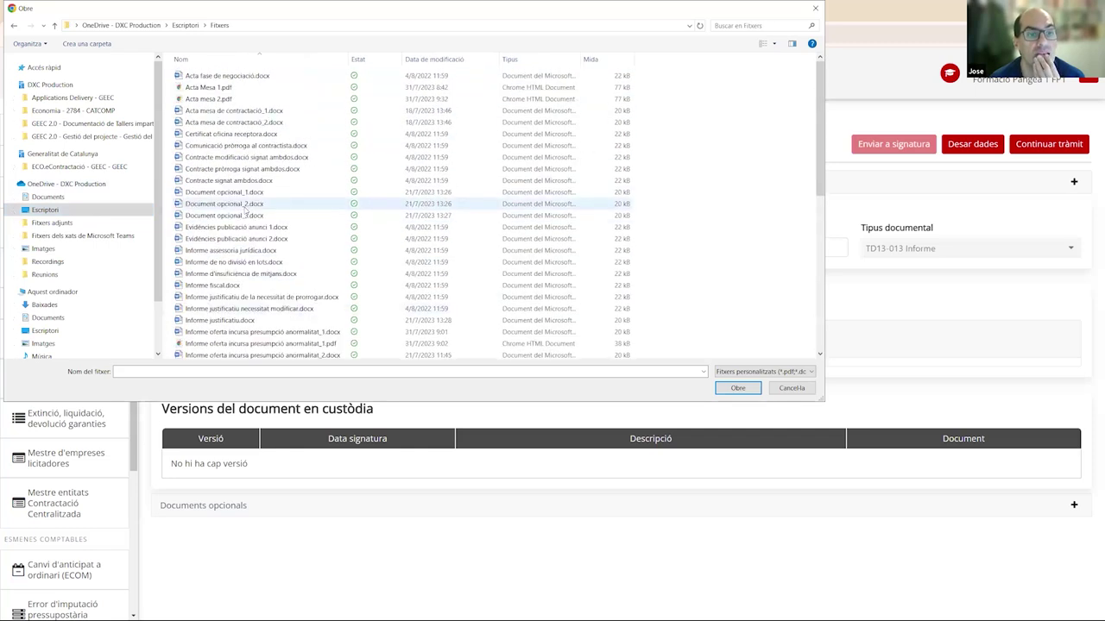
pyautogui.scroll(-10, 246, 210)
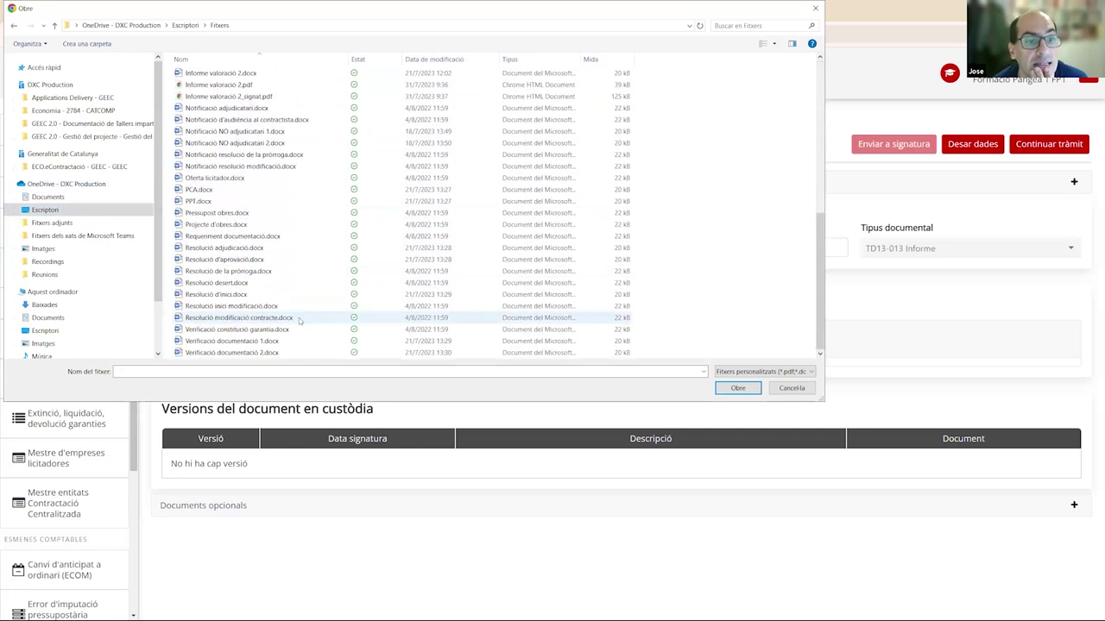
pyautogui.scroll(10, 299, 321)
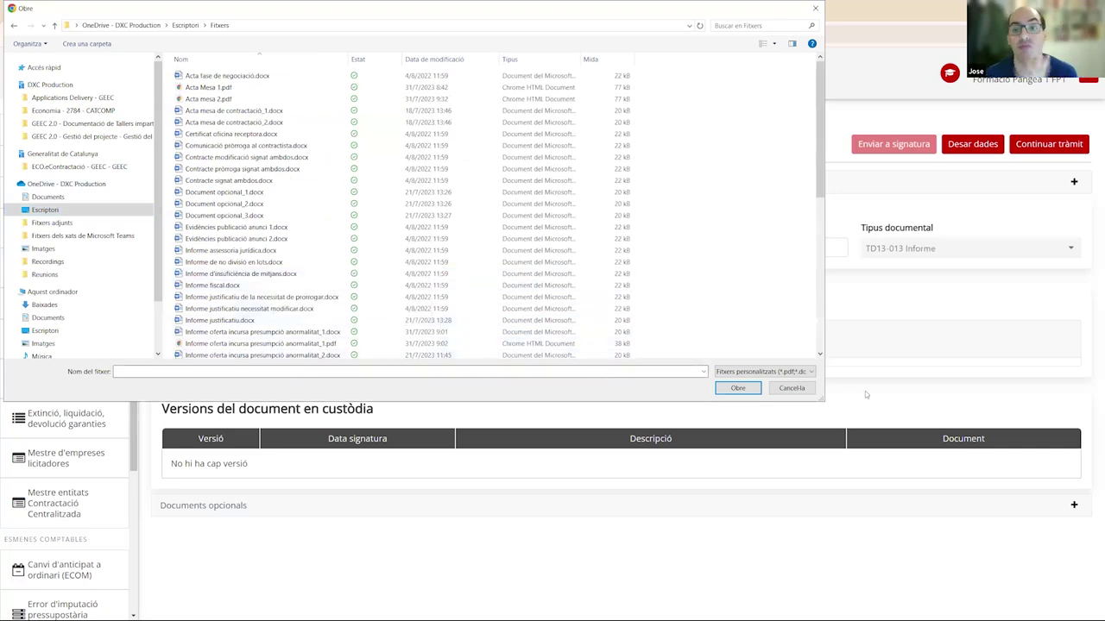
pyautogui.click(794, 388)
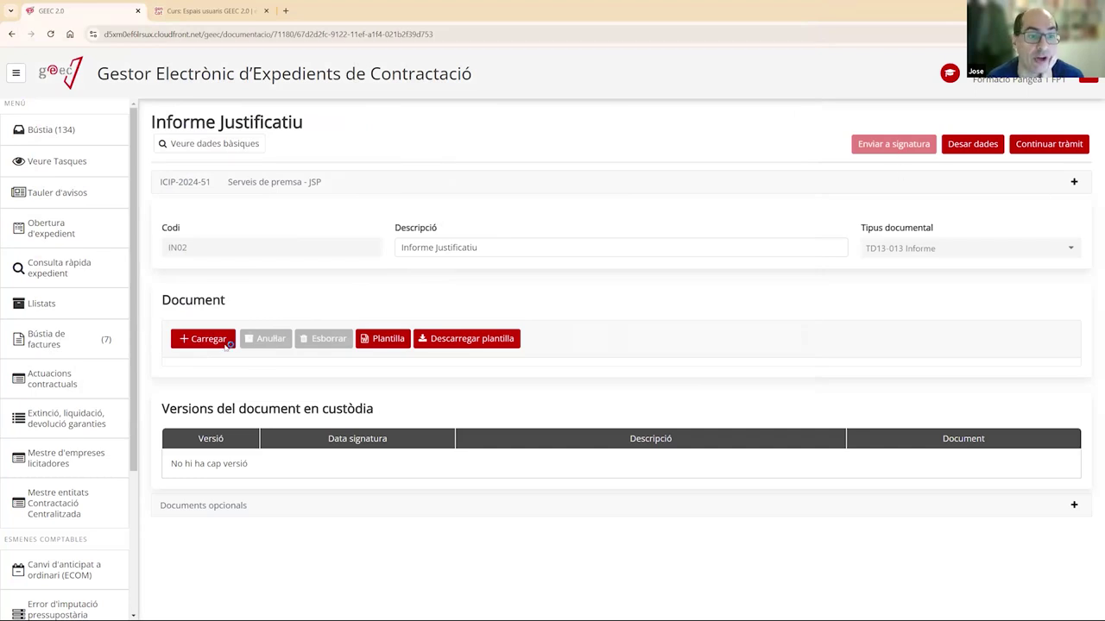
# Load Informe justificatiu.docx from Escriptori\Fitxers as the report's document.
pyautogui.click(225, 345)
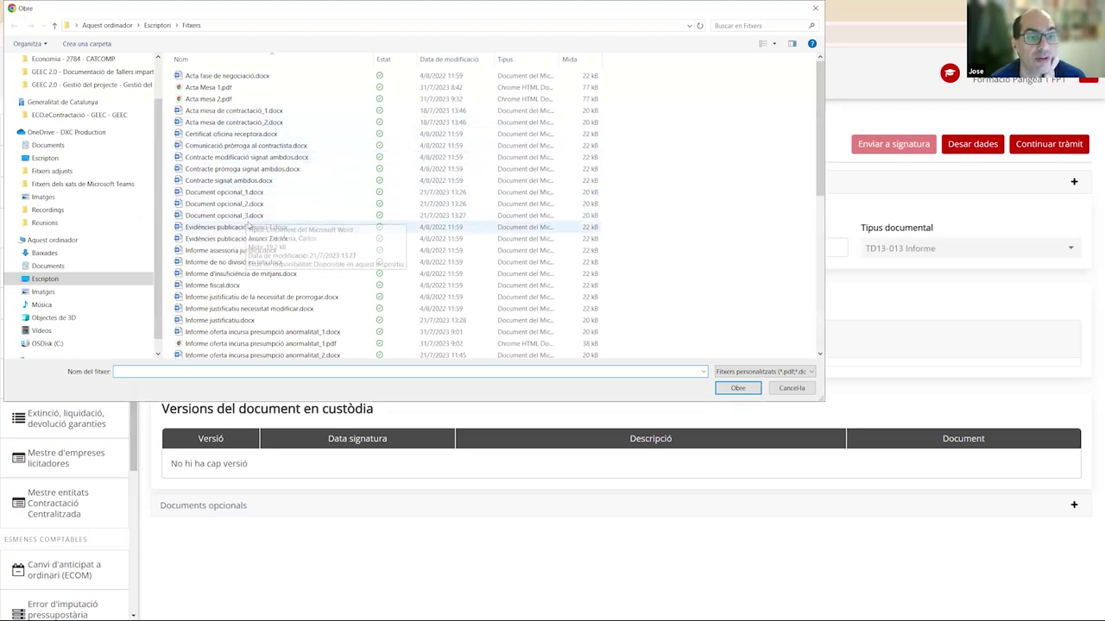
pyautogui.doubleClick(250, 319)
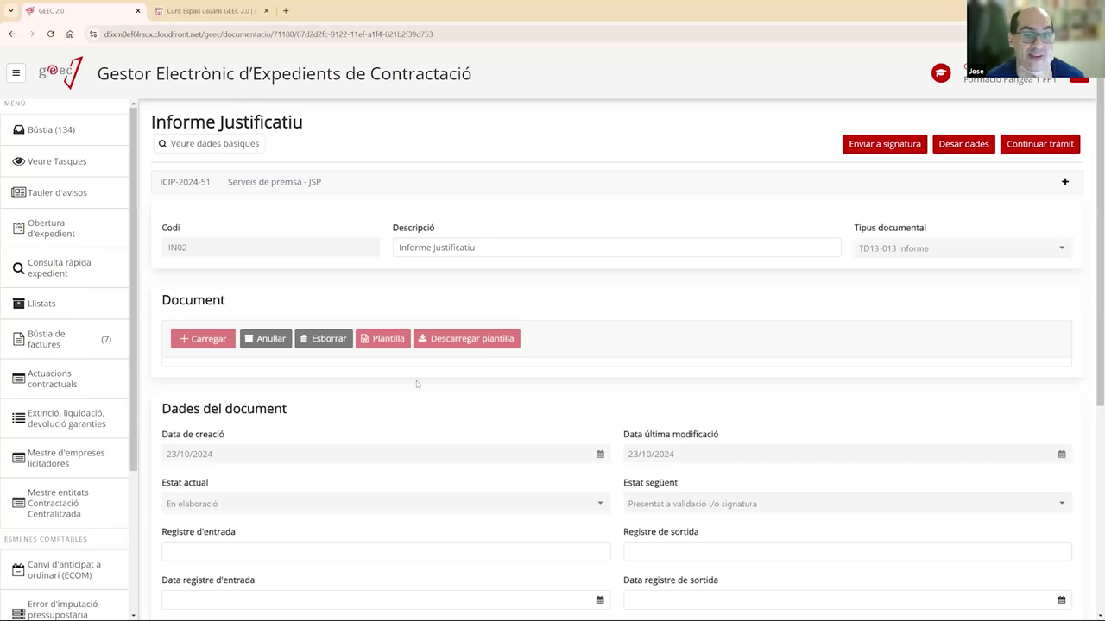
pyautogui.scroll(-2, 339, 382)
pyautogui.scroll(-2, 309, 321)
pyautogui.scroll(4, 312, 319)
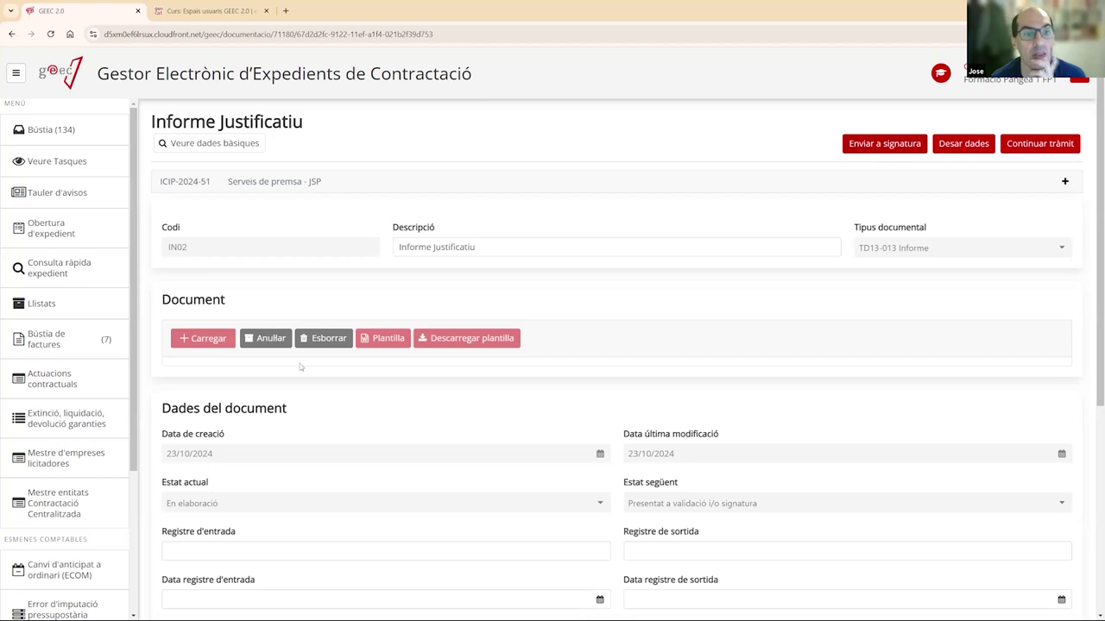
# Replace the uploaded Word report with the signed ProvaDocumentSignat.pdf from the OneDrive desktop folder.
pyautogui.click(330, 341)
pyautogui.click(658, 367)
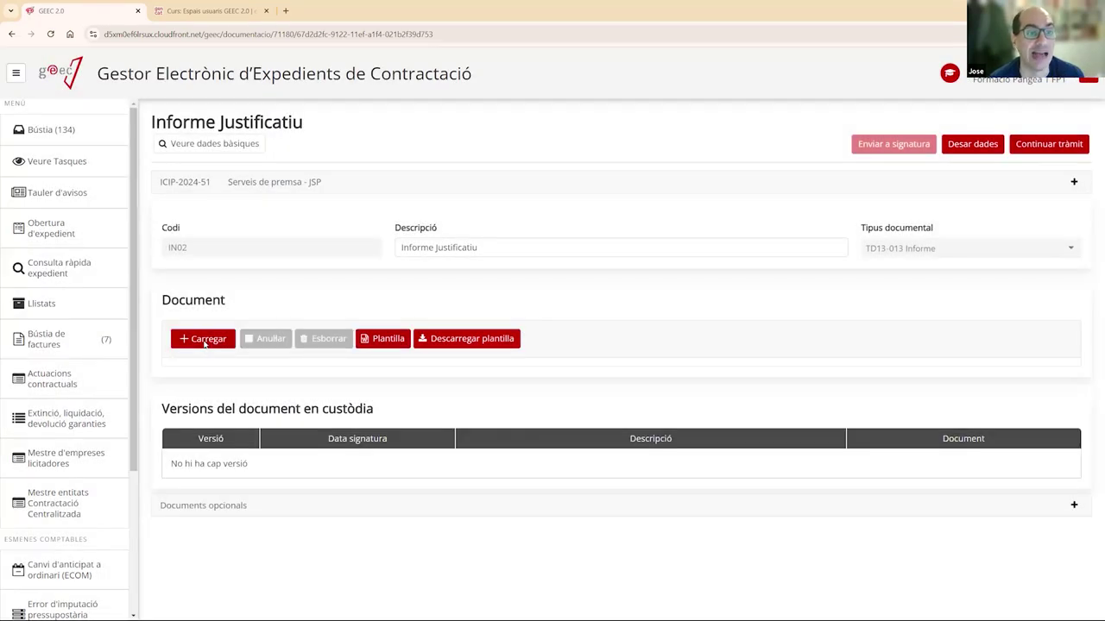
pyautogui.click(205, 340)
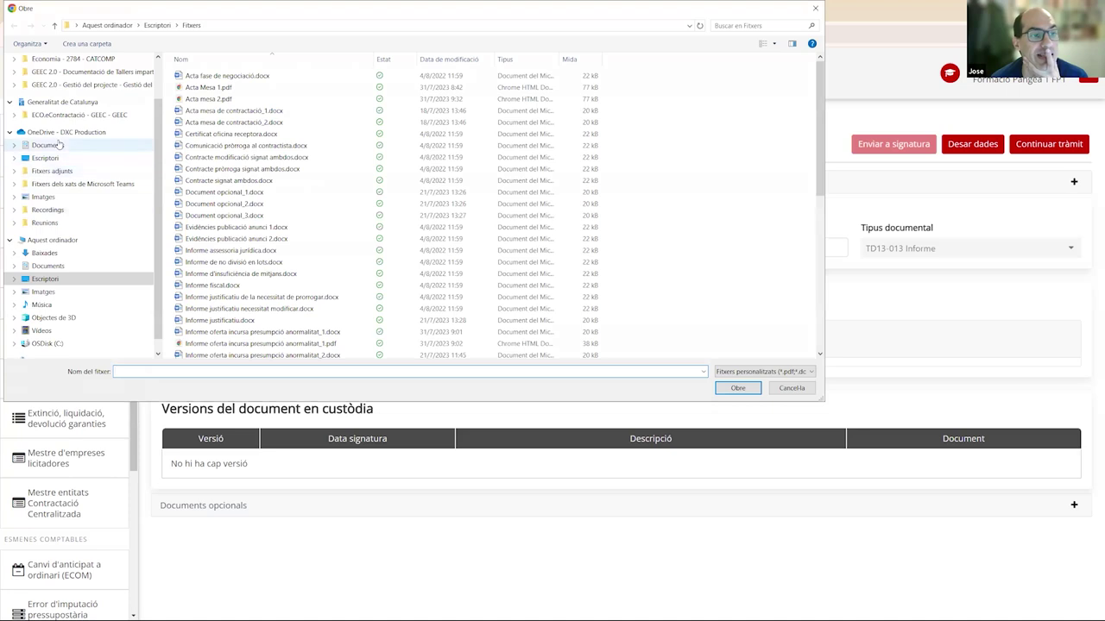
pyautogui.click(48, 145)
pyautogui.scroll(-1, 214, 161)
pyautogui.scroll(1, 214, 161)
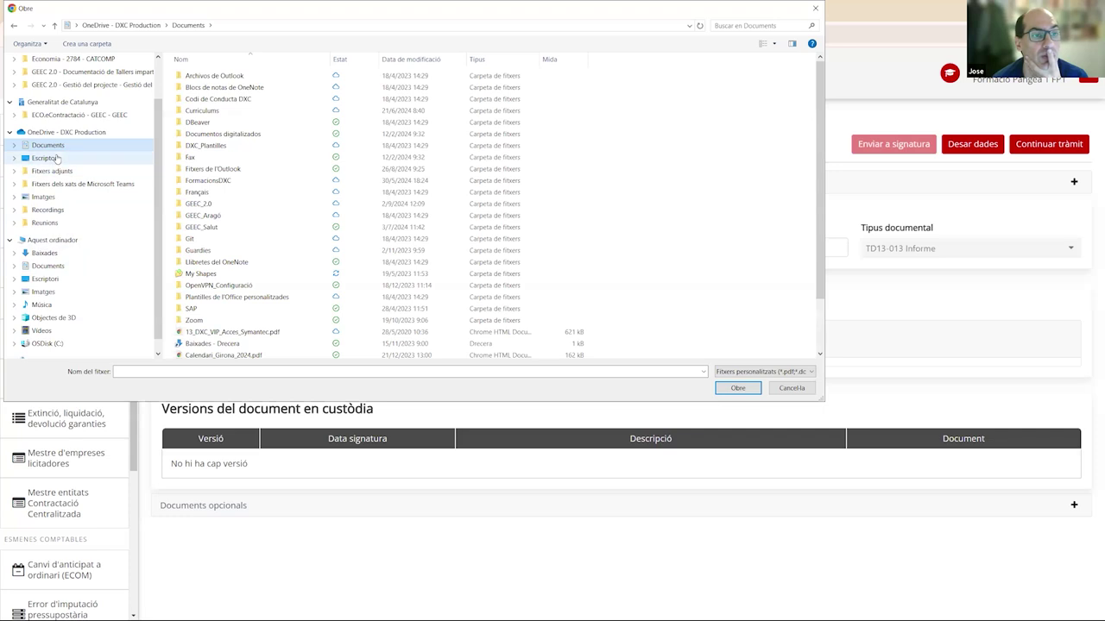
pyautogui.click(54, 159)
pyautogui.click(253, 181)
pyautogui.doubleClick(255, 180)
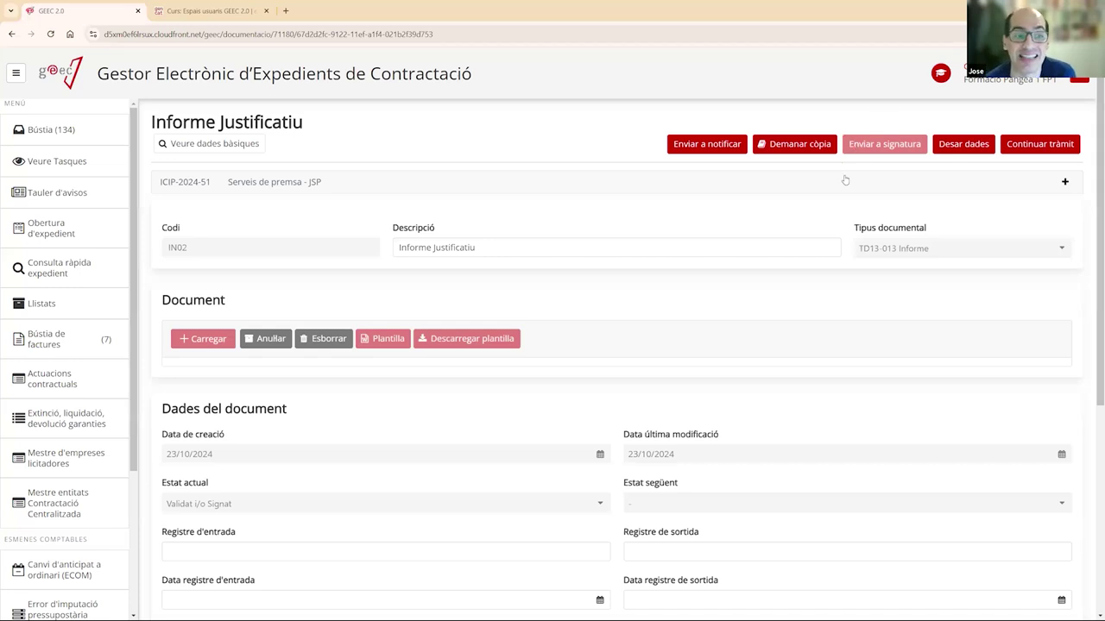
# Review the validated signature dated 08/06/2023 and custody version 1 in the Validació / Signatura and Versions tables.
pyautogui.scroll(-4, 842, 176)
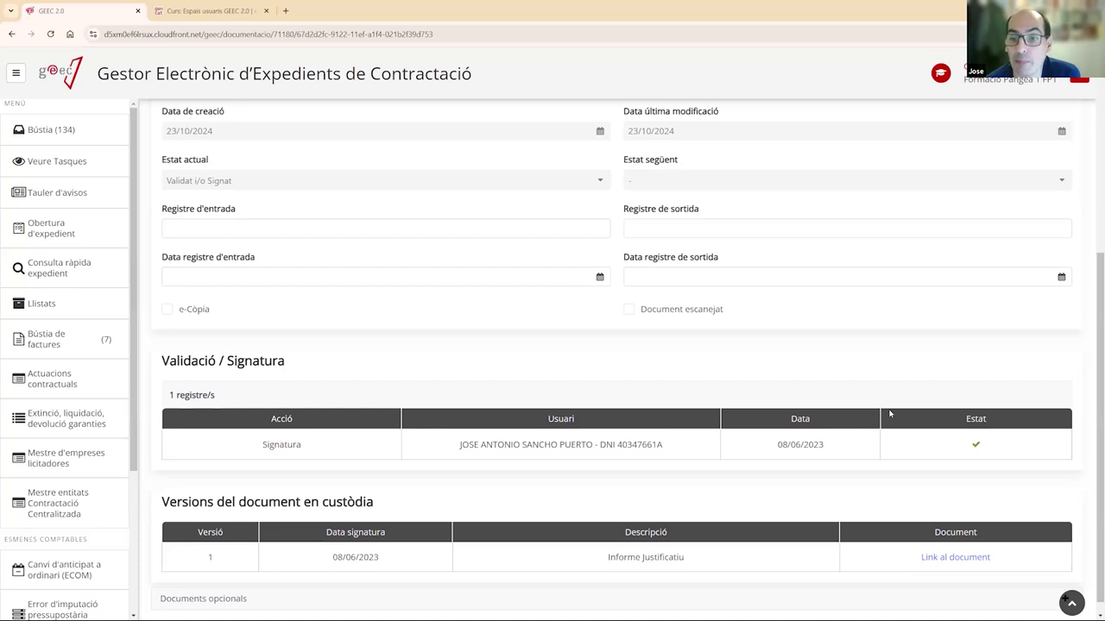
pyautogui.moveTo(982, 446)
pyautogui.moveTo(708, 471); pyautogui.dragTo(378, 451)
pyautogui.moveTo(260, 444); pyautogui.dragTo(965, 449)
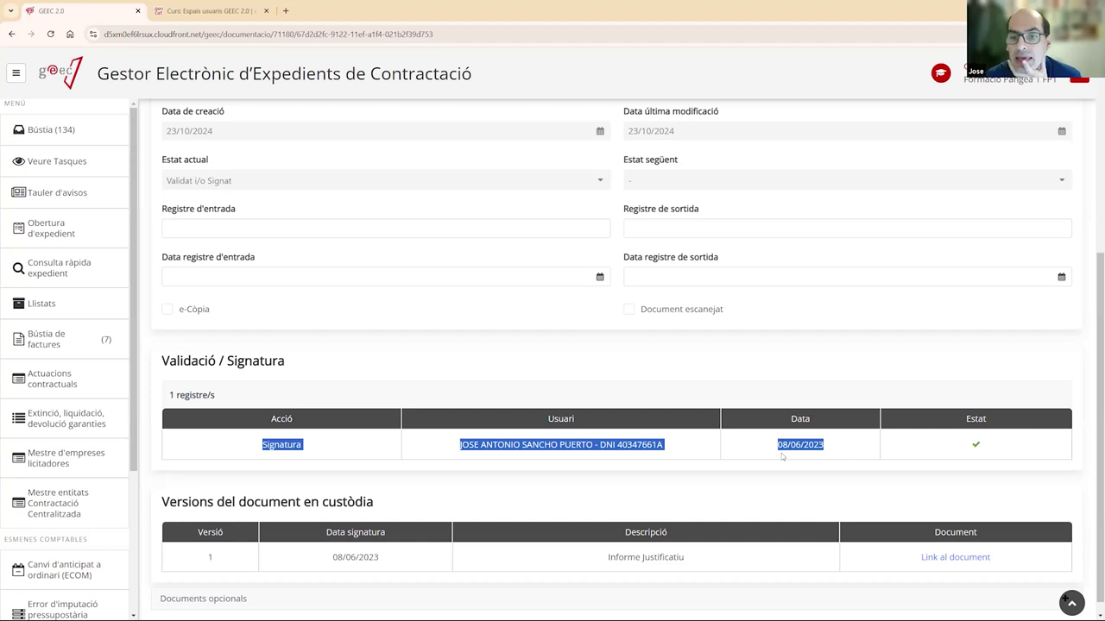
pyautogui.moveTo(779, 444); pyautogui.dragTo(825, 445)
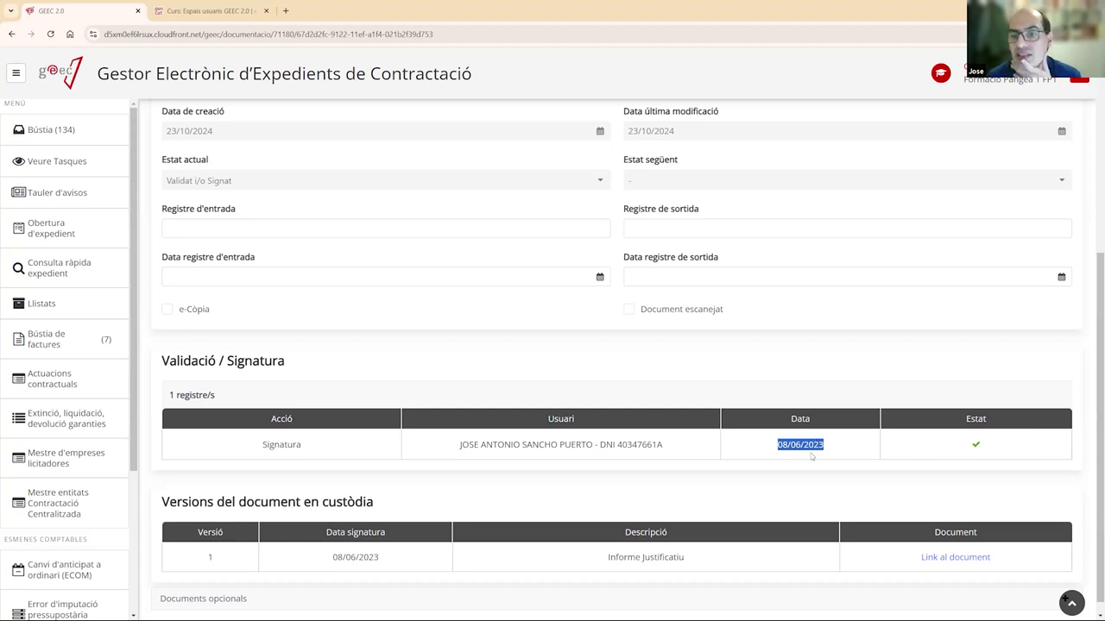
pyautogui.scroll(3, 801, 460)
pyautogui.scroll(-3, 802, 456)
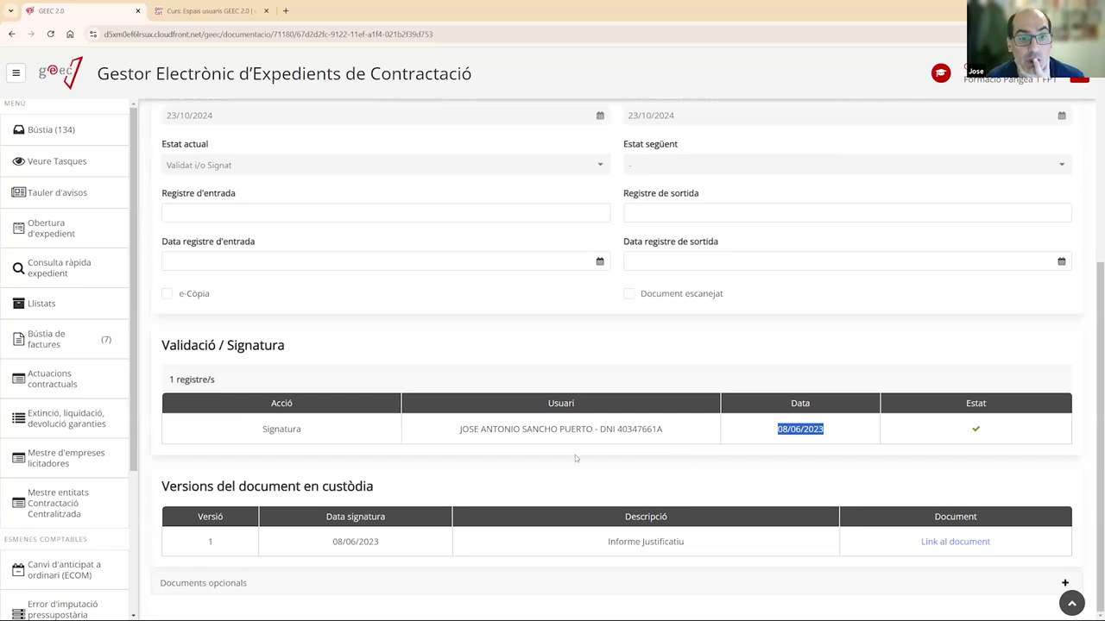
pyautogui.scroll(3, 575, 454)
pyautogui.scroll(2, 575, 455)
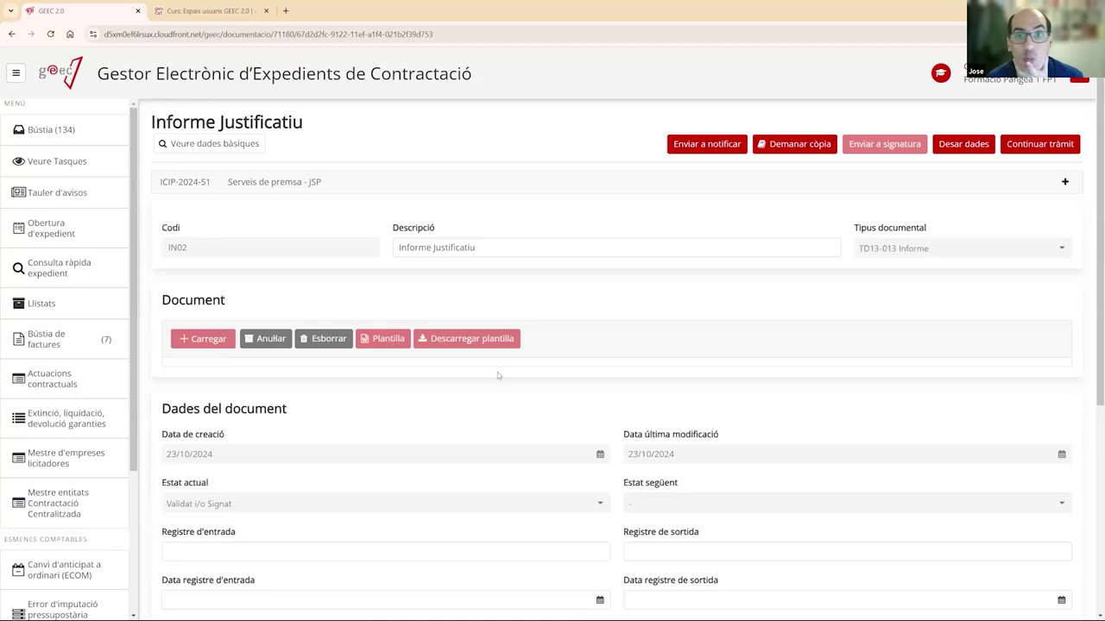
pyautogui.scroll(-5, 682, 307)
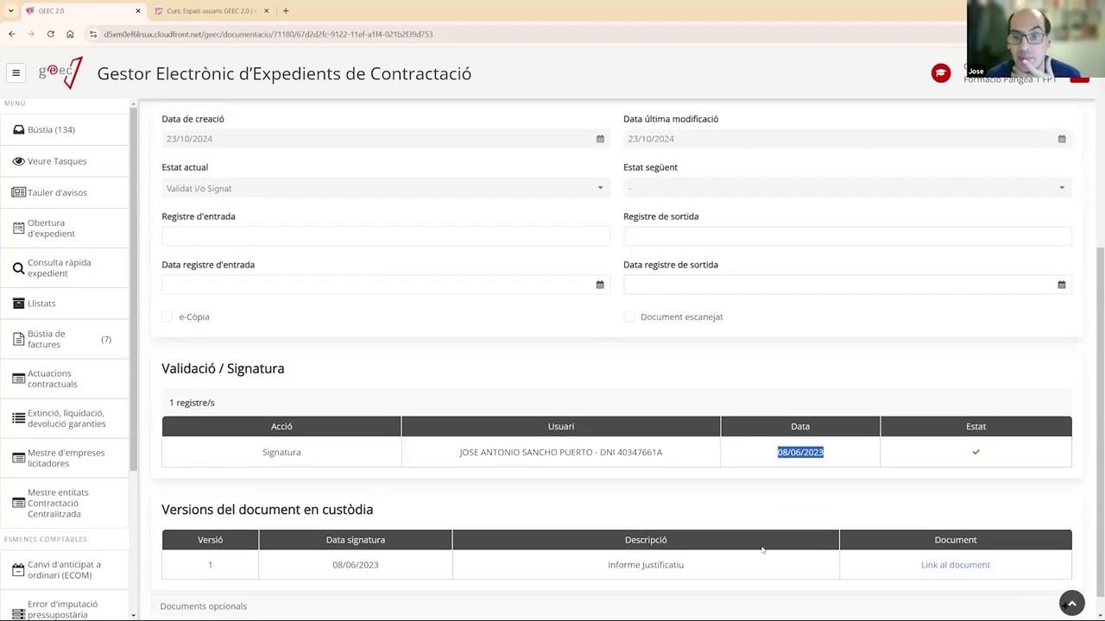
pyautogui.scroll(5, 766, 503)
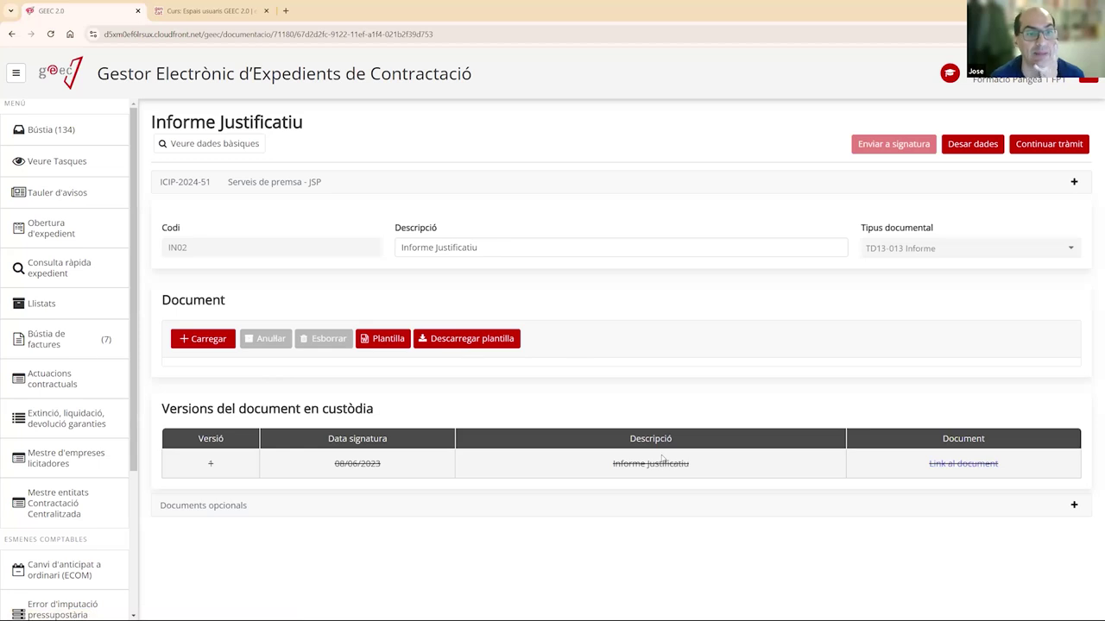
# Open the file picker for a new document, then close it without choosing a file.
pyautogui.click(200, 339)
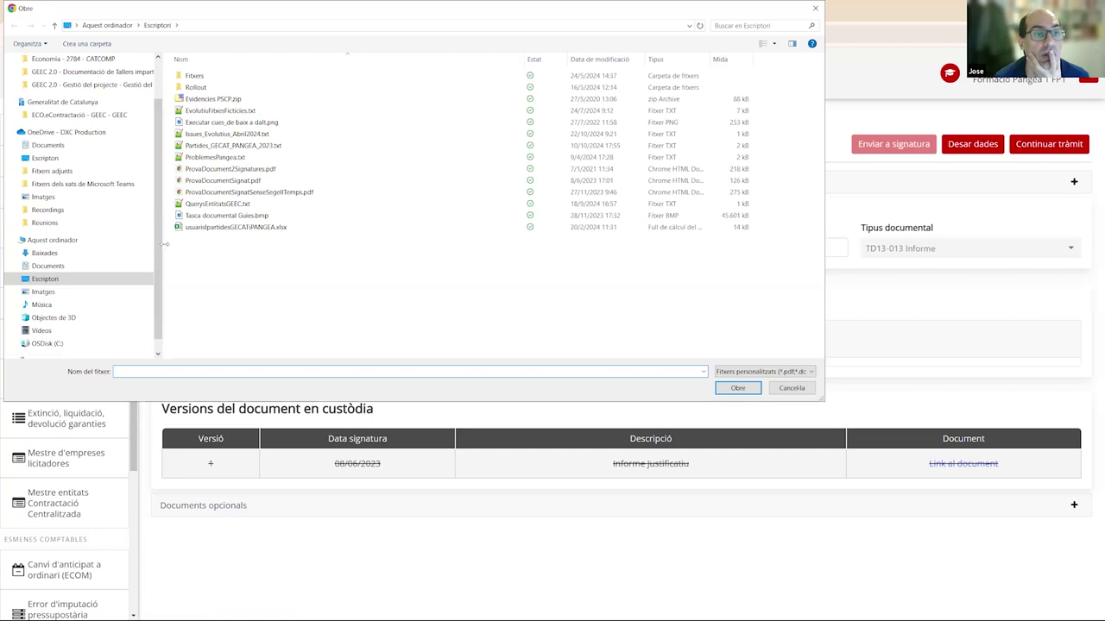
pyautogui.scroll(2, 162, 171)
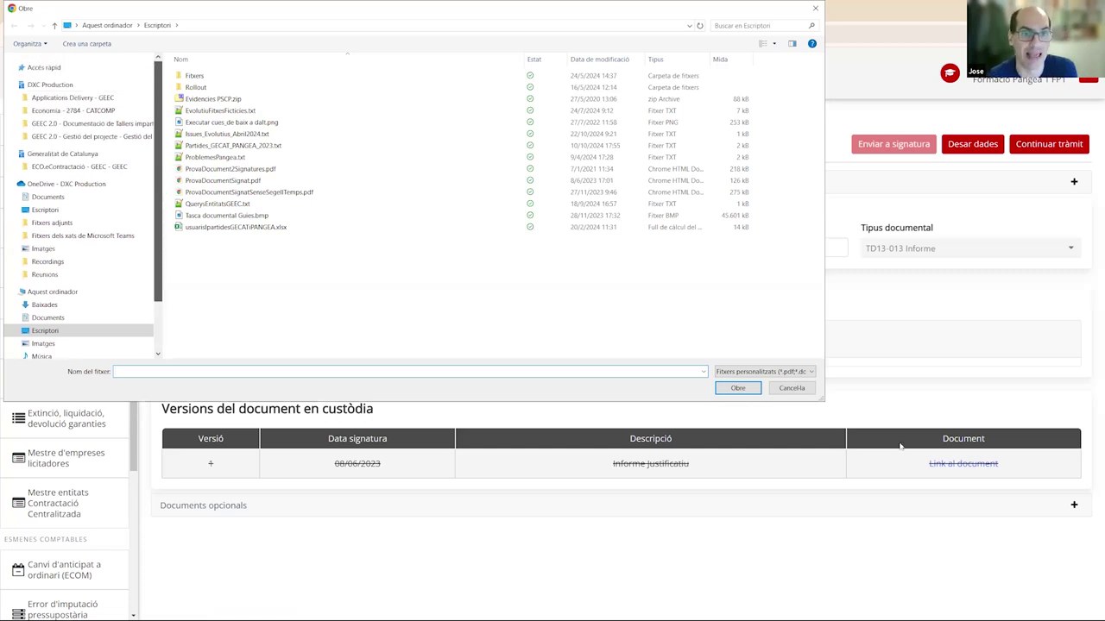
pyautogui.press('Escape')
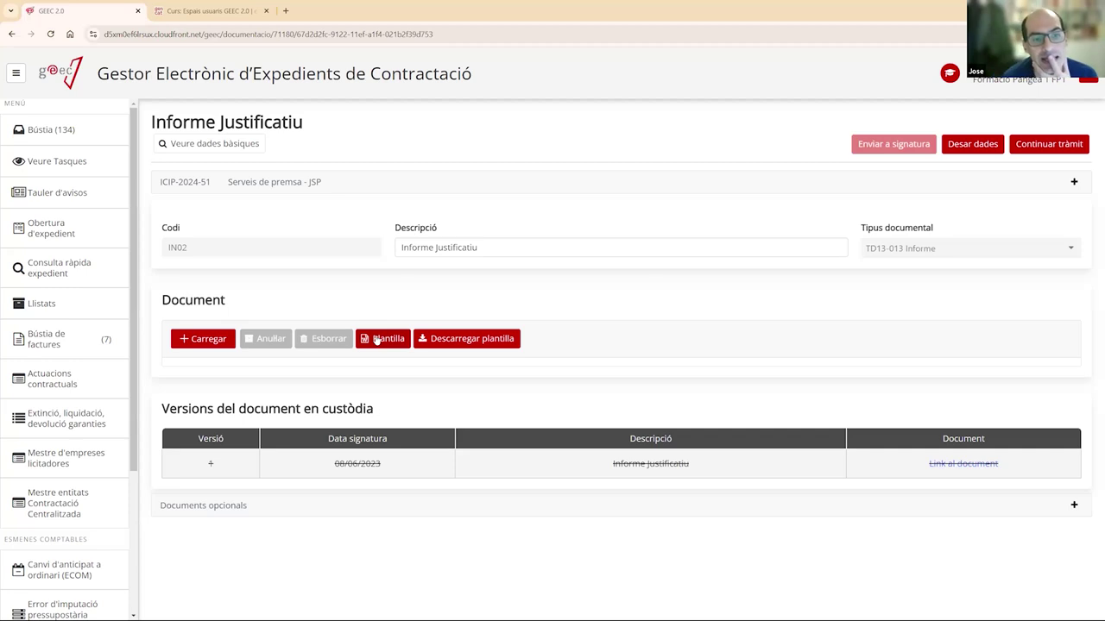
# Generate the Informe Justificatiu from Plantilla and allow the site to open it in Word.
pyautogui.click(376, 340)
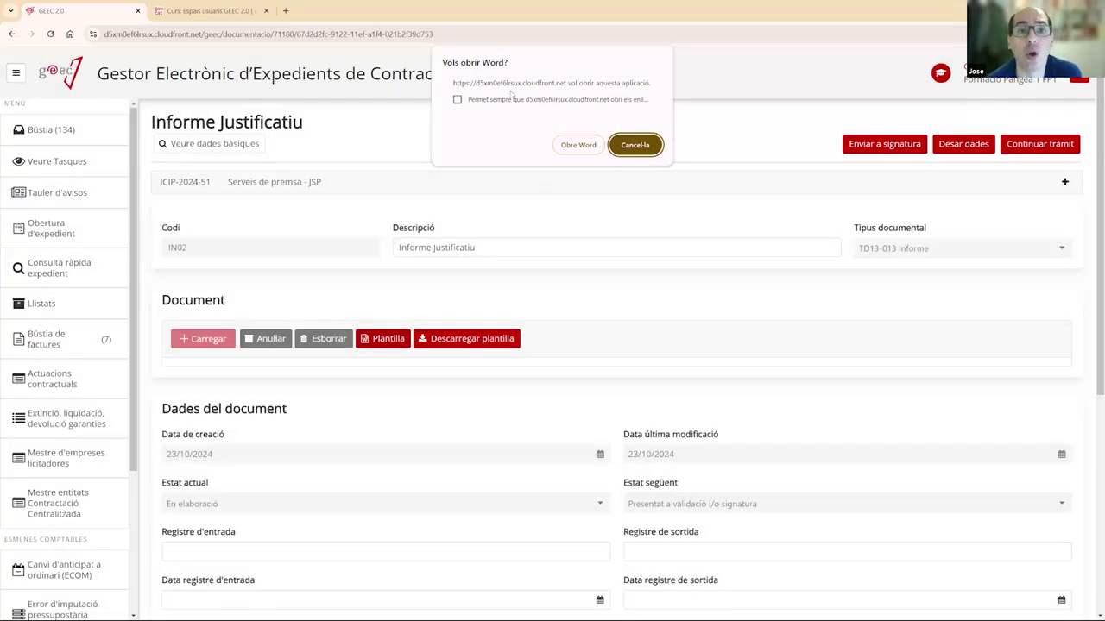
pyautogui.click(458, 99)
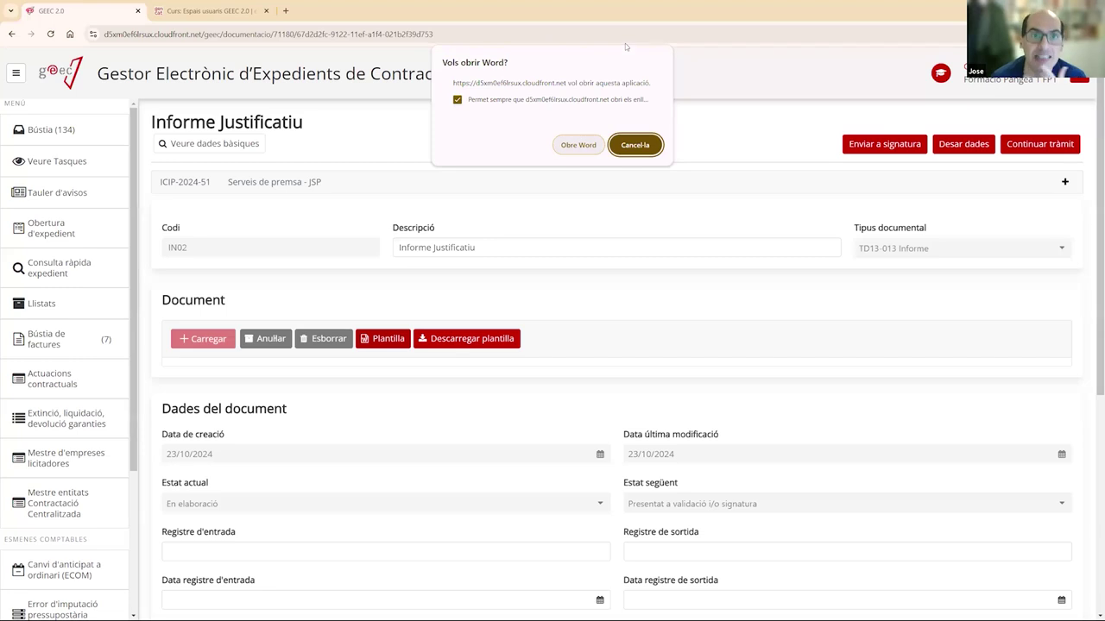
pyautogui.click(458, 100)
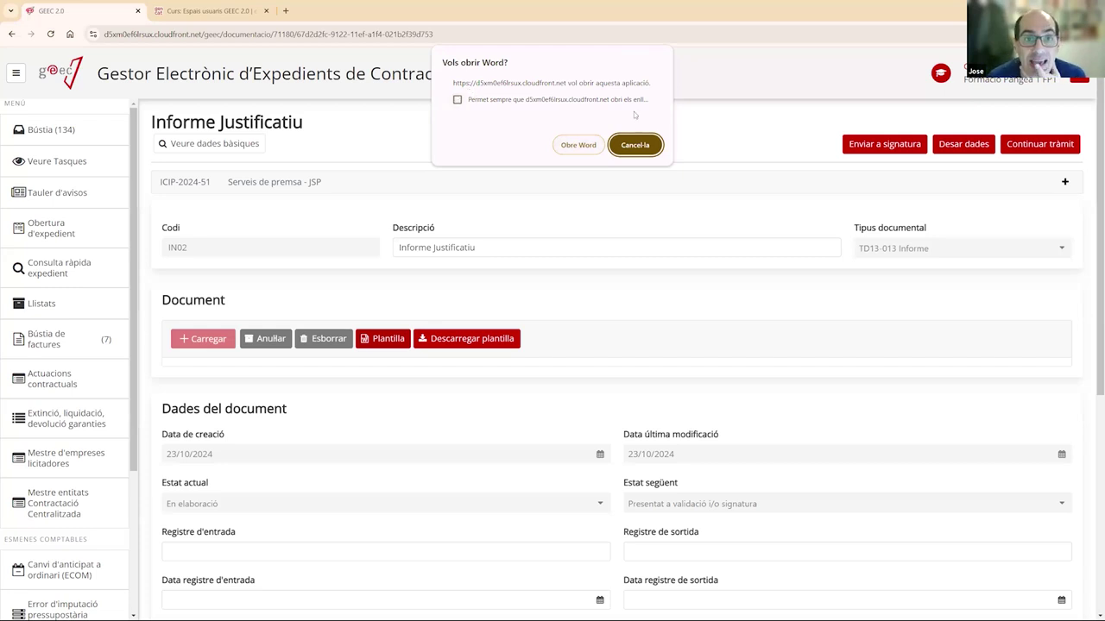
pyautogui.click(580, 152)
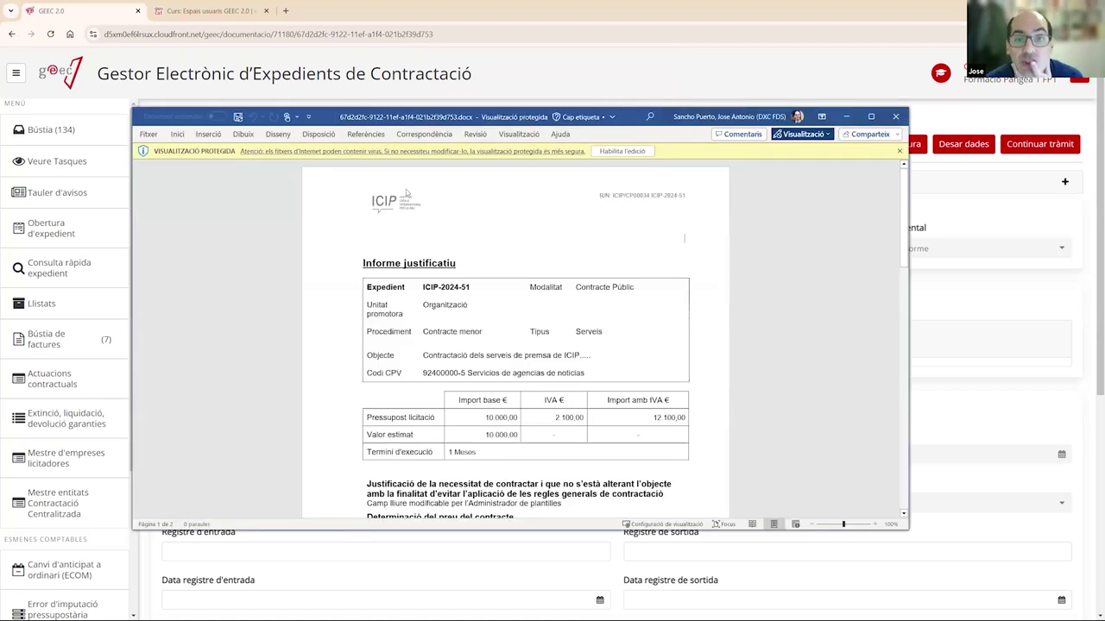
# Read through the report, checking the 2024 annuity of 10.000,00 € plus 2.100,00 € IVA.
pyautogui.scroll(-5, 408, 193)
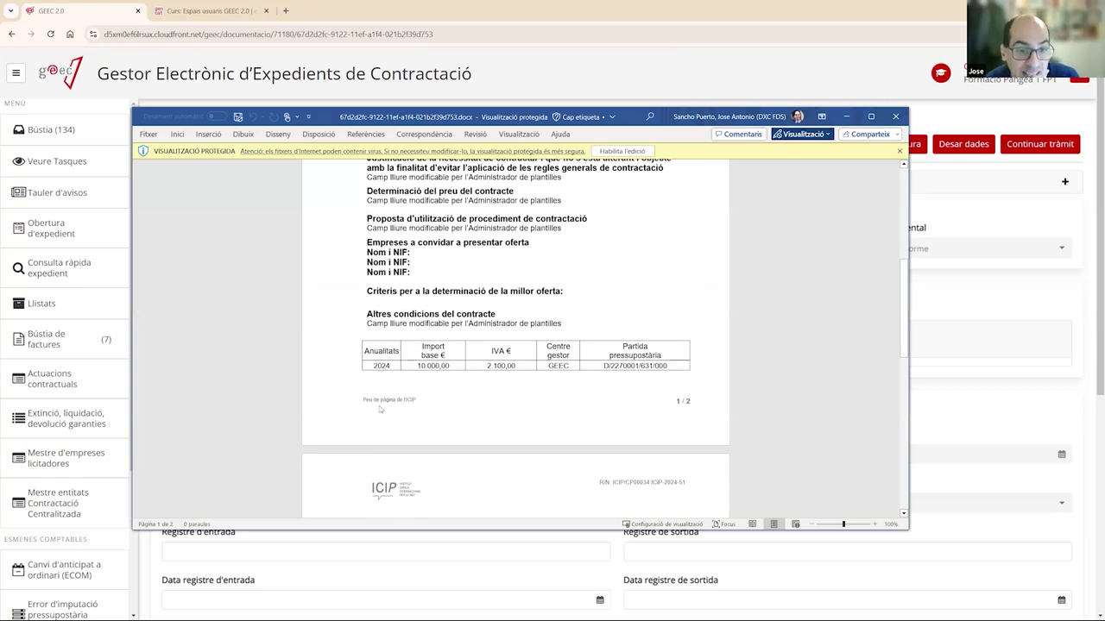
pyautogui.scroll(5, 412, 399)
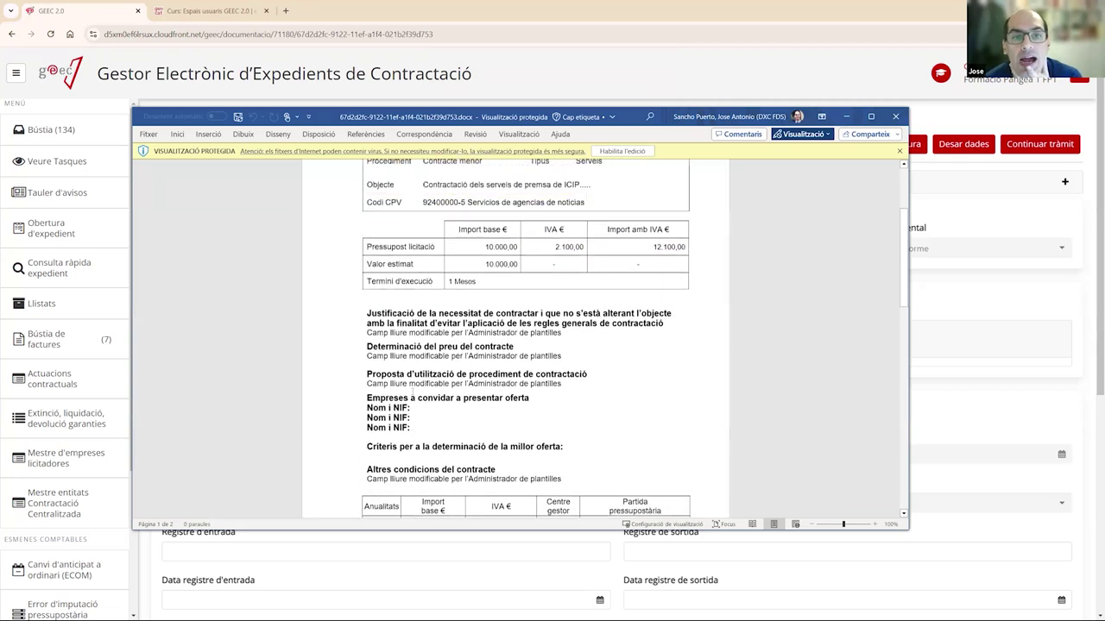
pyautogui.scroll(2, 412, 393)
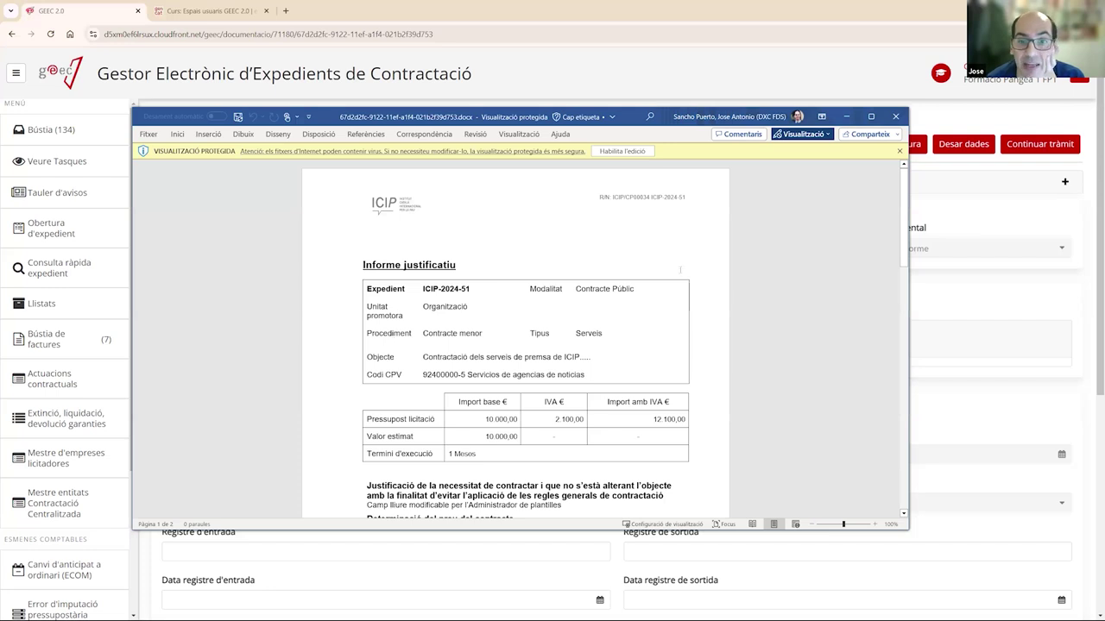
pyautogui.scroll(-2, 533, 332)
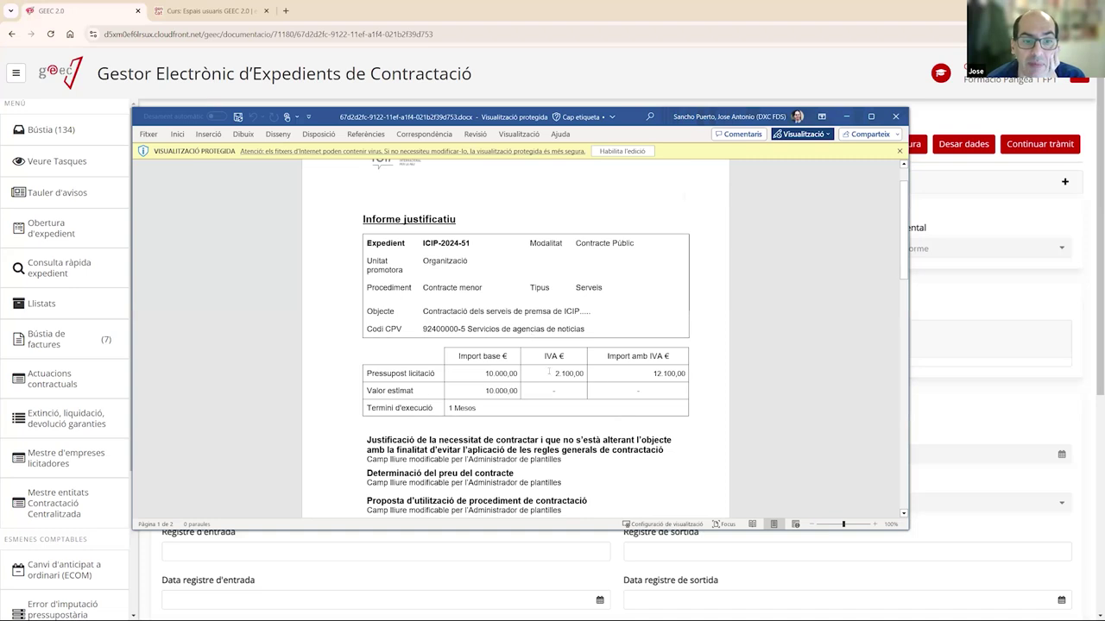
pyautogui.scroll(-7, 544, 348)
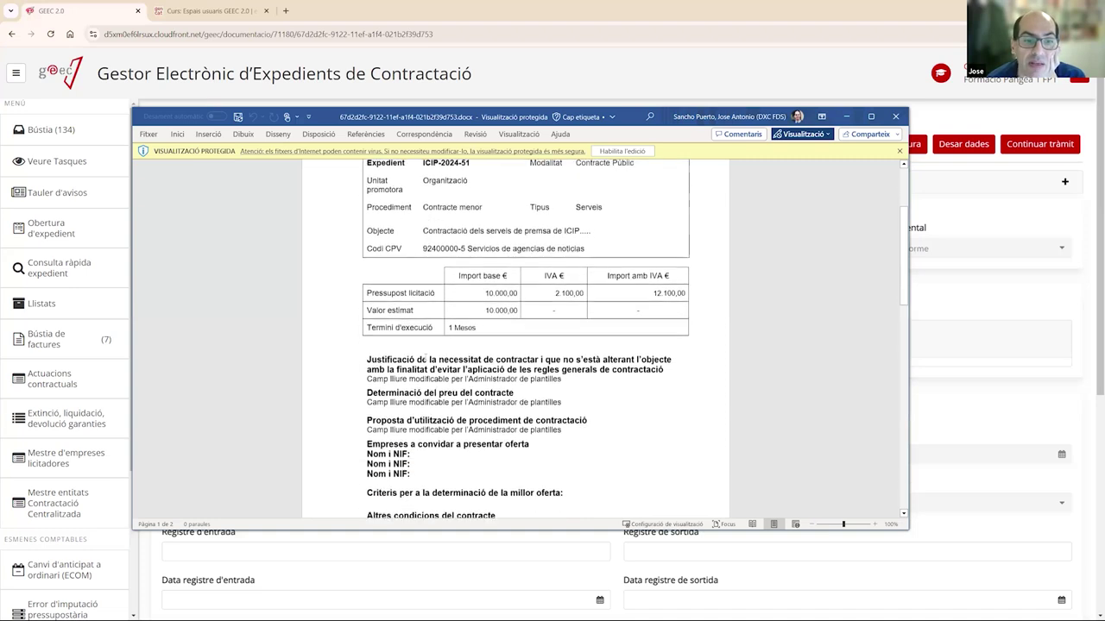
pyautogui.scroll(-2, 405, 388)
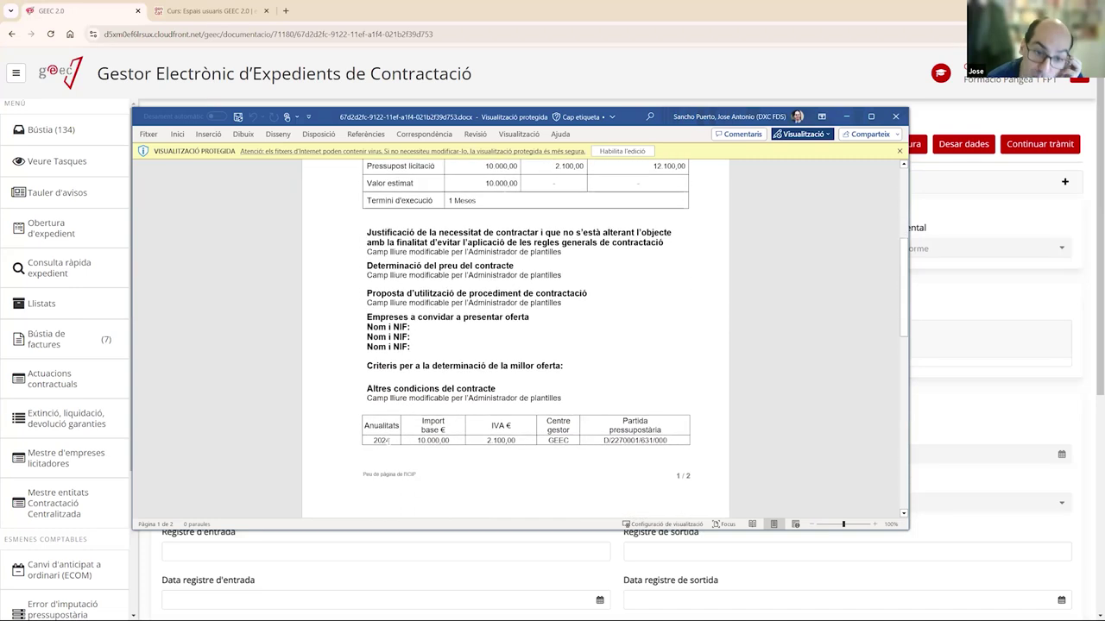
pyautogui.moveTo(366, 443); pyautogui.dragTo(553, 423)
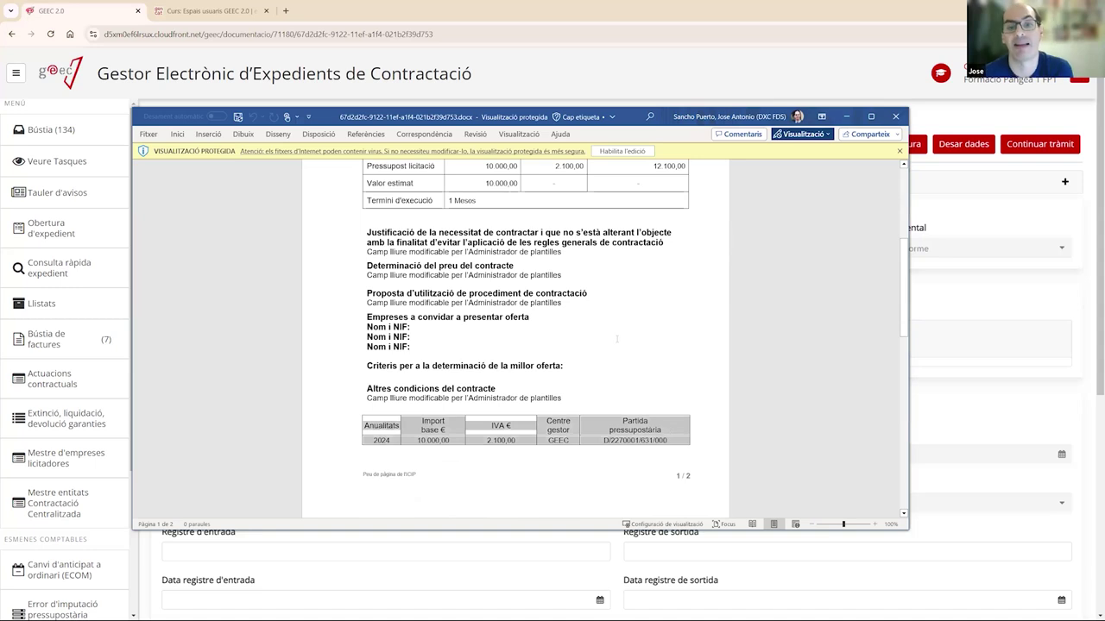
pyautogui.scroll(-5, 617, 339)
pyautogui.scroll(3, 596, 342)
pyautogui.scroll(4, 596, 342)
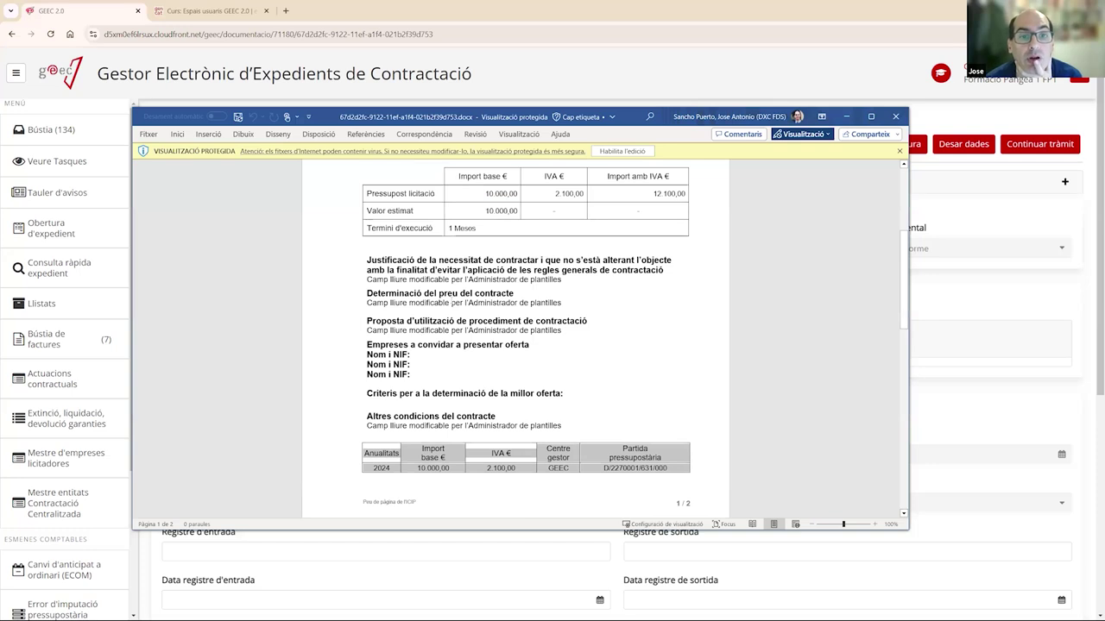
# Enable editing of the protected report and scroll through its contents.
pyautogui.click(619, 152)
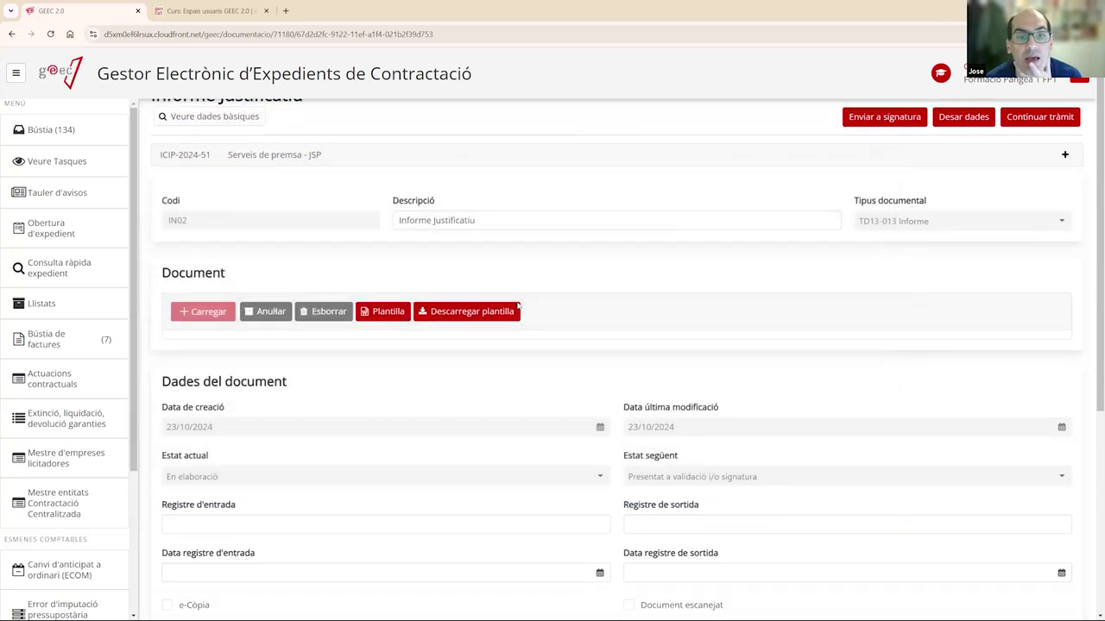
pyautogui.scroll(-3, 604, 345)
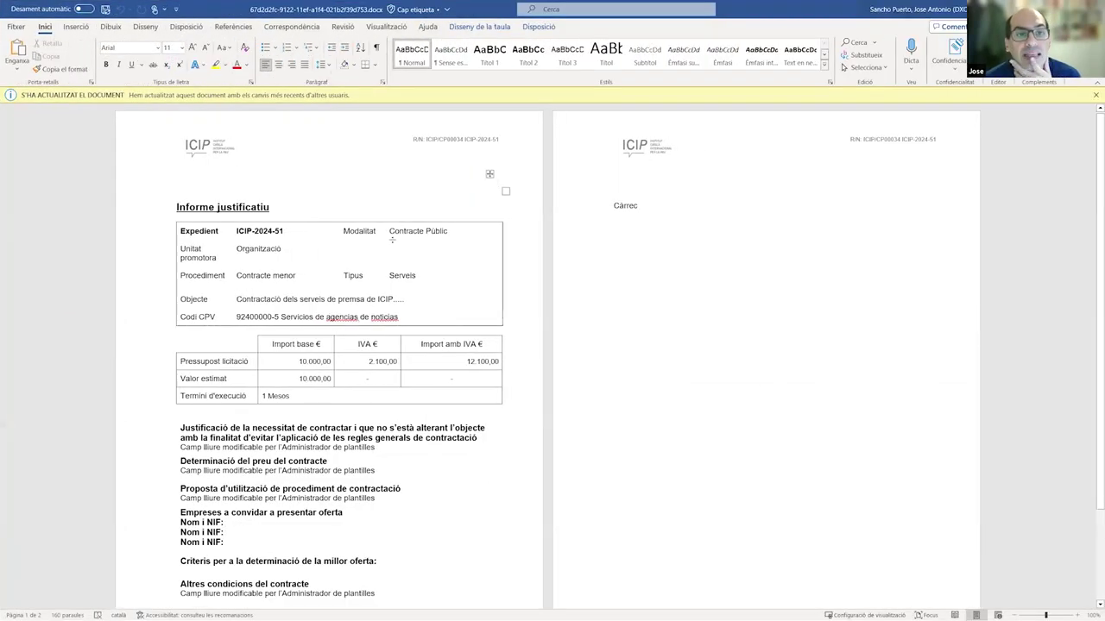
pyautogui.scroll(-2, 299, 390)
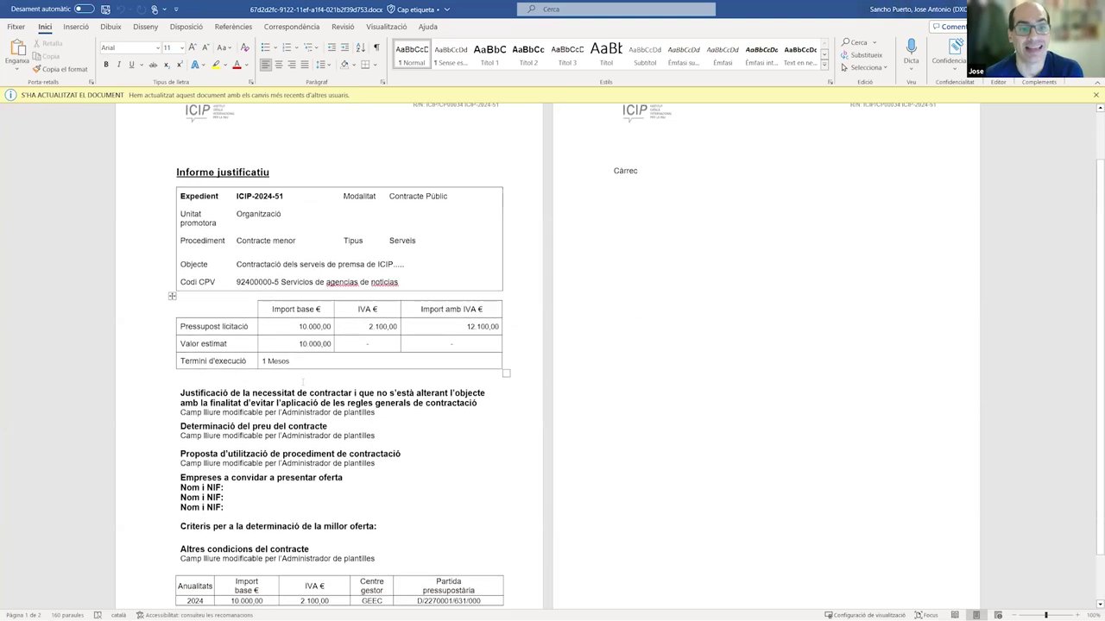
pyautogui.scroll(1, 288, 373)
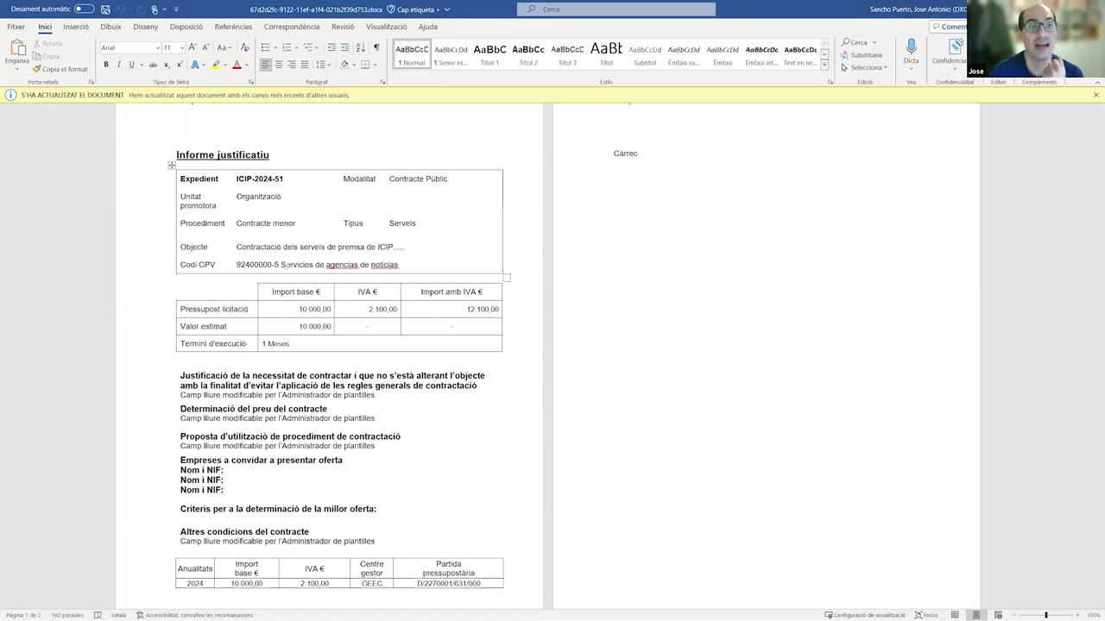
pyautogui.scroll(-2, 380, 336)
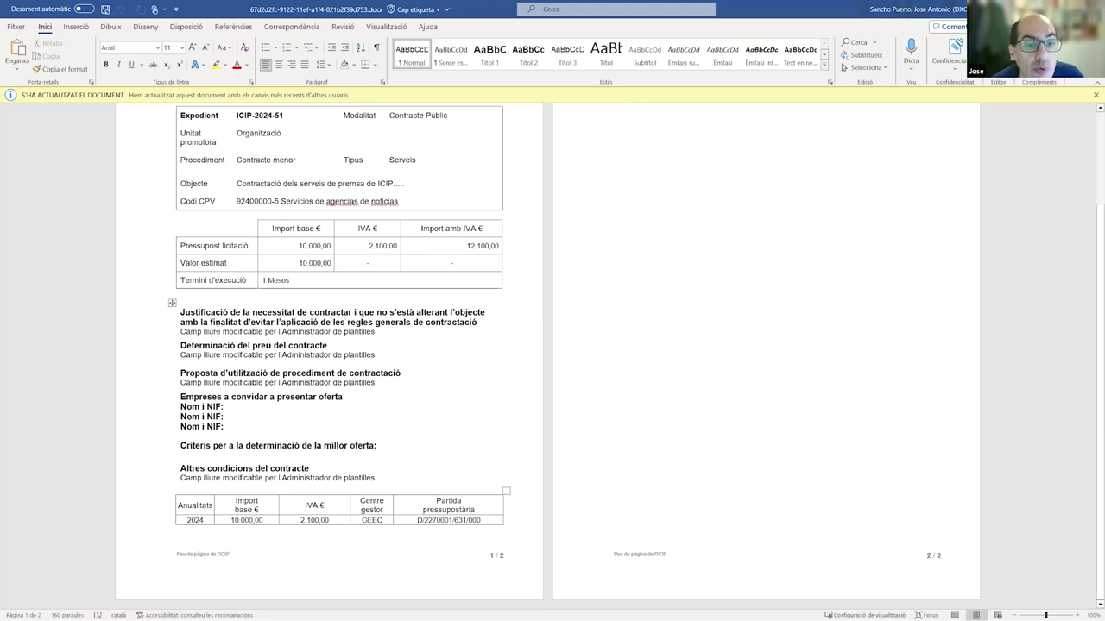
# Replace the Justificació placeholder with 'El text correcte de la justificació'.
pyautogui.click(372, 373)
pyautogui.click(277, 331)
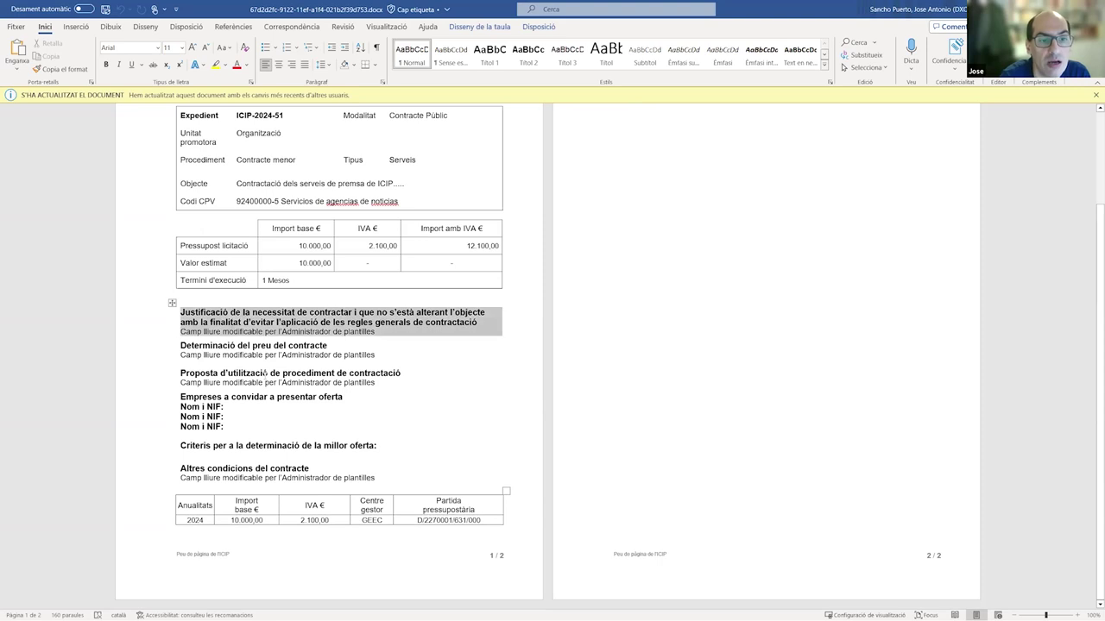
pyautogui.press('Return')
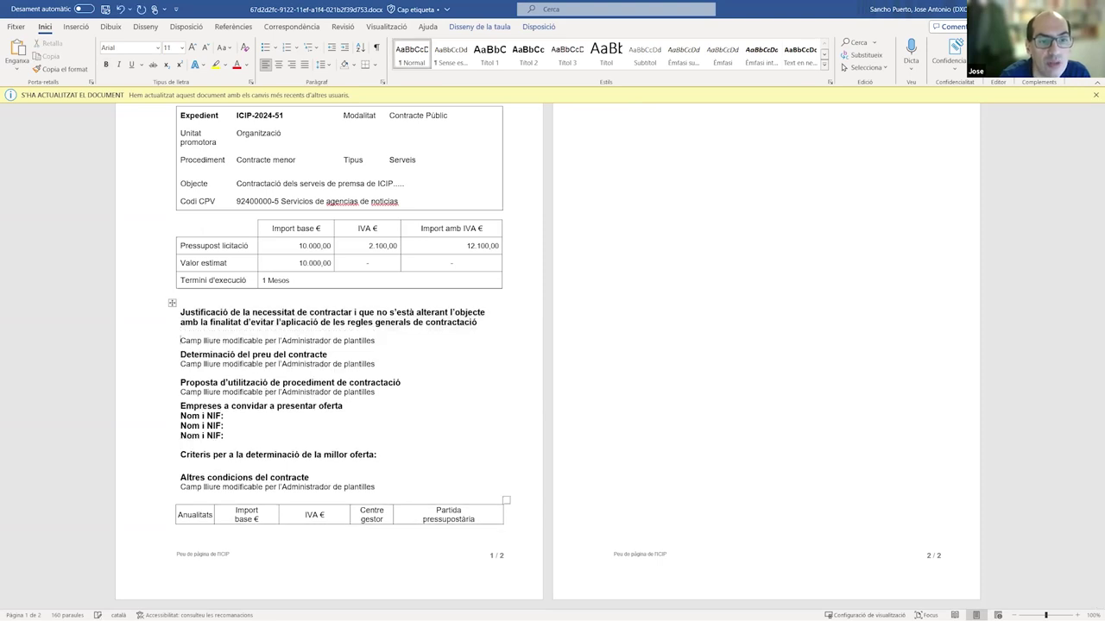
pyautogui.press('Delete')
pyautogui.press('Delete')
pyautogui.press('Delete')
pyautogui.press('Delete')
pyautogui.press('Delete')
pyautogui.press('Delete')
pyautogui.press('Delete')
pyautogui.press('Delete')
pyautogui.press('Delete')
pyautogui.press('Delete')
pyautogui.press('Delete')
pyautogui.press('Delete')
pyautogui.press('Delete')
pyautogui.press('Delete')
pyautogui.press('Delete')
pyautogui.press('Delete')
pyautogui.press('Delete')
pyautogui.press('Delete')
pyautogui.press('Delete')
pyautogui.press('Delete')
pyautogui.press('Delete')
pyautogui.press('Delete')
pyautogui.press('Delete')
pyautogui.press('Delete')
pyautogui.press('Delete')
pyautogui.press('Delete')
pyautogui.press('Delete')
pyautogui.press('Delete')
pyautogui.press('Delete')
pyautogui.press('Delete')
pyautogui.press('Delete')
pyautogui.press('Delete')
pyautogui.press('Delete')
pyautogui.press('Delete')
pyautogui.press('Delete')
pyautogui.press('Delete')
pyautogui.press('Delete')
pyautogui.press('Delete')
pyautogui.write('El ')
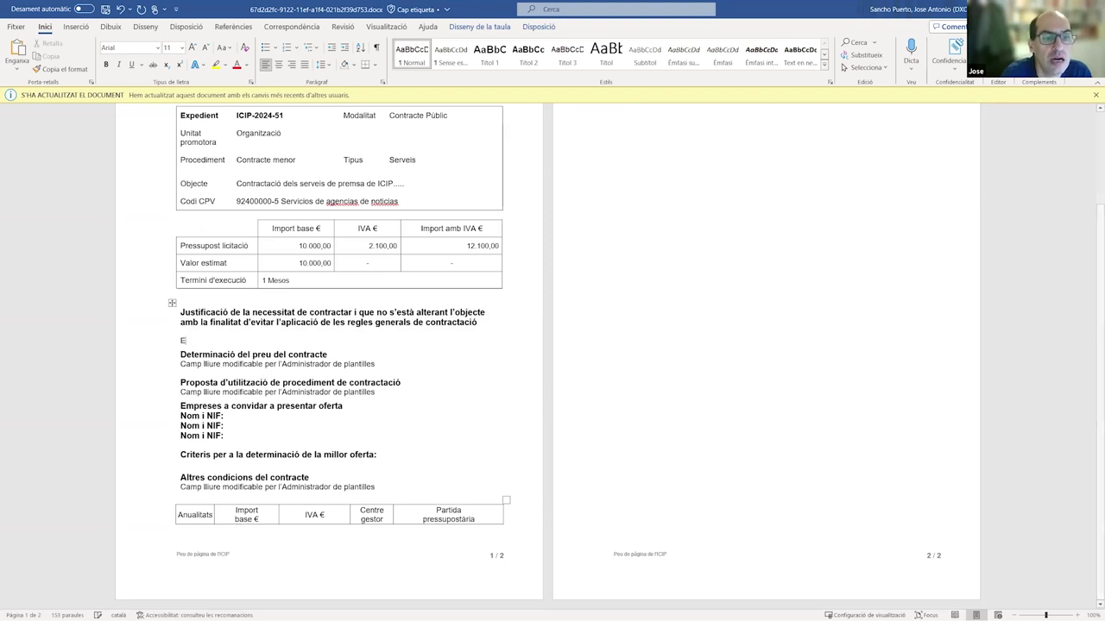
pyautogui.write('text correcte de')
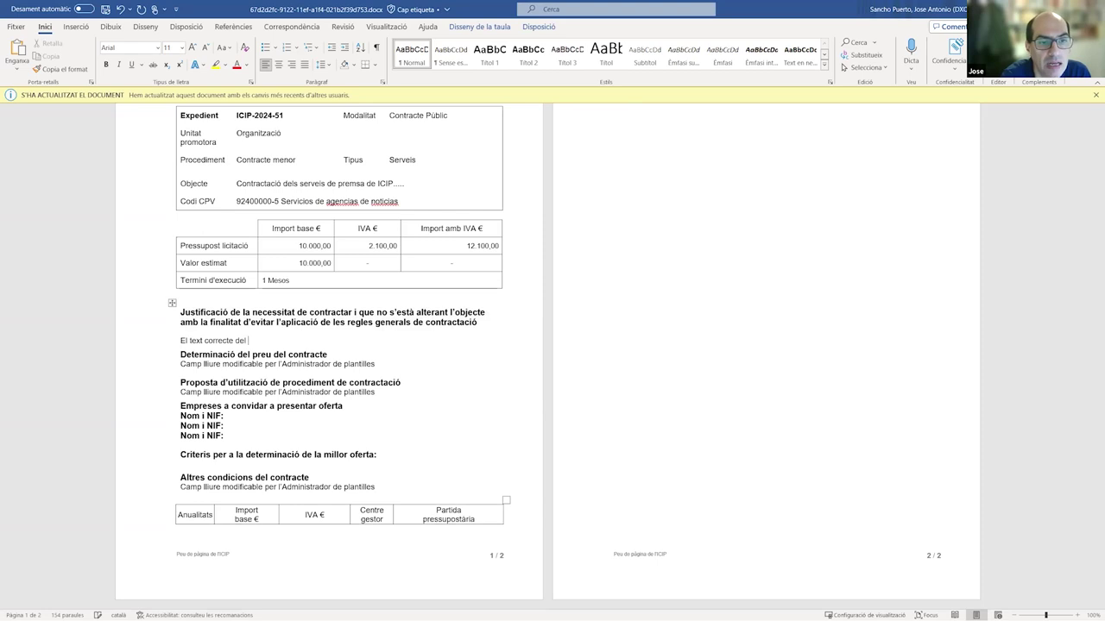
pyautogui.write(' la justificació...')
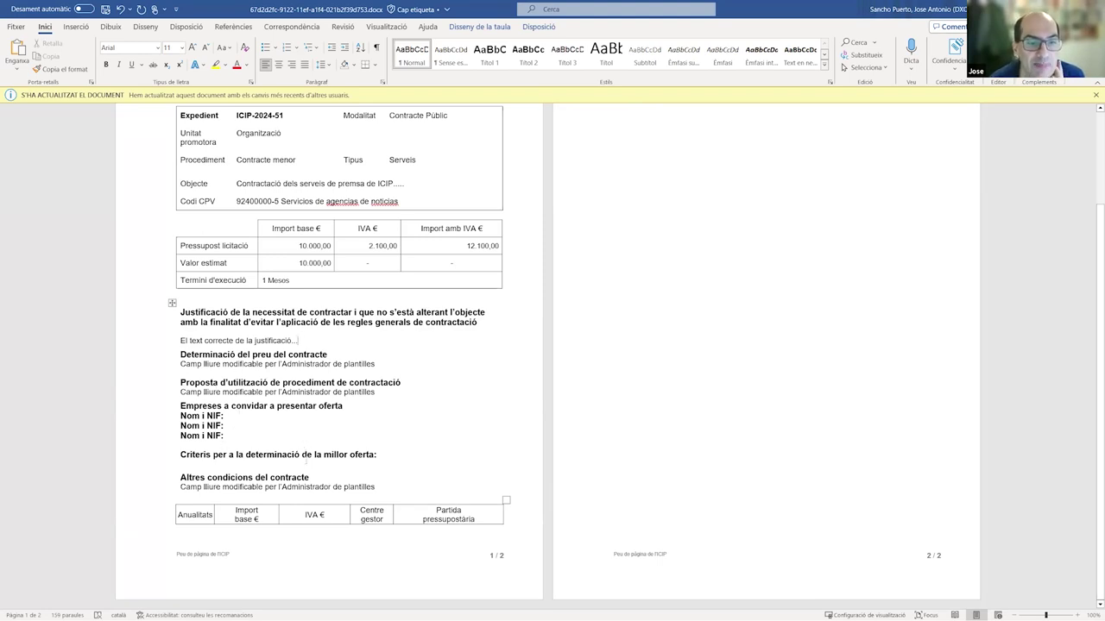
# Add 'millor preu' after the 'millor oferta:' criterion.
pyautogui.click(398, 455)
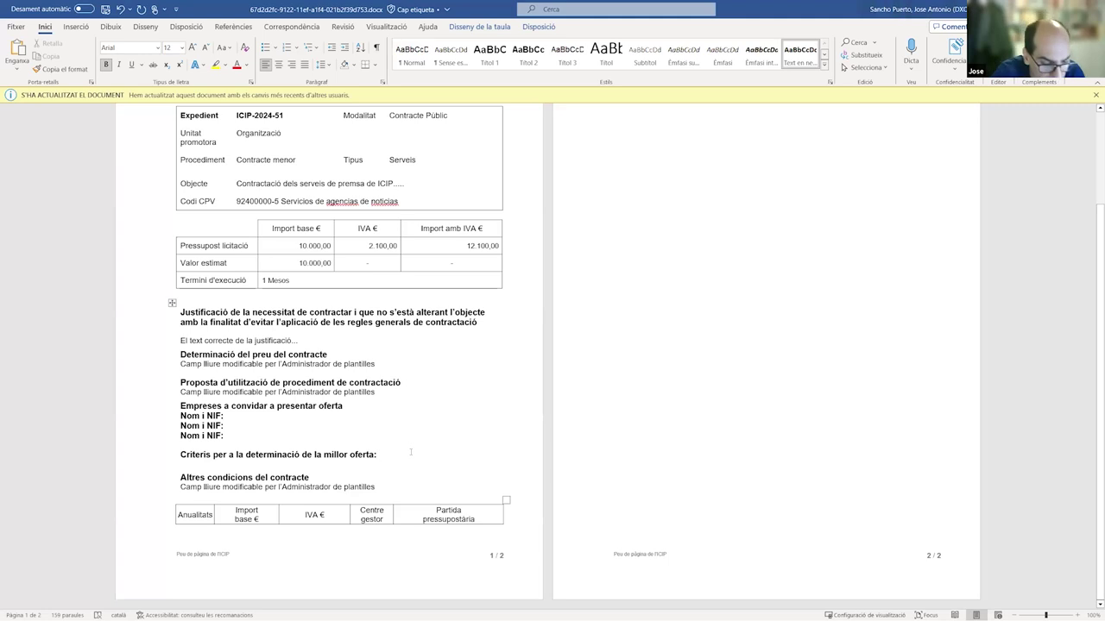
pyautogui.write('jj')
pyautogui.write('millor preu')
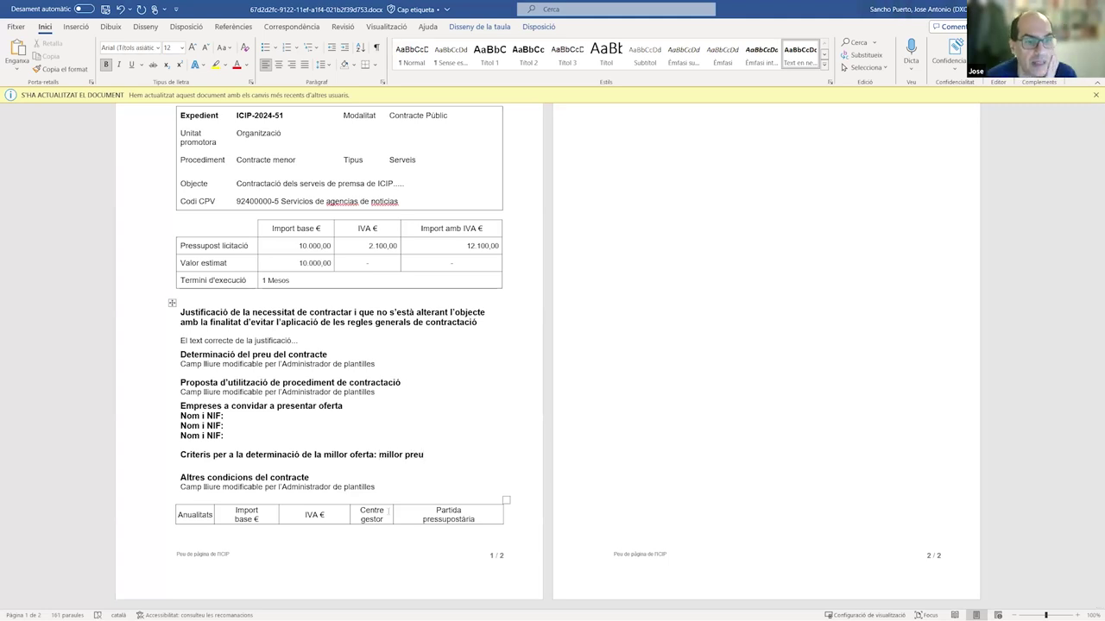
pyautogui.moveTo(375, 487); pyautogui.dragTo(179, 486)
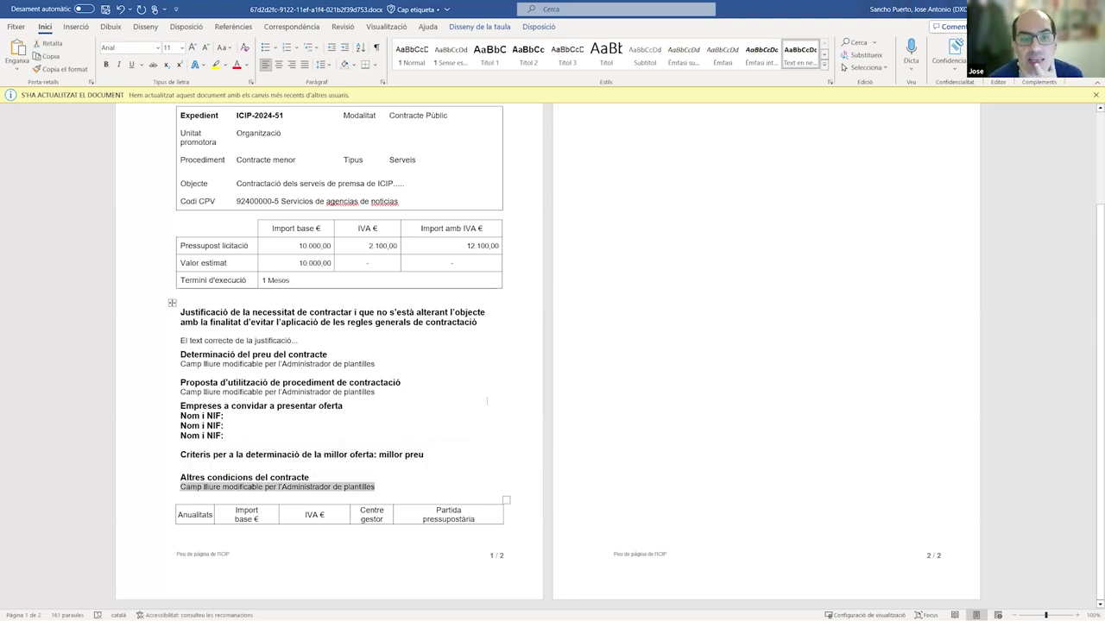
pyautogui.scroll(3, 238, 96)
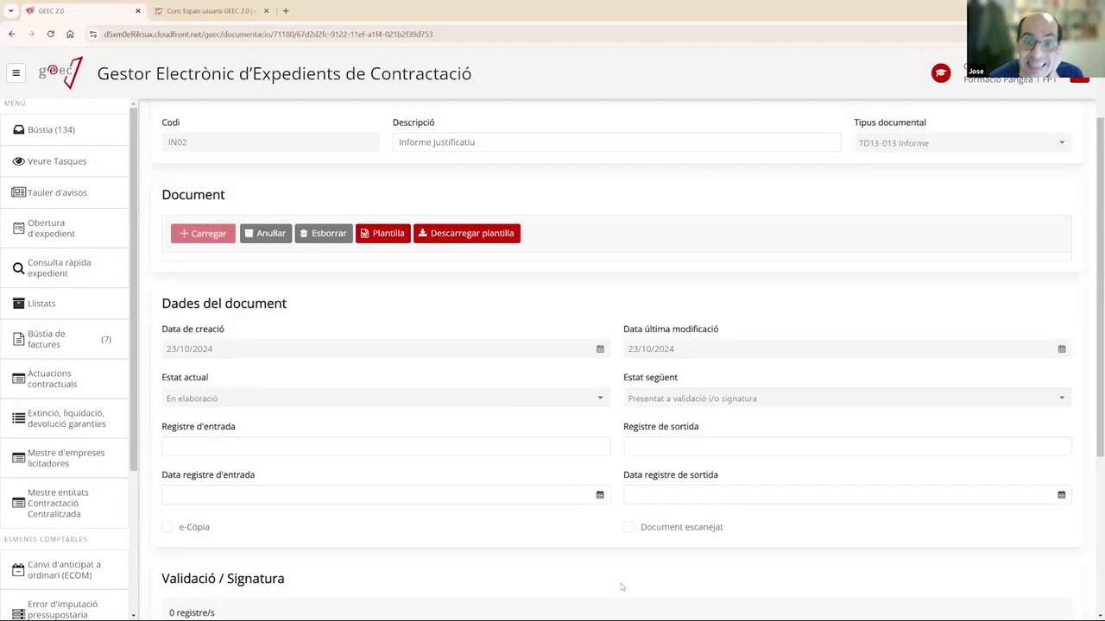
# Download the IN02 report template and show Chrome's recent downloads list.
pyautogui.scroll(-5, 567, 504)
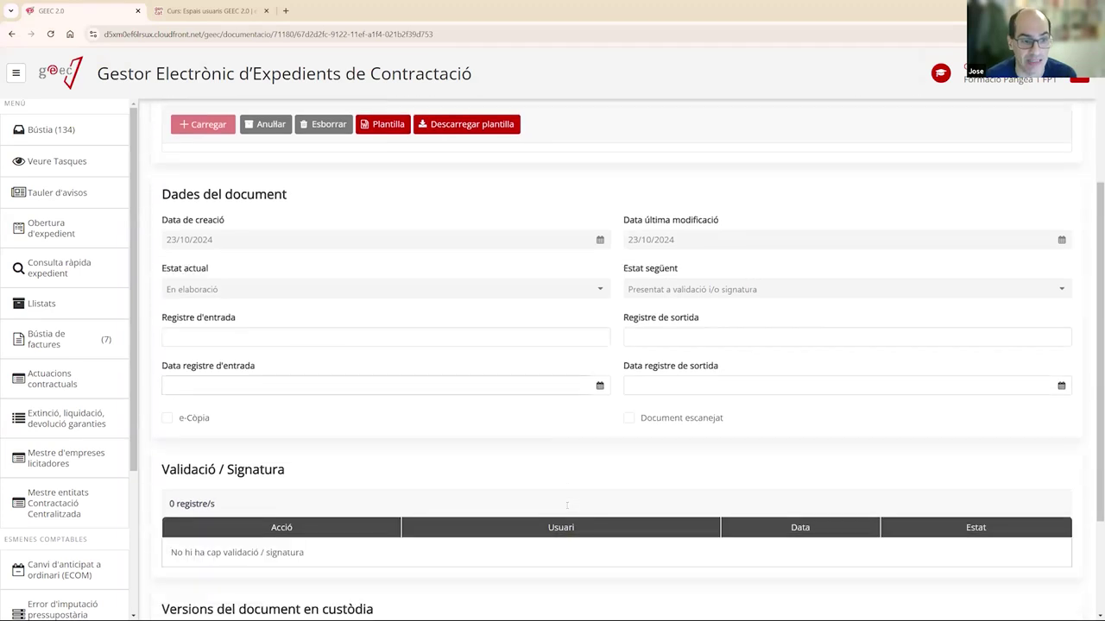
pyautogui.scroll(6, 569, 497)
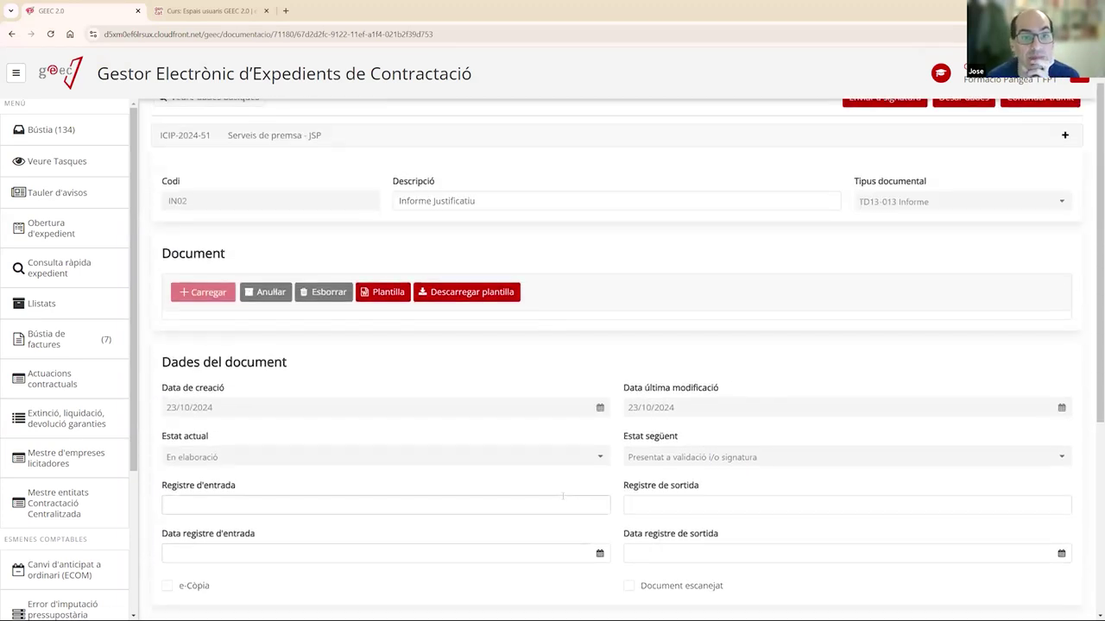
pyautogui.scroll(-4, 562, 496)
pyautogui.scroll(6, 427, 415)
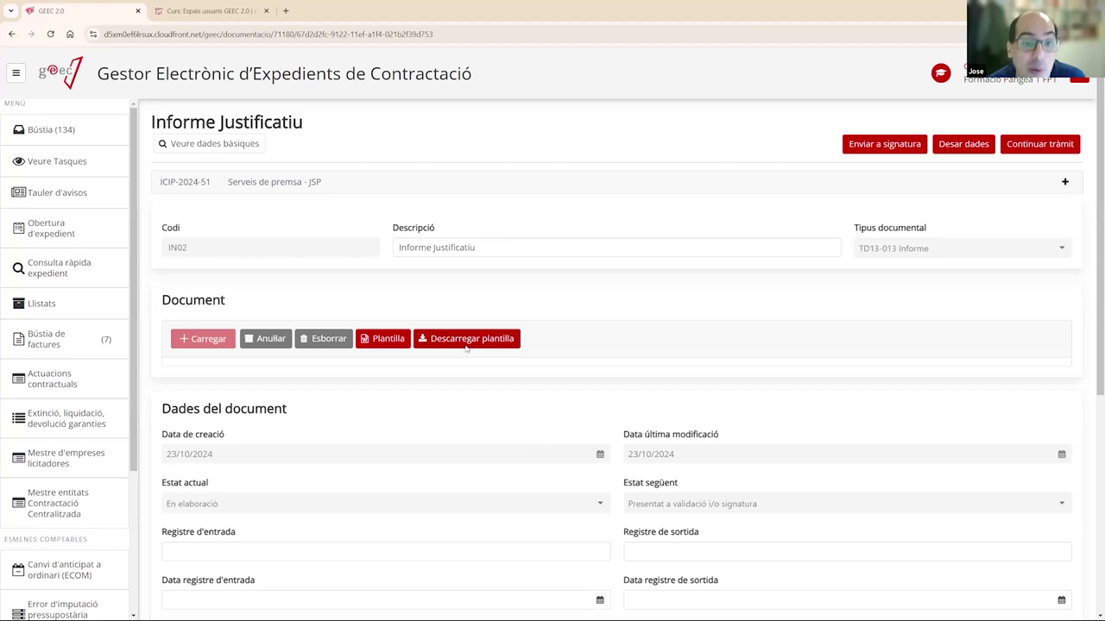
pyautogui.click(466, 344)
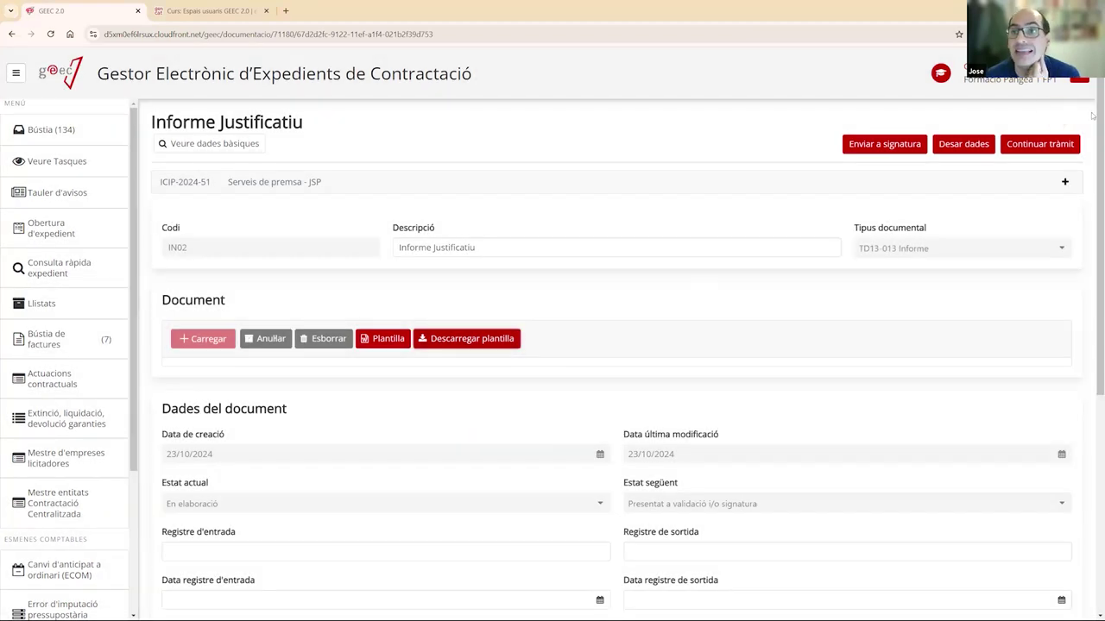
pyautogui.click(988, 34)
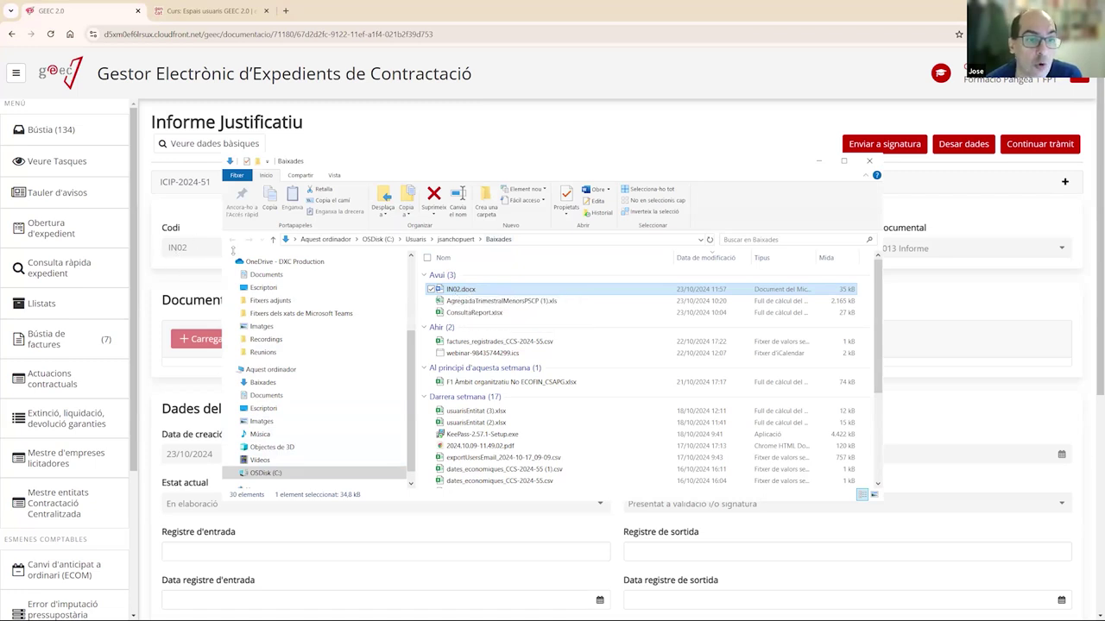
# Open IN02.docx from Baixades in Word with editing enabled, then move the folder window aside.
pyautogui.doubleClick(466, 290)
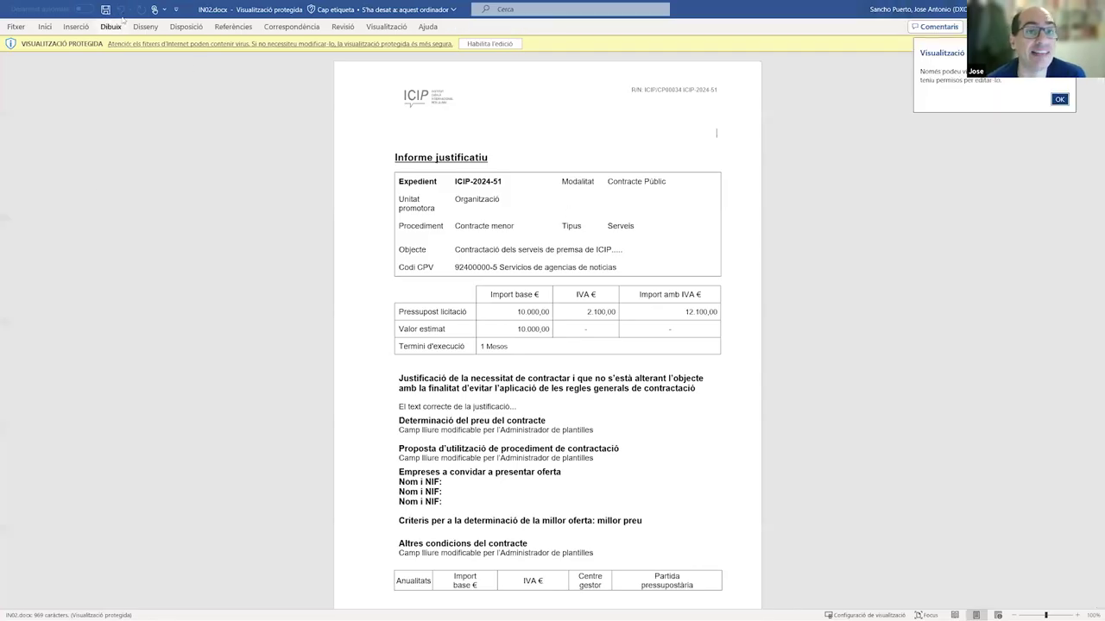
pyautogui.scroll(-3, 518, 128)
pyautogui.scroll(3, 518, 128)
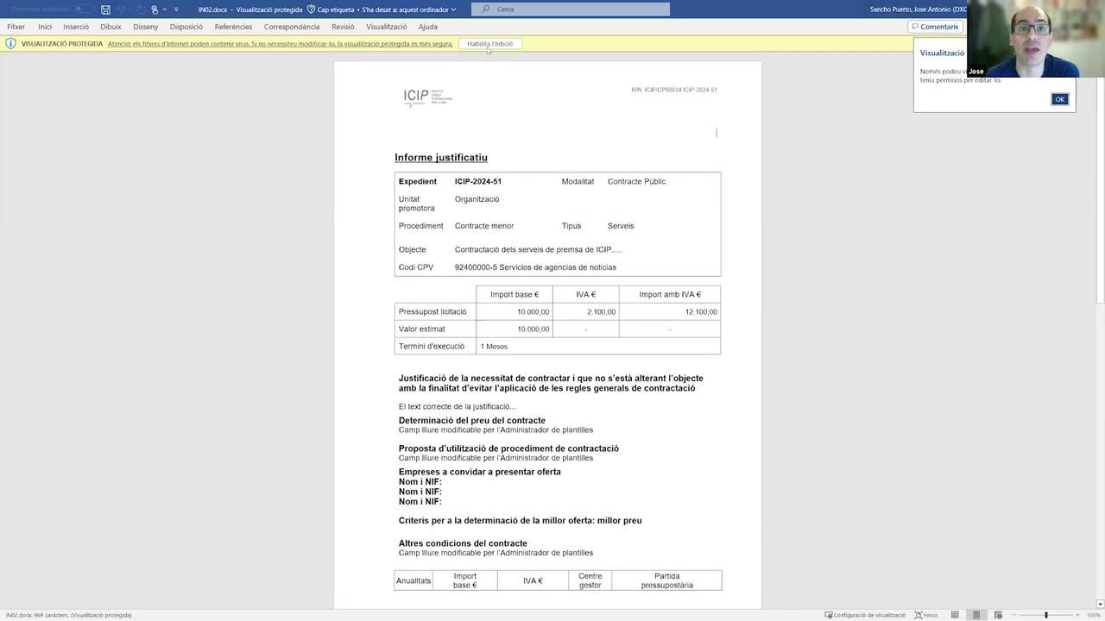
pyautogui.click(489, 43)
pyautogui.hotkey('alt', 'F4')
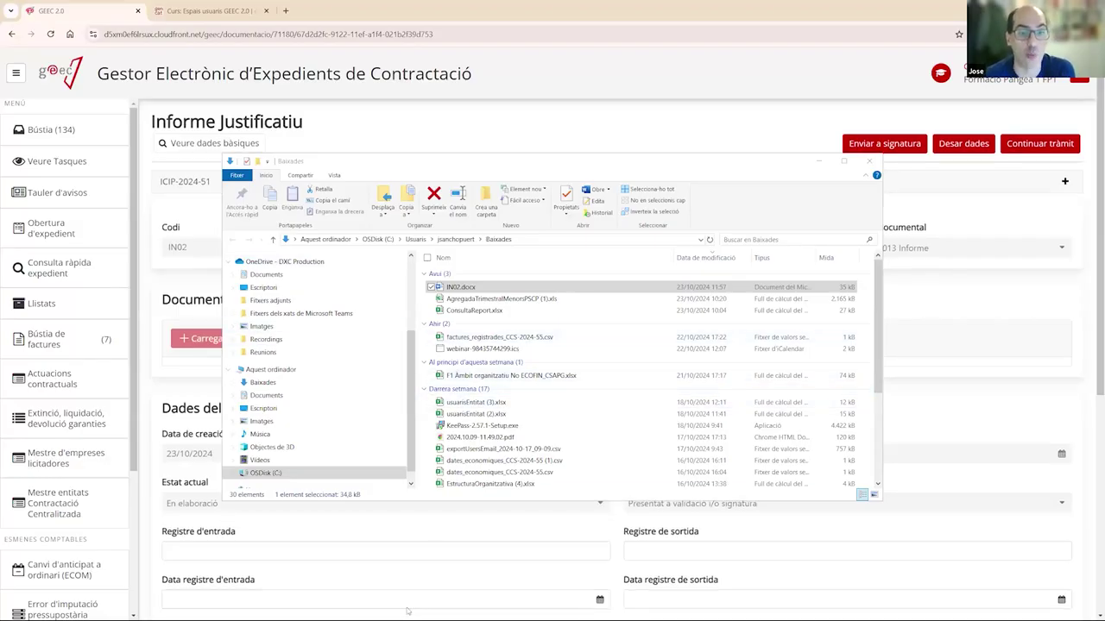
pyautogui.click(819, 162)
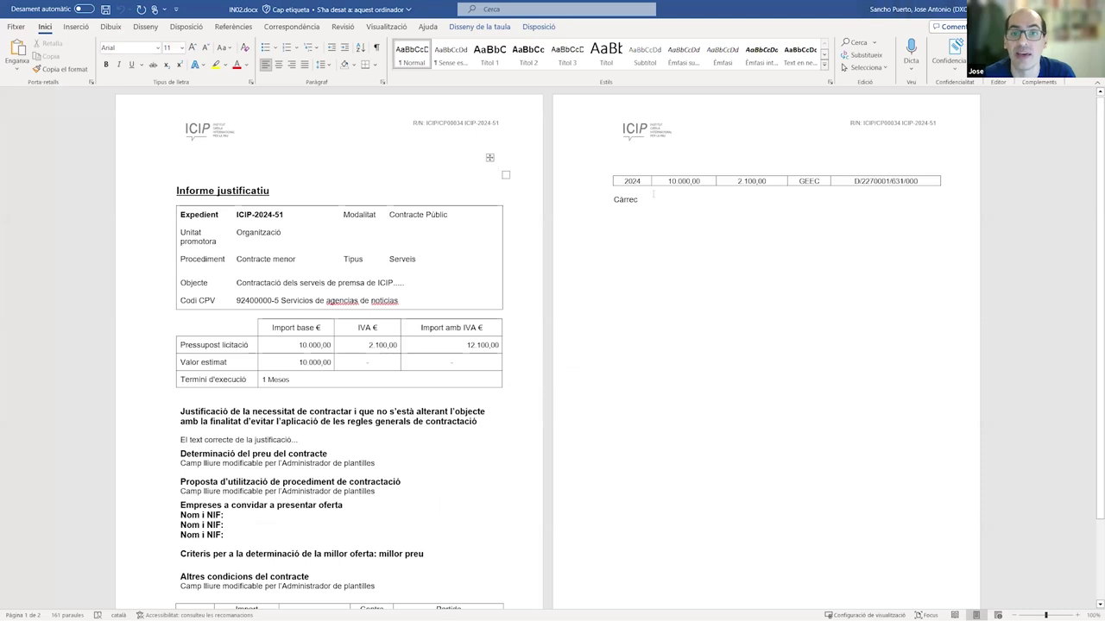
# Replace 'Càrrec' on page 2 with 'Cap de la nitat promtor', save IN02.docx, and return to GEEC.
pyautogui.click(585, 199)
pyautogui.write('Cap de la ')
pyautogui.write('nitat promtora')
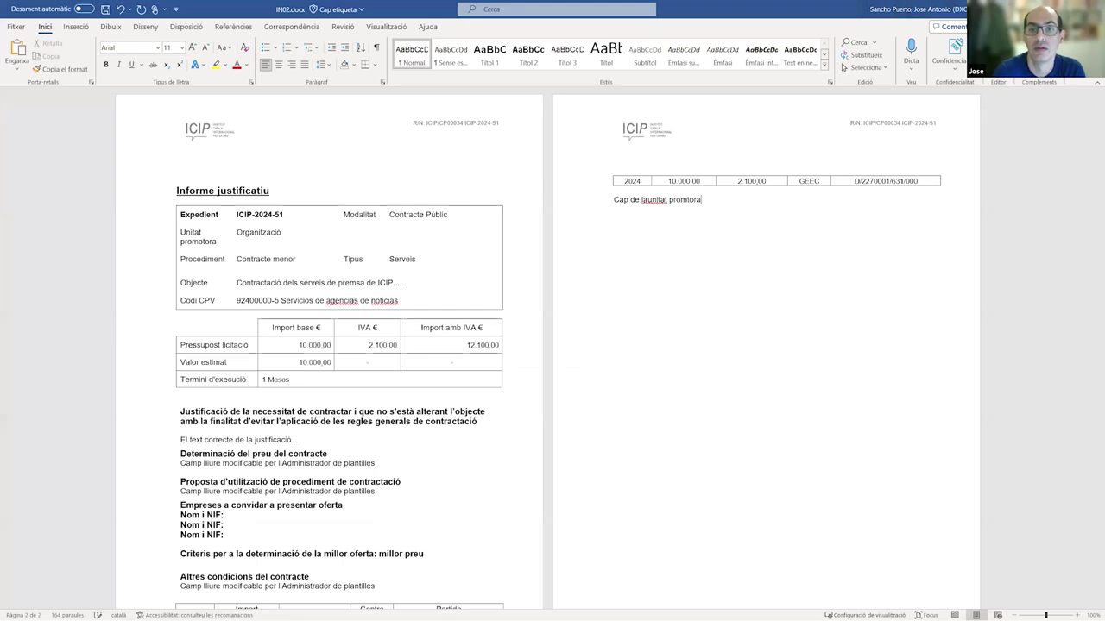
pyautogui.click(105, 10)
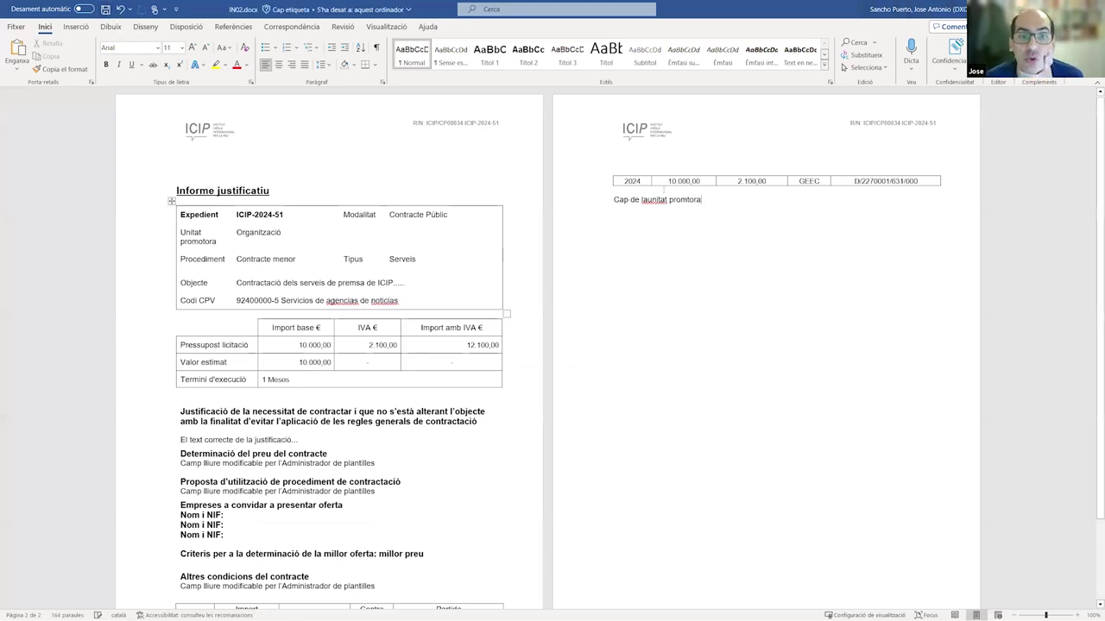
pyautogui.hotkey('alt', 'Tab')
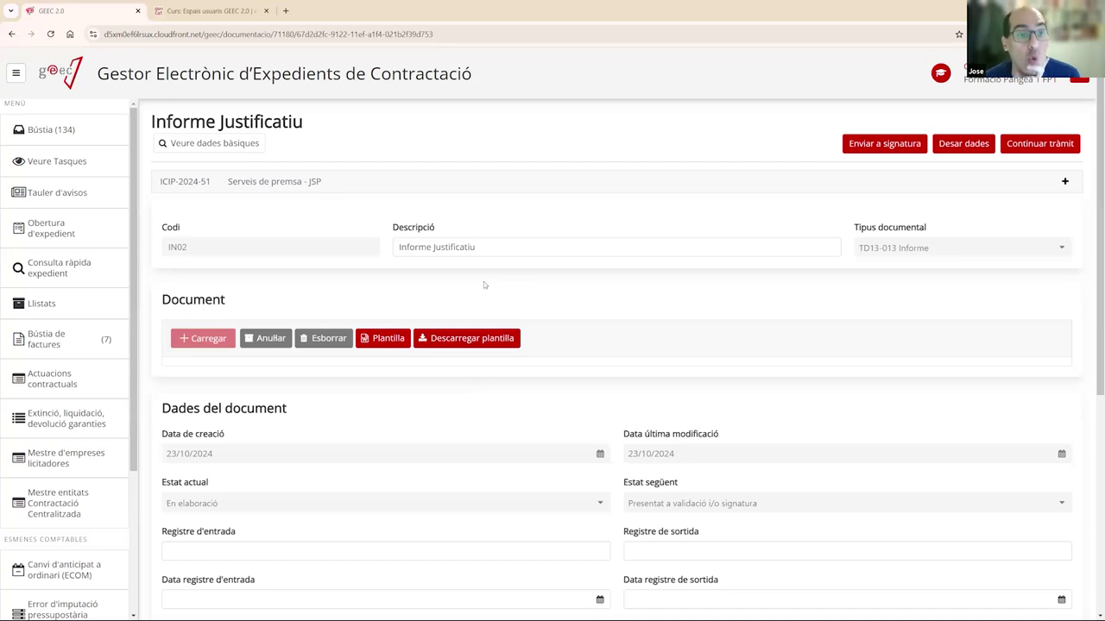
pyautogui.click(391, 339)
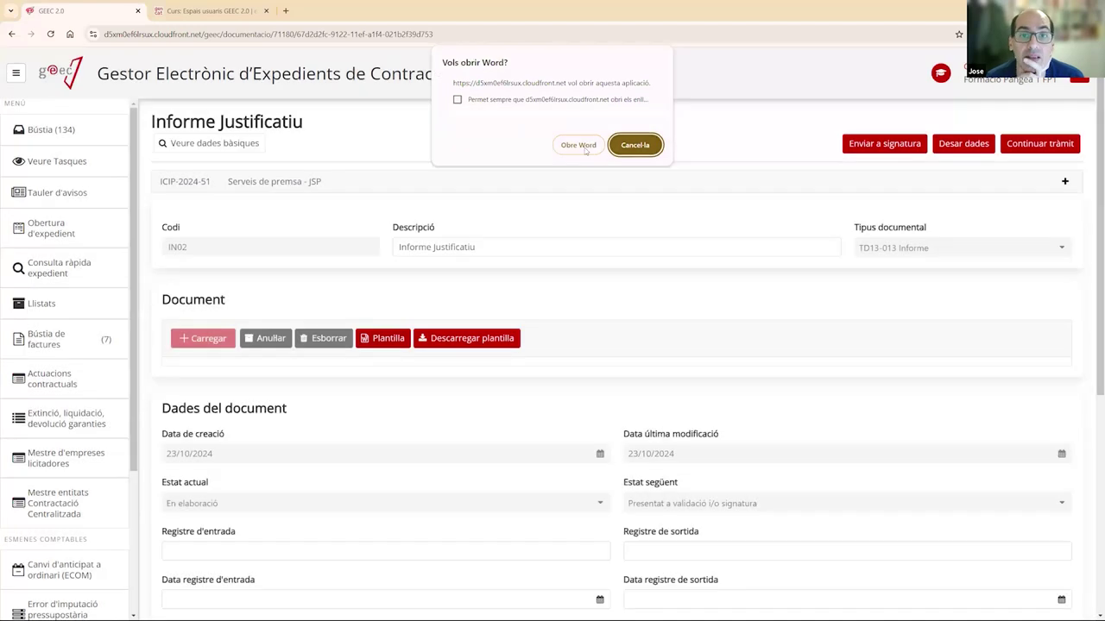
pyautogui.click(580, 146)
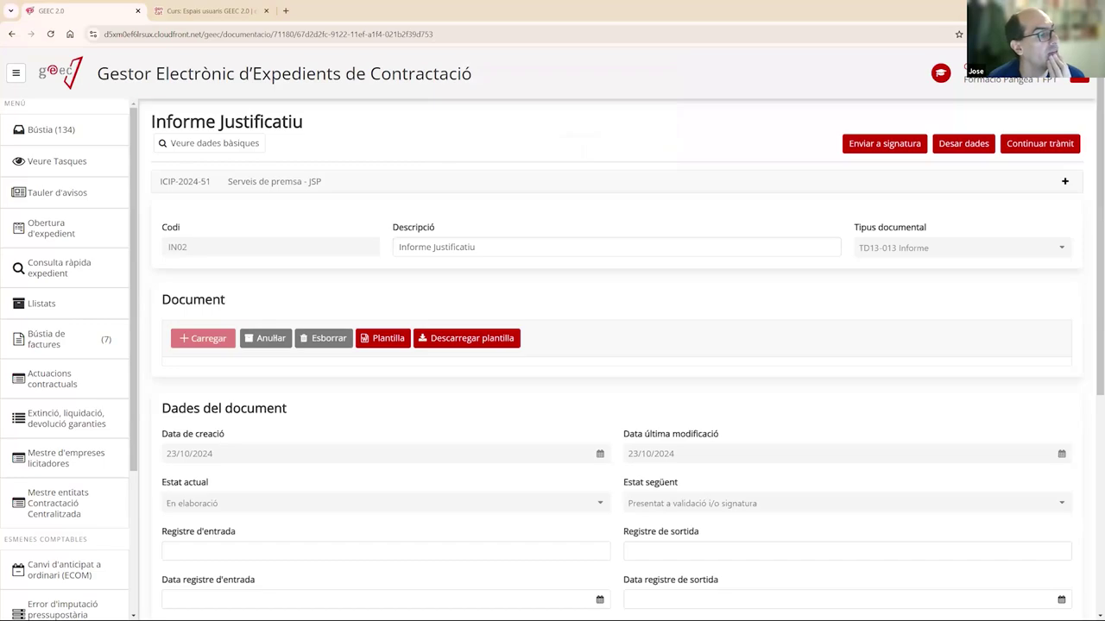
pyautogui.scroll(-8, 502, 310)
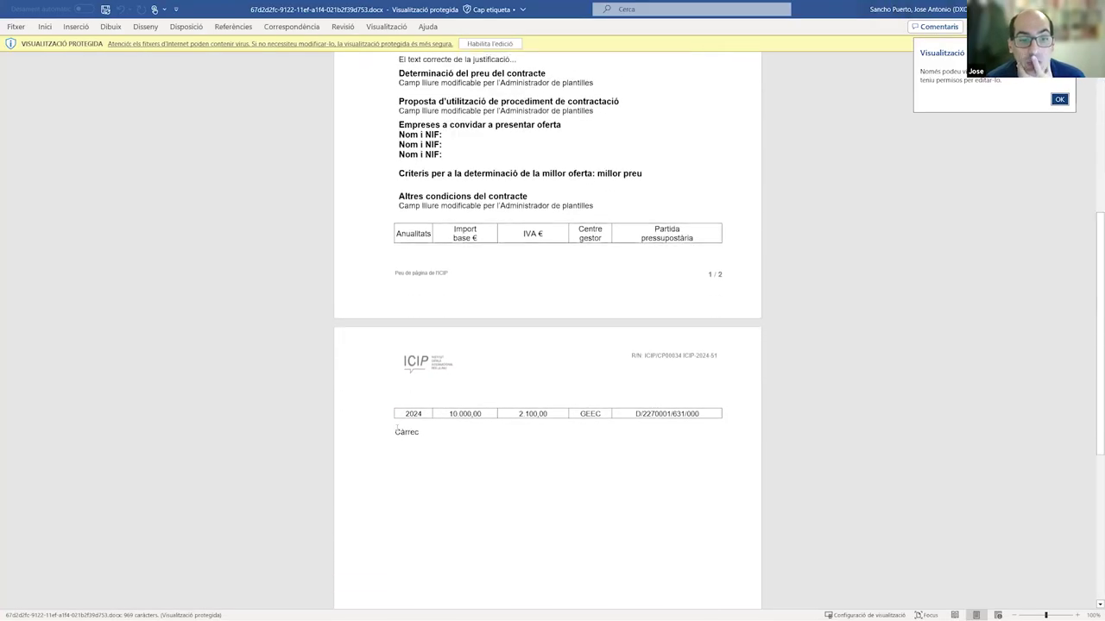
pyautogui.doubleClick(452, 432)
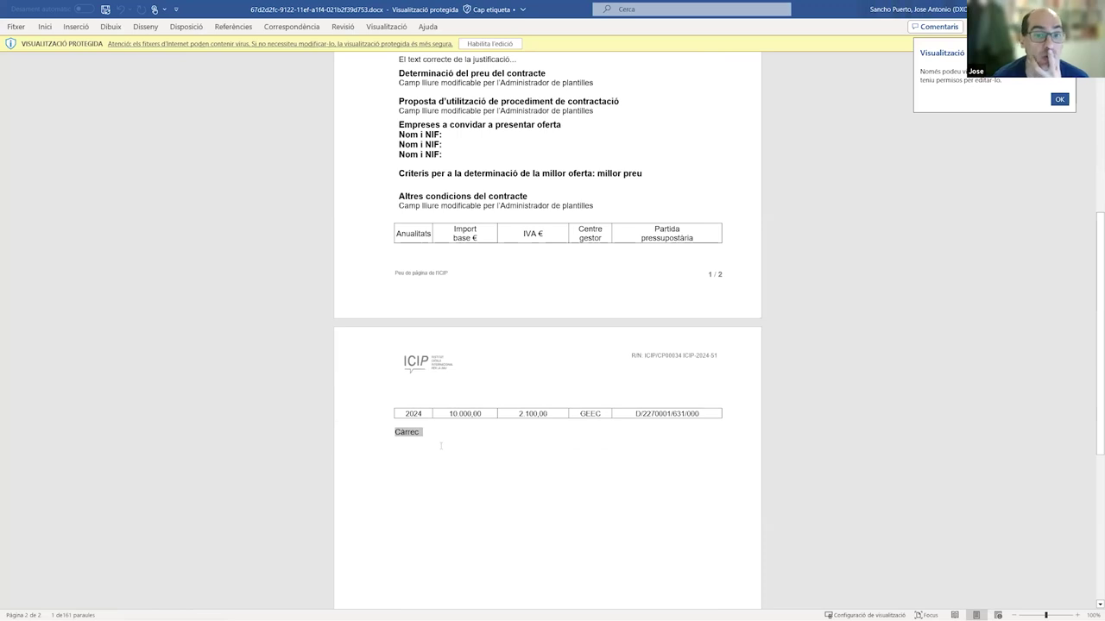
pyautogui.scroll(3, 456, 436)
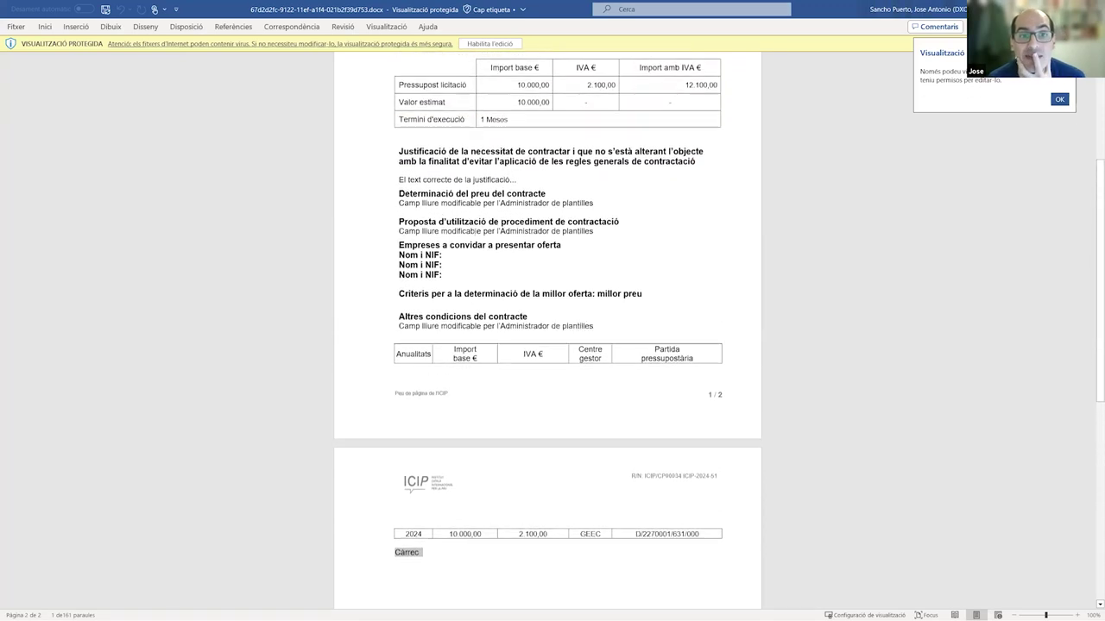
pyautogui.moveTo(400, 180); pyautogui.dragTo(541, 182)
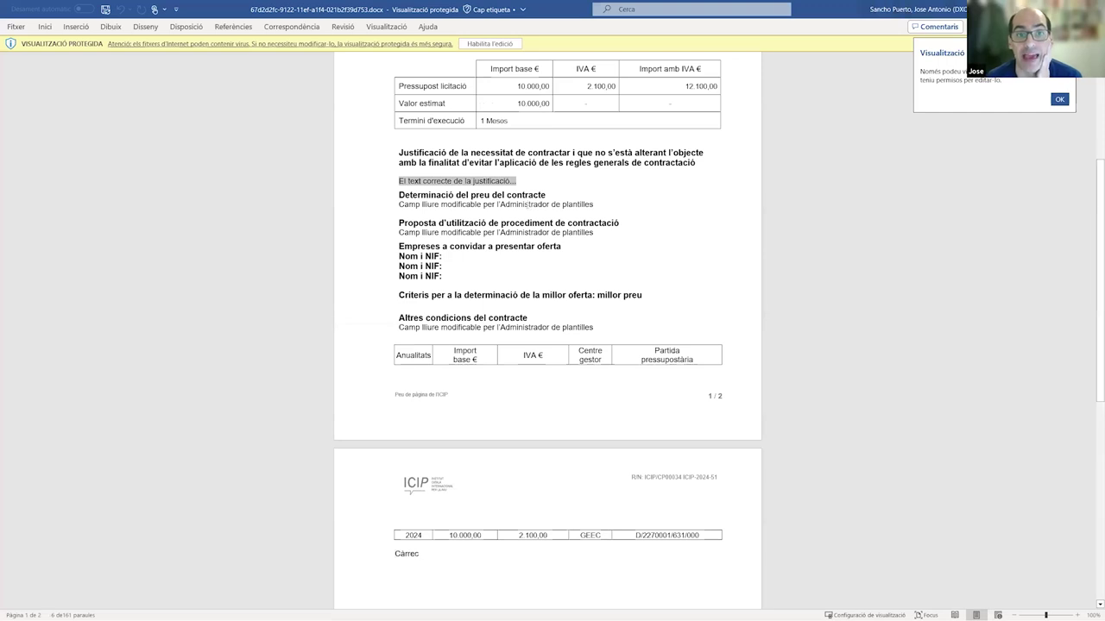
pyautogui.scroll(2, 528, 269)
pyautogui.scroll(5, 528, 270)
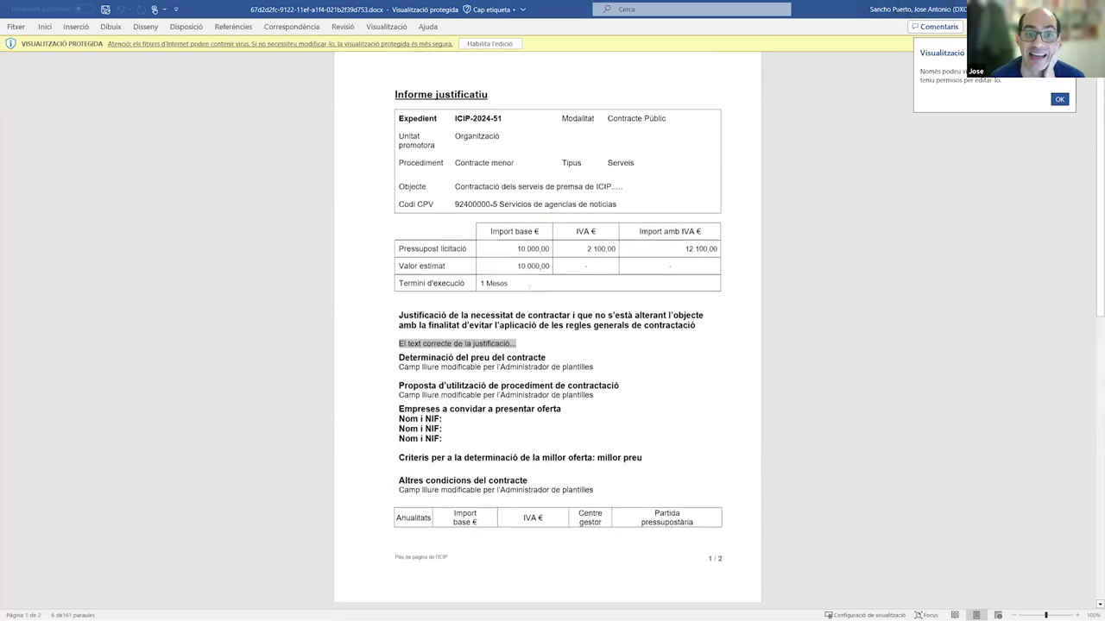
pyautogui.scroll(-2, 528, 300)
pyautogui.scroll(3, 528, 300)
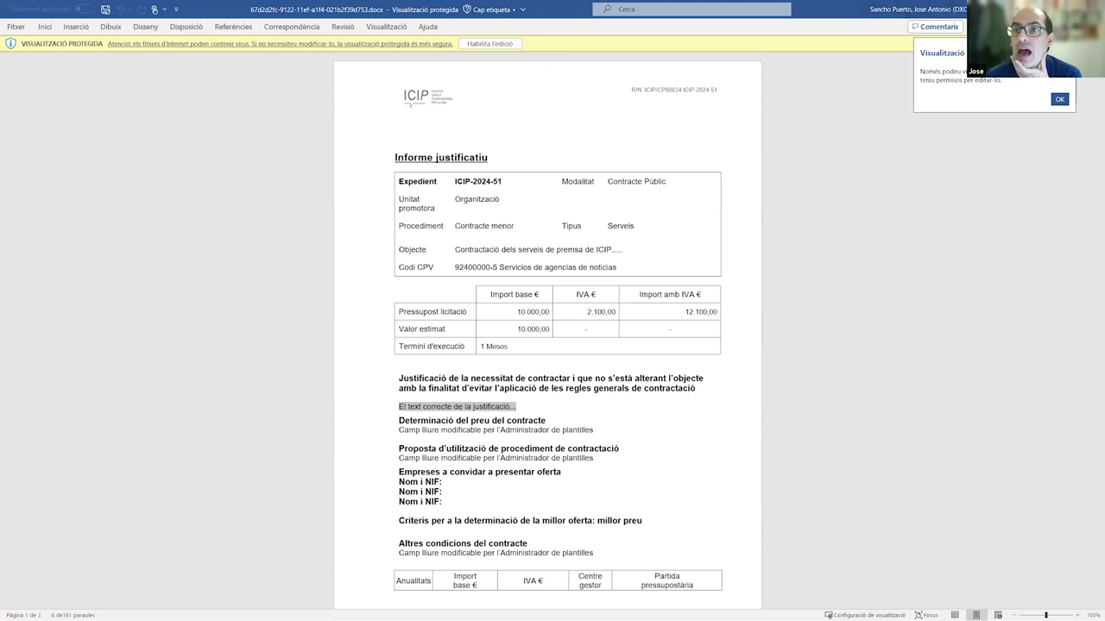
pyautogui.hotkey('alt', 'Tab')
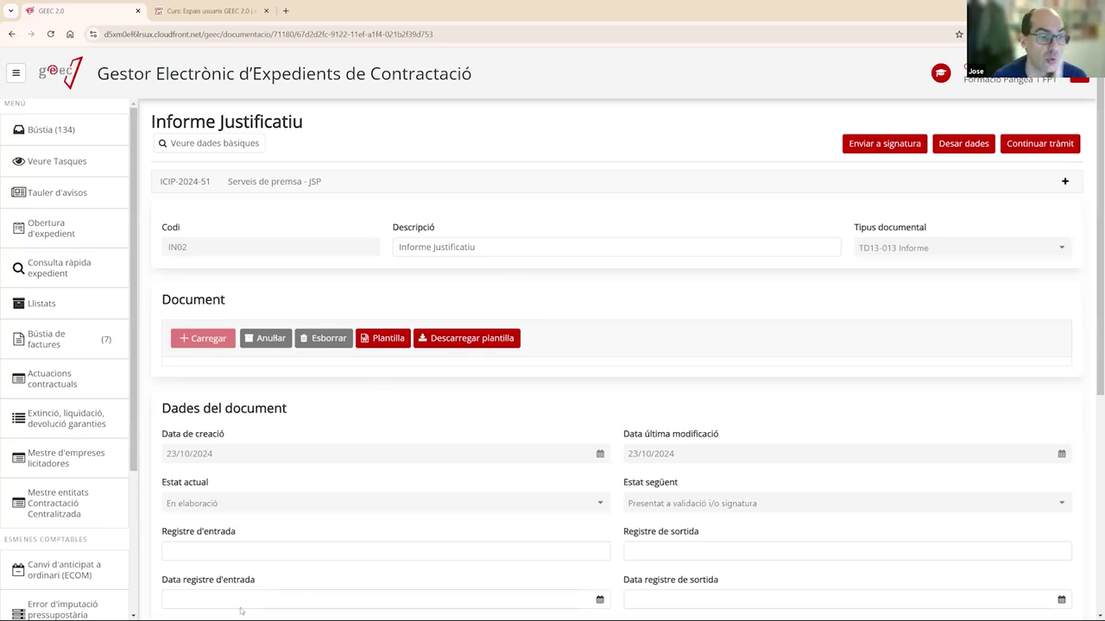
pyautogui.click(383, 539)
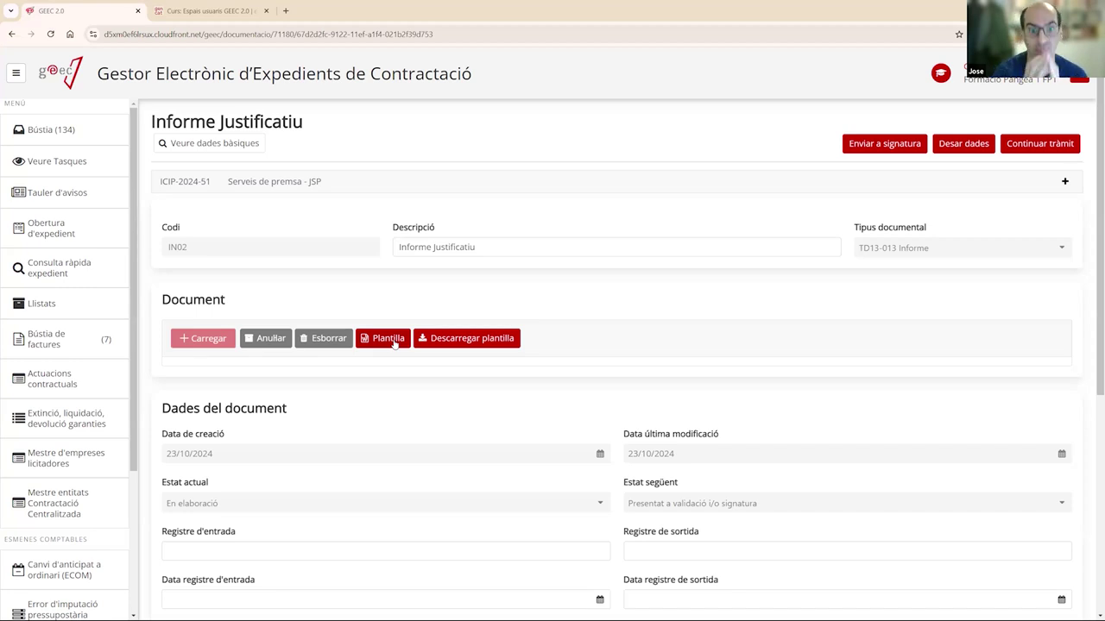
pyautogui.scroll(-4, 487, 428)
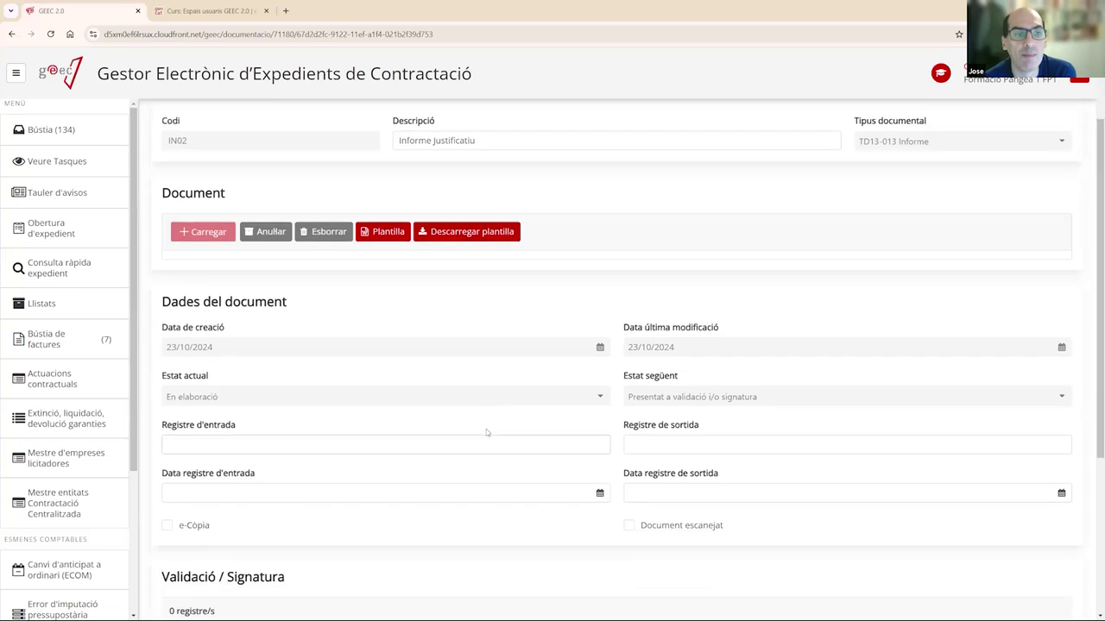
pyautogui.scroll(4, 486, 429)
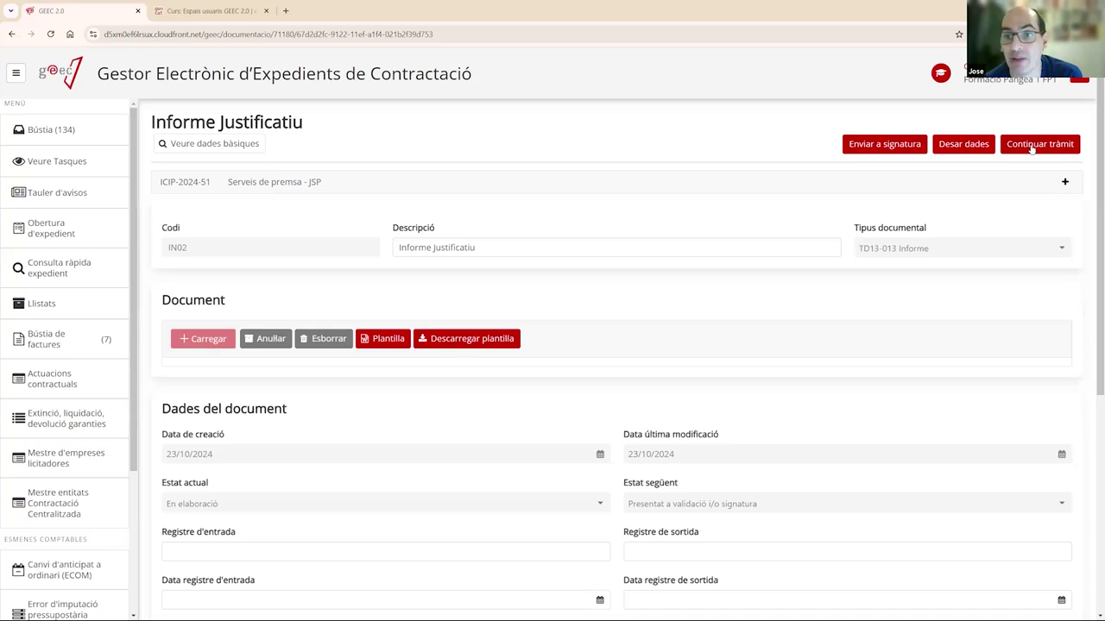
# Continue the Informe Justificatiu procedure to bring up the unsigned-document warning.
pyautogui.click(1036, 147)
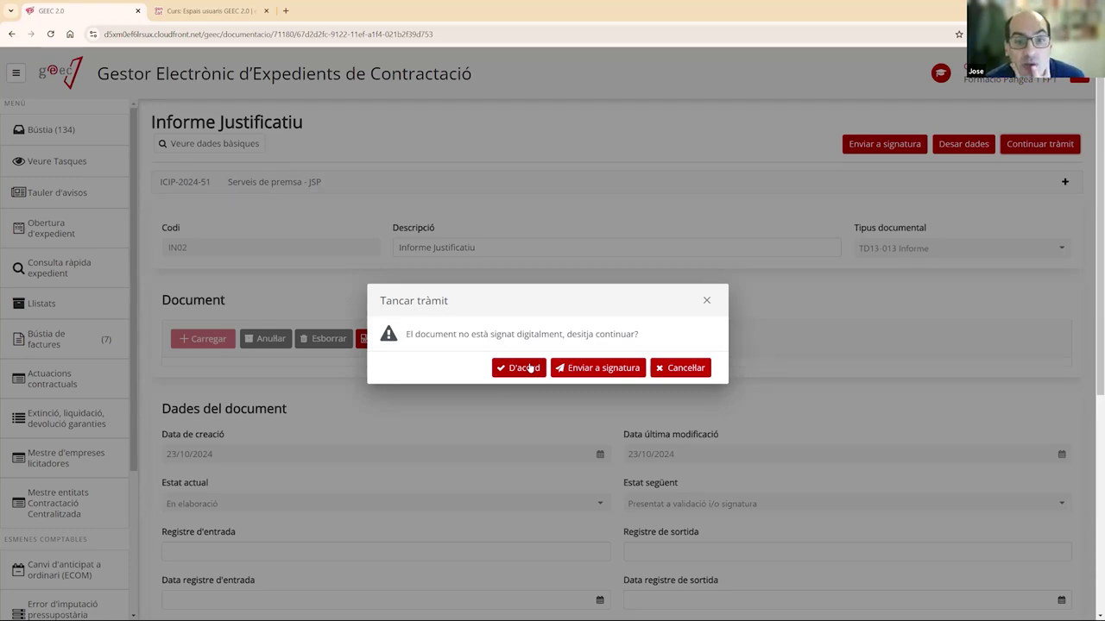
# Accept the unsigned-document warning and add a Signatura signatory, entering the signer's name.
pyautogui.click(529, 368)
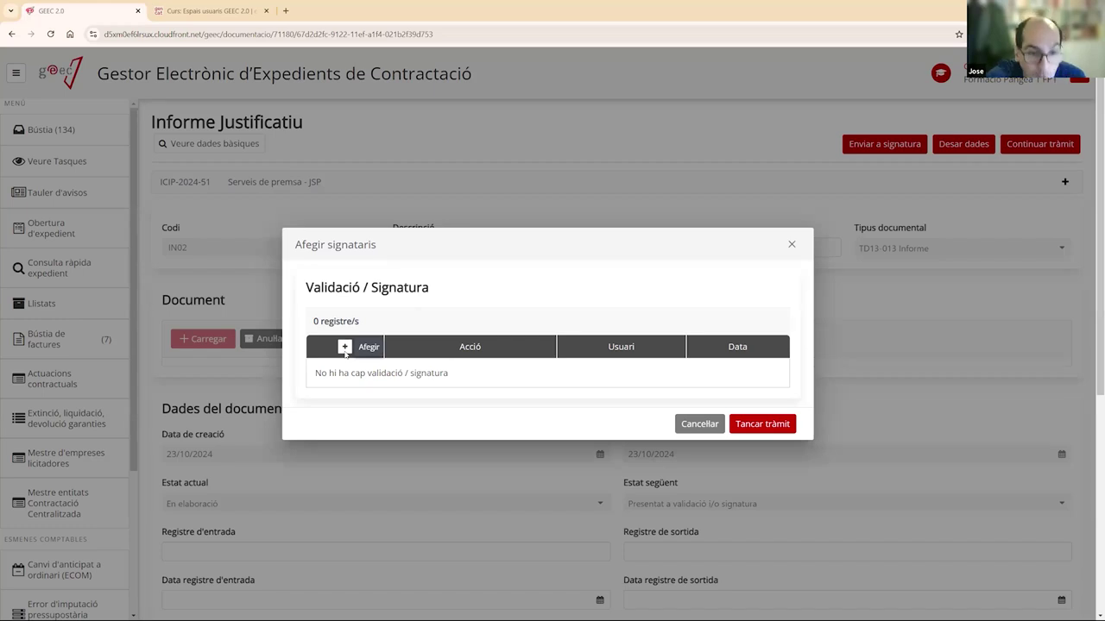
pyautogui.click(344, 348)
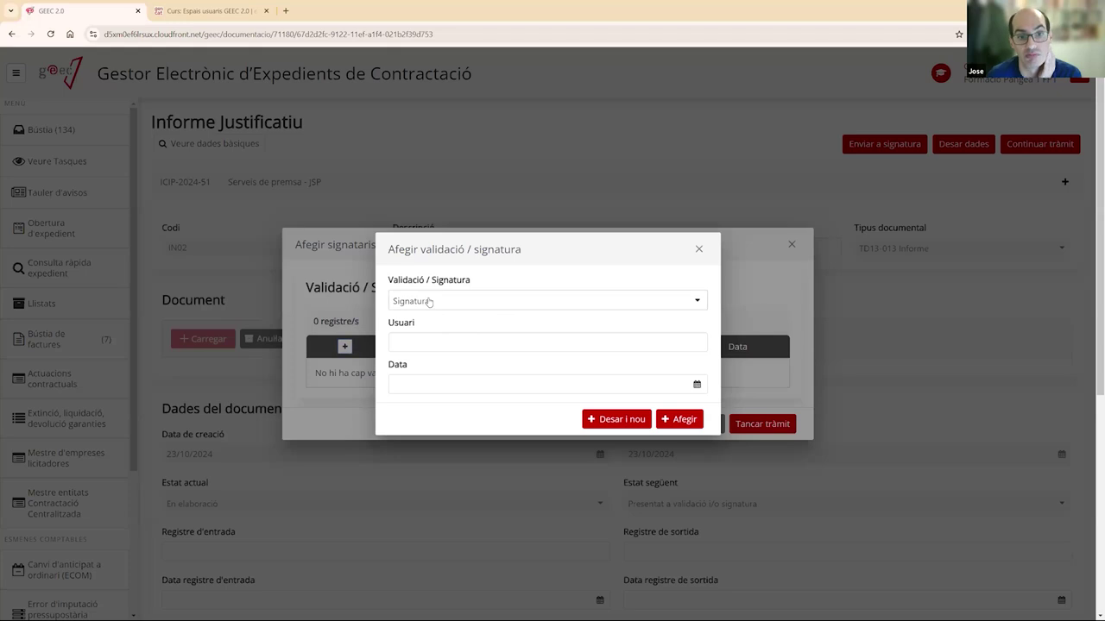
pyautogui.click(430, 302)
pyautogui.click(445, 324)
pyautogui.click(429, 342)
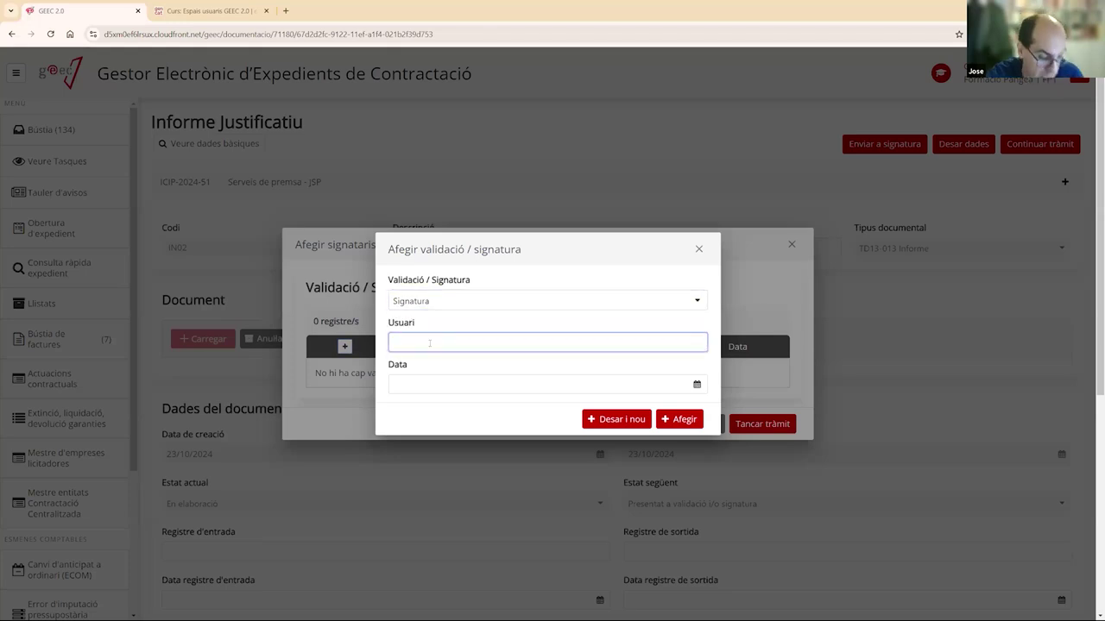
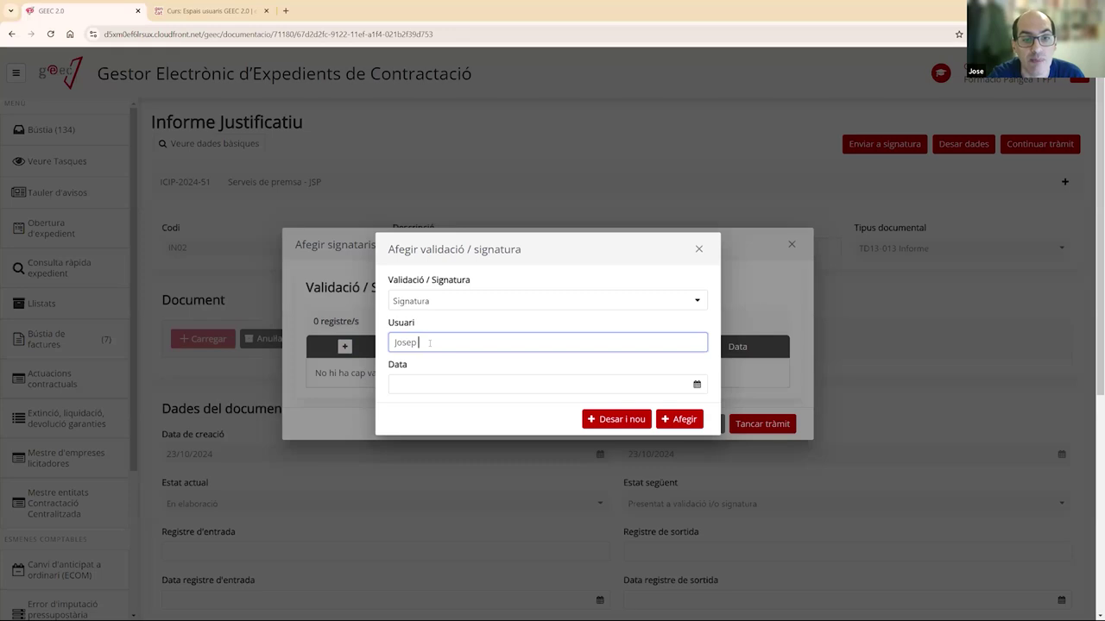
# Date the signature 23/10/2024, add it to the signataris list, and close the step.
pyautogui.click(462, 390)
pyautogui.click(467, 260)
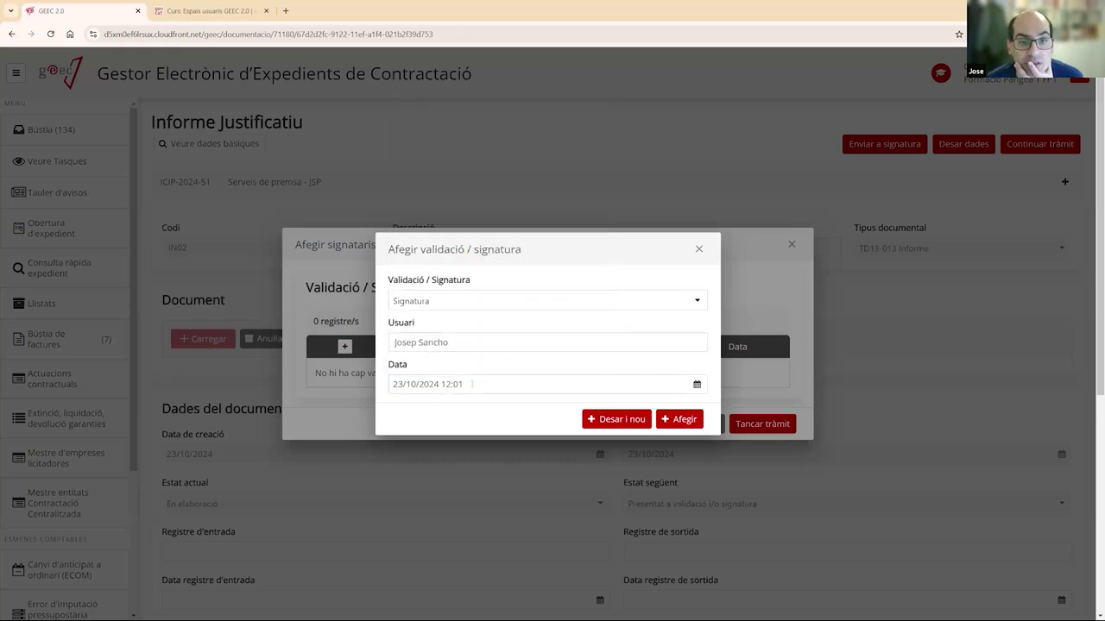
pyautogui.click(473, 384)
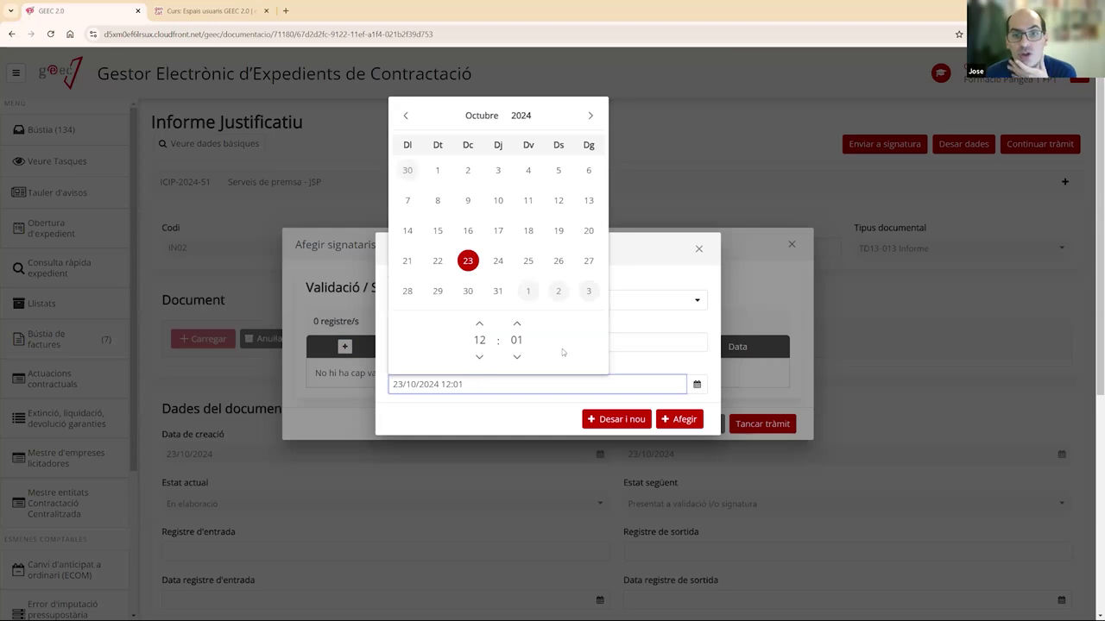
pyautogui.click(654, 358)
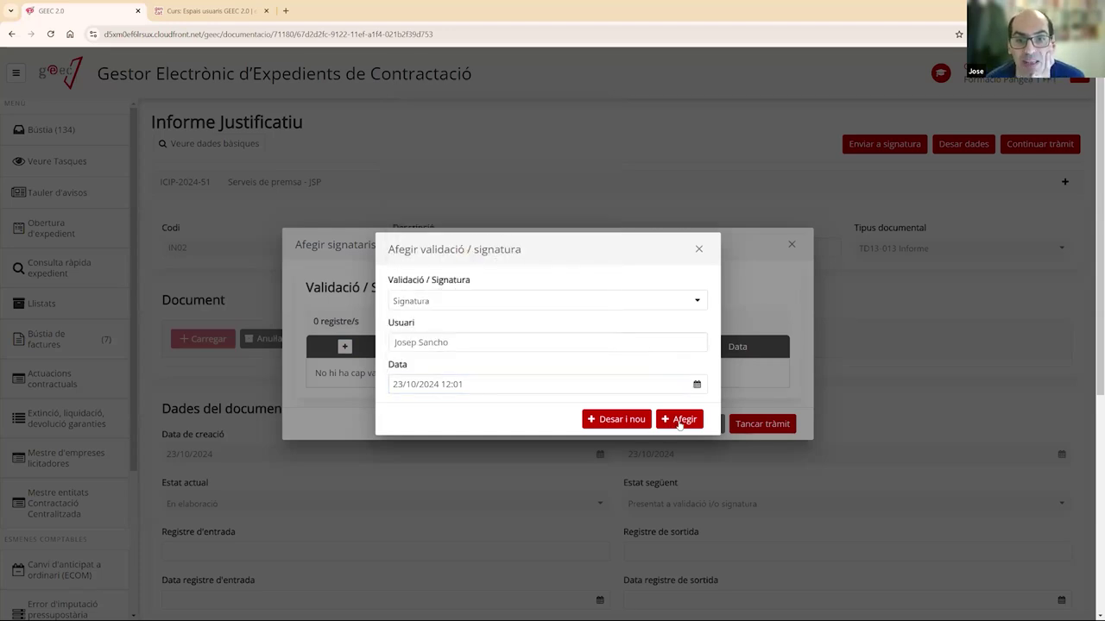
pyautogui.click(679, 421)
pyautogui.moveTo(716, 373); pyautogui.dragTo(757, 390)
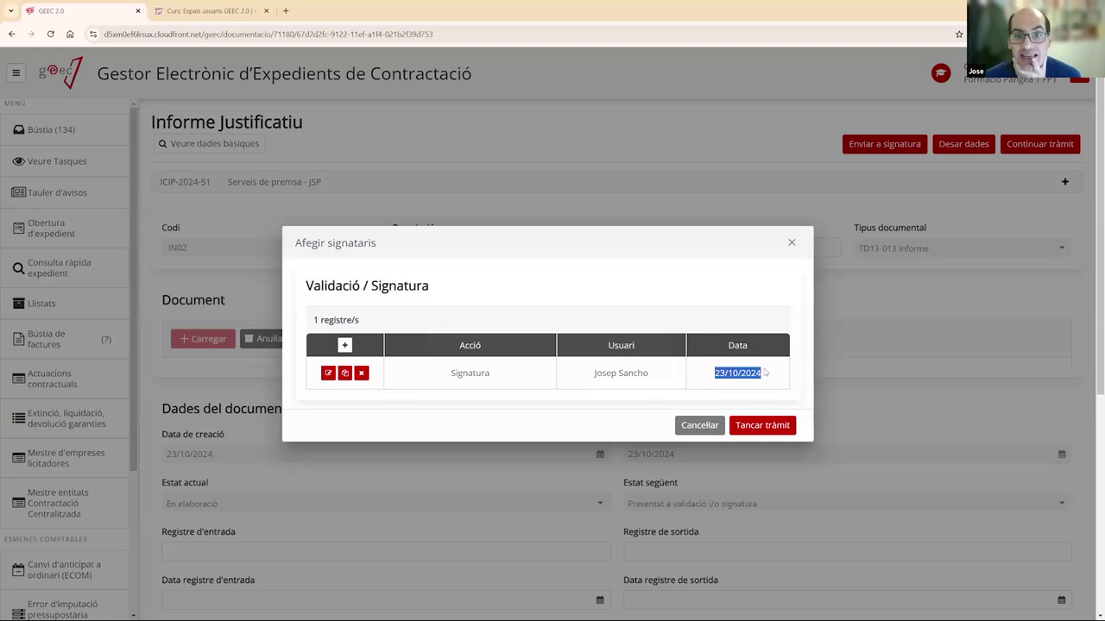
pyautogui.moveTo(595, 374); pyautogui.dragTo(739, 359)
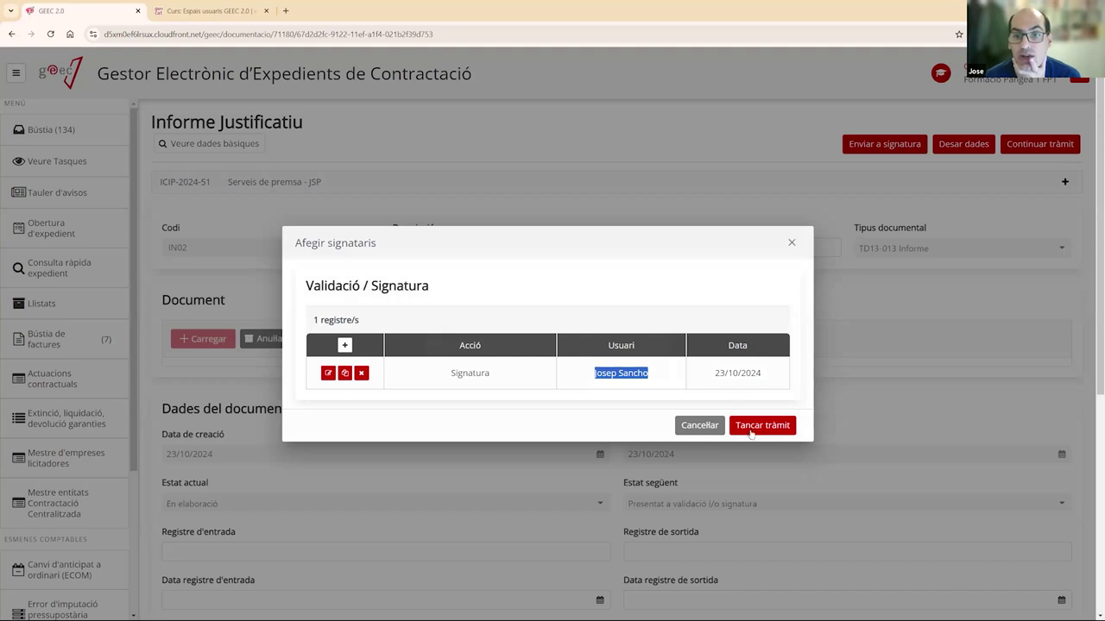
pyautogui.click(755, 426)
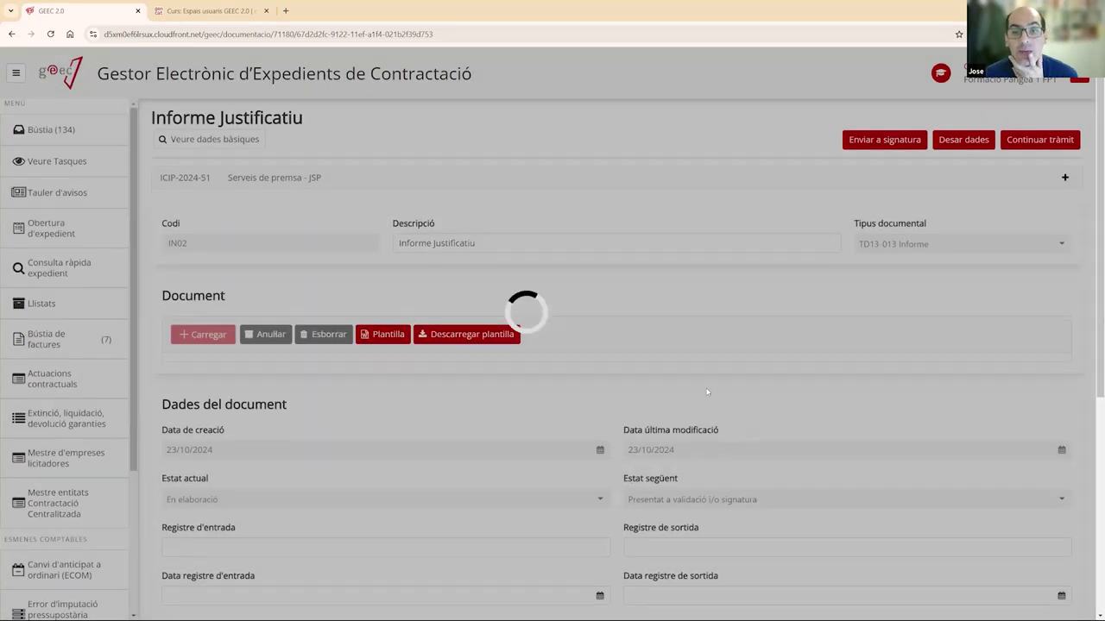
pyautogui.scroll(-5, 707, 389)
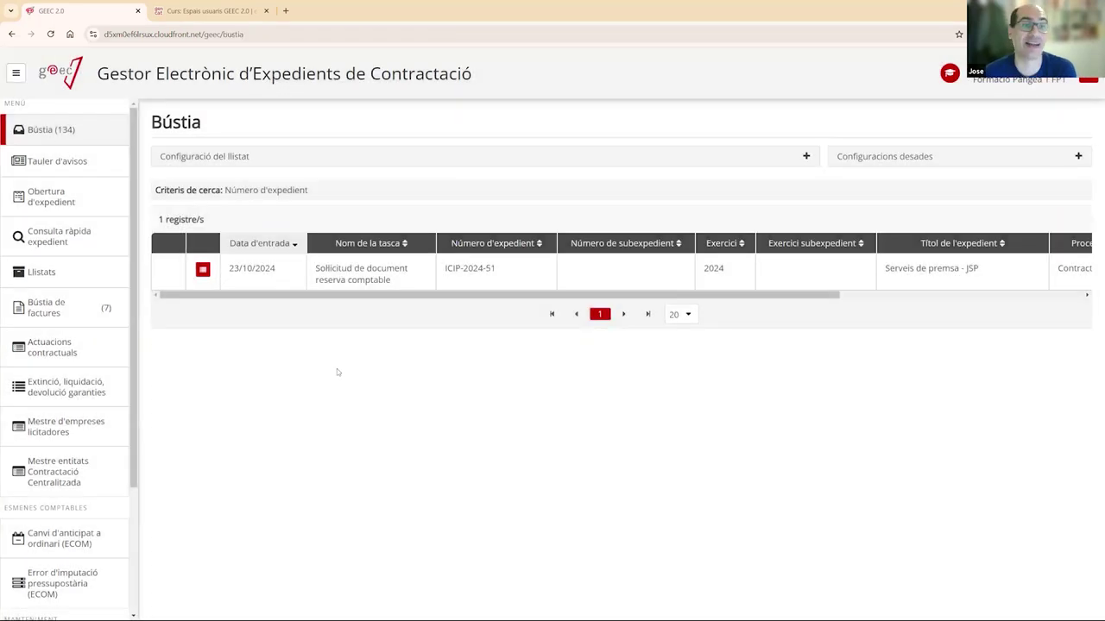
pyautogui.click(203, 271)
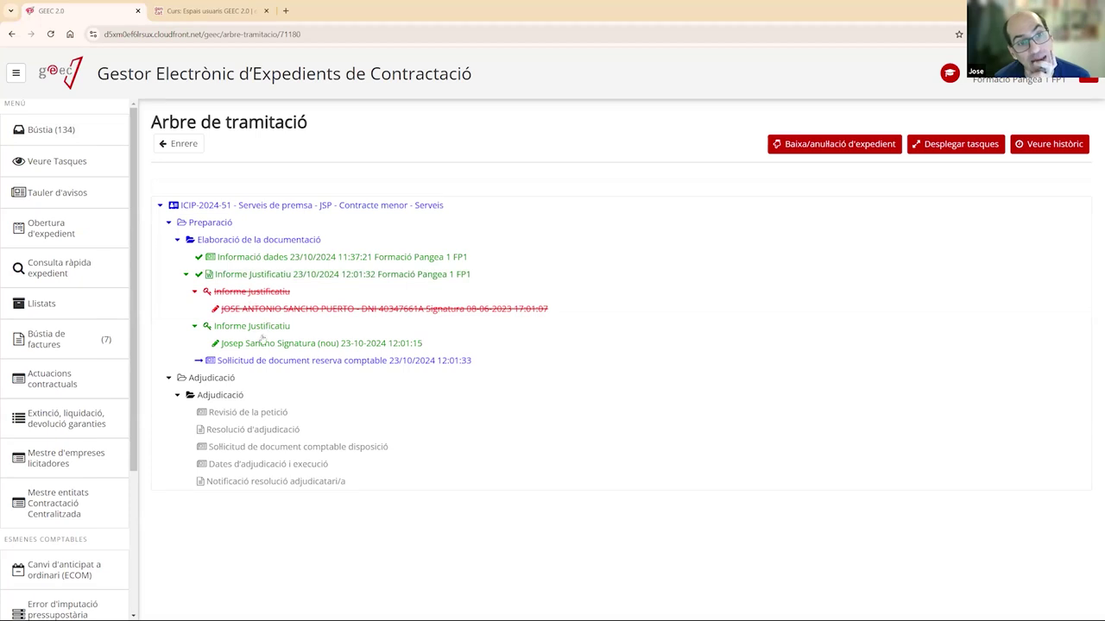
pyautogui.moveTo(567, 304); pyautogui.dragTo(154, 284)
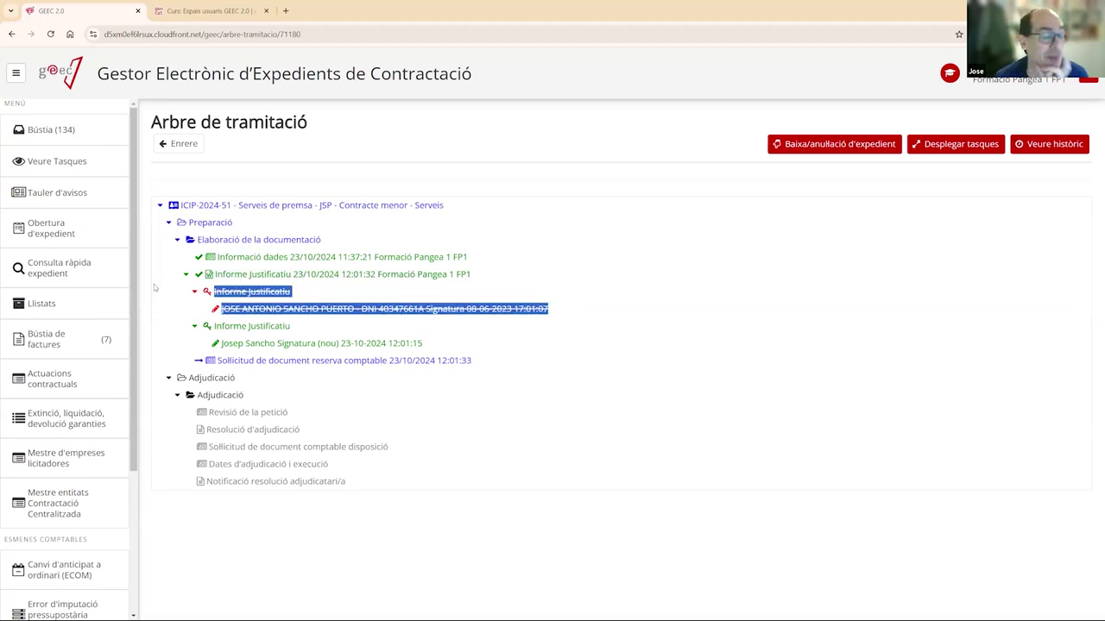
pyautogui.click(718, 302)
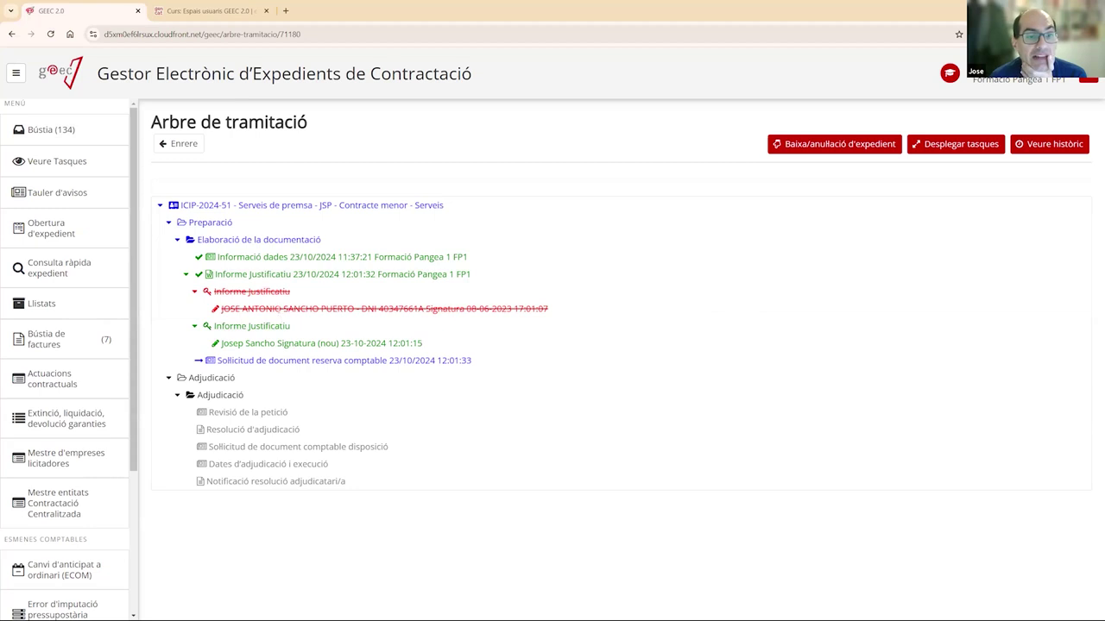
pyautogui.click(235, 293)
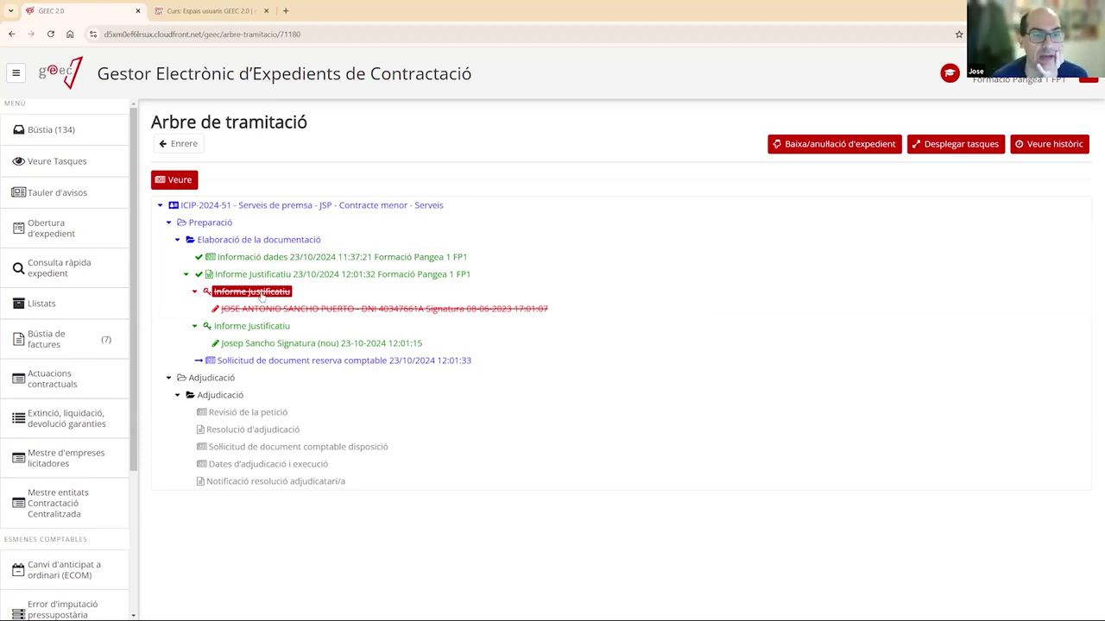
pyautogui.click(236, 327)
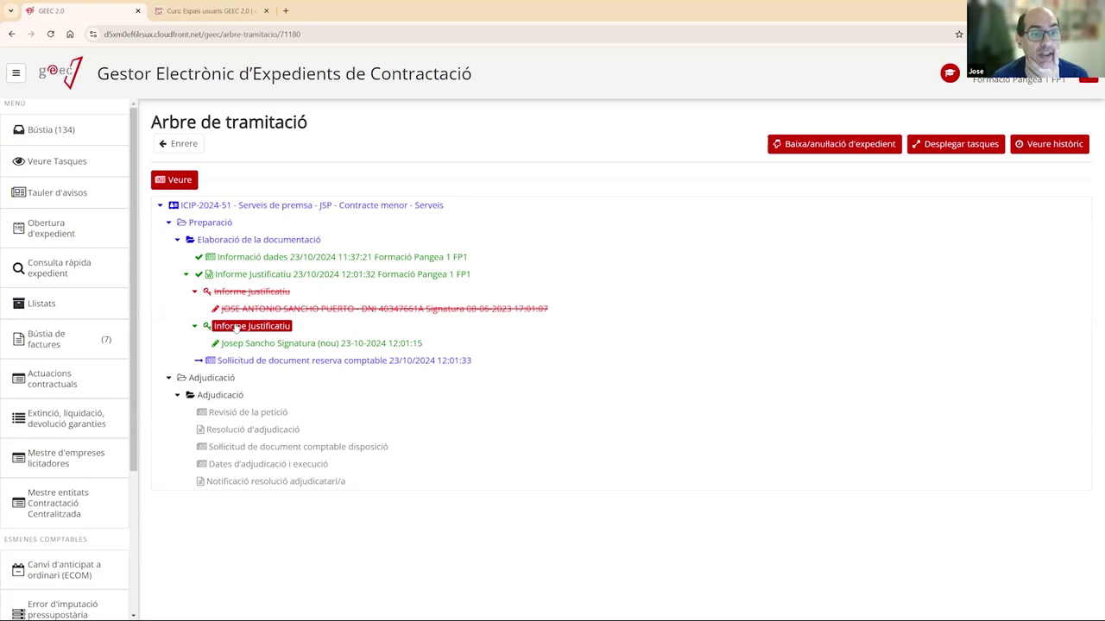
pyautogui.doubleClick(243, 329)
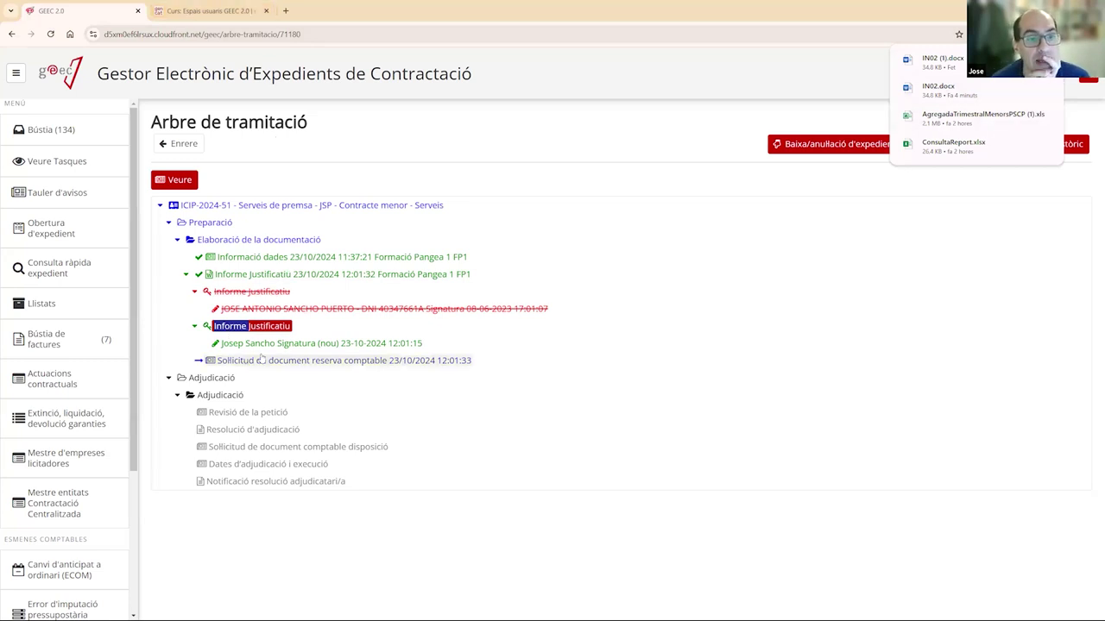
pyautogui.moveTo(223, 343); pyautogui.dragTo(386, 348)
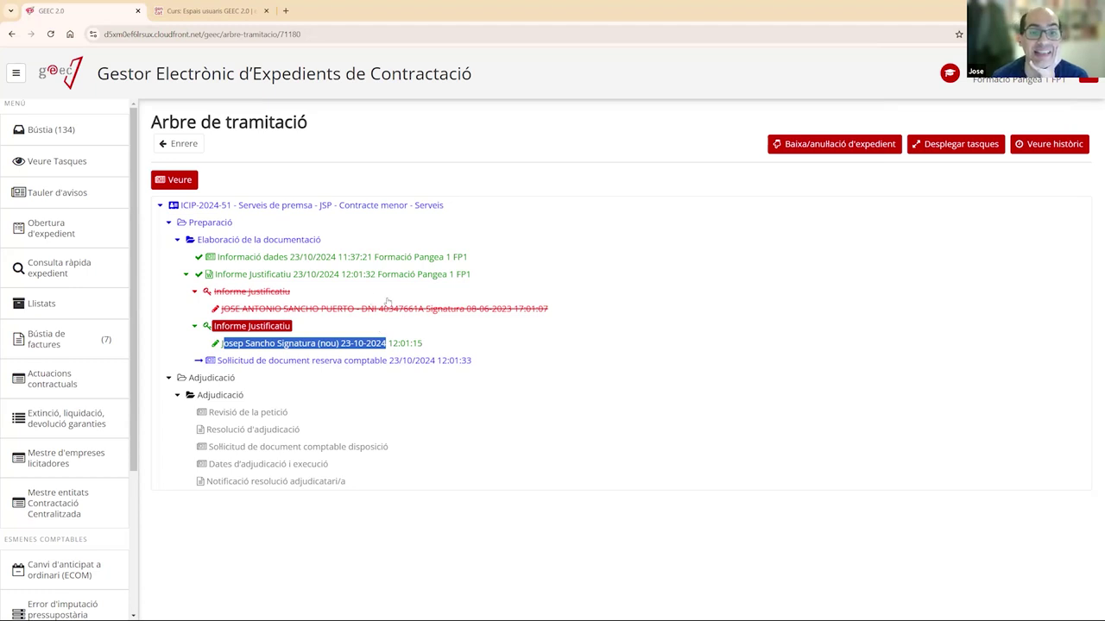
pyautogui.moveTo(223, 309); pyautogui.dragTo(553, 312)
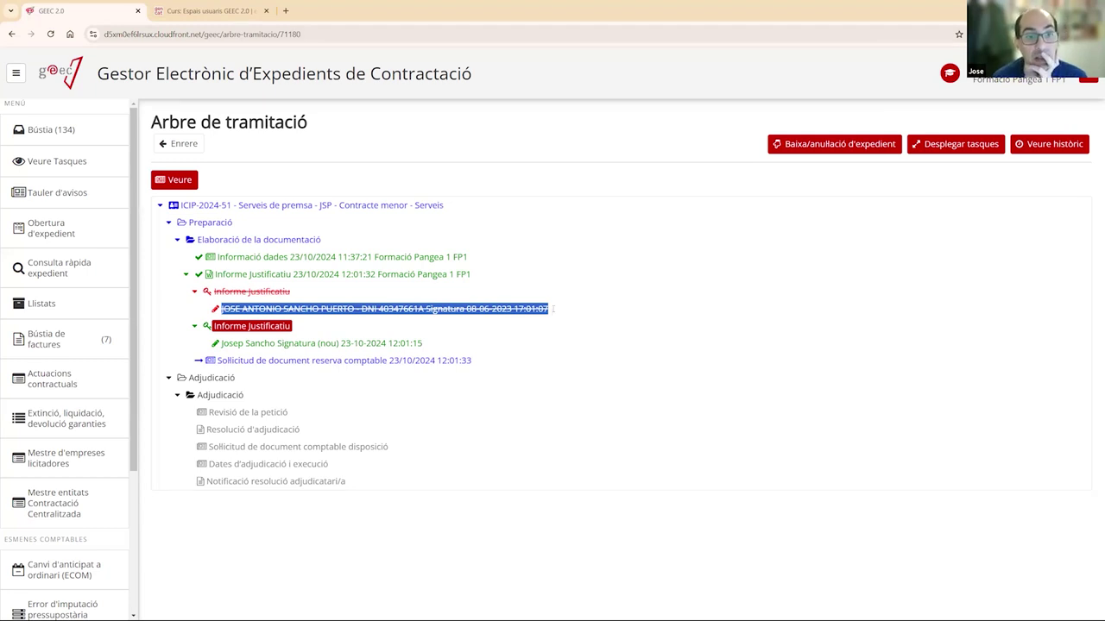
pyautogui.click(250, 294)
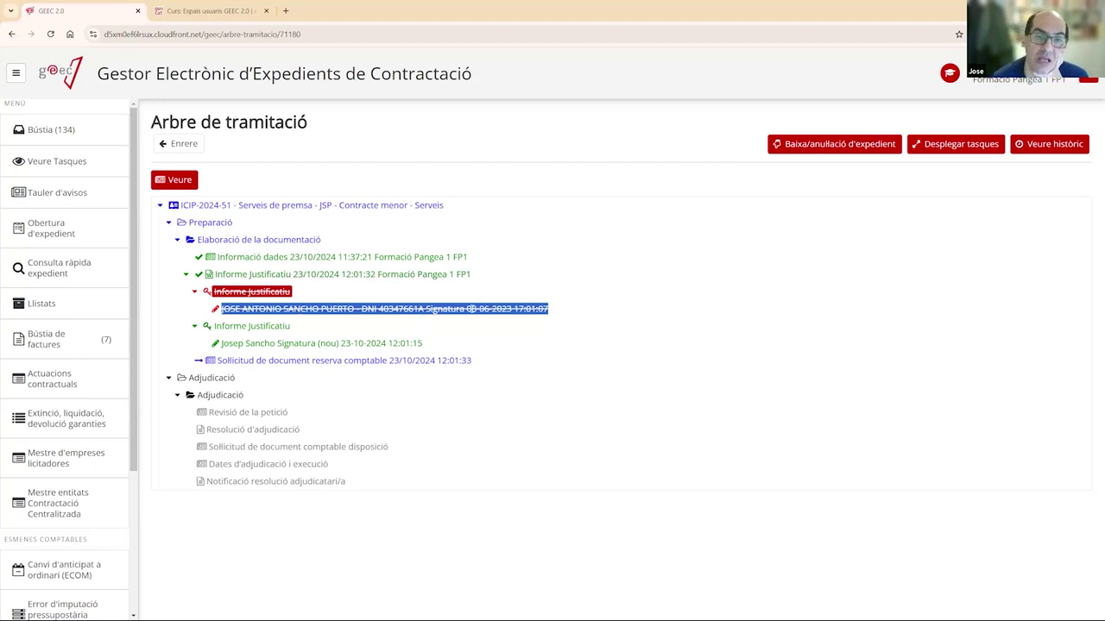
pyautogui.click(675, 248)
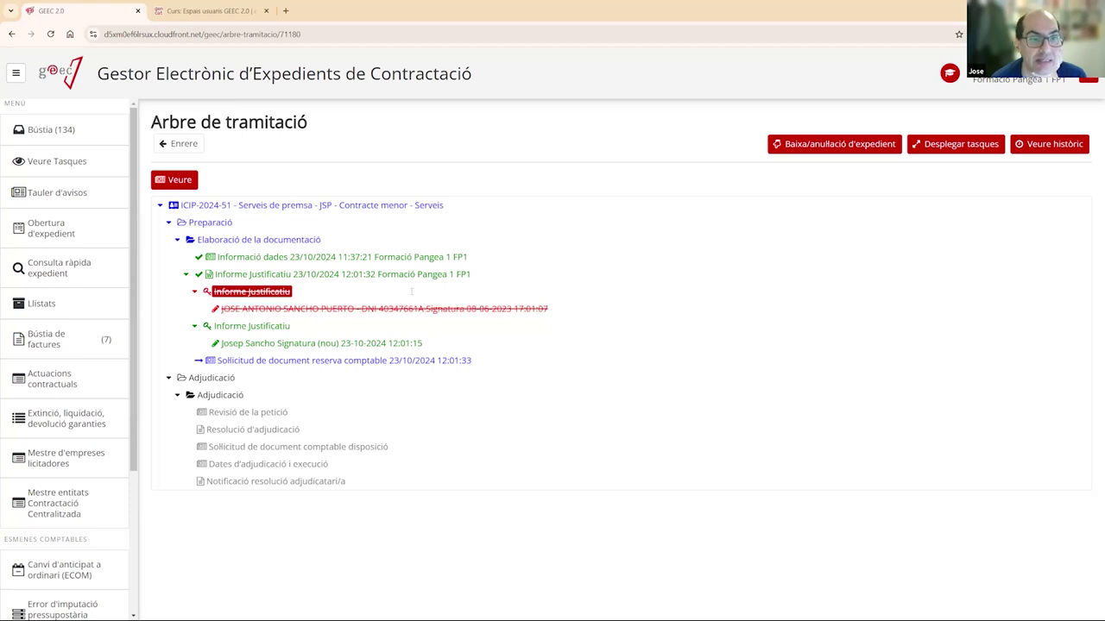
pyautogui.click(78, 131)
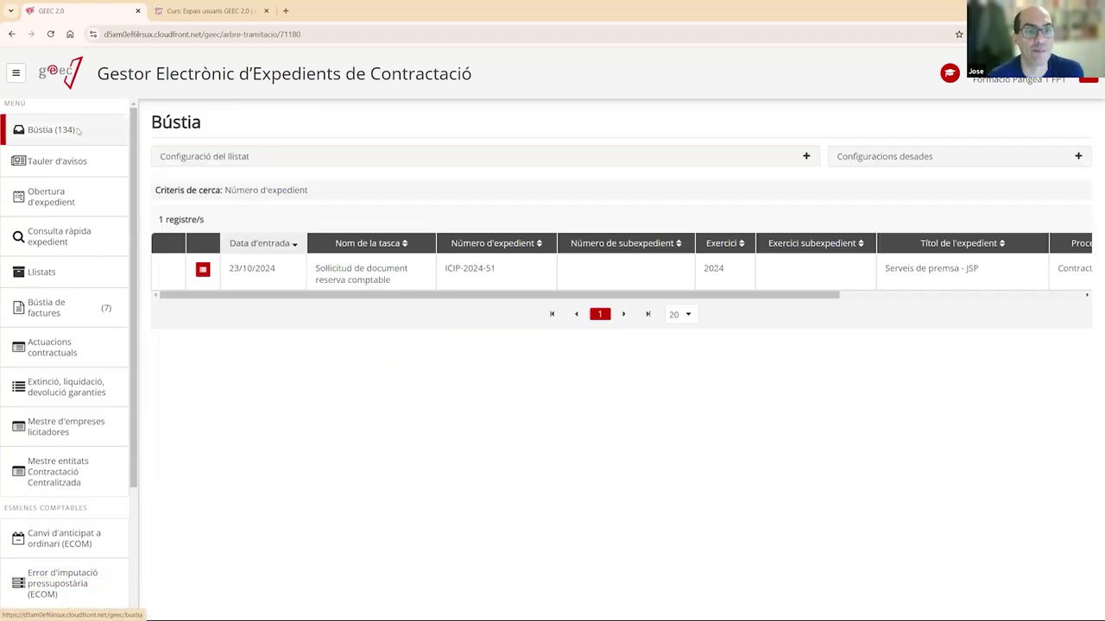
# Set Document a crear to RC sense fiscalització in the reservation task and send it to accounting.
pyautogui.click(370, 279)
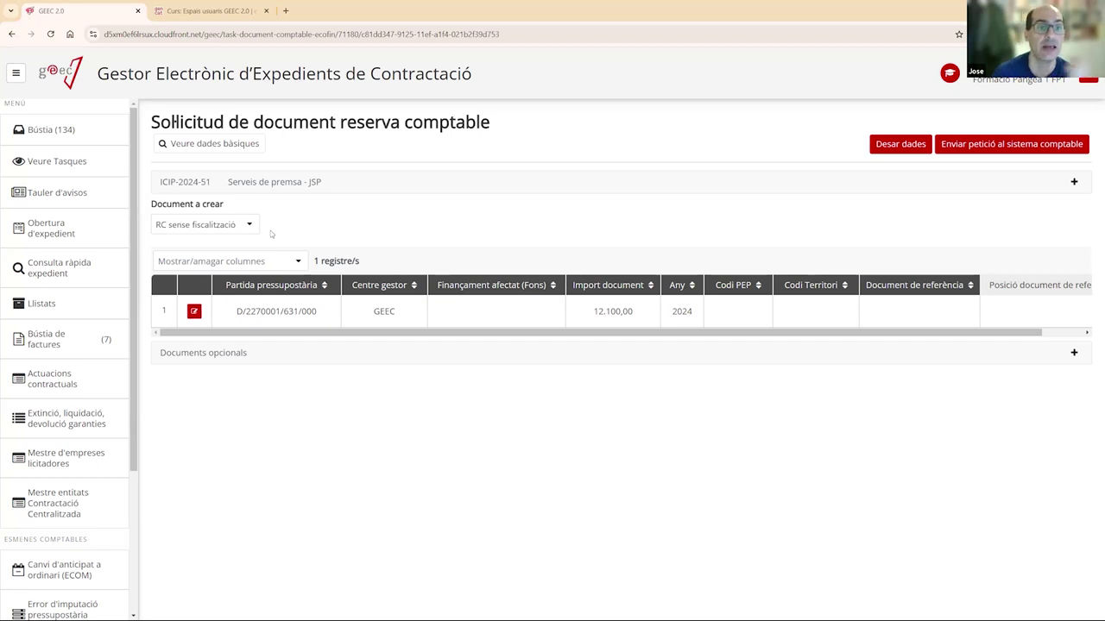
pyautogui.click(251, 226)
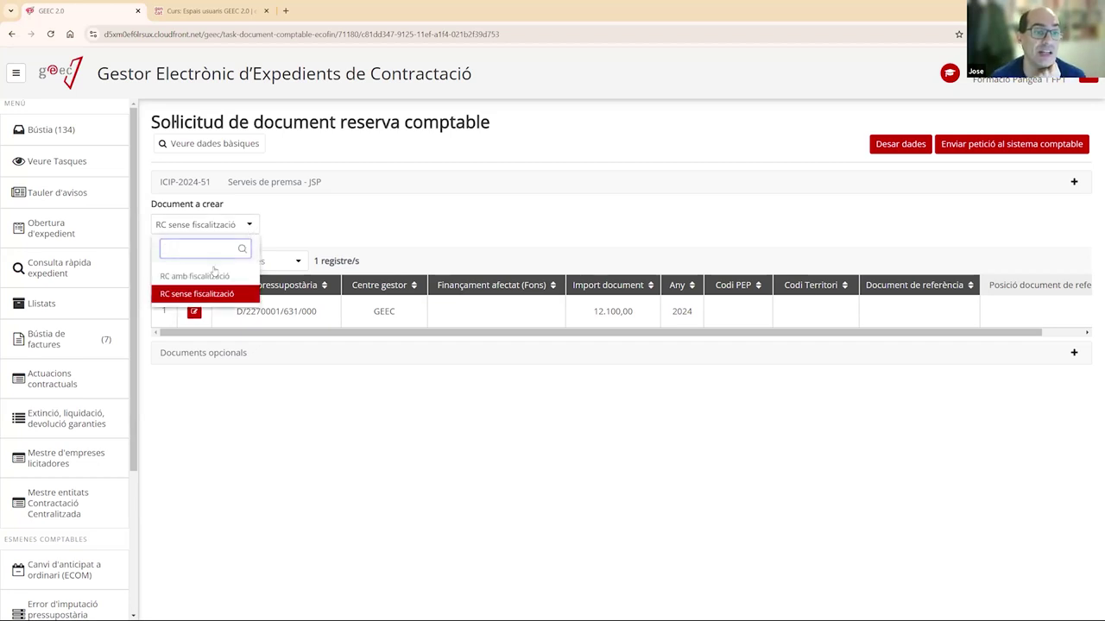
pyautogui.click(214, 275)
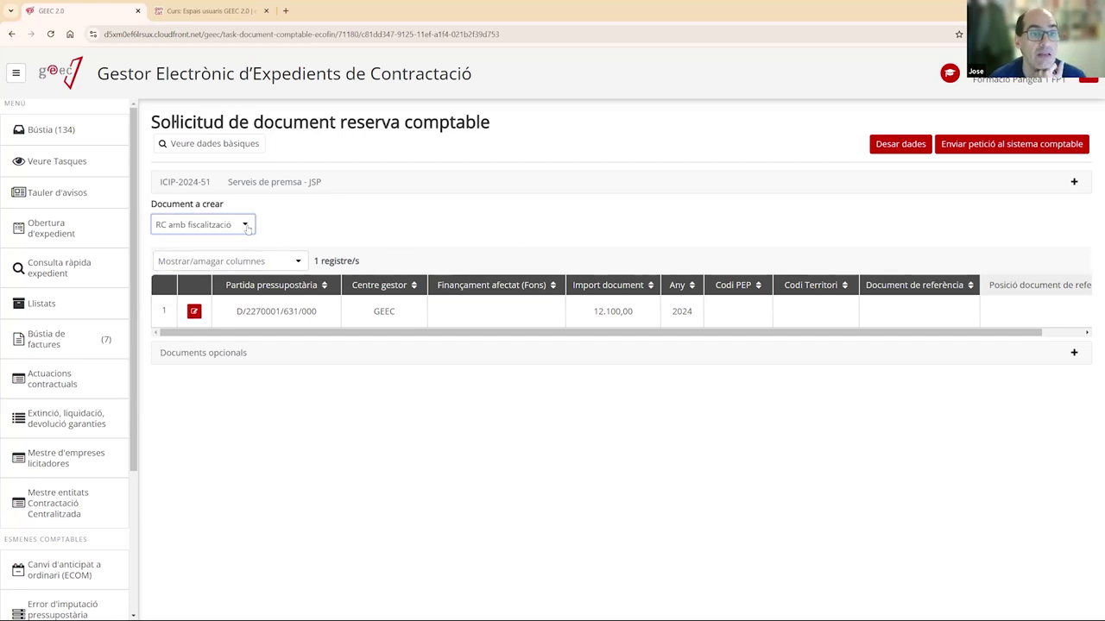
pyautogui.click(248, 228)
pyautogui.click(169, 297)
pyautogui.click(406, 205)
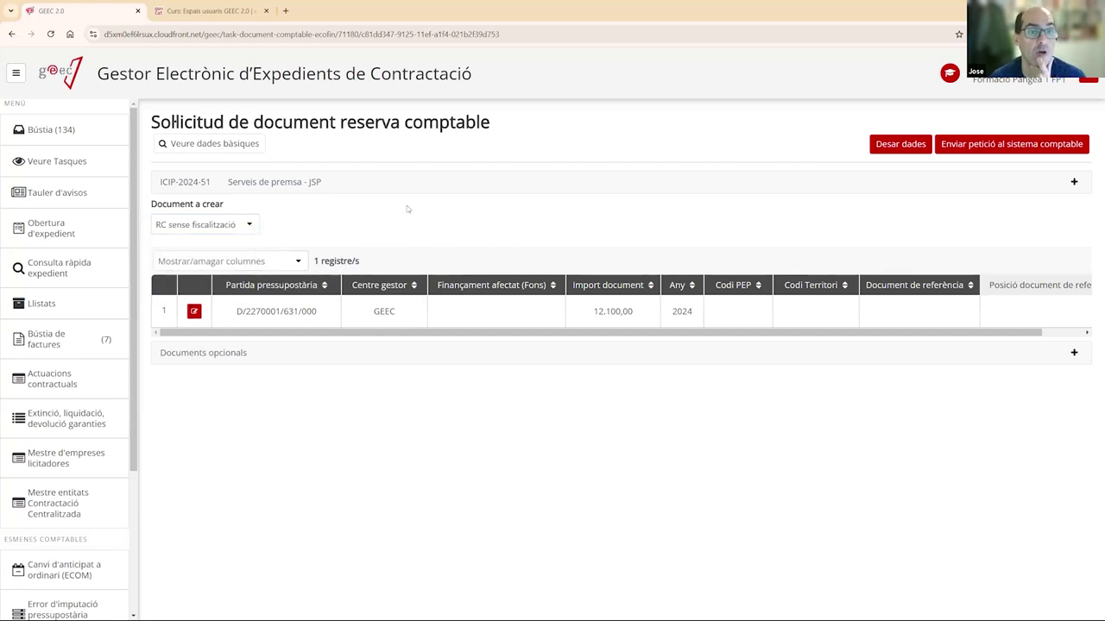
pyautogui.click(1006, 145)
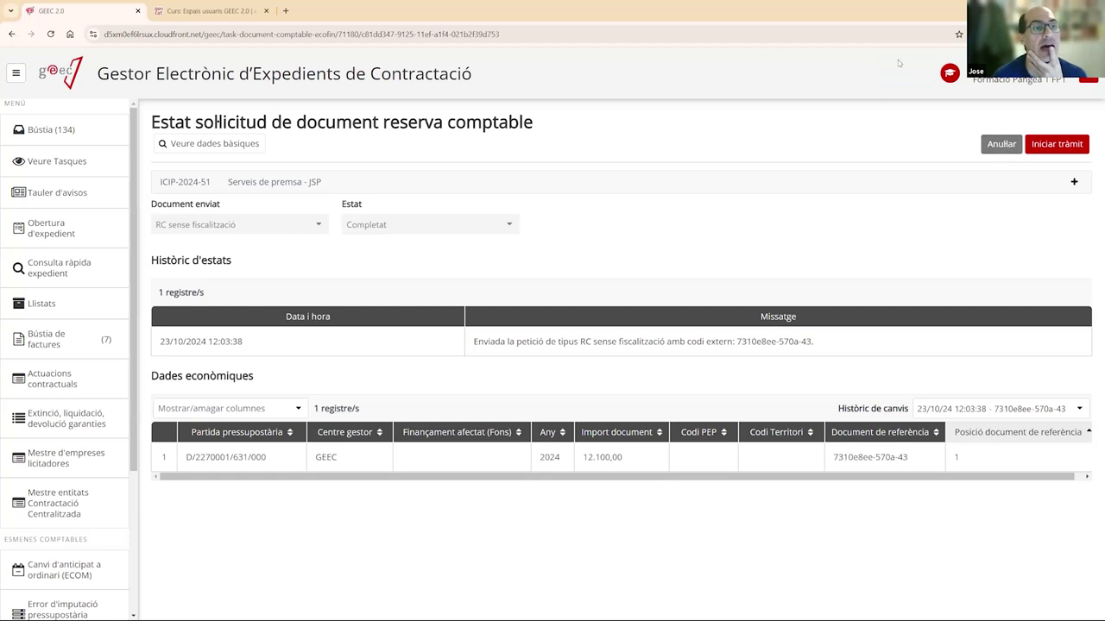
# From Bústia, open the pending reserva comptable status task and start its next processing step.
pyautogui.click(73, 134)
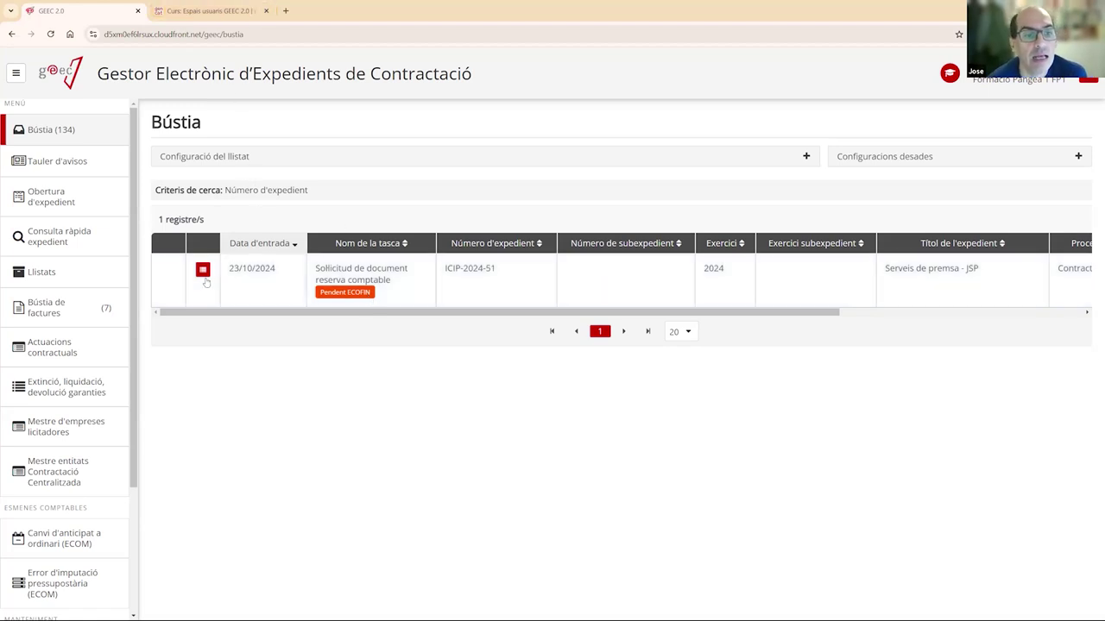
pyautogui.click(357, 271)
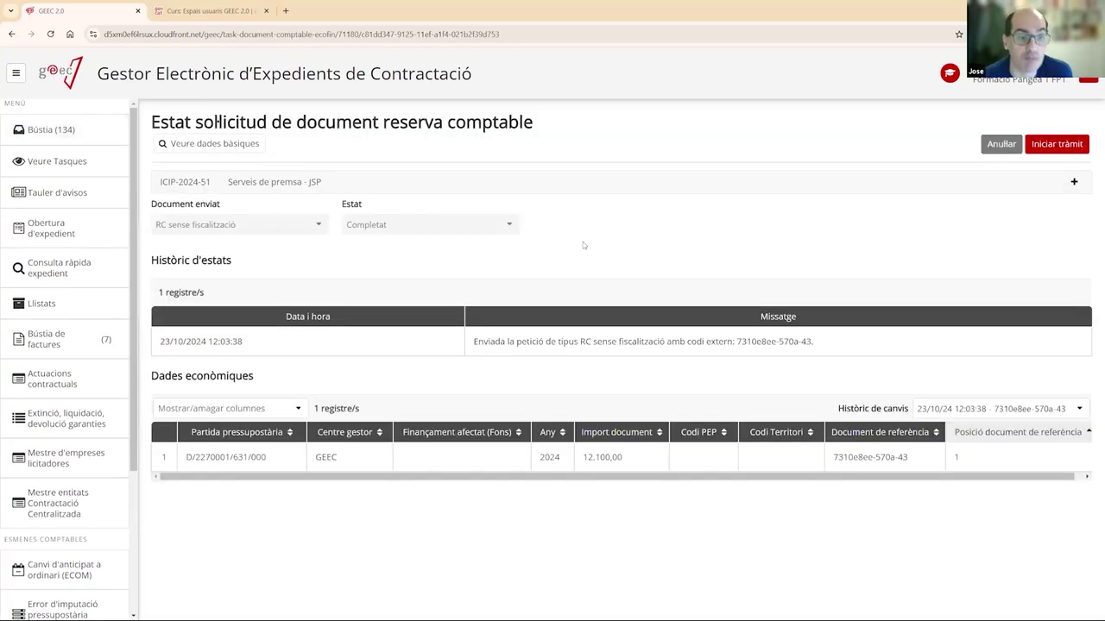
pyautogui.click(1066, 149)
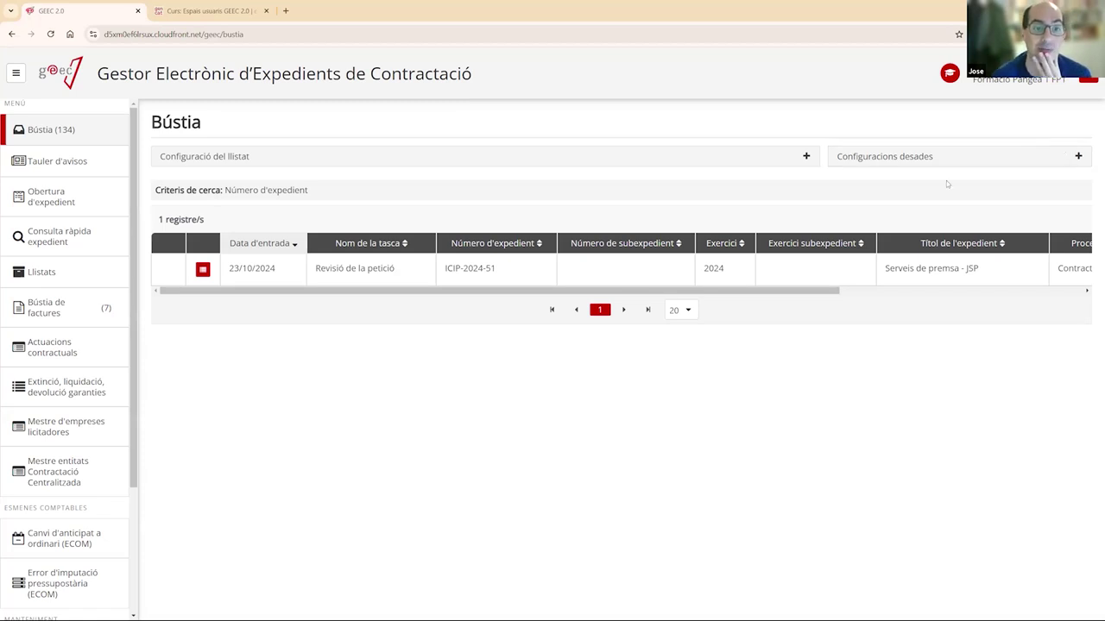
# Open the Revisió de la petició task and review its Dades generals section.
pyautogui.click(376, 278)
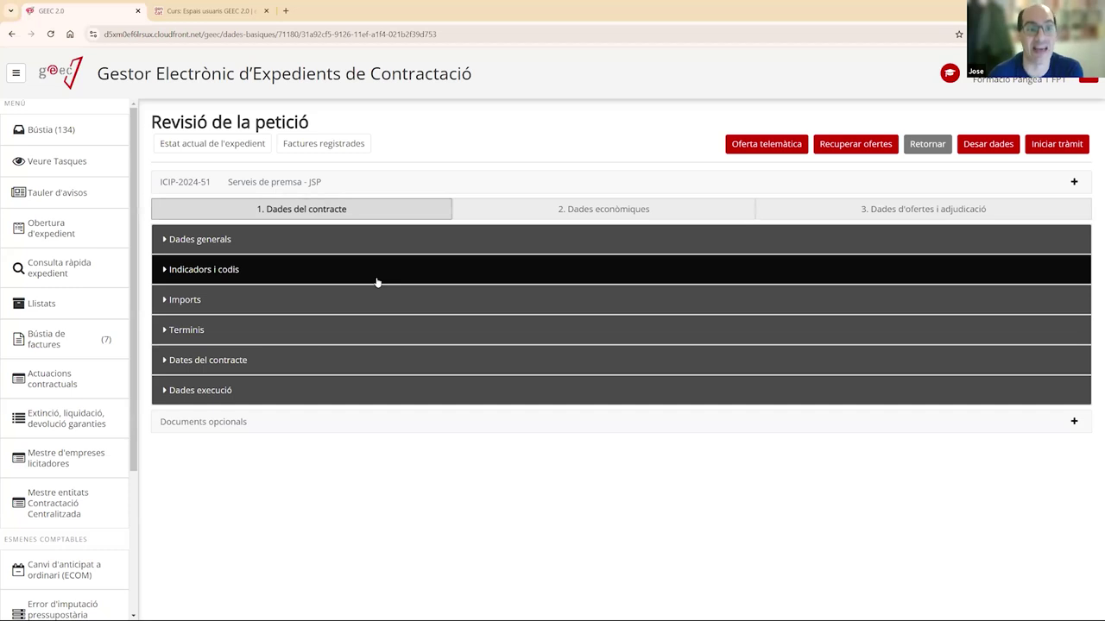
pyautogui.click(316, 235)
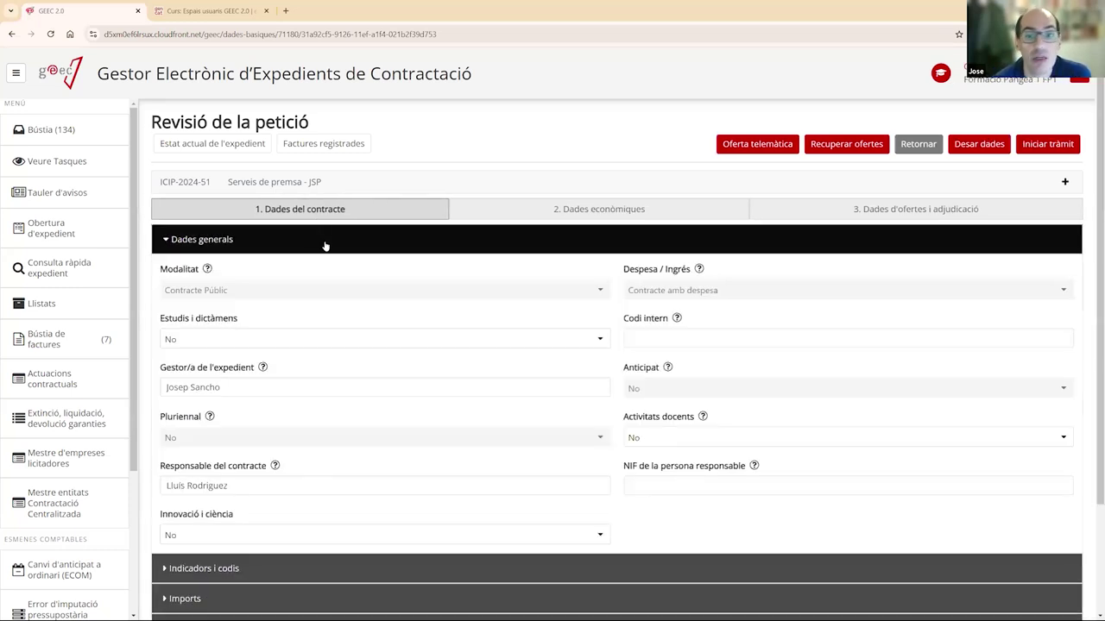
pyautogui.scroll(-1, 323, 247)
pyautogui.scroll(-1, 324, 245)
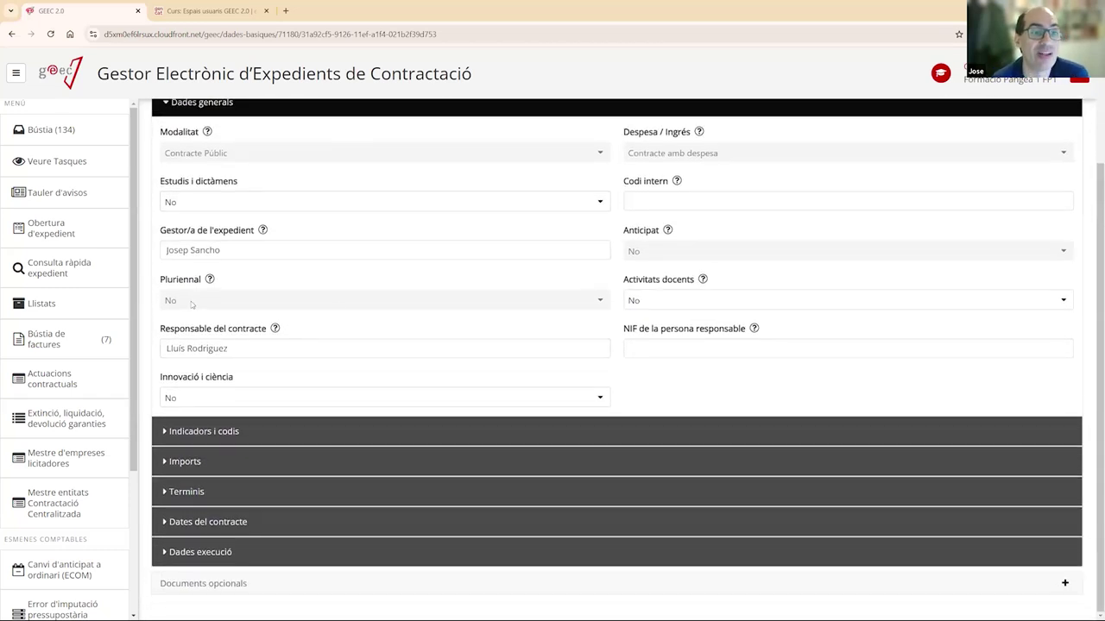
# Expand Indicadors i codis and check the contract's indicators and codes.
pyautogui.click(260, 440)
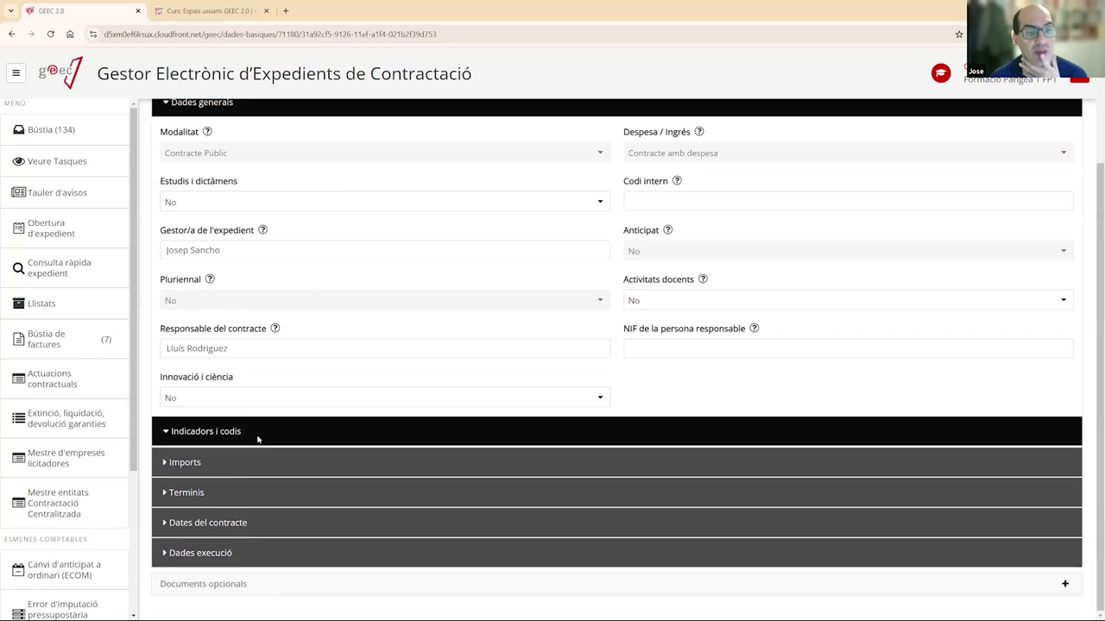
pyautogui.scroll(-1, 262, 425)
pyautogui.scroll(2, 340, 316)
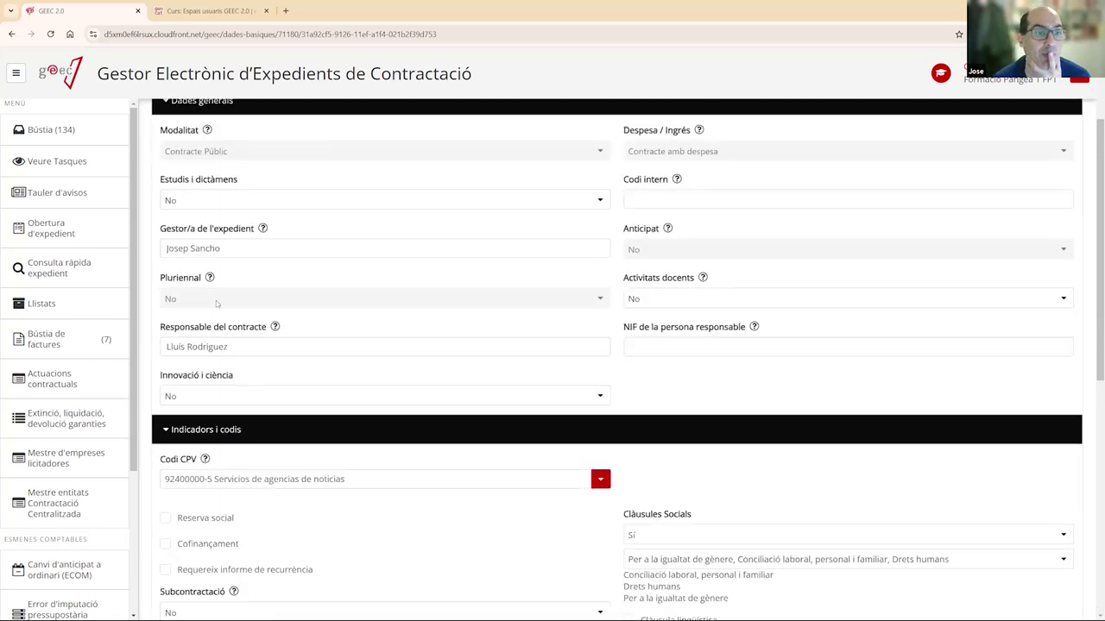
pyautogui.scroll(2, 341, 316)
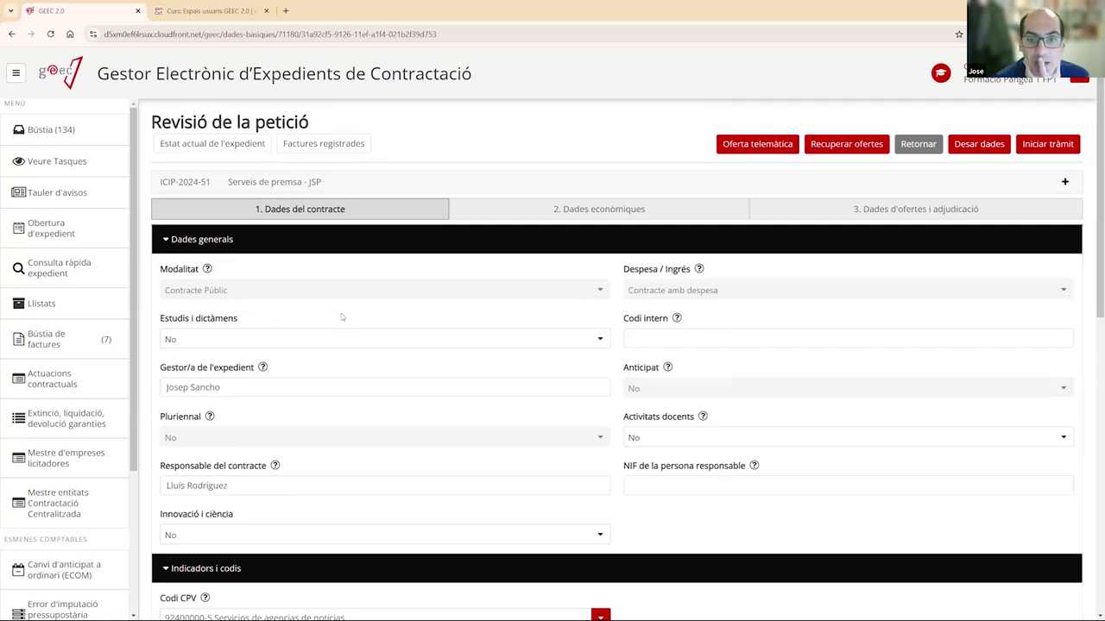
pyautogui.scroll(-4, 377, 351)
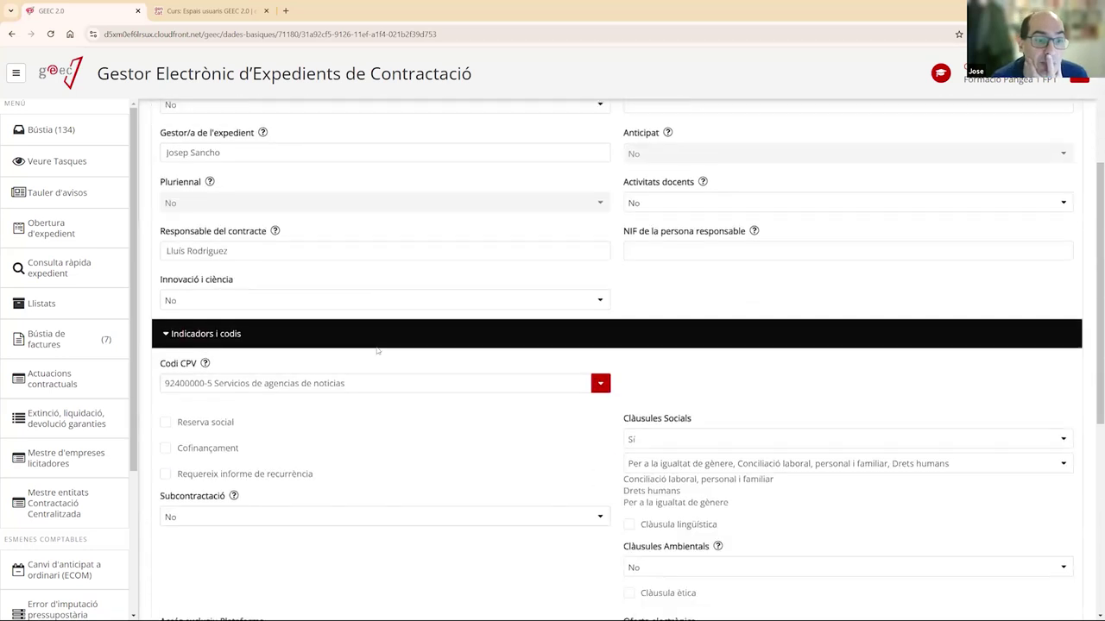
pyautogui.scroll(-4, 378, 336)
pyautogui.scroll(8, 312, 403)
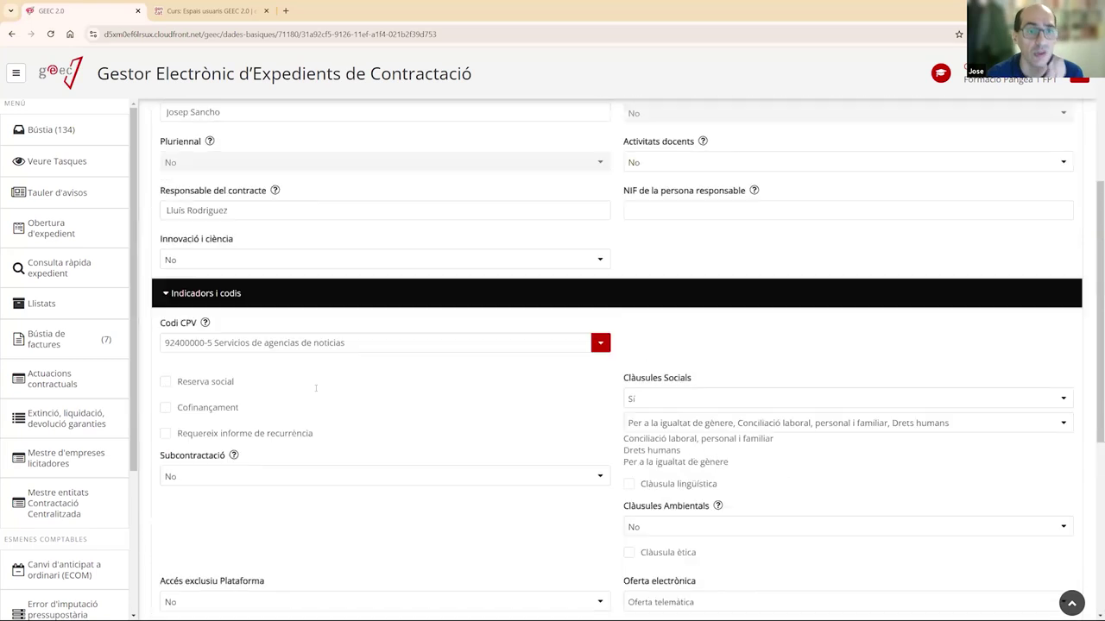
pyautogui.click(242, 240)
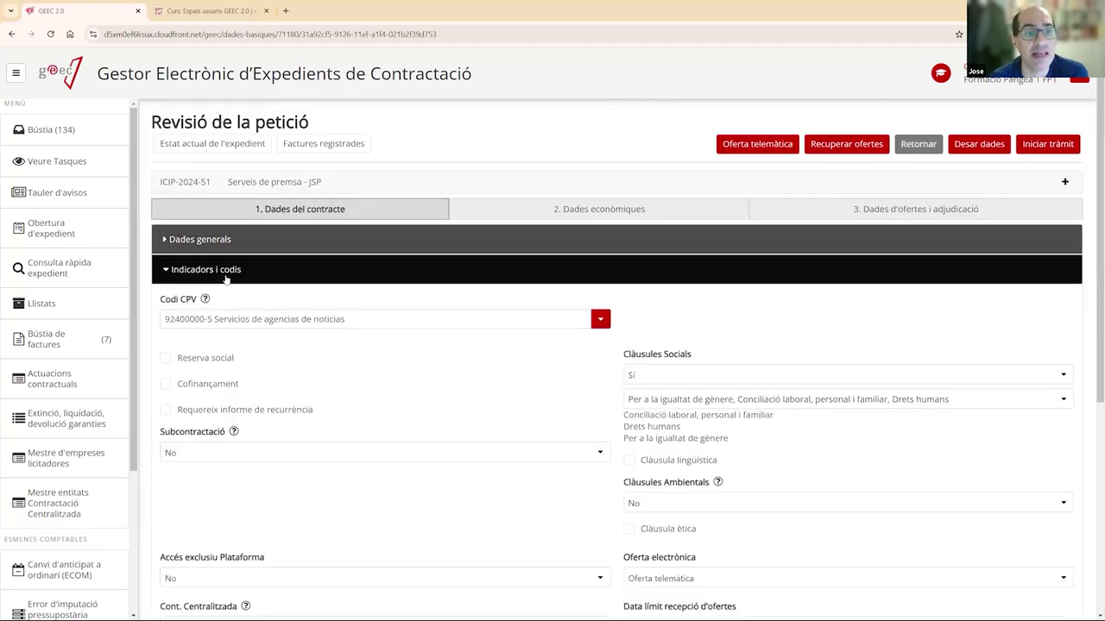
pyautogui.click(226, 271)
pyautogui.click(244, 241)
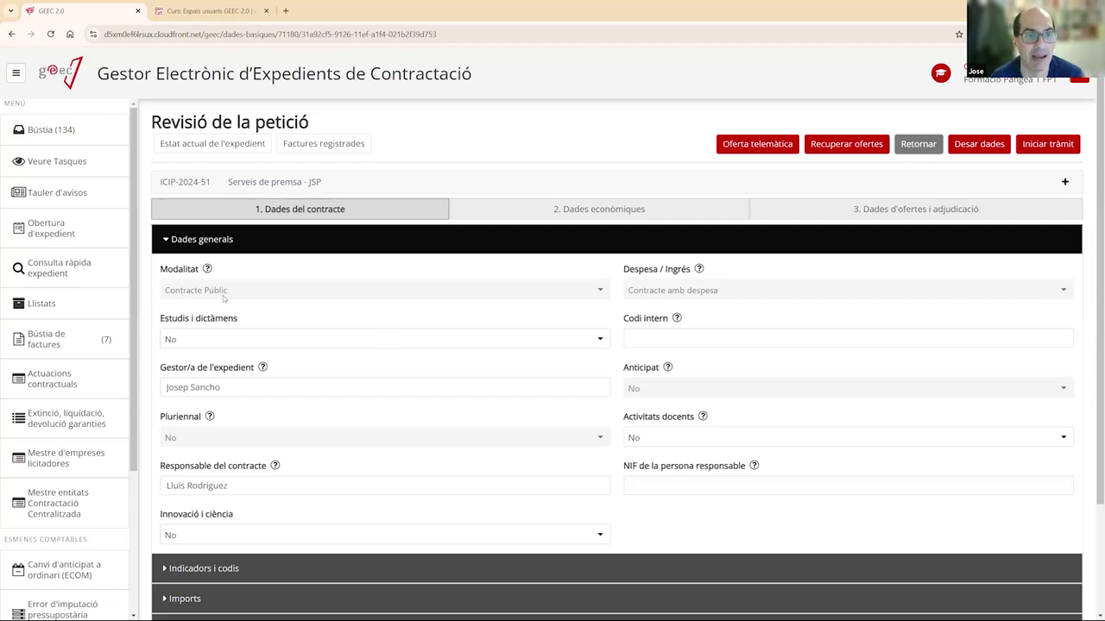
# Return the task with reason 'Les dades econòmiques no són correctes.' and description 'La partida és XXXXX/XXX'.
pyautogui.click(602, 213)
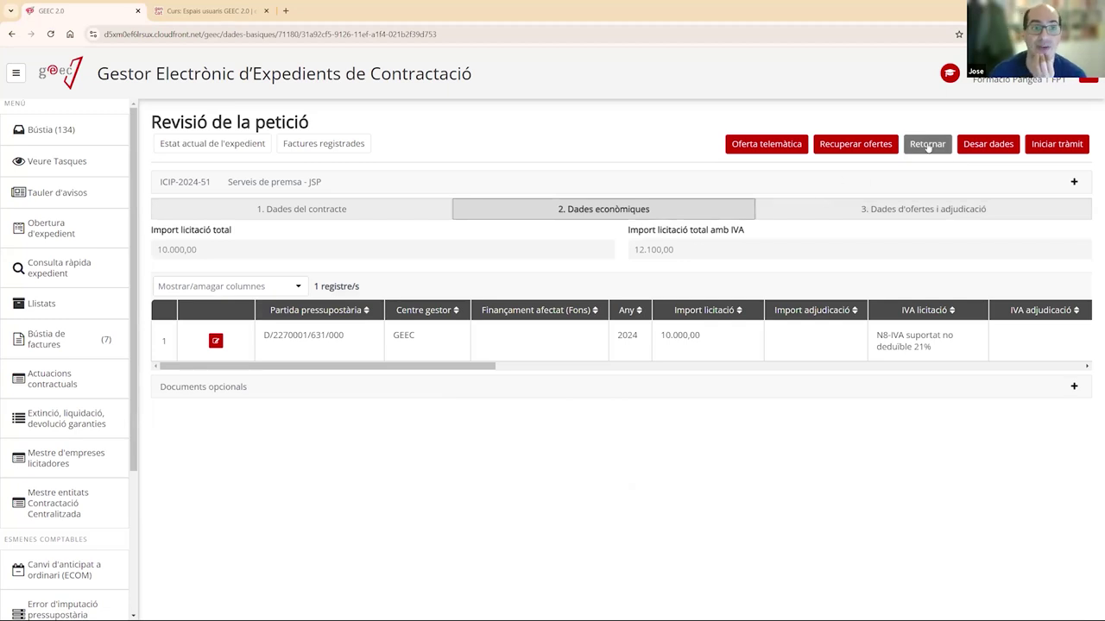
pyautogui.click(927, 145)
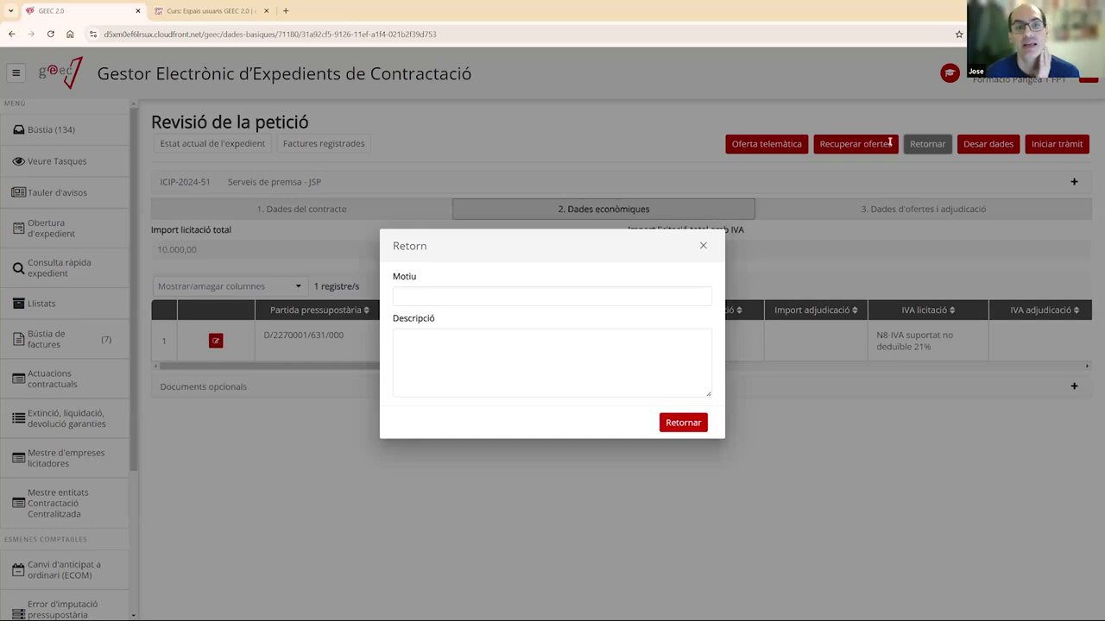
pyautogui.click(418, 294)
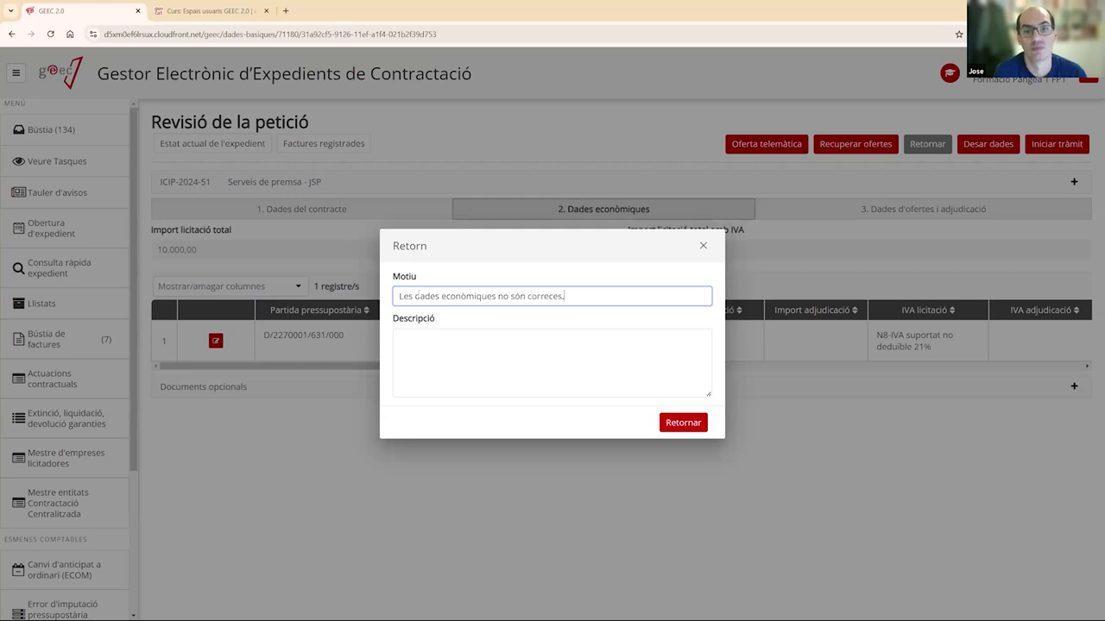
pyautogui.click(419, 343)
pyautogui.write('La part')
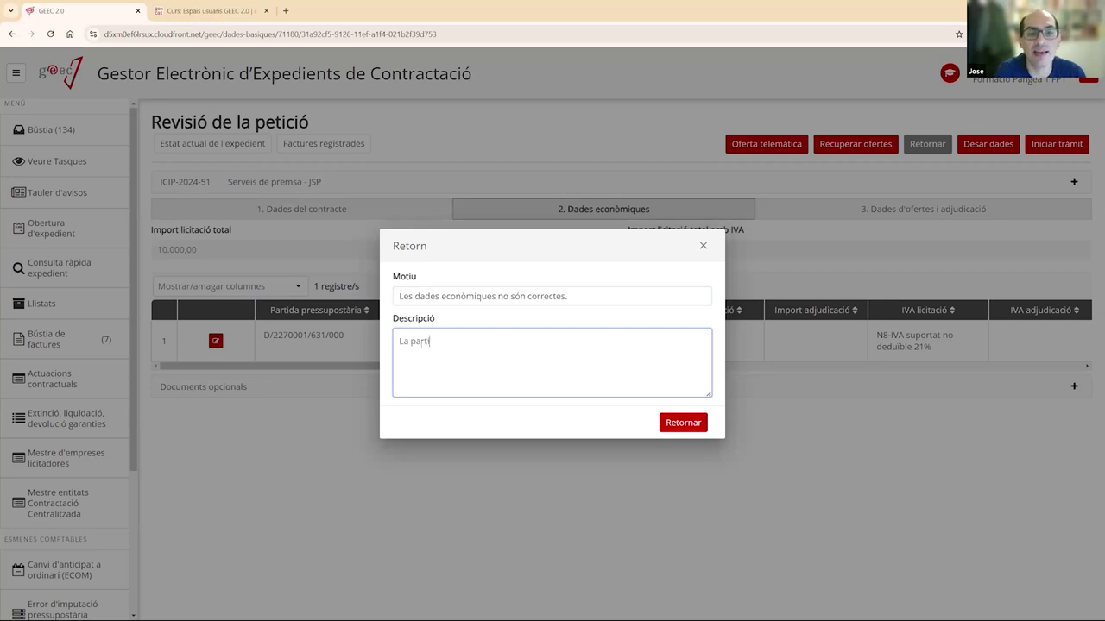
pyautogui.write('ida és XXXXX/XXXXXX')
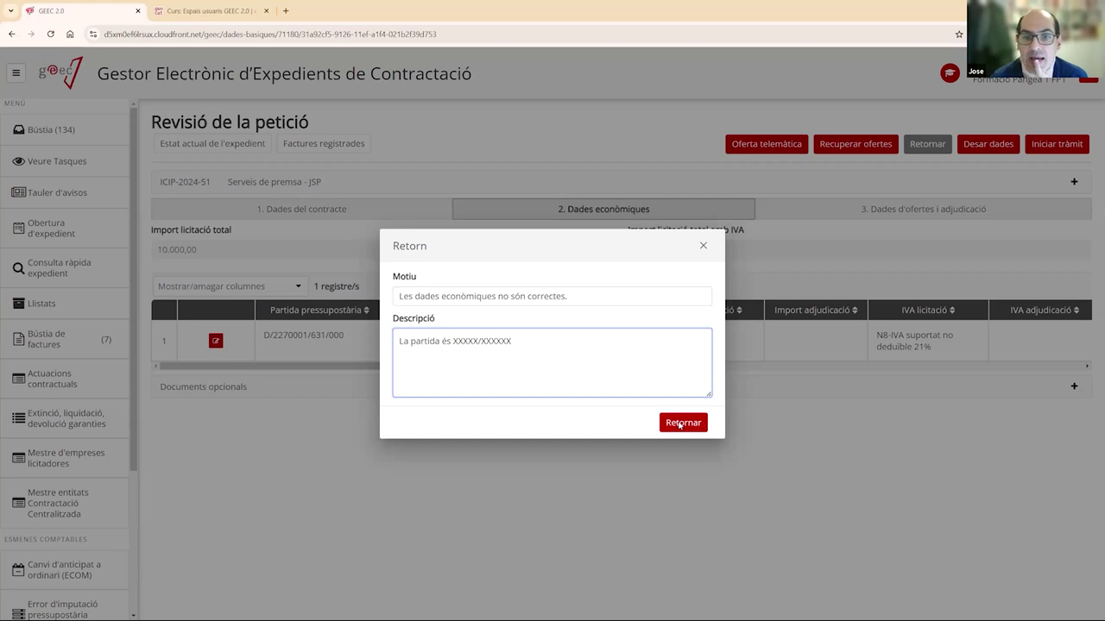
pyautogui.click(680, 423)
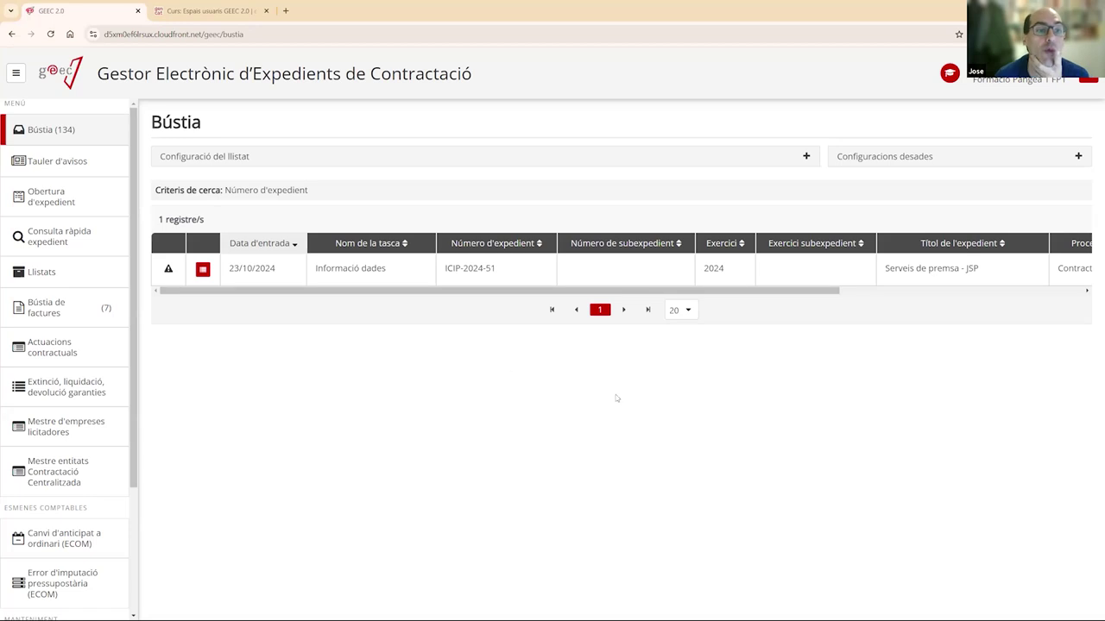
# Check the Revisió de la petició task in ICIP-2024-51's tree, then open the returned Informació dades task.
pyautogui.moveTo(168, 271)
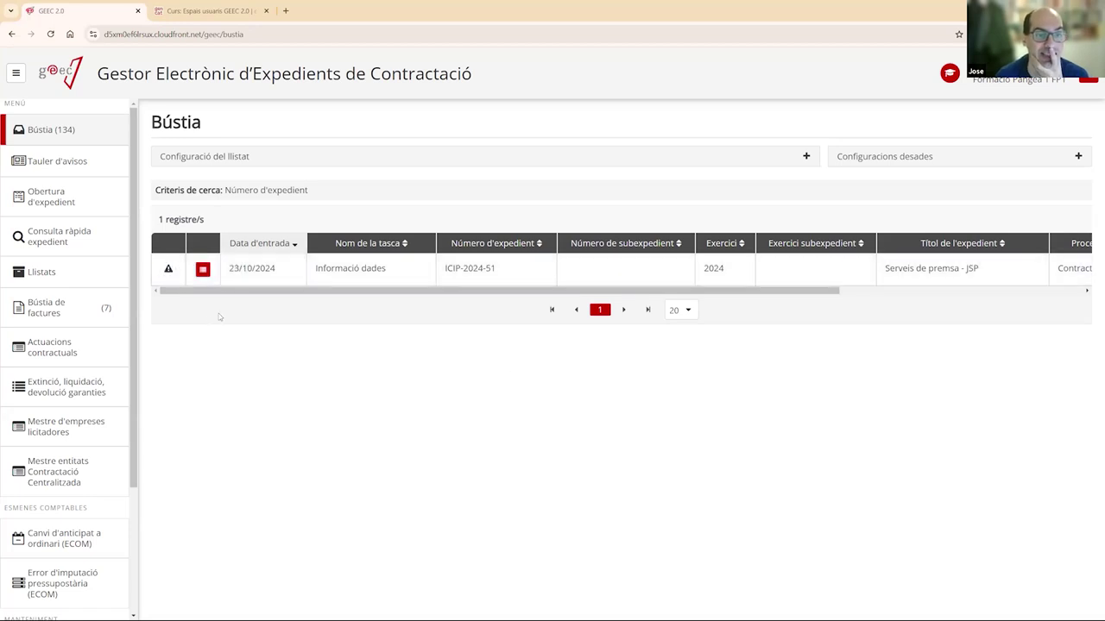
pyautogui.click(206, 273)
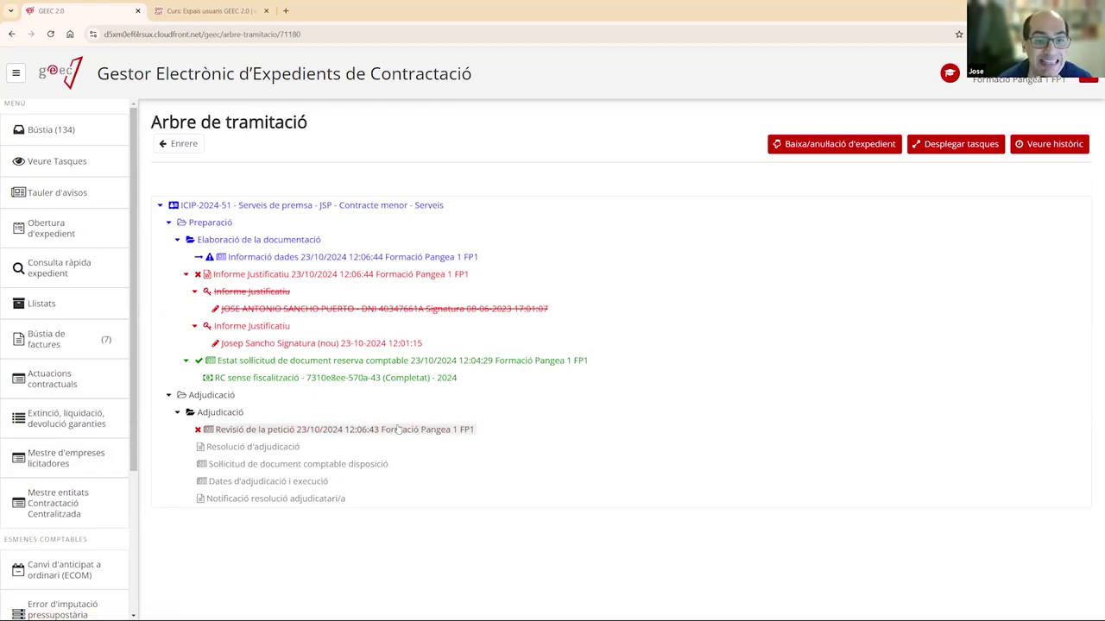
pyautogui.click(204, 431)
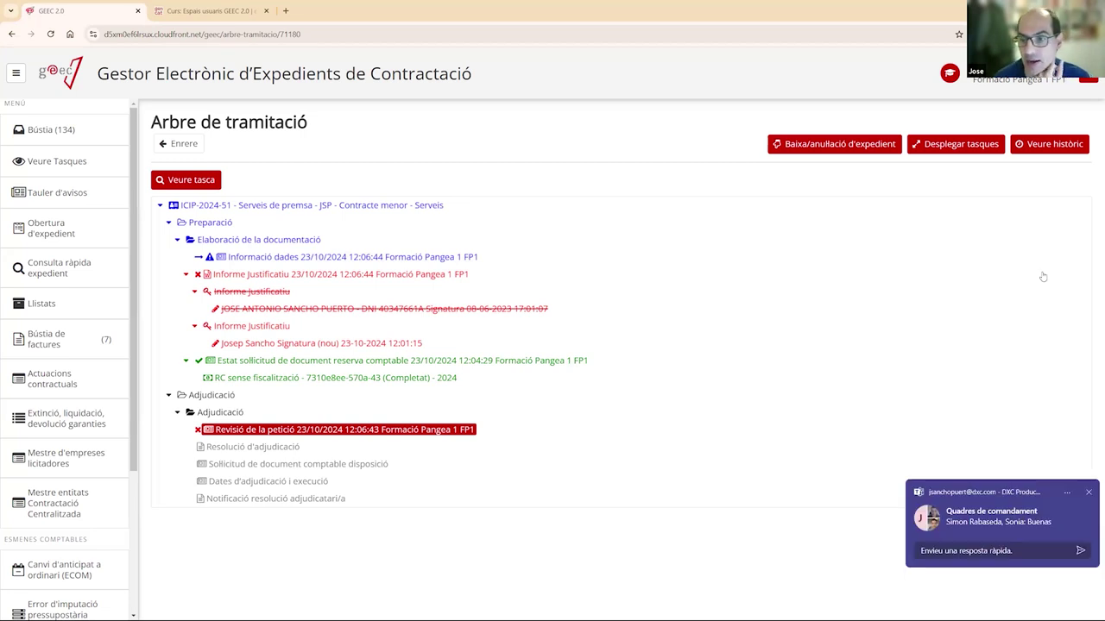
pyautogui.click(79, 131)
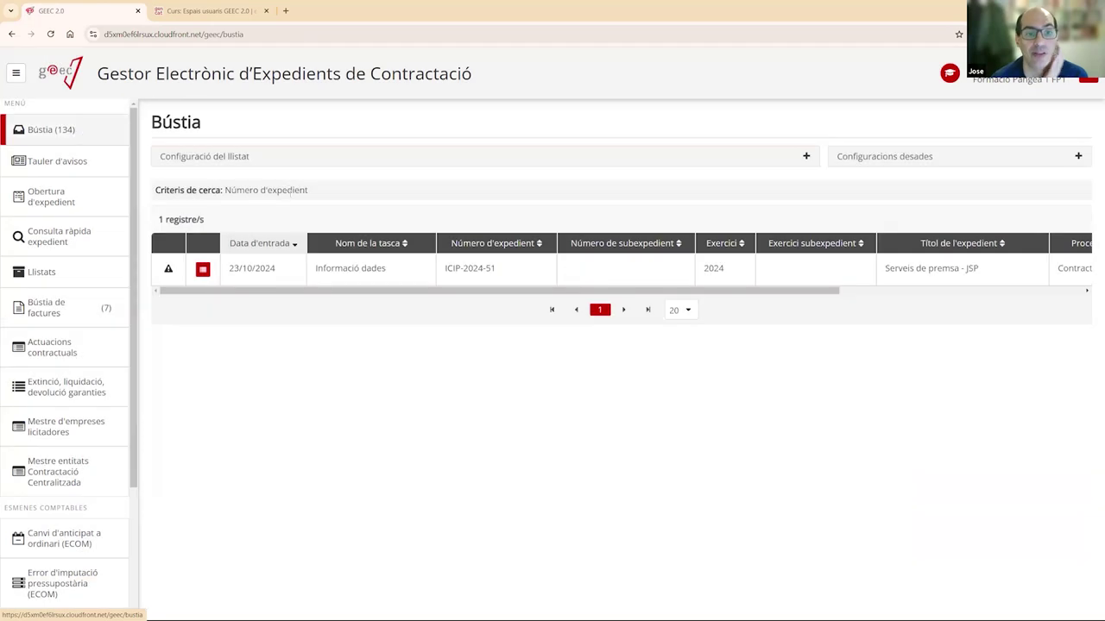
pyautogui.click(343, 275)
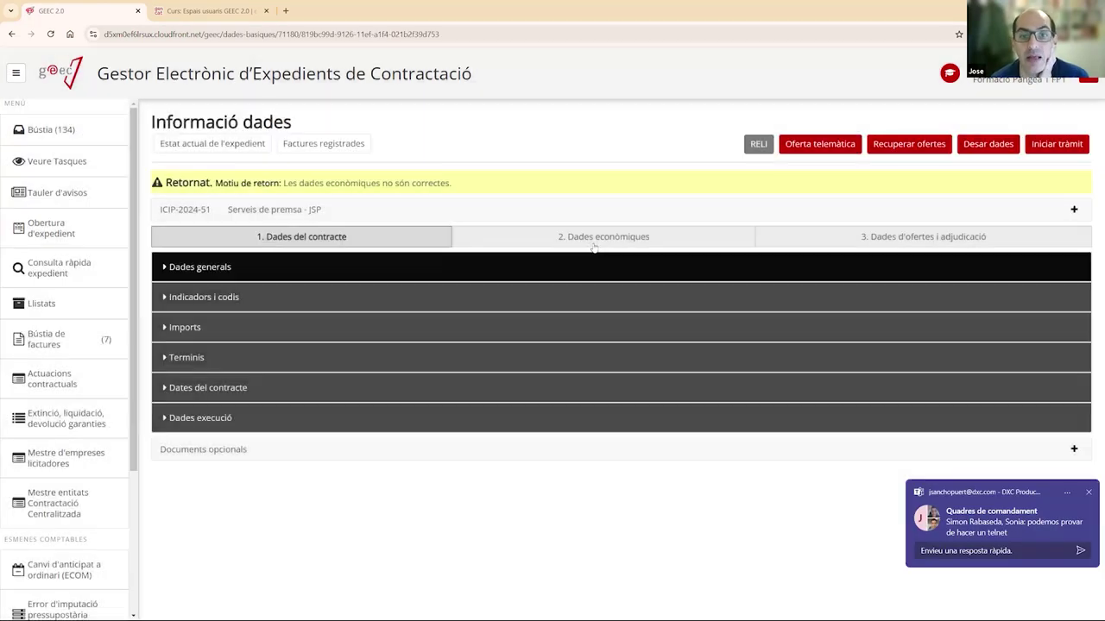
# Review the returned task's economic data budget line and its Dades generals contract data.
pyautogui.click(594, 246)
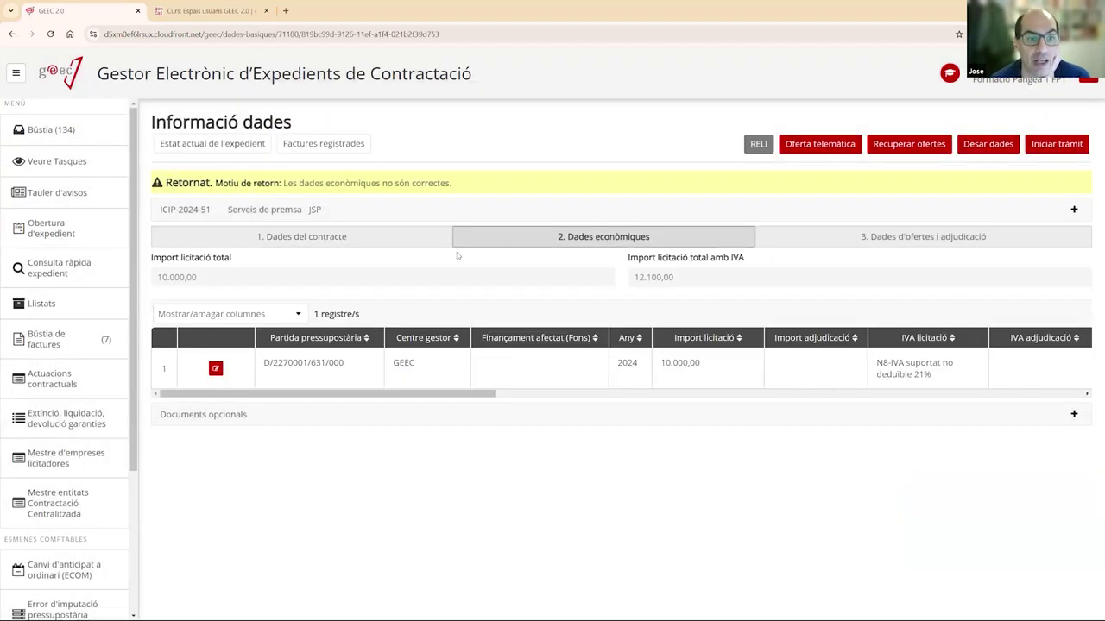
pyautogui.click(215, 368)
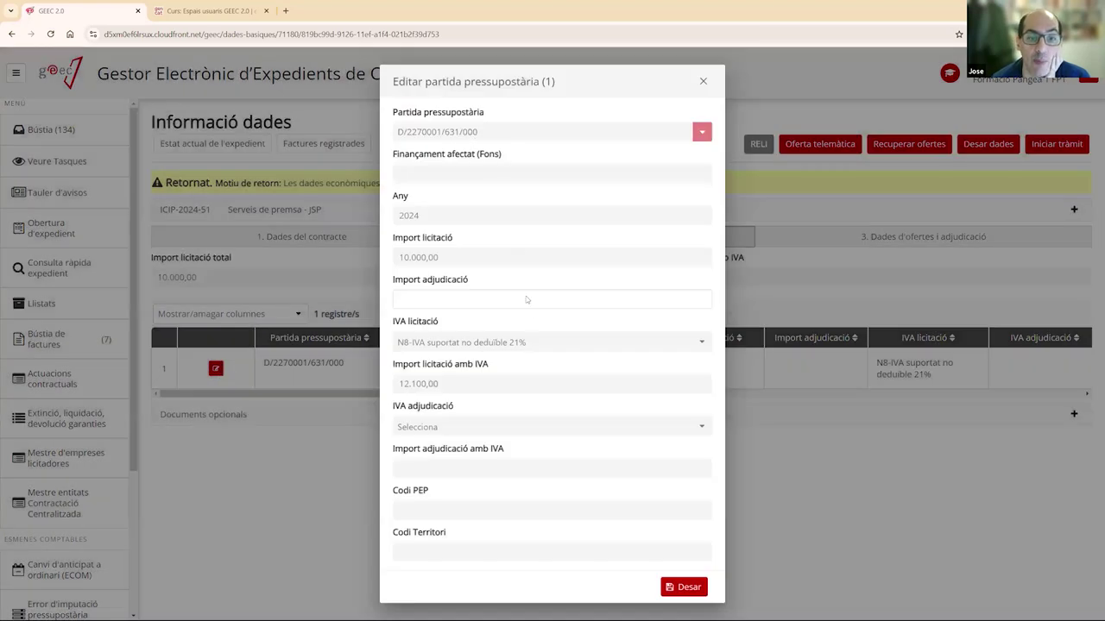
pyautogui.click(704, 82)
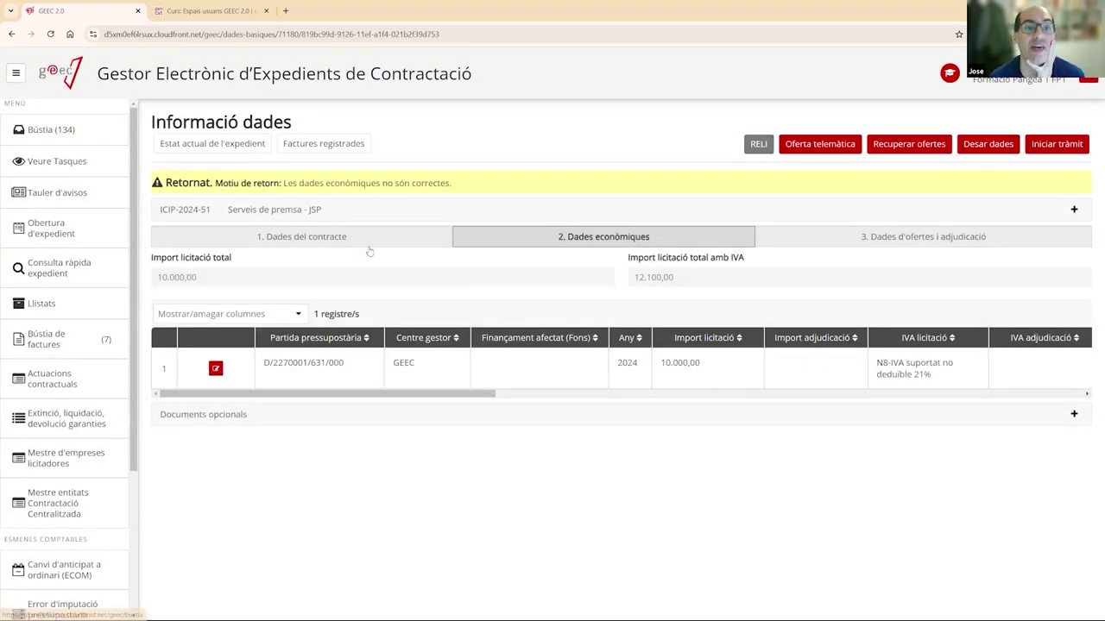
pyautogui.click(276, 237)
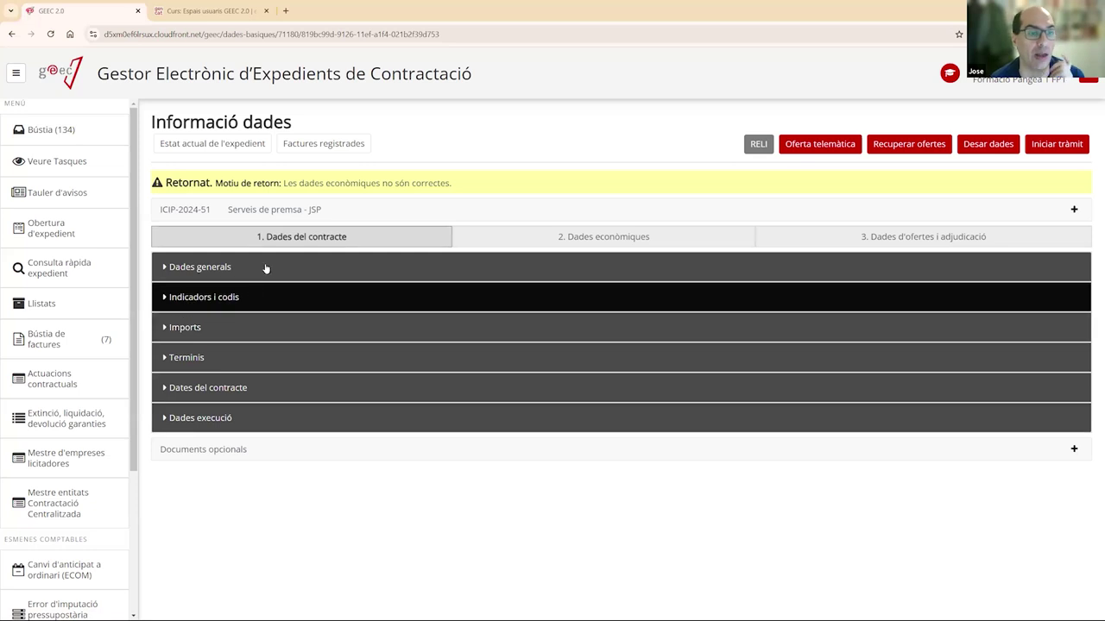
pyautogui.click(264, 267)
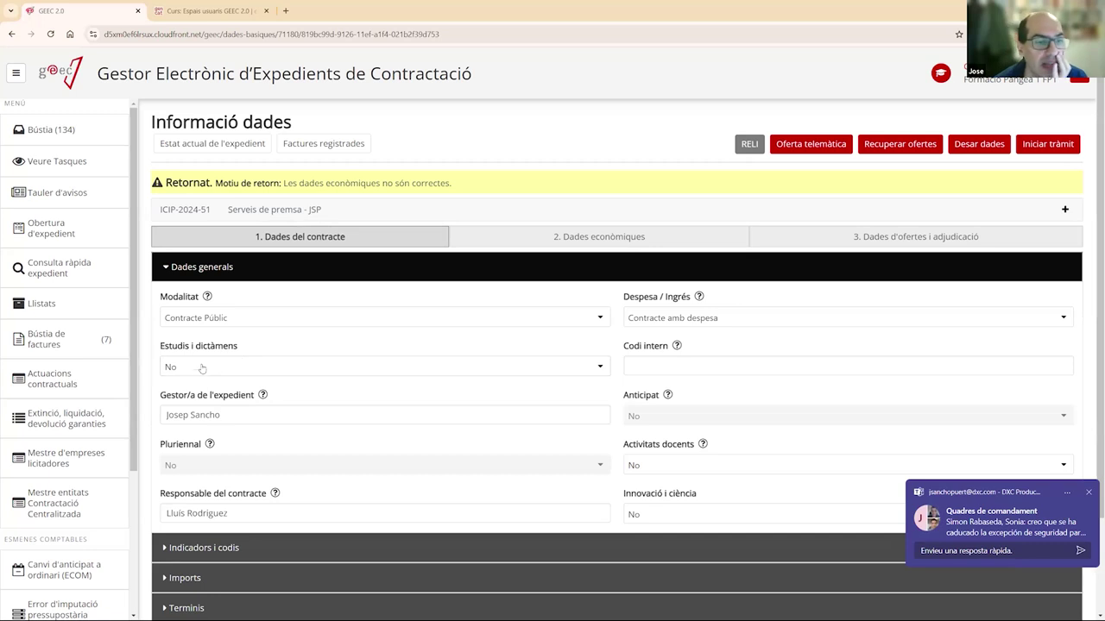
pyautogui.scroll(-1, 338, 341)
pyautogui.scroll(1, 328, 352)
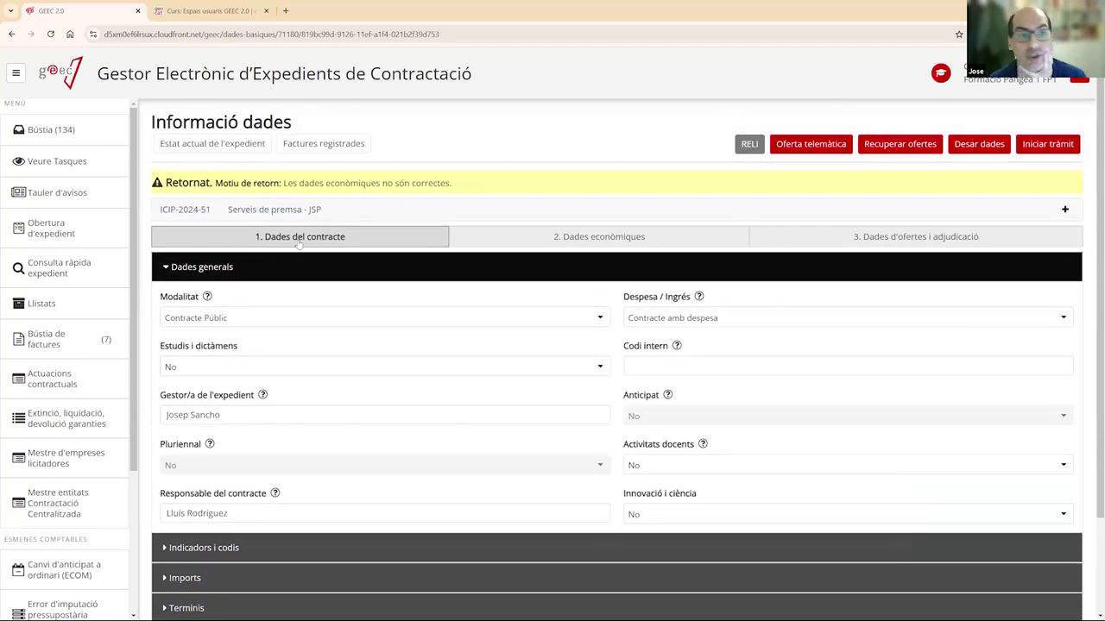
pyautogui.click(182, 267)
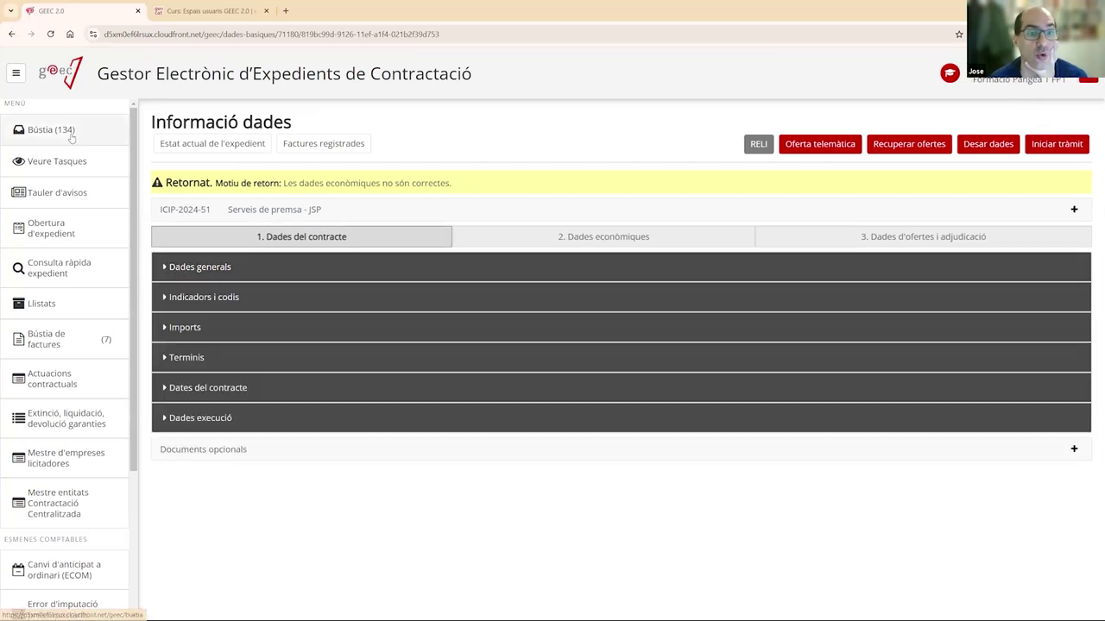
# Open ICIP-2024-51's processing tree from Bústia and select Estat sol·licitud de document reserva comptable.
pyautogui.click(72, 137)
pyautogui.click(203, 269)
pyautogui.click(261, 362)
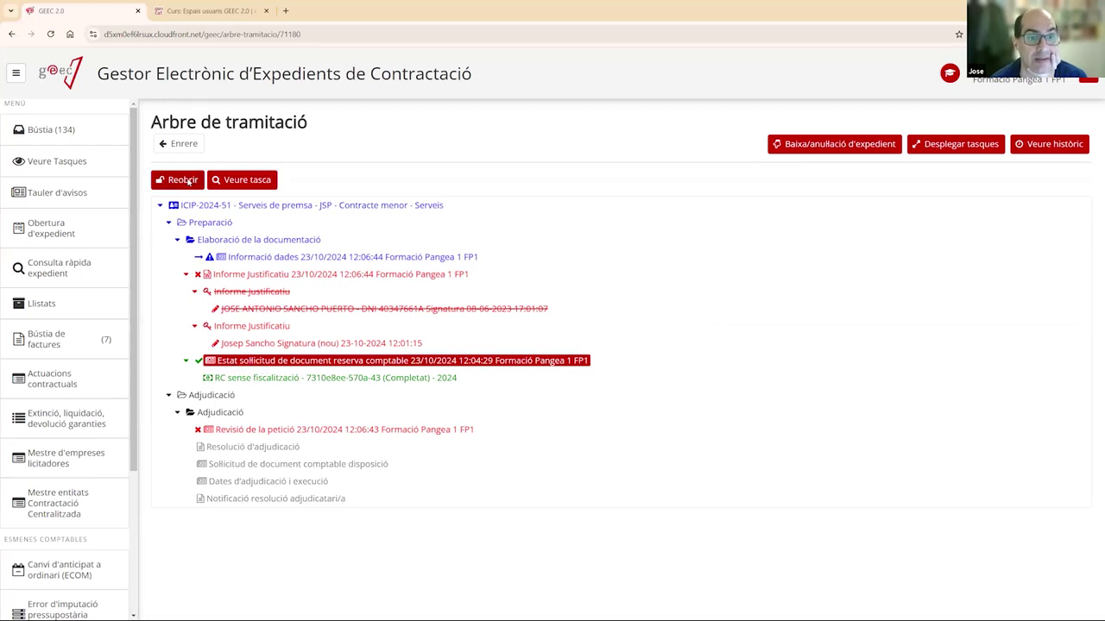
# Reopen the accounting reservation request task, complete it again, then open the Informació dades task.
pyautogui.click(188, 182)
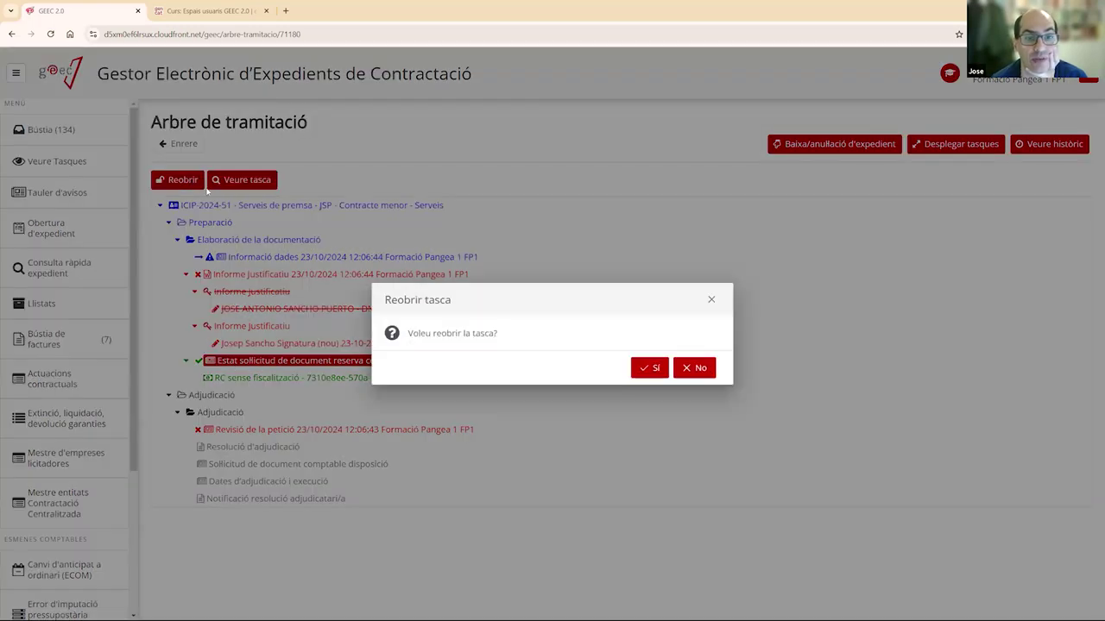
pyautogui.click(644, 368)
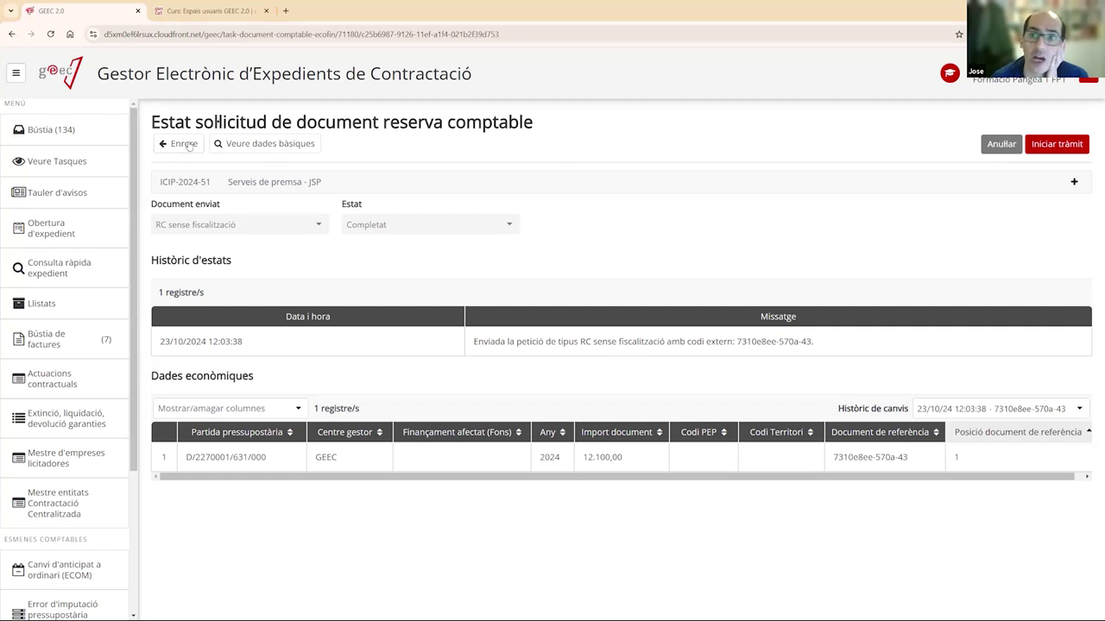
pyautogui.click(1075, 145)
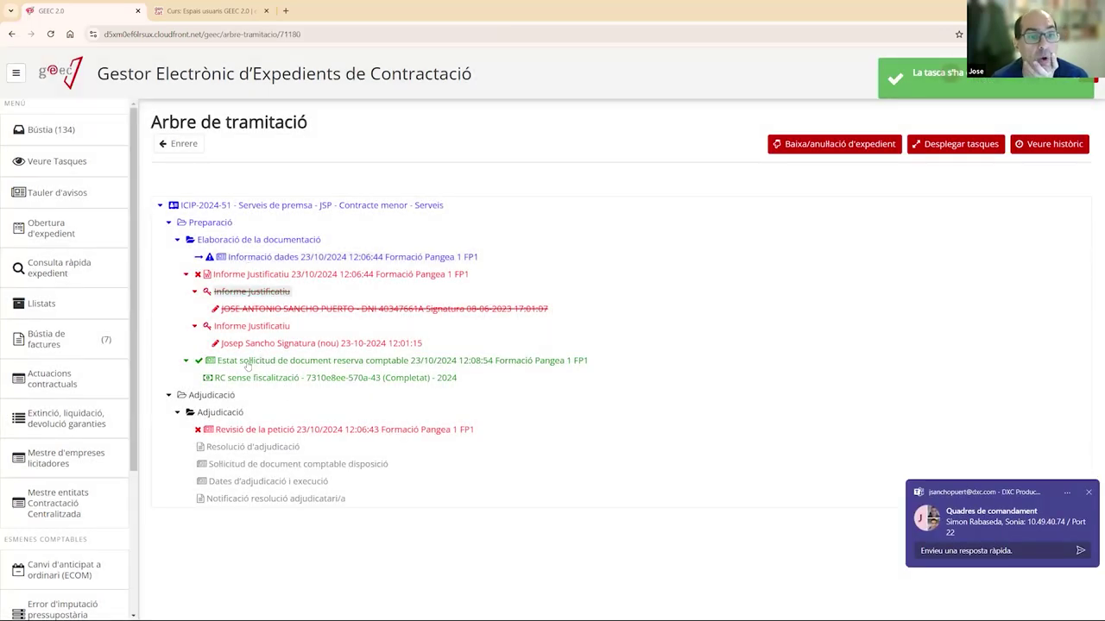
pyautogui.doubleClick(309, 259)
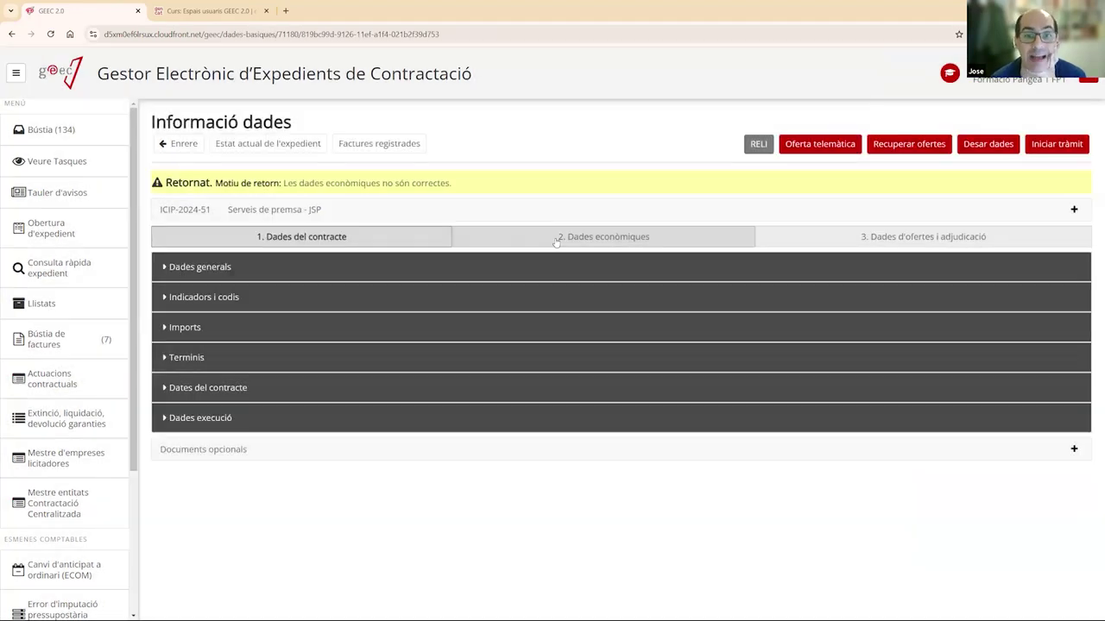
# Check the budget line in the economic data and resubmit the Informació dades task.
pyautogui.click(557, 243)
pyautogui.click(215, 369)
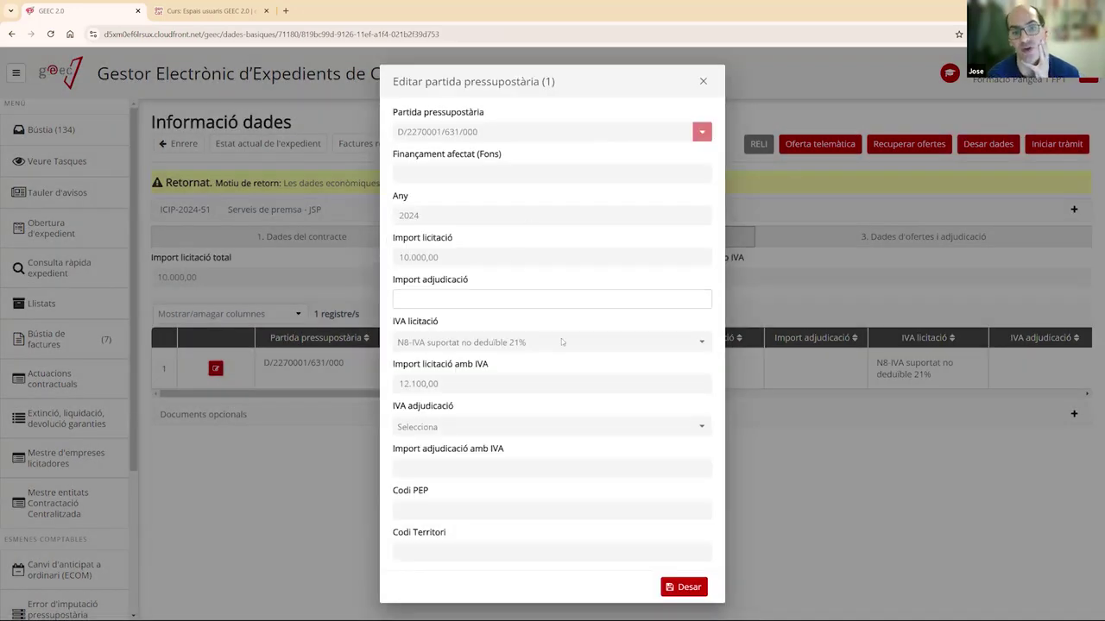
pyautogui.click(703, 82)
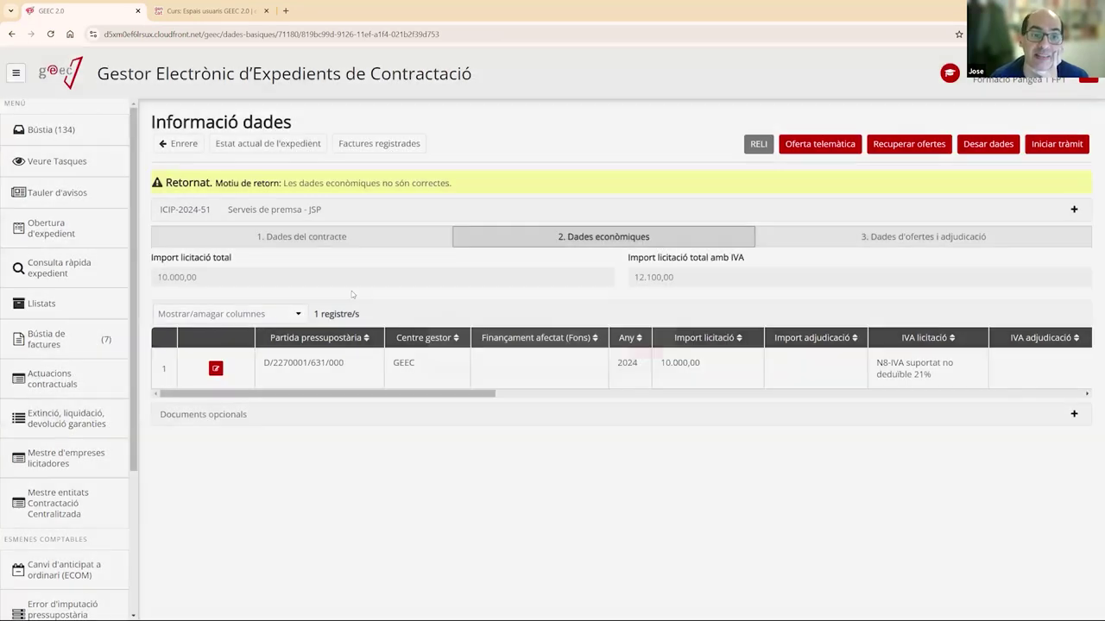
pyautogui.click(1073, 145)
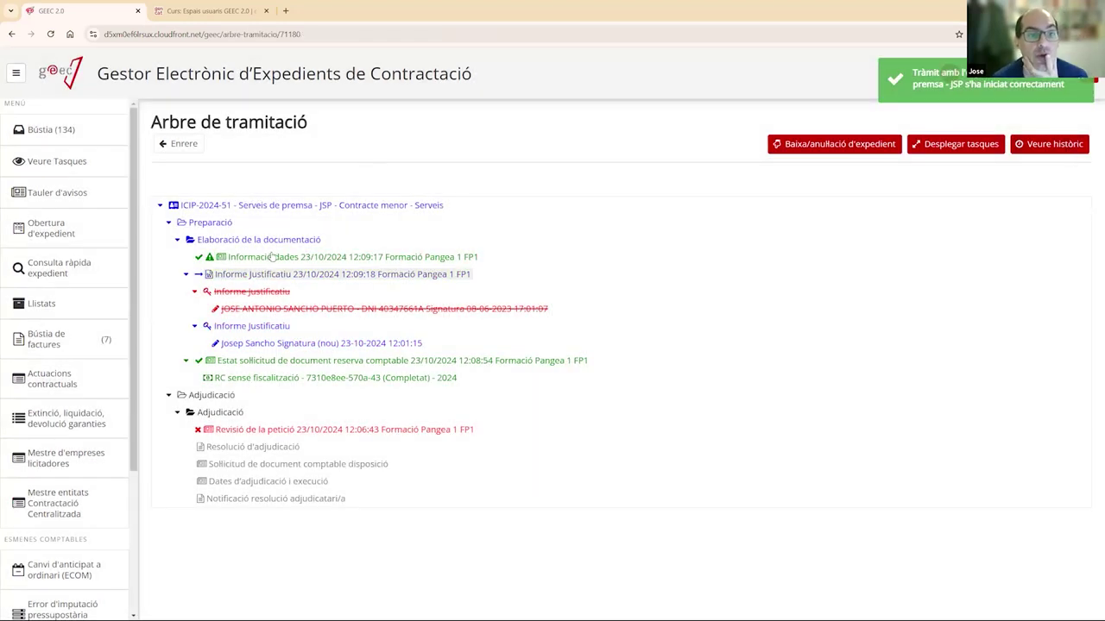
# Review the completed task's return details, then go back to the Bústia inbox.
pyautogui.click(273, 256)
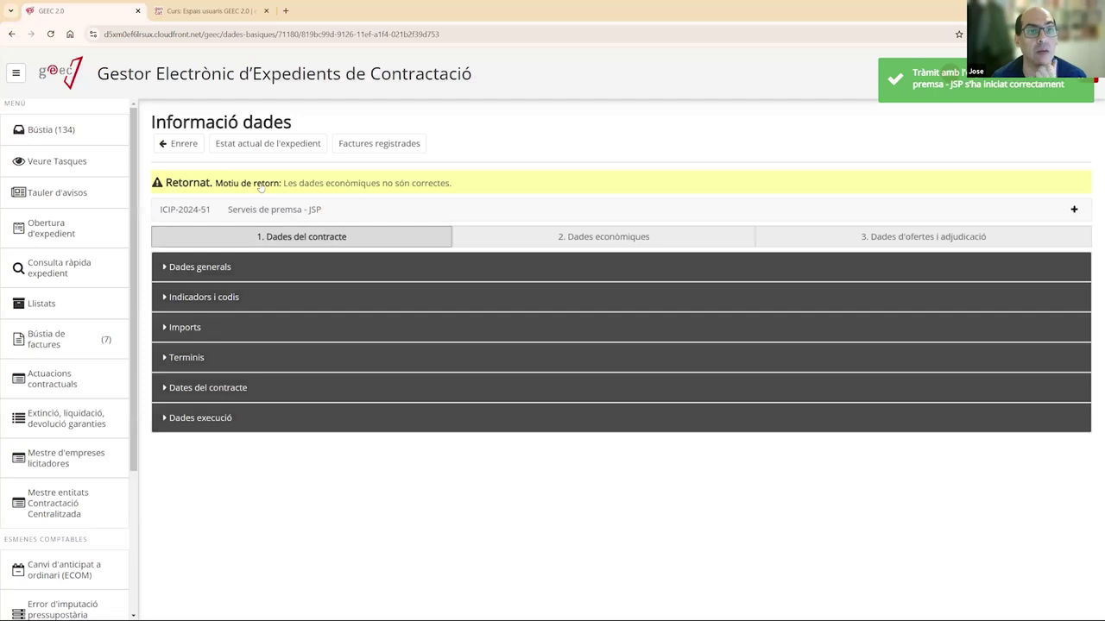
pyautogui.click(261, 186)
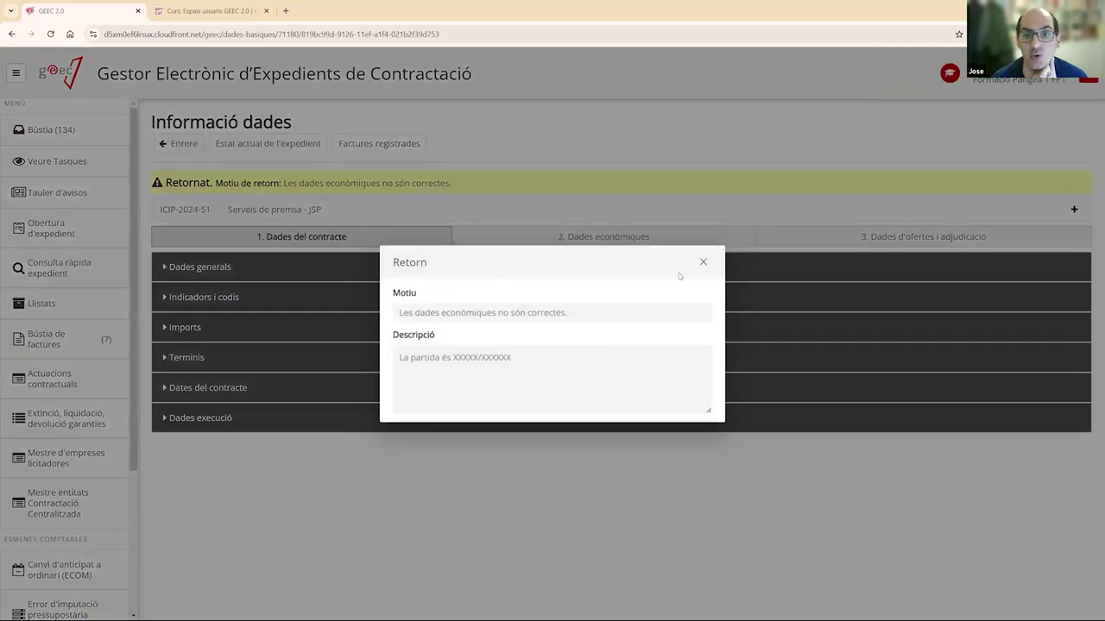
pyautogui.click(705, 262)
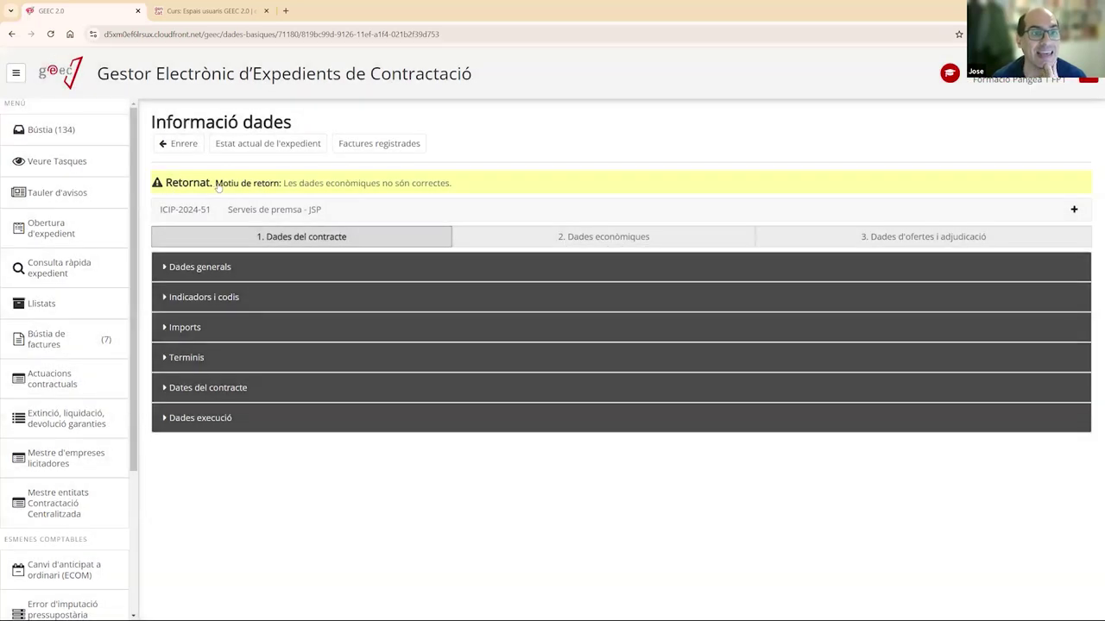
pyautogui.click(219, 187)
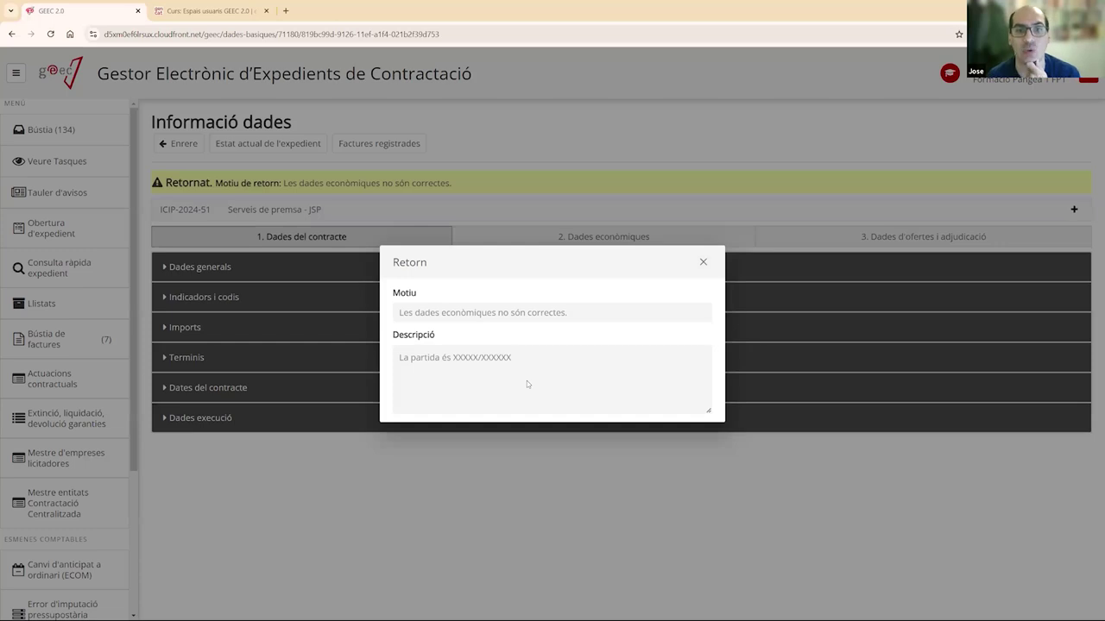
pyautogui.click(703, 261)
pyautogui.click(190, 149)
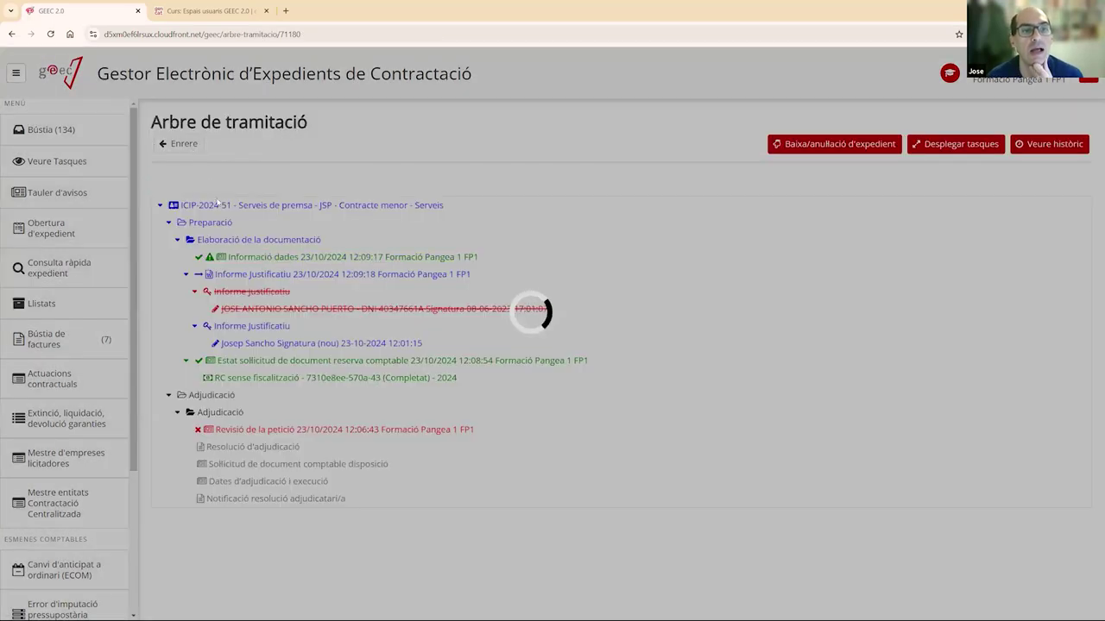
pyautogui.click(69, 126)
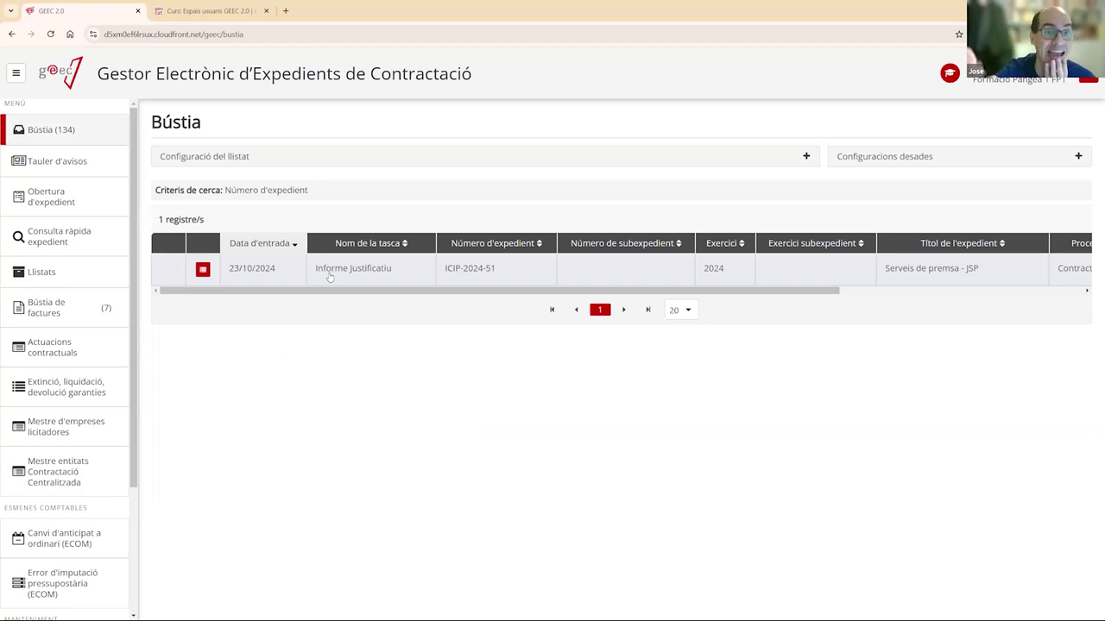
# Close the Informe Justificatiu step, check ICIP-2024-51's processing tree, and open Revisió de la petició.
pyautogui.click(329, 273)
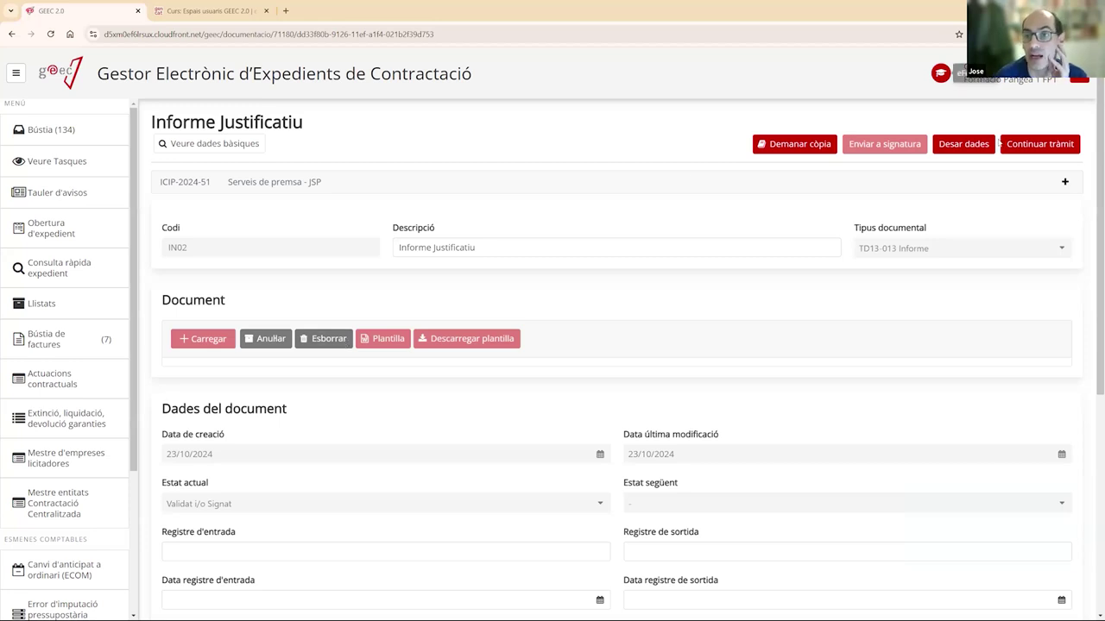
pyautogui.click(1019, 146)
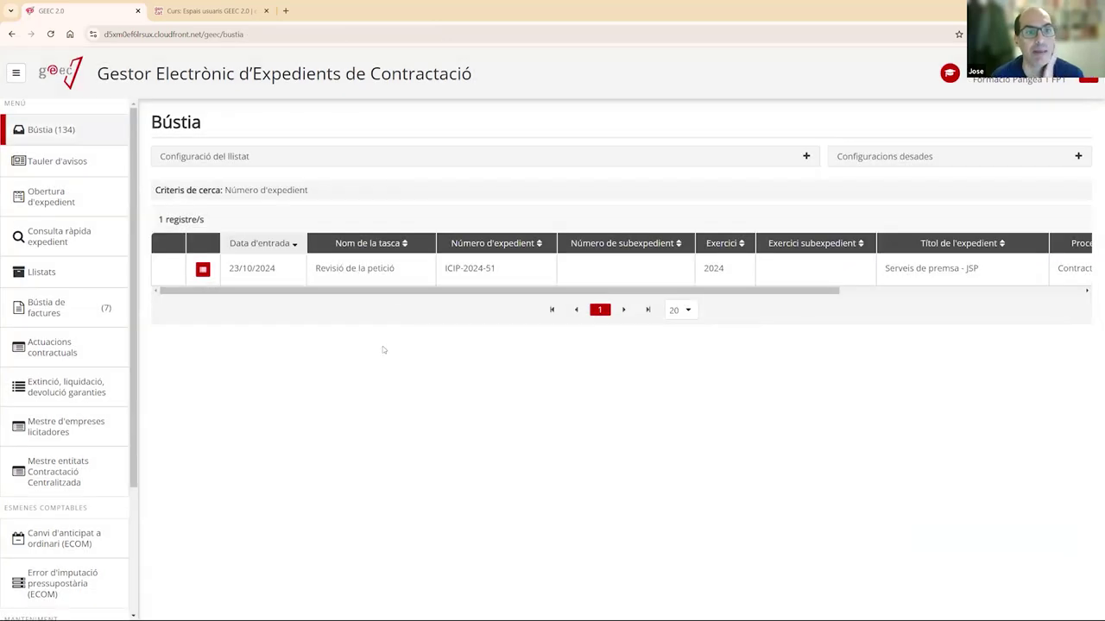
pyautogui.click(202, 270)
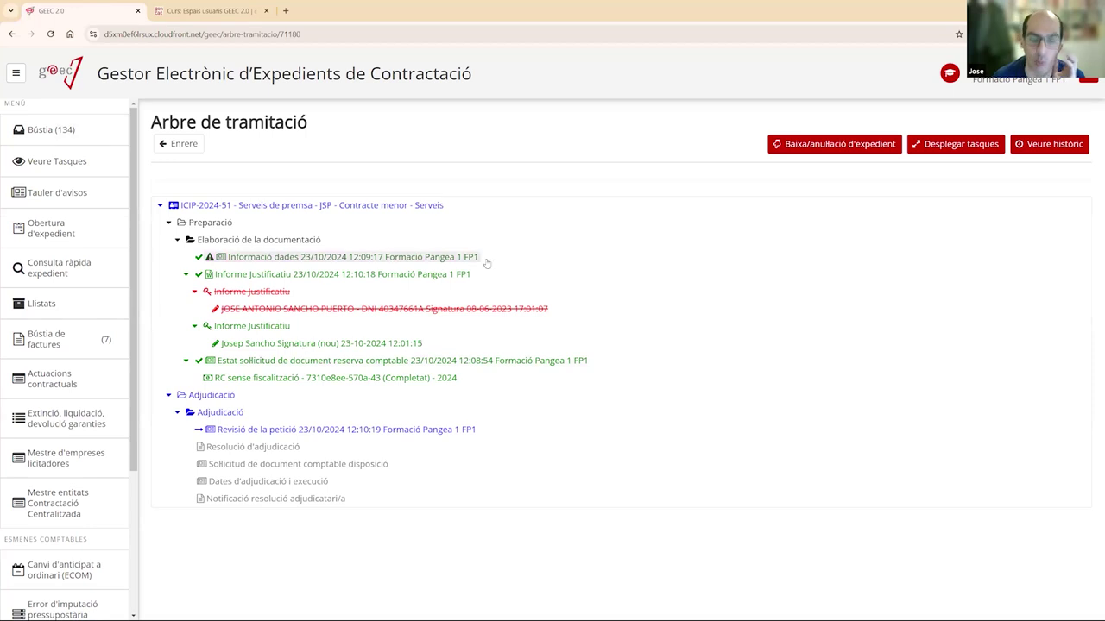
pyautogui.click(52, 130)
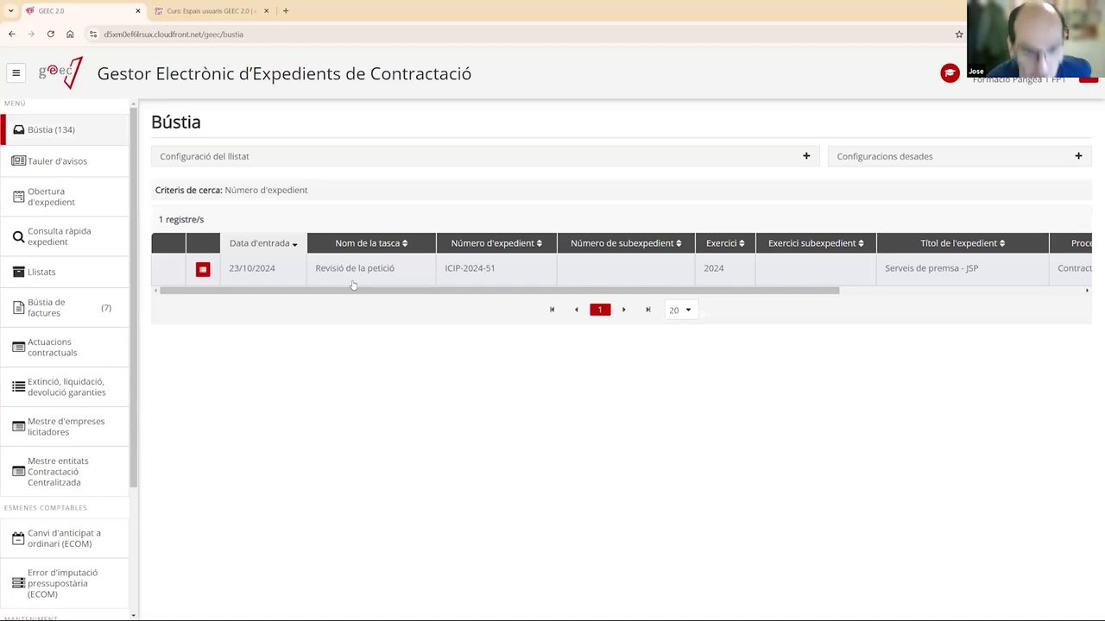
pyautogui.click(352, 283)
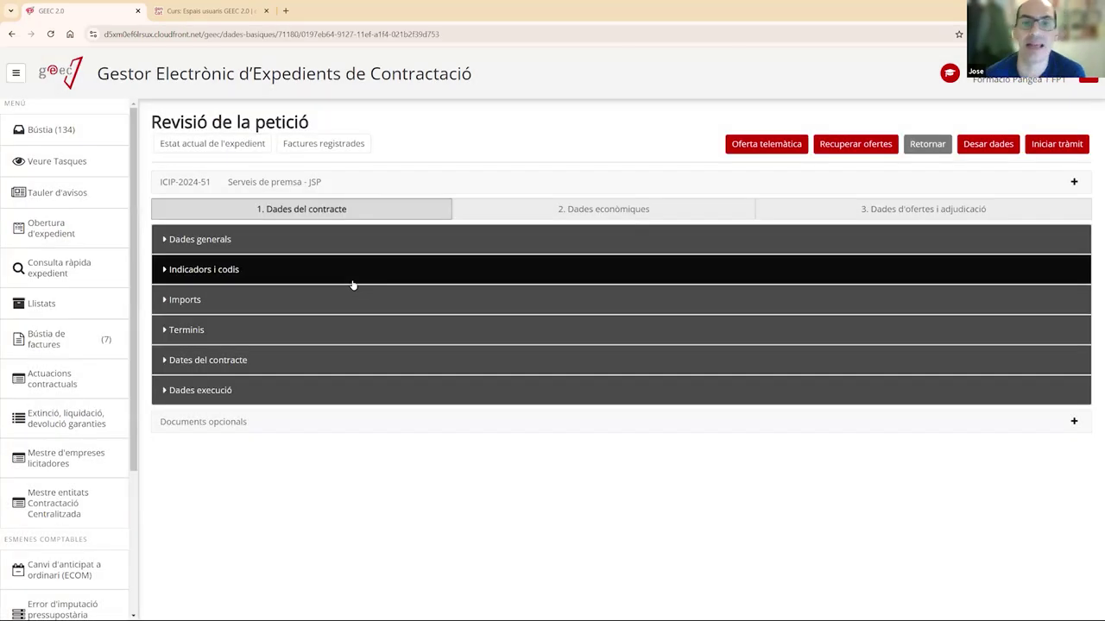
# Check the budget line D/2270001/631/000 in the economic data and save the review data.
pyautogui.click(492, 208)
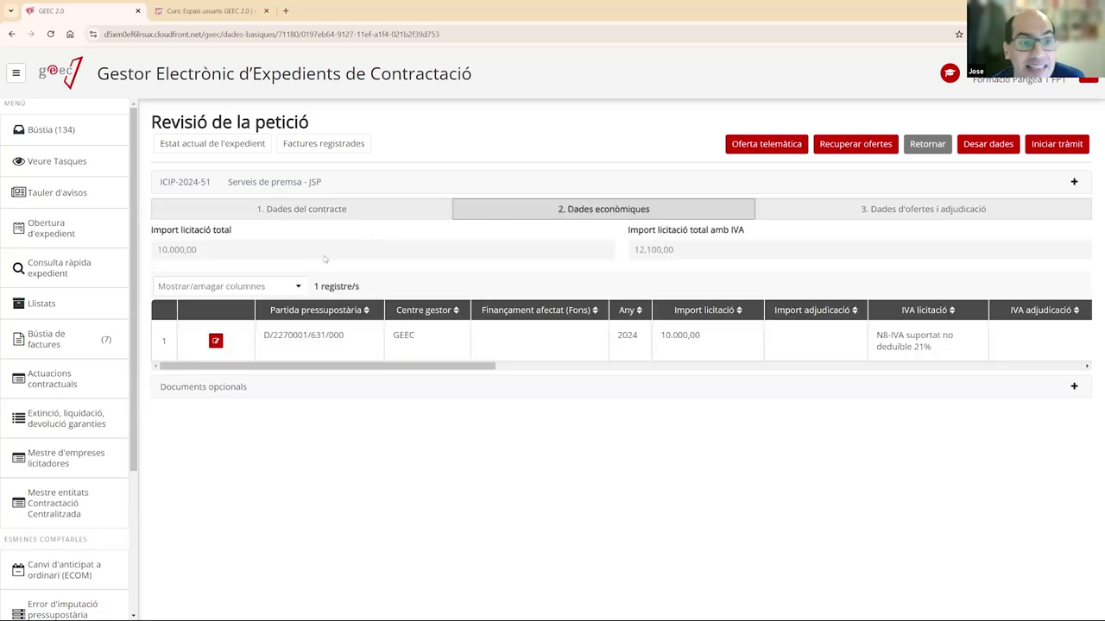
pyautogui.tripleClick(380, 349)
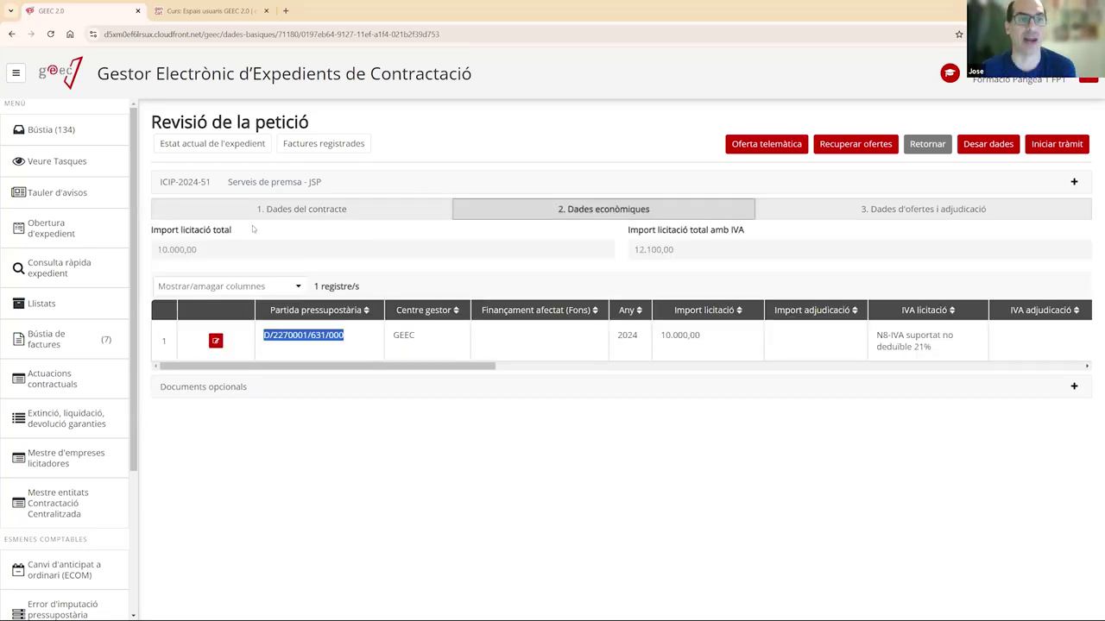
pyautogui.click(302, 216)
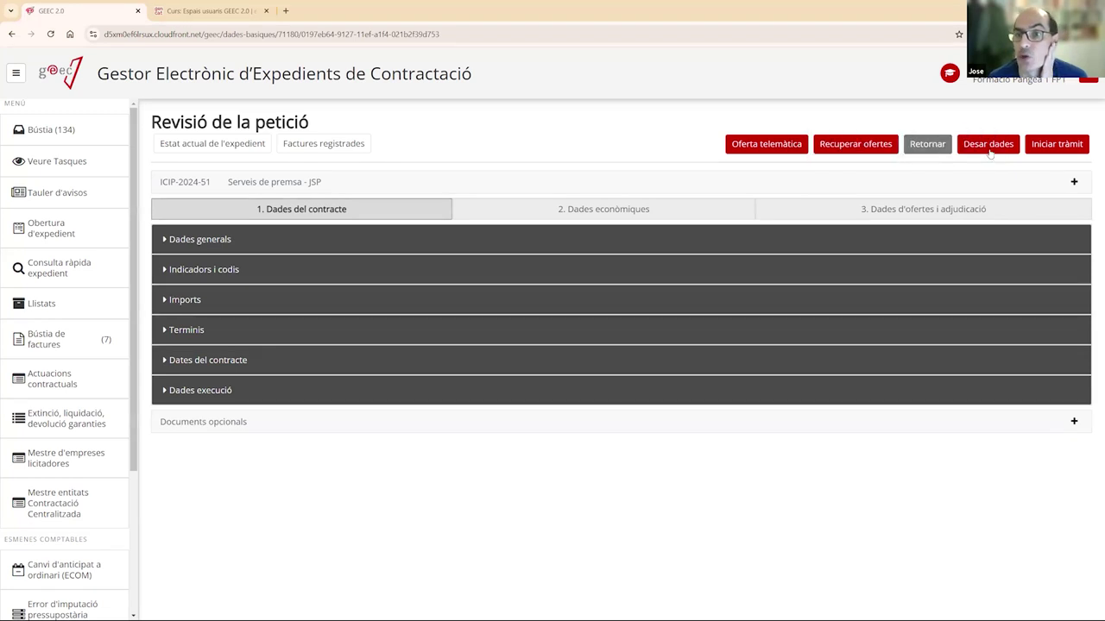
pyautogui.click(990, 150)
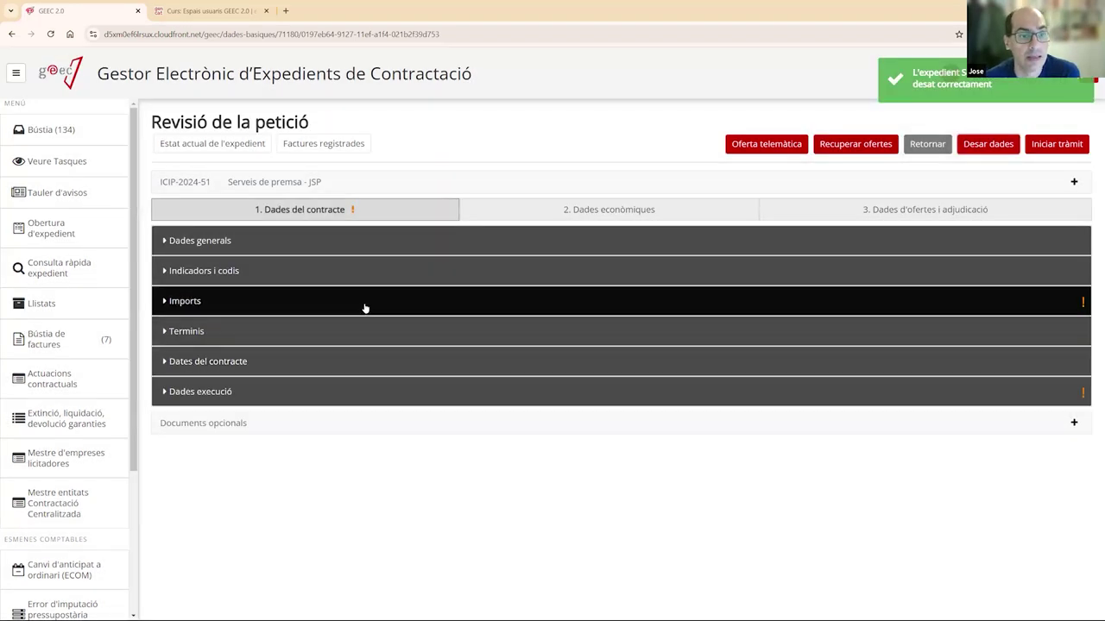
# Set Província Execució to Barcelona under Dades execució and save the data.
pyautogui.click(292, 302)
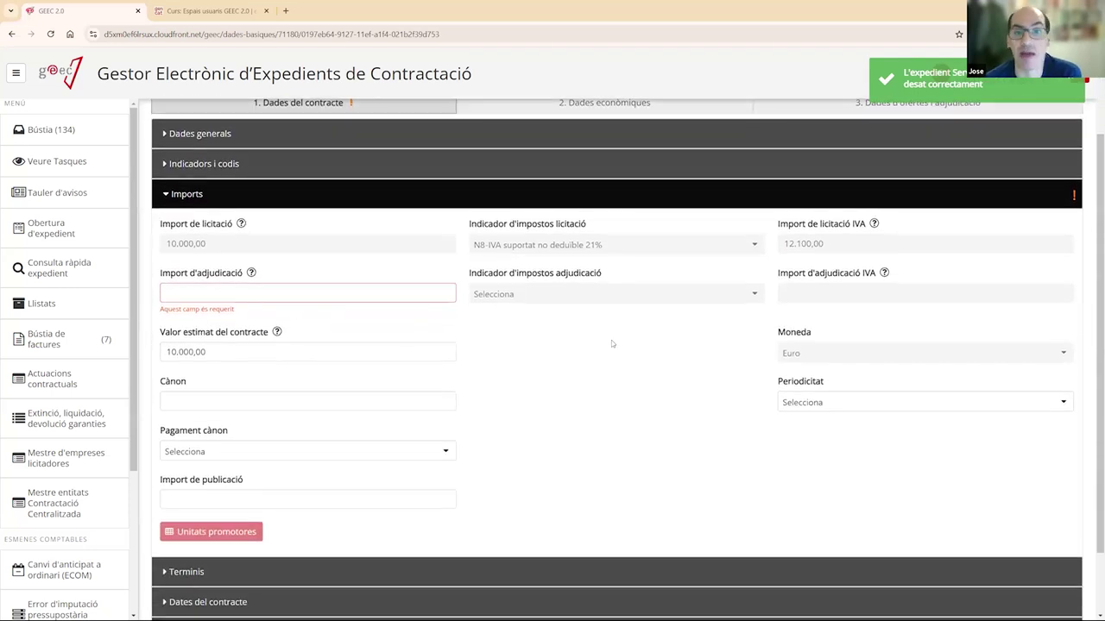
pyautogui.scroll(1, 611, 340)
pyautogui.scroll(-2, 595, 373)
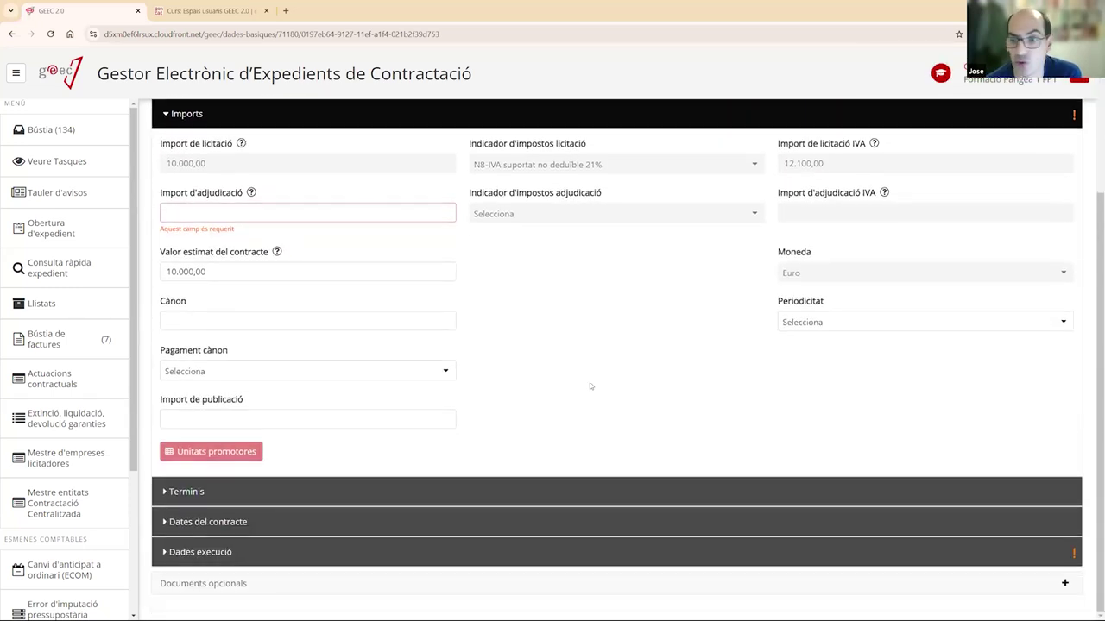
pyautogui.click(294, 551)
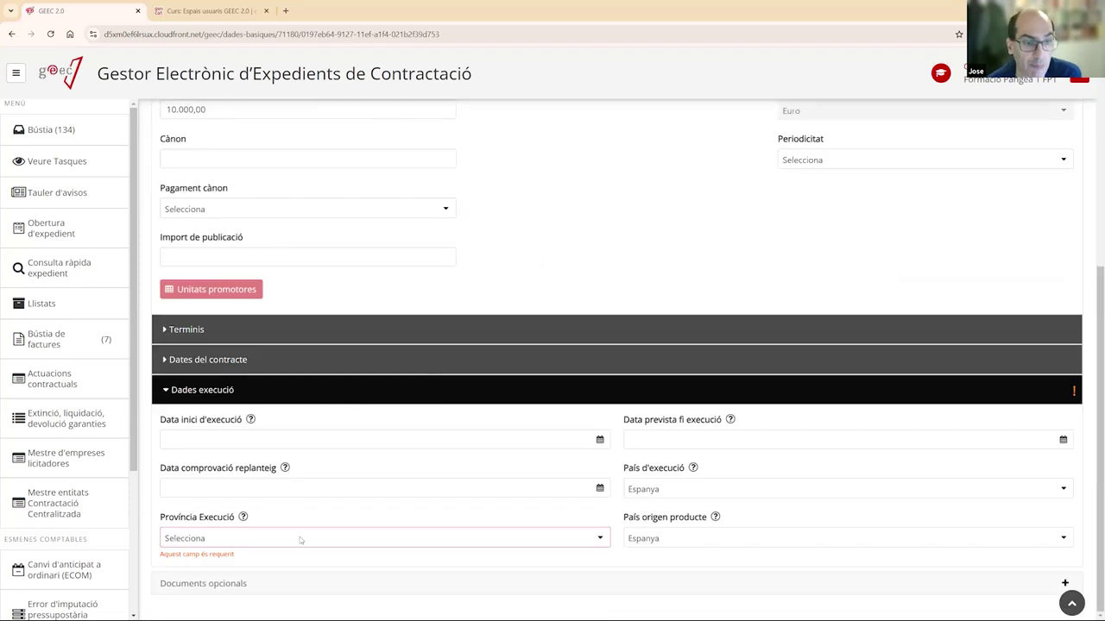
pyautogui.click(348, 537)
pyautogui.click(209, 435)
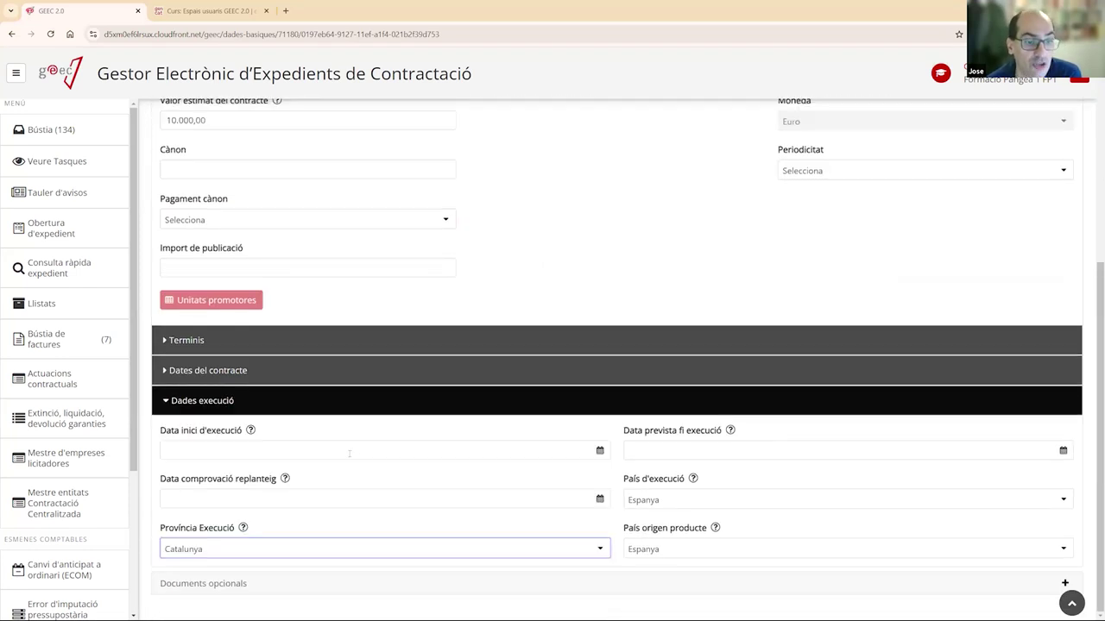
pyautogui.click(213, 549)
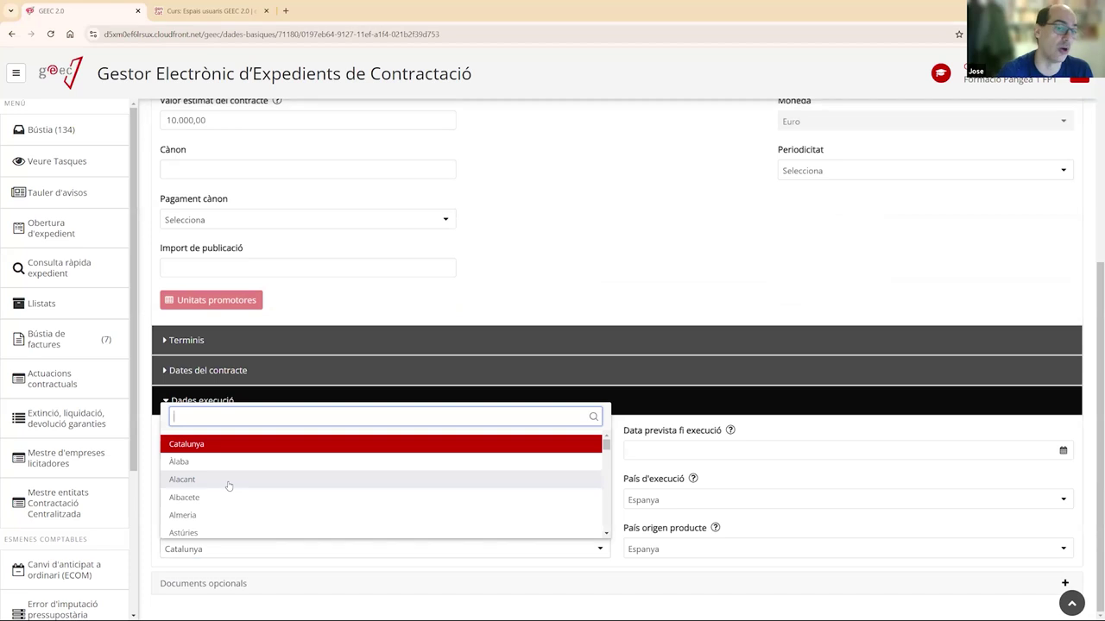
pyautogui.write('barce')
pyautogui.click(198, 599)
pyautogui.scroll(3, 545, 542)
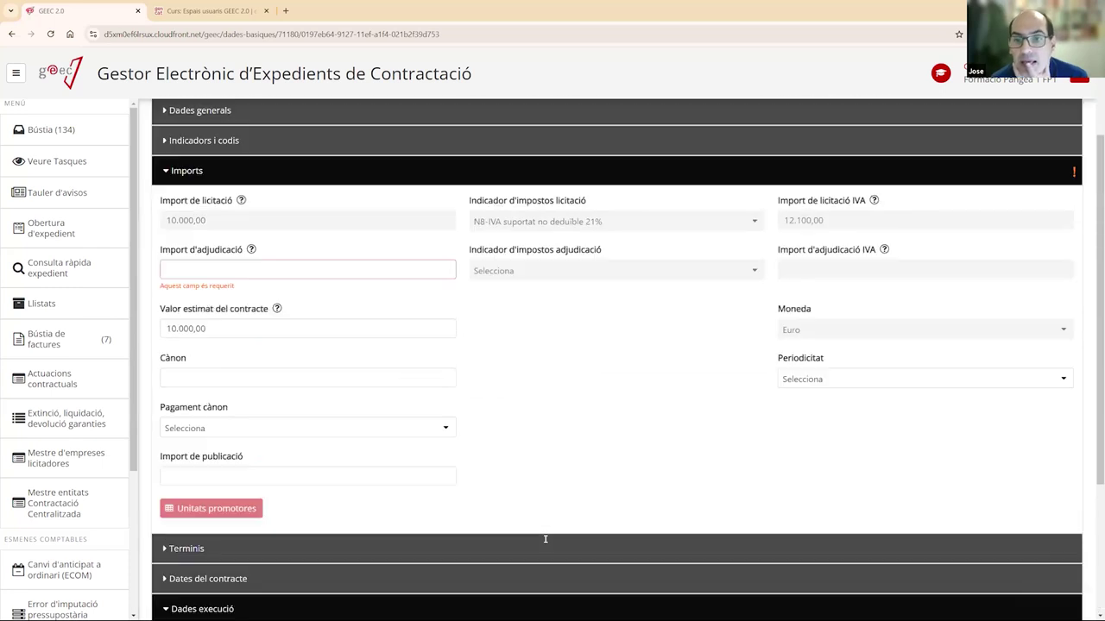
pyautogui.scroll(2, 545, 539)
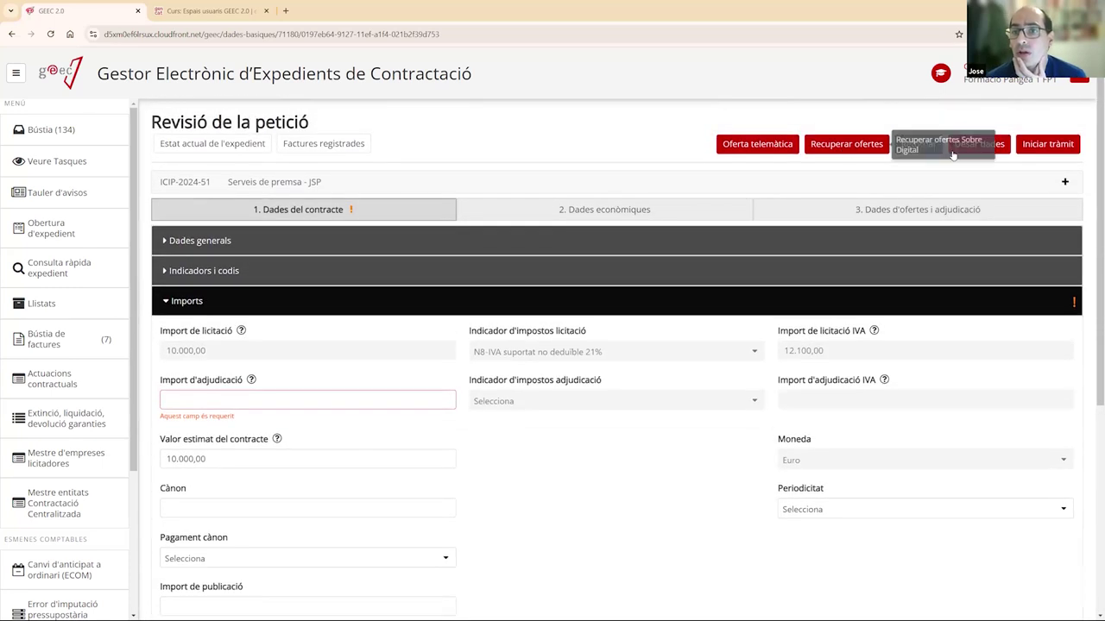
pyautogui.click(953, 147)
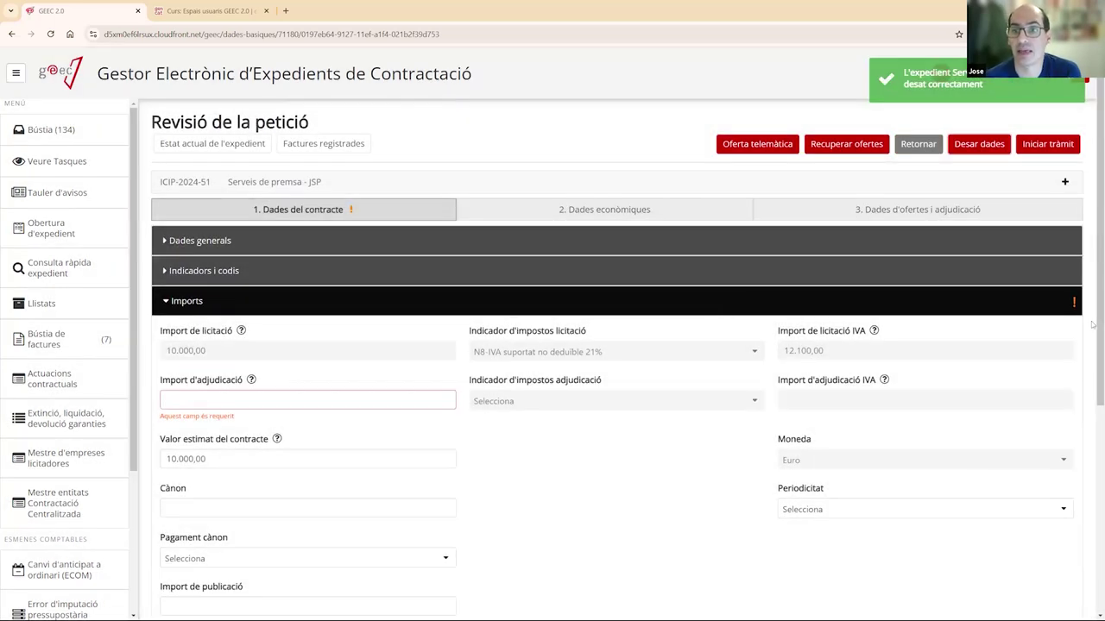
# Review the saved form and bring up the offers and adjudication data.
pyautogui.scroll(-3, 766, 343)
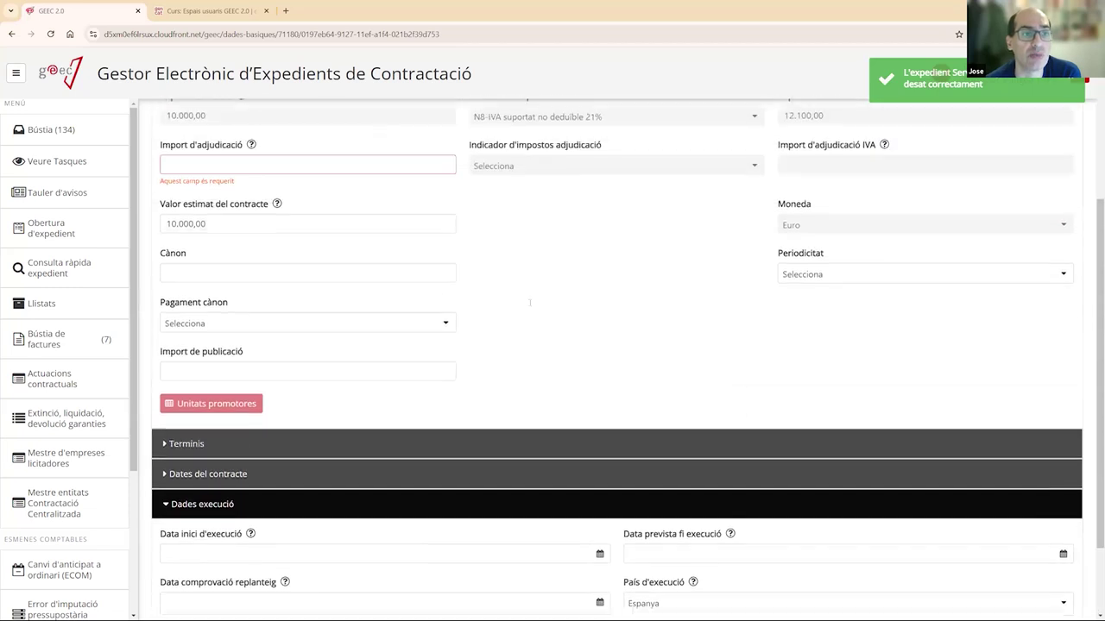
pyautogui.scroll(2, 378, 256)
pyautogui.scroll(-3, 394, 274)
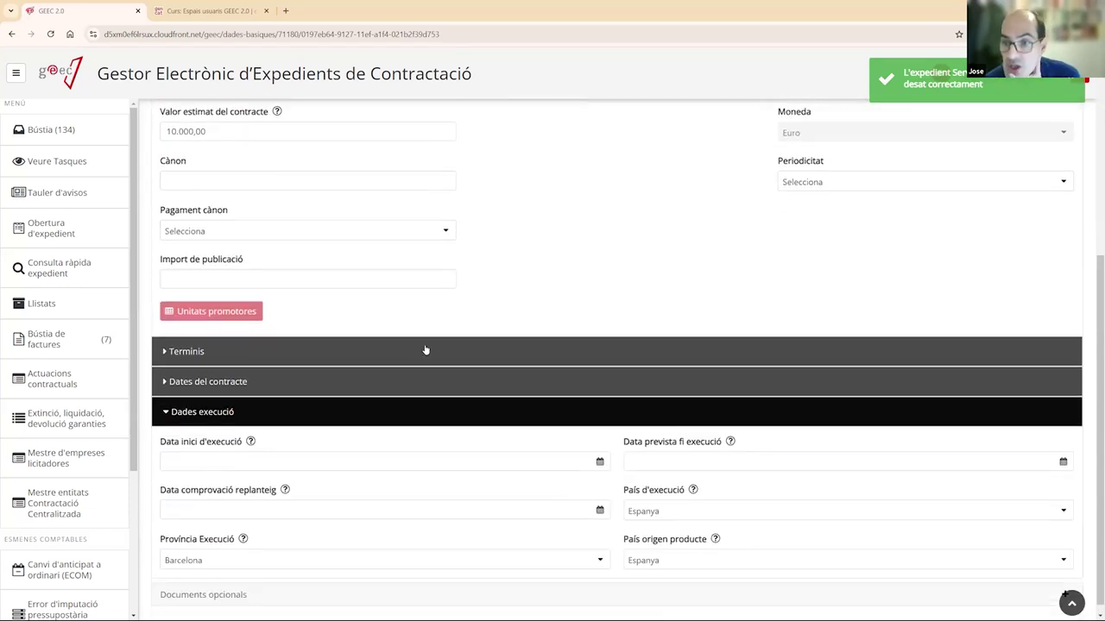
pyautogui.scroll(4, 426, 352)
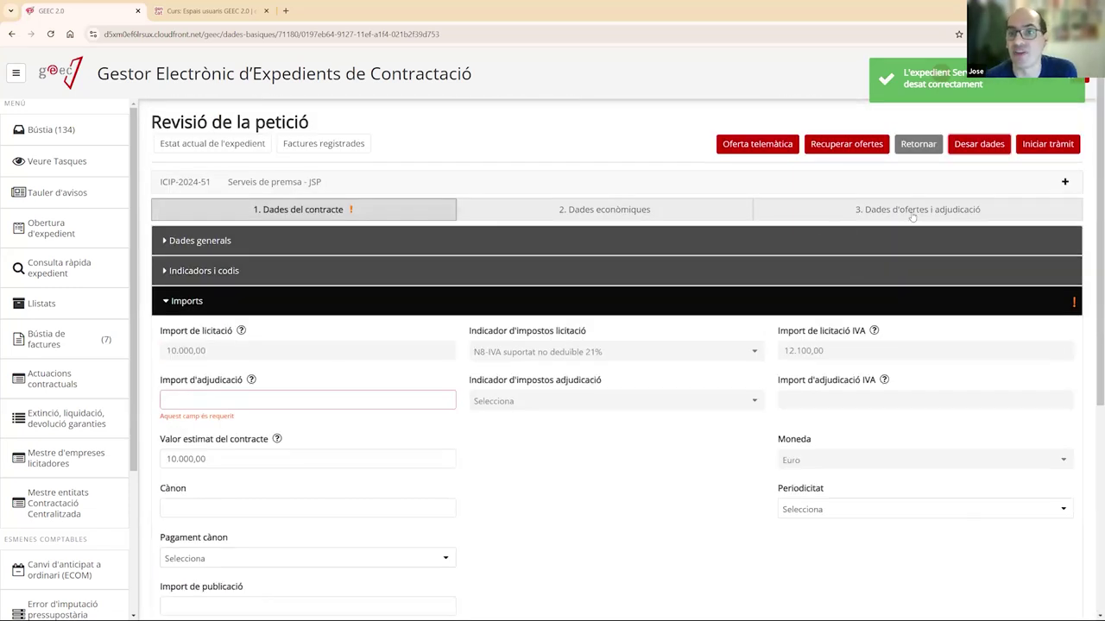
pyautogui.click(912, 216)
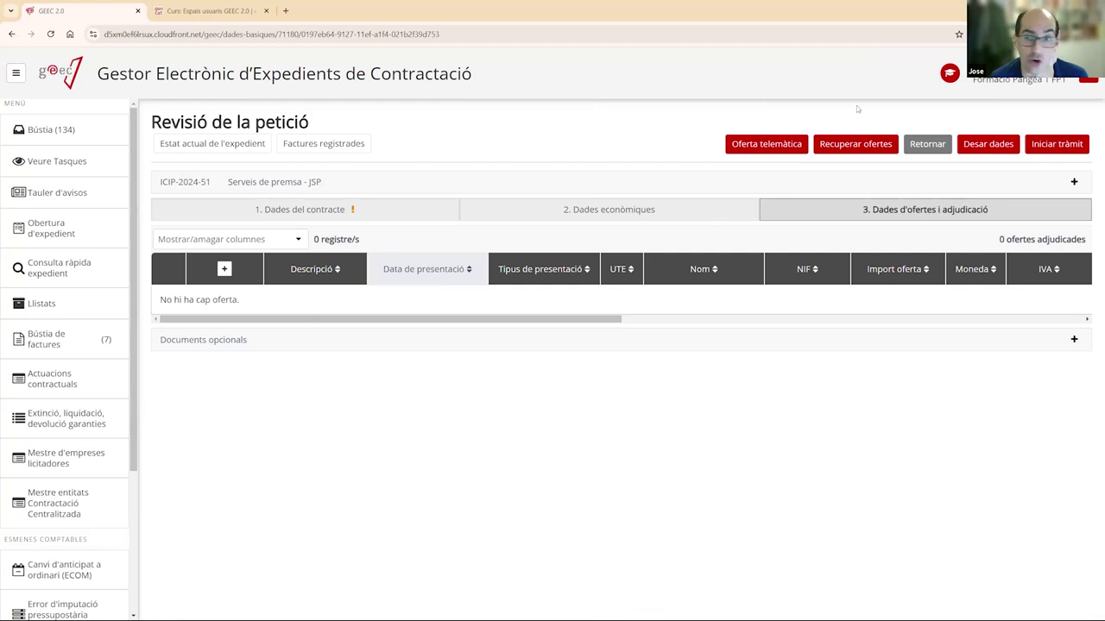
# Open a blank Afegir oferta form from the offers table.
pyautogui.click(226, 270)
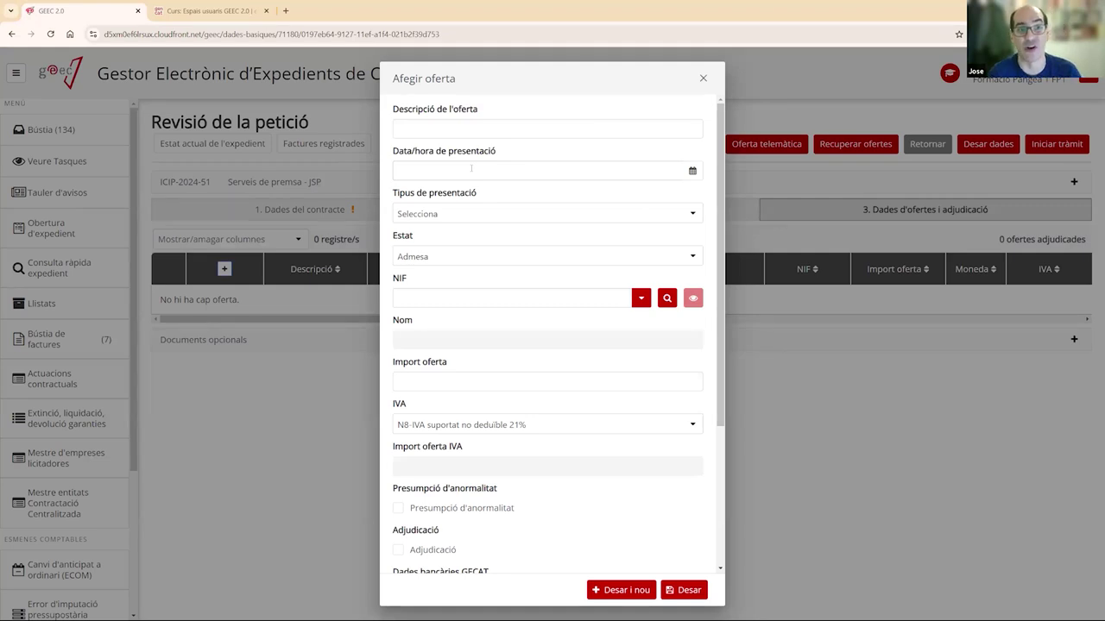
# Describe the offer as 'Oferta 1', presented 23/10/2024 as Oferta telemàtica.
pyautogui.click(484, 129)
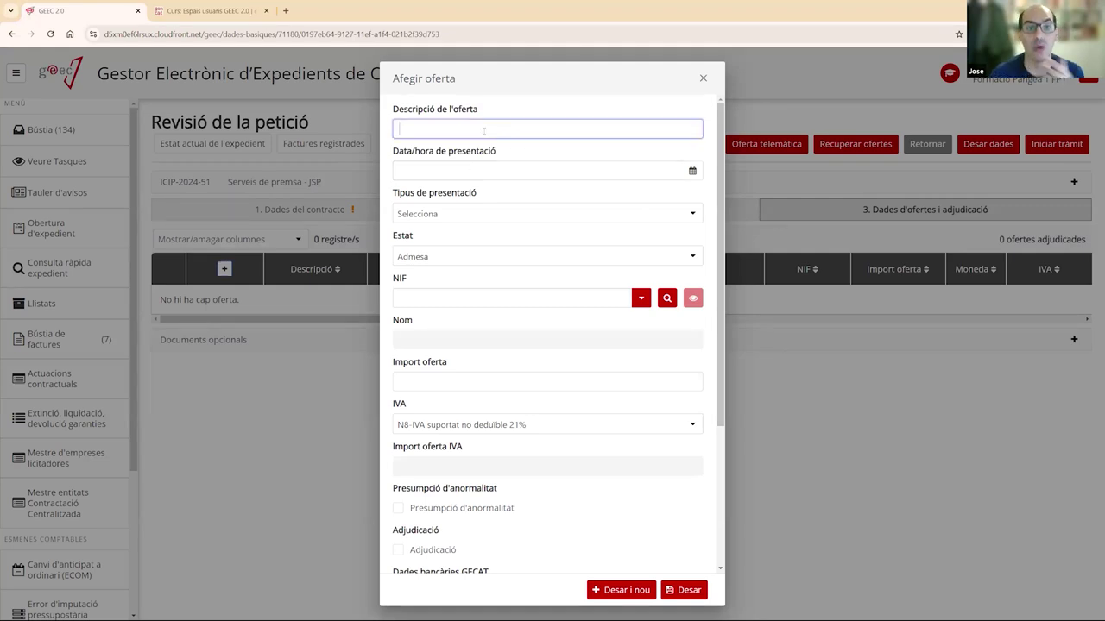
pyautogui.write('Oferta 1')
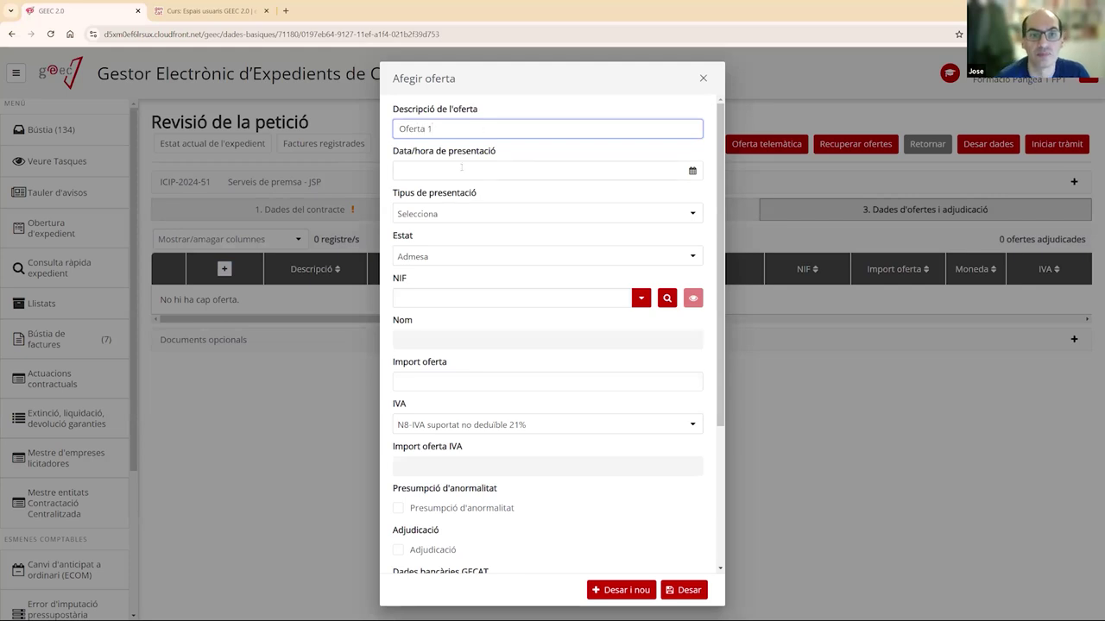
pyautogui.click(484, 170)
pyautogui.click(472, 344)
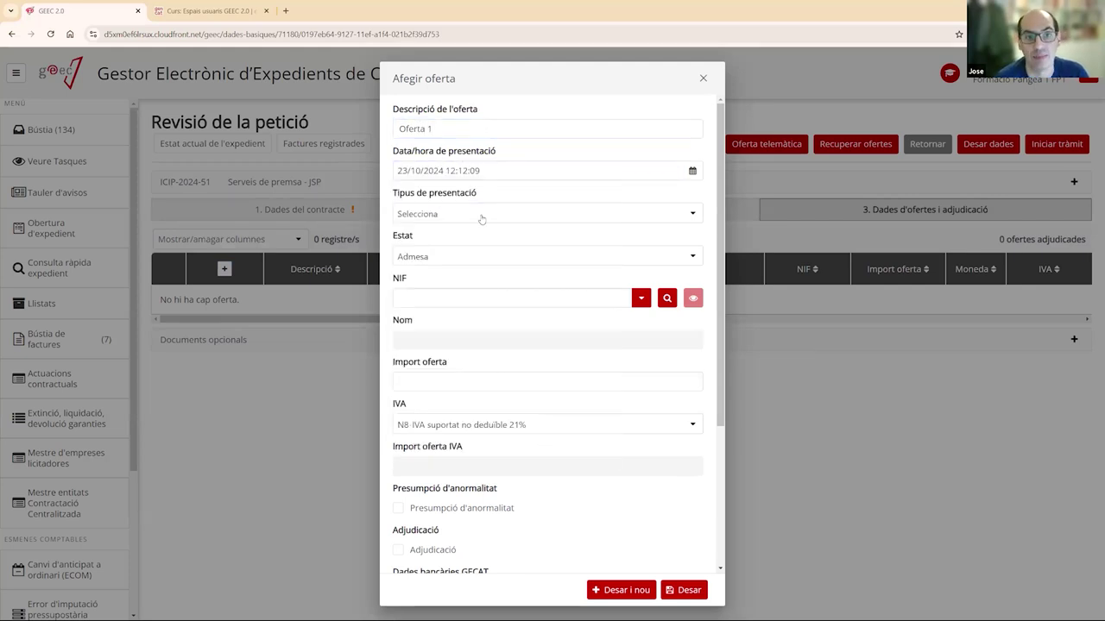
pyautogui.click(480, 215)
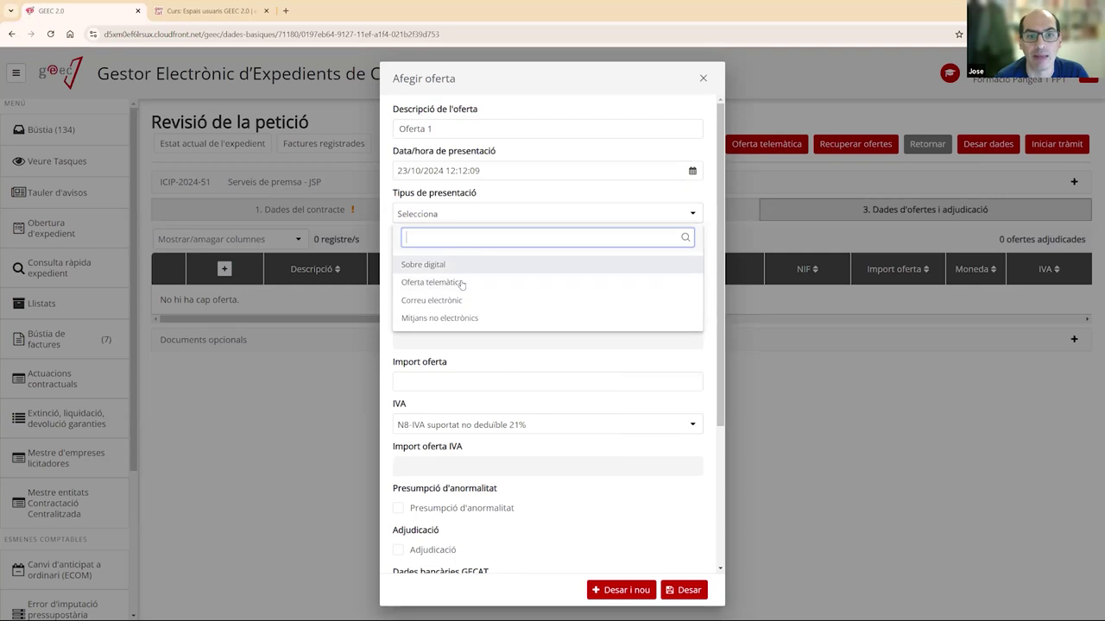
pyautogui.click(459, 282)
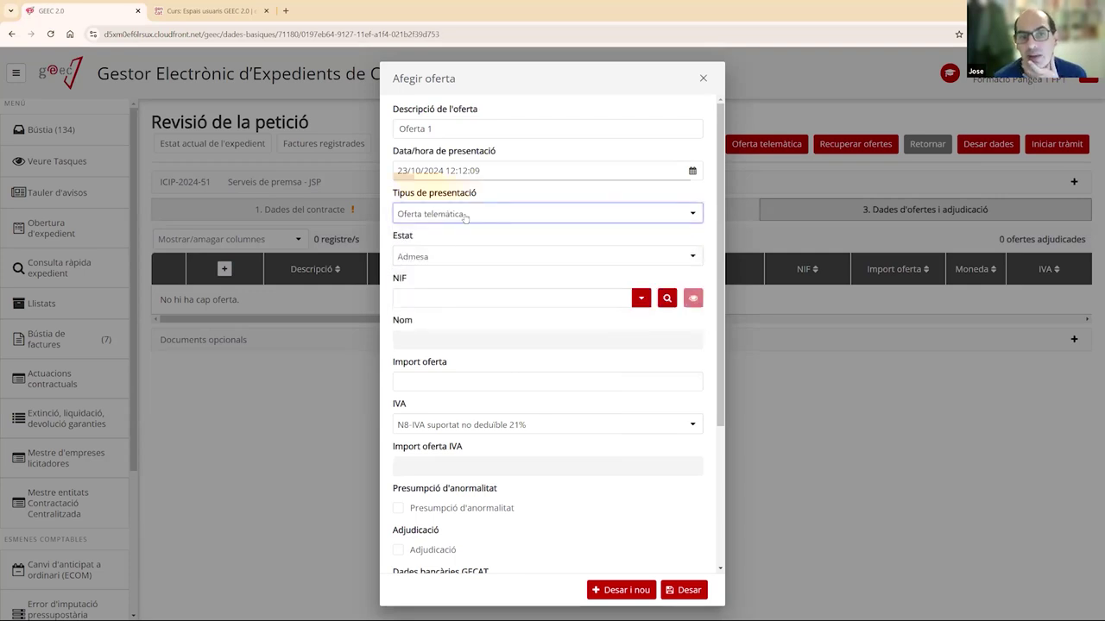
pyautogui.click(460, 217)
pyautogui.click(464, 278)
# Set bidder PricewaterhouseCoopers, amount 9000, mark it adjudicated, and save with Desar i nou.
pyautogui.click(443, 300)
pyautogui.write('pra')
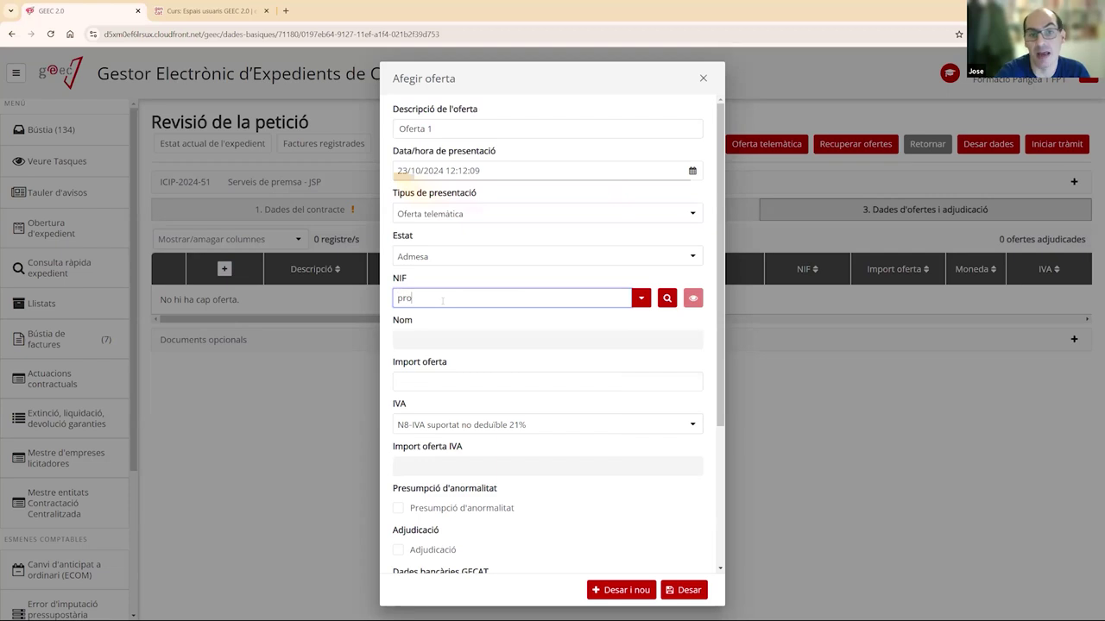
pyautogui.press('BackSpace')
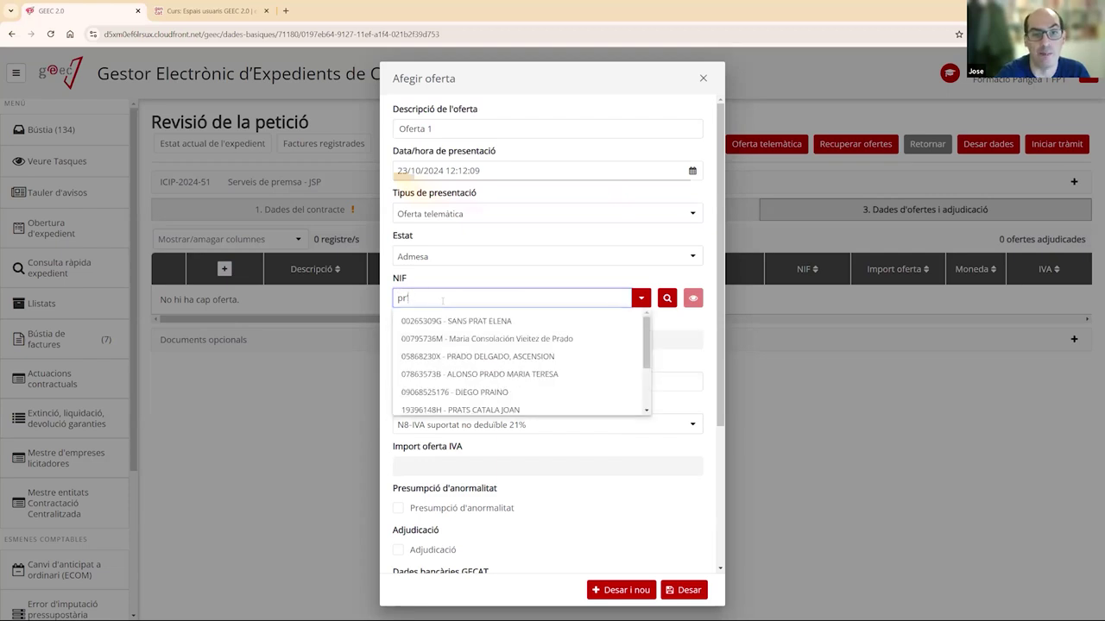
pyautogui.write('icewater')
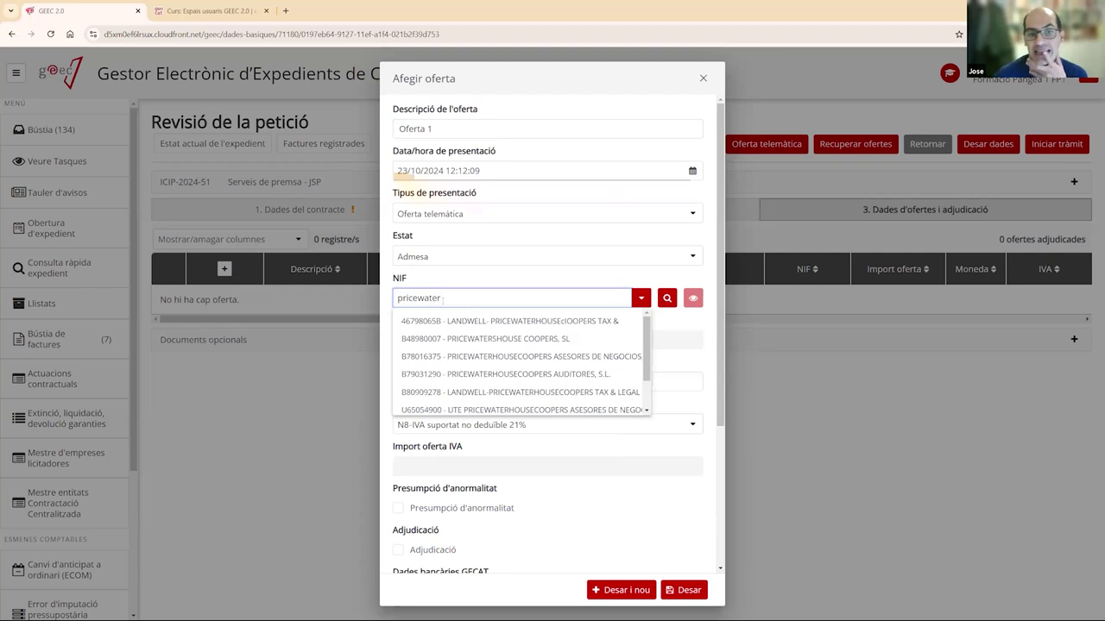
pyautogui.click(506, 339)
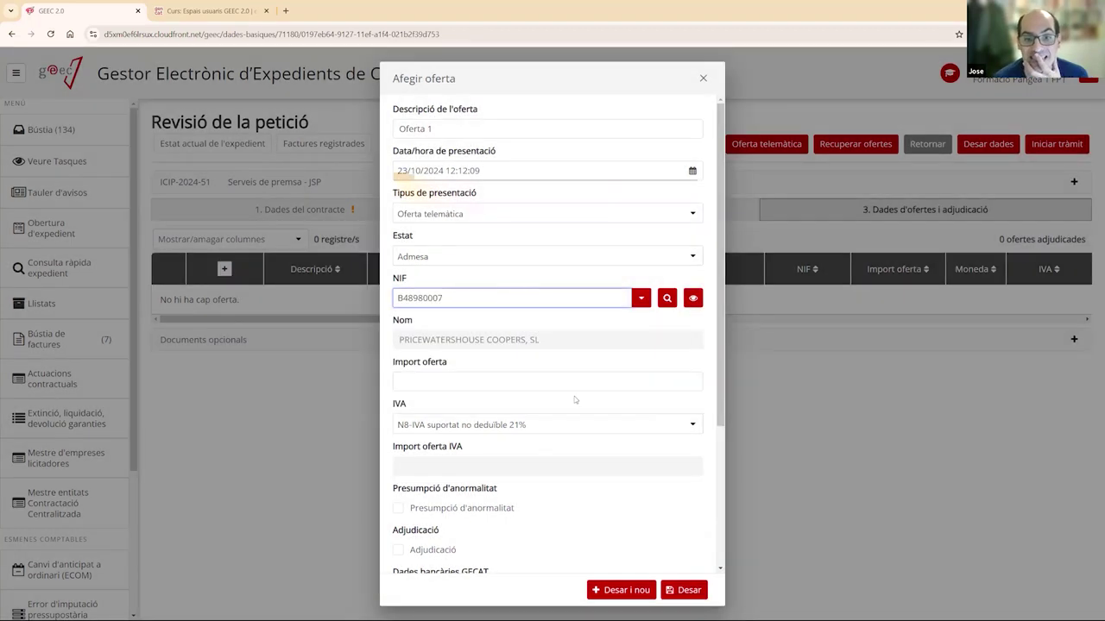
pyautogui.click(449, 385)
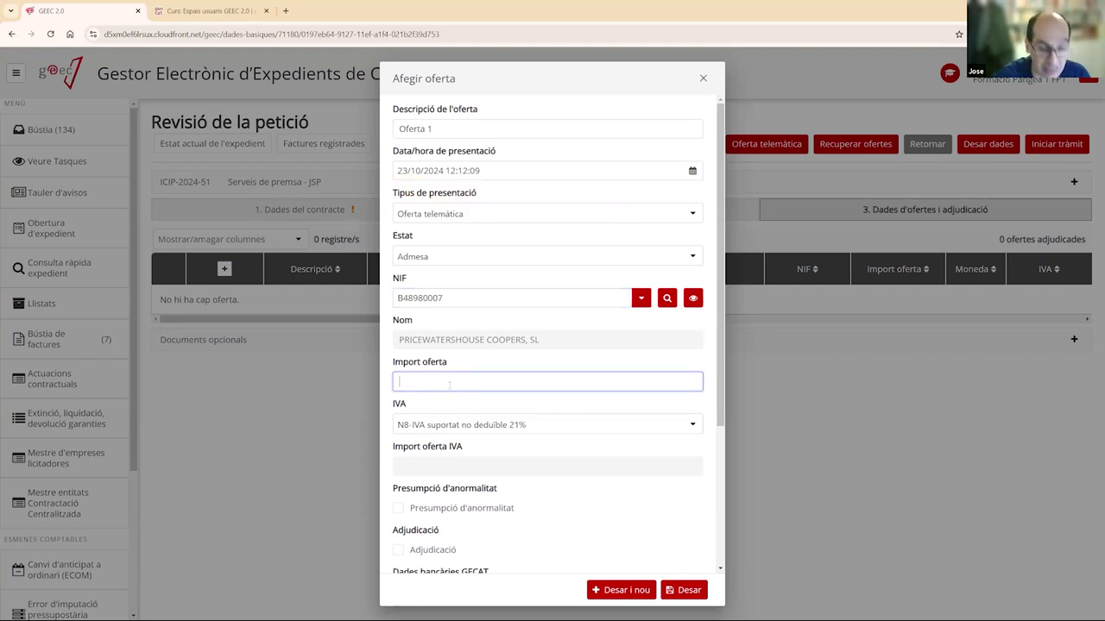
pyautogui.write('9000')
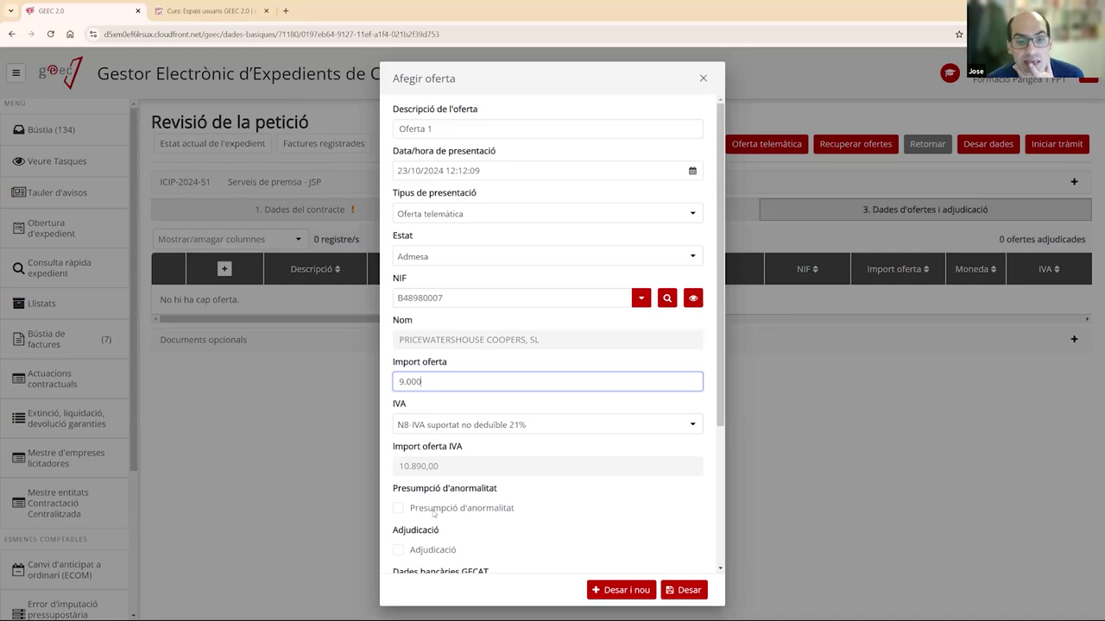
pyautogui.click(397, 550)
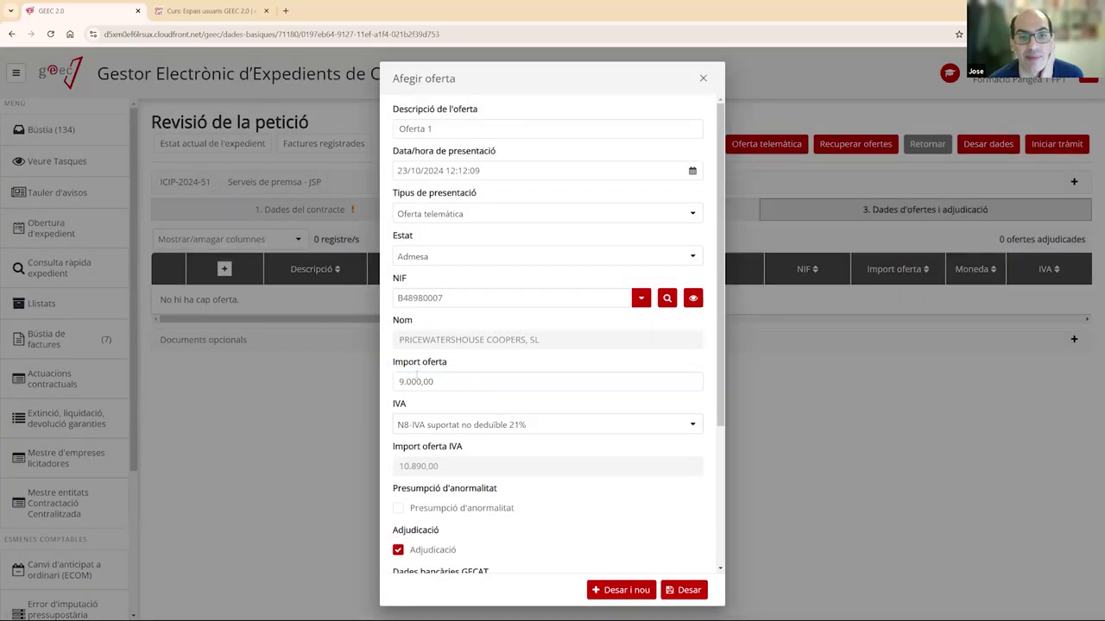
pyautogui.click(399, 381)
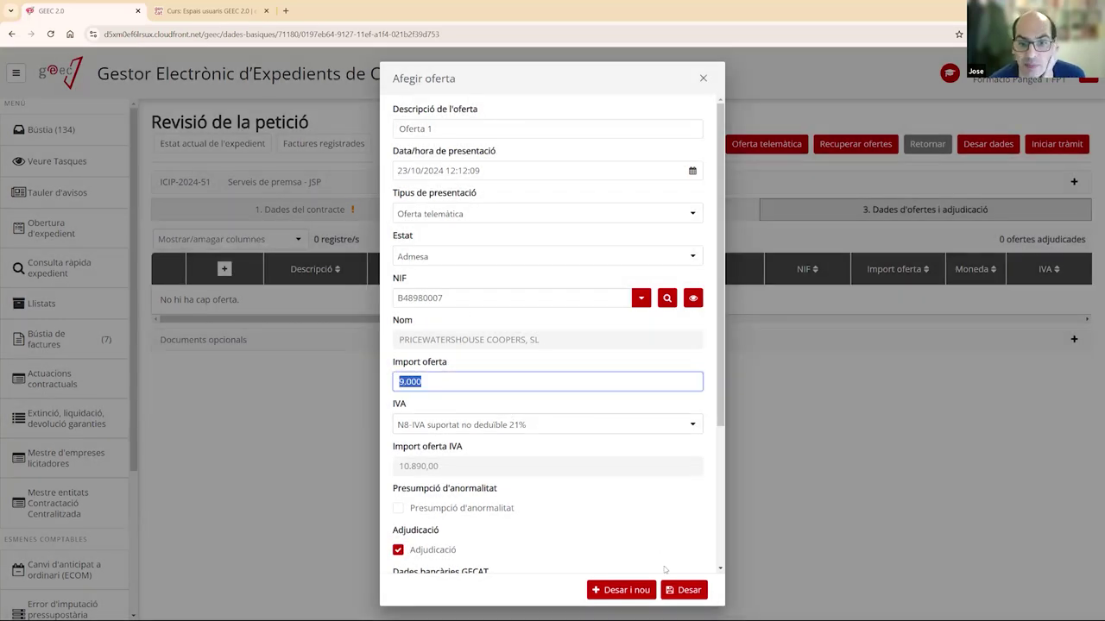
pyautogui.click(627, 591)
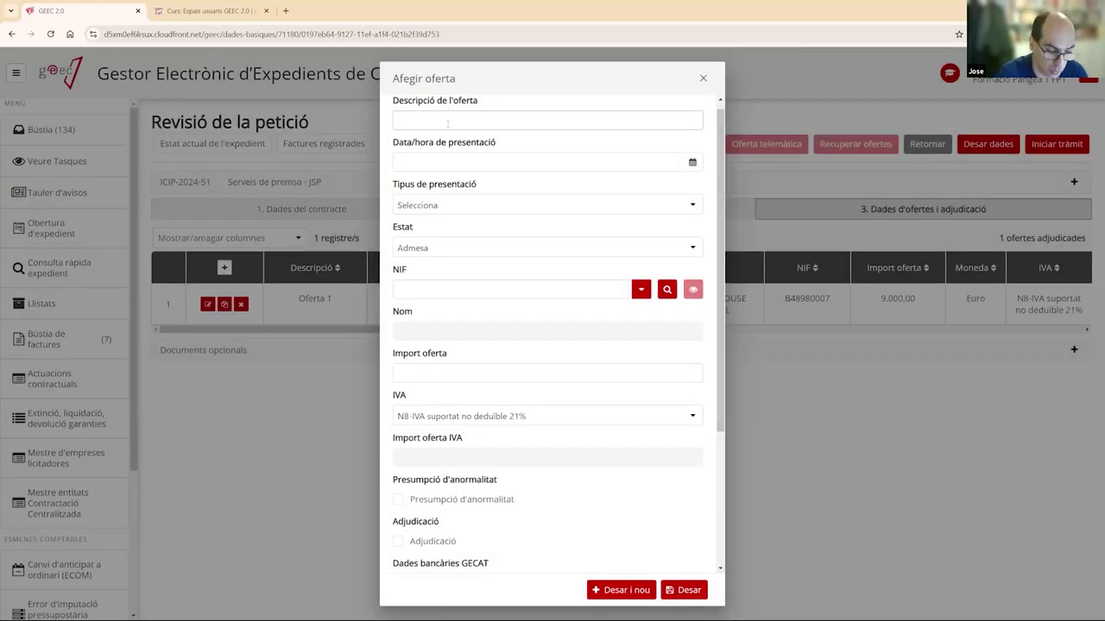
# Describe the second offer as 'Oferta 2', presented 23/10/2024 as Oferta telemàtica.
pyautogui.click(448, 124)
pyautogui.write('Ofre')
pyautogui.write('ta 2')
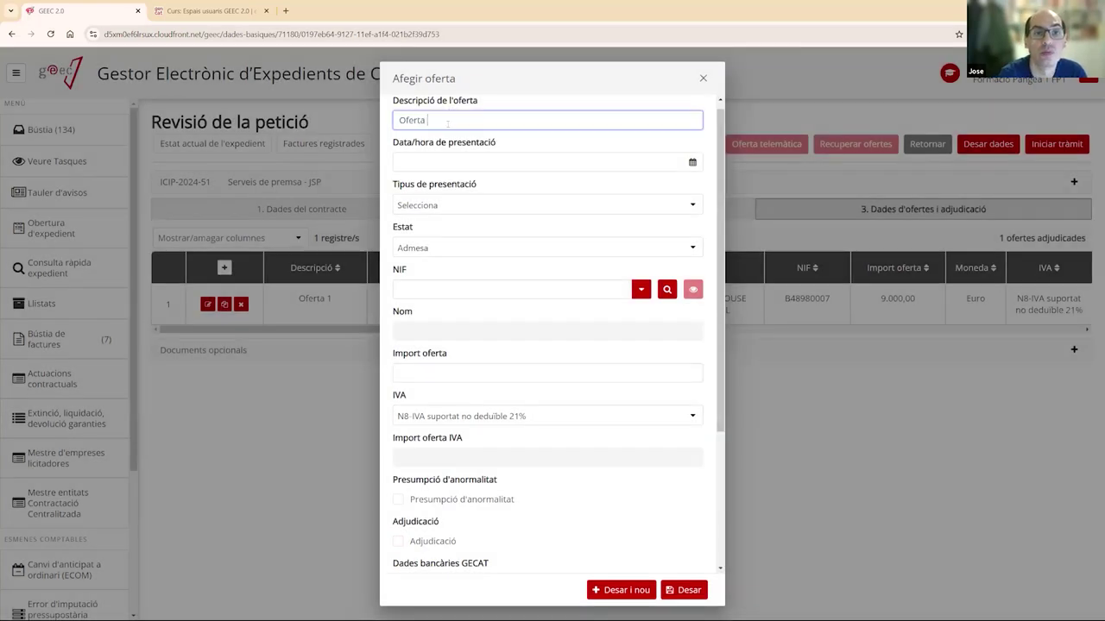
pyautogui.click(446, 164)
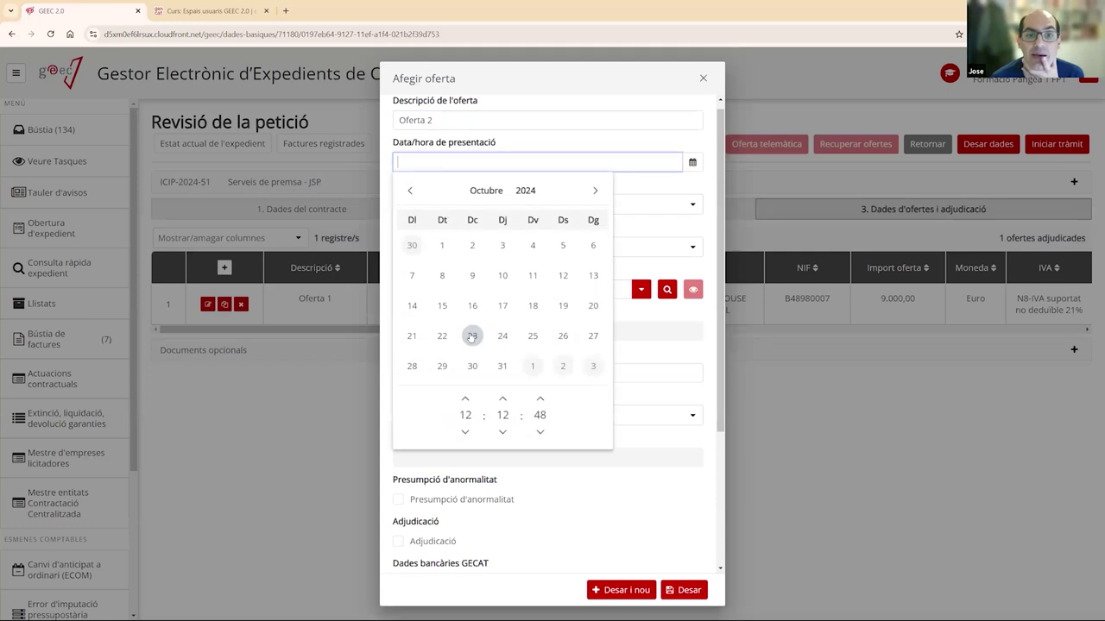
pyautogui.click(472, 336)
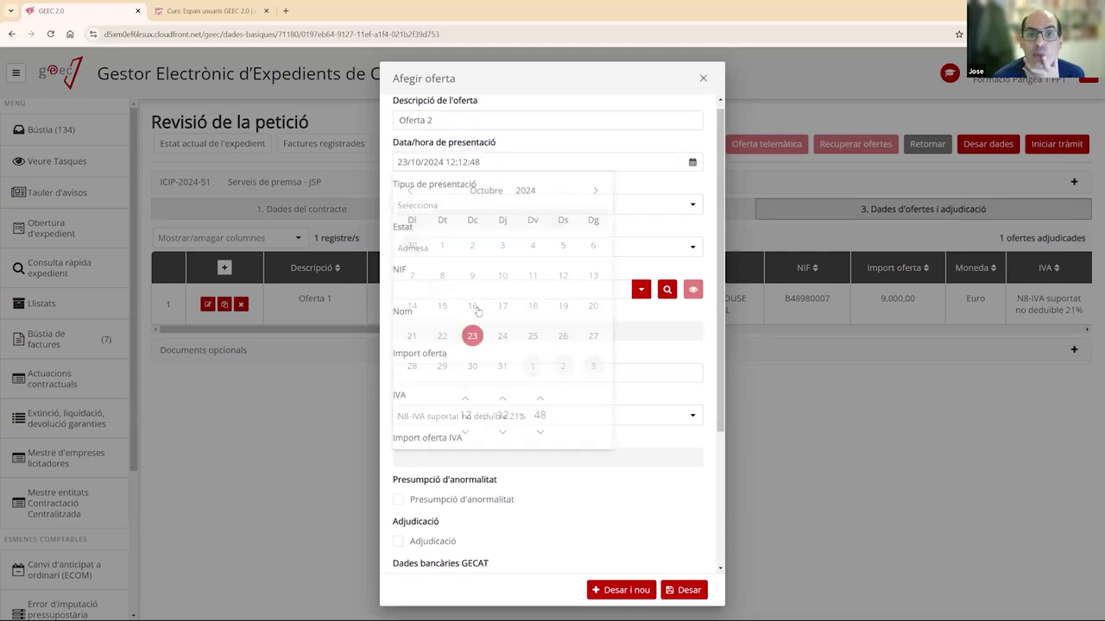
pyautogui.click(483, 205)
pyautogui.click(469, 252)
# Choose GANVAM as bidder, enter amount 10.000, and save the offer.
pyautogui.click(426, 289)
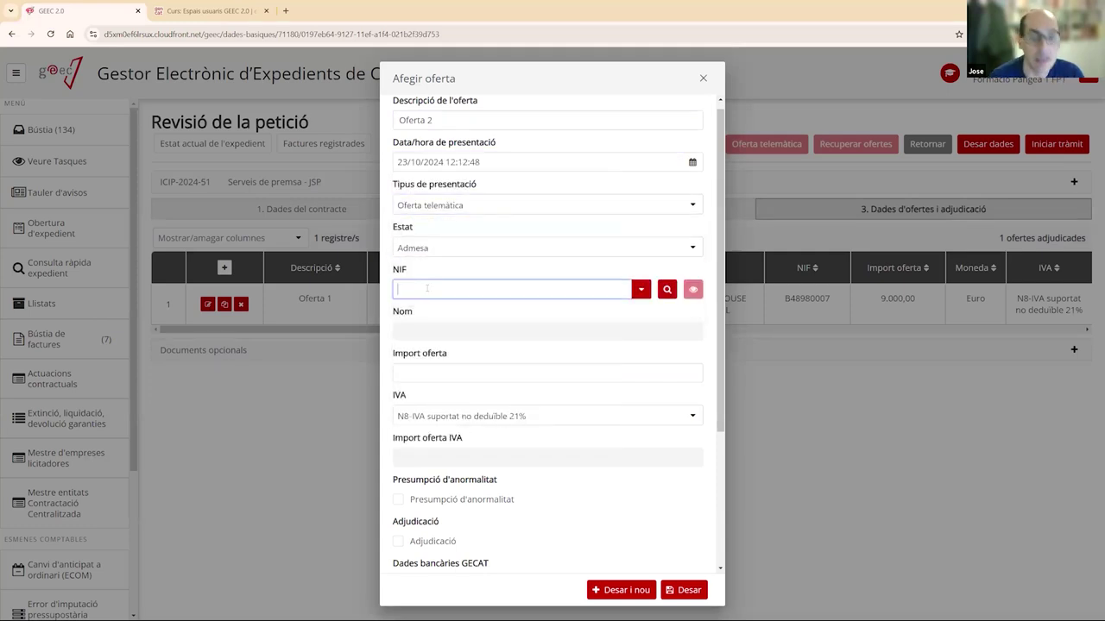
pyautogui.write('gnv')
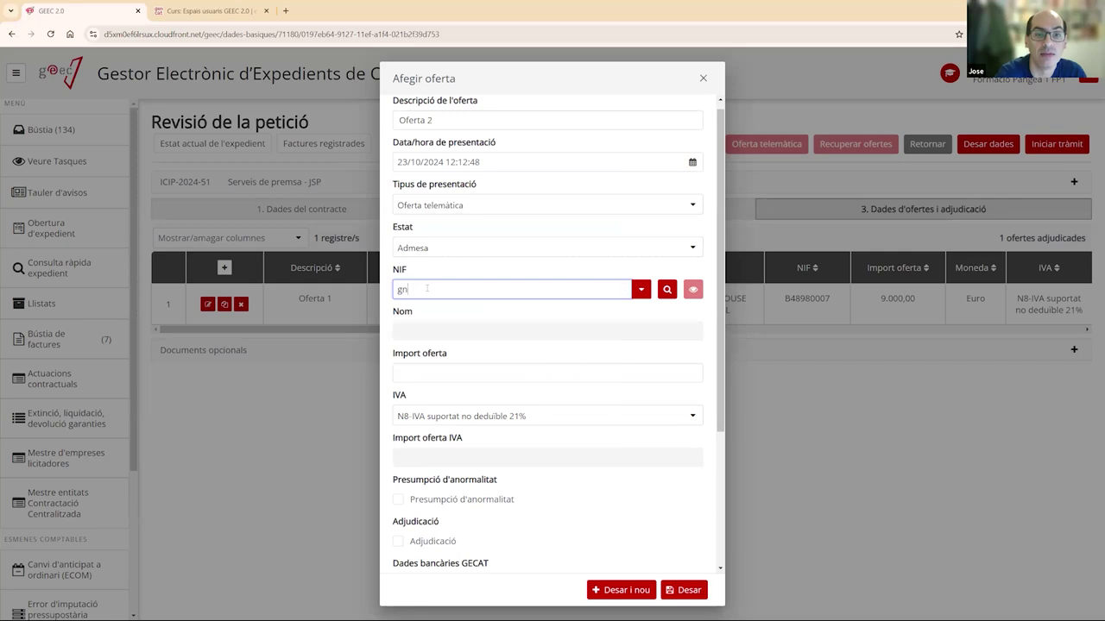
pyautogui.press('BackSpace')
pyautogui.press('BackSpace')
pyautogui.write('anvam')
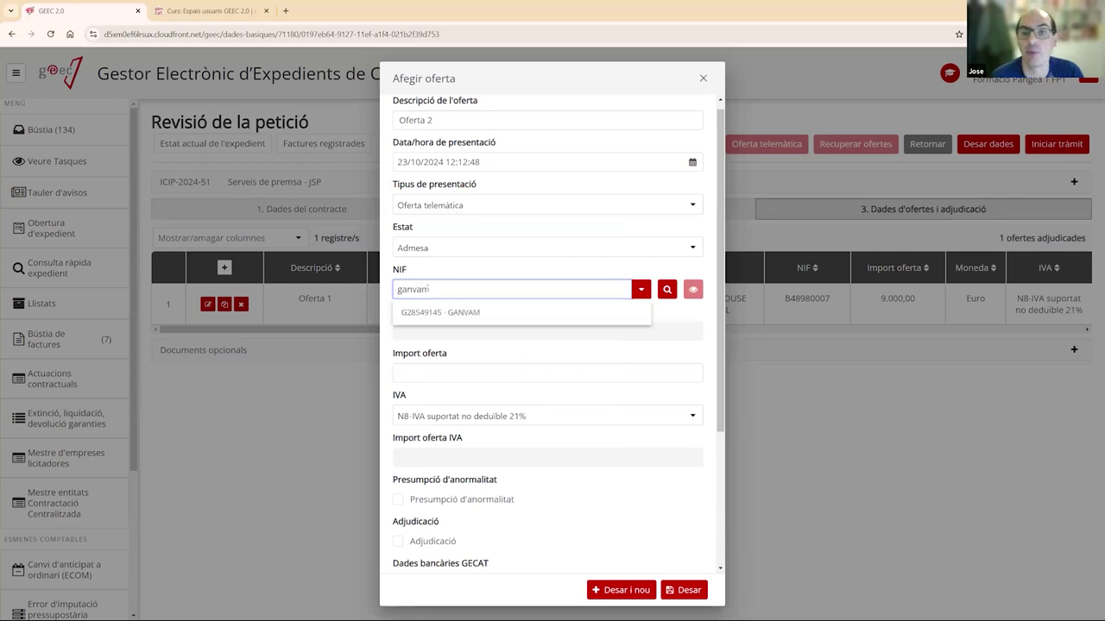
pyautogui.click(521, 316)
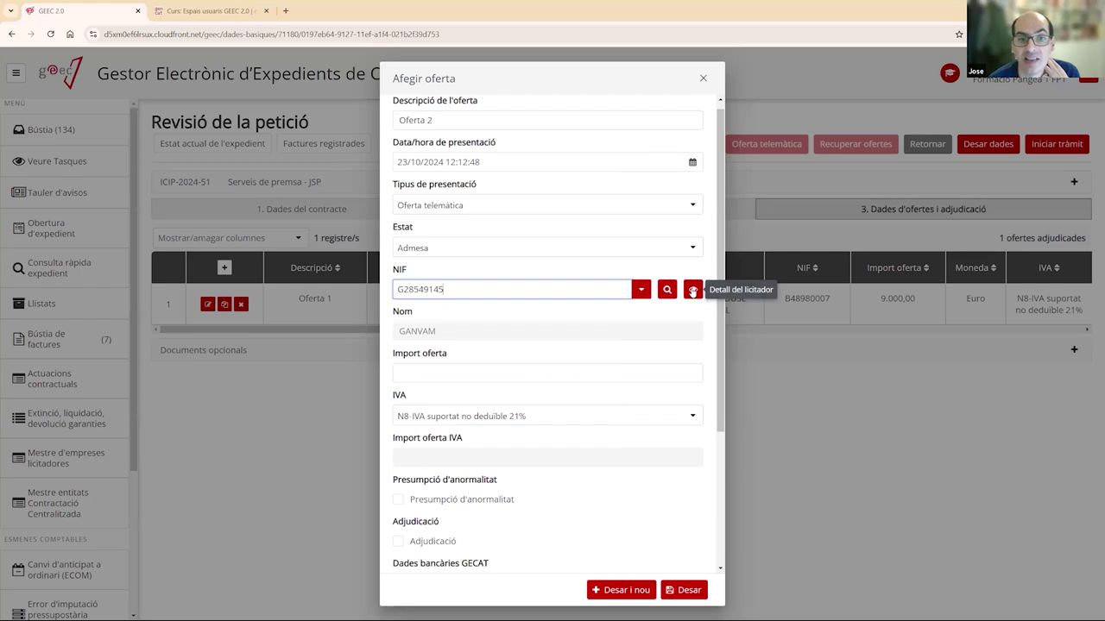
pyautogui.click(667, 292)
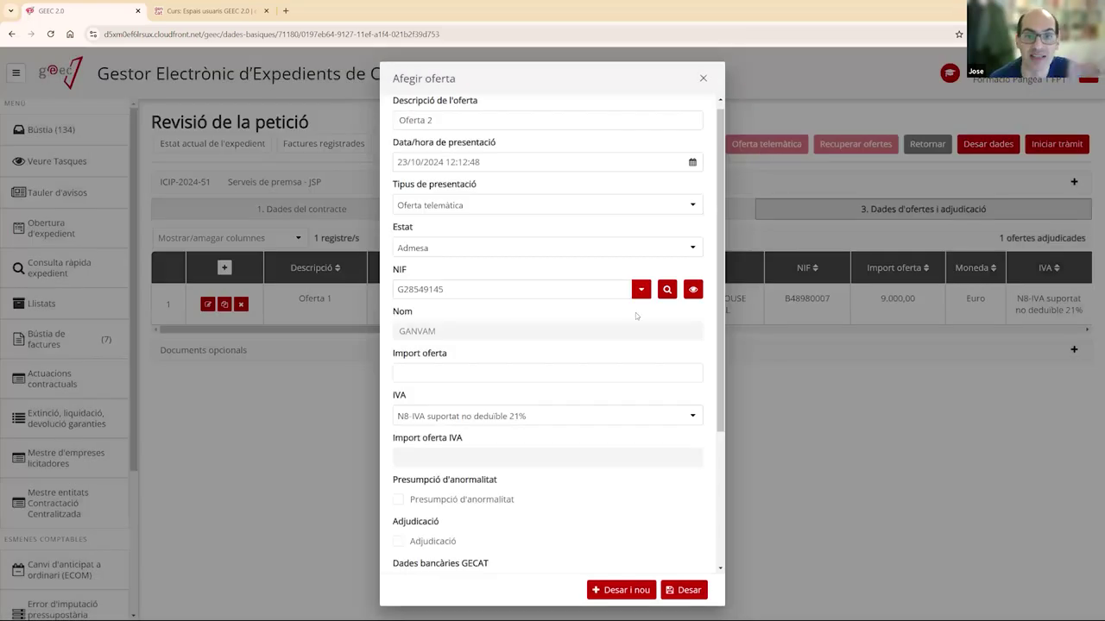
pyautogui.click(442, 371)
pyautogui.write('10.000')
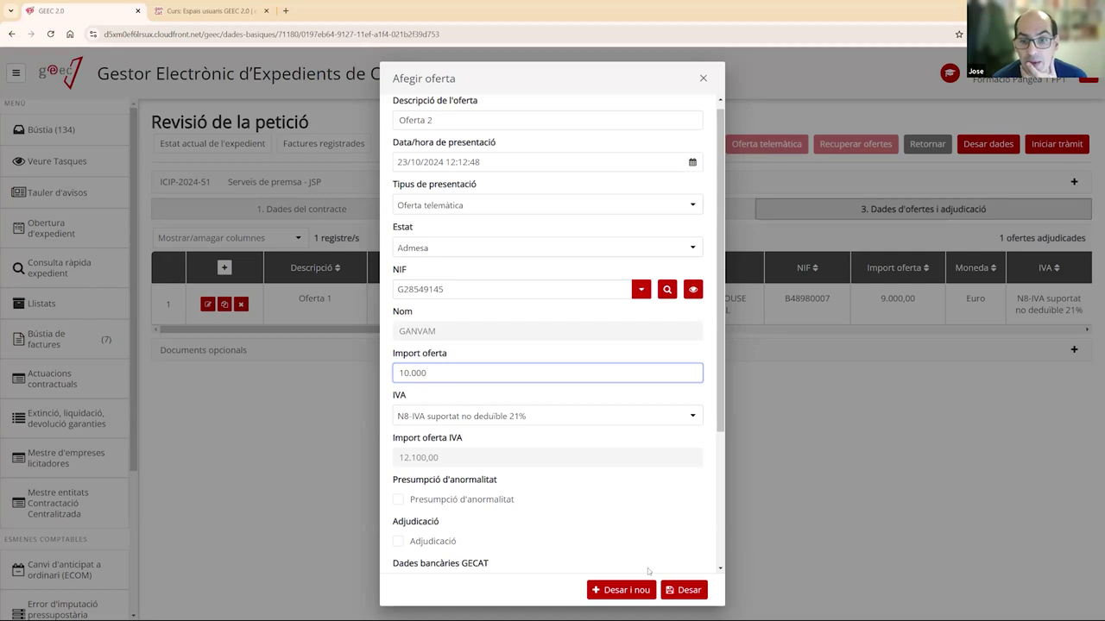
pyautogui.click(684, 592)
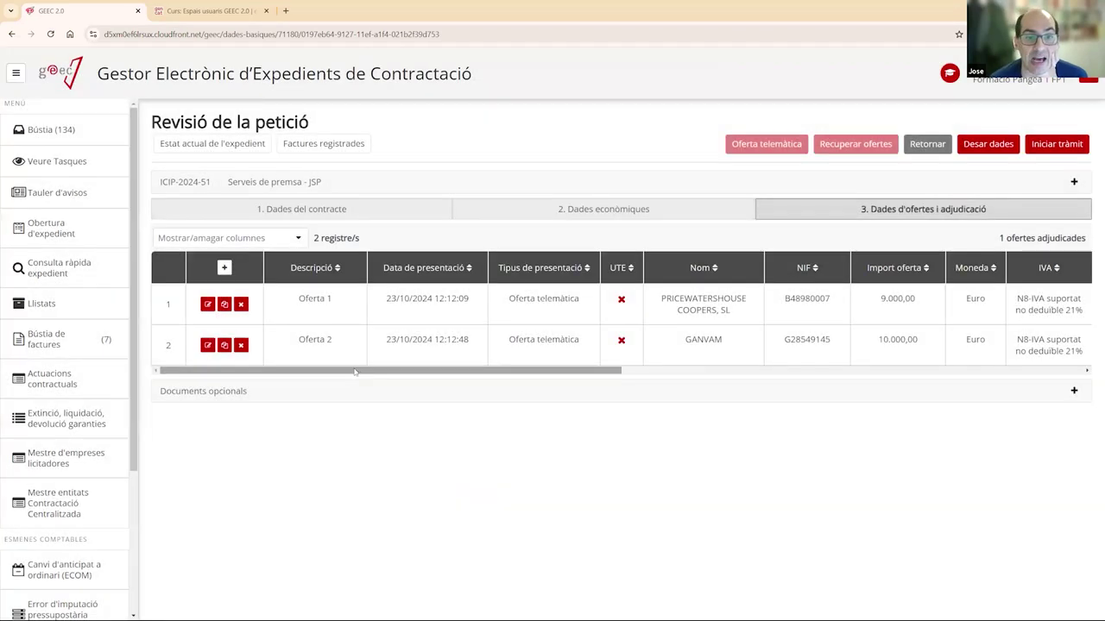
# Scroll the offers table, then review Import d'adjudicació 9.000,00 (10.890,00 with IVA) in the contract data.
pyautogui.moveTo(354, 369); pyautogui.dragTo(827, 345)
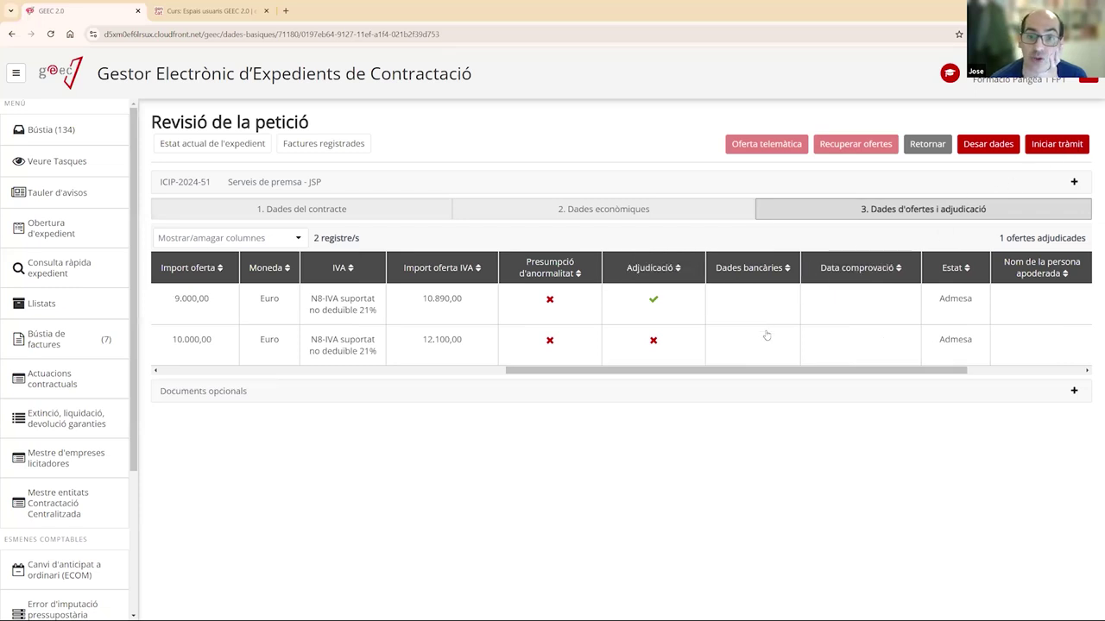
pyautogui.moveTo(643, 371); pyautogui.dragTo(356, 397)
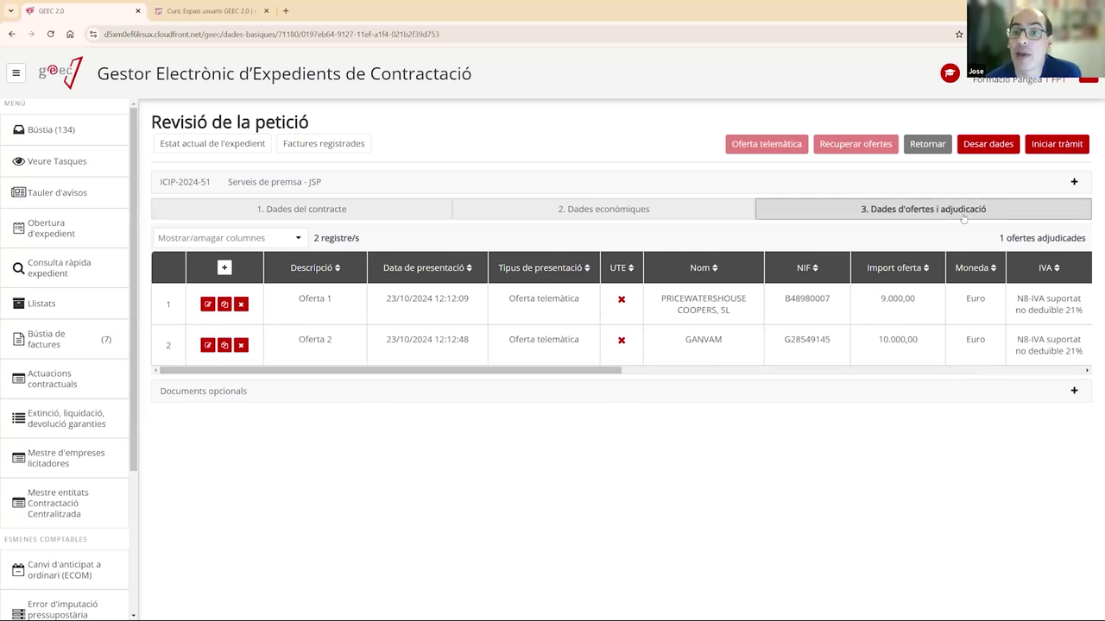
pyautogui.click(342, 219)
pyautogui.scroll(-2, 328, 361)
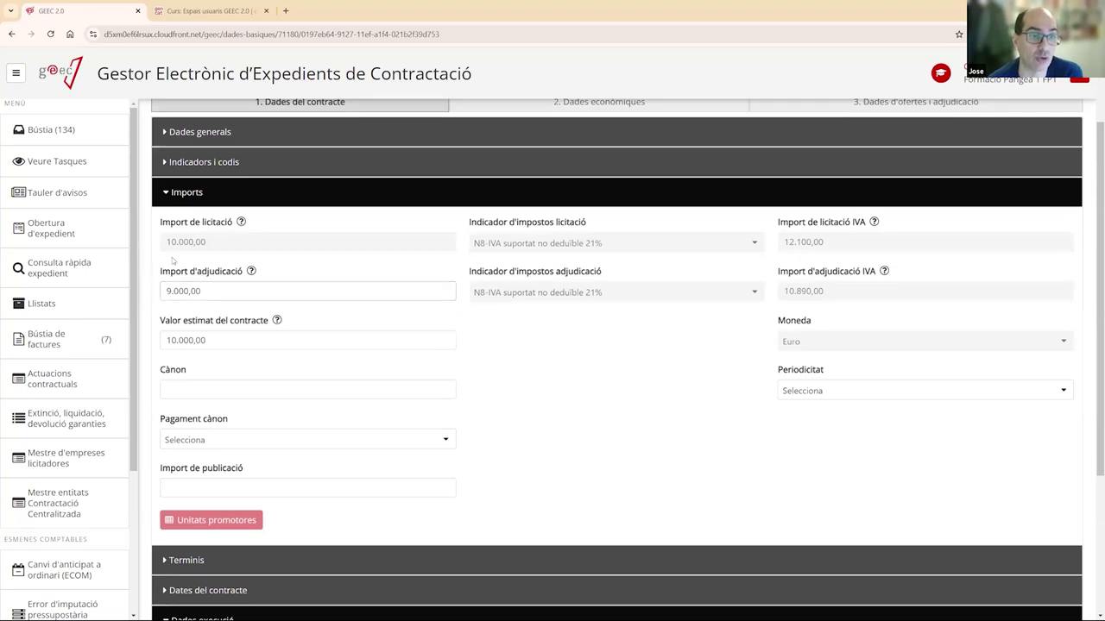
pyautogui.scroll(2, 496, 213)
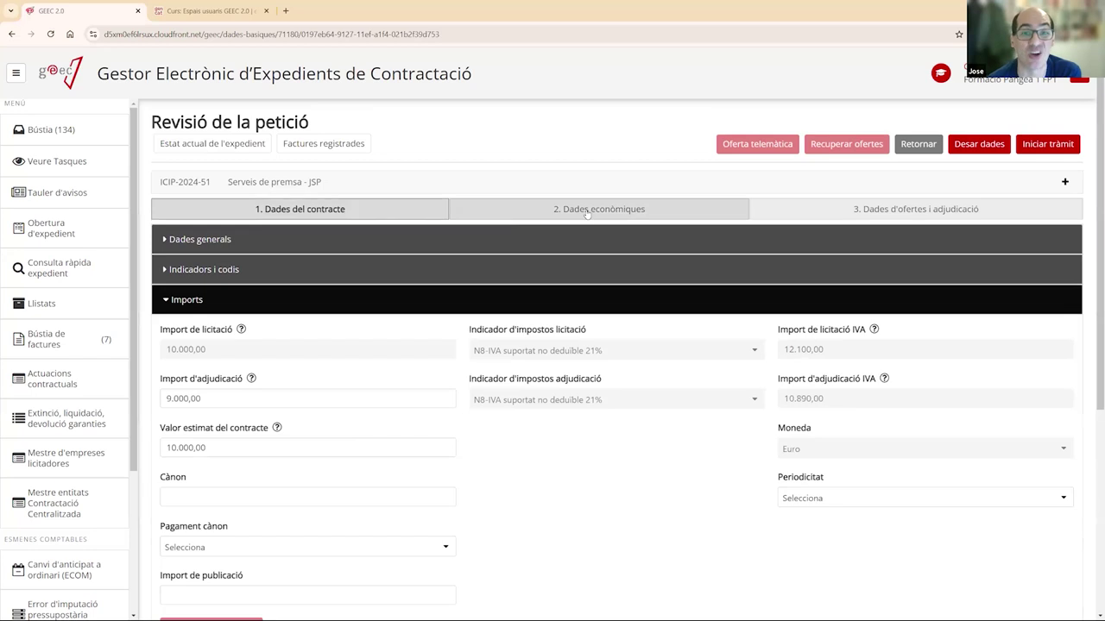
# Enter 9.000 as the budget line's Import adjudicació, save the expedient, and start the next tràmit.
pyautogui.click(587, 215)
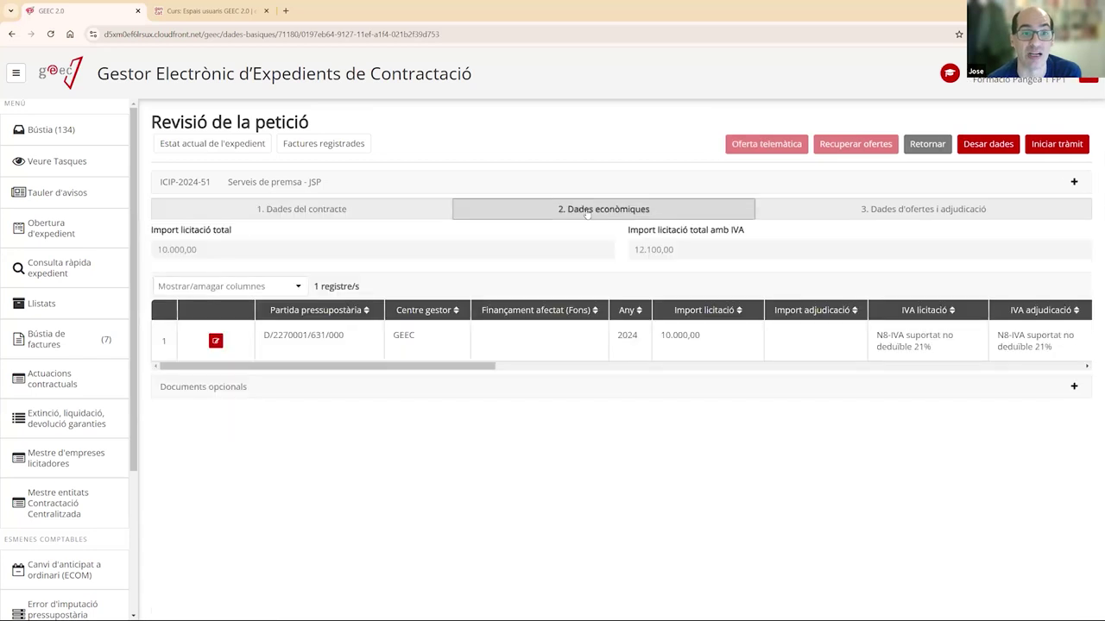
pyautogui.click(216, 340)
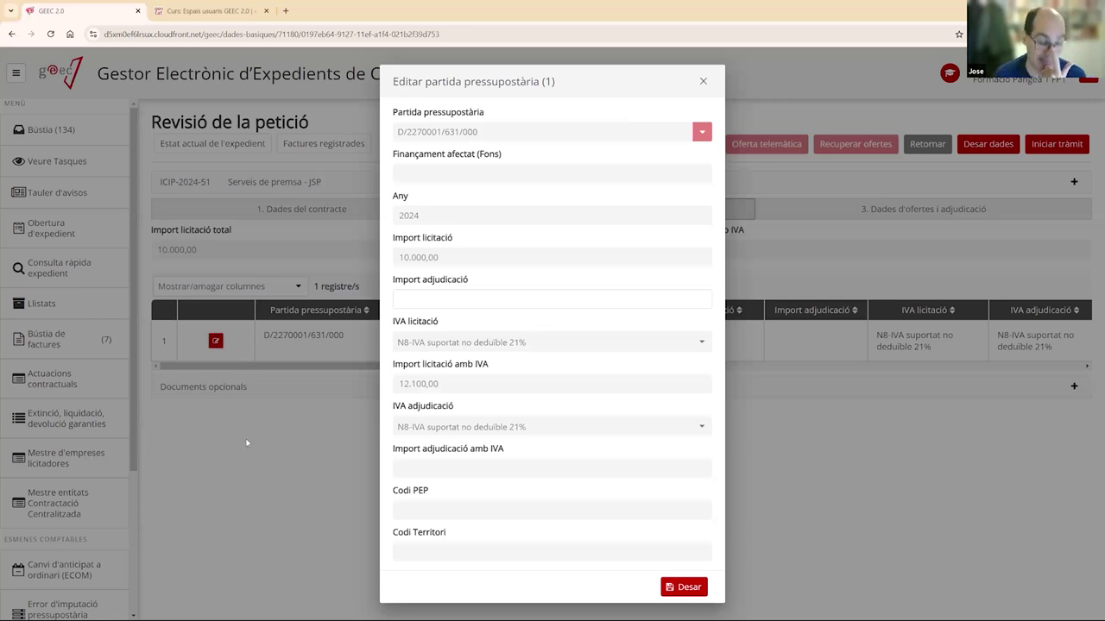
pyautogui.click(461, 294)
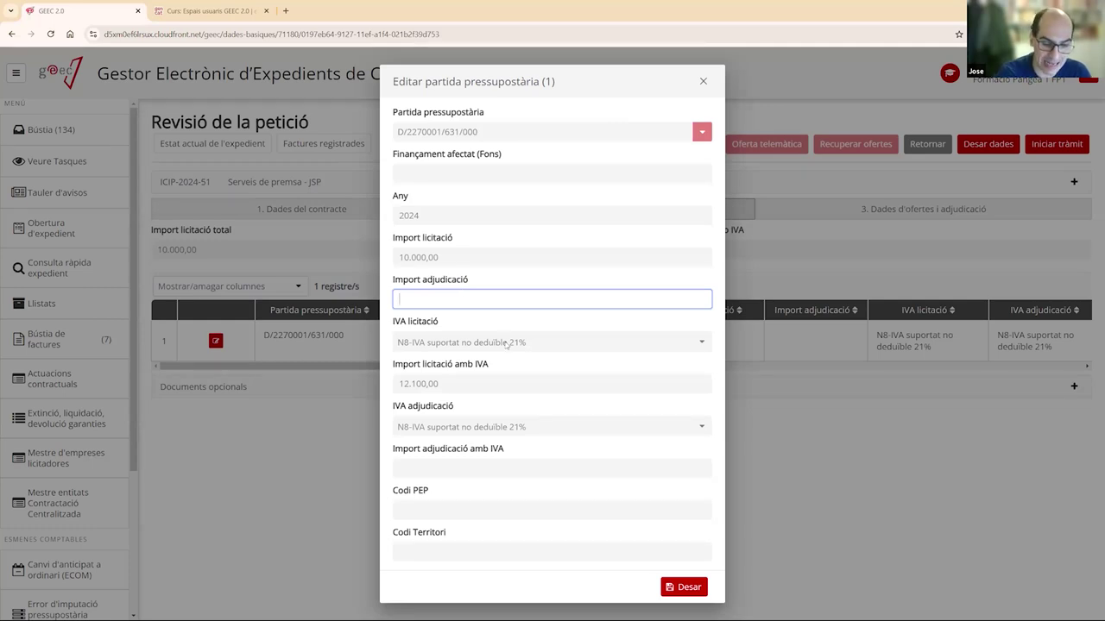
pyautogui.write('9.000')
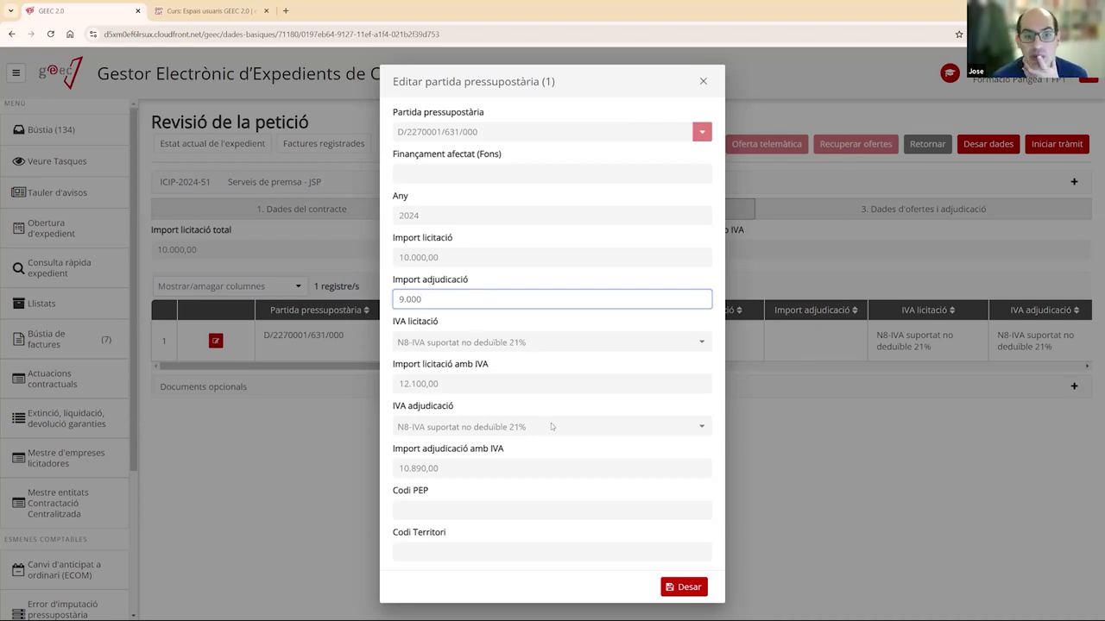
pyautogui.click(687, 590)
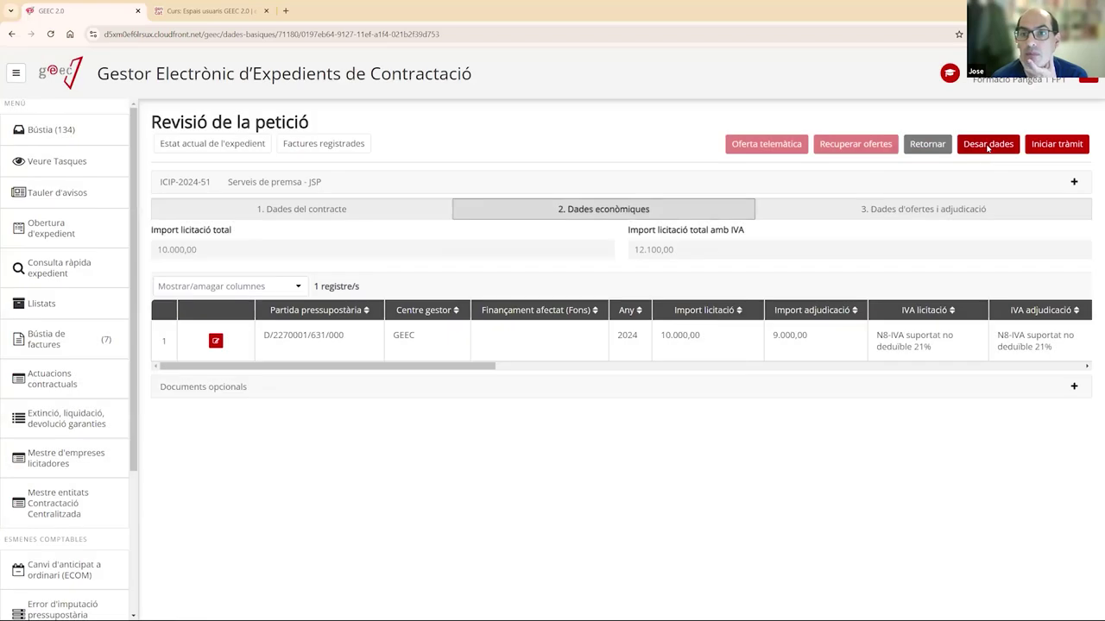
pyautogui.click(986, 145)
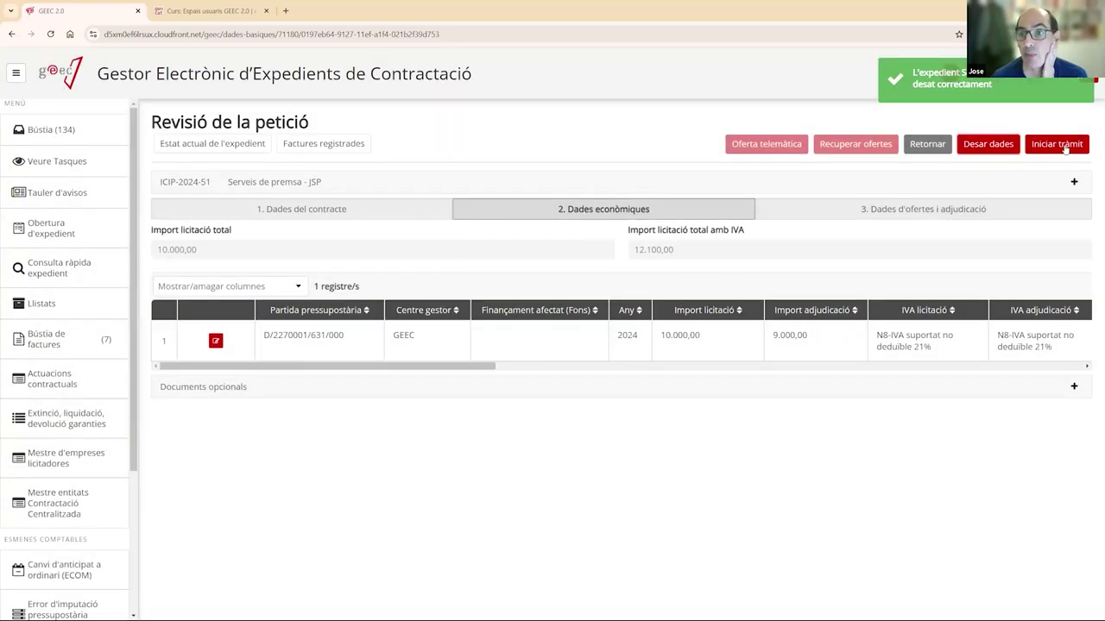
pyautogui.click(1066, 145)
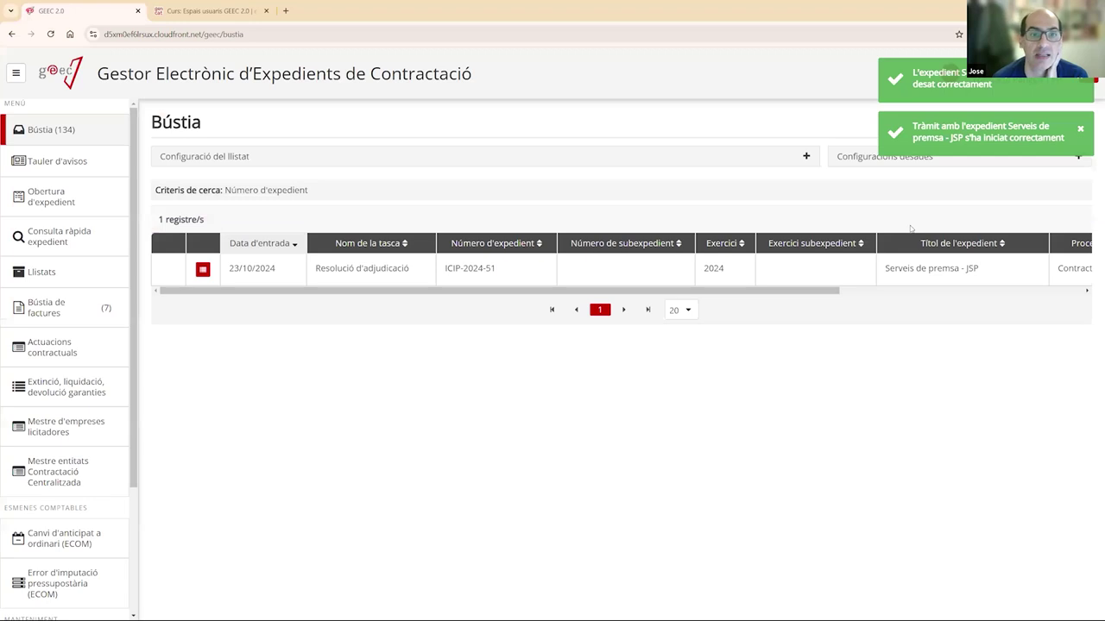
# Upload ProvaDocumentSignat.pdf to Resolució d'adjudicació and continue the procedure.
pyautogui.click(352, 277)
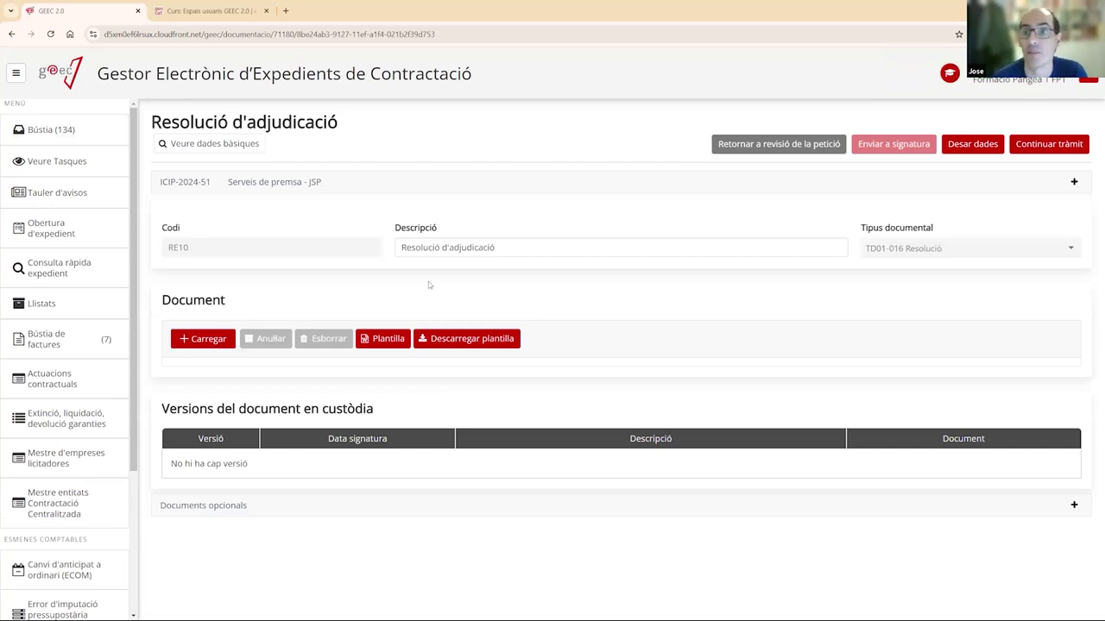
pyautogui.click(206, 340)
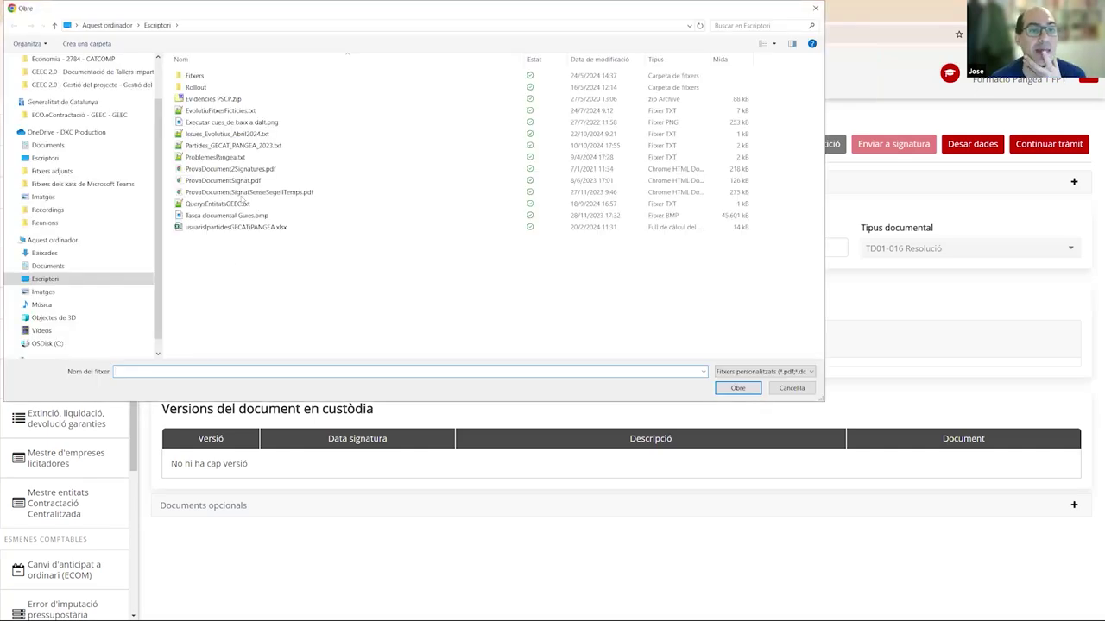
pyautogui.doubleClick(244, 182)
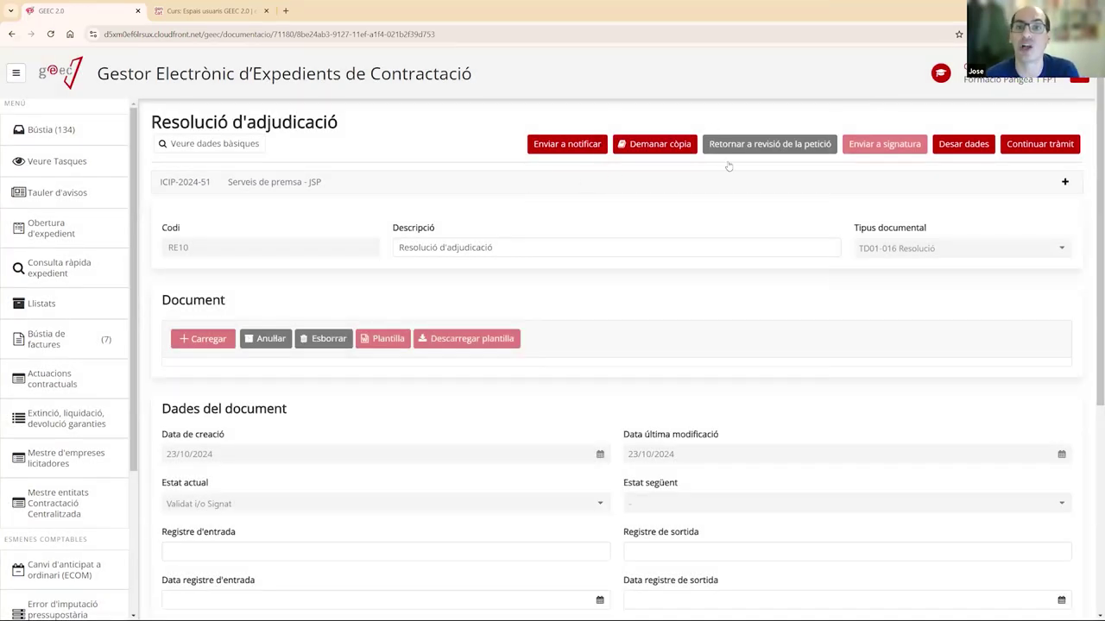
pyautogui.click(1066, 148)
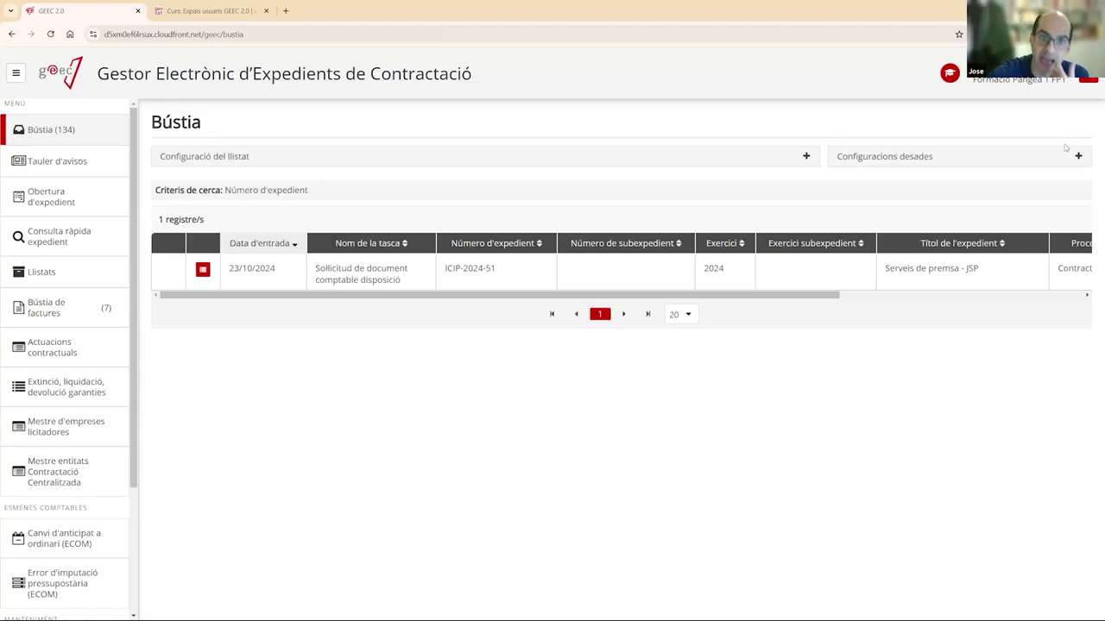
# Send the DR disposition request for 10.890,00 to accounting and advance the expedient.
pyautogui.click(432, 278)
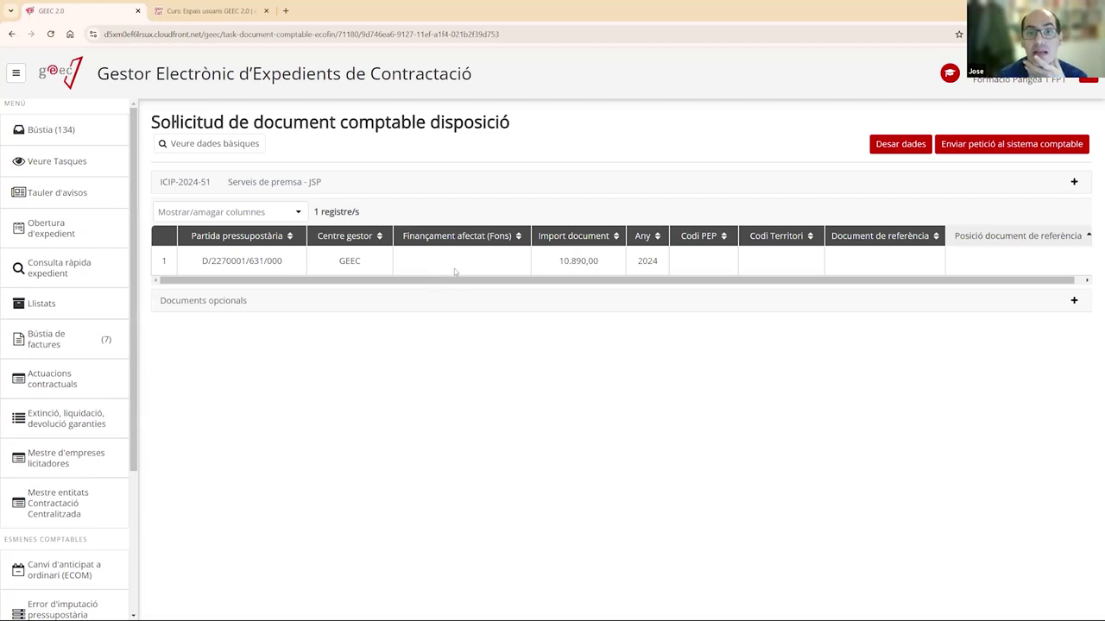
pyautogui.click(958, 150)
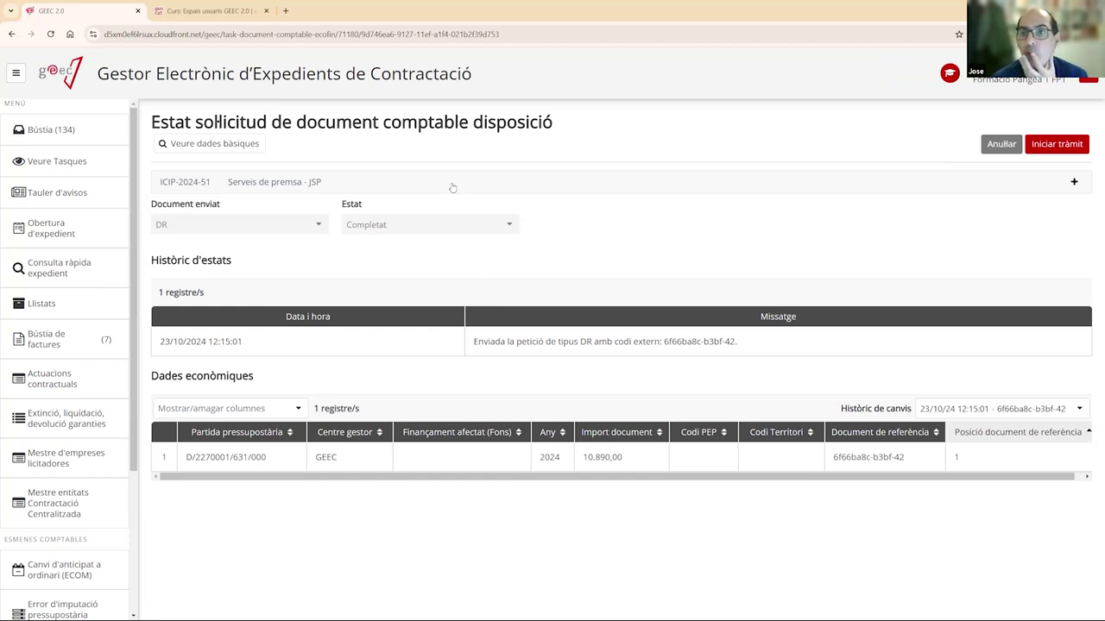
pyautogui.click(1060, 145)
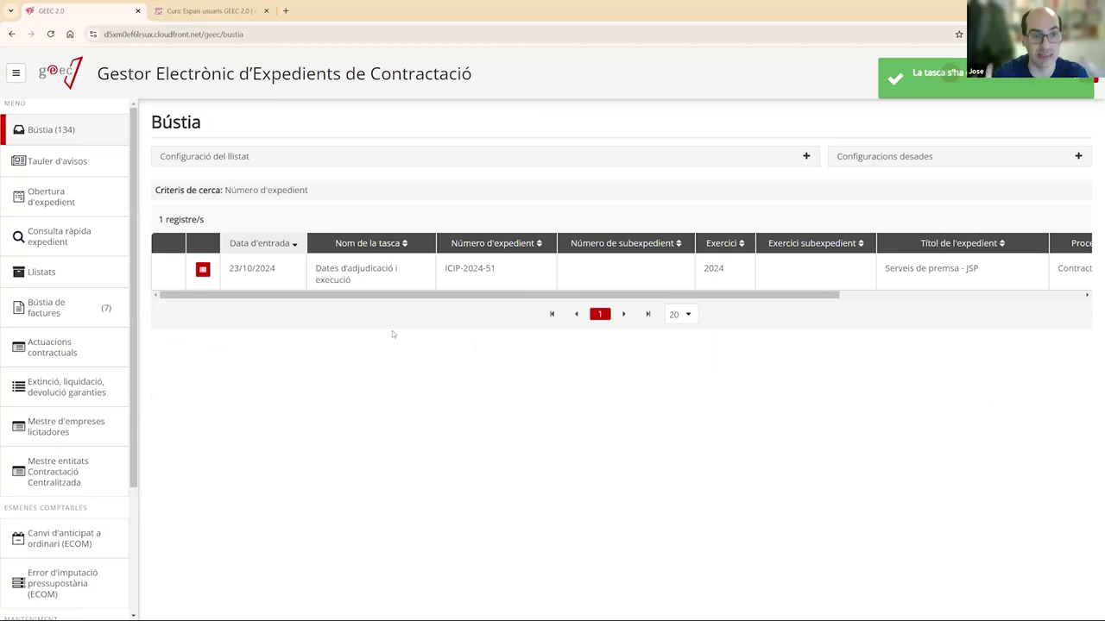
# Save the Dates d'adjudicació i execució task, enter execution dates 23/10/2024 to 23/11/2024, and continue the procedure.
pyautogui.click(340, 270)
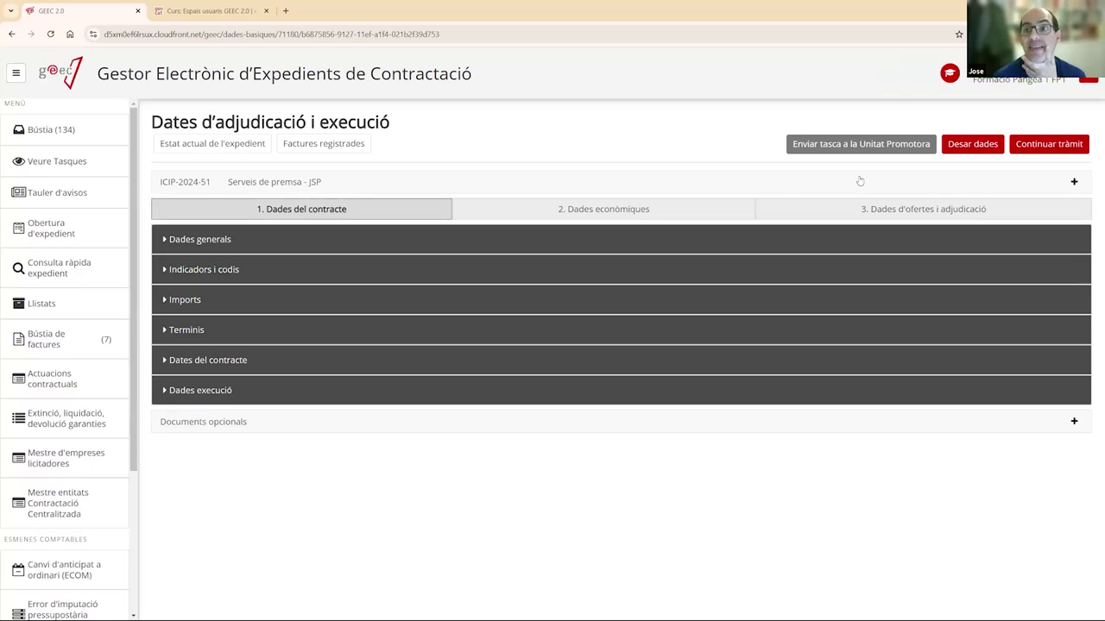
pyautogui.click(970, 141)
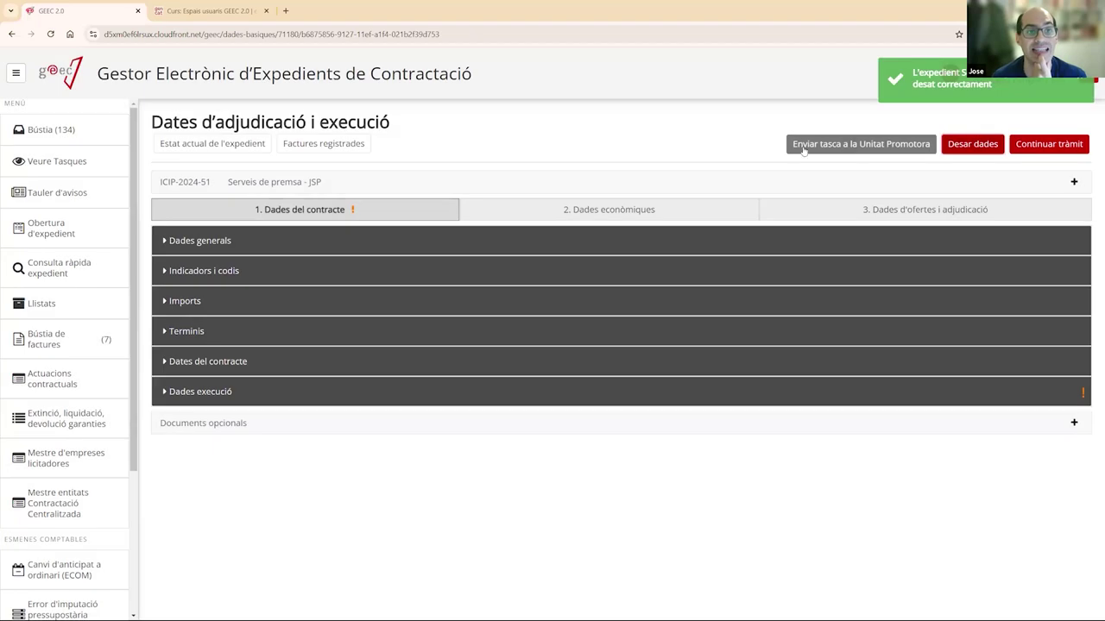
pyautogui.click(314, 385)
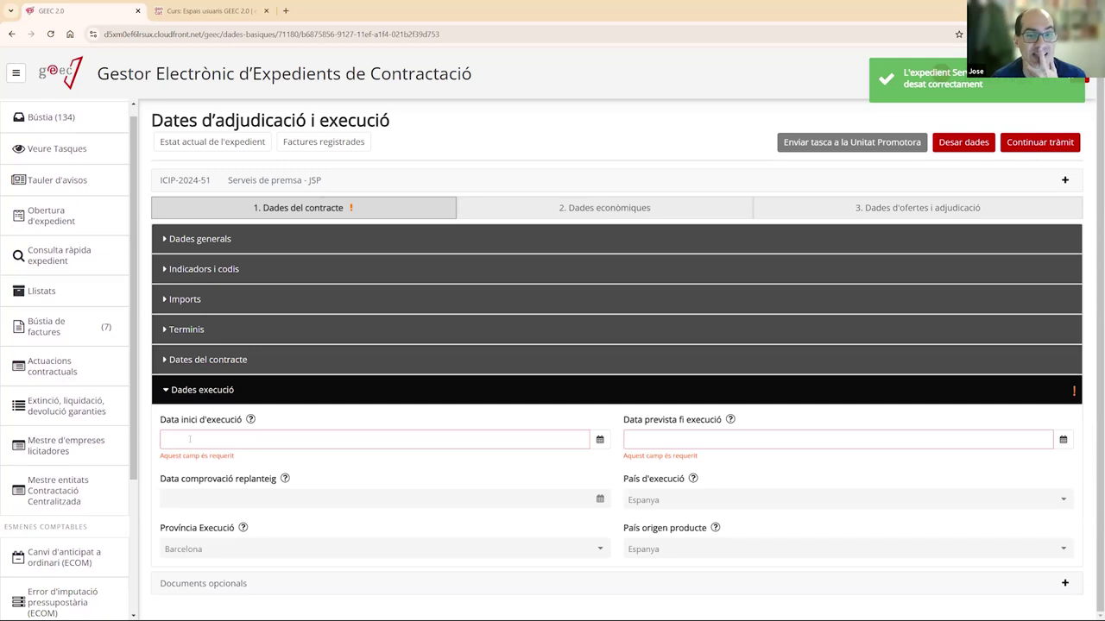
pyautogui.click(602, 440)
pyautogui.click(240, 376)
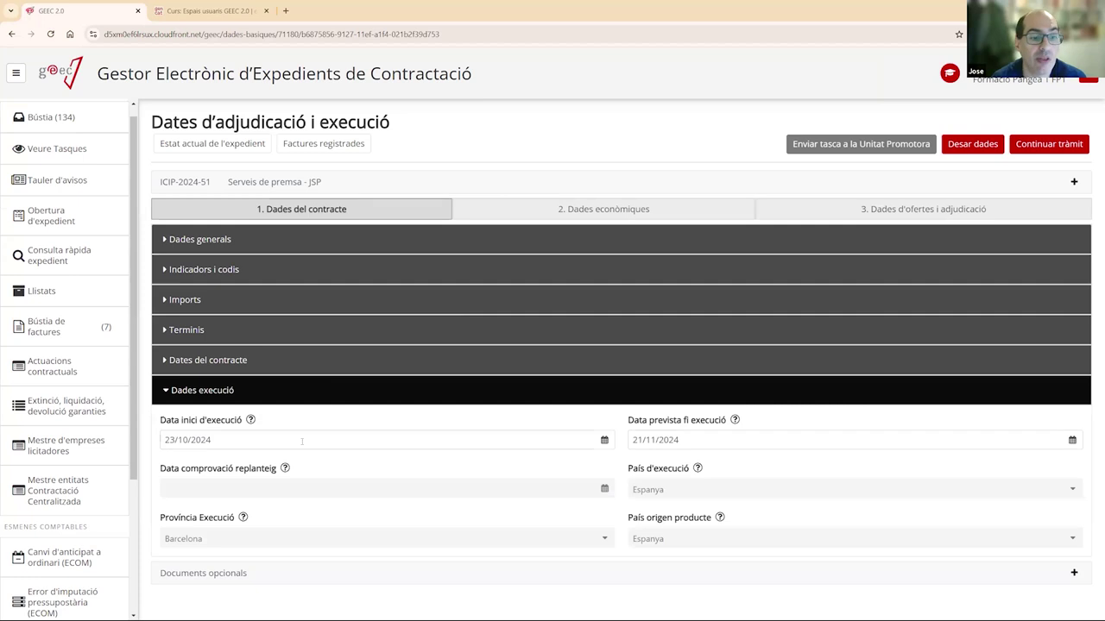
pyautogui.click(703, 437)
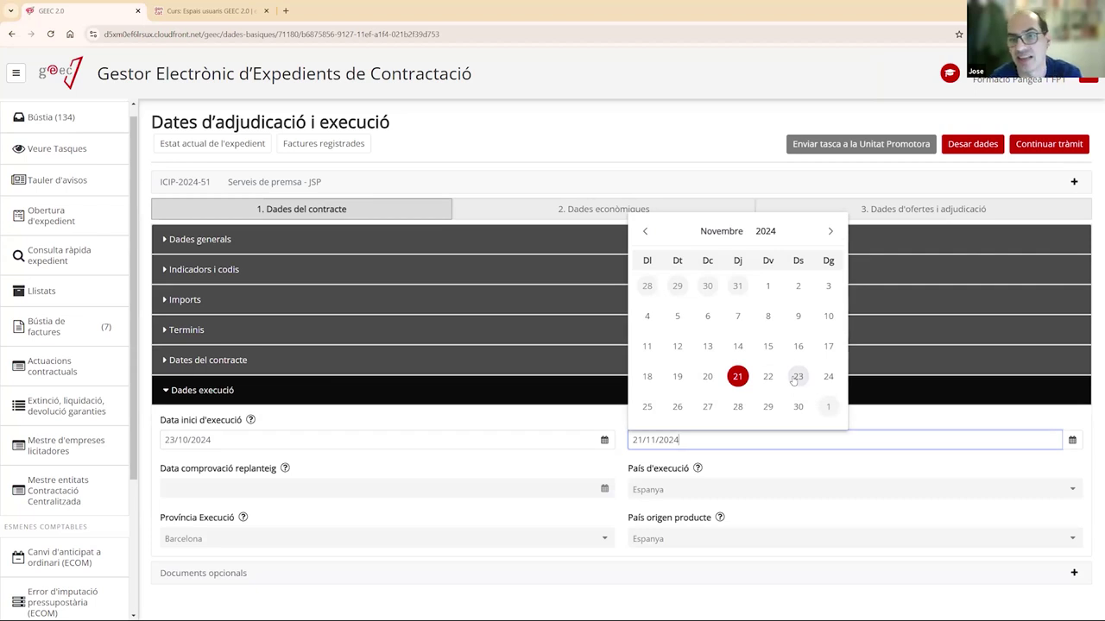
pyautogui.click(795, 378)
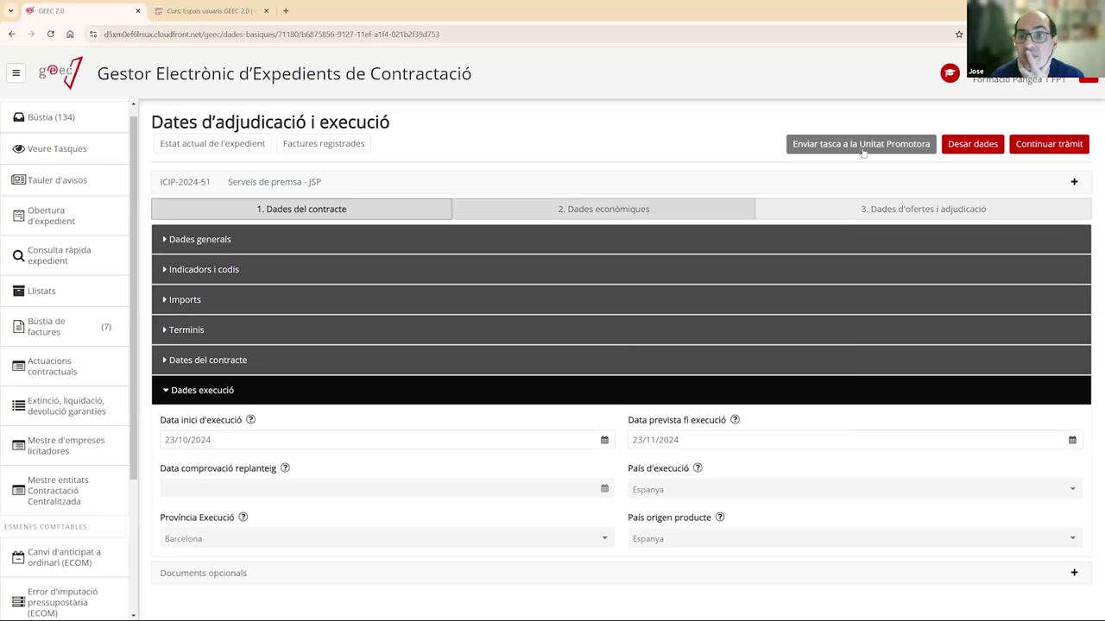
pyautogui.click(1033, 144)
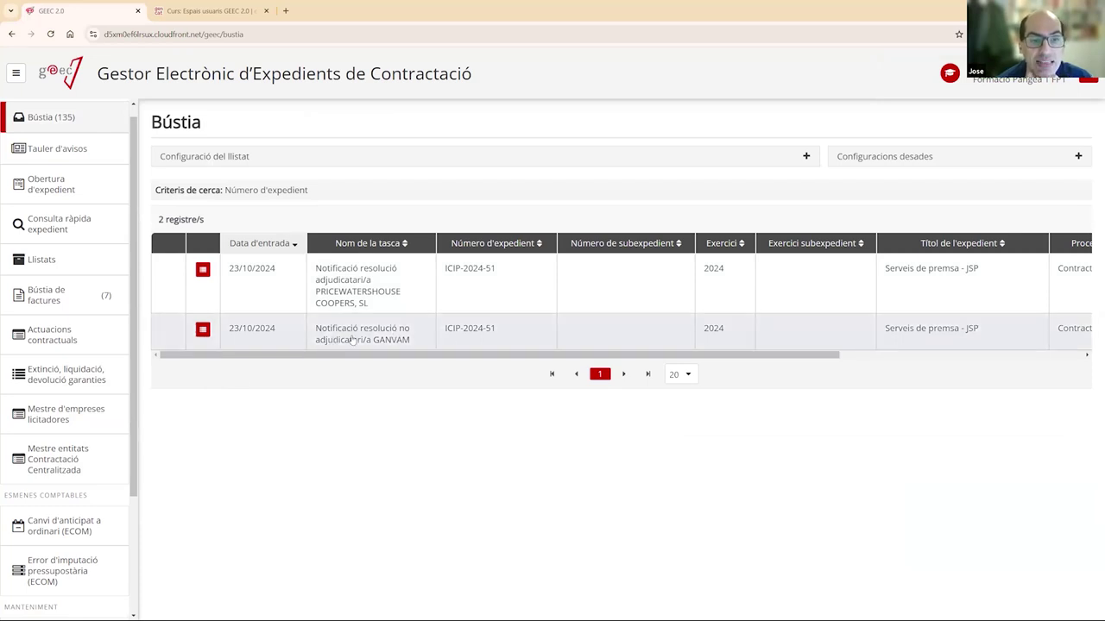
# Upload ProvaDocumentSignat.pdf to the GANVAM non-award notification and close that task.
pyautogui.click(352, 341)
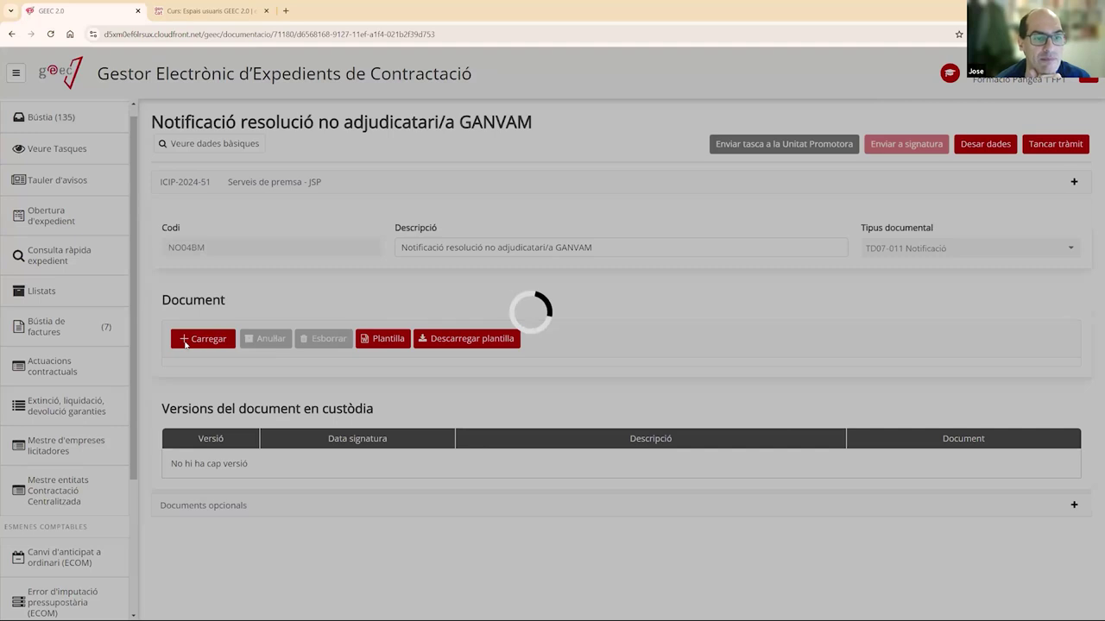
pyautogui.click(208, 340)
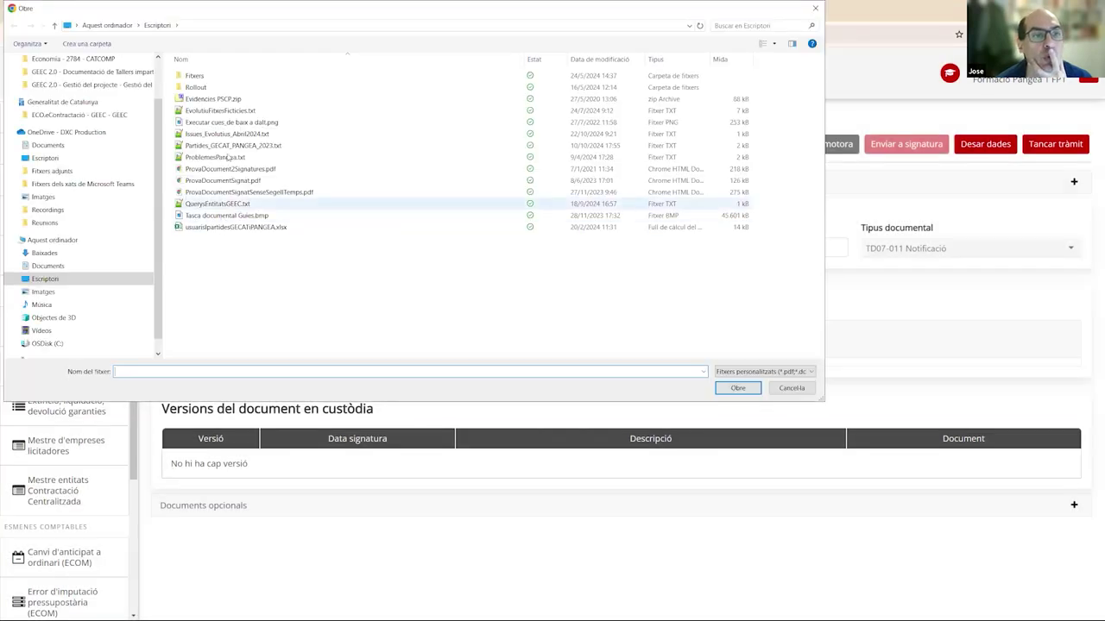
pyautogui.doubleClick(225, 181)
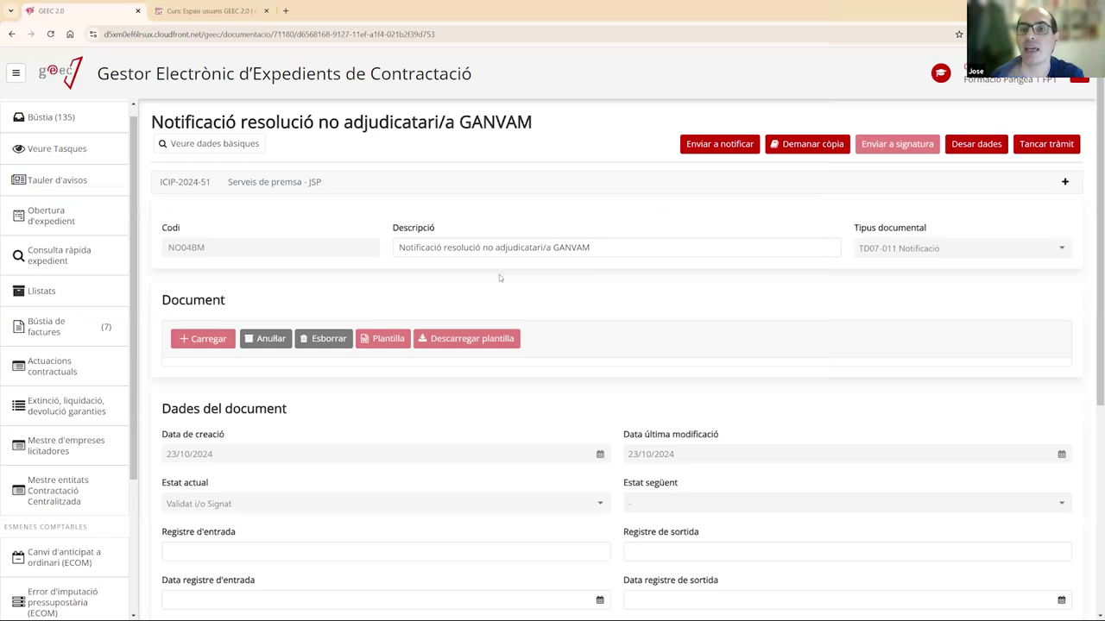
pyautogui.click(1056, 145)
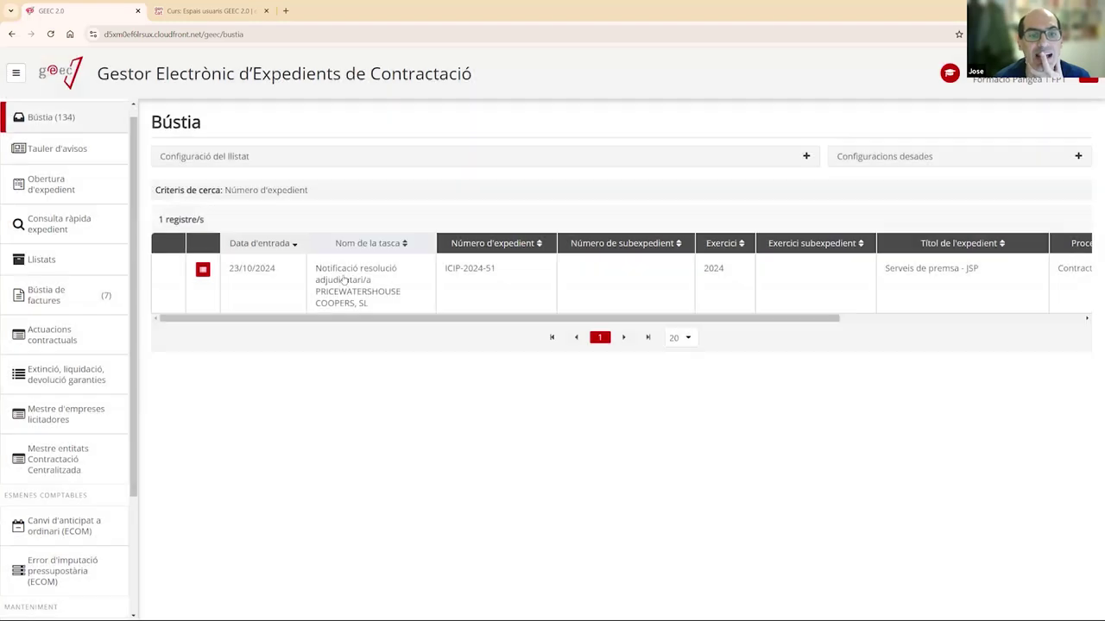
# Generate the PRICEWATERHOUSE COOPERS, SL award notification from its template and open it in Word.
pyautogui.click(341, 279)
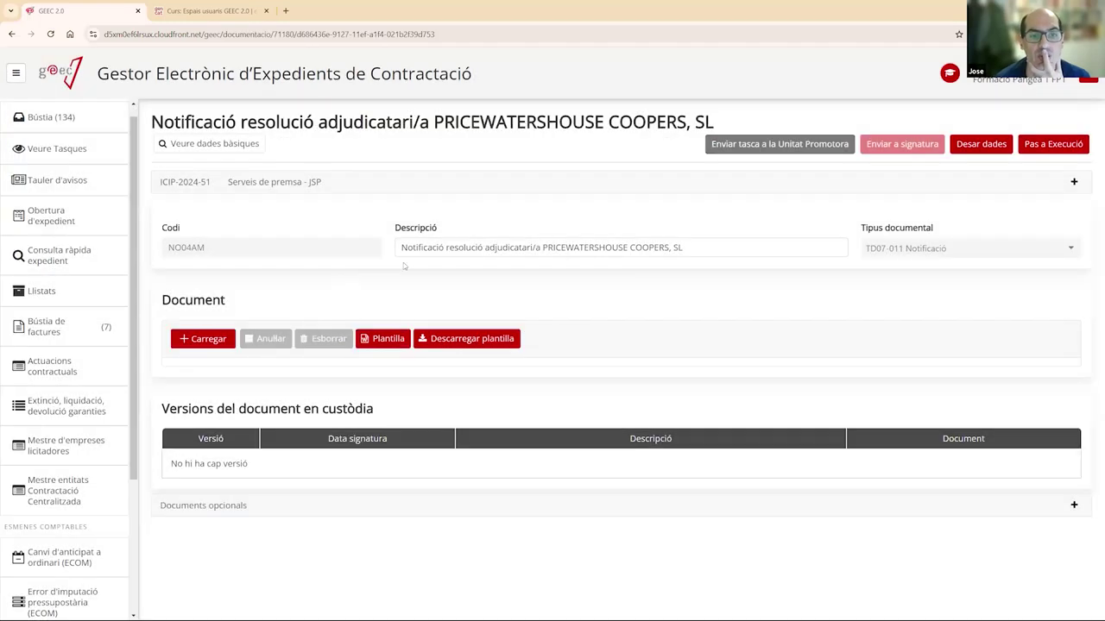
pyautogui.click(374, 340)
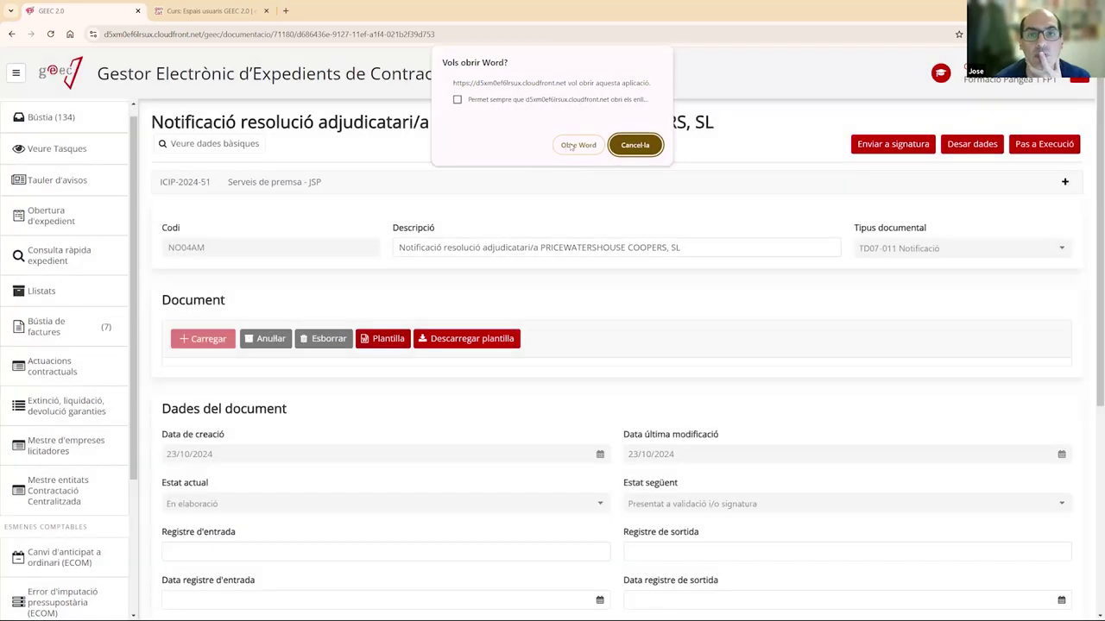
pyautogui.click(583, 144)
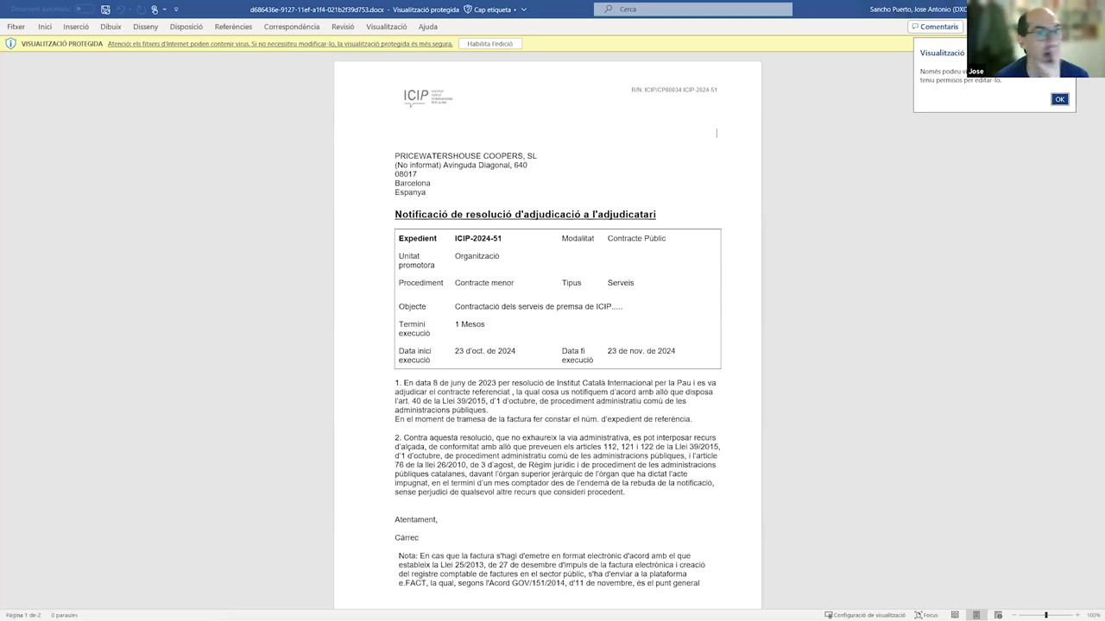
# Enable editing of the notification and check its data against GEEC and the exercise statement.
pyautogui.click(477, 45)
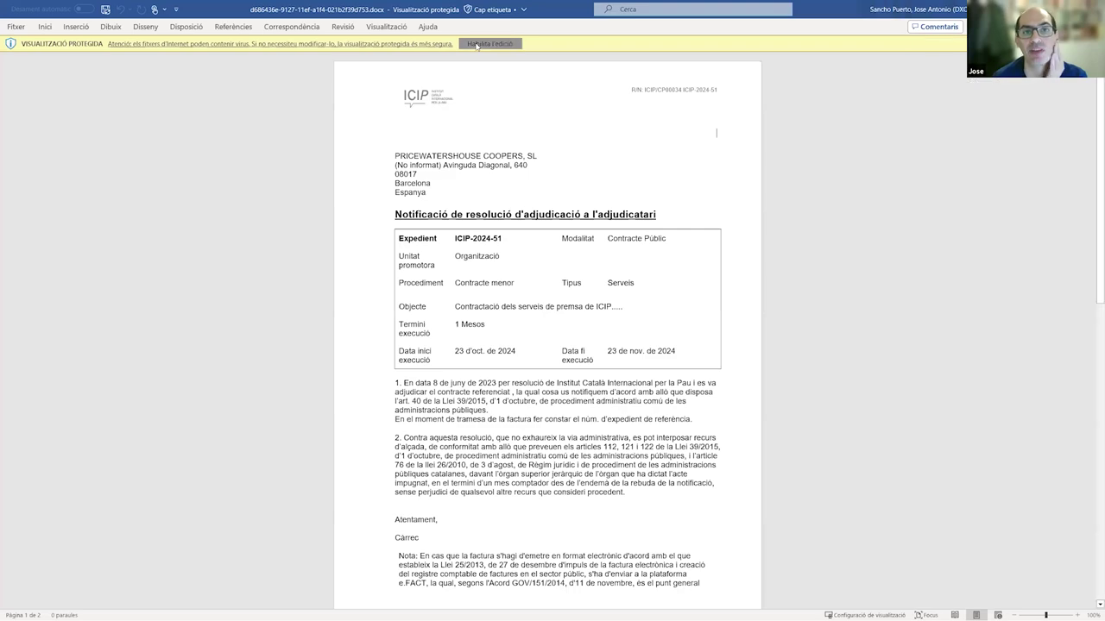
pyautogui.hotkey('alt', 'Tab')
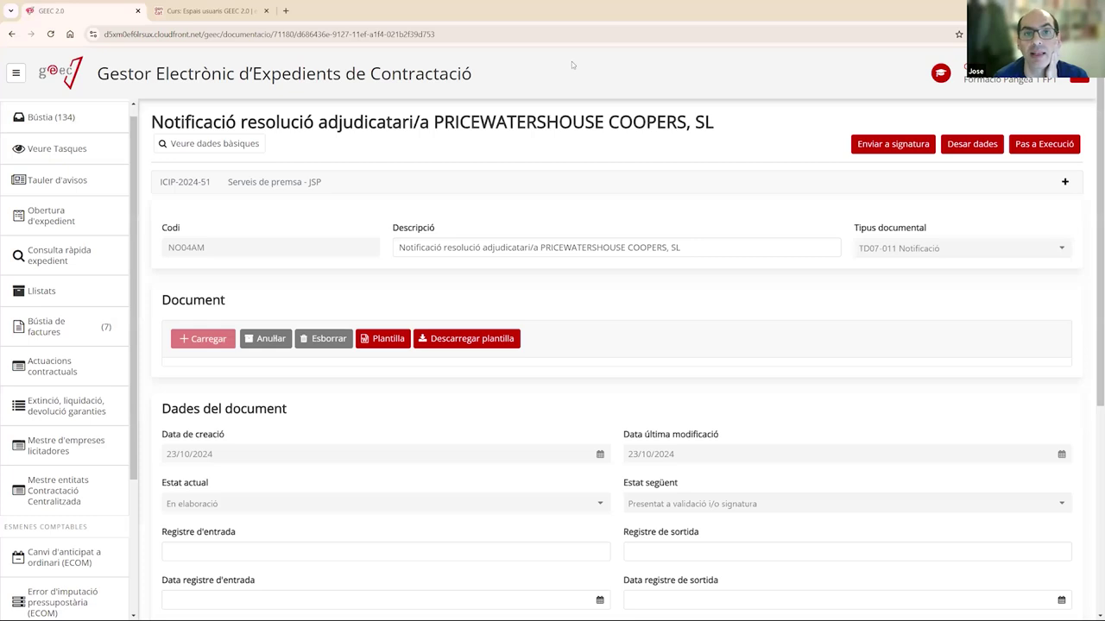
pyautogui.hotkey('alt', 'Tab')
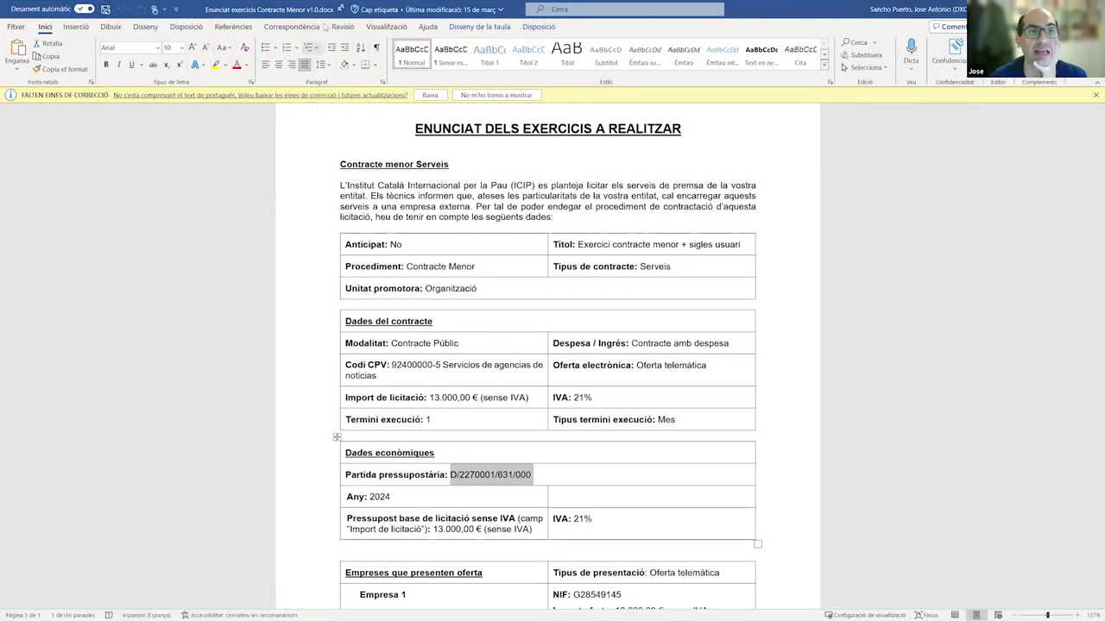
pyautogui.hotkey('alt', 'Tab')
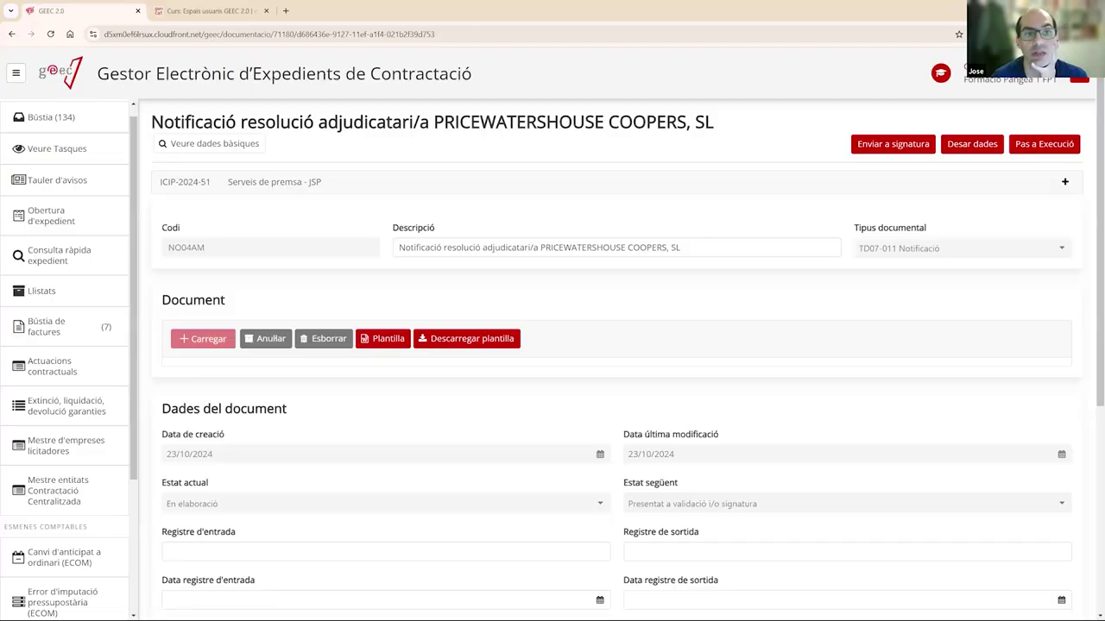
pyautogui.hotkey('alt', 'Tab')
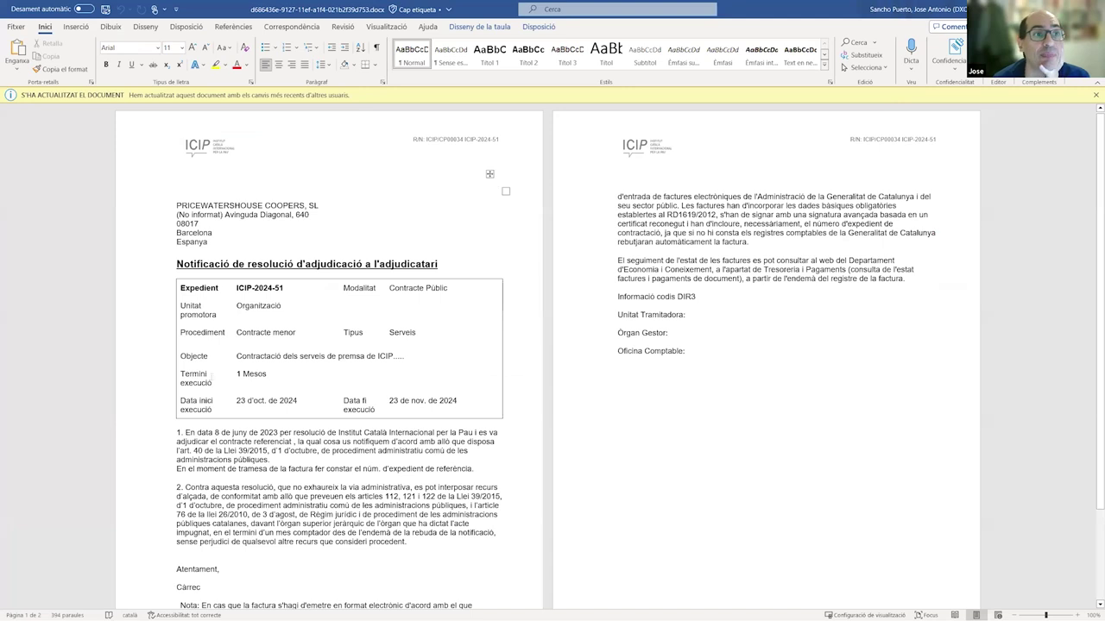
pyautogui.scroll(-3, 381, 376)
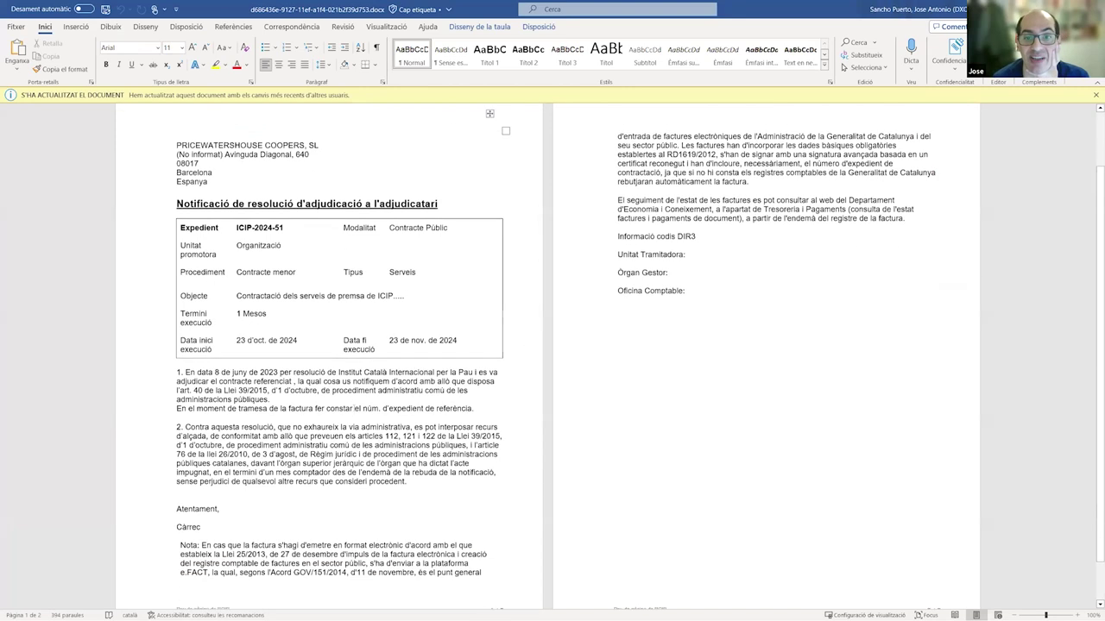
pyautogui.scroll(3, 610, 356)
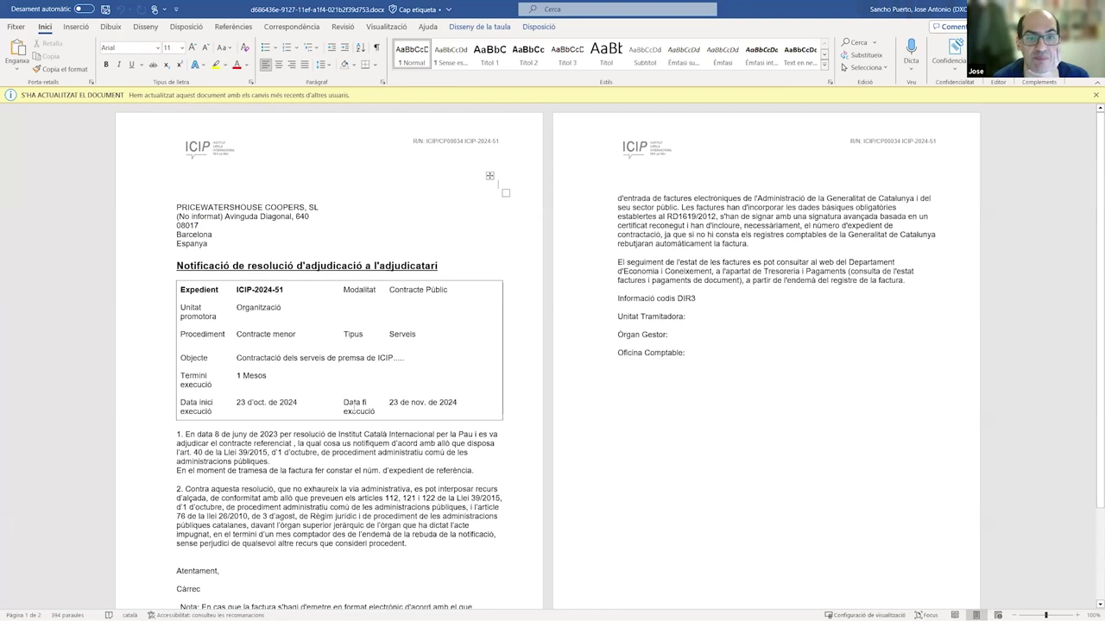
pyautogui.scroll(-2, 610, 355)
pyautogui.scroll(-1, 350, 405)
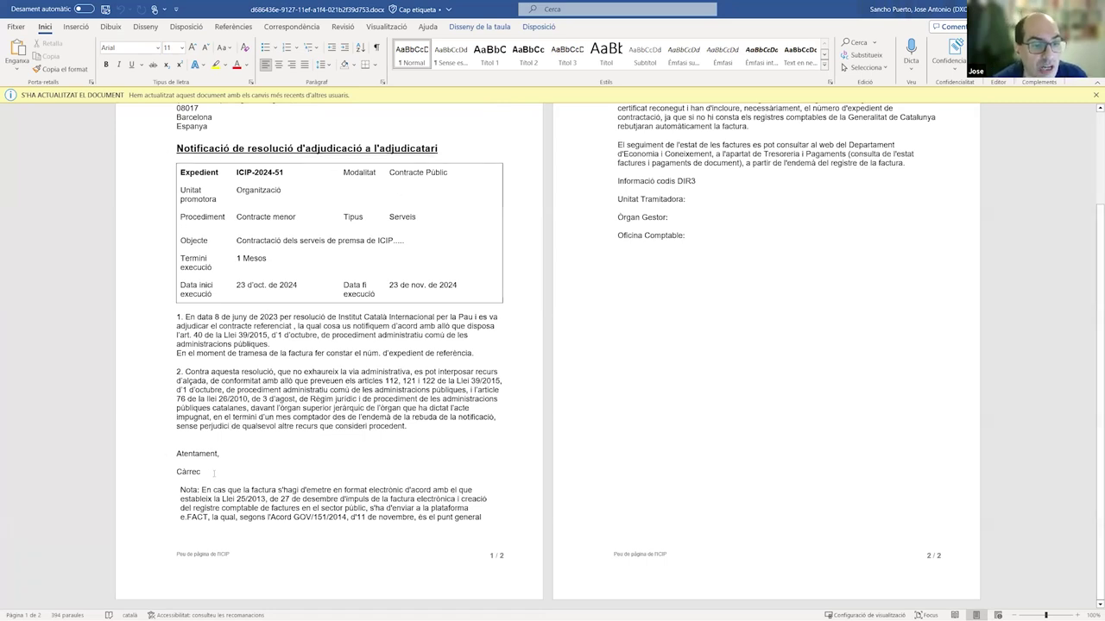
# Replace the placeholder Càrrec with the signer title 'Cap de la unitat de contractació'.
pyautogui.press('BackSpace')
pyautogui.press('BackSpace')
pyautogui.press('BackSpace')
pyautogui.press('BackSpace')
pyautogui.press('BackSpace')
pyautogui.press('BackSpace')
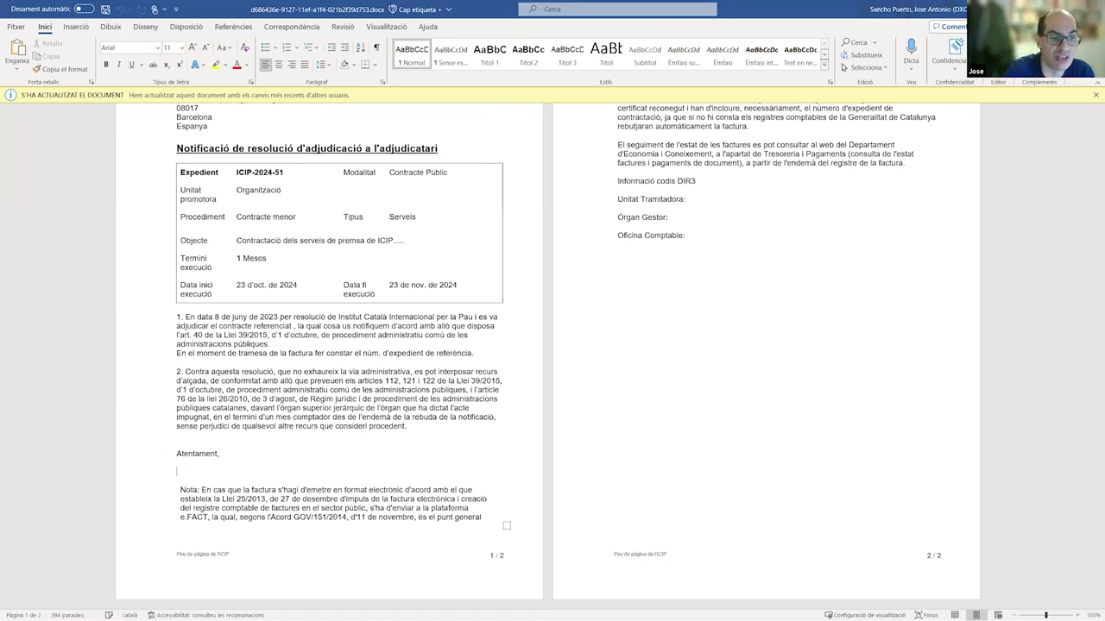
pyautogui.write('Cap de la')
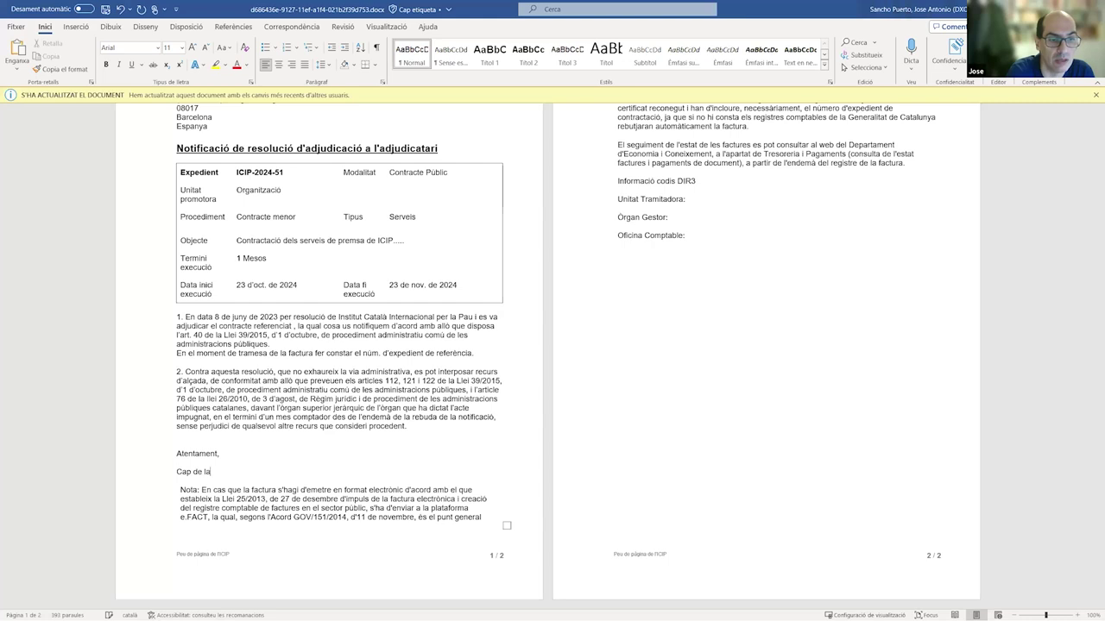
pyautogui.write(' unititat ded')
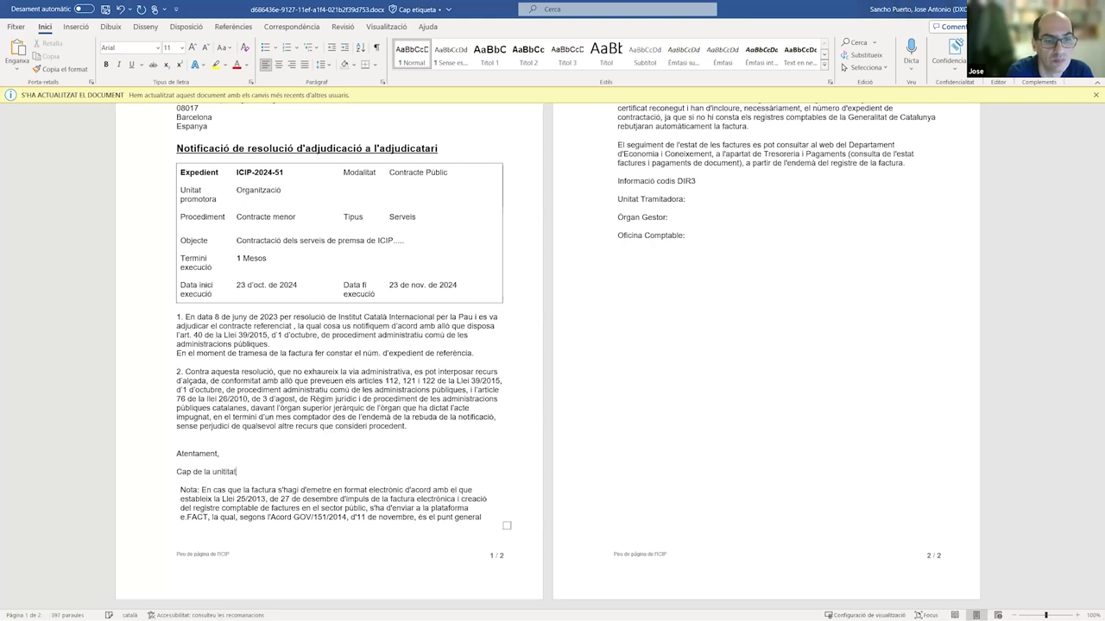
pyautogui.press('BackSpace')
pyautogui.press('BackSpace')
pyautogui.press('BackSpace')
pyautogui.press('BackSpace')
pyautogui.press('BackSpace')
pyautogui.press('BackSpace')
pyautogui.press('BackSpace')
pyautogui.write('tat de contractacióp')
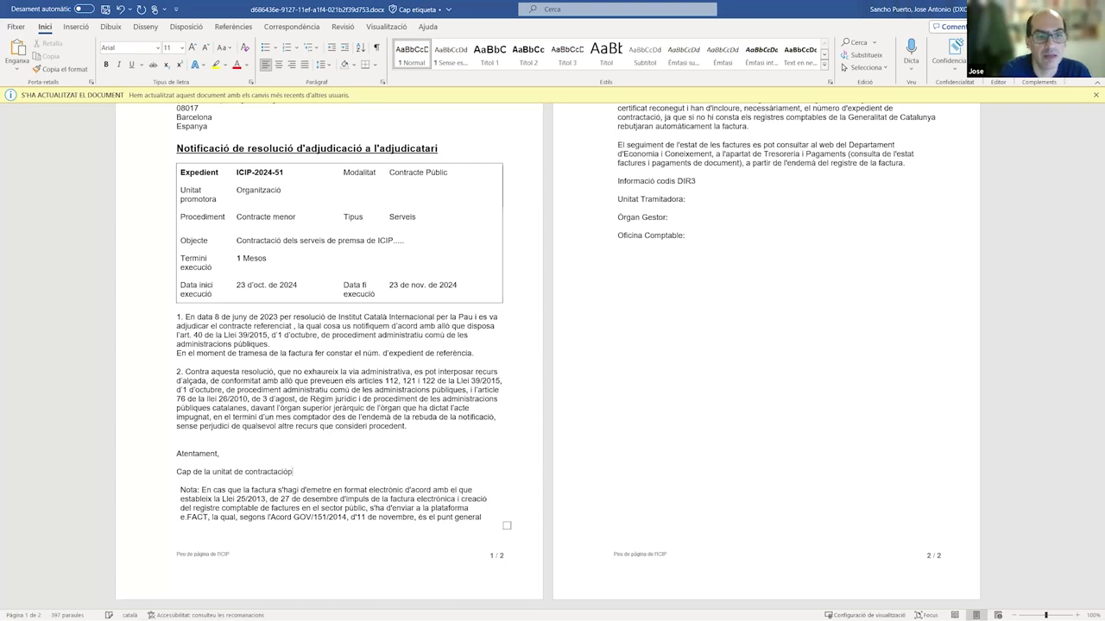
pyautogui.press('BackSpace')
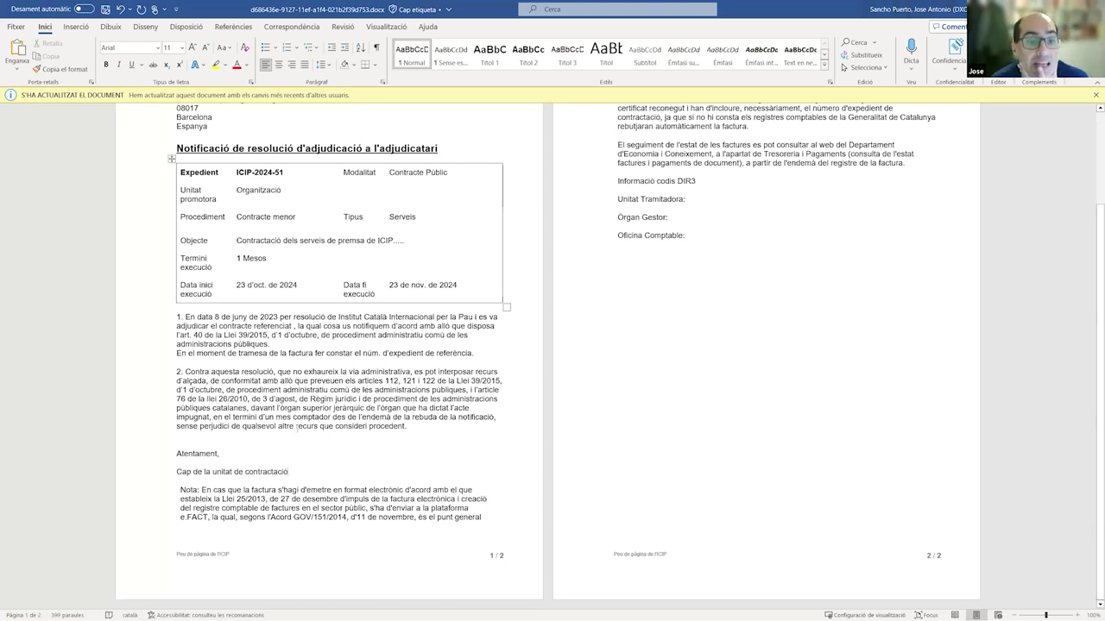
pyautogui.click(699, 198)
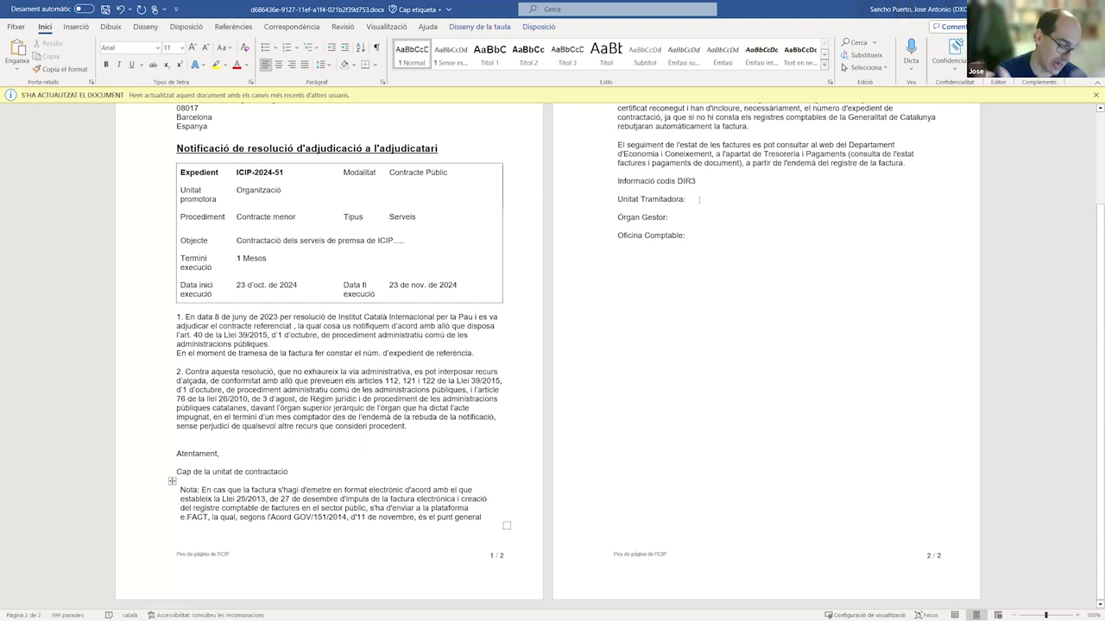
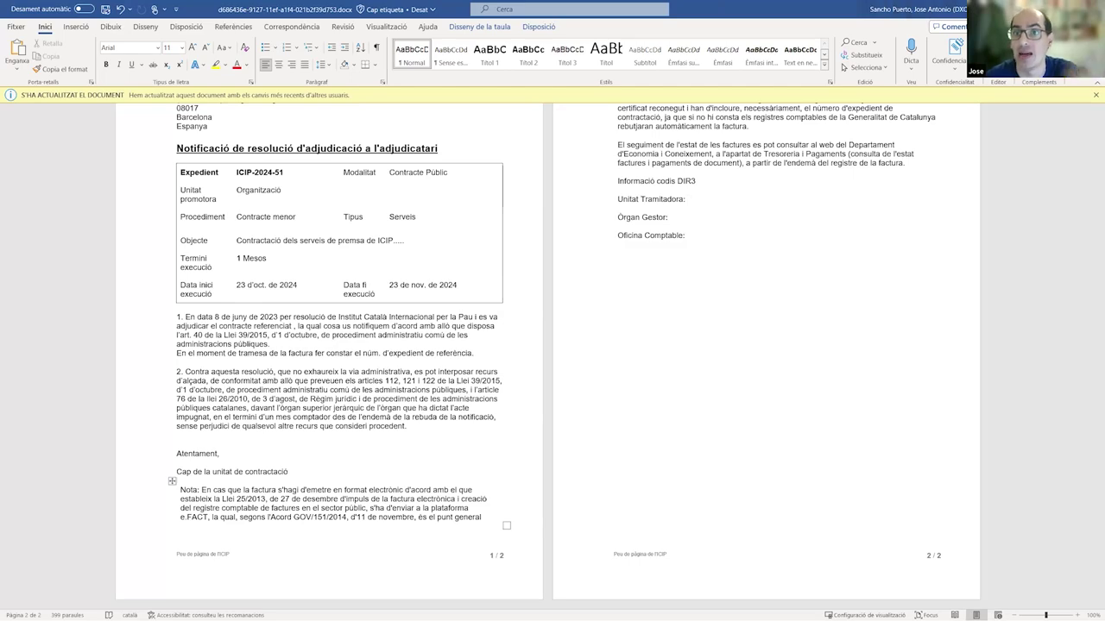
# Switch from Word back to the GEEC page for notification document NO04AM.
pyautogui.hotkey('alt', 'Tab')
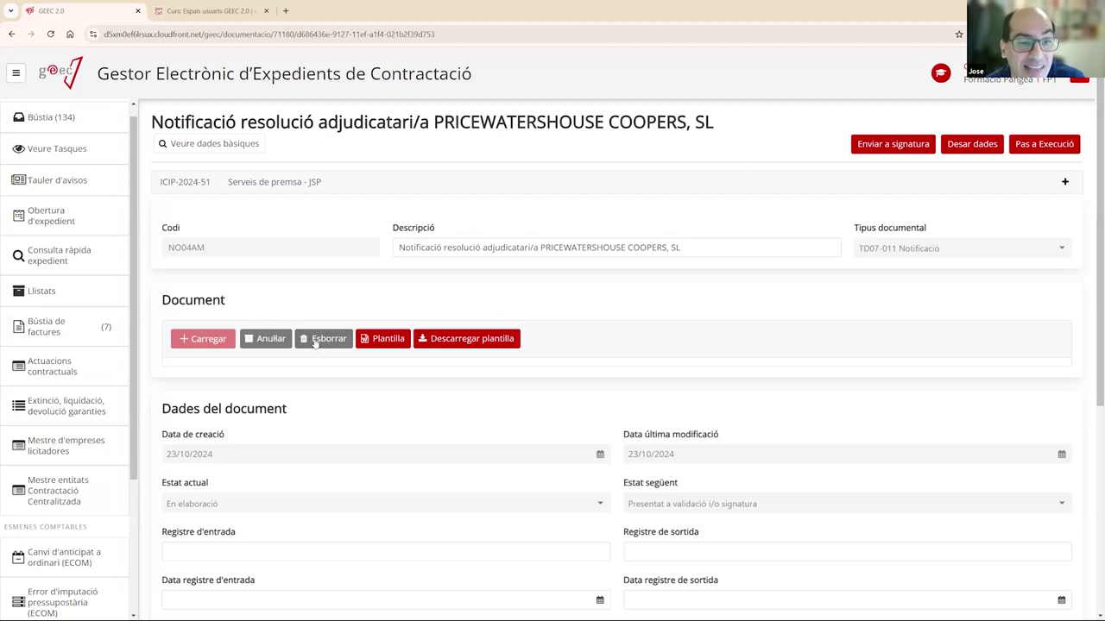
# Delete the current document and upload the signed ProvaDocumentSignat.pdf in its place.
pyautogui.click(326, 339)
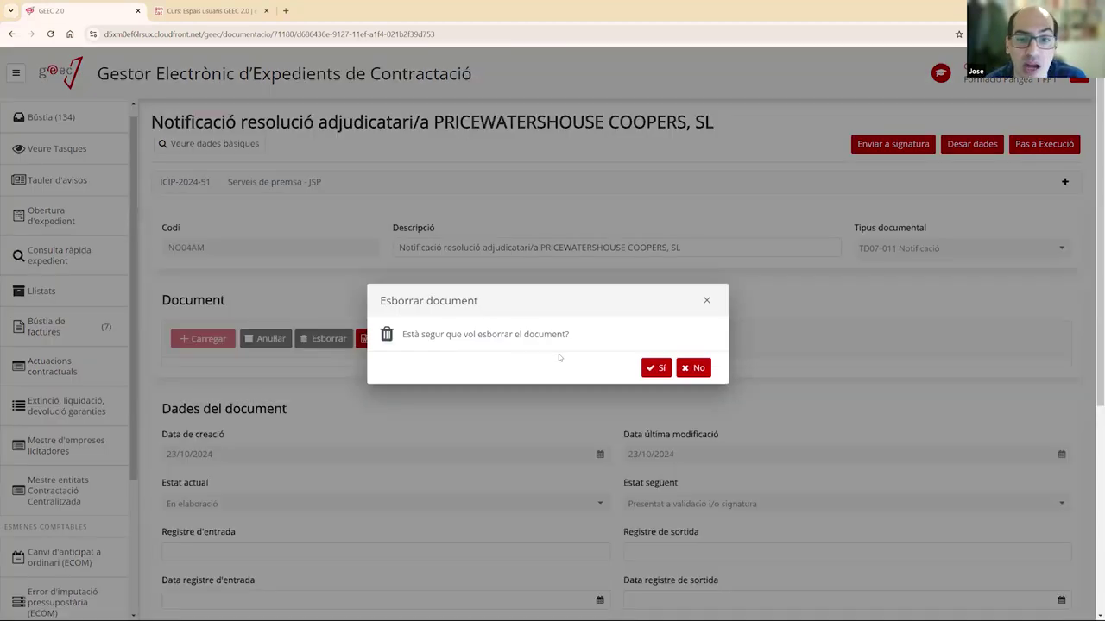
pyautogui.click(663, 370)
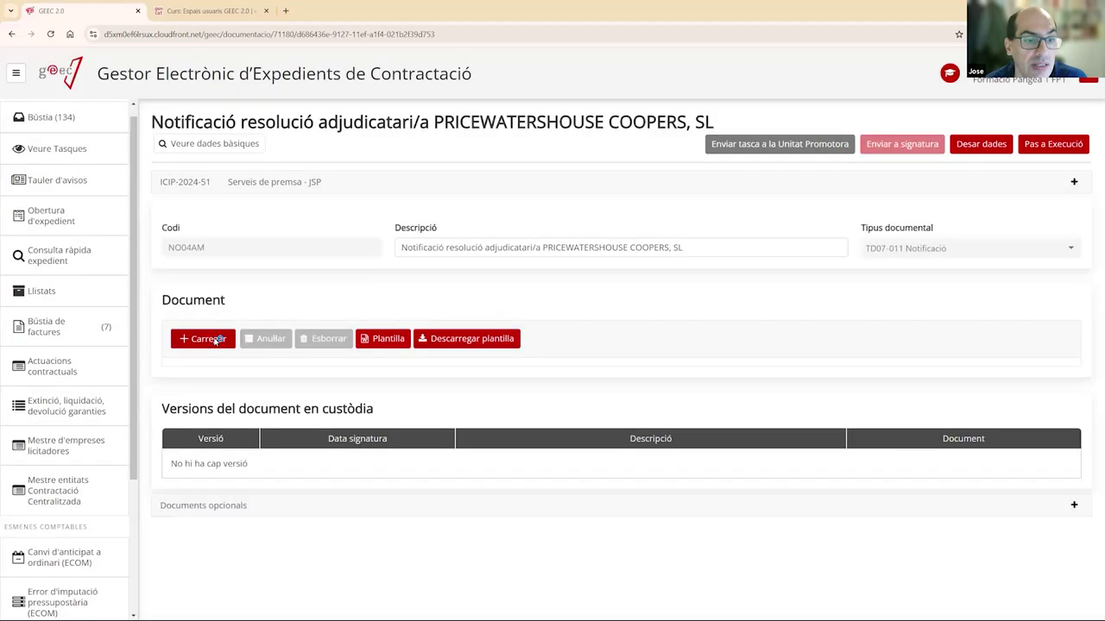
pyautogui.click(215, 339)
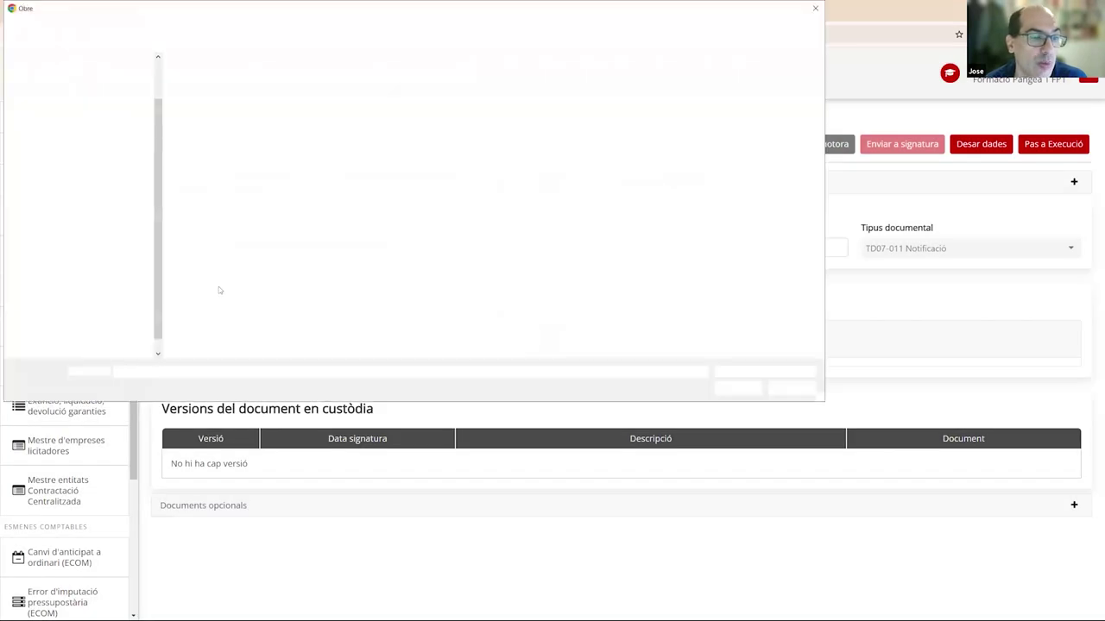
pyautogui.click(242, 181)
pyautogui.doubleClick(242, 181)
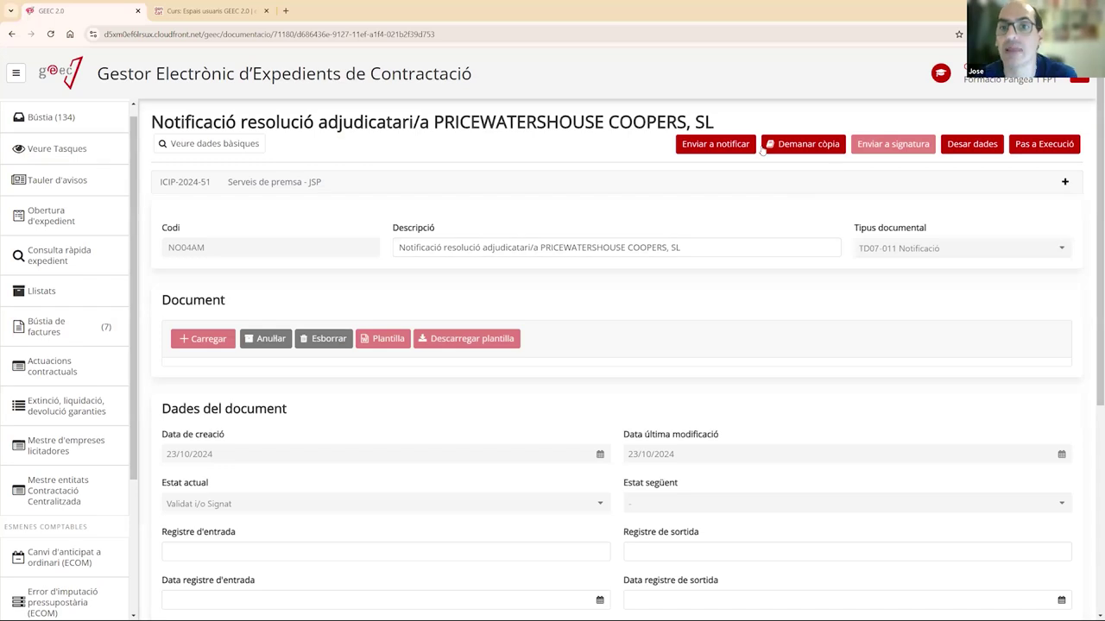
pyautogui.scroll(-4, 604, 302)
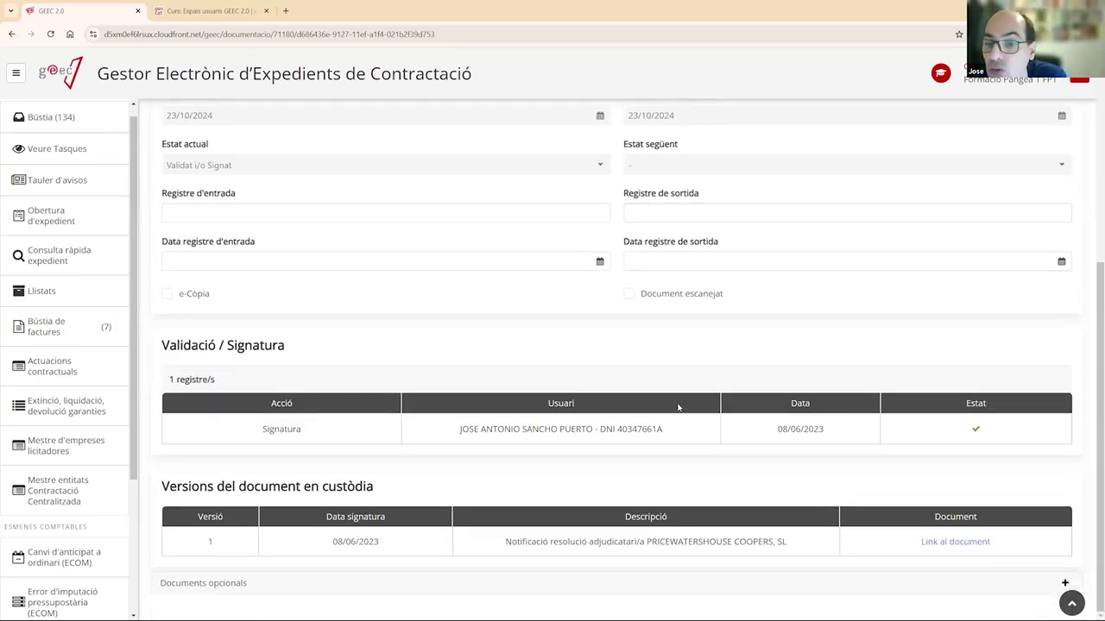
pyautogui.scroll(4, 557, 398)
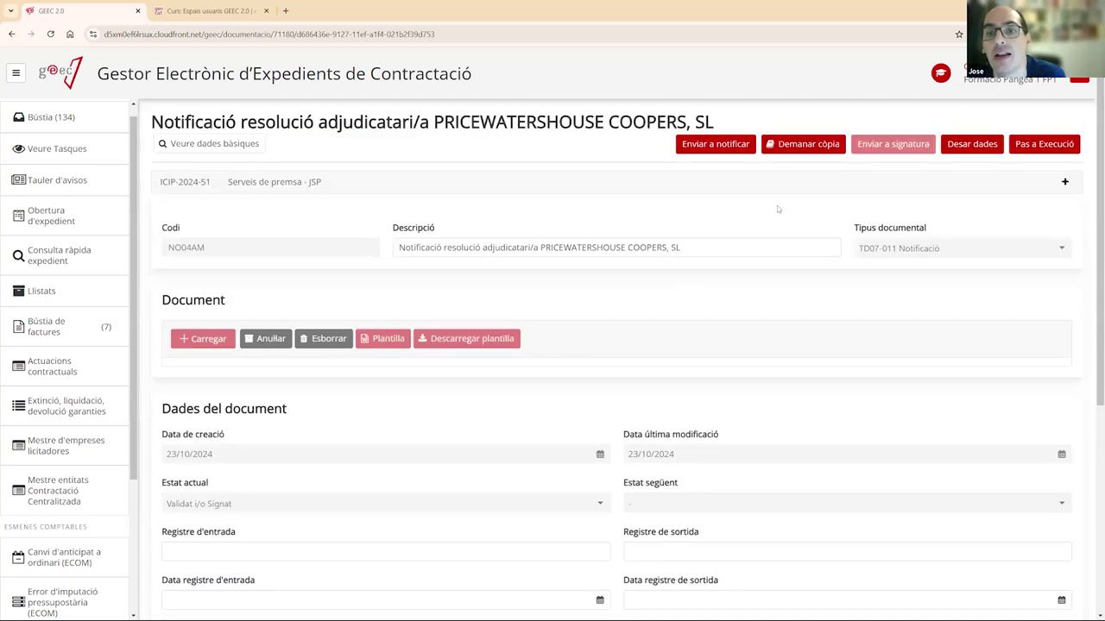
# Send NO04AM to notification, accepting the warning about having no eCòpia.
pyautogui.click(698, 147)
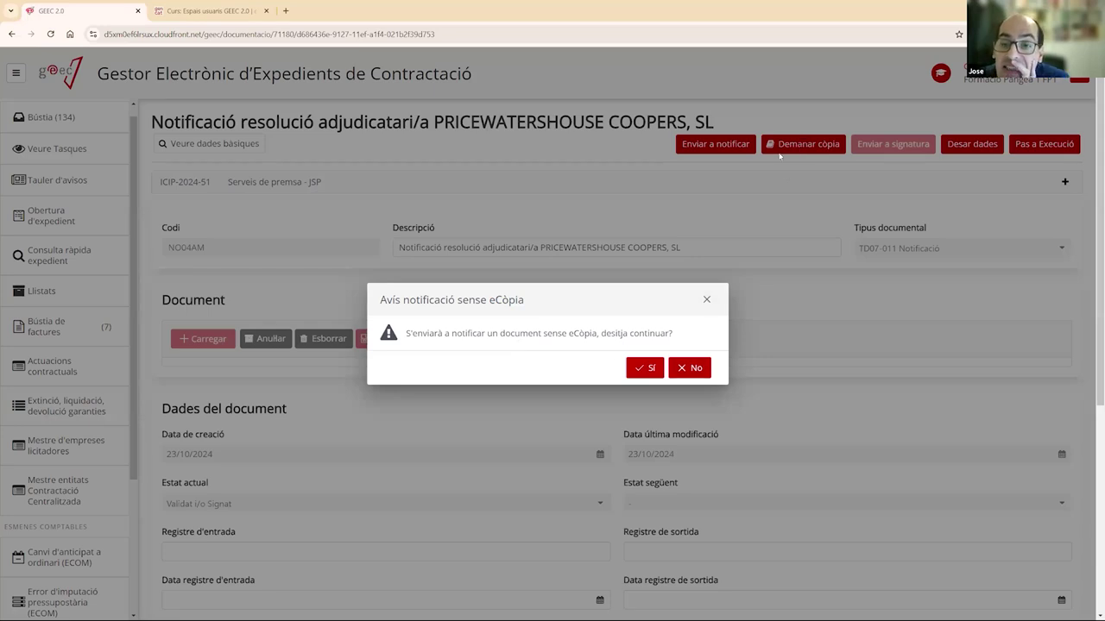
pyautogui.click(707, 299)
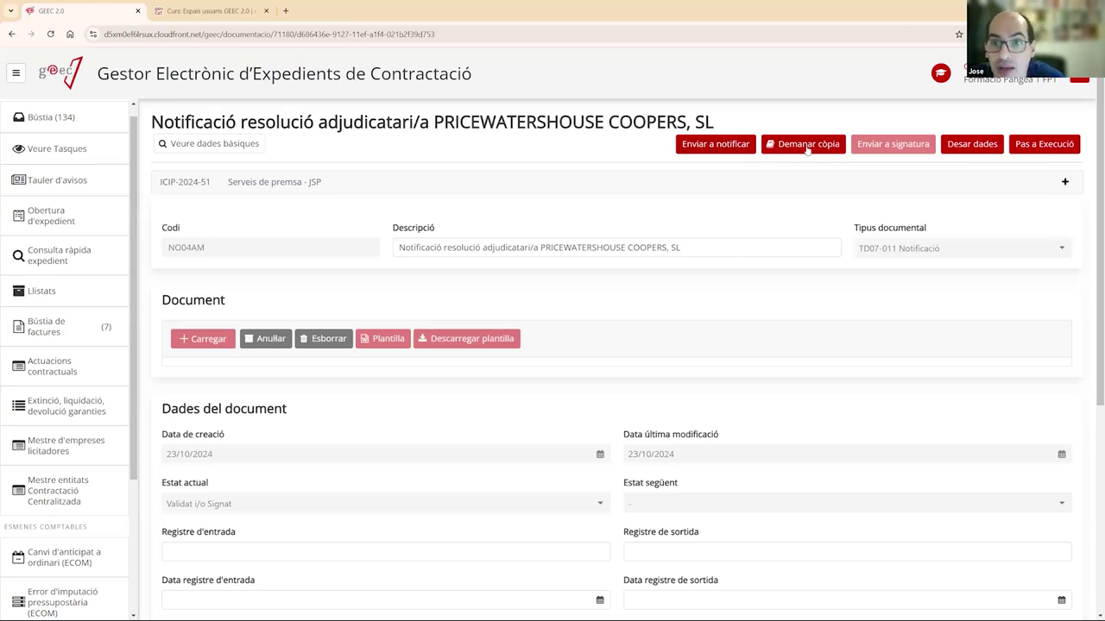
pyautogui.click(717, 147)
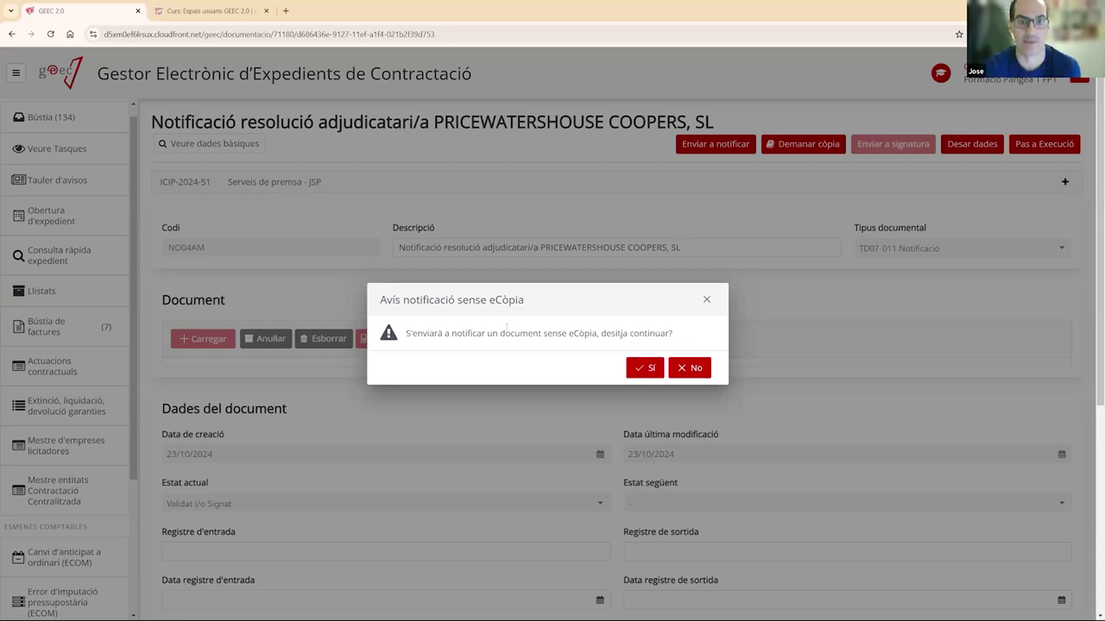
pyautogui.click(645, 368)
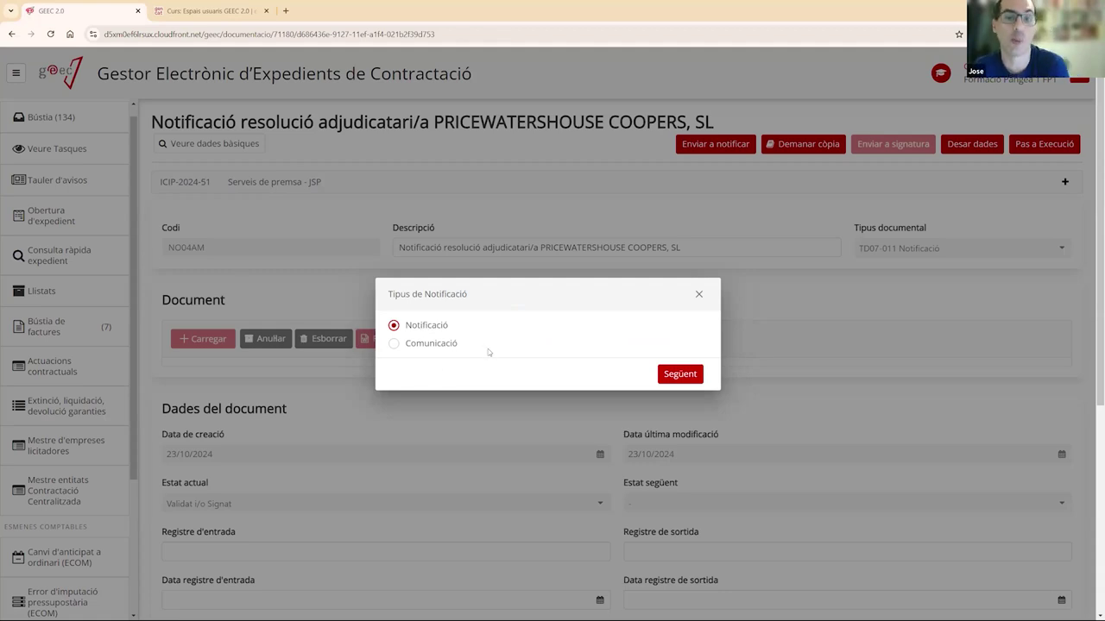
# Keep Notificació as the type and attach the RE10 award resolution.
pyautogui.click(668, 376)
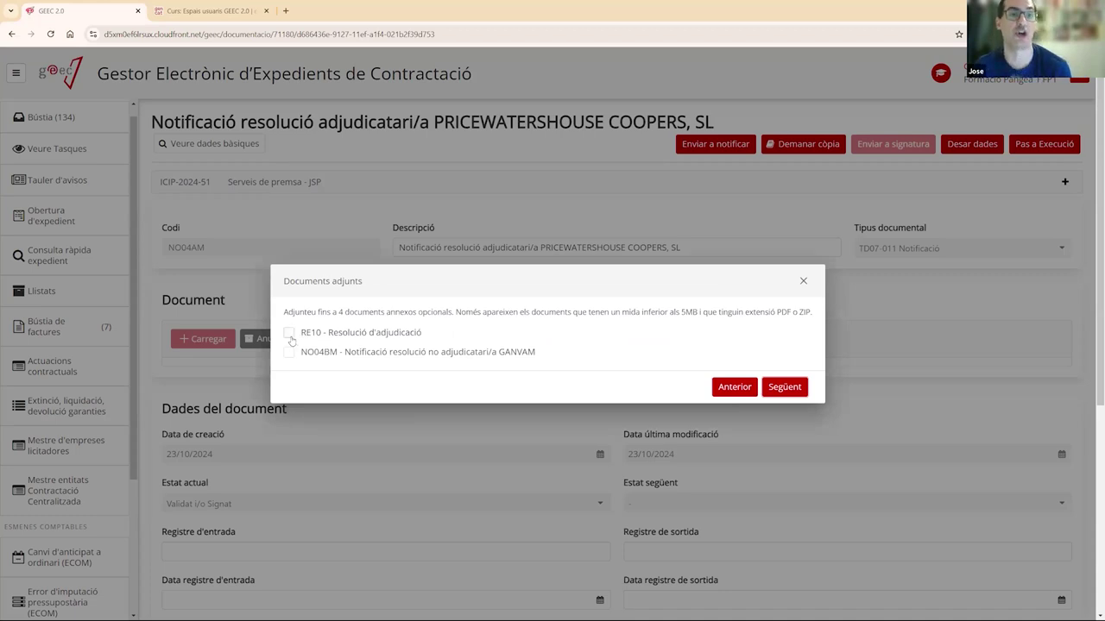
pyautogui.click(289, 334)
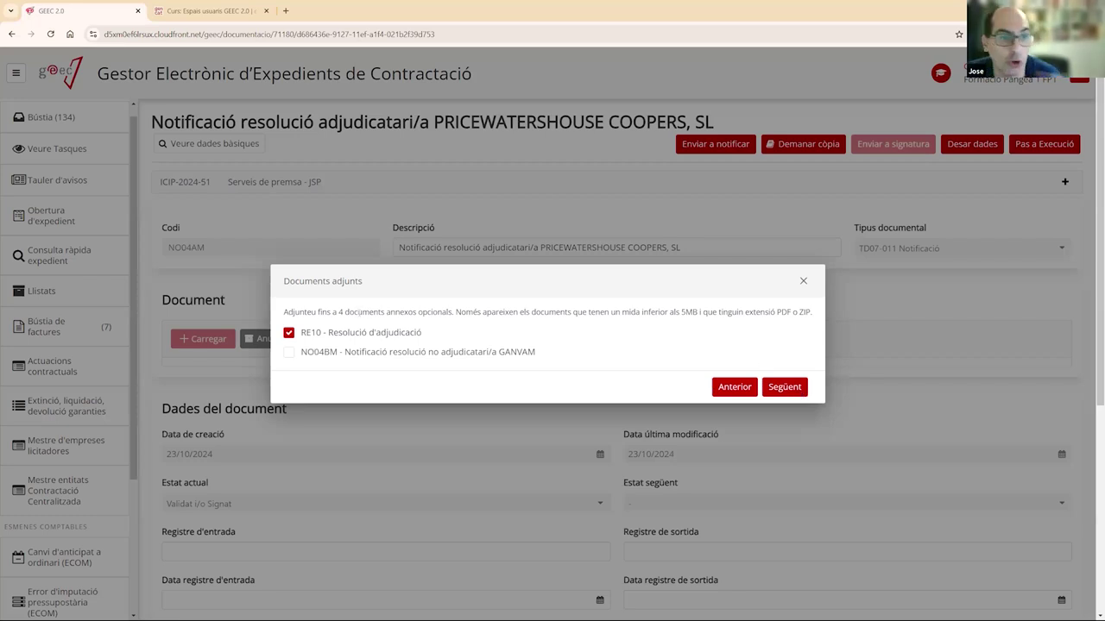
pyautogui.click(288, 333)
pyautogui.click(288, 334)
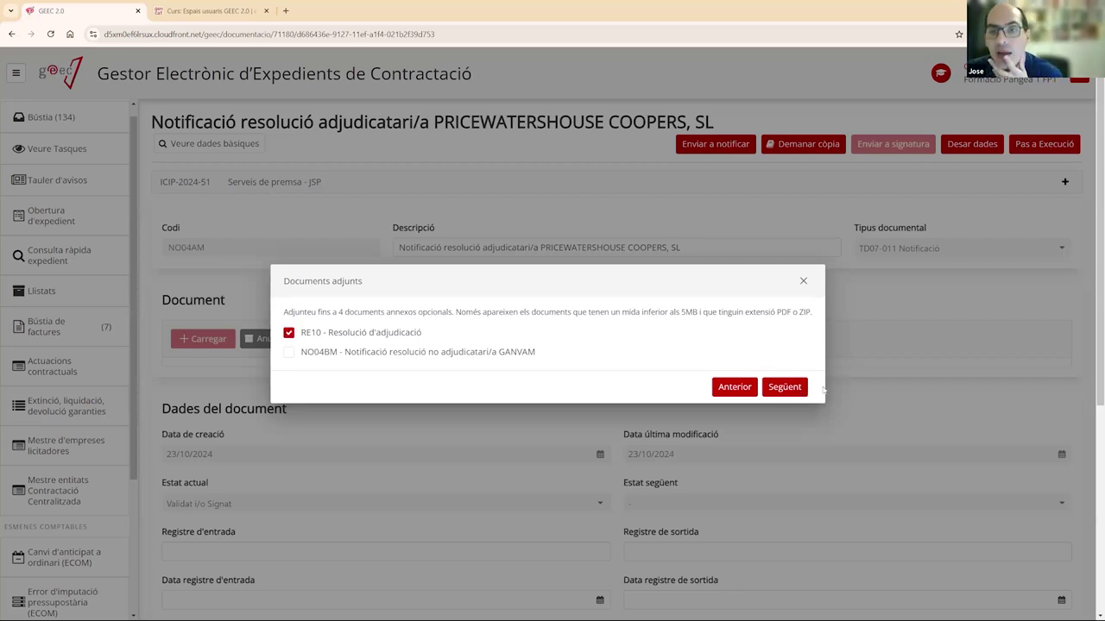
pyautogui.click(784, 387)
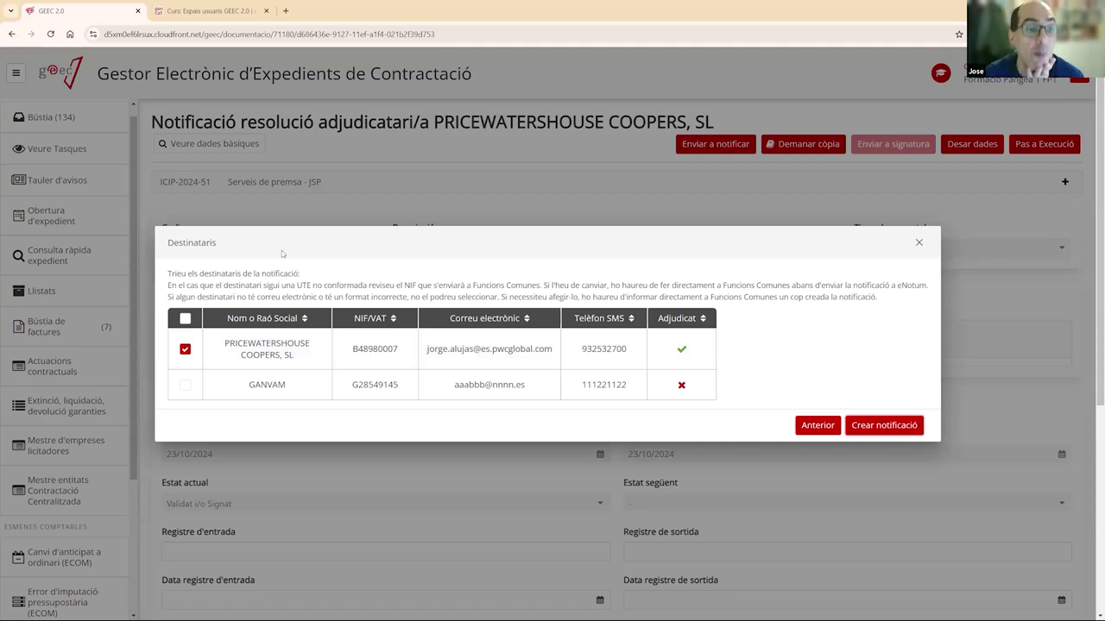
# Address it only to PRICEWATERHOUSE COOPERS, SL, leaving GANVAM out, and create the notification.
pyautogui.click(184, 385)
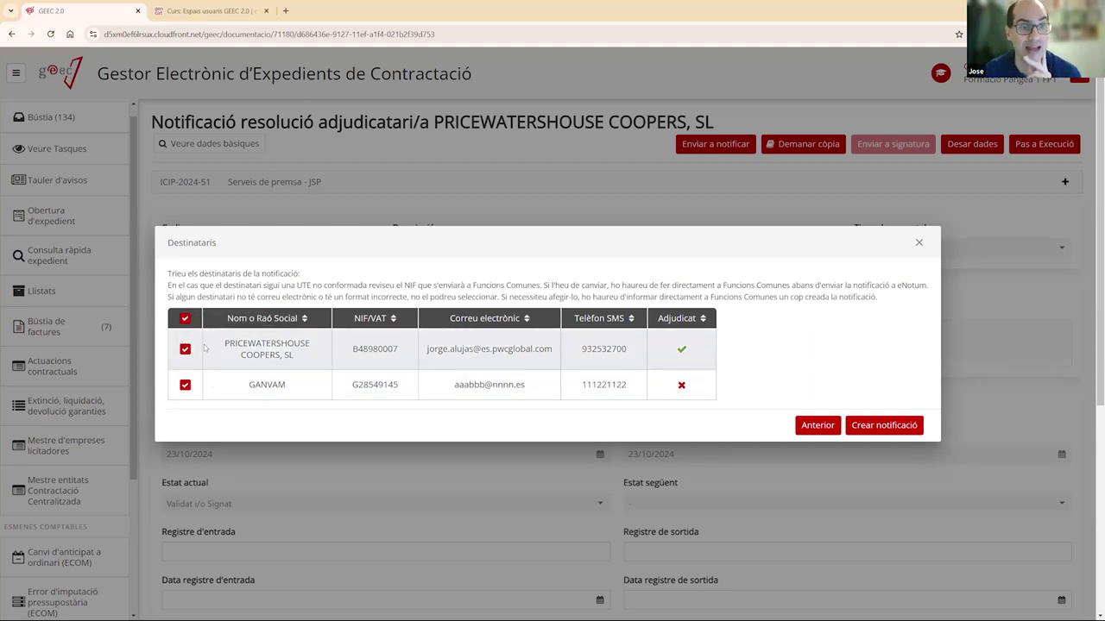
pyautogui.click(184, 385)
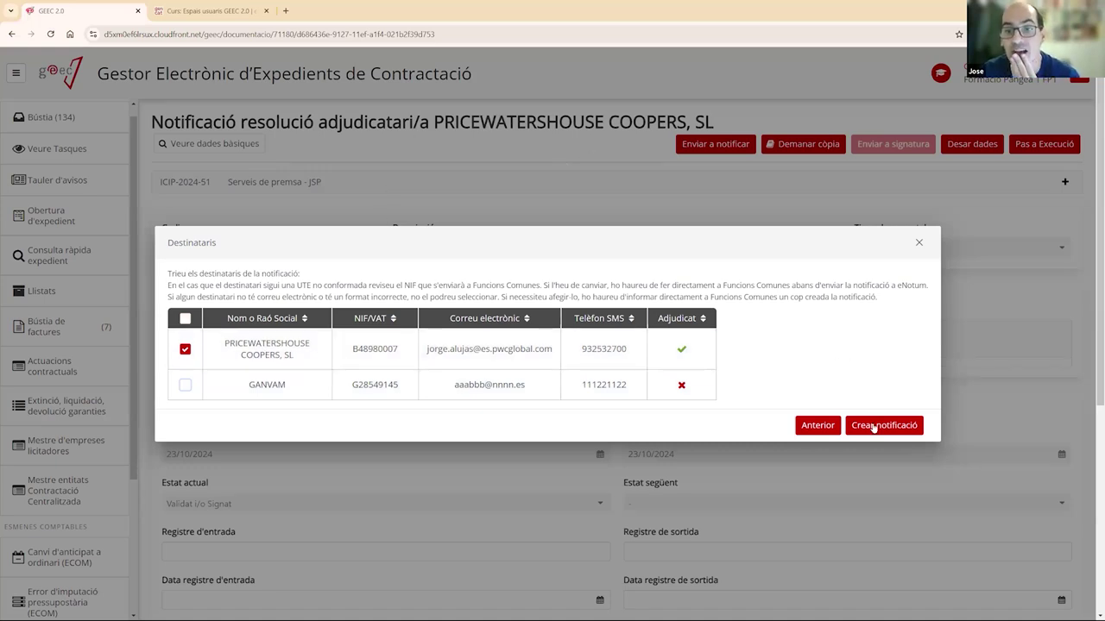
pyautogui.click(874, 425)
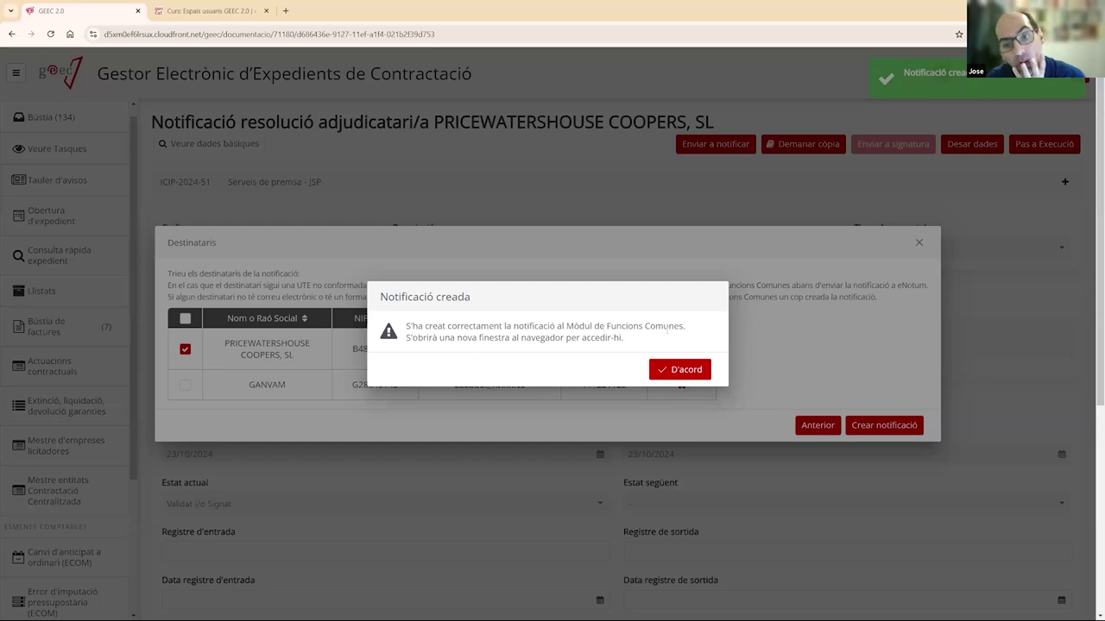
# Open the created notification and review its Referència base and text body.
pyautogui.click(681, 366)
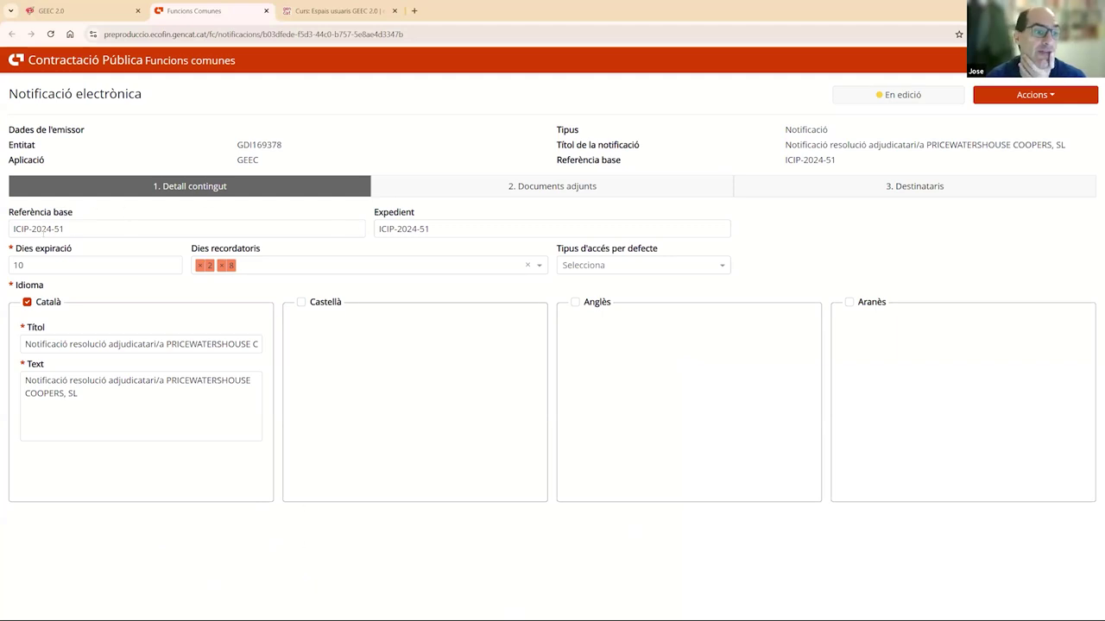
pyautogui.moveTo(9, 226); pyautogui.dragTo(444, 216)
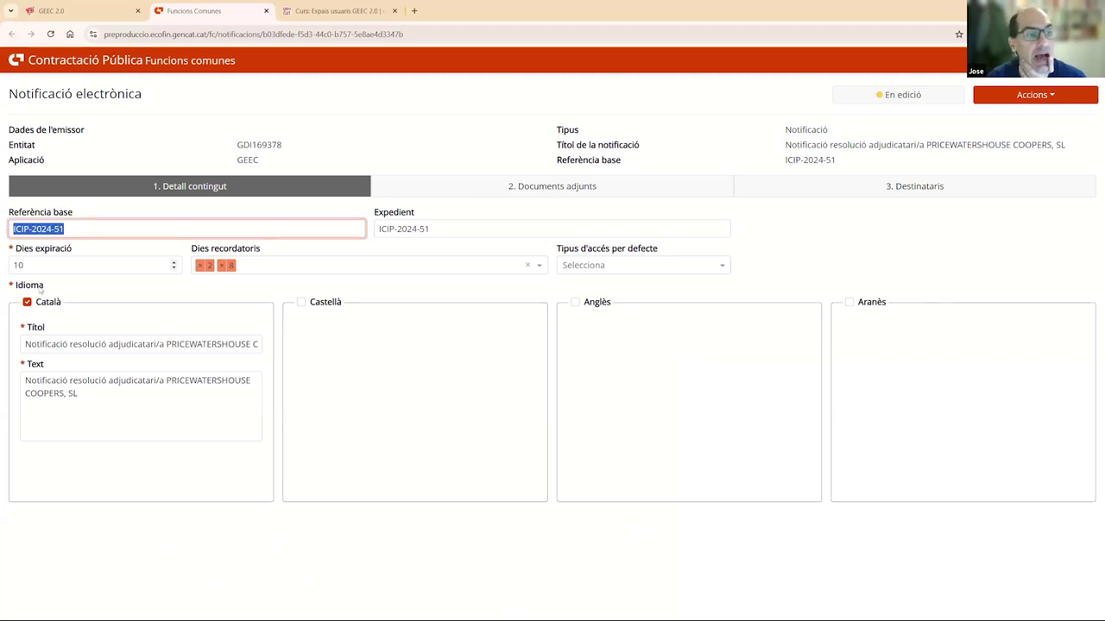
pyautogui.moveTo(69, 344); pyautogui.dragTo(14, 371)
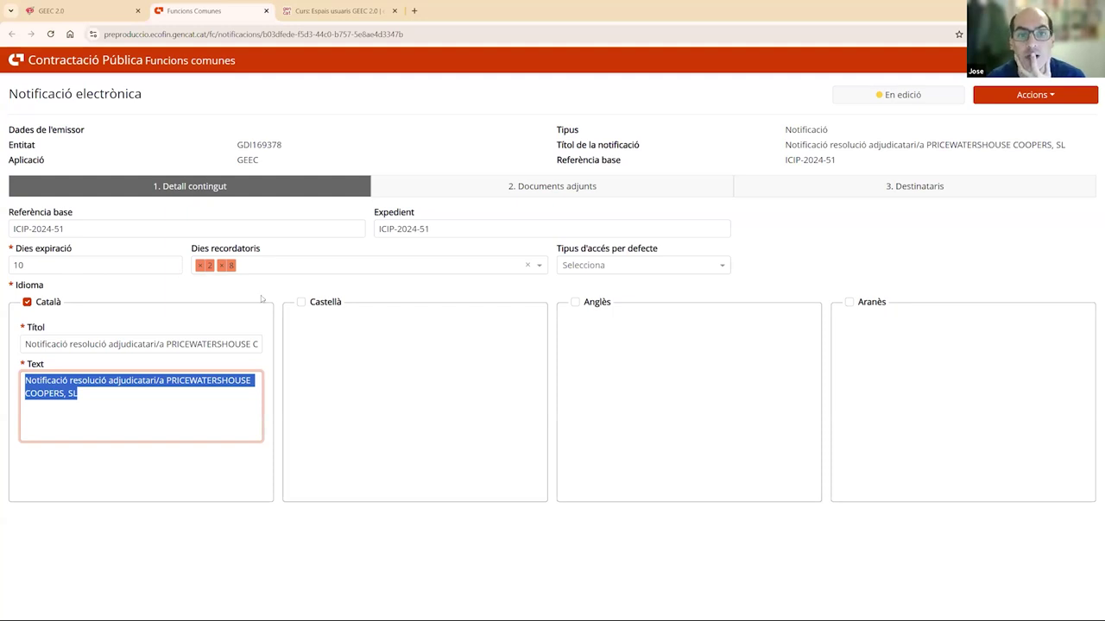
# Check the attached documents and the recipient's identification and mailbox details without saving.
pyautogui.click(547, 188)
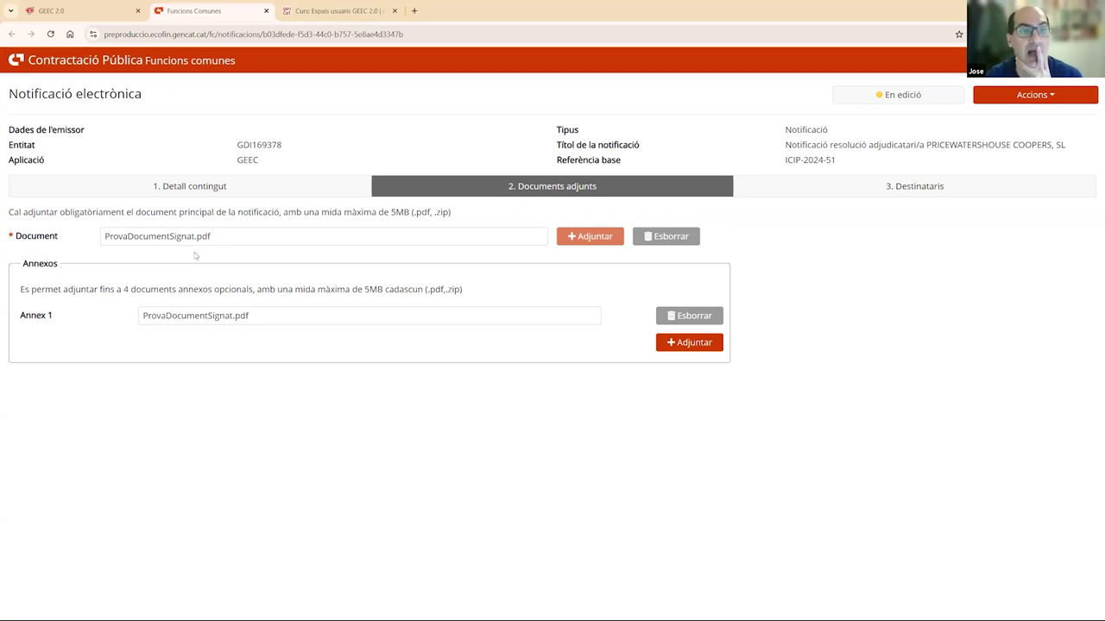
pyautogui.click(858, 191)
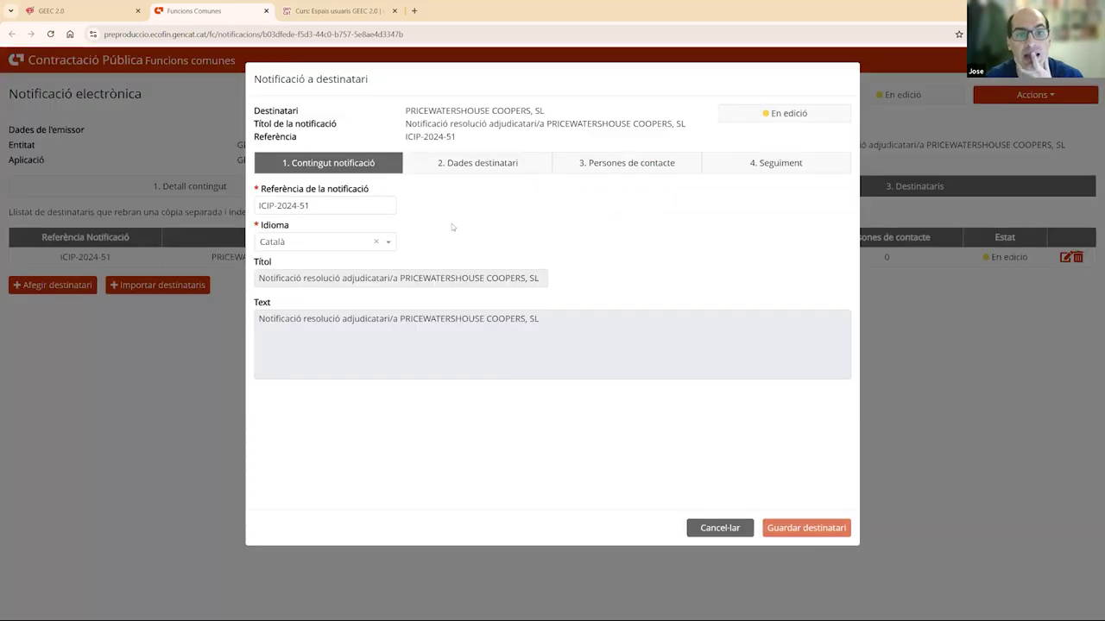
pyautogui.click(515, 163)
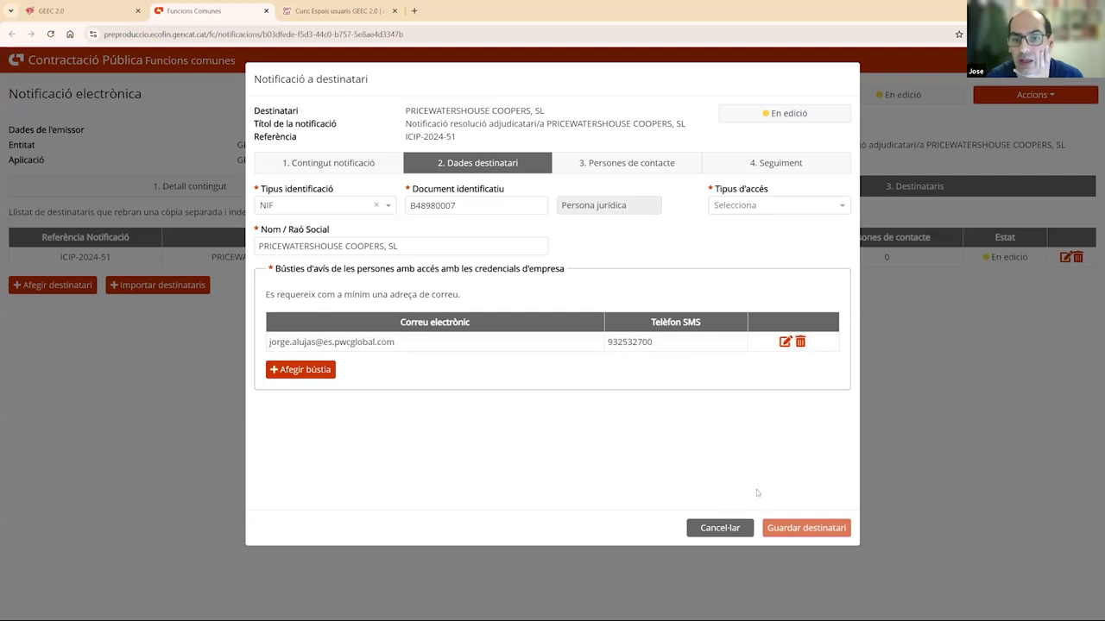
pyautogui.click(728, 527)
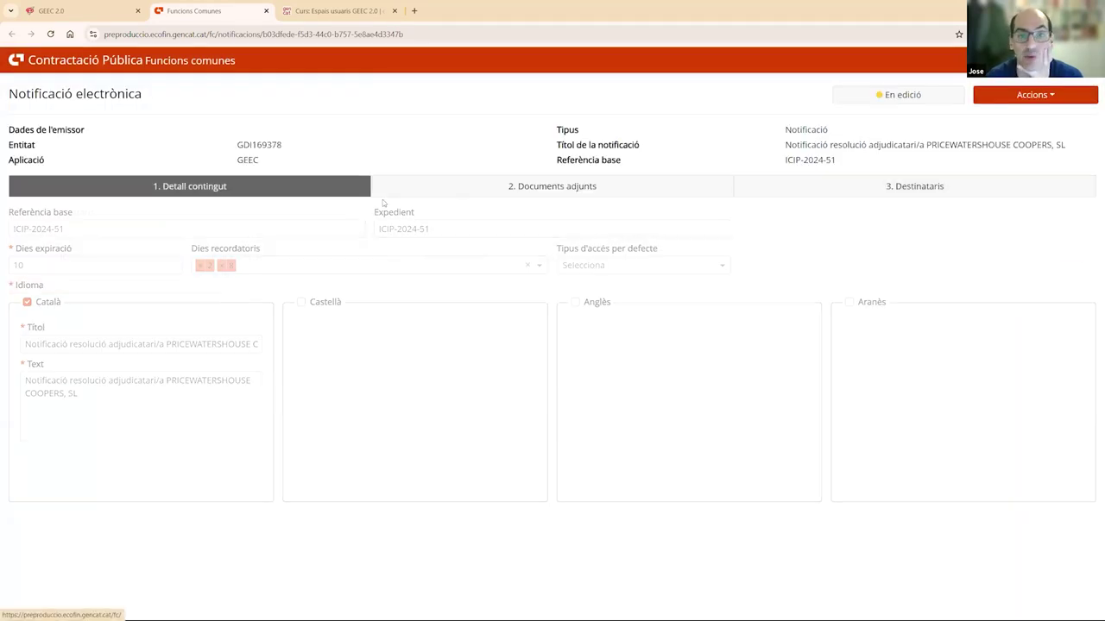
# Set the default access type to Certificat and show the recipients list.
pyautogui.click(634, 266)
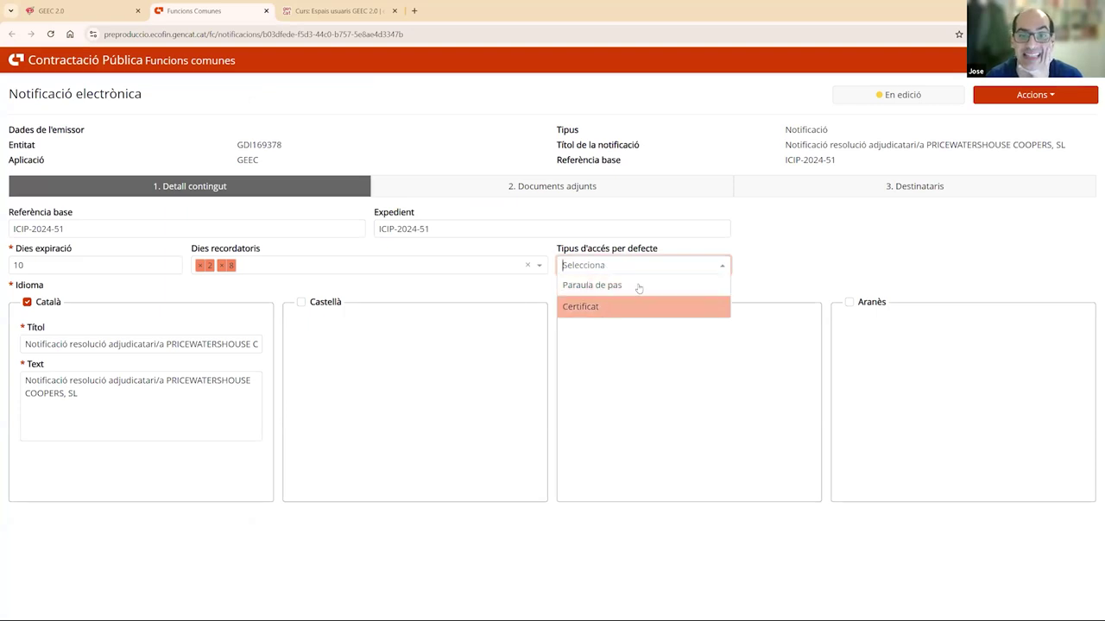
pyautogui.click(613, 307)
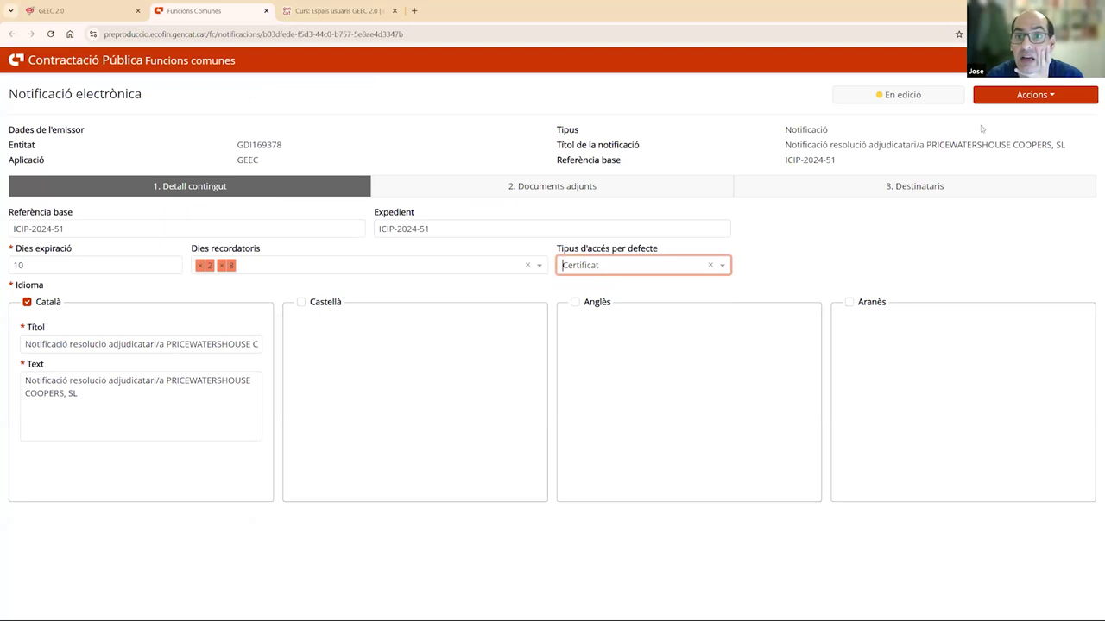
pyautogui.click(1042, 96)
pyautogui.click(815, 187)
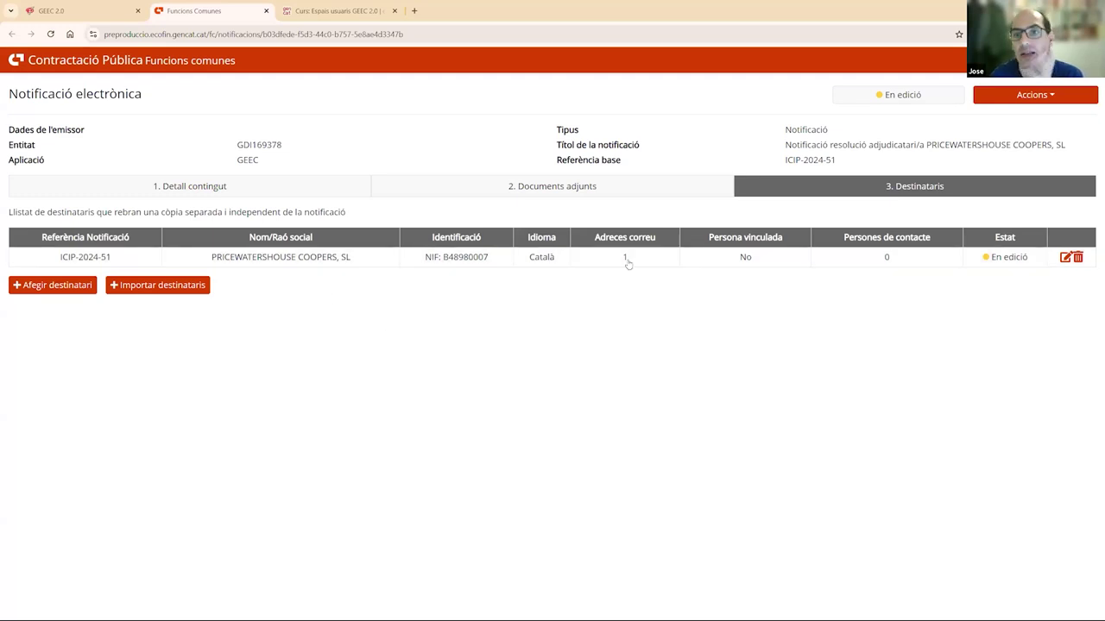
# Review the recipient's contact persons, discard the new contact, and return to the GEEC document.
pyautogui.click(1067, 257)
pyautogui.click(678, 161)
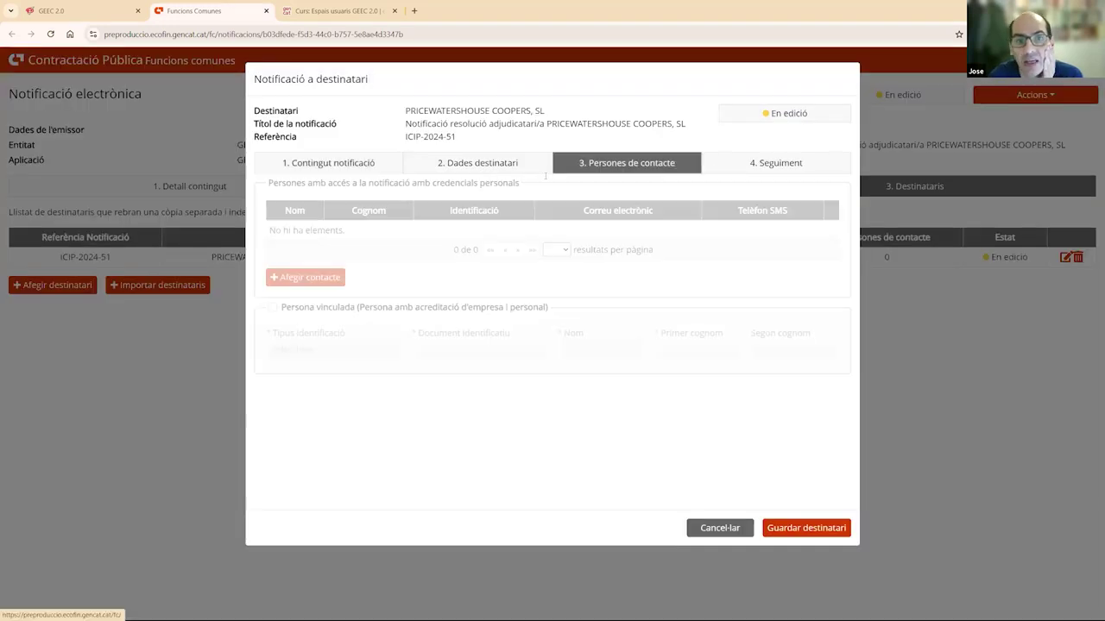
pyautogui.click(304, 281)
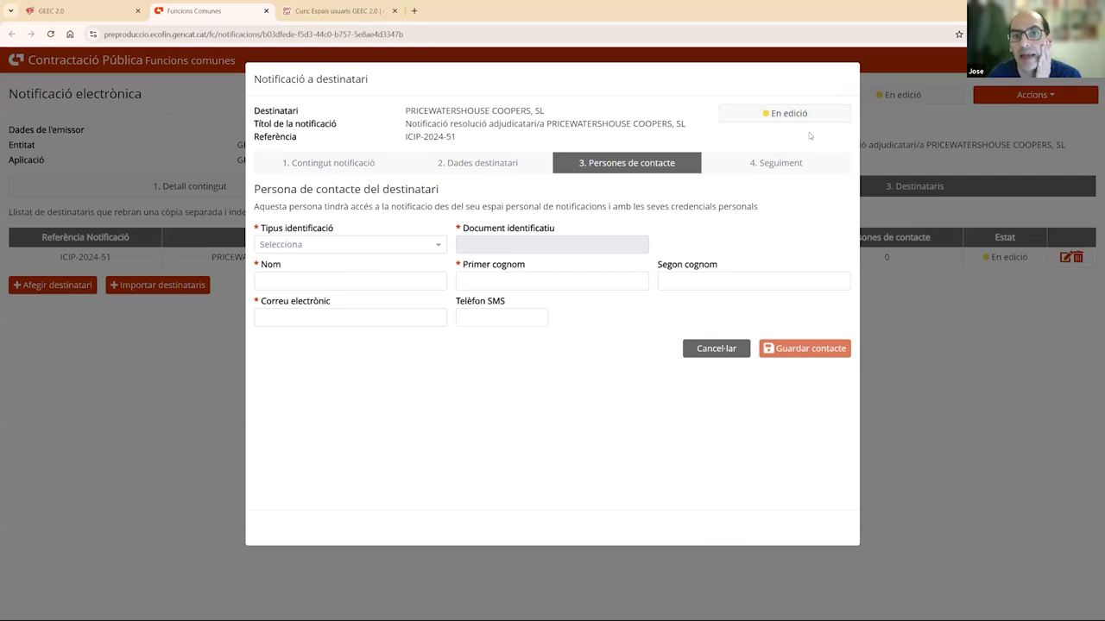
pyautogui.click(732, 528)
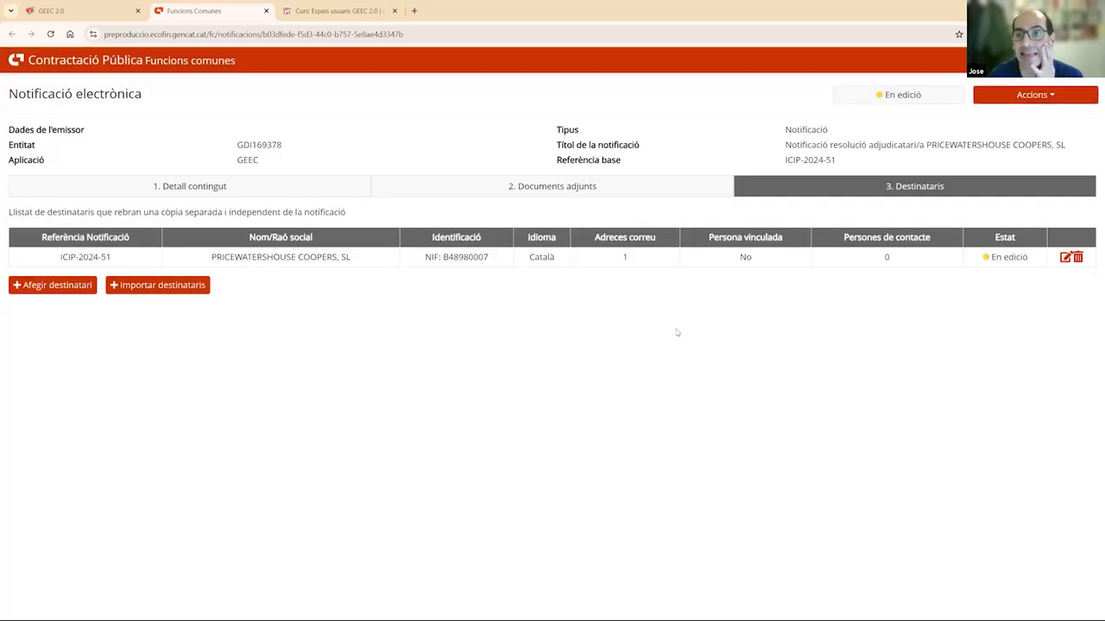
pyautogui.click(1035, 95)
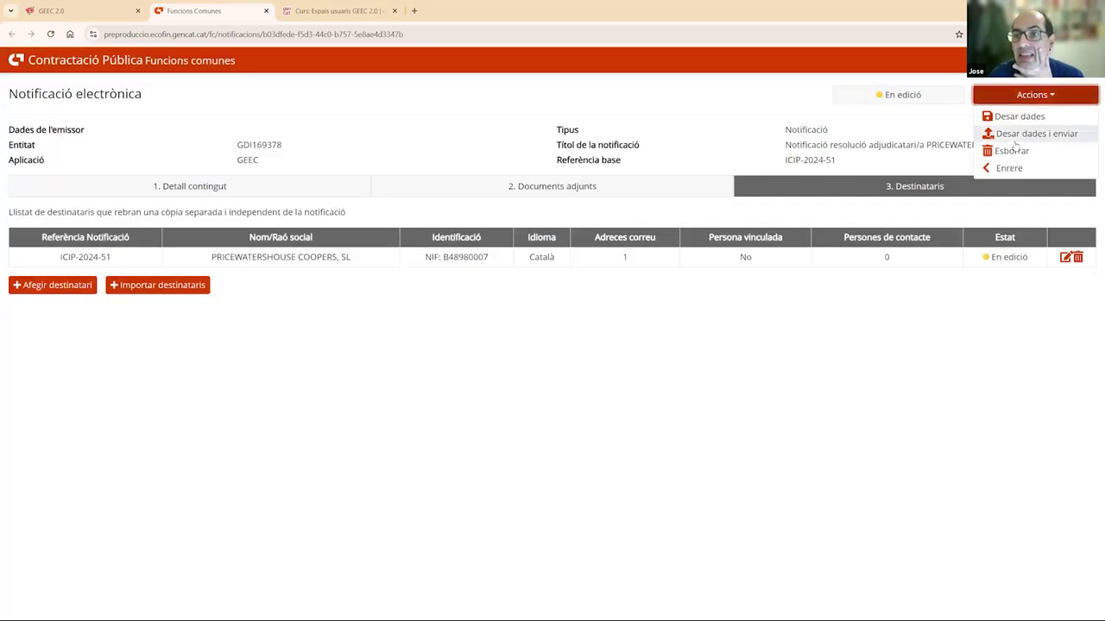
pyautogui.tripleClick(409, 135)
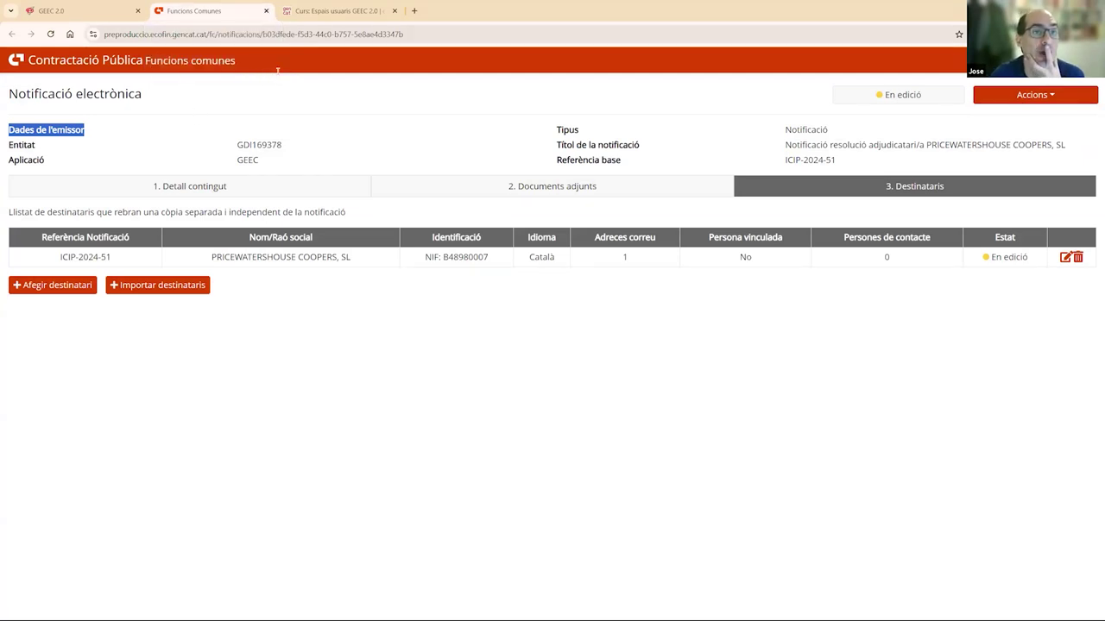
pyautogui.click(96, 12)
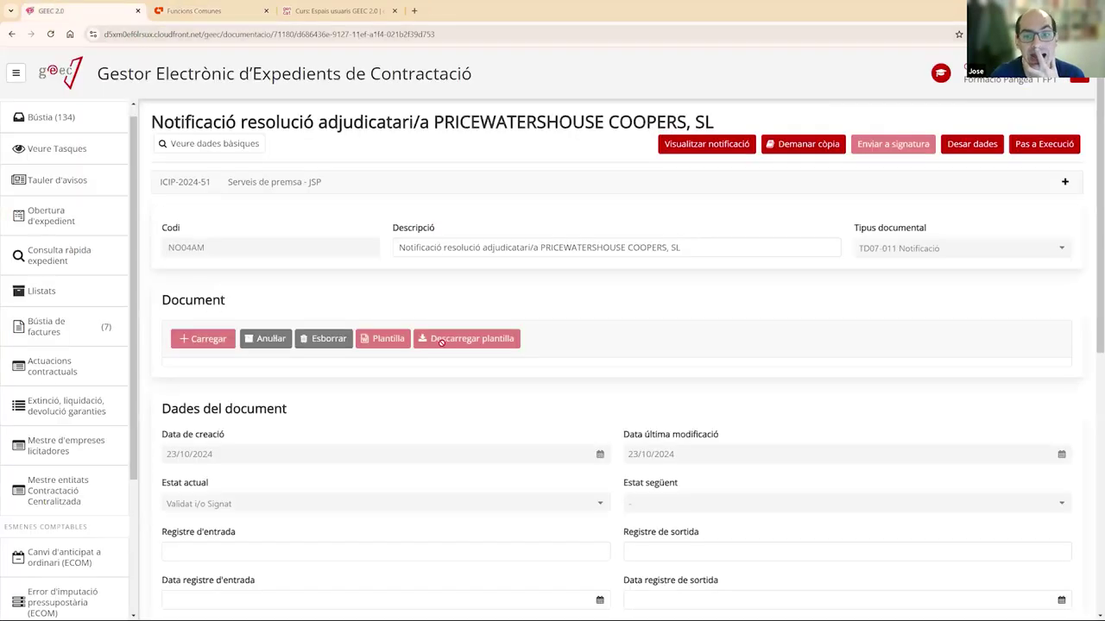
# Scroll to Notificació a eNotum and confirm the status is still En edició.
pyautogui.scroll(-5, 441, 343)
pyautogui.scroll(-1, 325, 432)
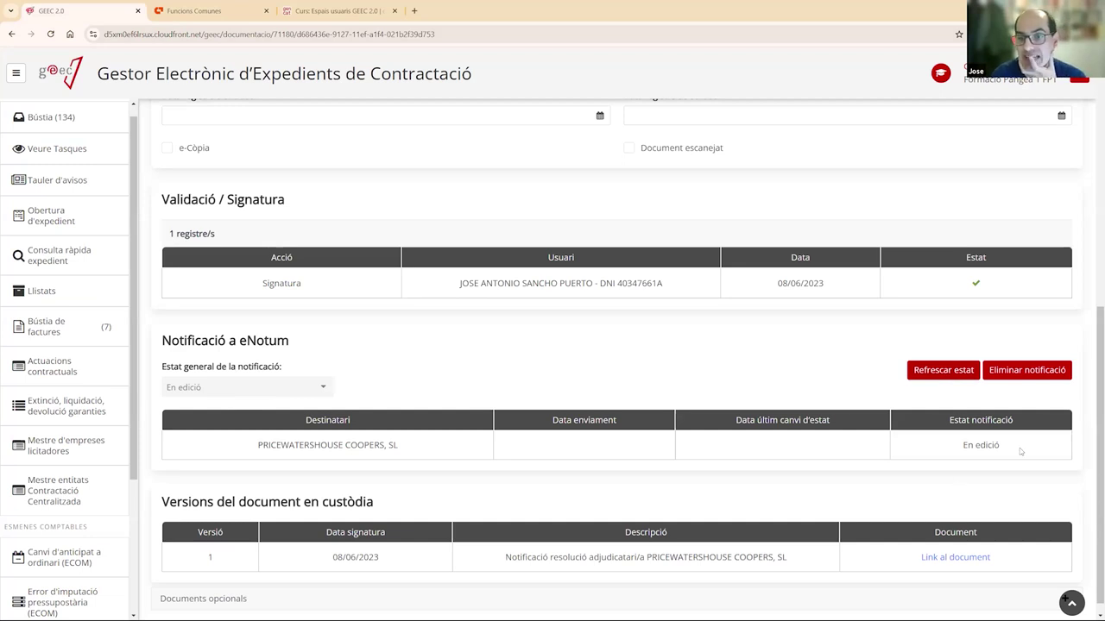
pyautogui.scroll(-1, 493, 455)
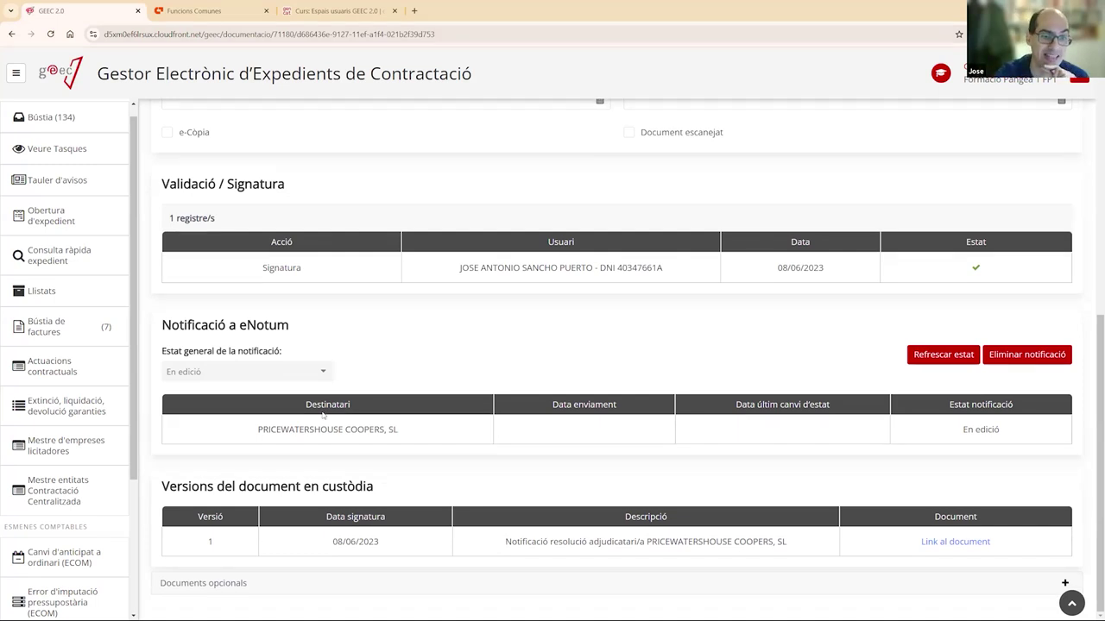
pyautogui.scroll(8, 353, 431)
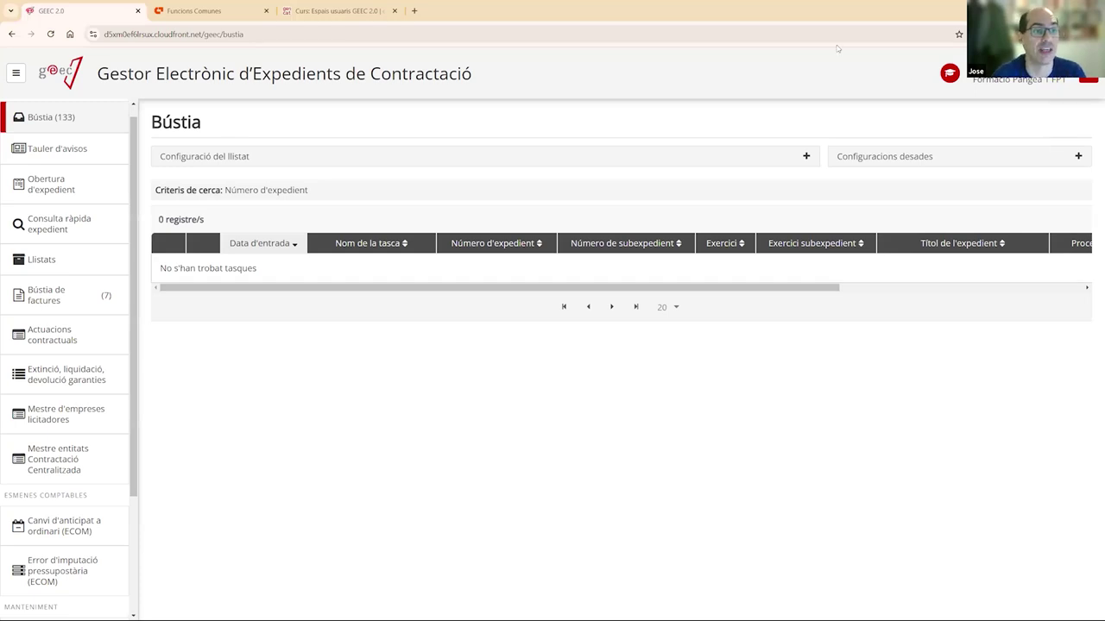
# Search expedients by title 'jsp' and open the processing tree of ICIP-2024-51.
pyautogui.click(78, 238)
pyautogui.click(337, 209)
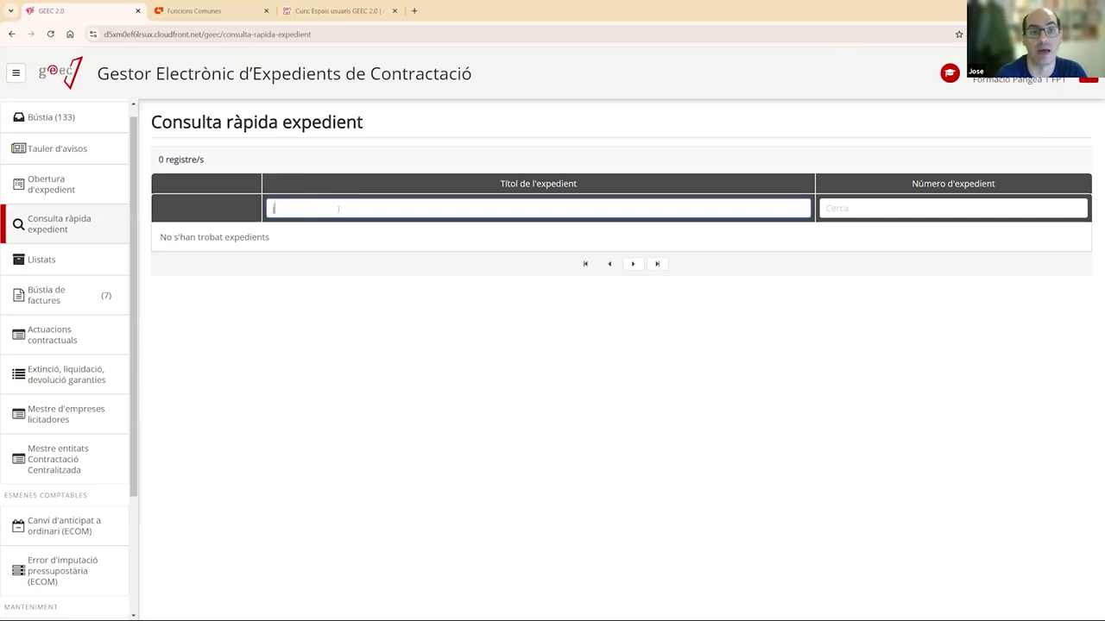
pyautogui.write('jsp')
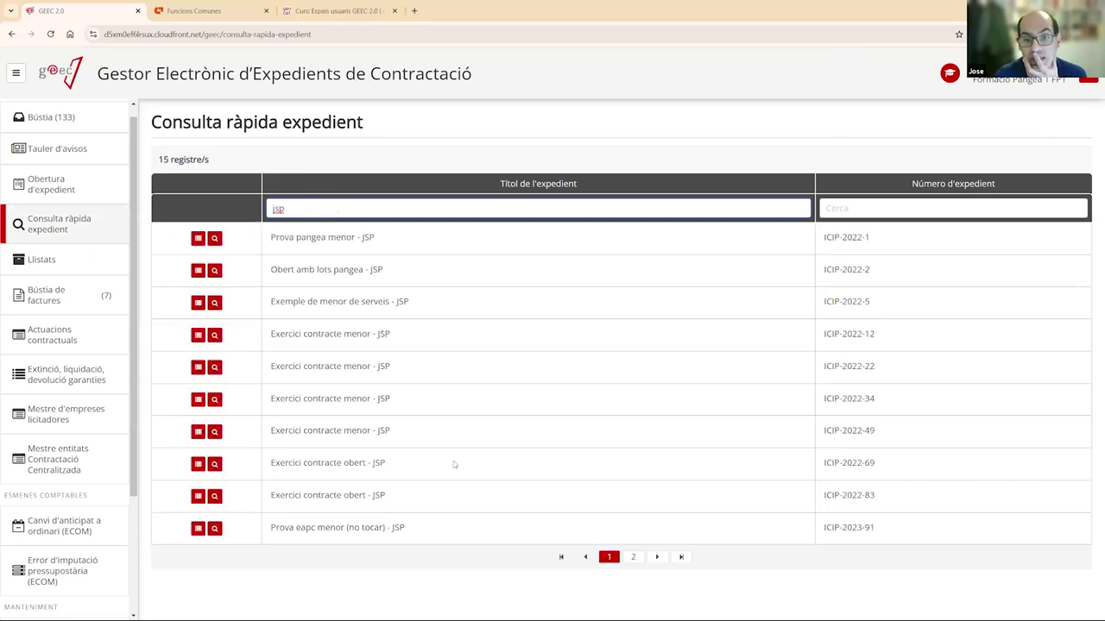
pyautogui.click(633, 557)
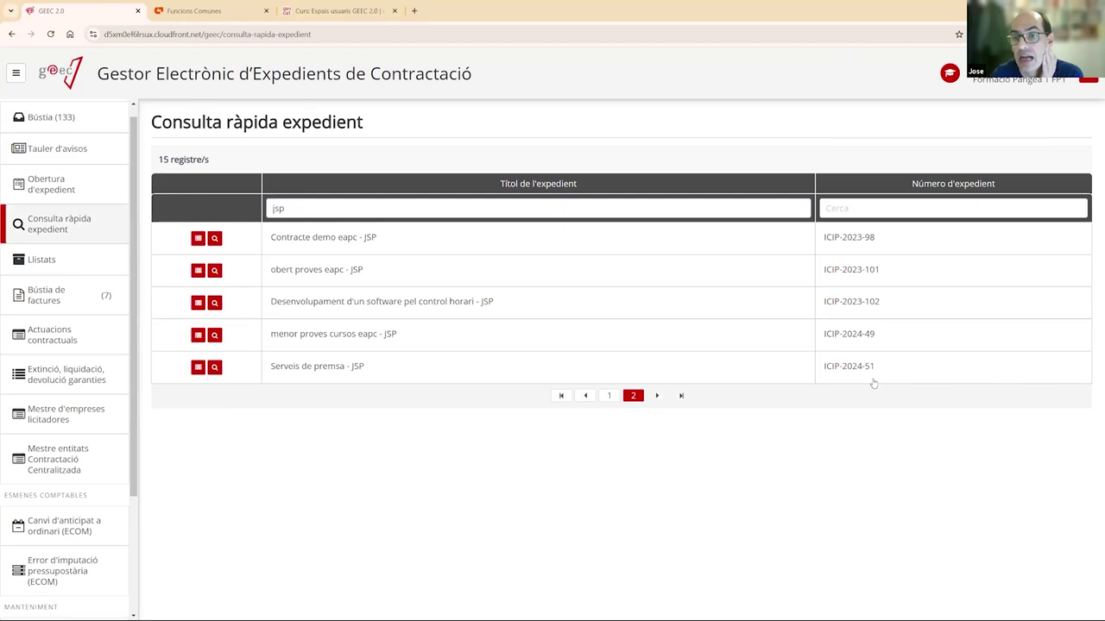
pyautogui.moveTo(877, 368); pyautogui.dragTo(823, 366)
pyautogui.click(198, 368)
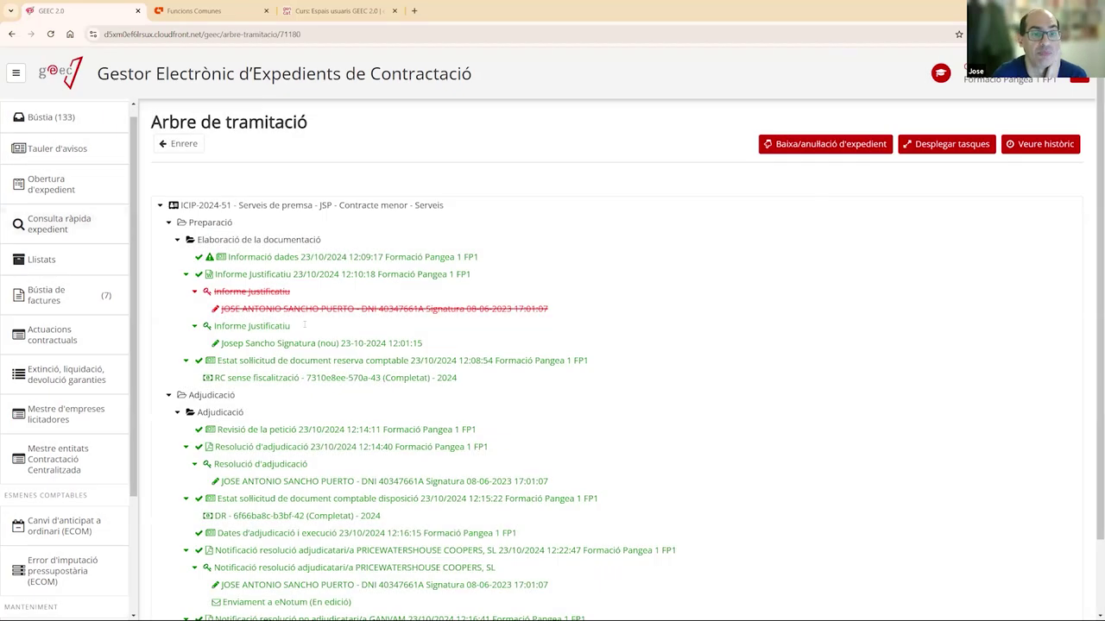
# In the ICIP-2024-51 tree, open 'Estat sol·licitud de document reserva comptable'.
pyautogui.scroll(-1, 333, 263)
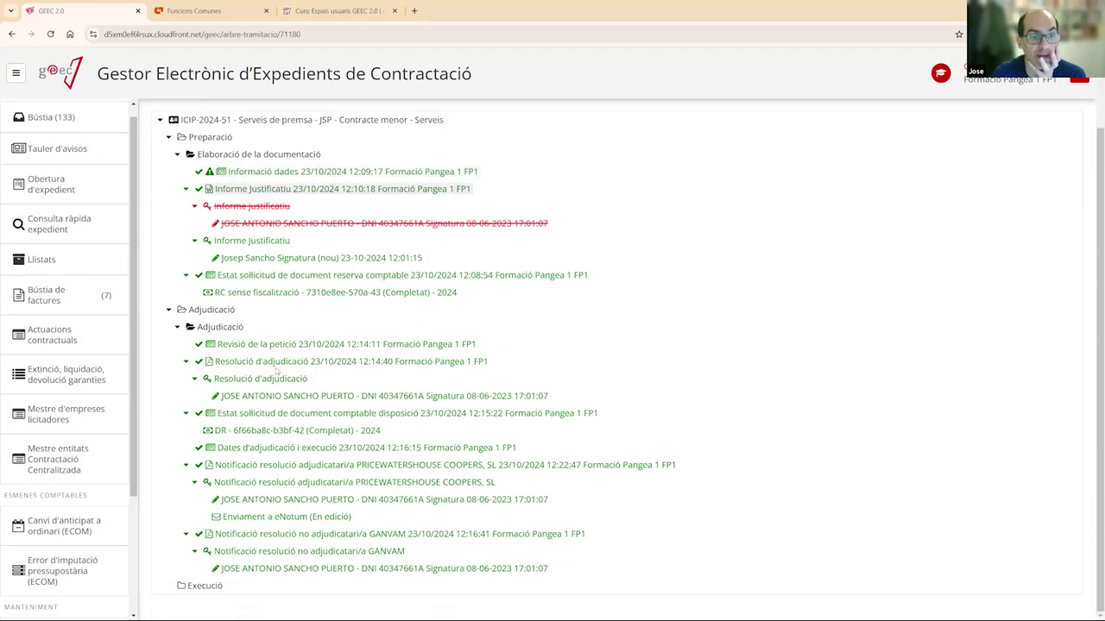
pyautogui.moveTo(223, 587); pyautogui.dragTo(161, 588)
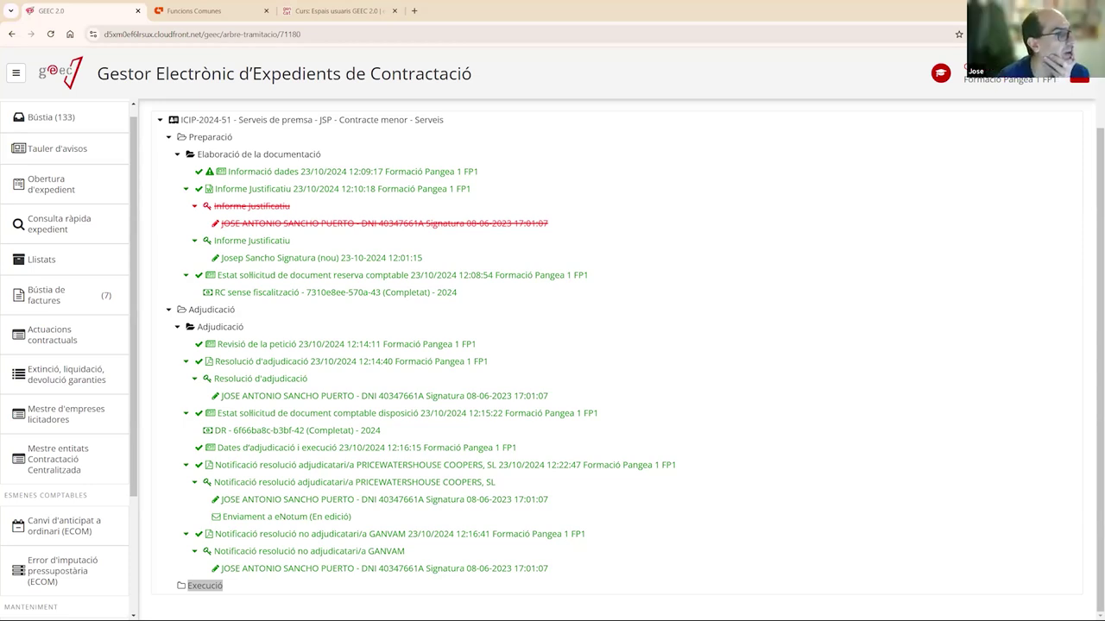
pyautogui.doubleClick(205, 585)
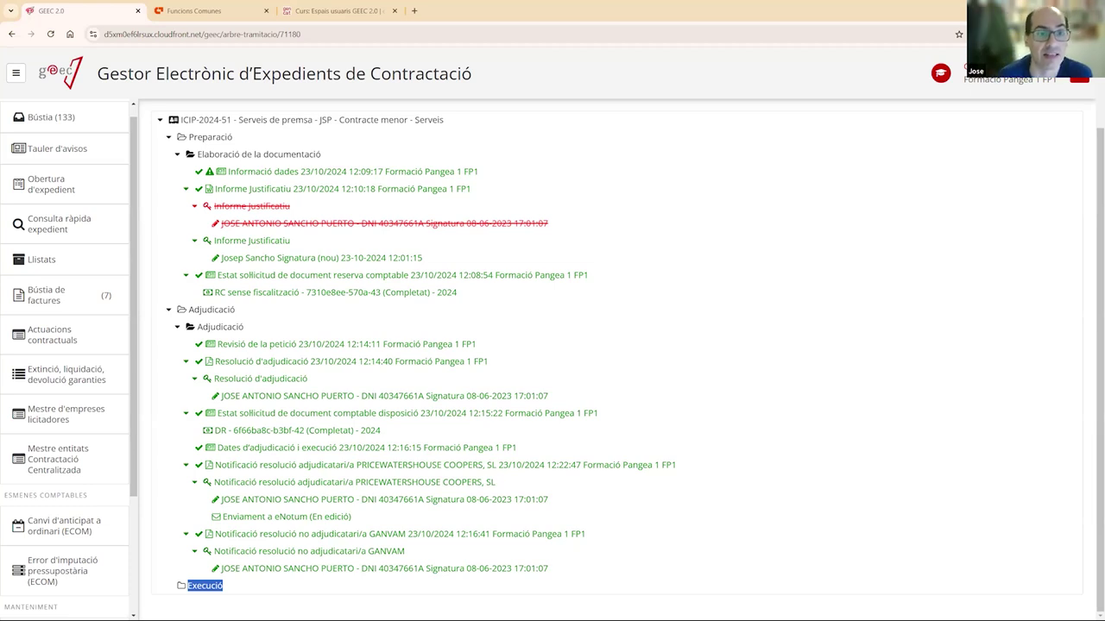
pyautogui.doubleClick(314, 277)
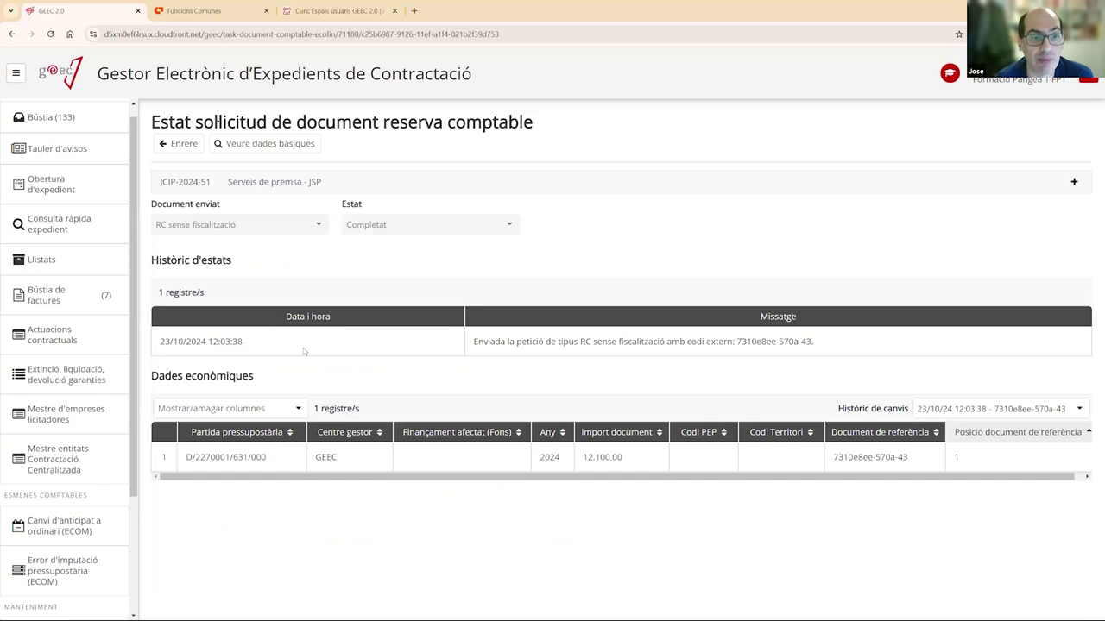
# Check the budget line and 2024 year in Dades econòmiques, then go back to the tree.
pyautogui.moveTo(302, 469); pyautogui.dragTo(215, 458)
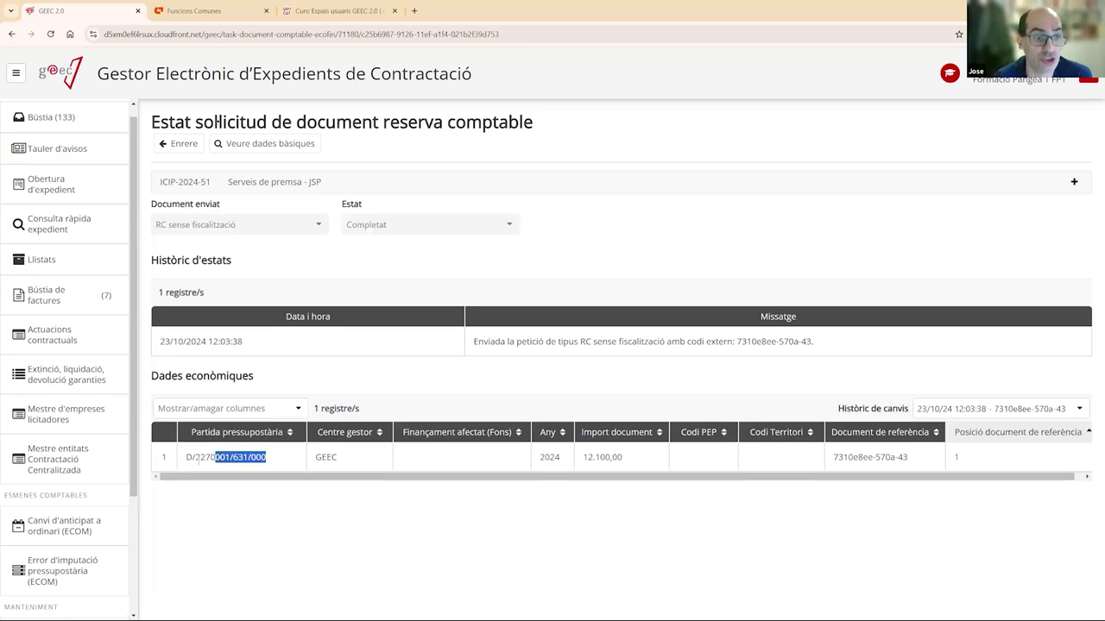
pyautogui.moveTo(539, 457); pyautogui.dragTo(564, 463)
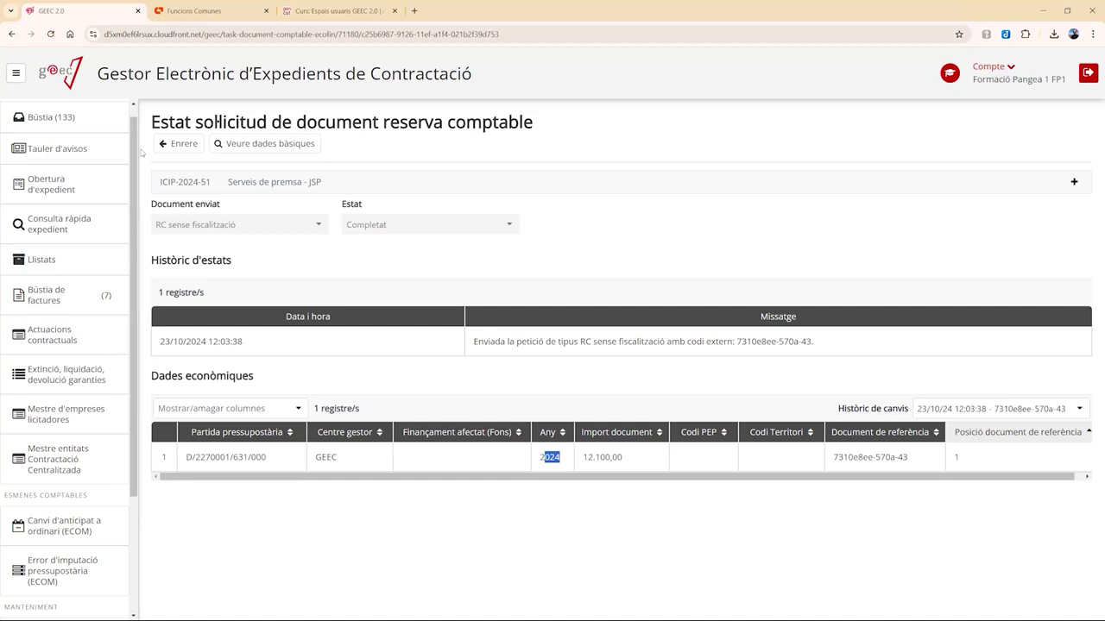
pyautogui.click(170, 147)
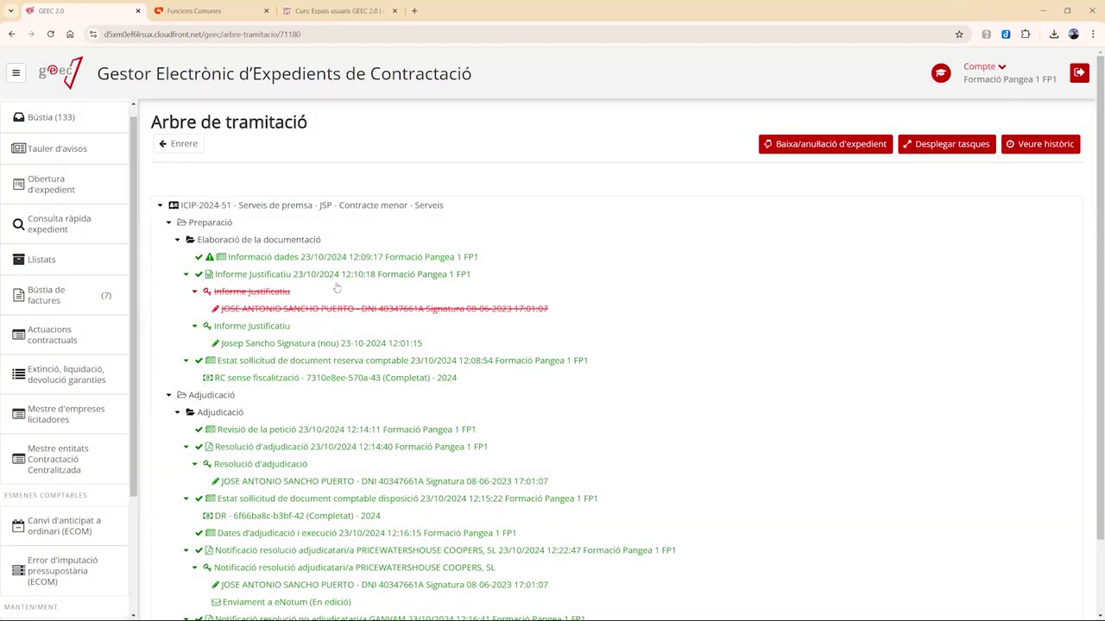
# Open Bústia de factures to list the 7 invoices in 'Rebuda' status.
pyautogui.scroll(-2, 337, 288)
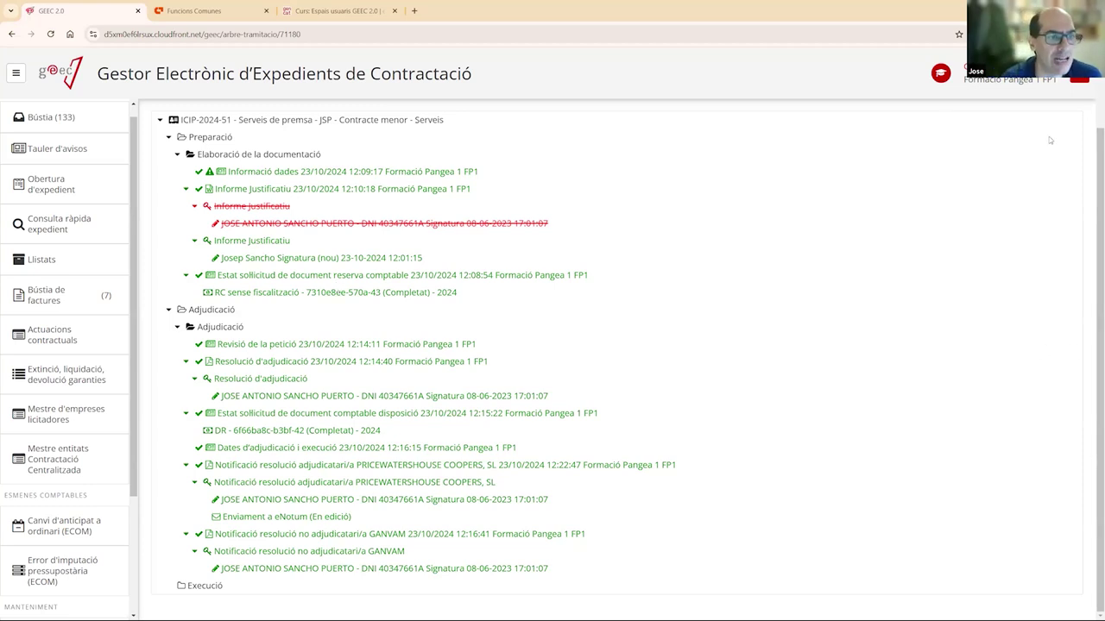
pyautogui.click(78, 301)
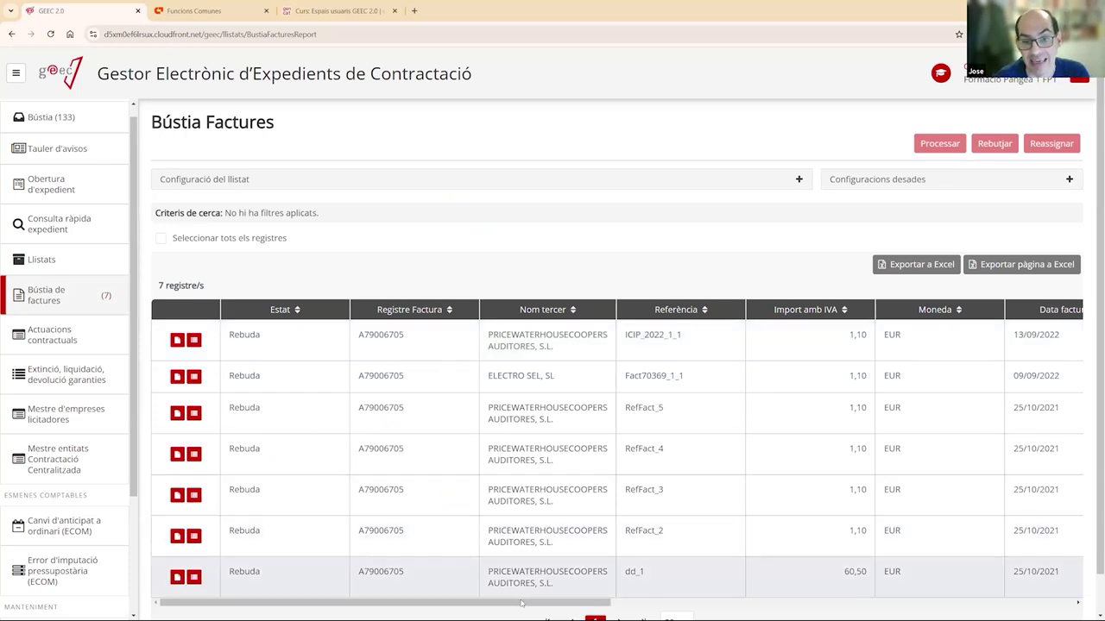
# Try reassigning the first invoice to Àrea economico-financera, then cancel without applying it.
pyautogui.hscroll(10, 557, 584)
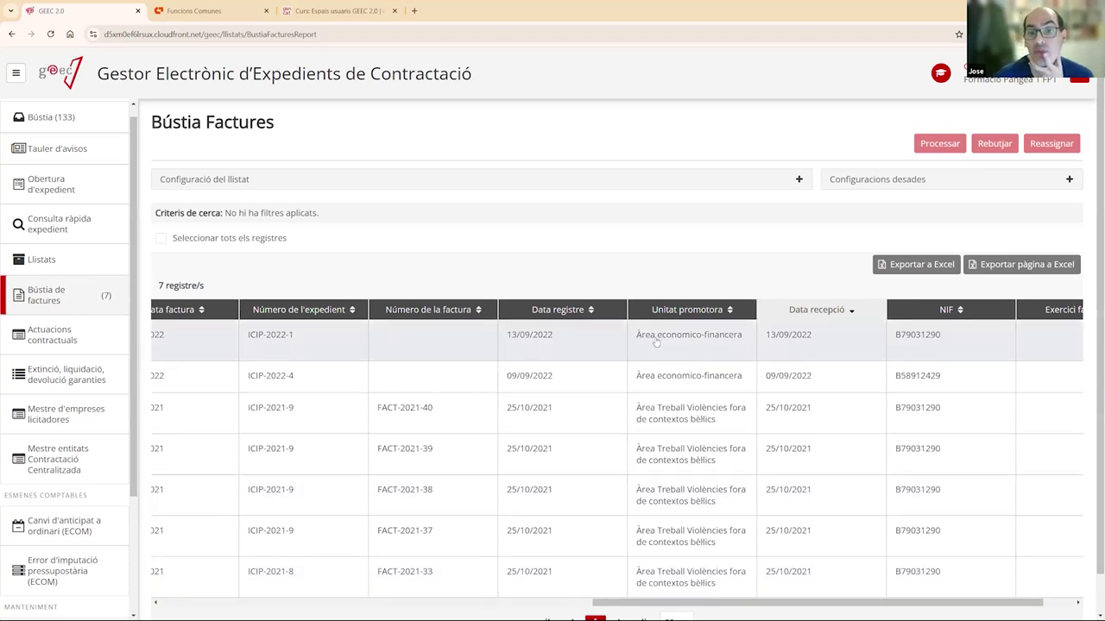
pyautogui.moveTo(631, 602); pyautogui.dragTo(182, 588)
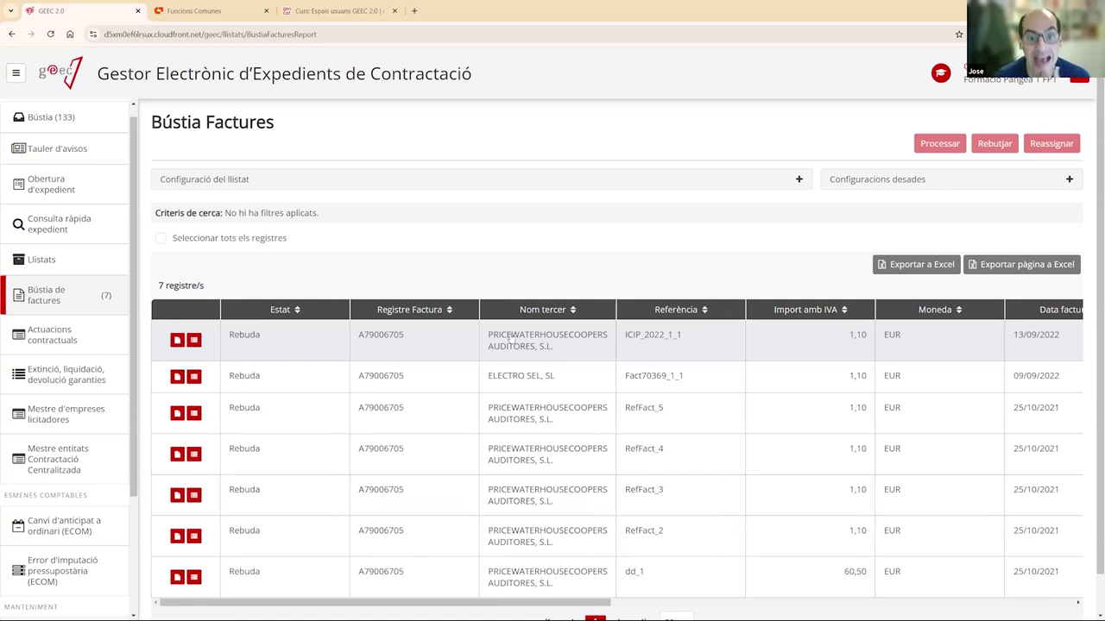
pyautogui.click(513, 339)
pyautogui.click(1047, 144)
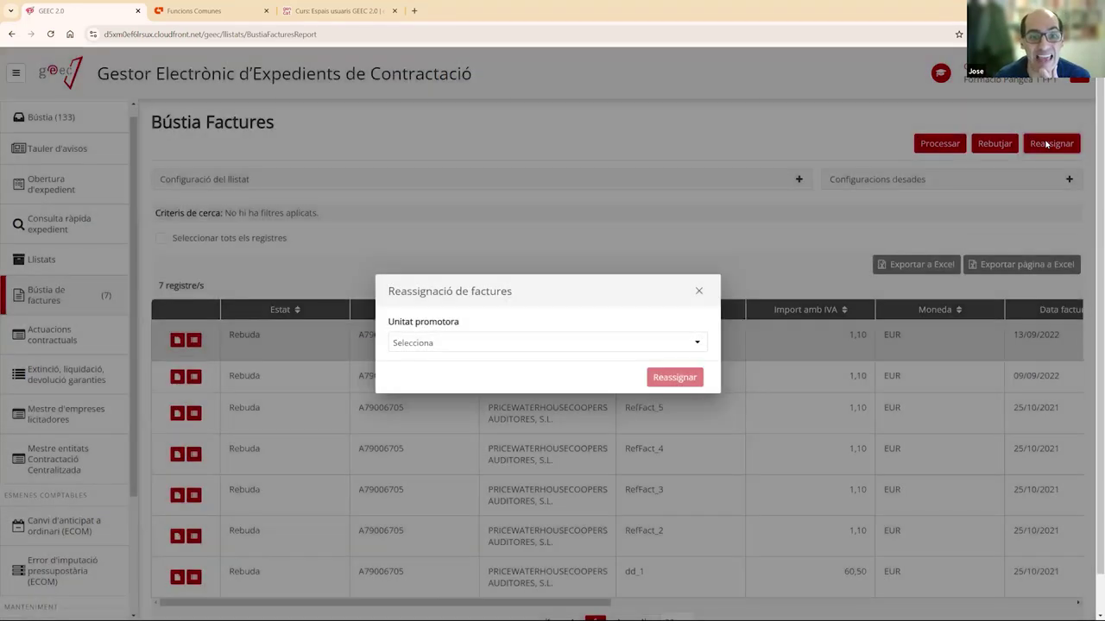
pyautogui.click(495, 345)
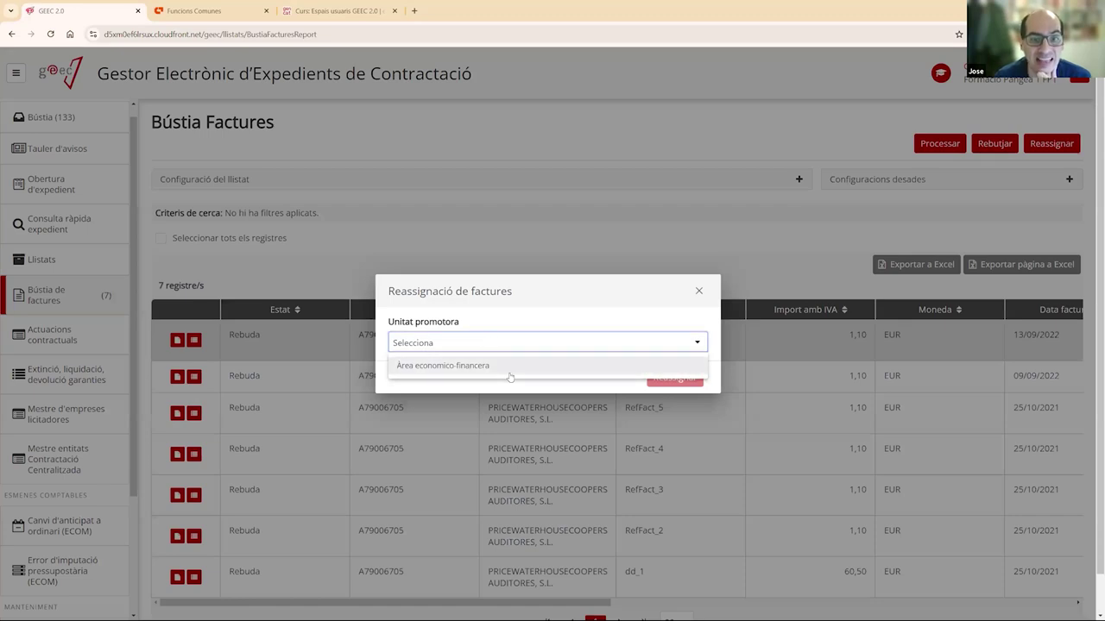
pyautogui.click(515, 372)
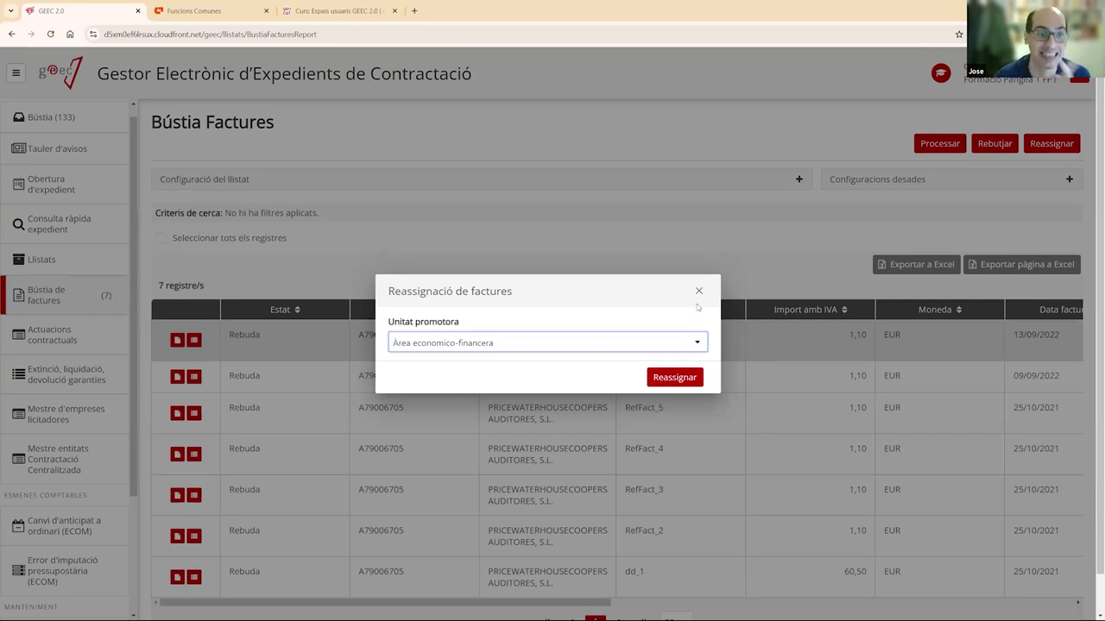
pyautogui.click(699, 292)
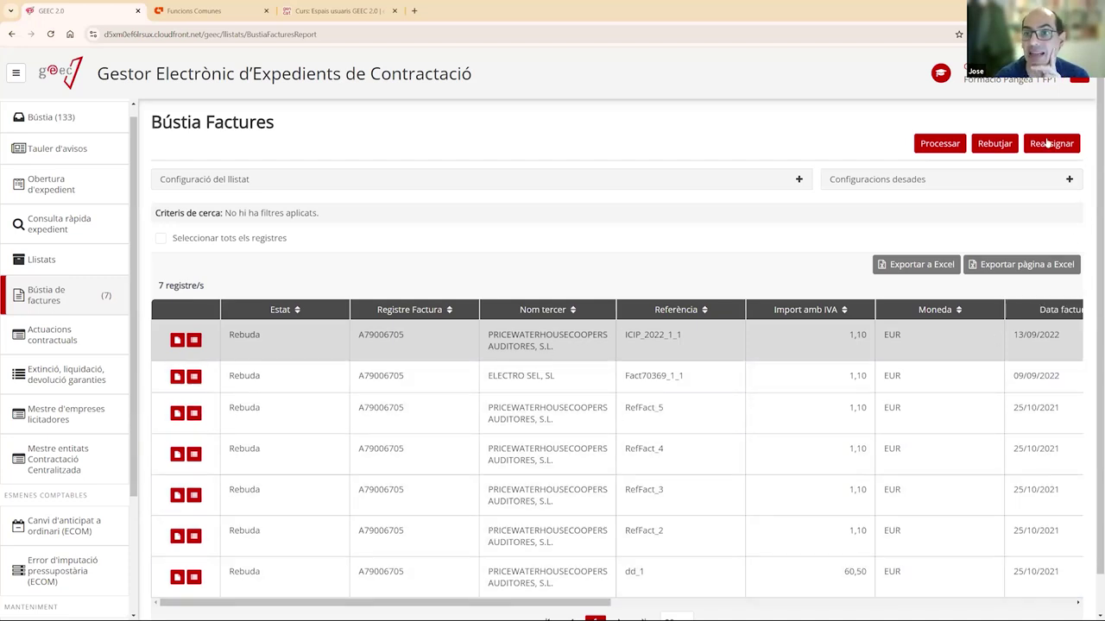
pyautogui.click(1047, 143)
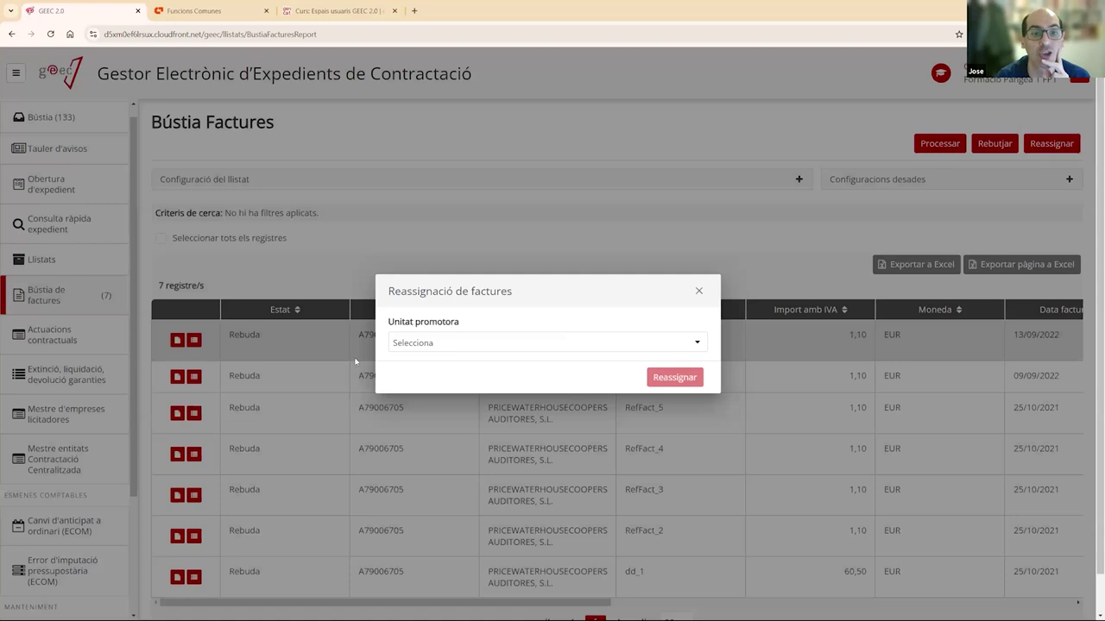
pyautogui.click(440, 344)
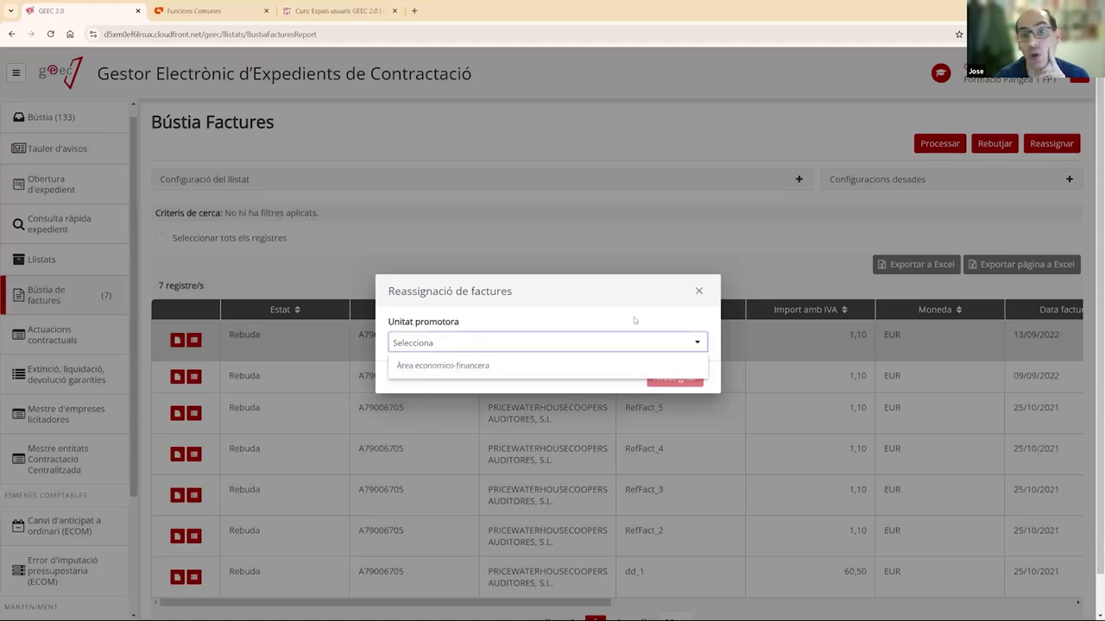
pyautogui.click(698, 291)
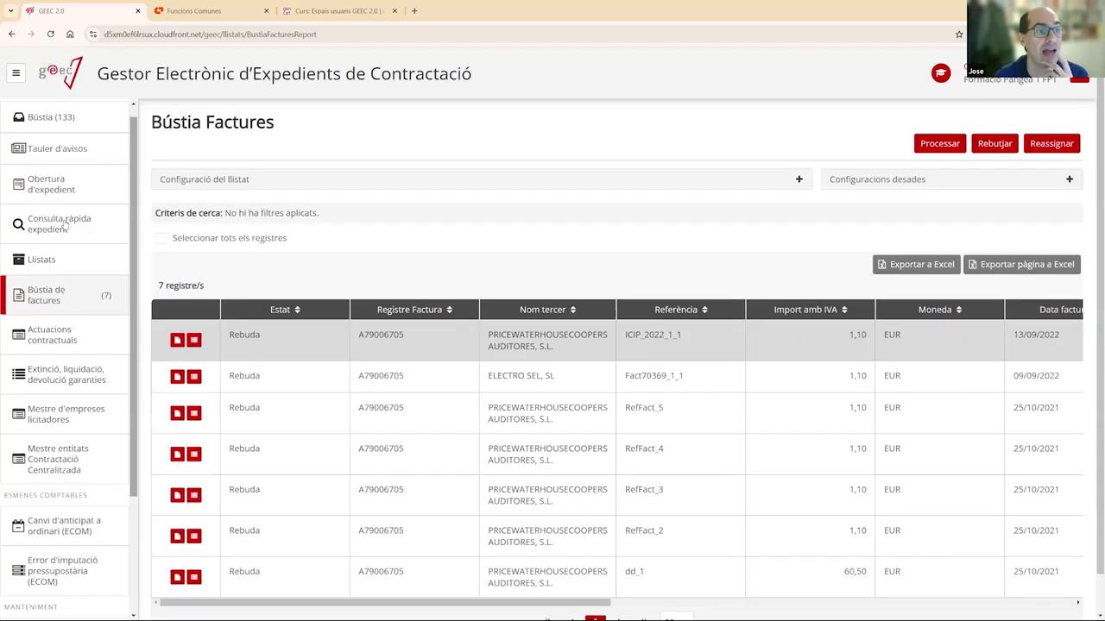
# Start a new Obertura d'expedient and expand the Institut's Unitats promotores tree.
pyautogui.click(57, 189)
pyautogui.scroll(-1, 285, 371)
pyautogui.click(159, 535)
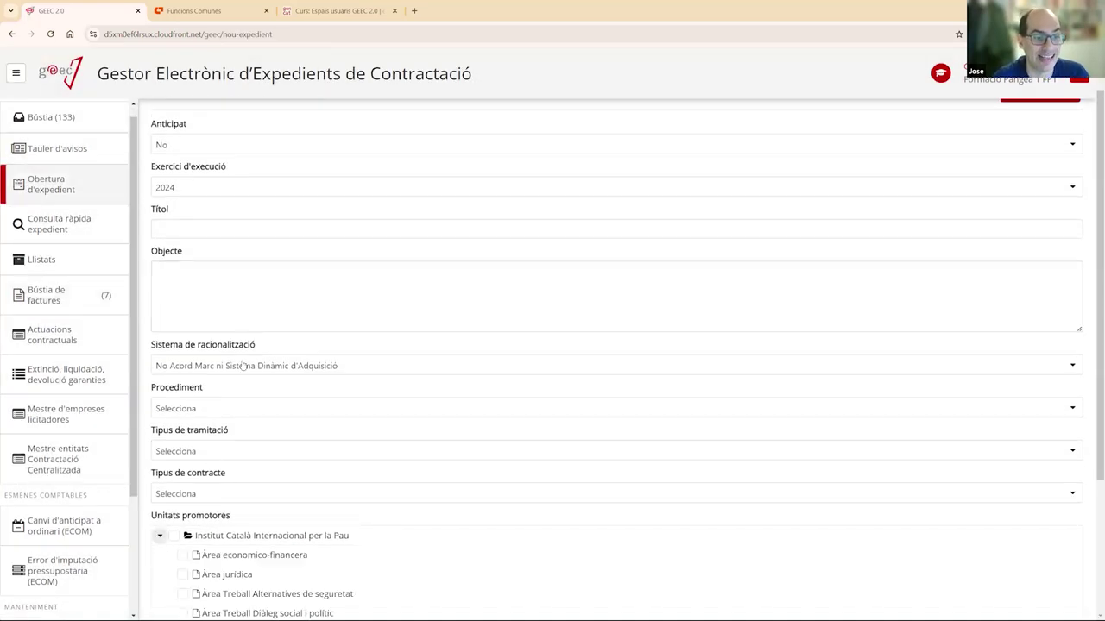
pyautogui.scroll(-4, 250, 354)
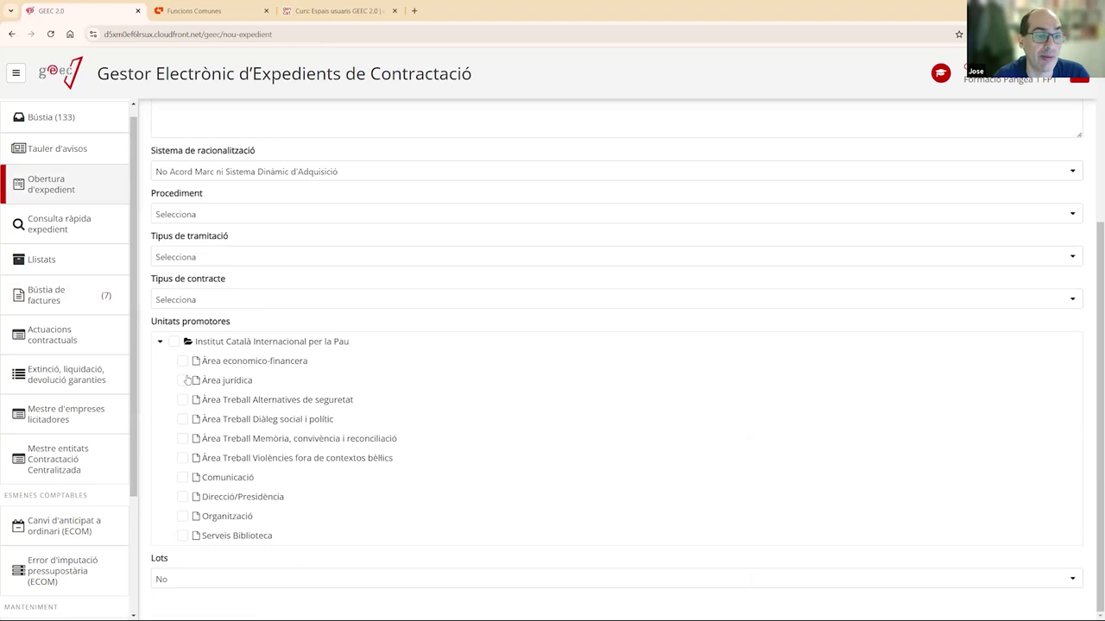
# Tick Àrea jurídica and Àrea Treball Violències fora de contextos bèl·lics, then return to the invoice inbox.
pyautogui.click(182, 381)
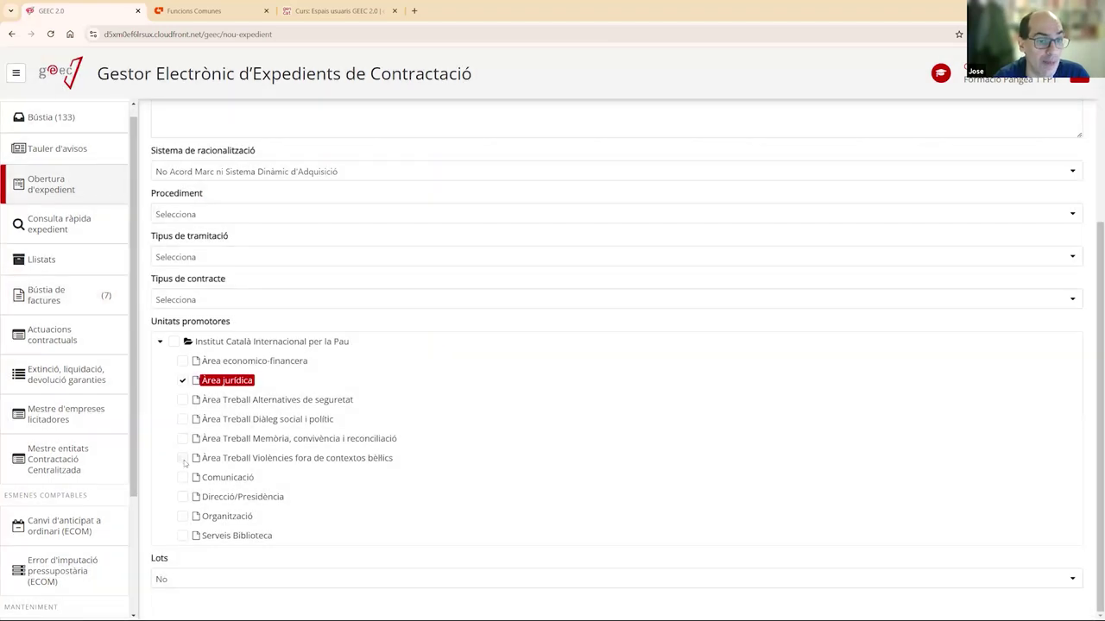
pyautogui.click(182, 458)
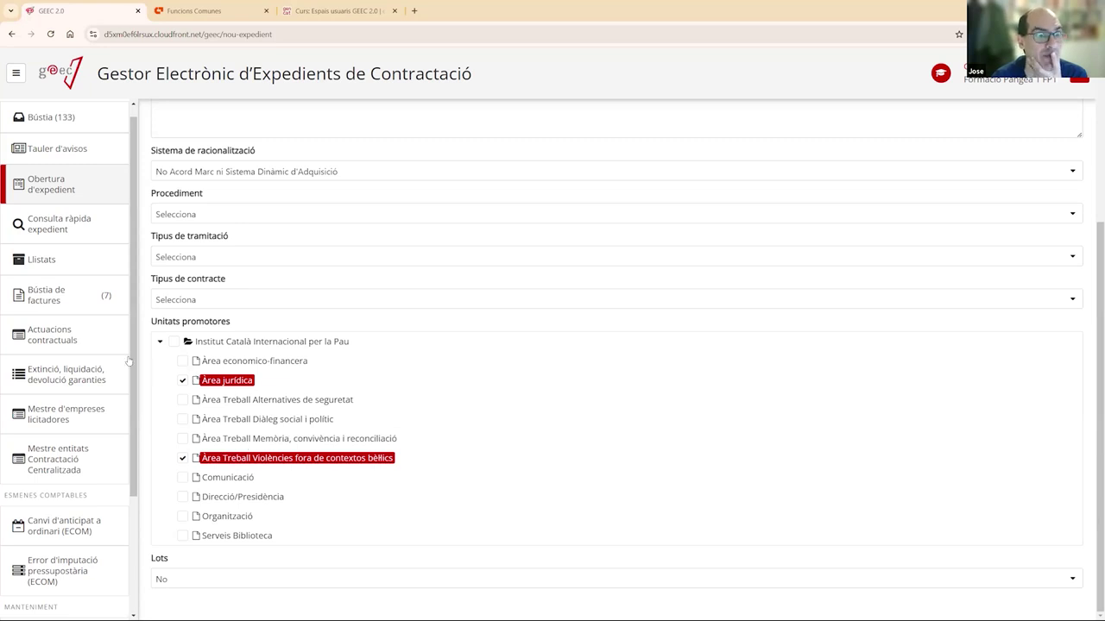
pyautogui.click(72, 304)
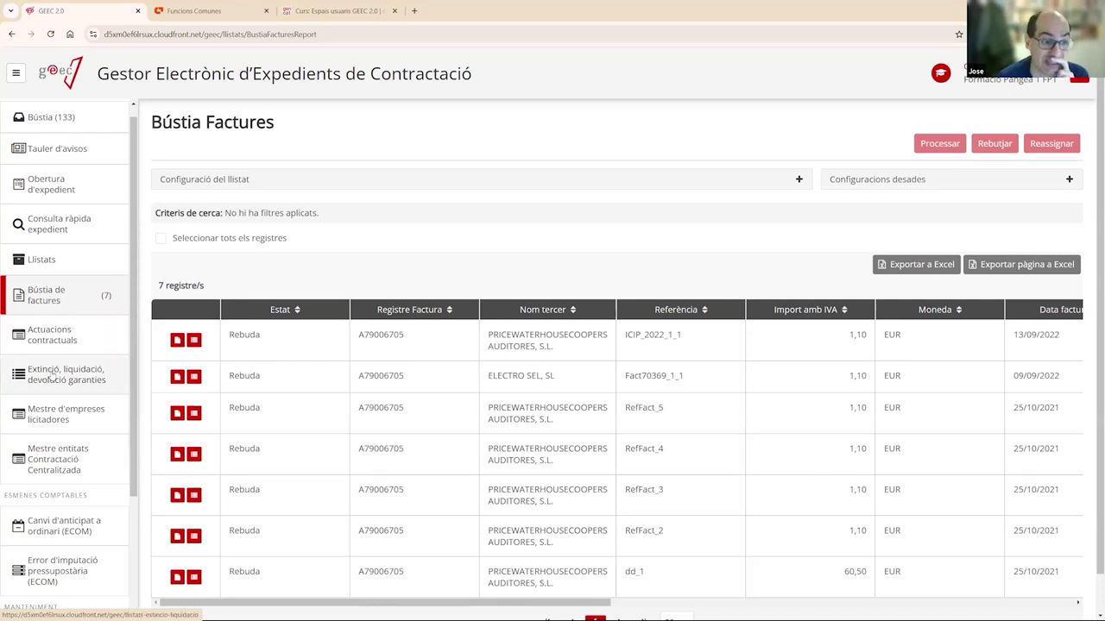
pyautogui.scroll(-2, 51, 402)
pyautogui.scroll(-1, 50, 432)
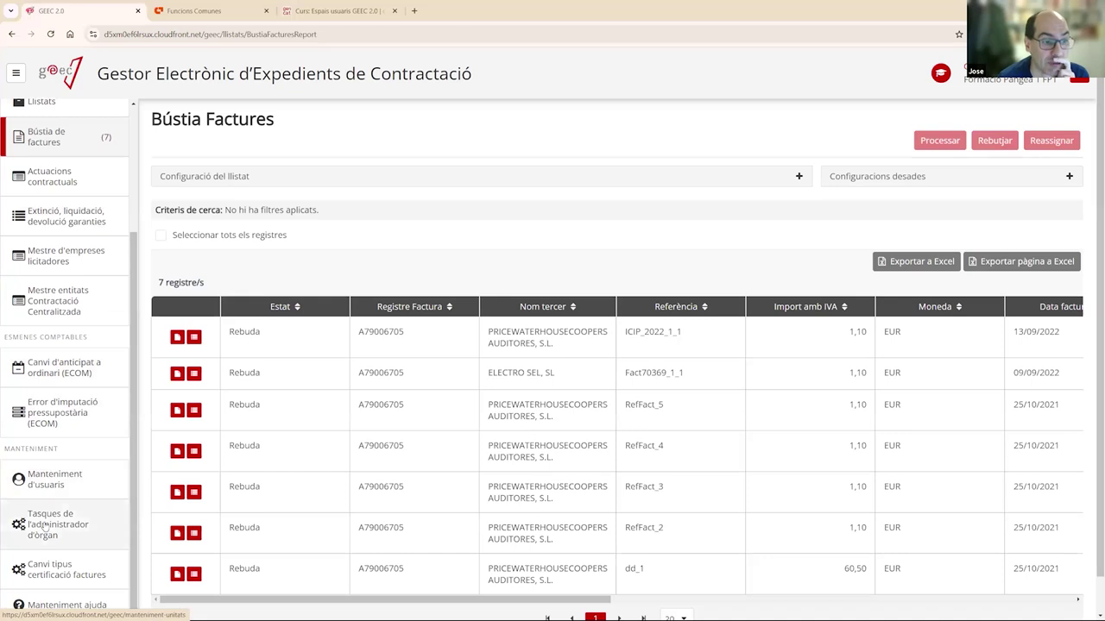
# Open Manteniment d'entitats and select the Institut Català Internacional per la Pau.
pyautogui.click(43, 530)
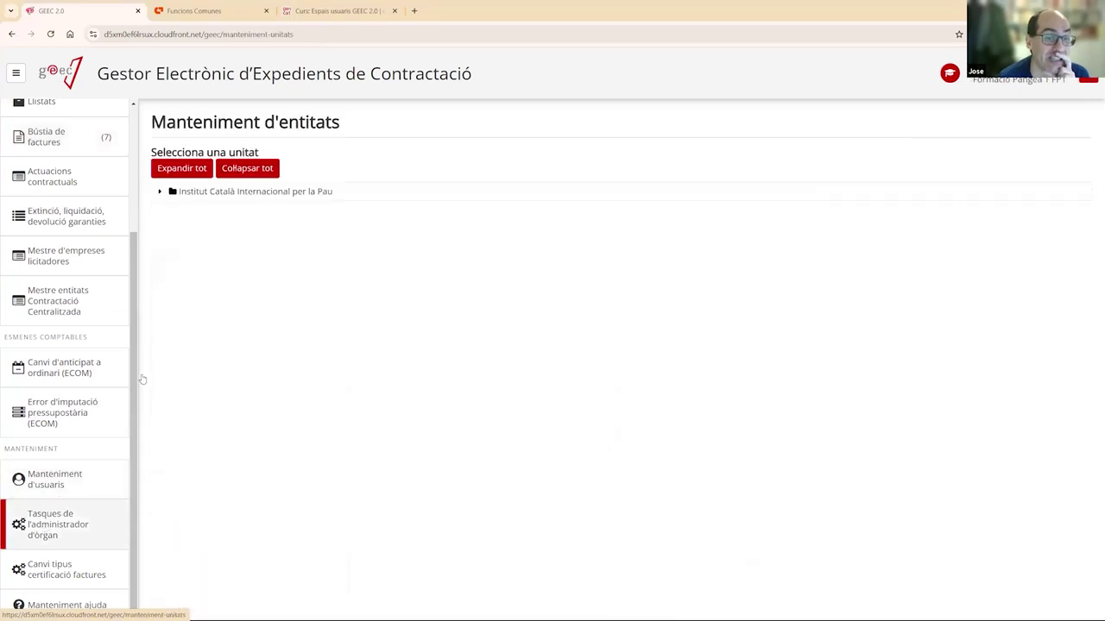
pyautogui.click(159, 191)
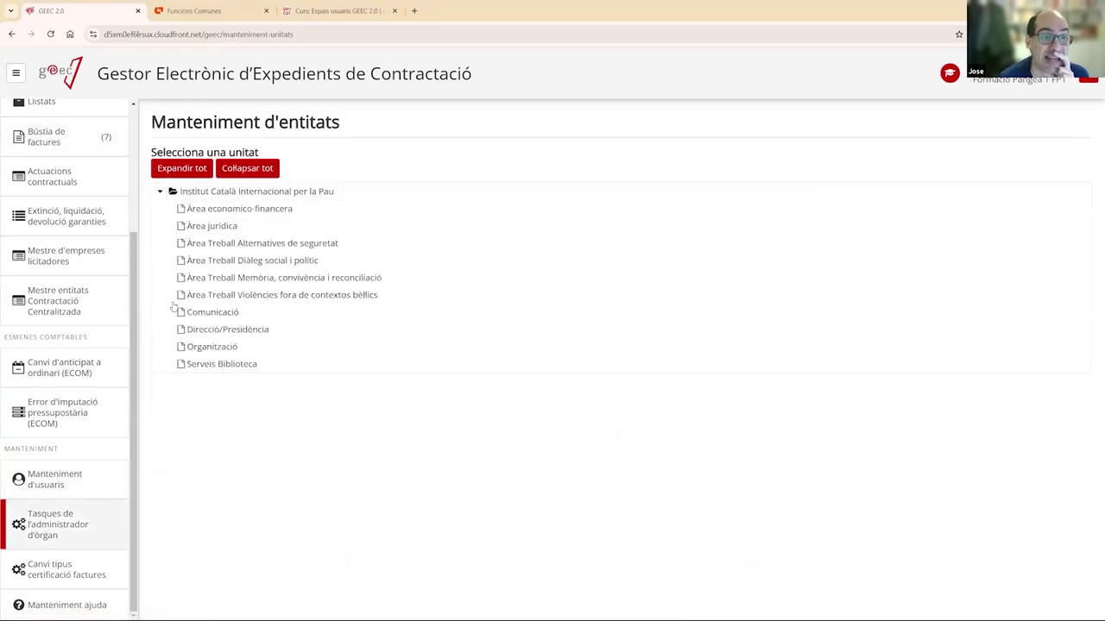
pyautogui.click(242, 195)
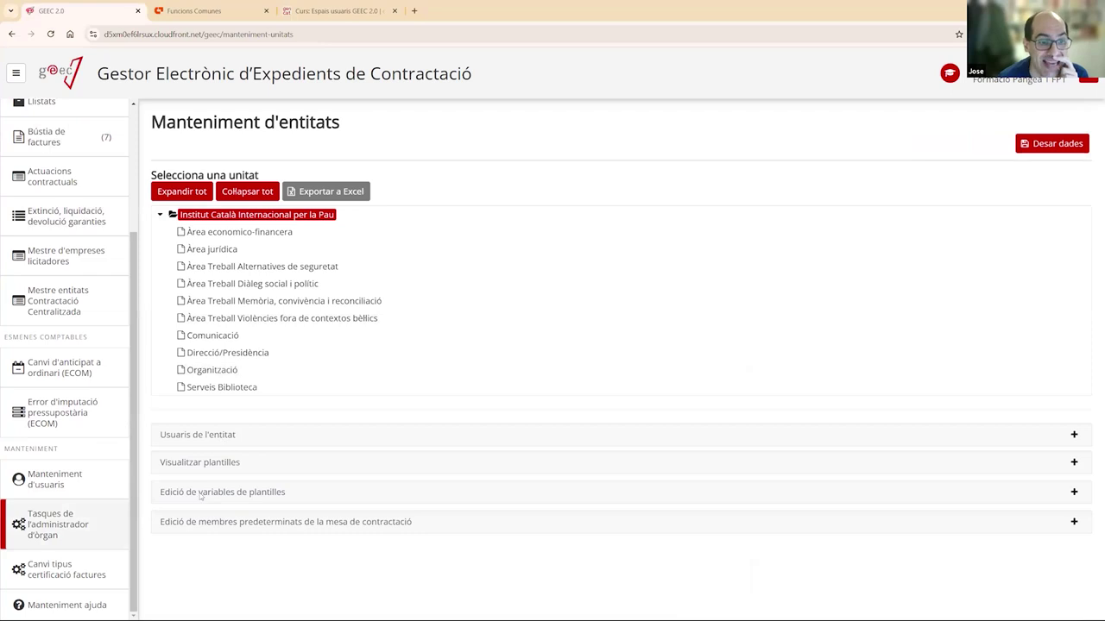
# Check in Visualitzar plantilles that the justification report has code IN02, then collapse the list.
pyautogui.scroll(-1, 286, 448)
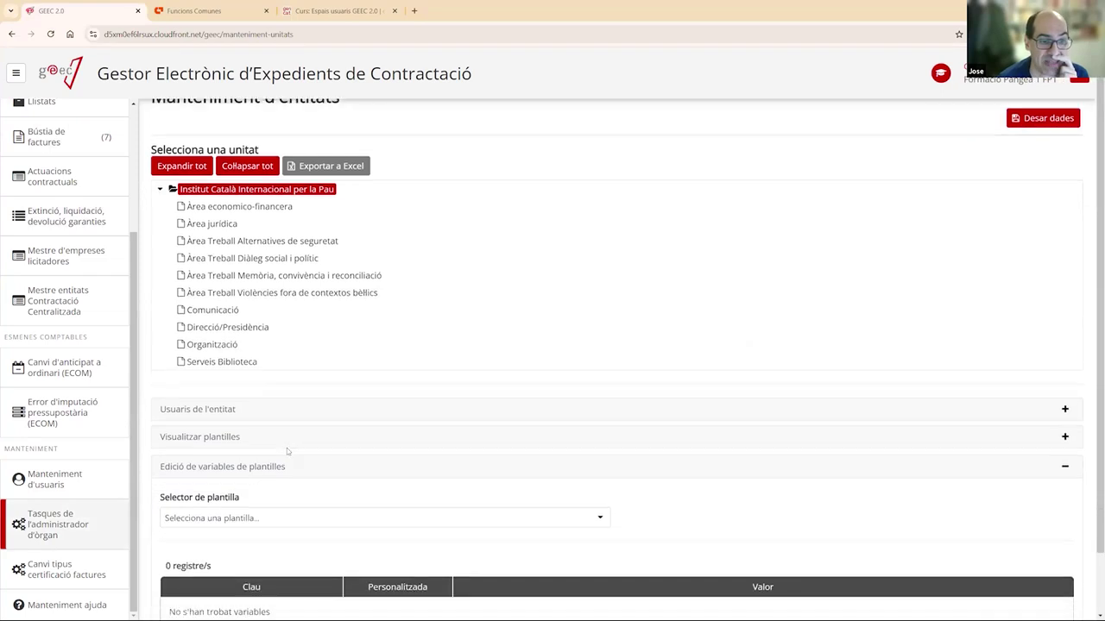
pyautogui.click(246, 451)
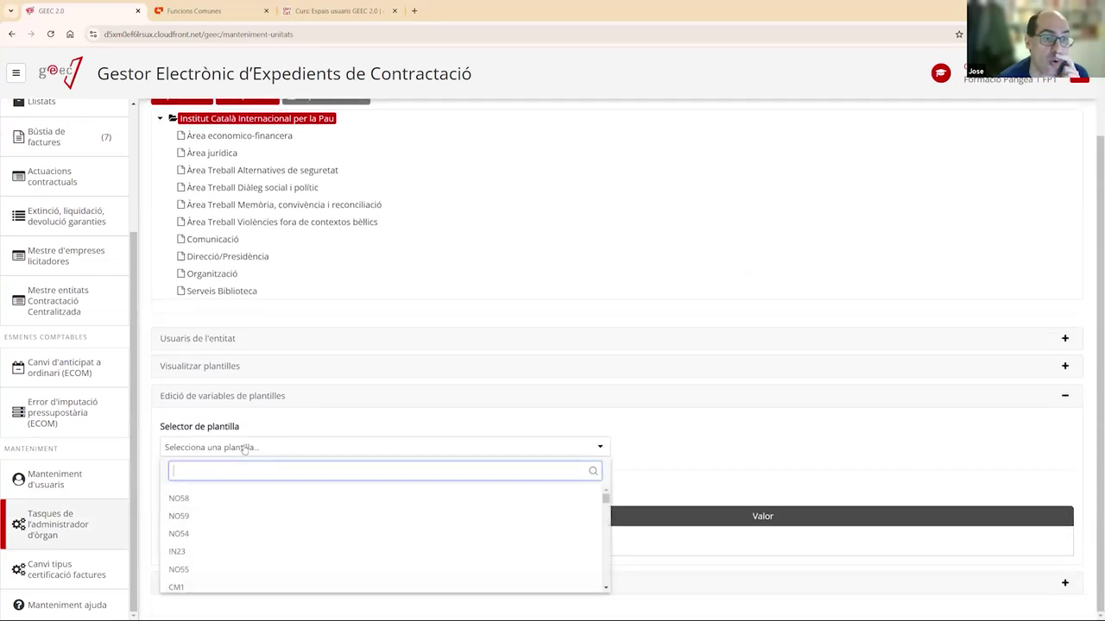
pyautogui.click(221, 370)
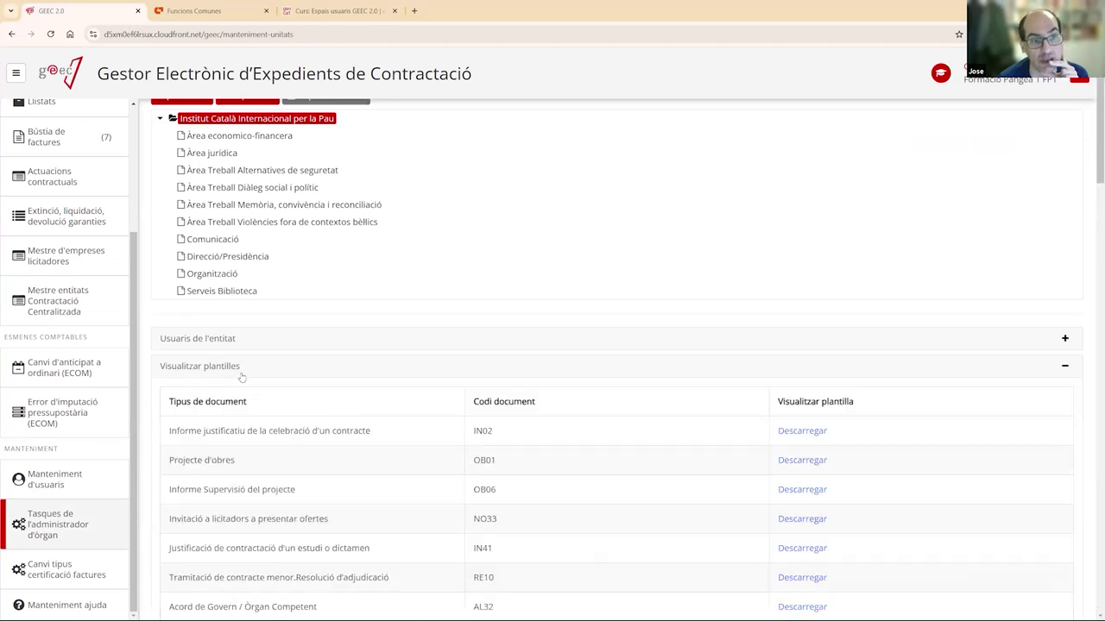
pyautogui.scroll(-3, 439, 291)
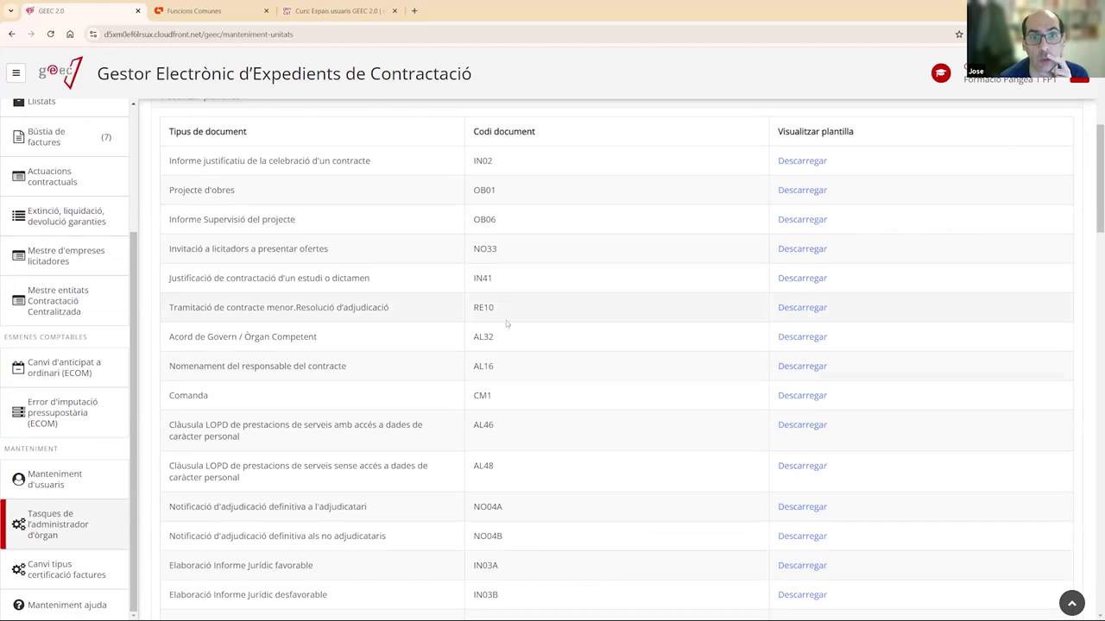
pyautogui.moveTo(505, 162); pyautogui.dragTo(460, 164)
pyautogui.scroll(3, 357, 222)
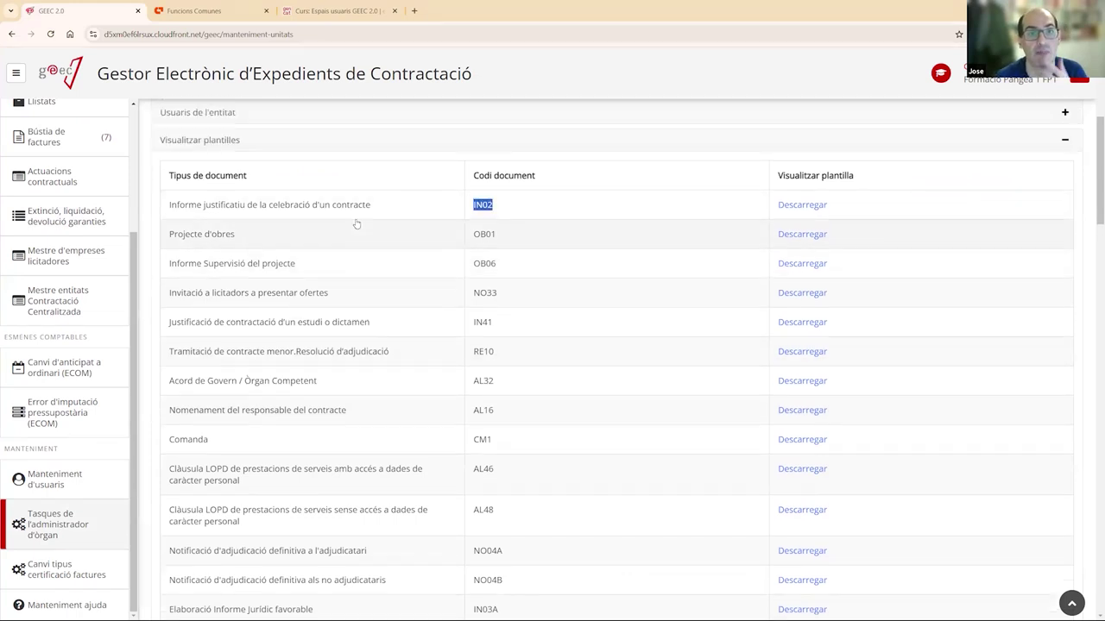
pyautogui.click(184, 366)
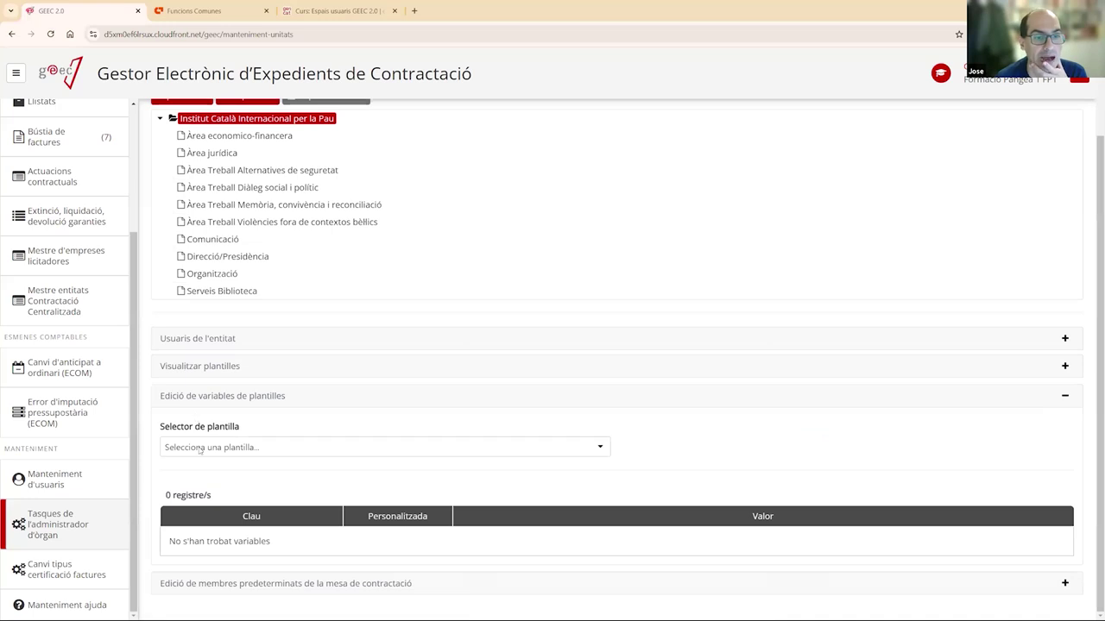
# Select template IN02 and concept ORDINARI to list its seven variables.
pyautogui.click(199, 448)
pyautogui.write('in02')
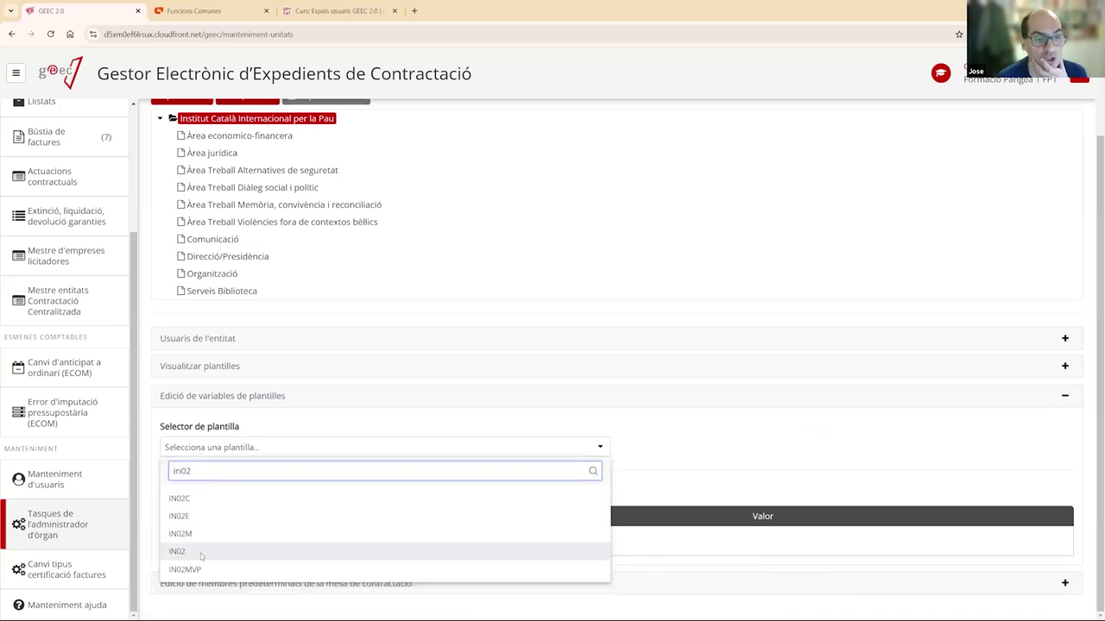
pyautogui.click(200, 552)
pyautogui.click(742, 449)
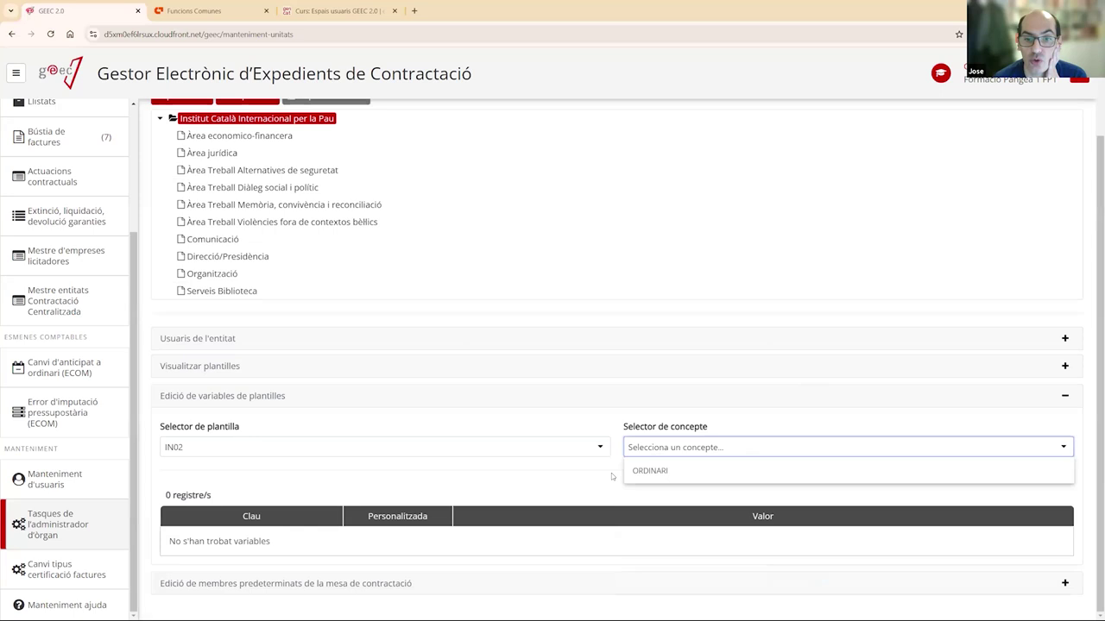
pyautogui.click(673, 471)
pyautogui.scroll(-2, 436, 446)
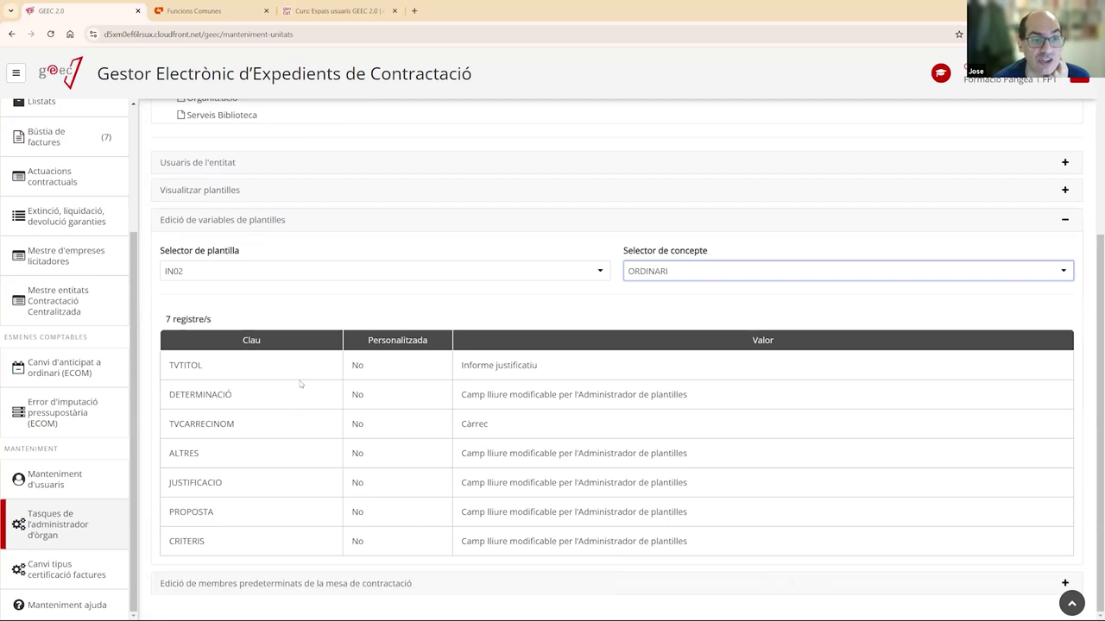
# Inspect the DETERMINACIÓ variable's value and close its editor without saving.
pyautogui.moveTo(464, 394); pyautogui.dragTo(722, 382)
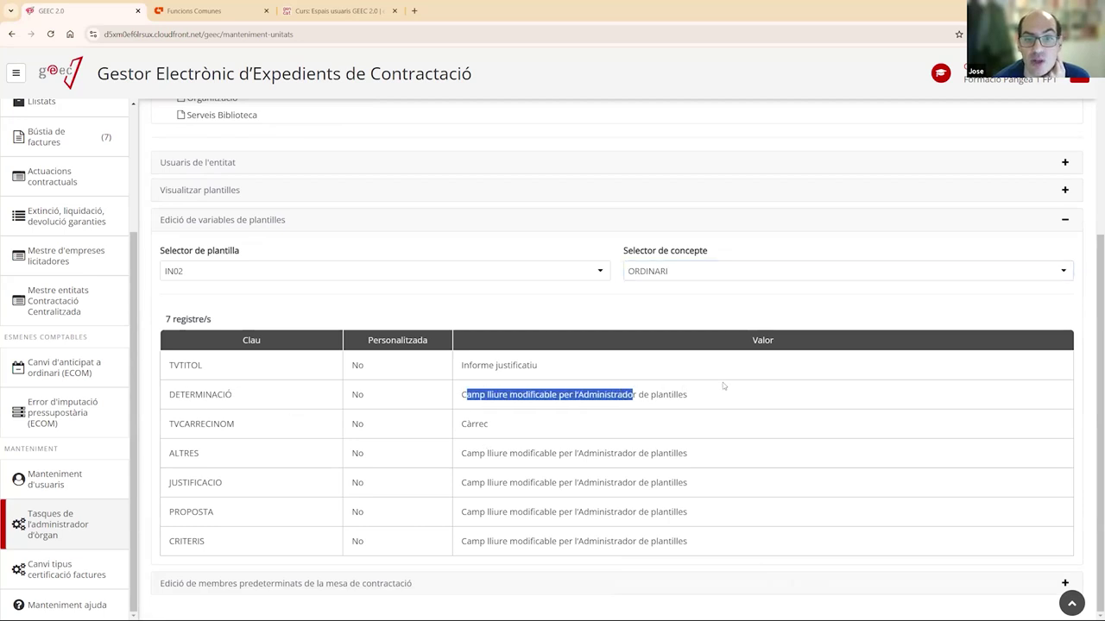
pyautogui.click(751, 382)
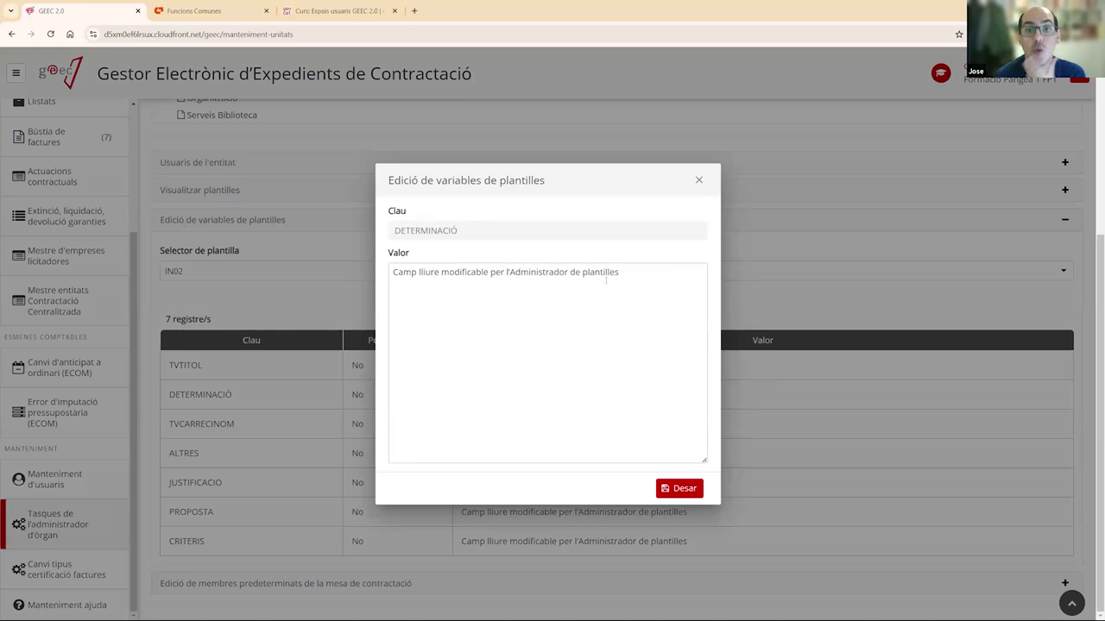
pyautogui.moveTo(618, 273); pyautogui.dragTo(300, 281)
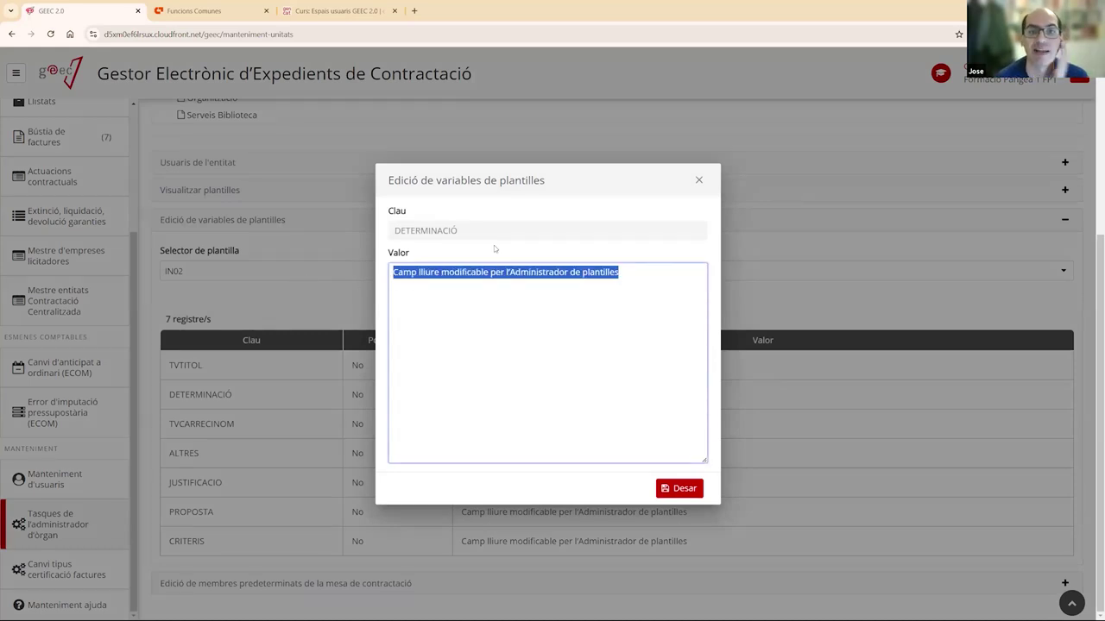
pyautogui.click(699, 180)
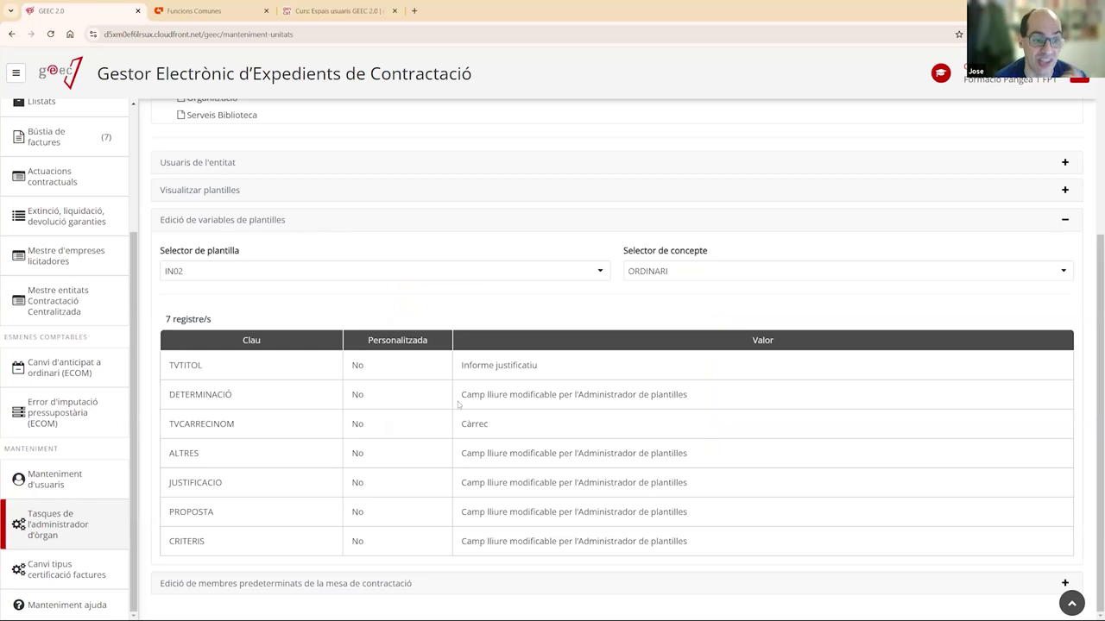
# Open TVCARRECINOM's editor, erase Càrrec and try draft replacement values.
pyautogui.click(495, 427)
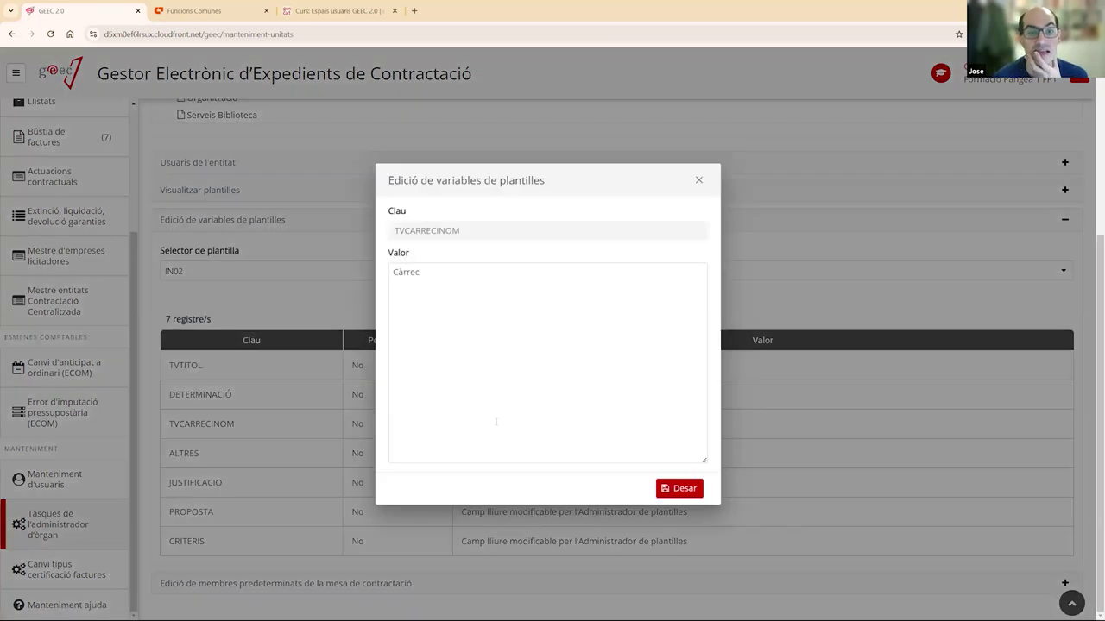
pyautogui.click(479, 285)
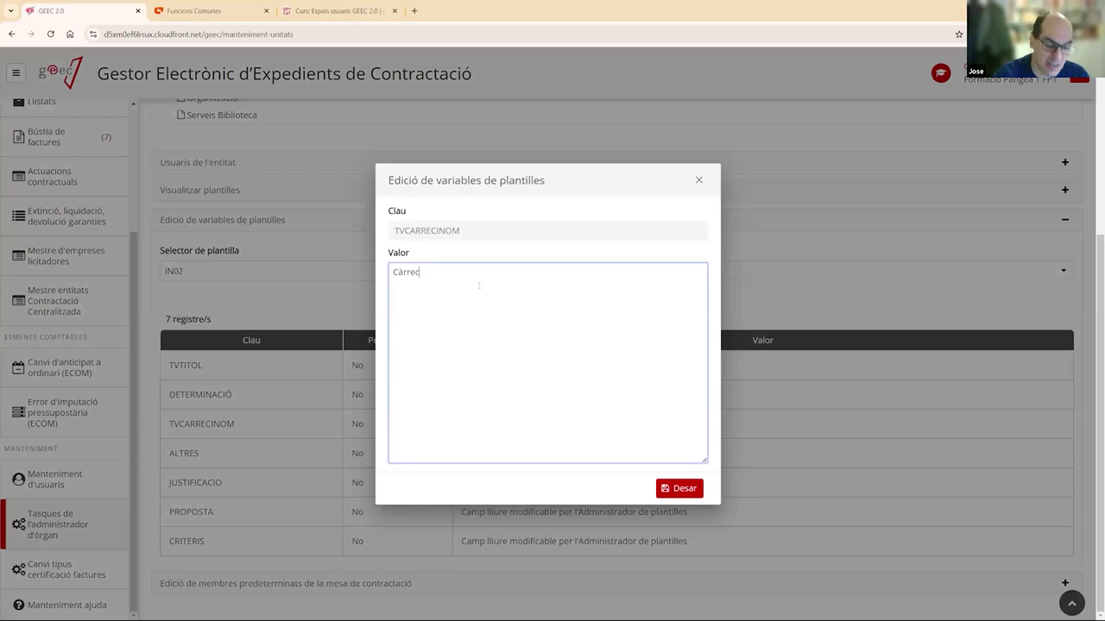
pyautogui.press('BackSpace')
pyautogui.press('BackSpace')
pyautogui.press('BackSpace')
pyautogui.press('BackSpace')
pyautogui.press('BackSpace')
pyautogui.press('BackSpace')
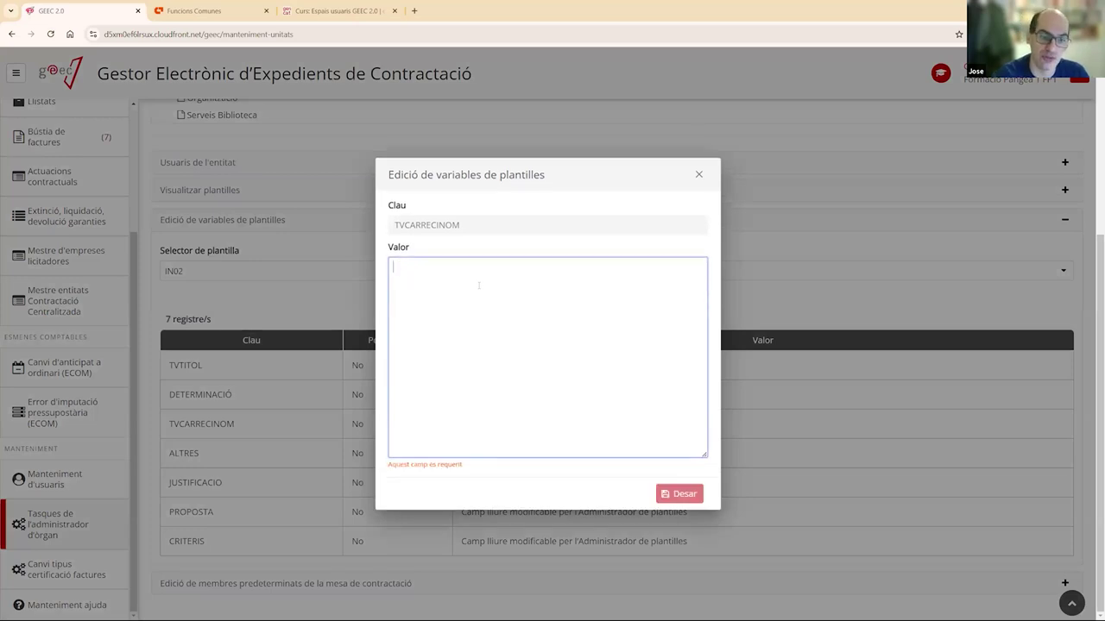
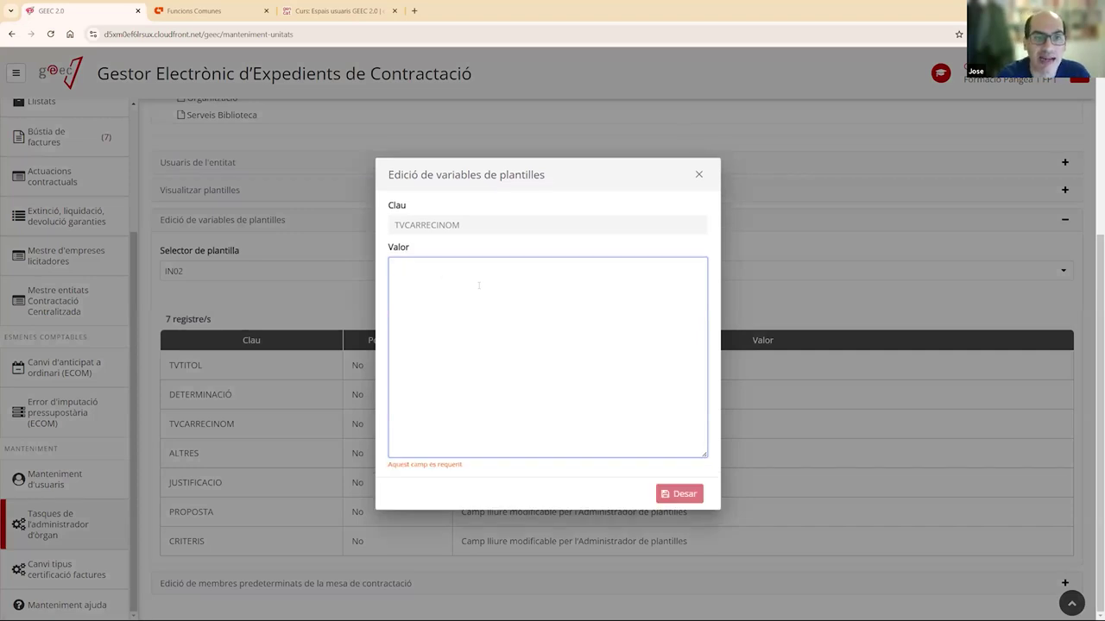
pyautogui.write('Cap de la uñnita')
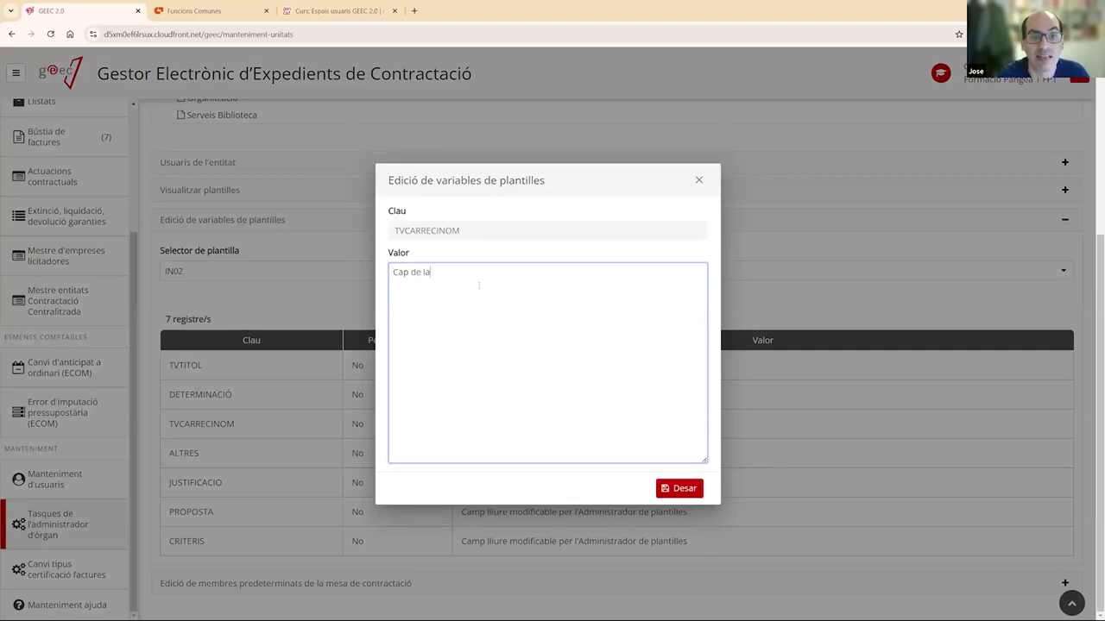
pyautogui.press('BackSpace')
pyautogui.press('BackSpace')
pyautogui.press('BackSpace')
pyautogui.press('BackSpace')
pyautogui.press('BackSpace')
pyautogui.write('n')
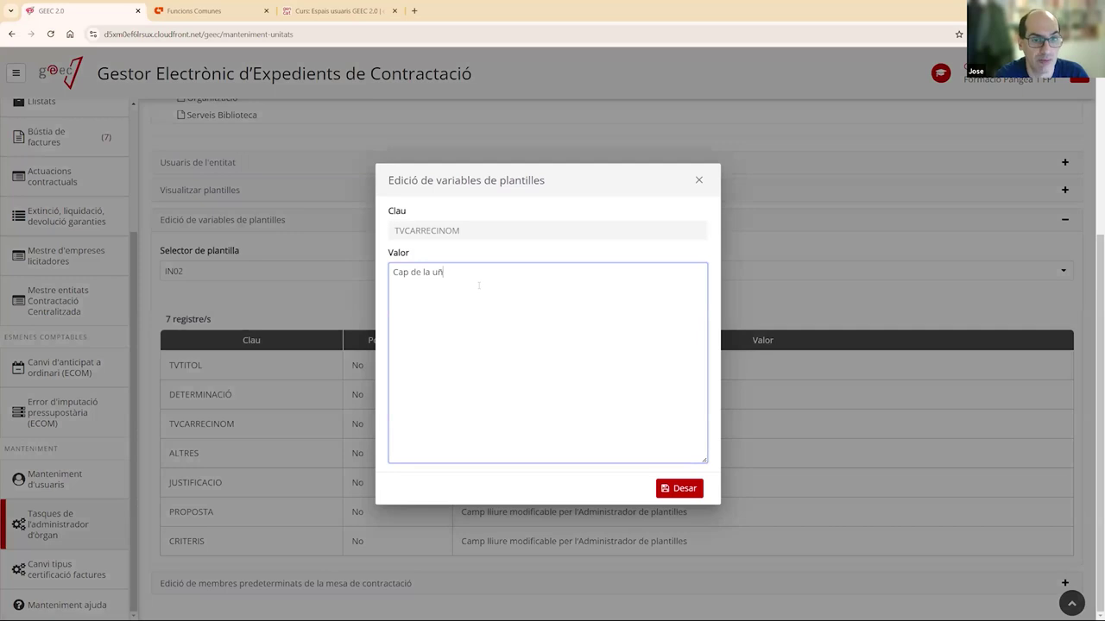
pyautogui.write('itat prmotor')
pyautogui.press('BackSpace')
pyautogui.press('BackSpace')
pyautogui.press('BackSpace')
pyautogui.press('BackSpace')
pyautogui.press('BackSpace')
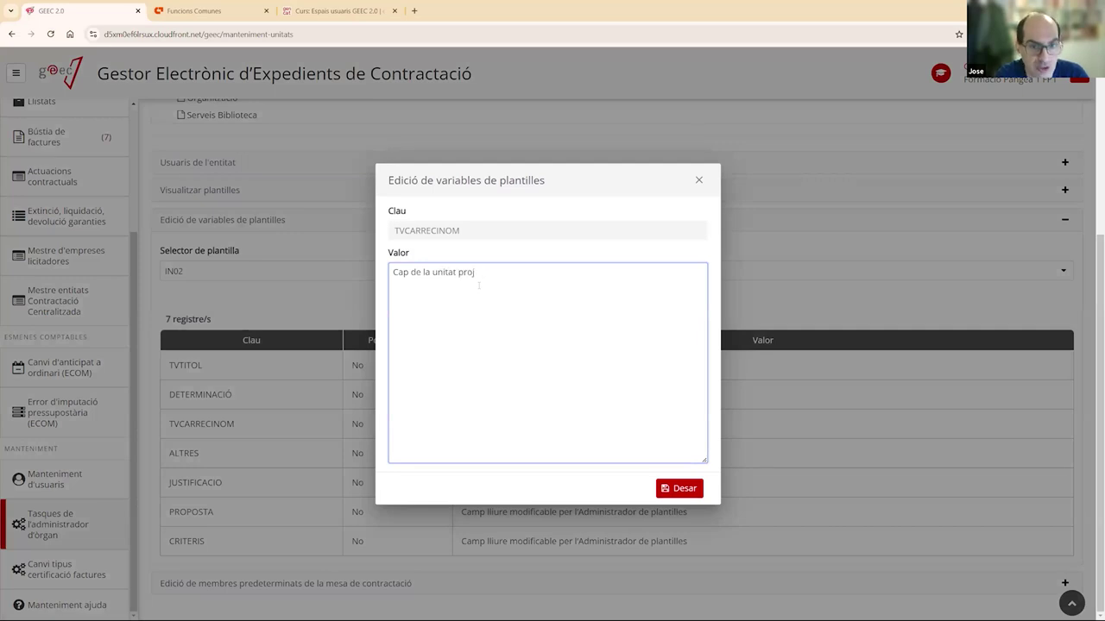
# Replace the draft with 'El Genent' and save the TVCARRECINOM value.
pyautogui.press('BackSpace')
pyautogui.press('BackSpace')
pyautogui.press('BackSpace')
pyautogui.press('BackSpace')
pyautogui.press('BackSpace')
pyautogui.press('BackSpace')
pyautogui.press('BackSpace')
pyautogui.press('BackSpace')
pyautogui.press('BackSpace')
pyautogui.press('BackSpace')
pyautogui.press('BackSpace')
pyautogui.press('BackSpace')
pyautogui.press('BackSpace')
pyautogui.press('BackSpace')
pyautogui.press('BackSpace')
pyautogui.press('BackSpace')
pyautogui.press('BackSpace')
pyautogui.press('BackSpace')
pyautogui.press('BackSpace')
pyautogui.write('E')
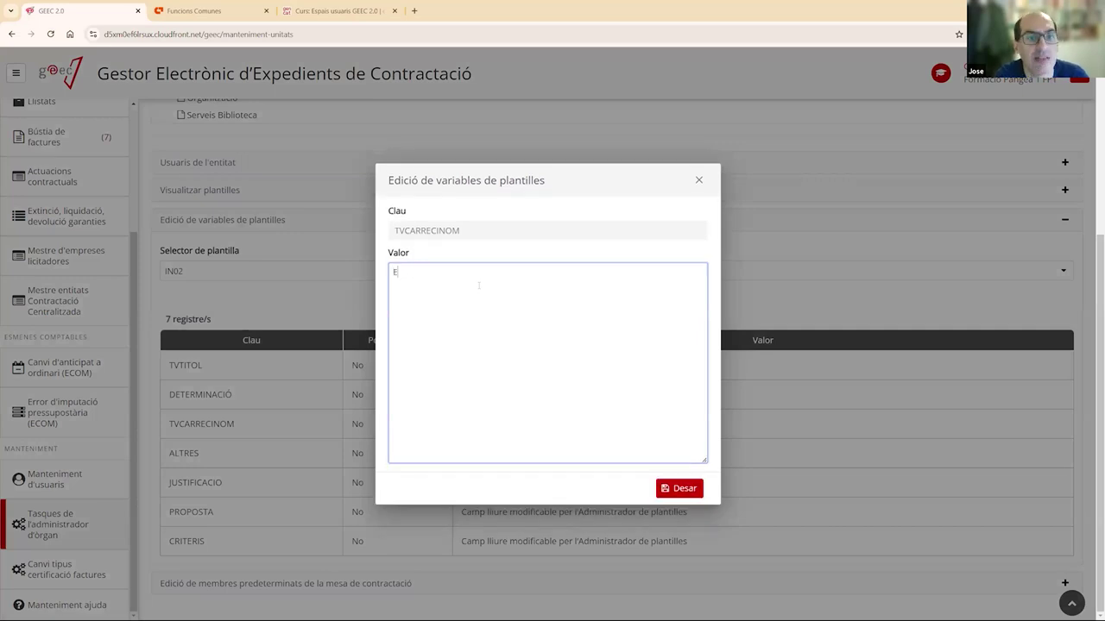
pyautogui.write('l Genernt')
pyautogui.press('BackSpace')
pyautogui.press('BackSpace')
pyautogui.write('nt')
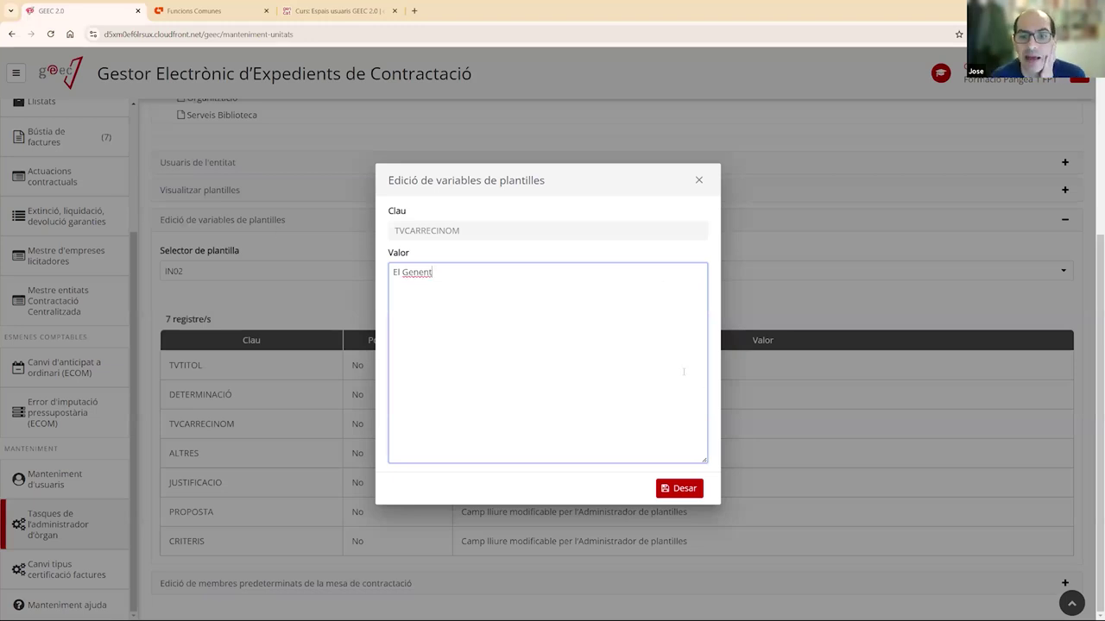
pyautogui.click(681, 488)
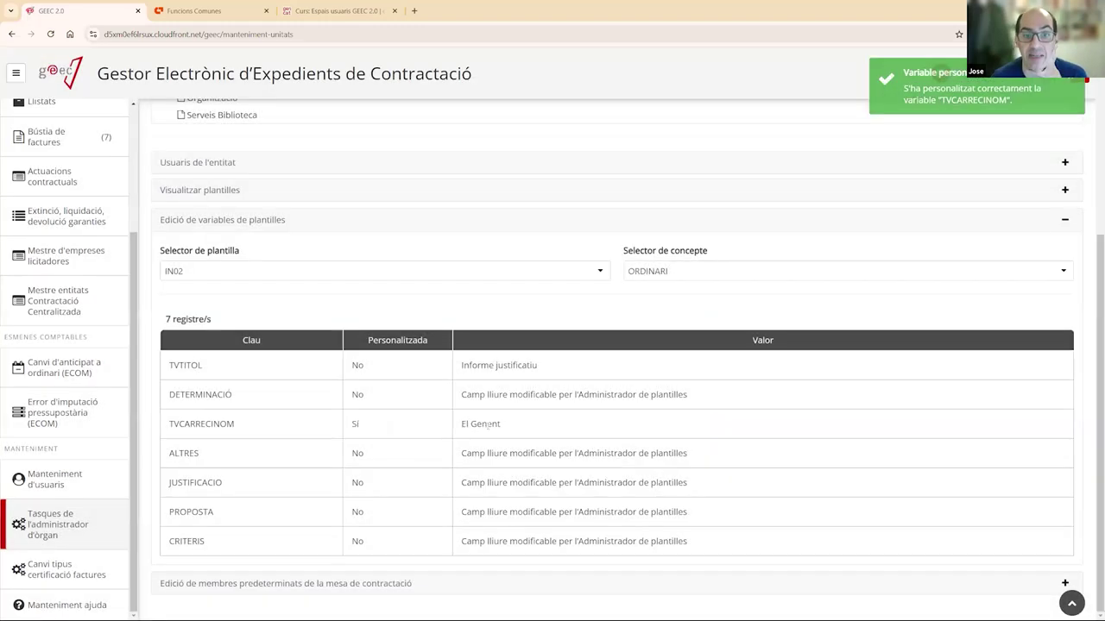
pyautogui.scroll(3, 1010, 173)
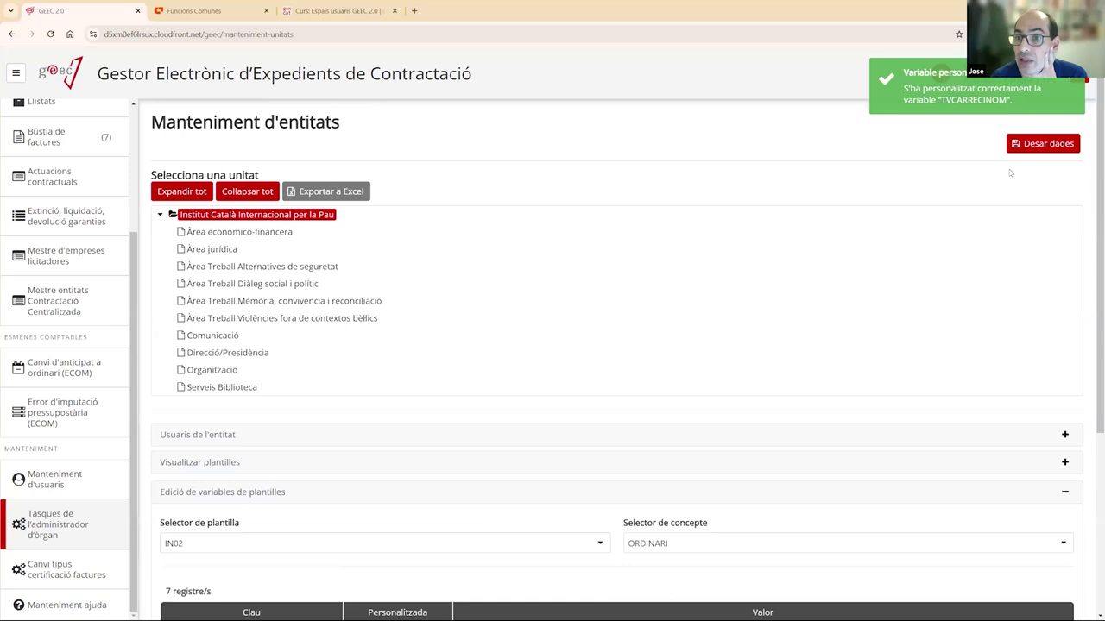
# Save the entity data, then reopen TVCARRECINOM to verify it holds 'El Genent'.
pyautogui.click(1051, 145)
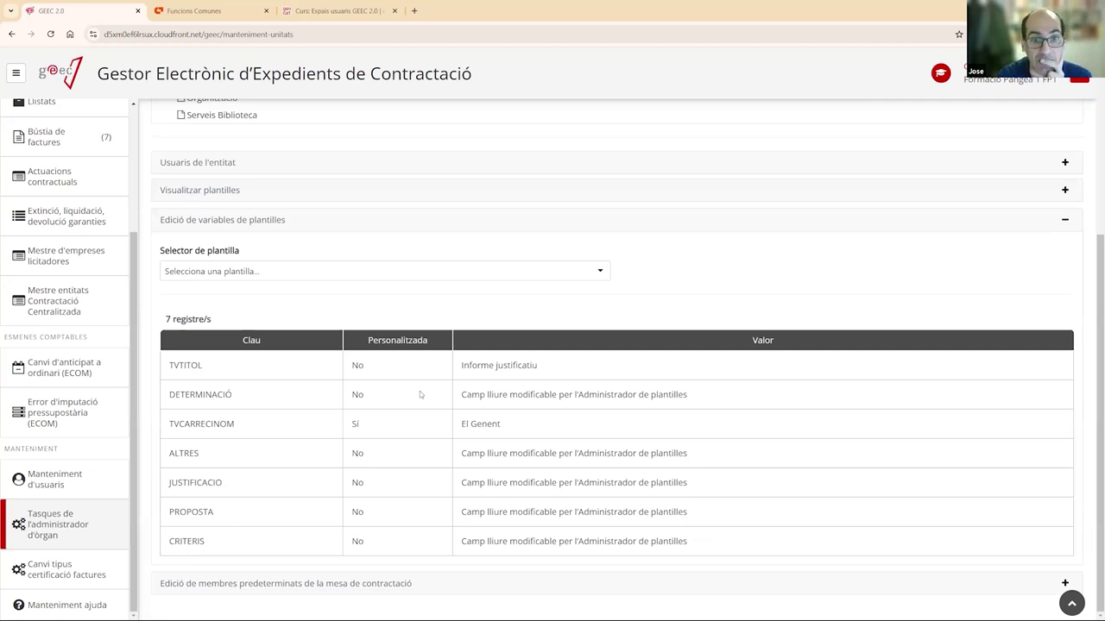
pyautogui.doubleClick(425, 432)
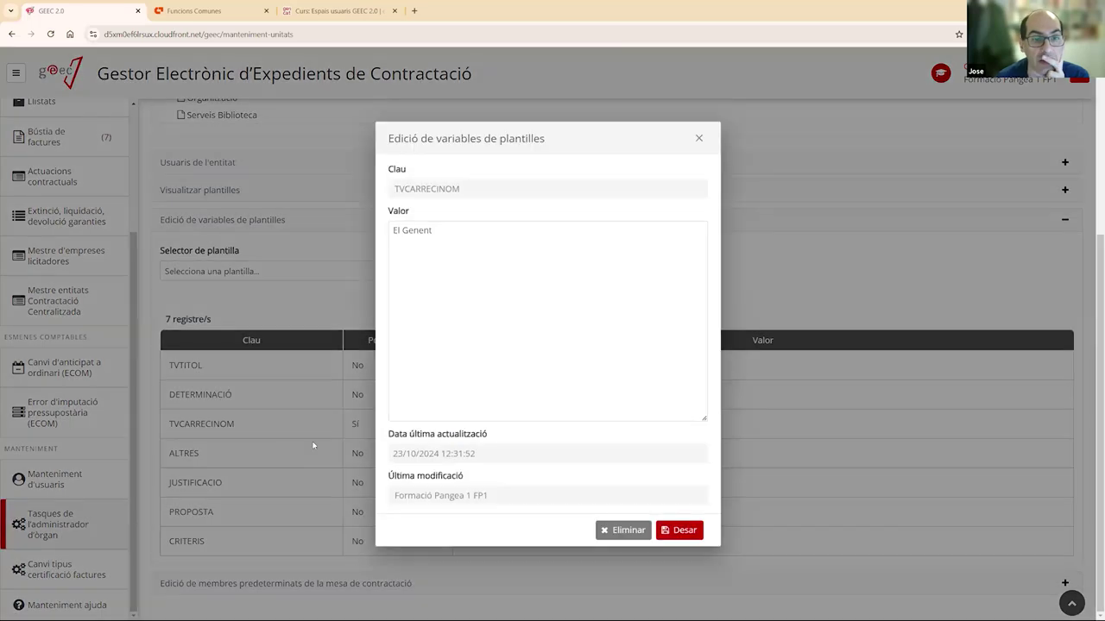
pyautogui.press('Tab')
pyautogui.click(699, 139)
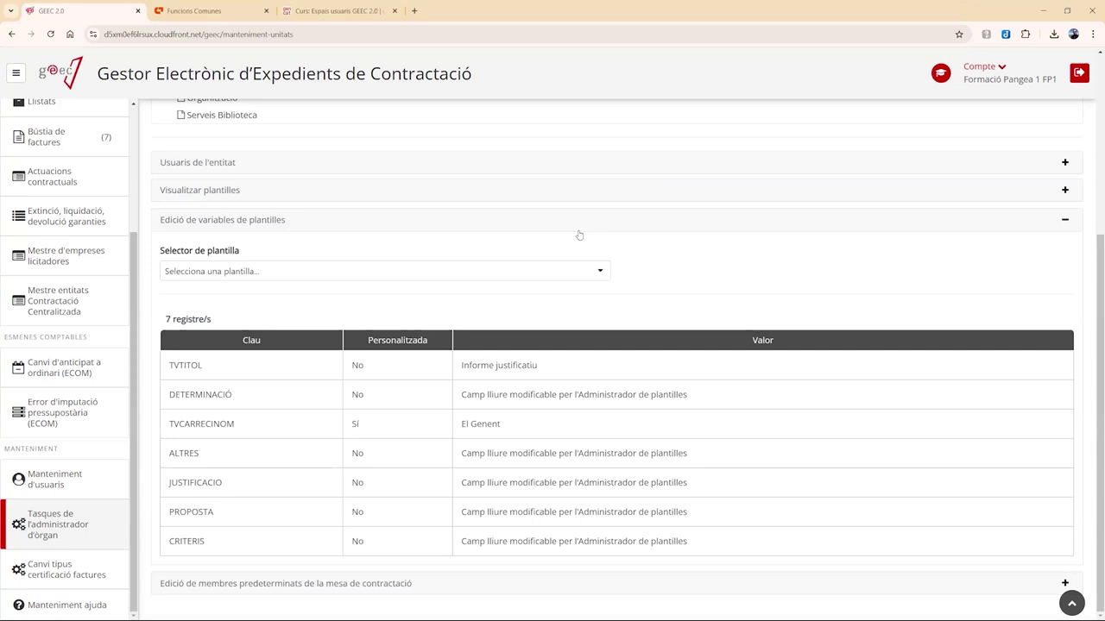
pyautogui.scroll(3, 480, 264)
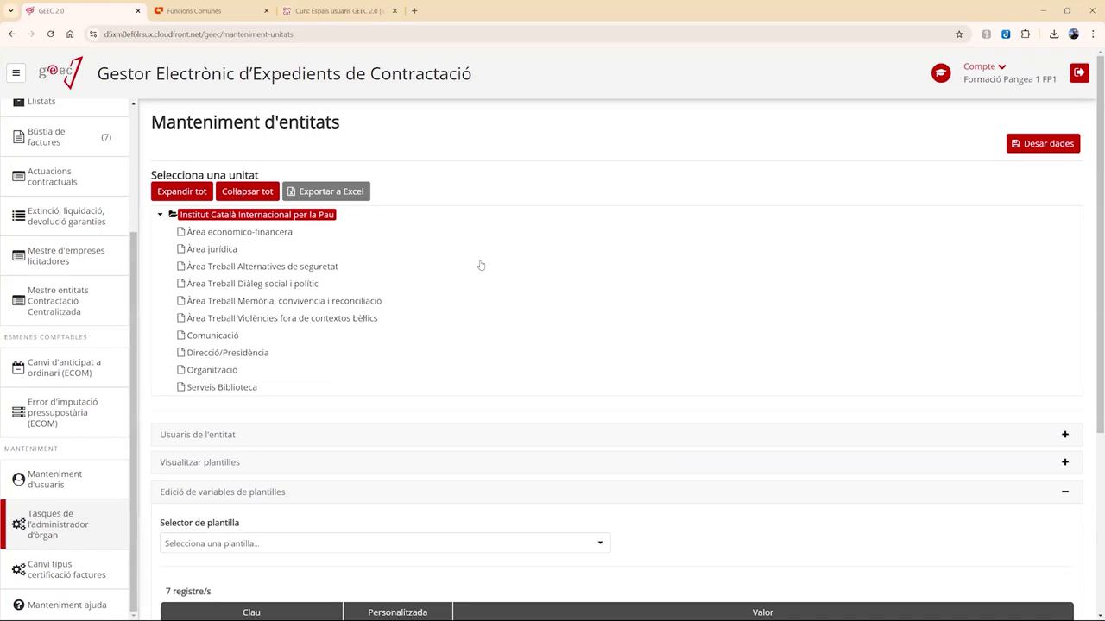
pyautogui.press('XF86AudioRaiseVolume')
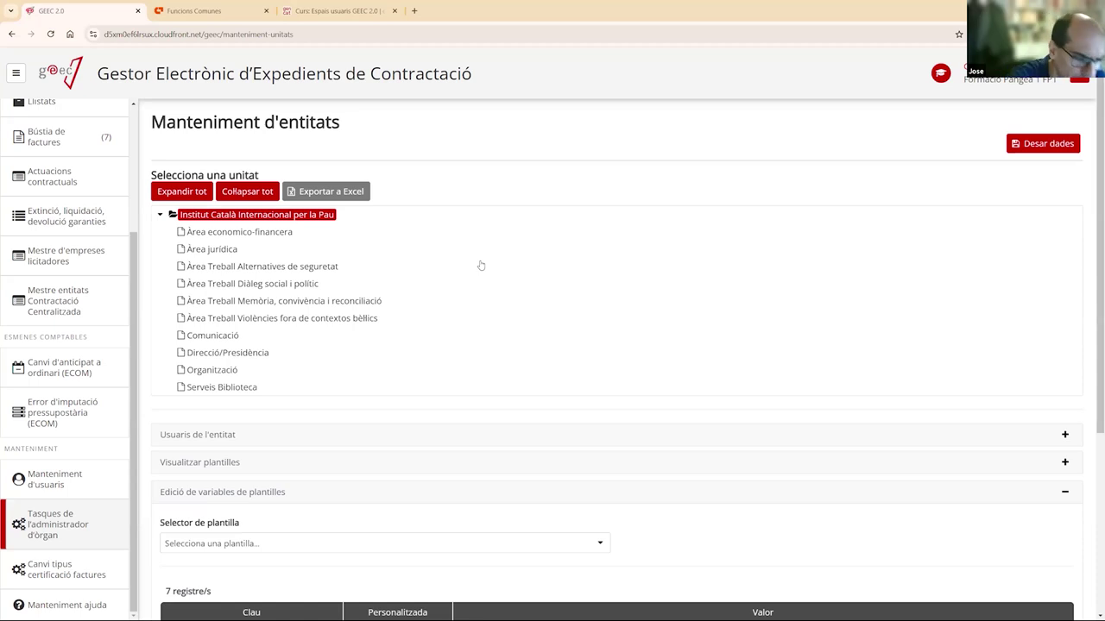
pyautogui.press('XF86AudioRaiseVolume')
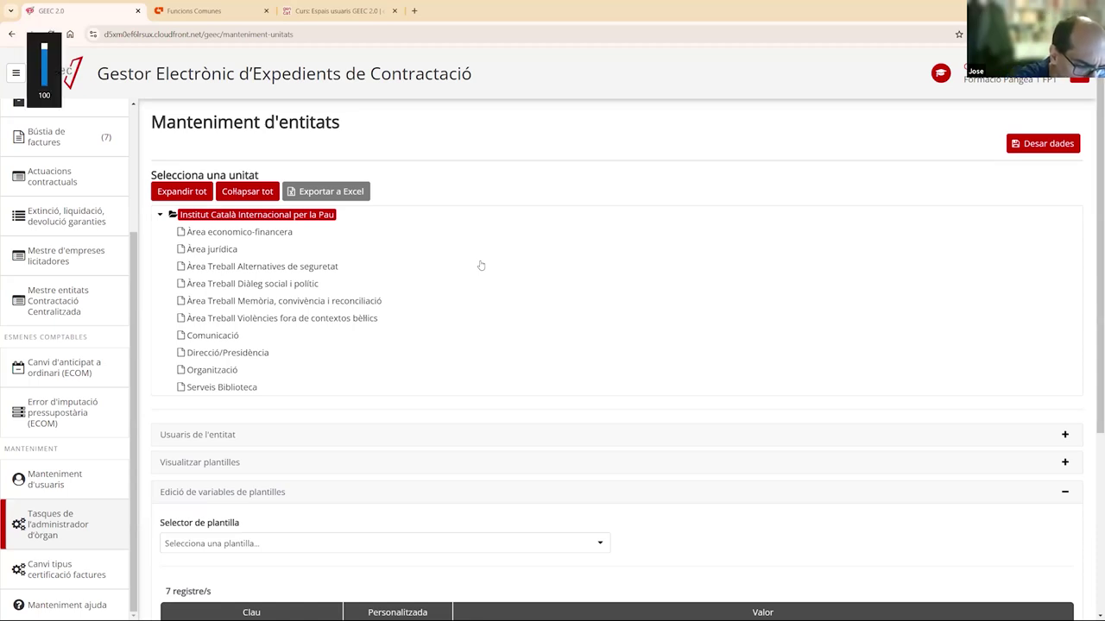